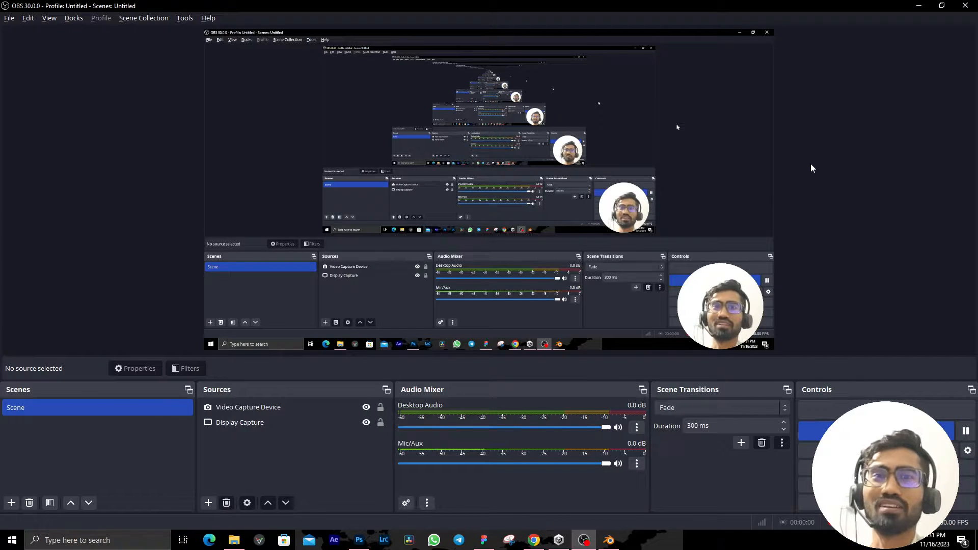
# Switch to the Chrome browser and read through the viewer comments on the Blender Felix perfume tutorial video.
pyautogui.hotkey('alt', 'Tab')
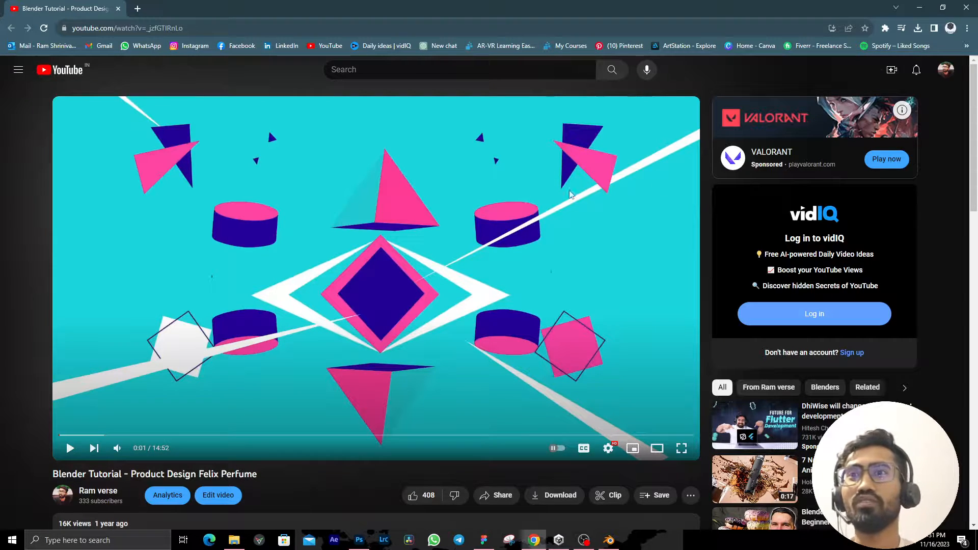
pyautogui.scroll(-2, 508, 234)
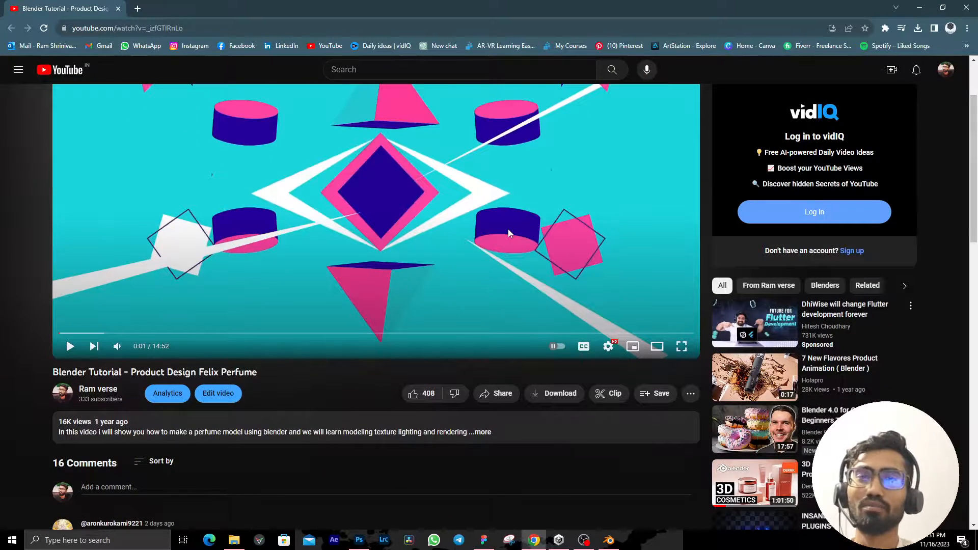
pyautogui.scroll(-1, 508, 232)
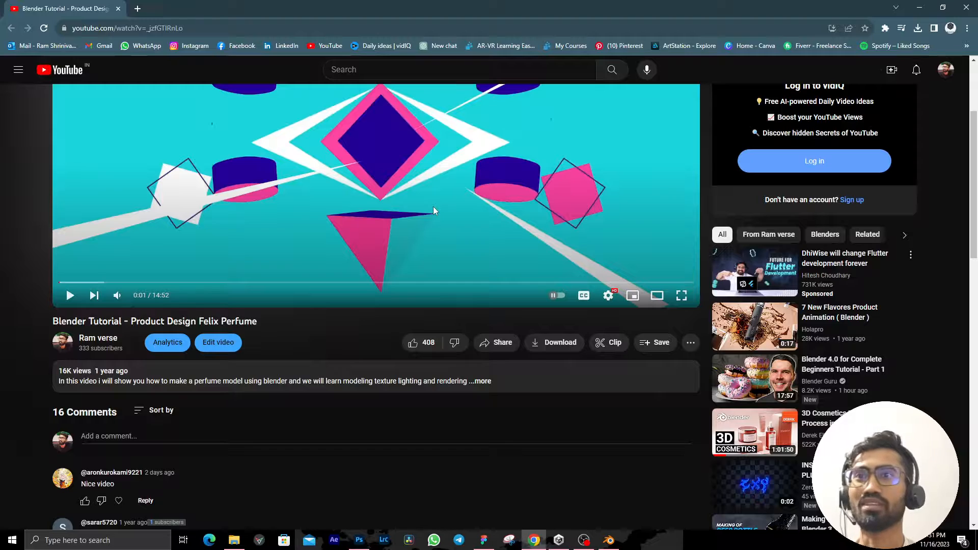
pyautogui.scroll(-2, 433, 210)
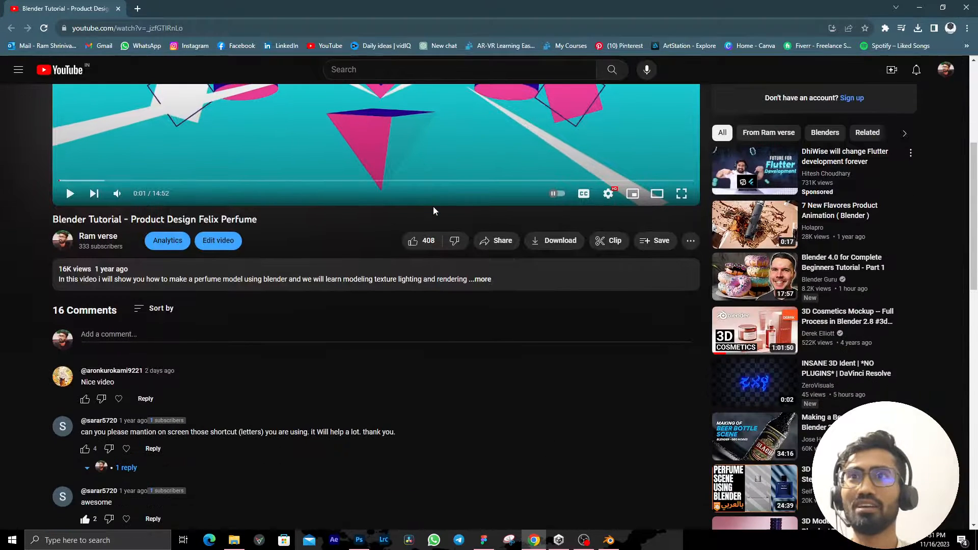
pyautogui.scroll(-1, 433, 210)
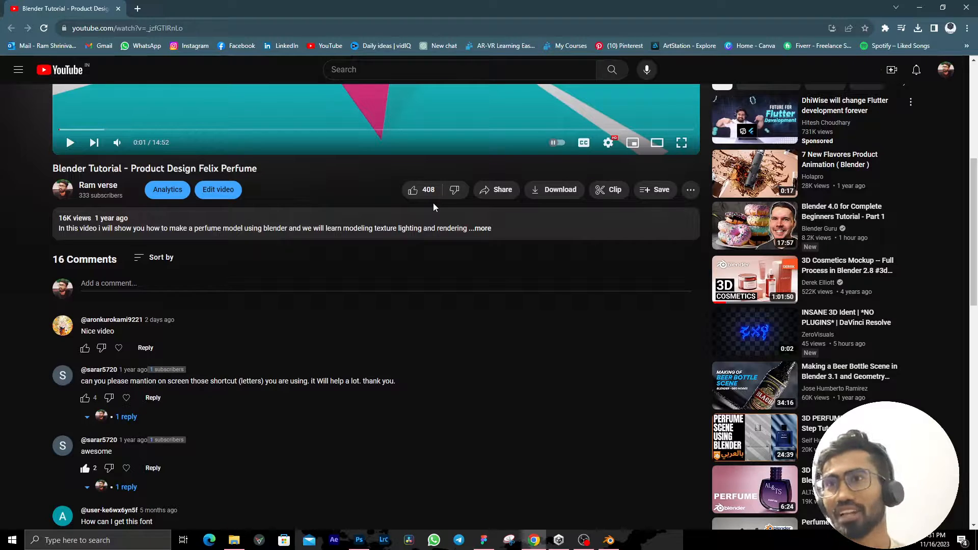
pyautogui.scroll(-2, 436, 204)
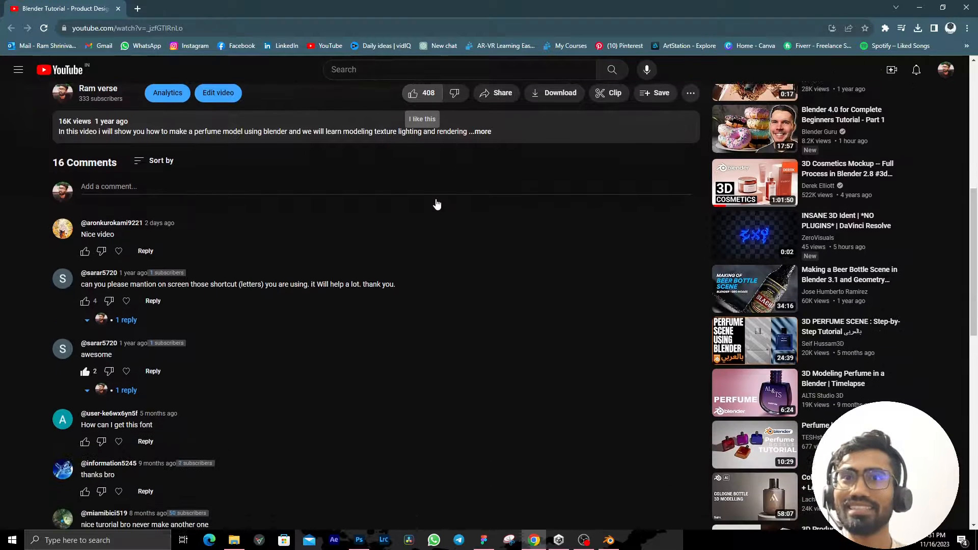
pyautogui.scroll(-1, 436, 203)
pyautogui.scroll(-3, 436, 203)
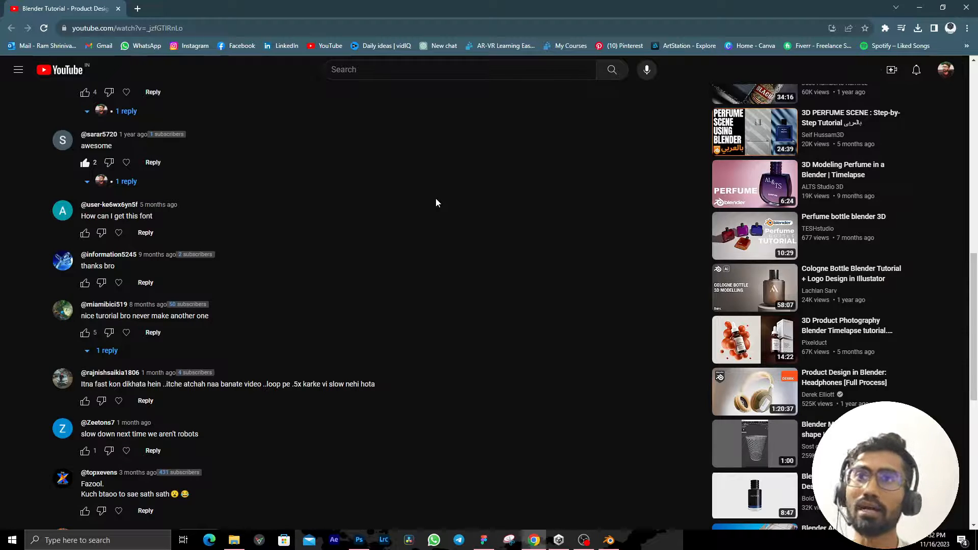
pyautogui.scroll(10, 436, 203)
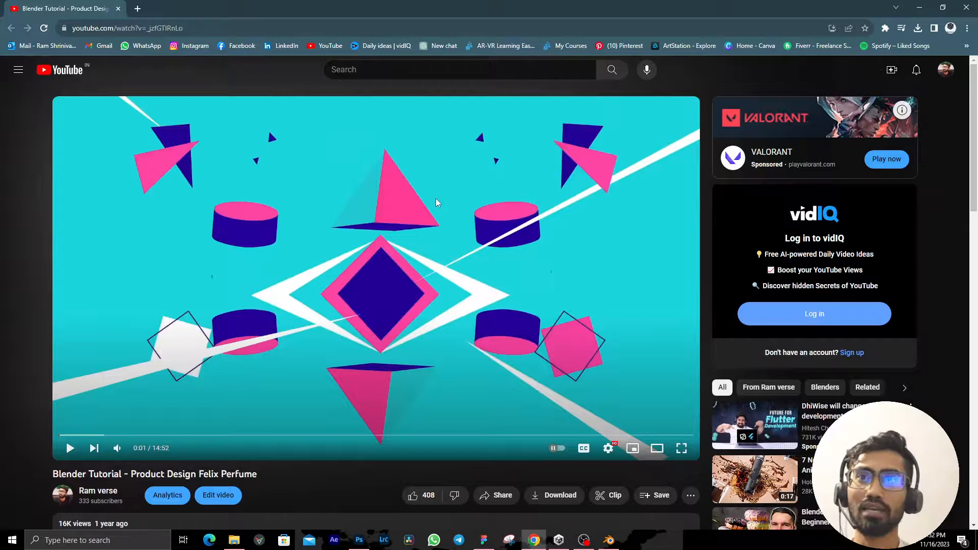
pyautogui.scroll(-12, 436, 202)
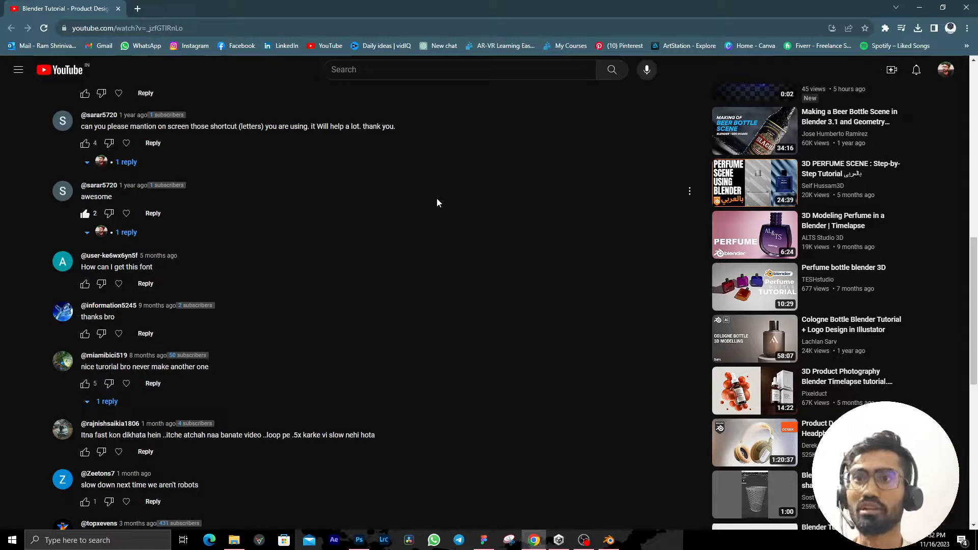
pyautogui.scroll(7, 437, 202)
pyautogui.scroll(4, 437, 202)
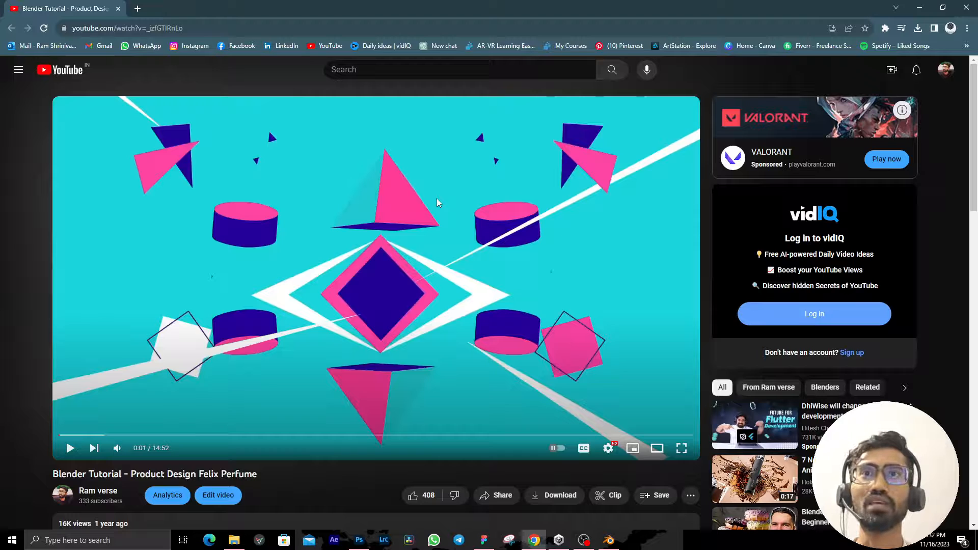
# Switch to Blender, split the Properties editor horizontally, and turn its upper part into an Image Editor.
pyautogui.hotkey('alt', 'Tab')
pyautogui.hotkey('alt', 'Tab')
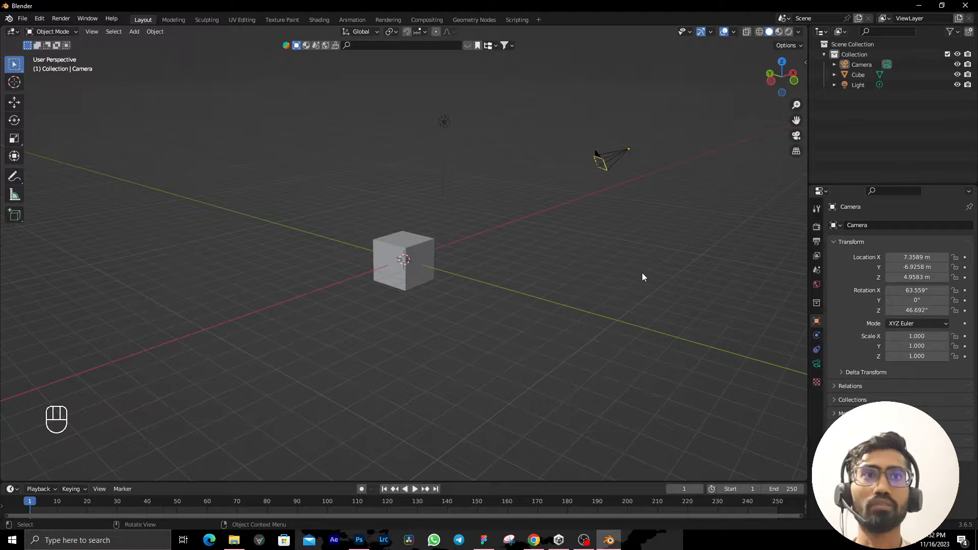
pyautogui.scroll(2, 436, 304)
pyautogui.moveTo(435, 302)
pyautogui.mouseDown(button='middle')
pyautogui.moveTo(475, 286)
pyautogui.moveTo(435, 294)
pyautogui.mouseUp(button='middle')
pyautogui.scroll(-4, 474, 286)
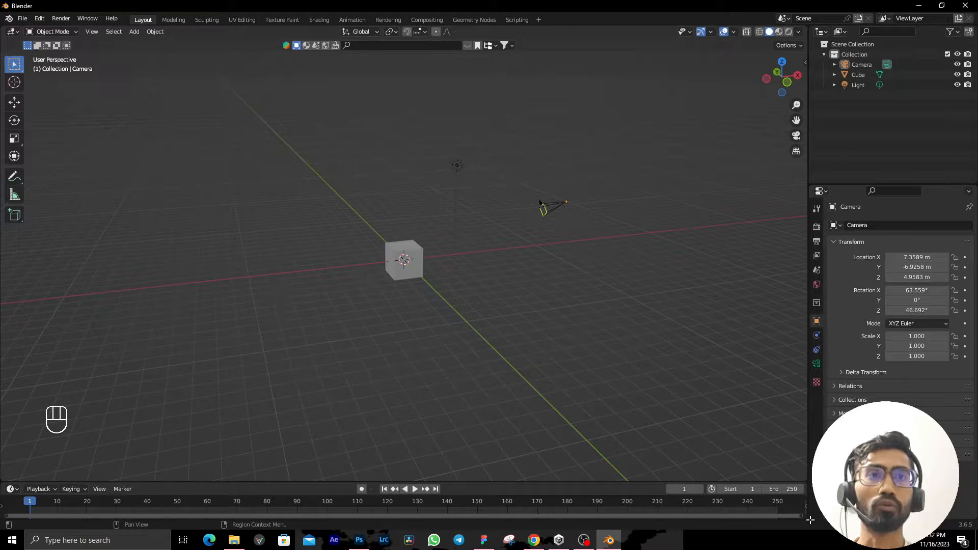
pyautogui.moveTo(812, 516); pyautogui.dragTo(798, 340)
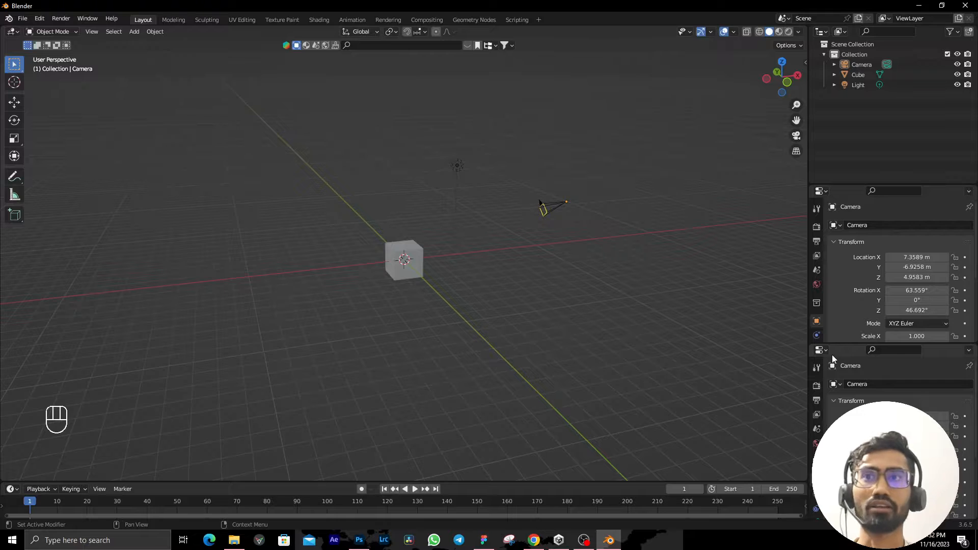
pyautogui.click(821, 192)
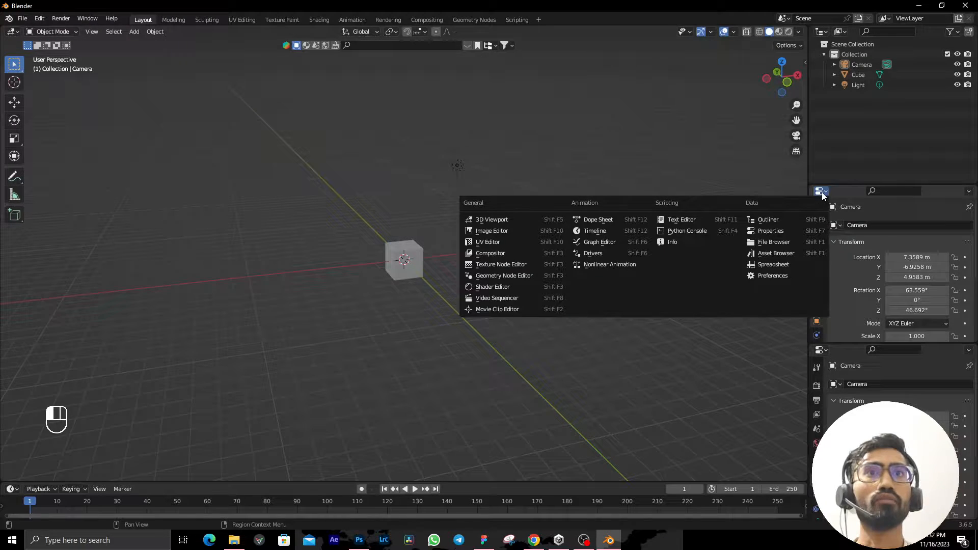
pyautogui.click(536, 230)
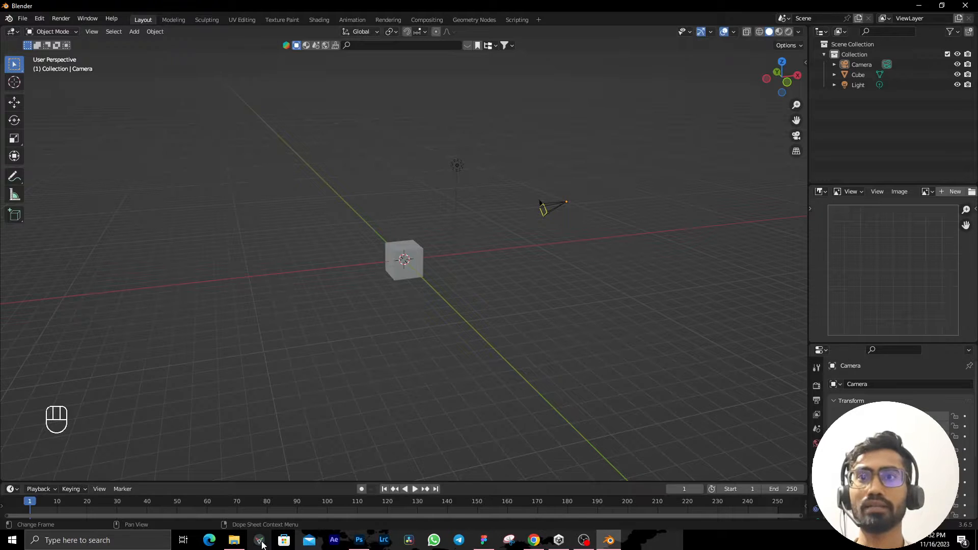
# Load the Perfume image from the Downloads folder into the Image Editor and widen the column of editors containing it.
pyautogui.click(233, 540)
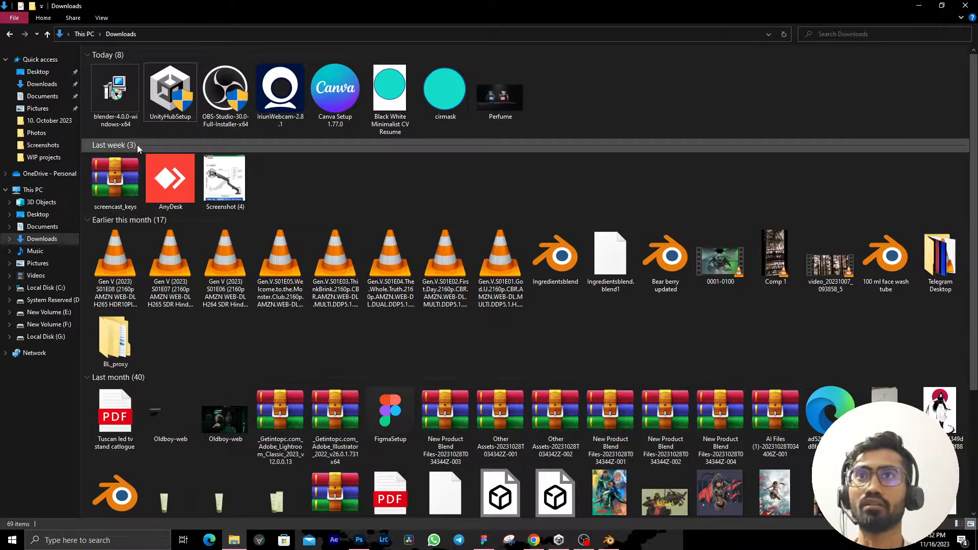
pyautogui.moveTo(509, 104); pyautogui.dragTo(744, 393)
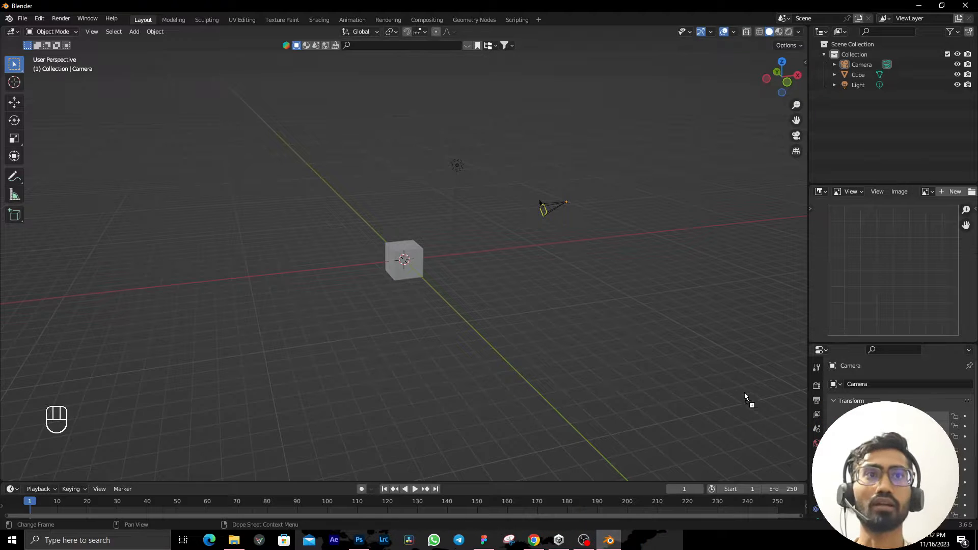
pyautogui.moveTo(846, 303); pyautogui.dragTo(861, 289)
pyautogui.scroll(-3, 904, 274)
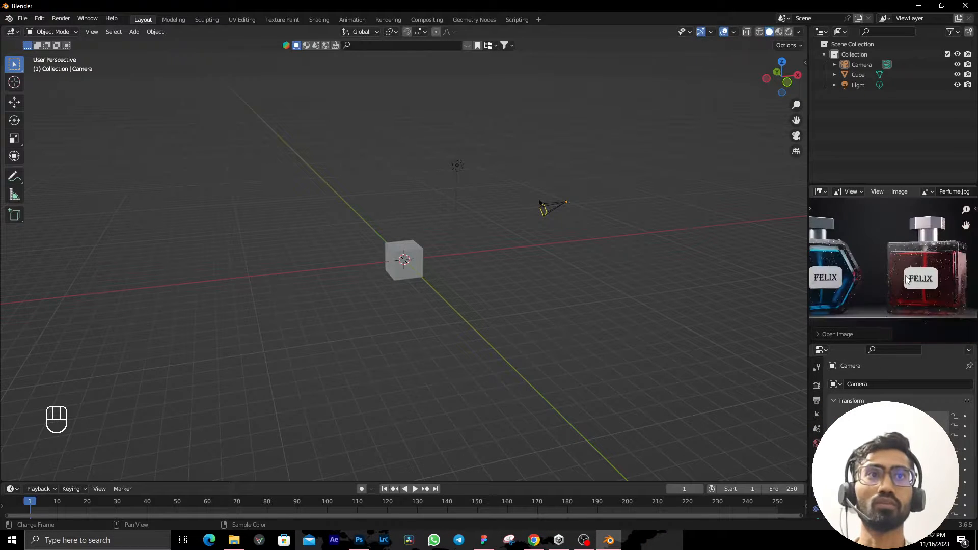
pyautogui.moveTo(809, 285); pyautogui.dragTo(713, 286)
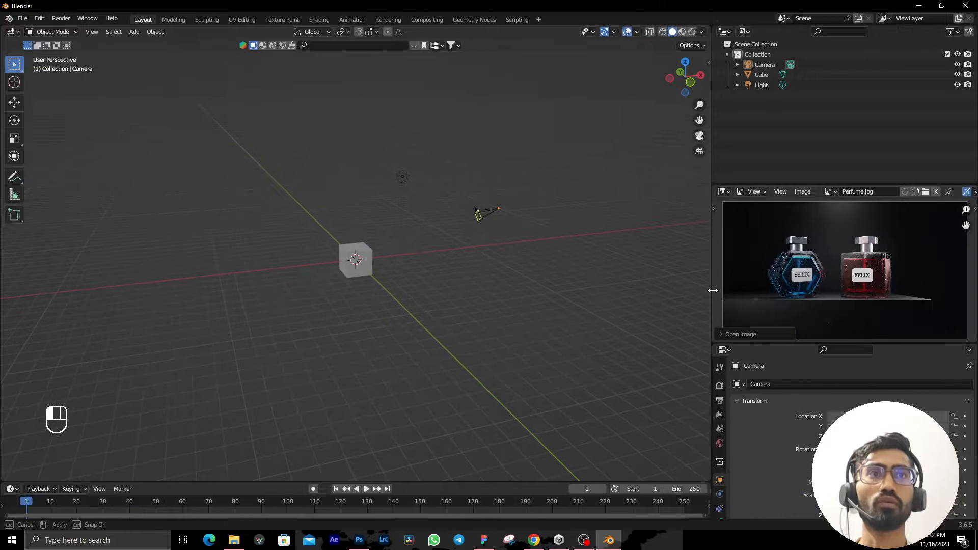
pyautogui.scroll(5, 931, 254)
pyautogui.scroll(-3, 927, 269)
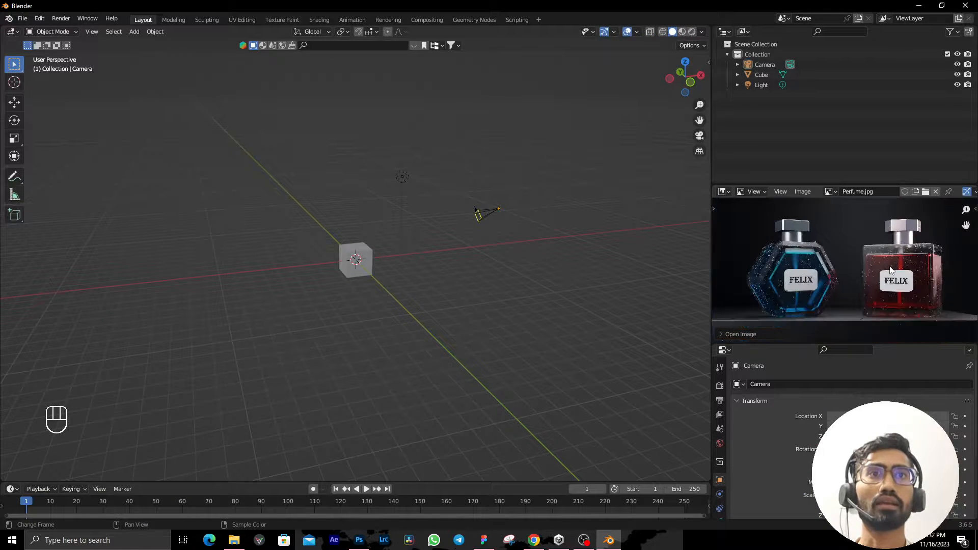
# Open Blender's preferences at the Interface display settings.
pyautogui.click(39, 19)
pyautogui.click(71, 167)
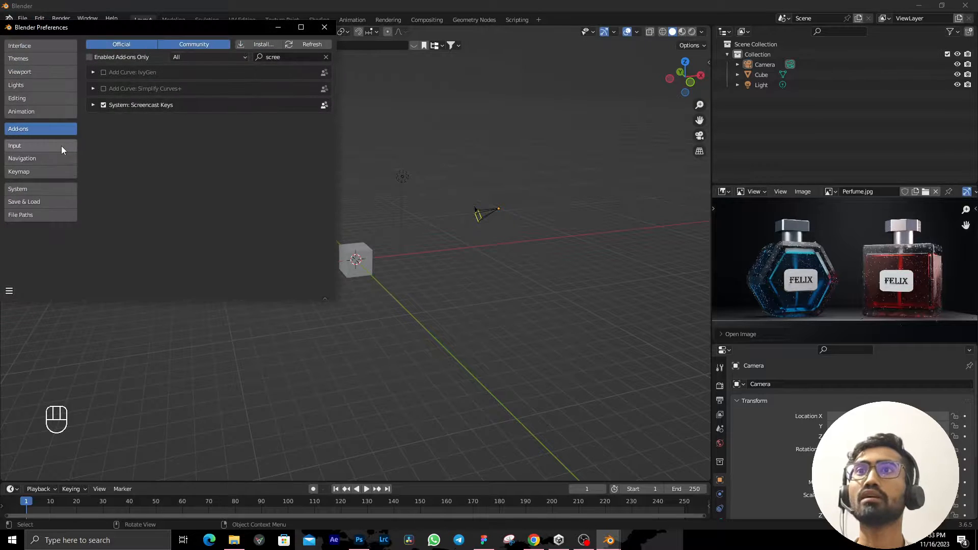
pyautogui.click(45, 188)
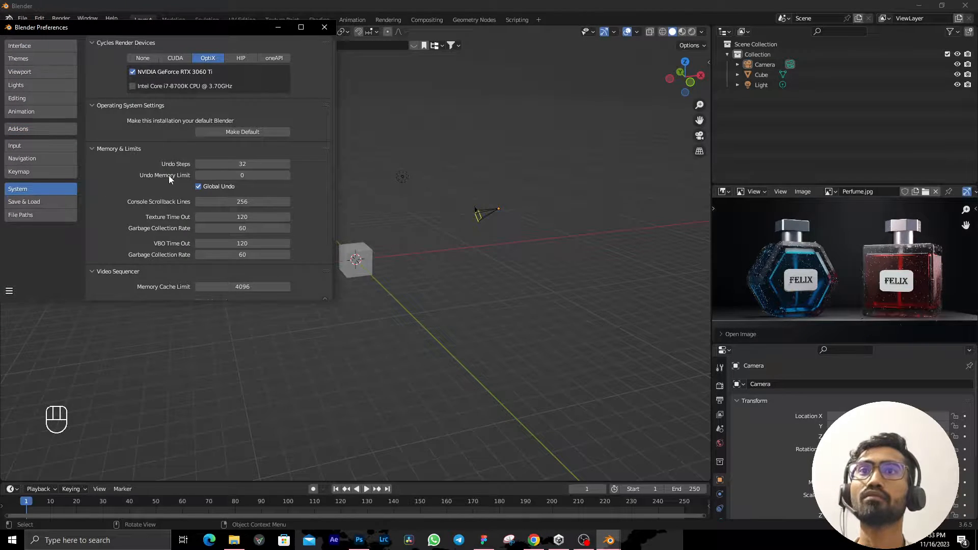
pyautogui.scroll(-3, 169, 175)
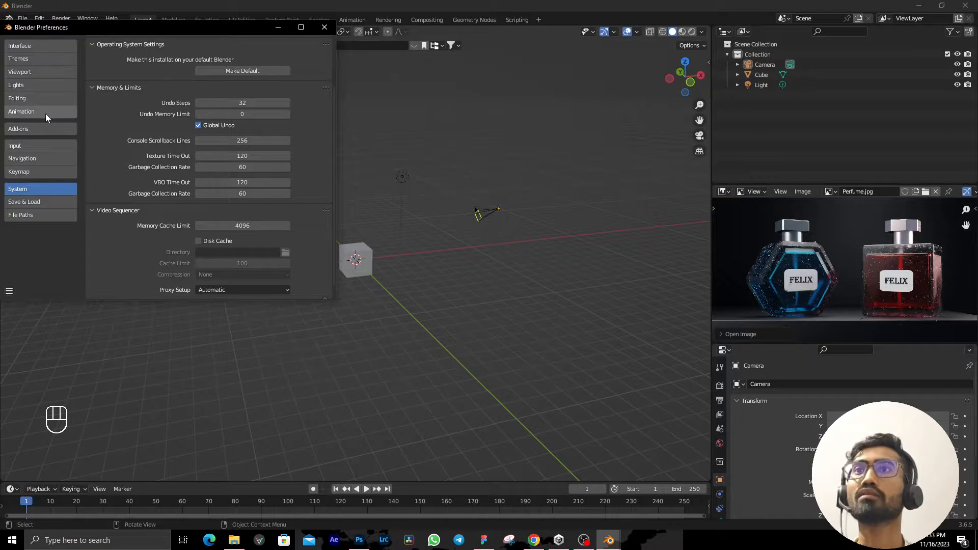
pyautogui.click(37, 47)
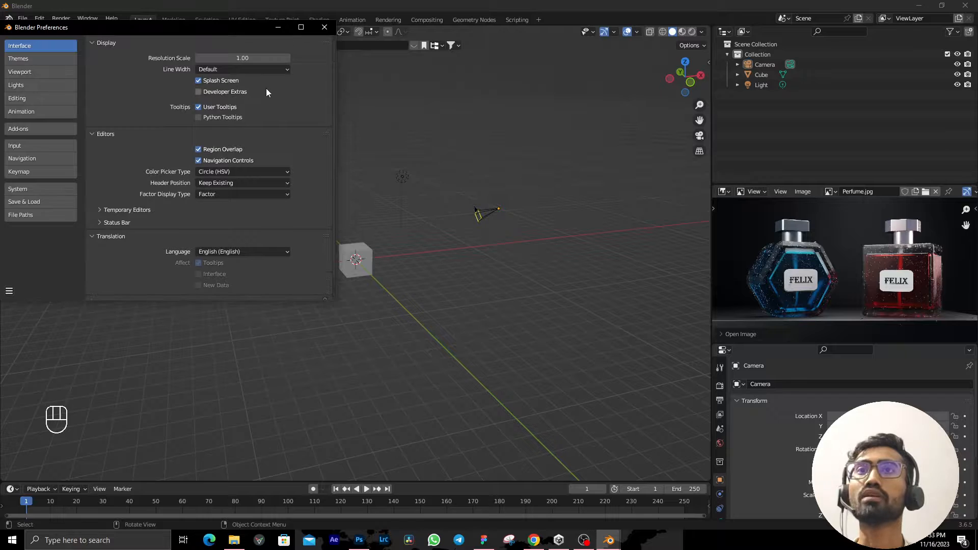
# Try an interface resolution scale of 1.5.
pyautogui.moveTo(238, 59)
pyautogui.mouseDown()
pyautogui.moveTo(265, 59)
pyautogui.moveTo(241, 60)
pyautogui.mouseUp()
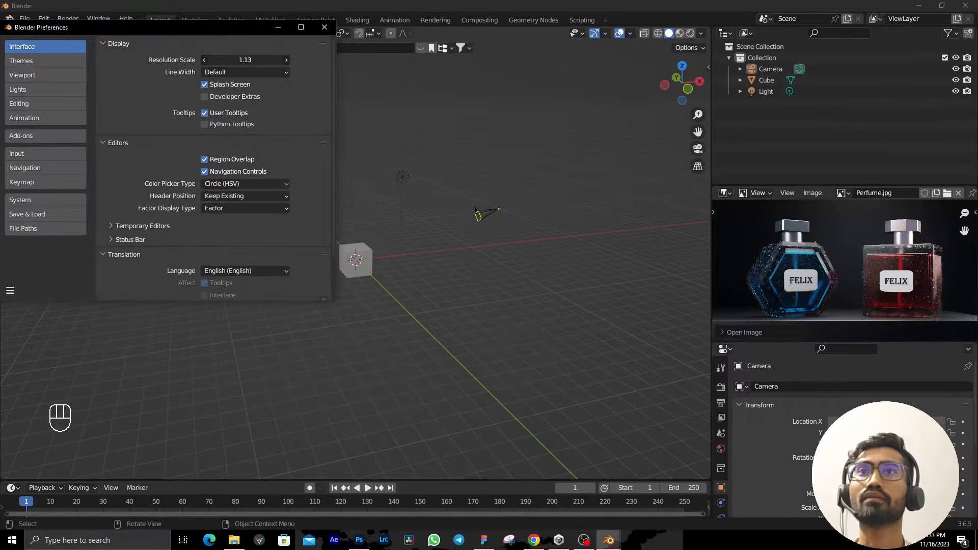
pyautogui.click(241, 59)
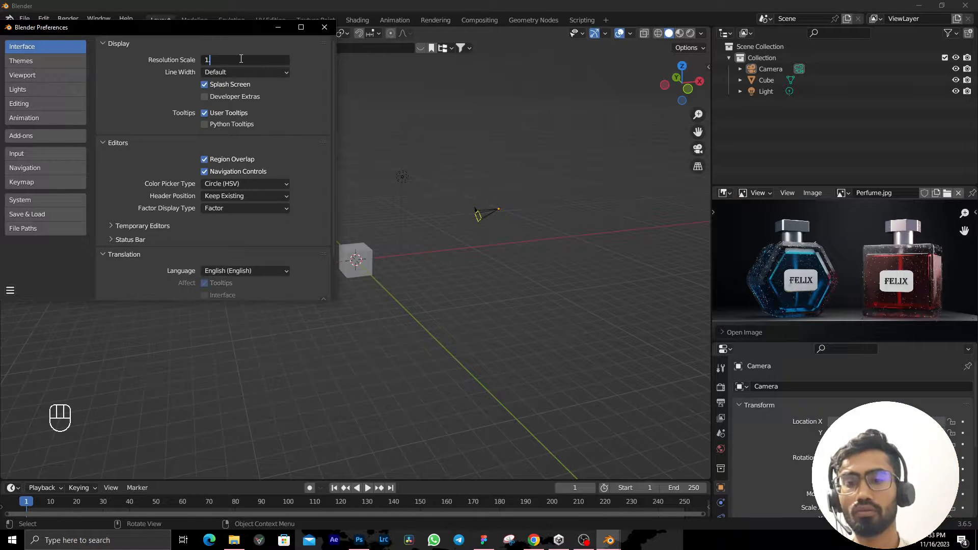
pyautogui.write('1.5')
pyautogui.press('Return')
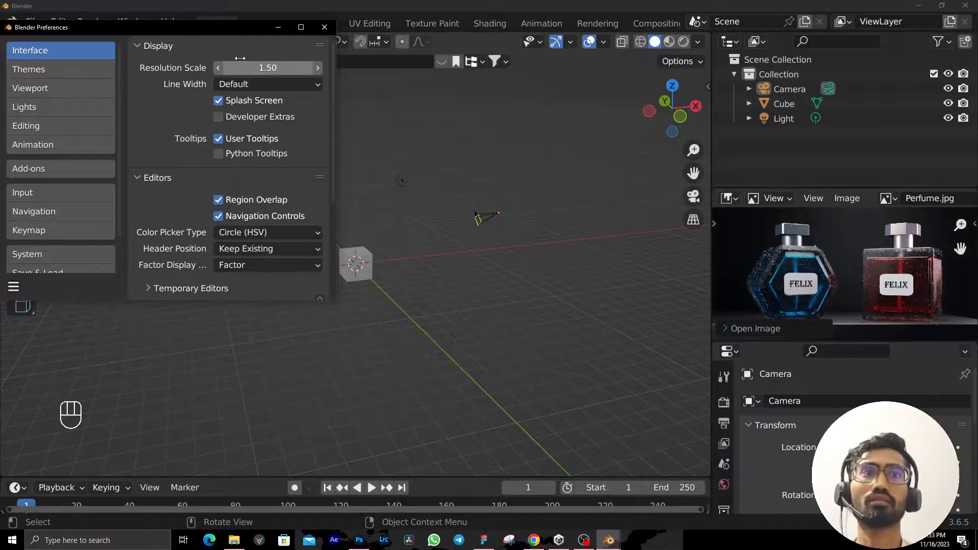
# Set the interface resolution scale to 1.30 and close the preferences.
pyautogui.moveTo(257, 67)
pyautogui.mouseDown()
pyautogui.moveTo(224, 67)
pyautogui.moveTo(248, 63)
pyautogui.mouseUp()
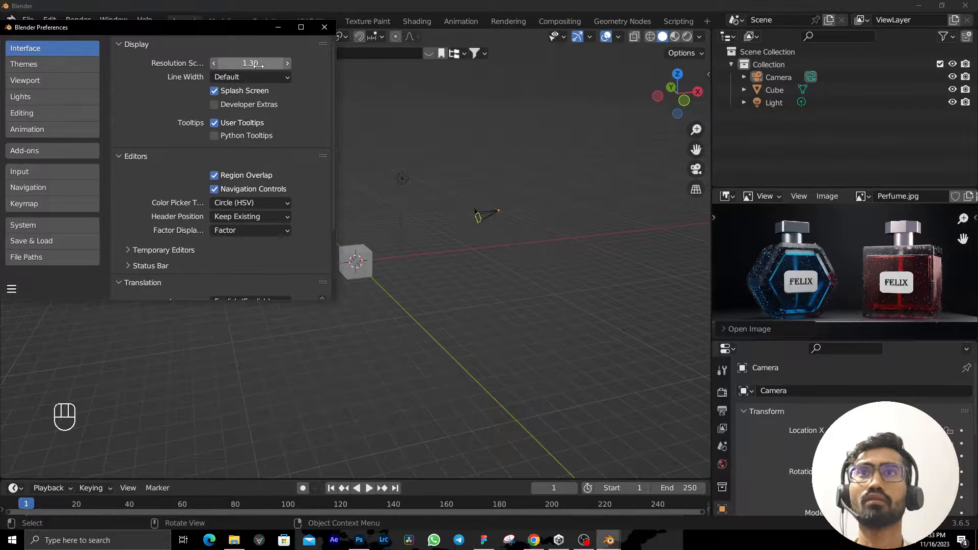
pyautogui.moveTo(581, 342); pyautogui.dragTo(588, 328, button='middle')
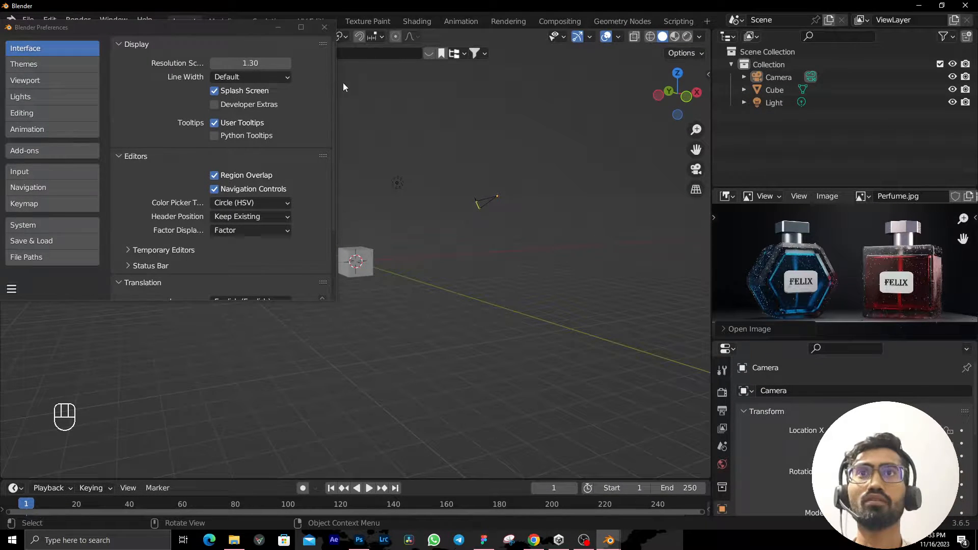
pyautogui.click(319, 31)
pyautogui.moveTo(402, 293)
pyautogui.mouseDown(button='middle')
pyautogui.moveTo(420, 287)
pyautogui.moveTo(396, 303)
pyautogui.mouseUp(button='middle')
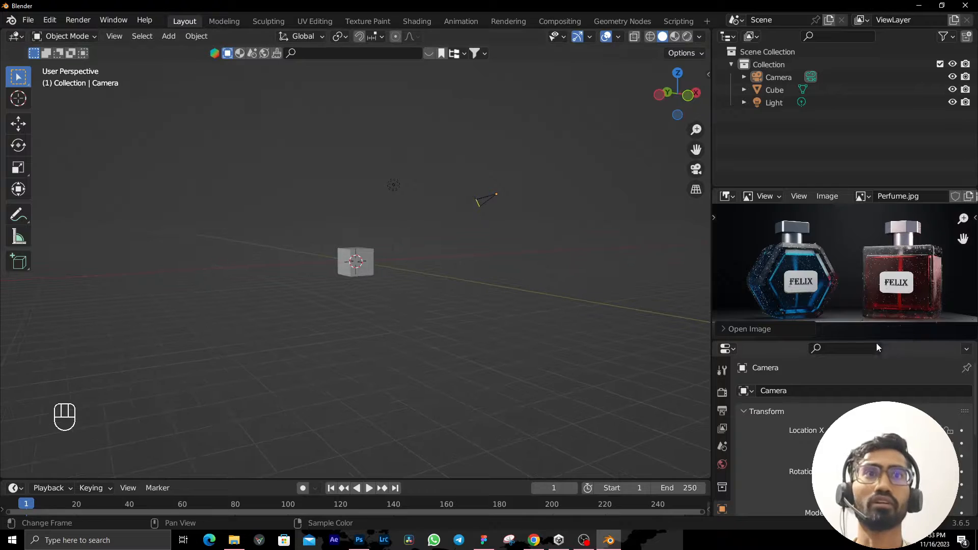
# Make the Image Editor taller at the Outliner's expense and examine the two perfume bottles in the reference image.
pyautogui.scroll(-3, 800, 397)
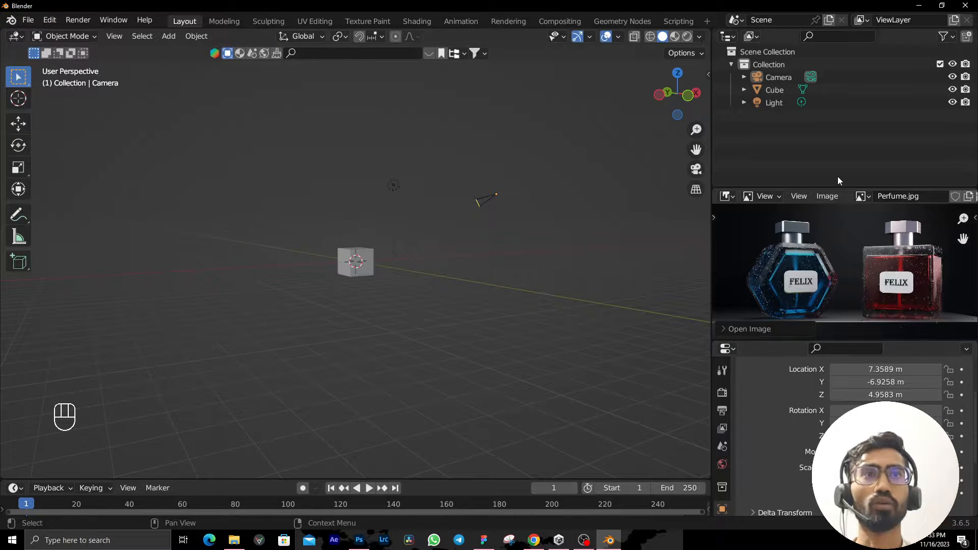
pyautogui.moveTo(827, 186); pyautogui.dragTo(826, 159)
pyautogui.scroll(-2, 846, 279)
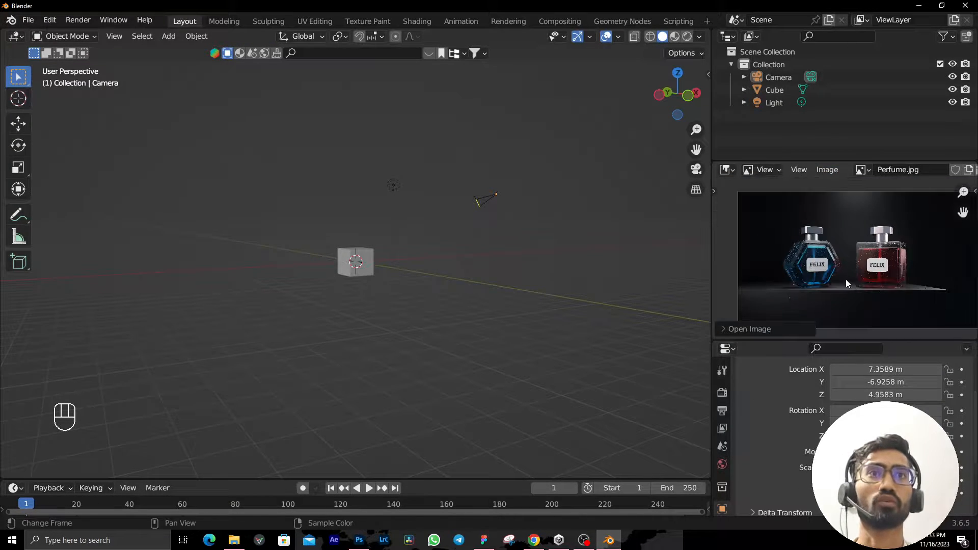
pyautogui.scroll(5, 839, 278)
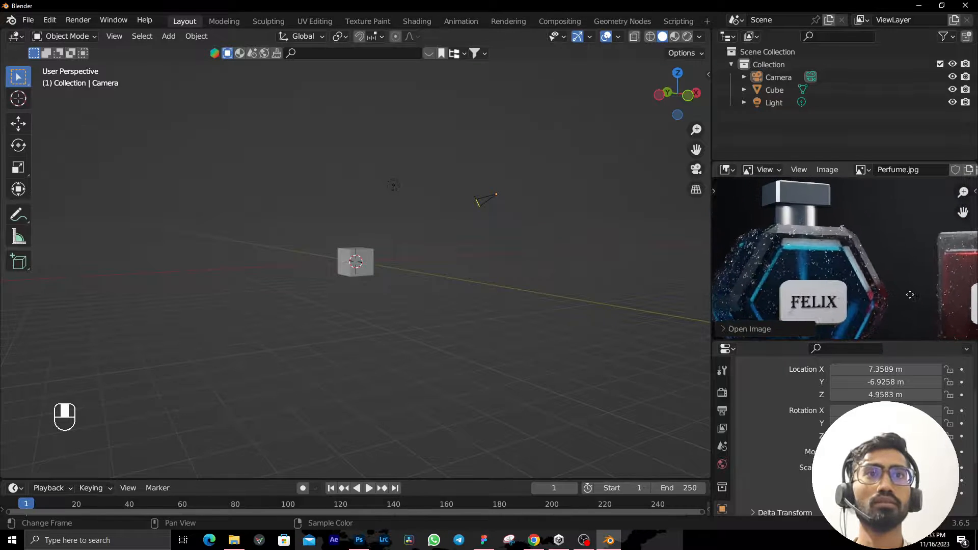
pyautogui.scroll(-3, 895, 295)
pyautogui.scroll(3, 848, 280)
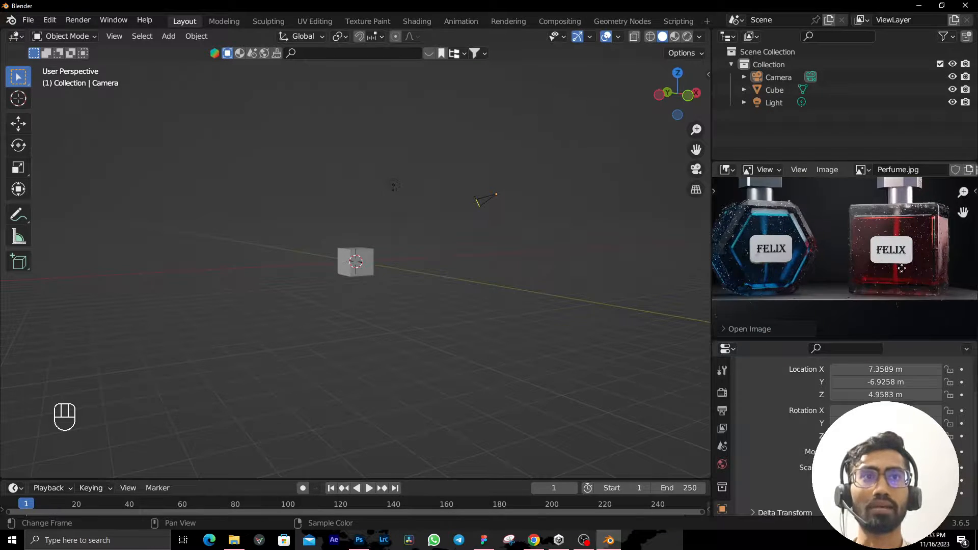
pyautogui.scroll(-3, 861, 278)
pyautogui.scroll(5, 858, 281)
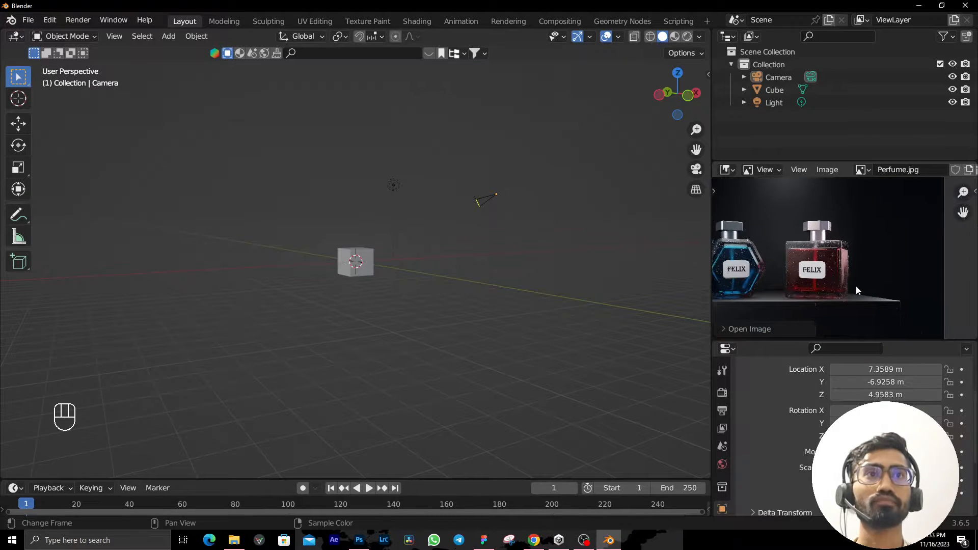
# Delete the default camera and light from the scene, keeping only the cube.
pyautogui.scroll(-3, 863, 263)
pyautogui.moveTo(863, 263); pyautogui.dragTo(908, 267, button='middle')
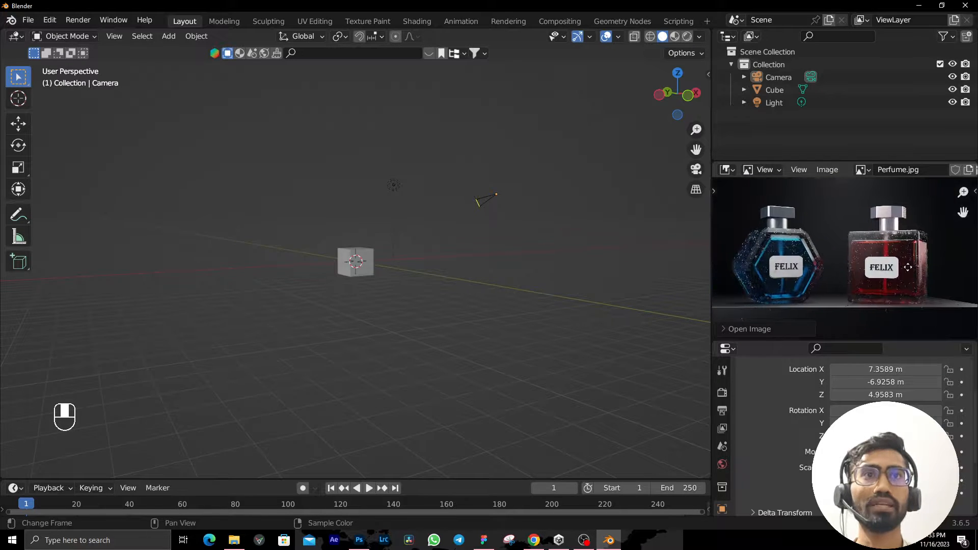
pyautogui.moveTo(369, 302); pyautogui.dragTo(381, 319, button='middle')
pyautogui.scroll(4, 384, 317)
pyautogui.scroll(-4, 384, 316)
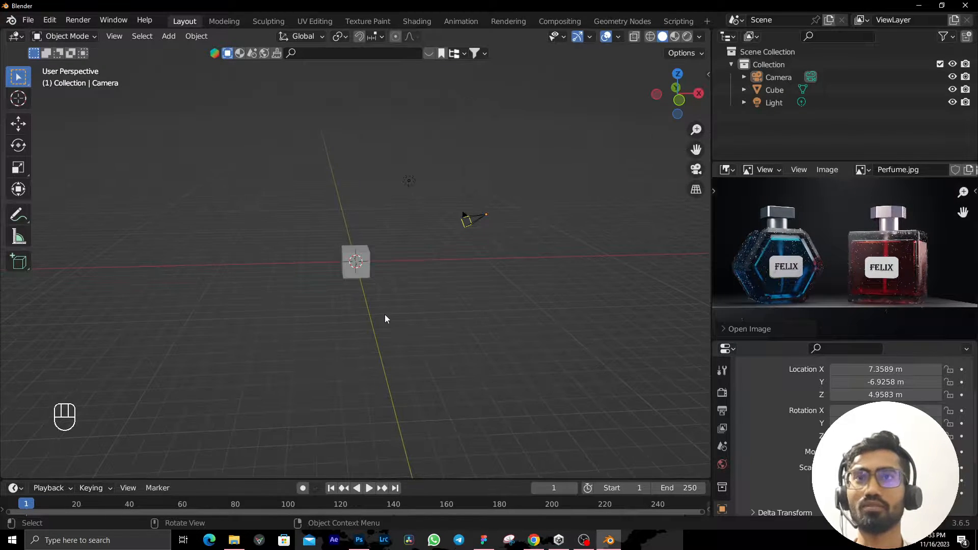
pyautogui.moveTo(405, 162); pyautogui.dragTo(515, 261)
pyautogui.press('c')
pyautogui.press('Escape')
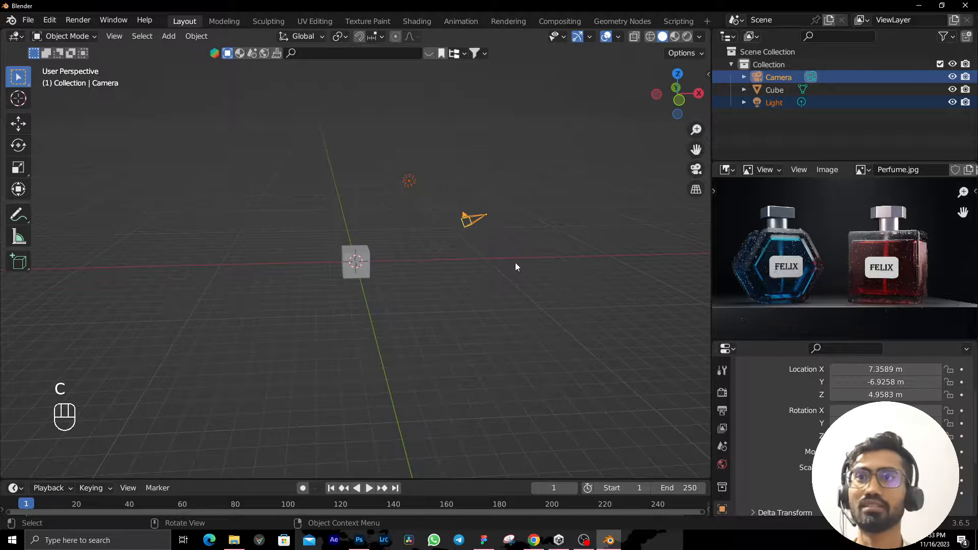
pyautogui.press('x')
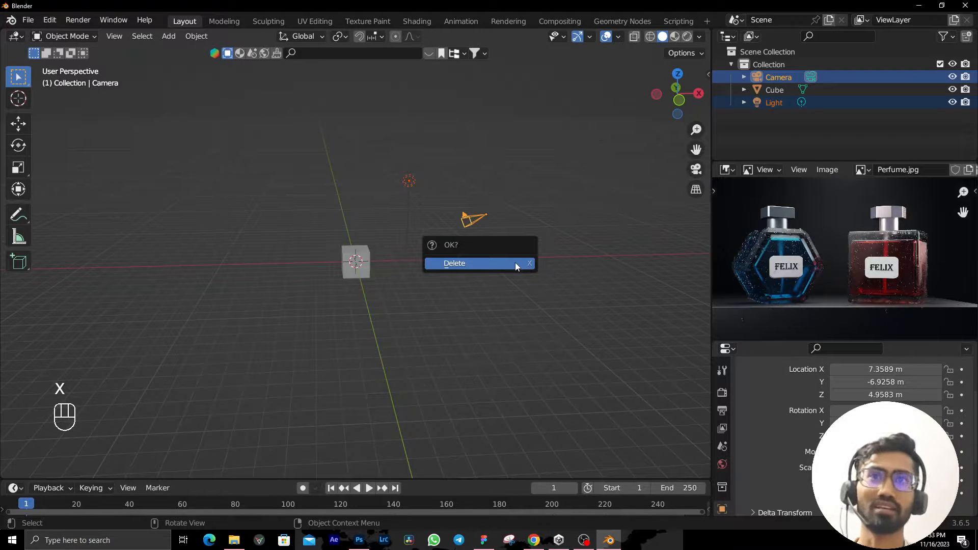
pyautogui.click(515, 263)
# View the cube from the front and examine the red bottle's body in the reference image for its proportions.
pyautogui.scroll(4, 438, 305)
pyautogui.moveTo(408, 317); pyautogui.dragTo(397, 313, button='middle')
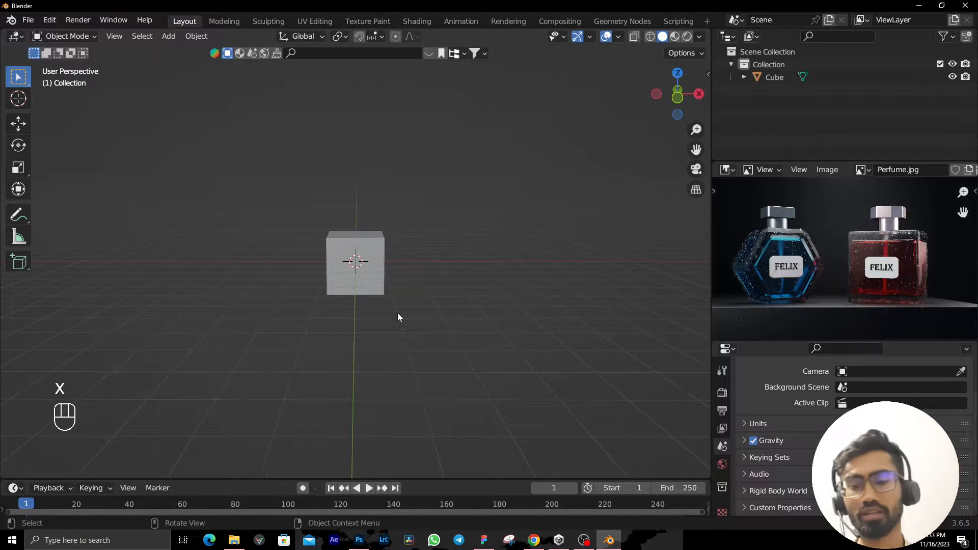
pyautogui.press('KP_1')
pyautogui.scroll(2, 399, 311)
pyautogui.scroll(-1, 408, 301)
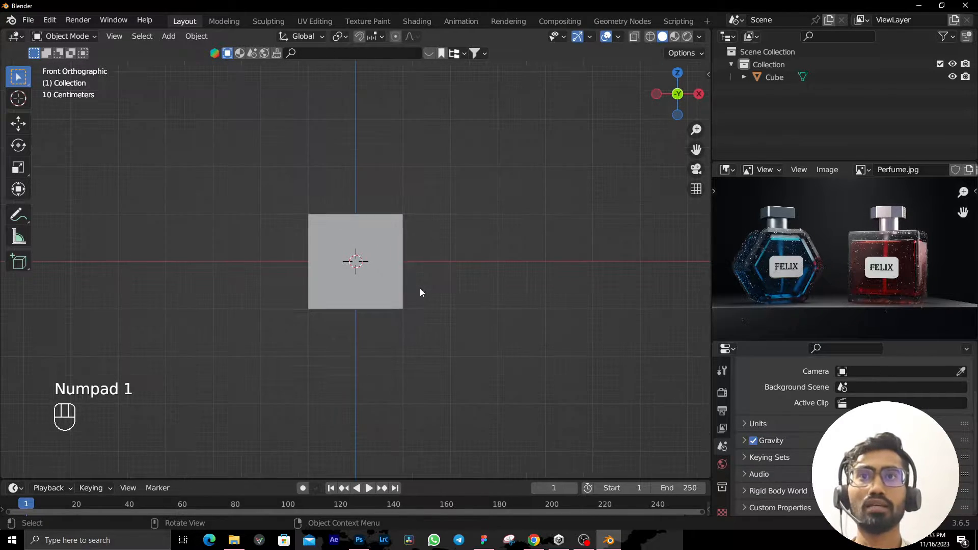
pyautogui.scroll(4, 907, 286)
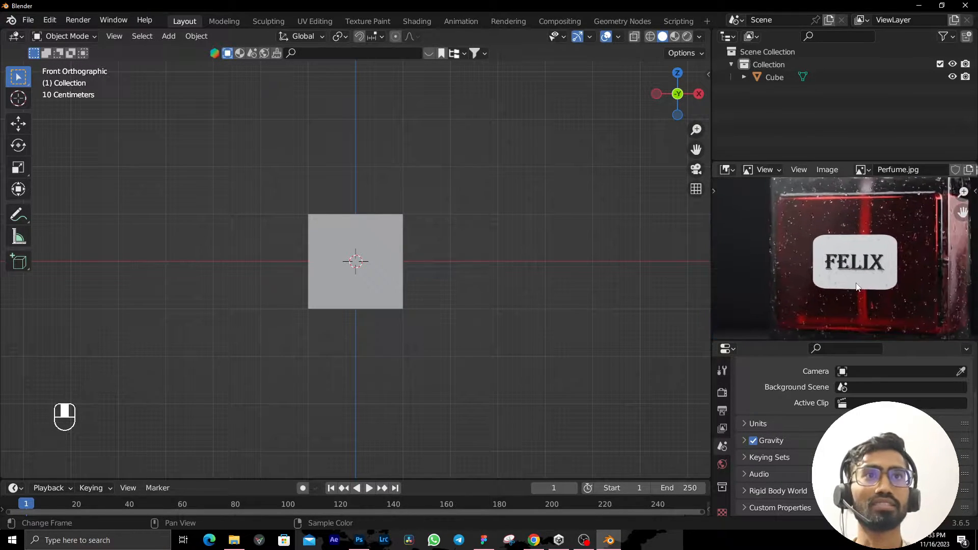
pyautogui.scroll(-3, 868, 283)
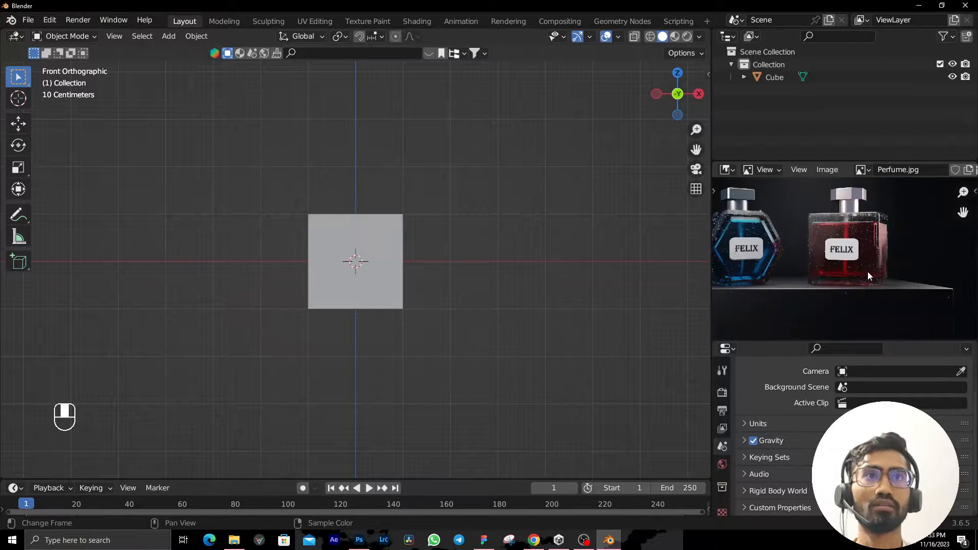
# Scale the cube down along the global Y axis to form a flatter bottle body.
pyautogui.moveTo(104, 320); pyautogui.dragTo(544, 325, button='middle')
pyautogui.press('s')
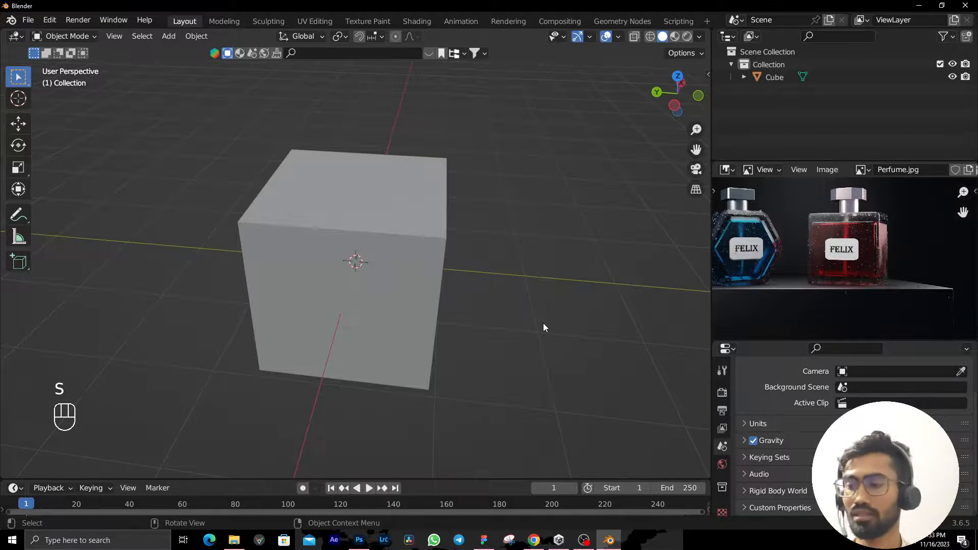
pyautogui.press('x')
pyautogui.click(290, 260)
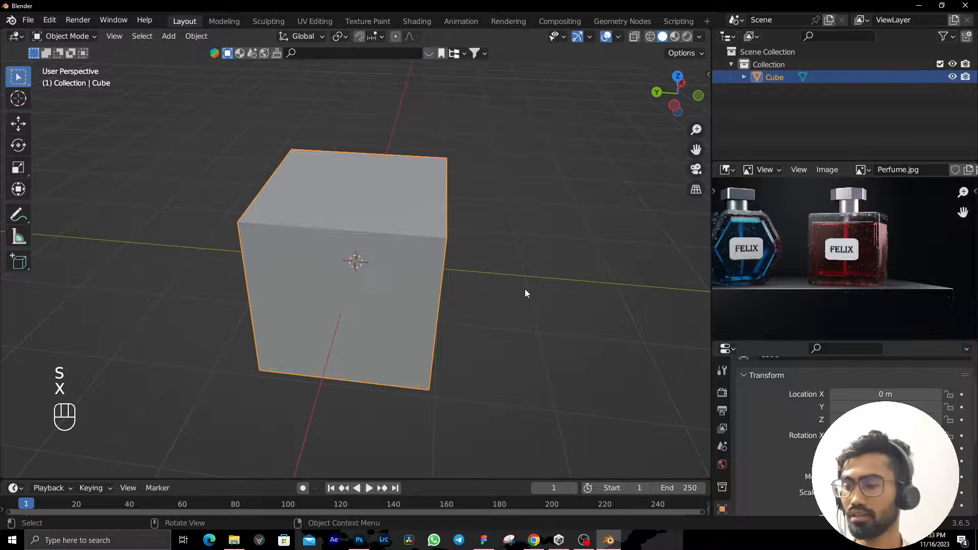
pyautogui.press('s')
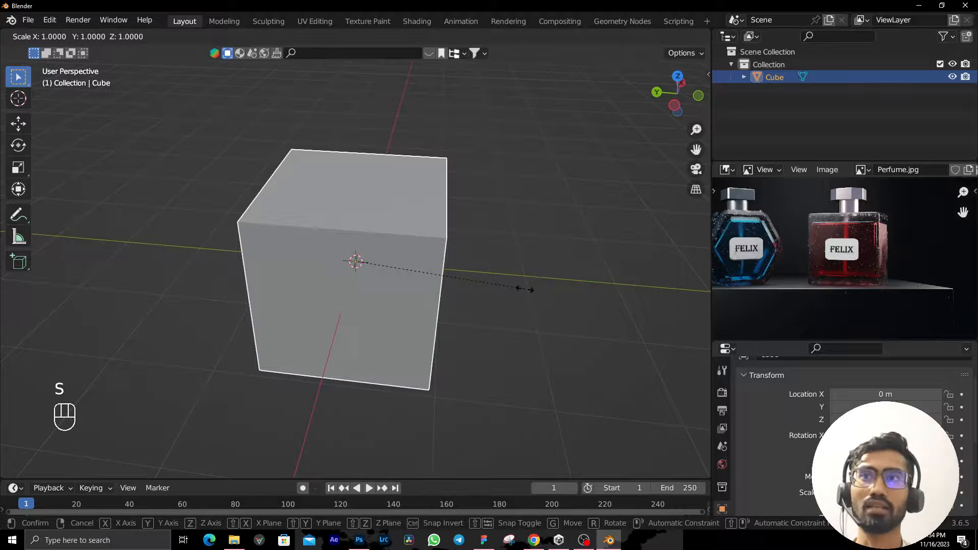
pyautogui.press('x')
pyautogui.press('y')
pyautogui.press('u')
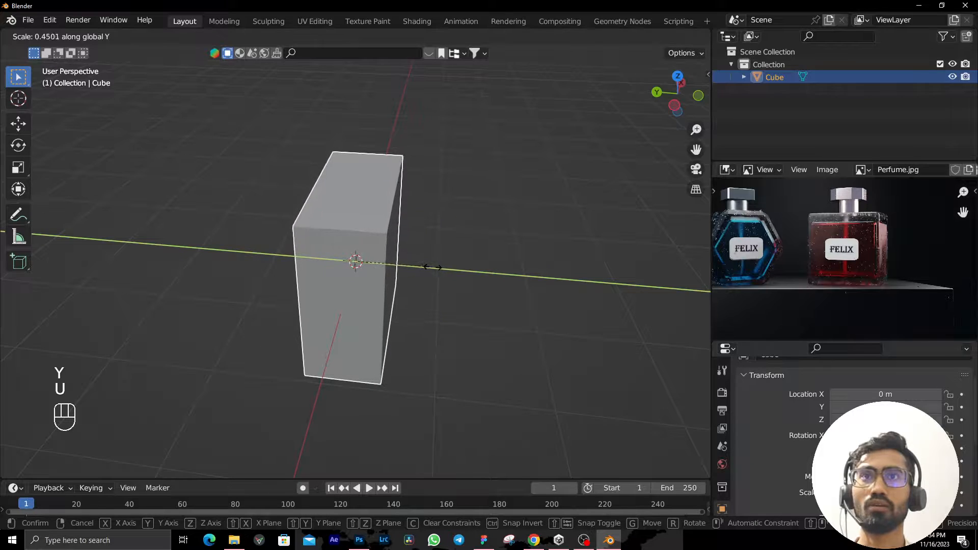
pyautogui.click(459, 273)
pyautogui.moveTo(459, 280); pyautogui.dragTo(378, 274, button='middle')
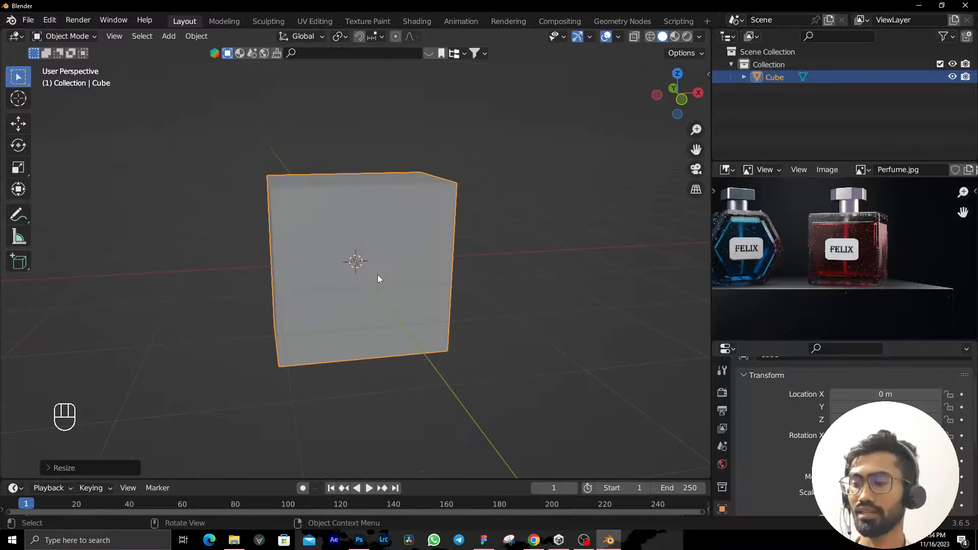
# Apply the cube's scale and add a Bevel modifier to it.
pyautogui.hotkey('ctrl', 'a')
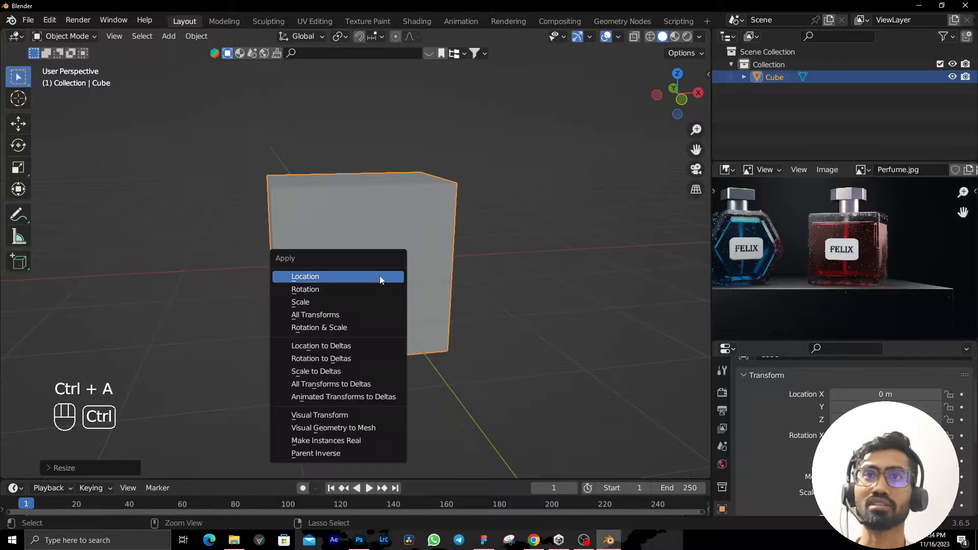
pyautogui.click(352, 304)
pyautogui.moveTo(508, 297); pyautogui.dragTo(503, 293, button='middle')
pyautogui.scroll(-4, 726, 430)
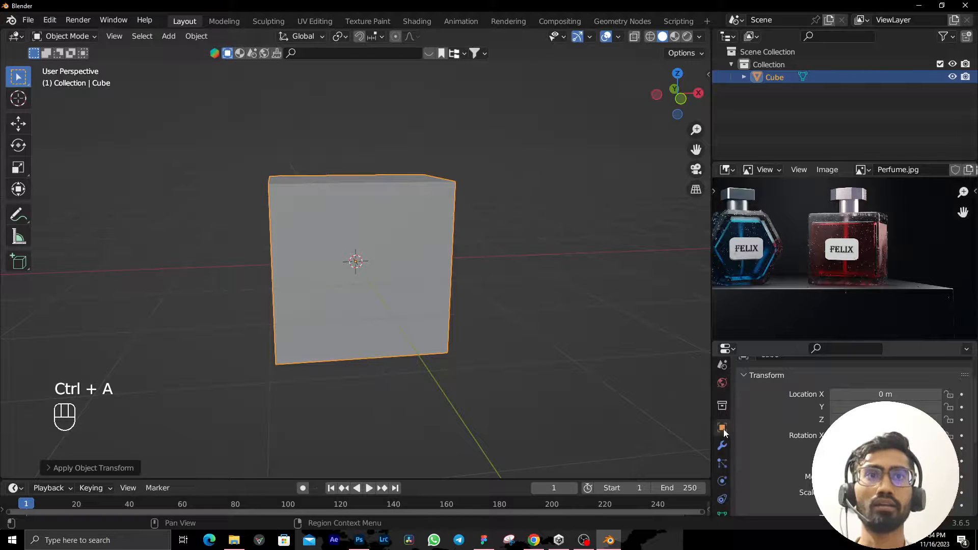
pyautogui.click(722, 446)
pyautogui.click(803, 390)
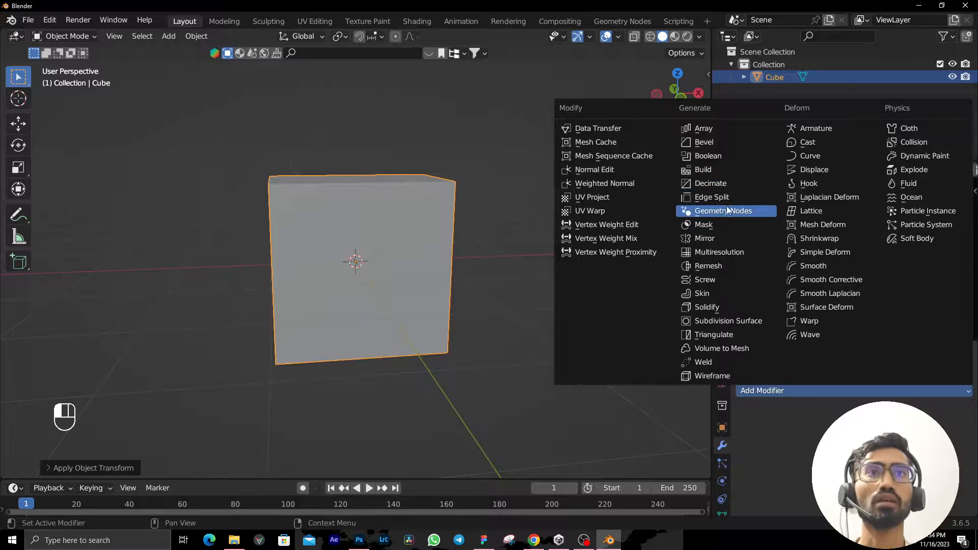
pyautogui.click(720, 142)
# Set the bevel to three segments and reduce its amount for narrow rounded edges like the reference bottle's.
pyautogui.moveTo(630, 174); pyautogui.dragTo(815, 219, button='middle')
pyautogui.scroll(6, 815, 218)
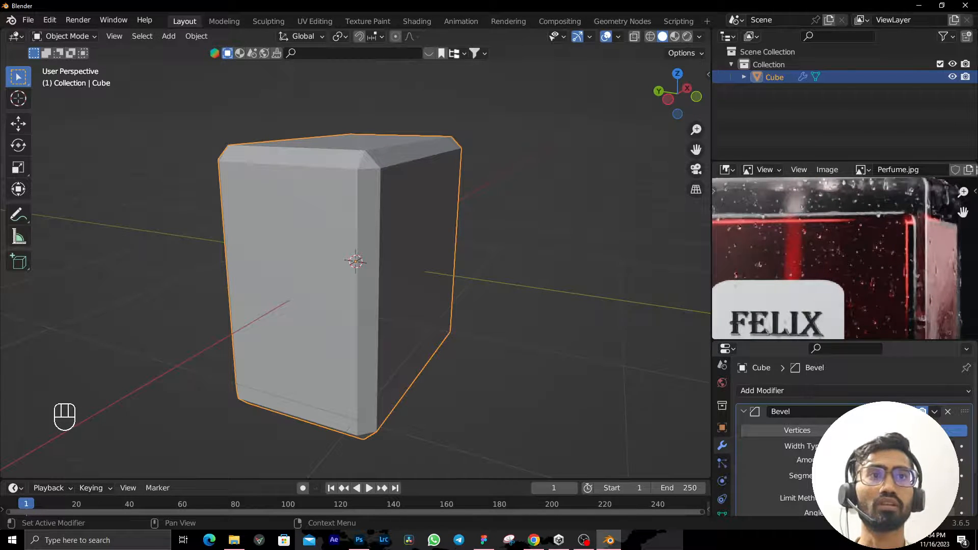
pyautogui.click(950, 475)
pyautogui.click(950, 475)
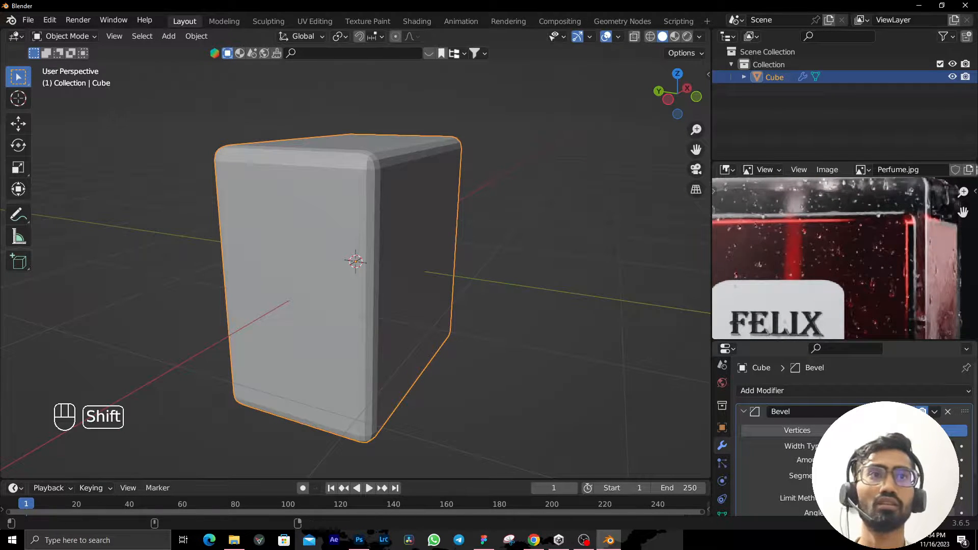
pyautogui.keyDown('shift'); pyautogui.moveTo(892, 460); pyautogui.dragTo(861, 460); pyautogui.keyUp('shift')
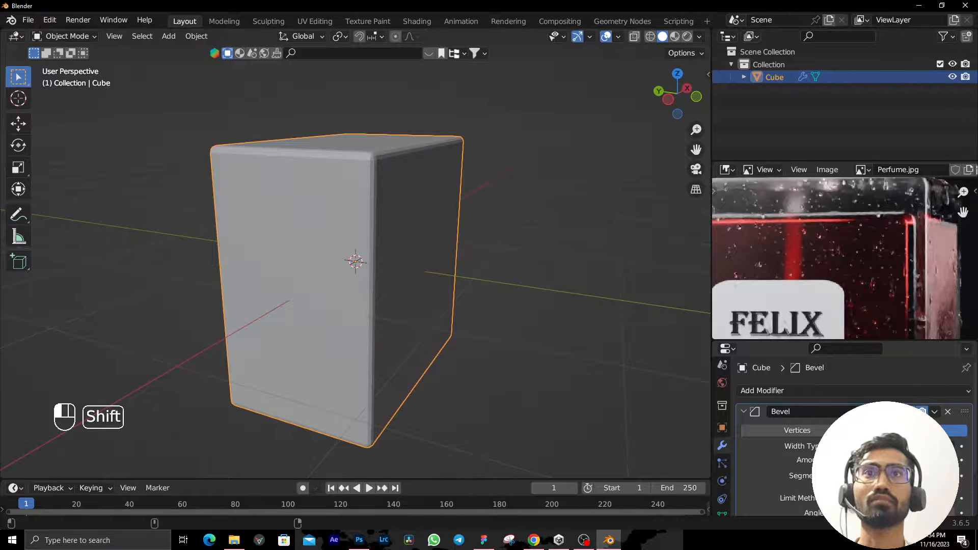
# Apply Shade Auto Smooth to the bottle body and expand the Bevel modifier's Shading options.
pyautogui.rightClick(259, 232)
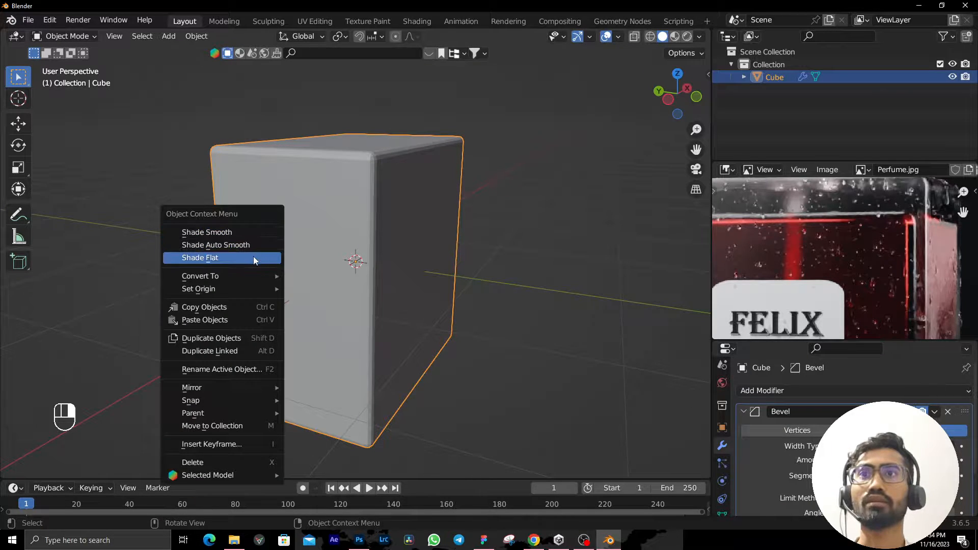
pyautogui.click(257, 246)
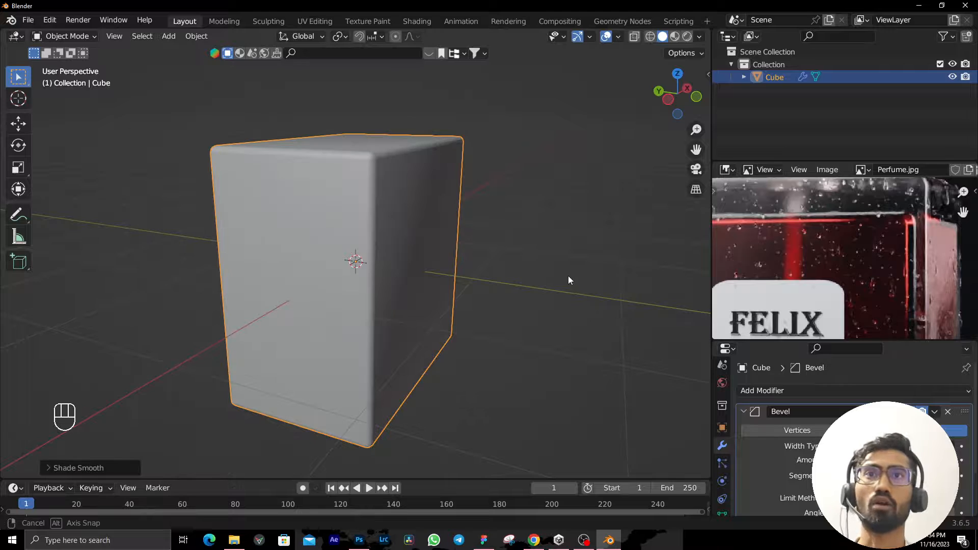
pyautogui.moveTo(568, 279); pyautogui.dragTo(448, 285, button='middle')
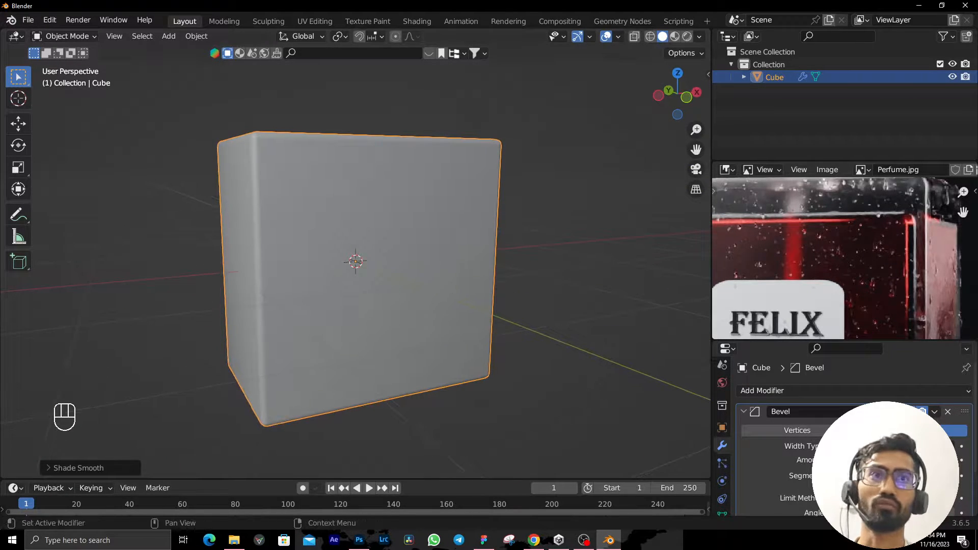
pyautogui.scroll(-3, 815, 509)
pyautogui.click(785, 507)
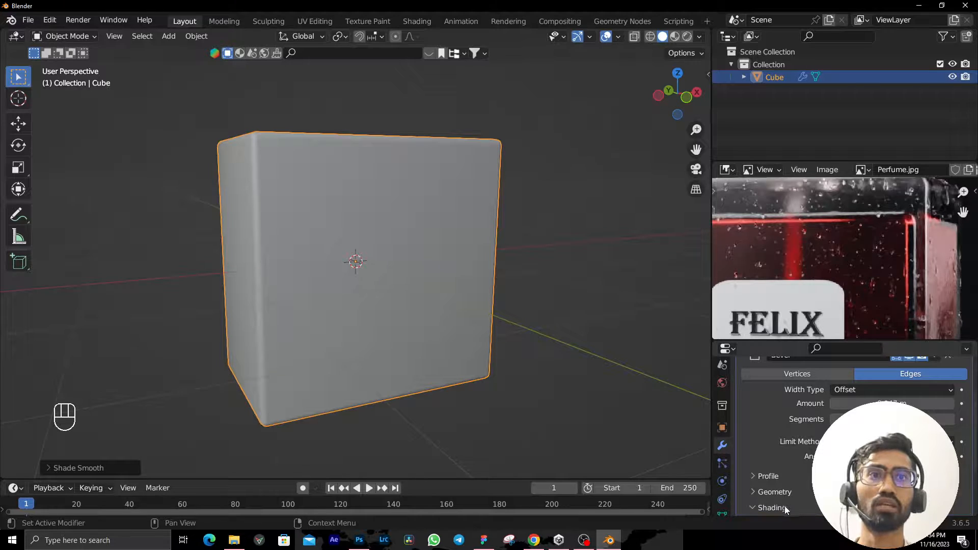
pyautogui.scroll(-4, 785, 506)
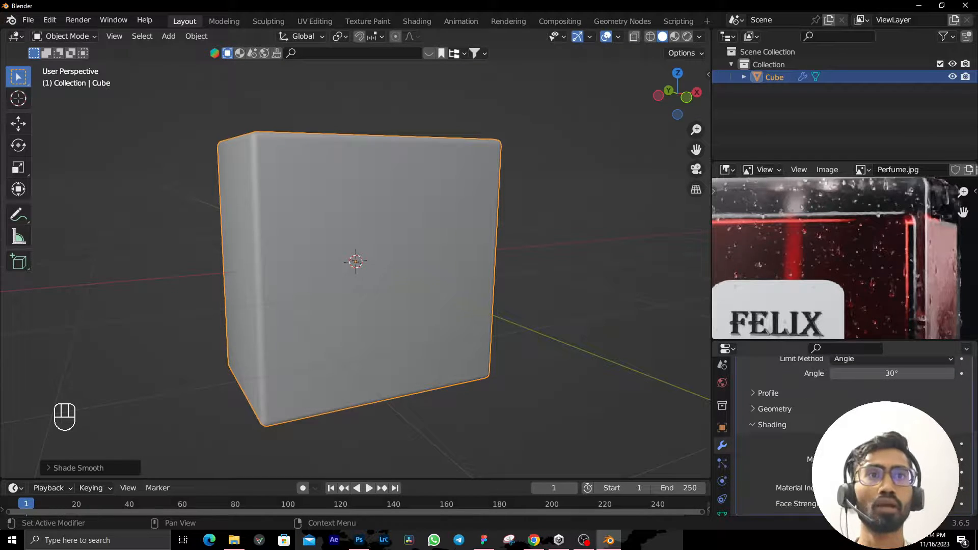
# Compare the beveled body's edges with the red bottle's glass edges in the reference image.
pyautogui.moveTo(355, 371); pyautogui.dragTo(521, 391, button='middle')
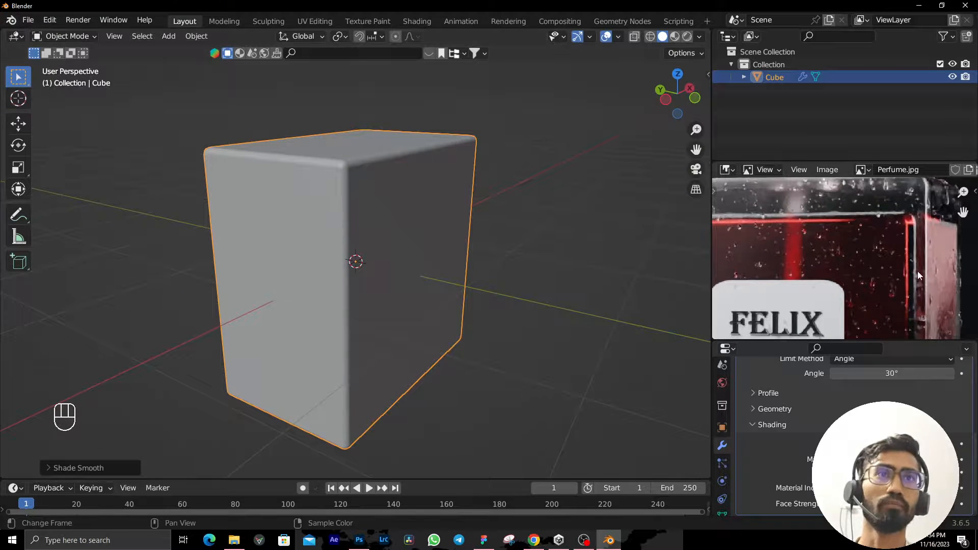
pyautogui.scroll(-4, 919, 276)
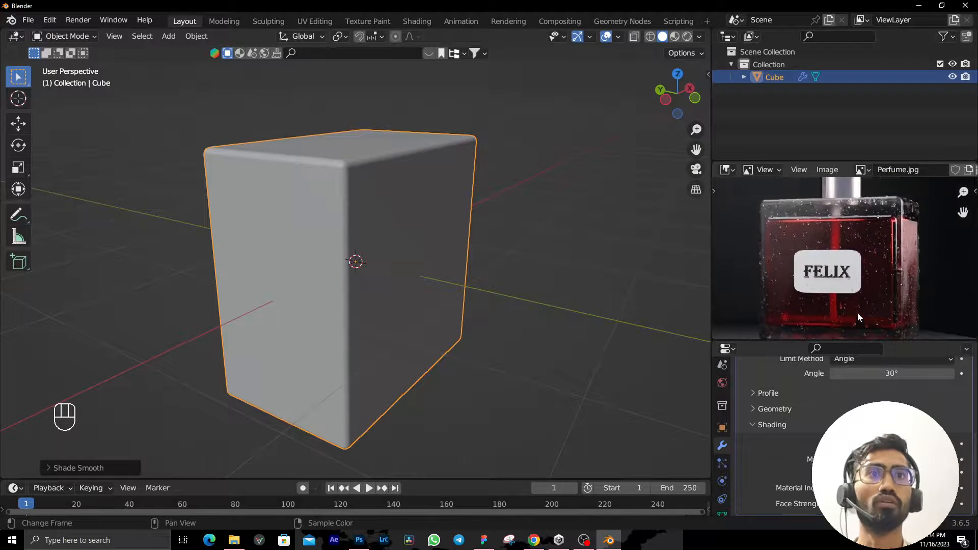
pyautogui.scroll(4, 821, 249)
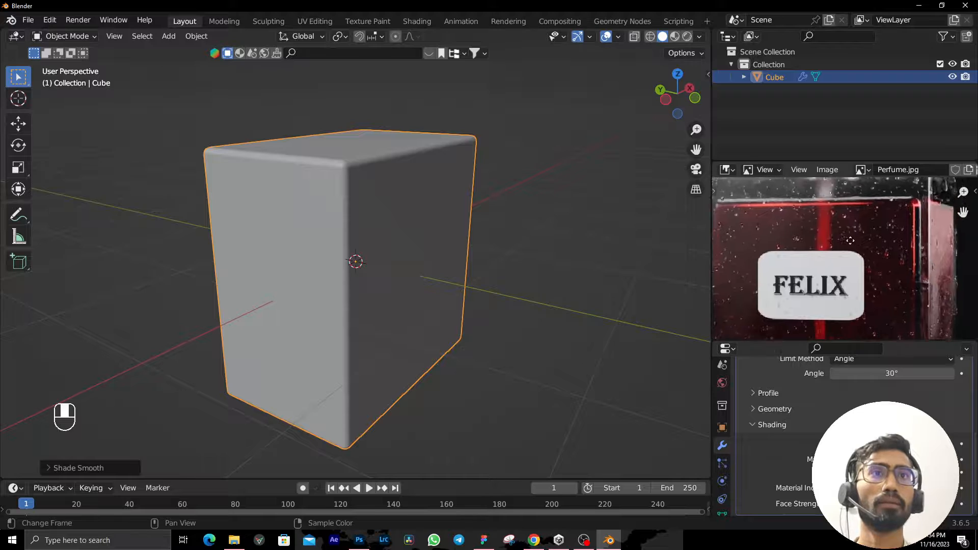
pyautogui.moveTo(850, 241); pyautogui.dragTo(818, 231, button='middle')
# Inspect the beveled body in wireframe from the front and in perspective, returning to solid shading.
pyautogui.scroll(-3, 335, 317)
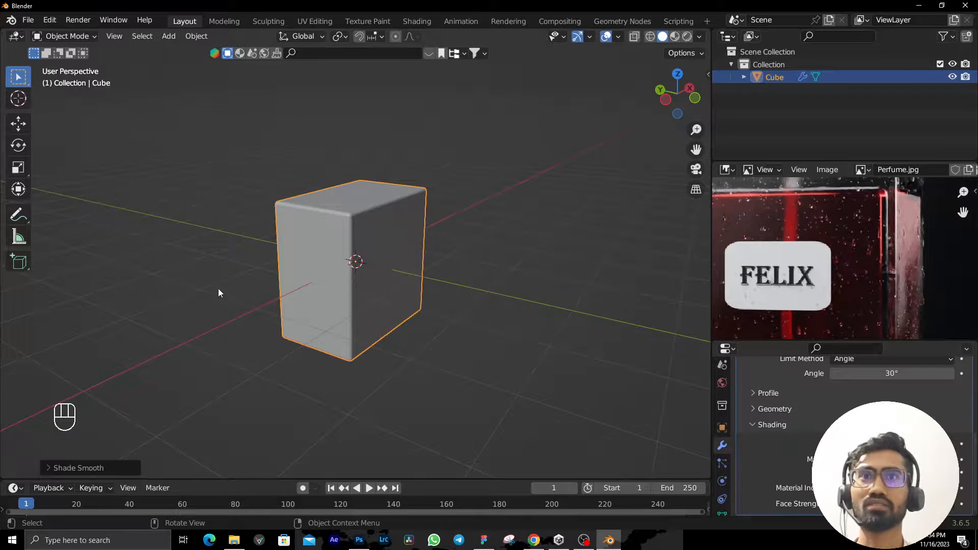
pyautogui.moveTo(218, 293); pyautogui.dragTo(179, 261, button='middle')
pyautogui.press('KP_1')
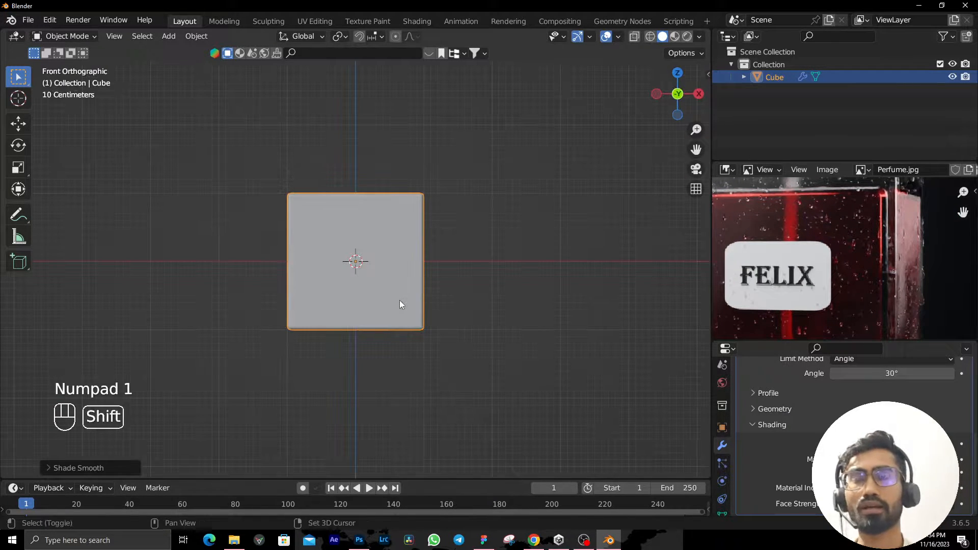
pyautogui.hotkey('shift', 'z')
pyautogui.scroll(6, 404, 299)
pyautogui.scroll(-4, 438, 301)
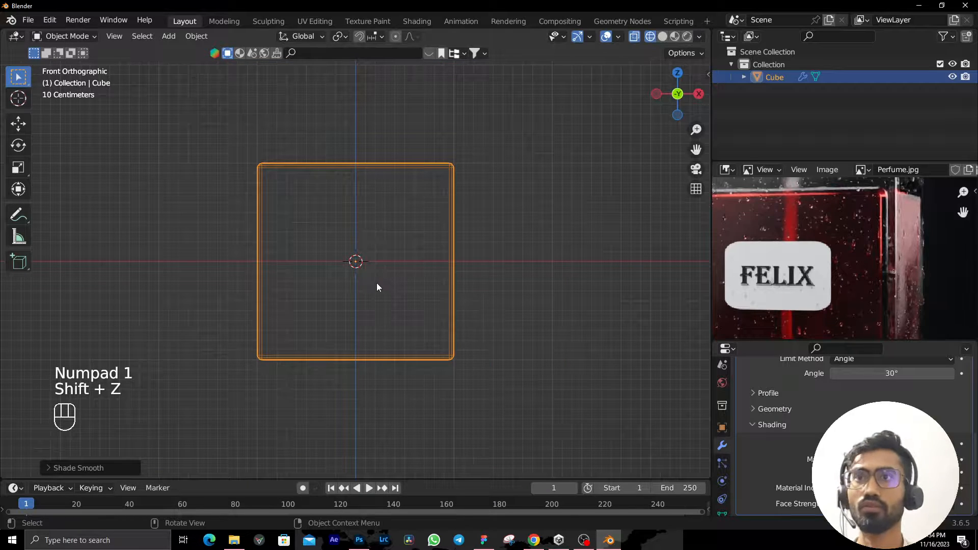
pyautogui.moveTo(377, 284); pyautogui.dragTo(417, 289, button='middle')
pyautogui.hotkey('shift', 'z')
pyautogui.moveTo(484, 326); pyautogui.dragTo(563, 200, button='middle')
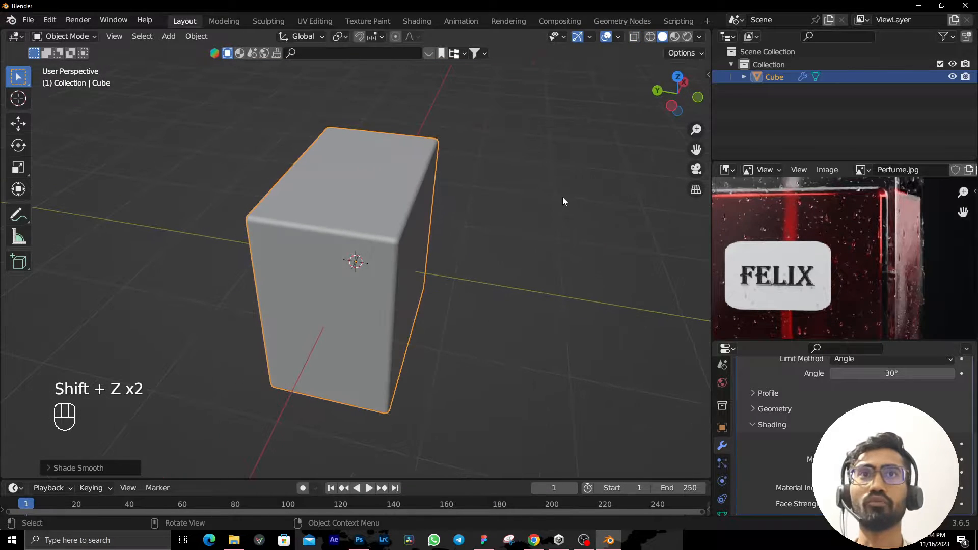
pyautogui.moveTo(389, 313); pyautogui.dragTo(413, 298, button='middle')
pyautogui.hotkey('shift', 'z')
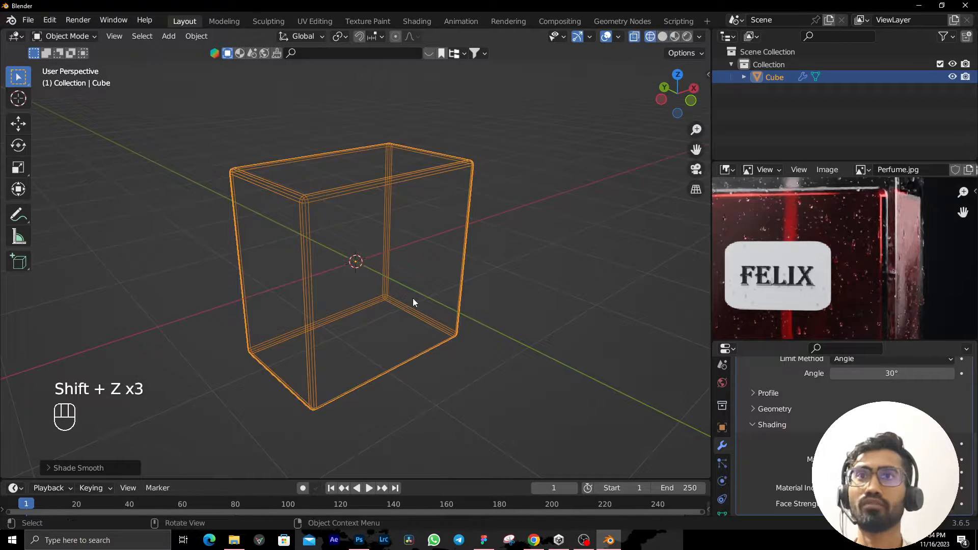
pyautogui.hotkey('shift', 'z')
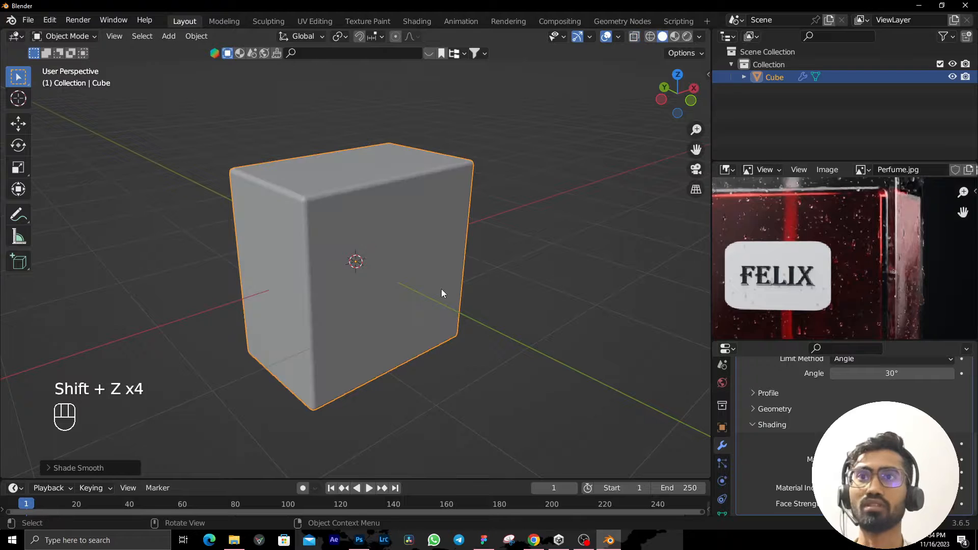
# Cycle the viewport through wireframe, solid and material preview shading, and return it to solid.
pyautogui.click(650, 36)
pyautogui.click(662, 36)
pyautogui.click(674, 36)
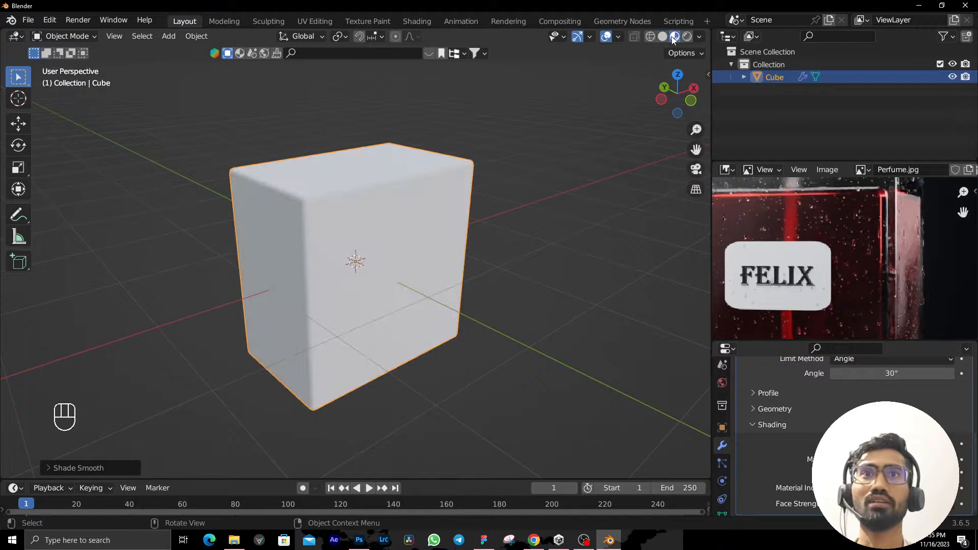
pyautogui.click(663, 38)
pyautogui.moveTo(412, 247); pyautogui.dragTo(414, 232, button='middle')
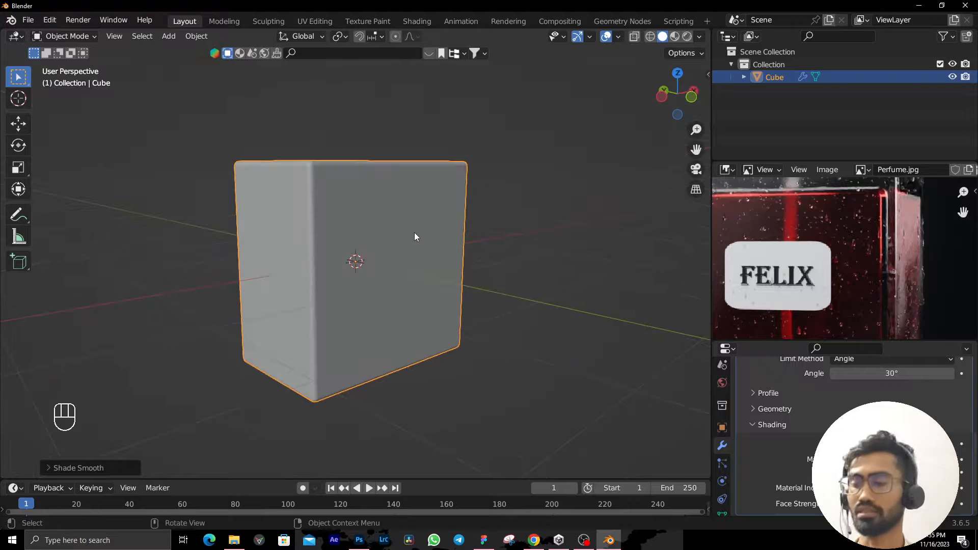
# Display the bottle body in wireframe from the front and bring the whole red bottle into view in the reference image.
pyautogui.press('shift')
pyautogui.hotkey('shift', 'z')
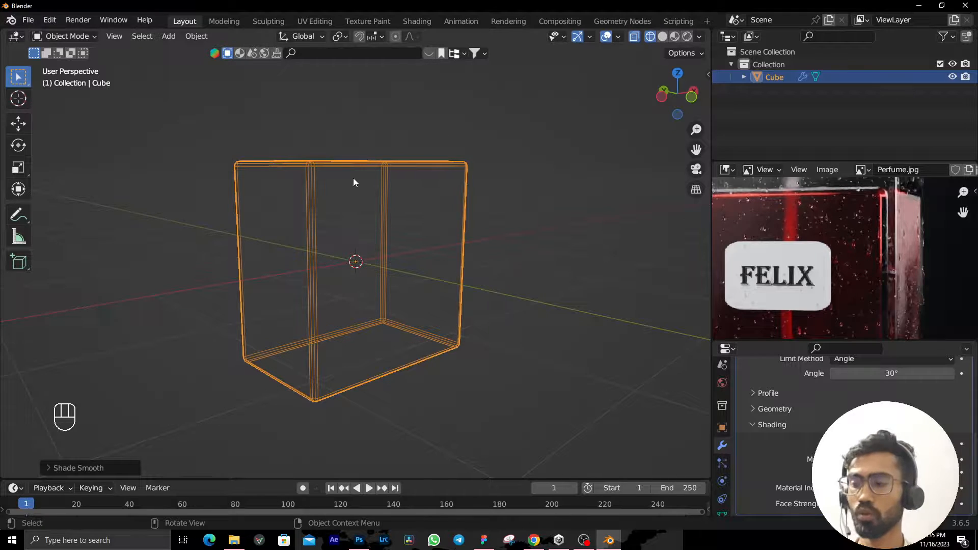
pyautogui.press('z')
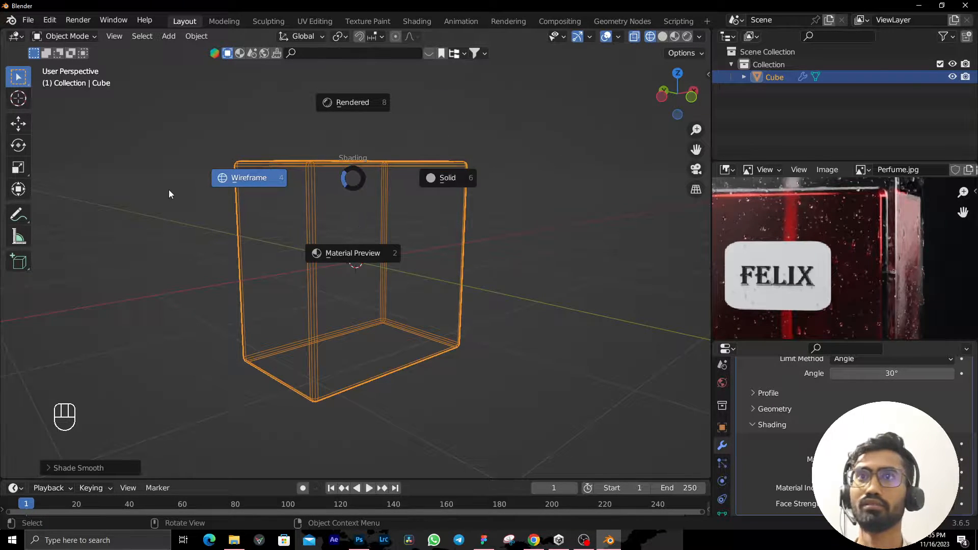
pyautogui.click(262, 179)
pyautogui.moveTo(451, 274); pyautogui.dragTo(408, 274, button='middle')
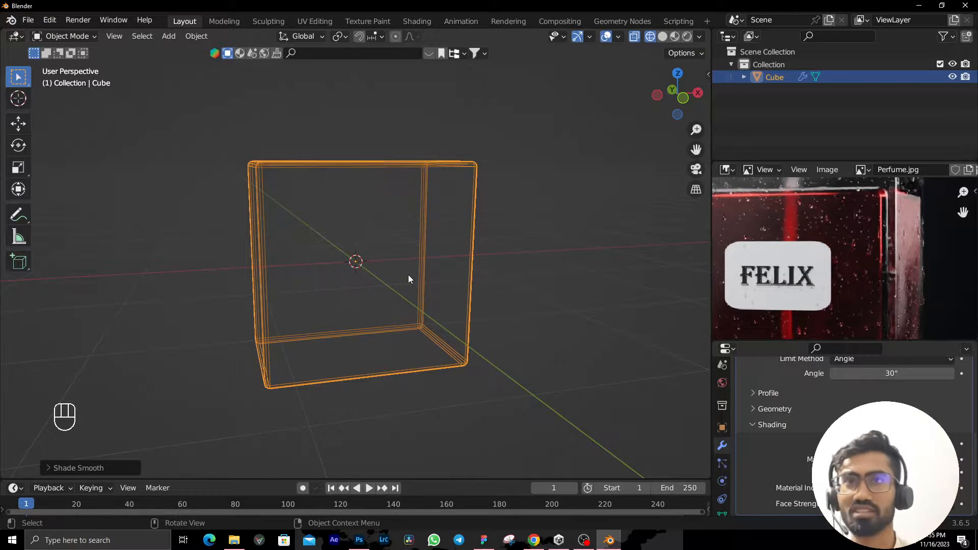
pyautogui.press('KP_1')
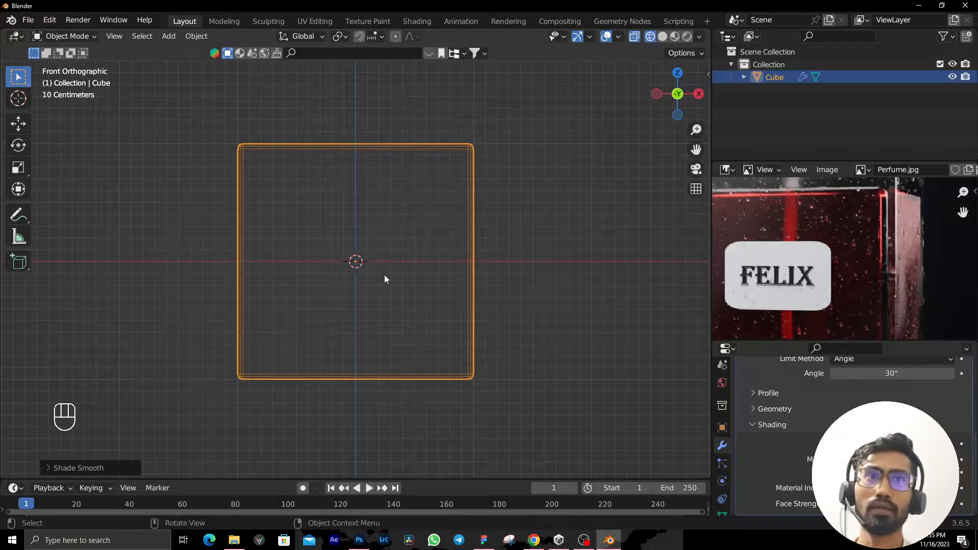
pyautogui.scroll(-3, 923, 230)
pyautogui.moveTo(881, 255); pyautogui.dragTo(900, 249, button='middle')
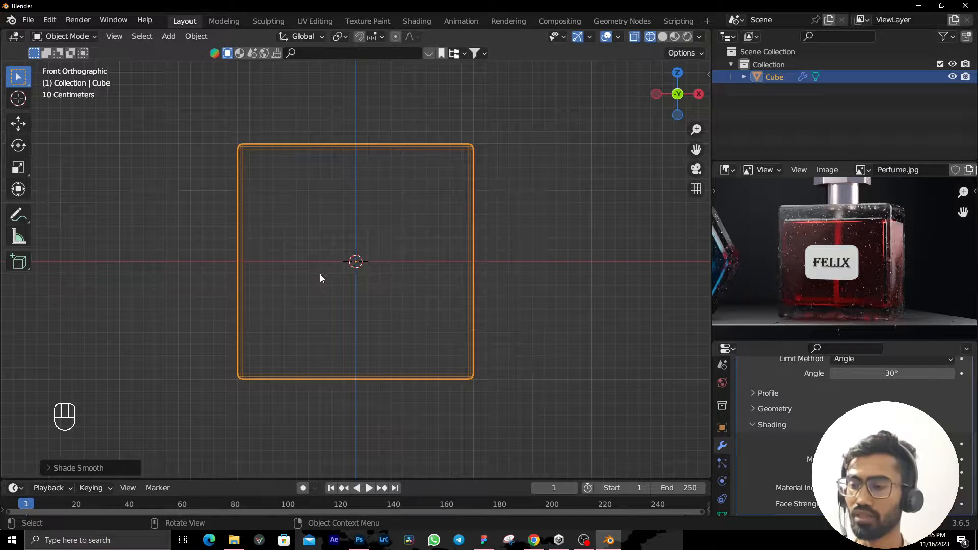
# Duplicate the bottle body in place, leaving the copy at the original's position.
pyautogui.press('shift')
pyautogui.hotkey('shift', 'd')
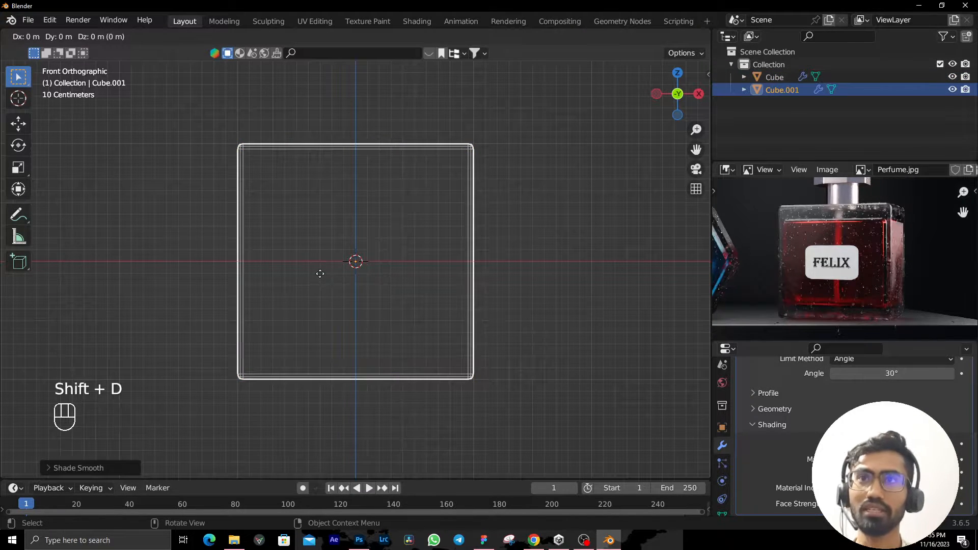
pyautogui.rightClick(427, 225)
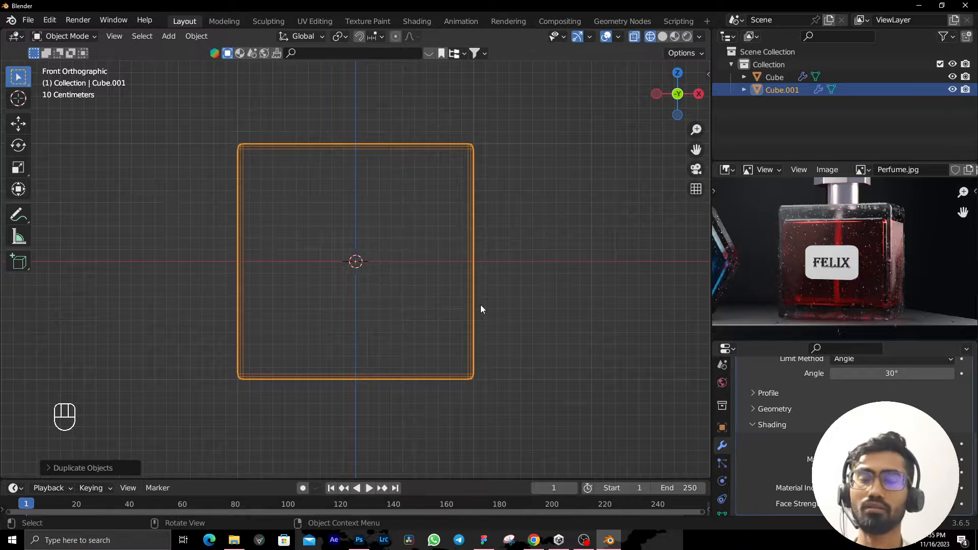
pyautogui.scroll(2, 481, 309)
pyautogui.scroll(-3, 481, 309)
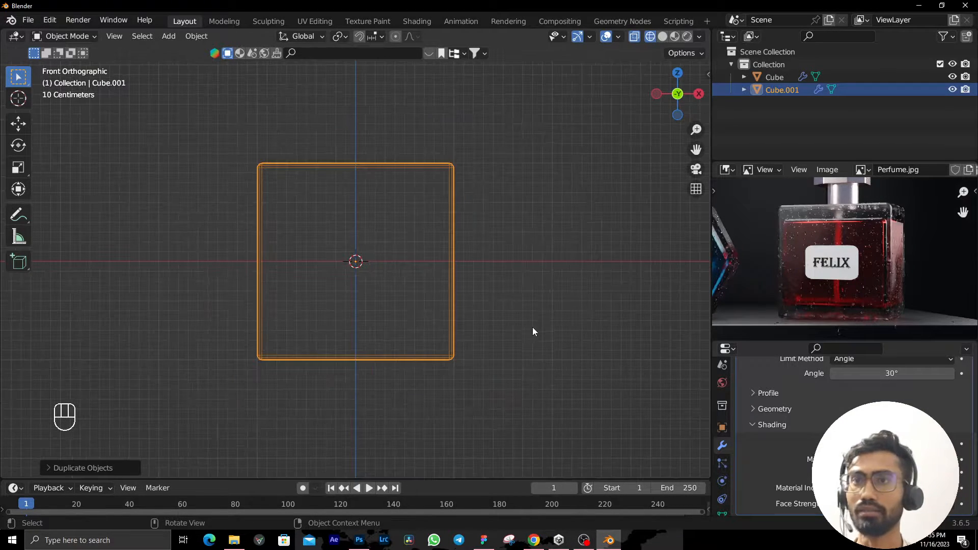
# Scale the duplicate down uniformly so it sits inside the outer body with a small even gap for the glass wall.
pyautogui.press('s')
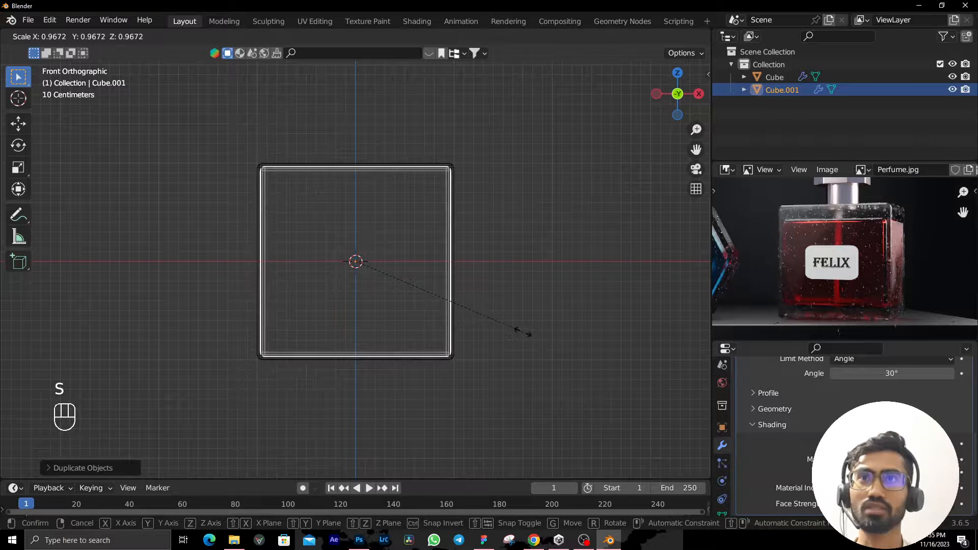
pyautogui.click(488, 313)
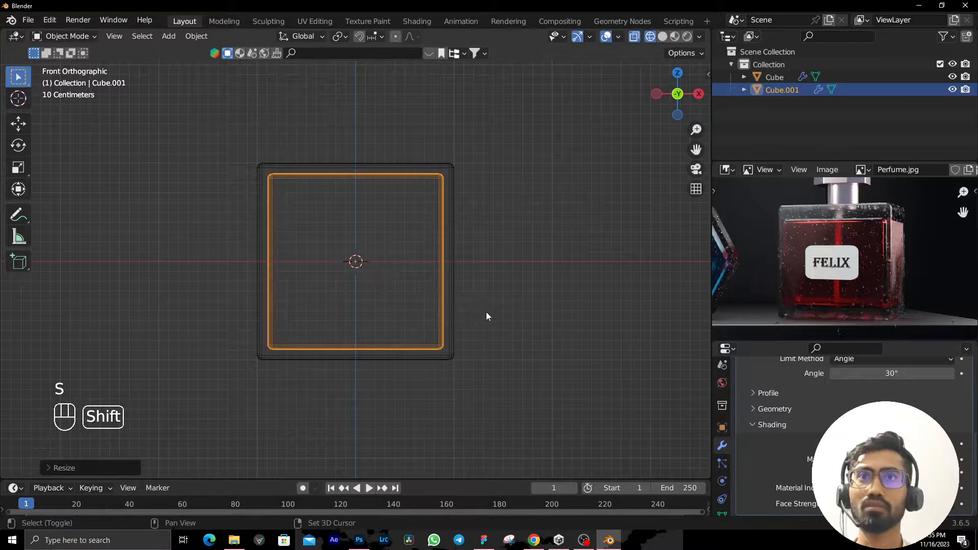
pyautogui.scroll(2, 498, 325)
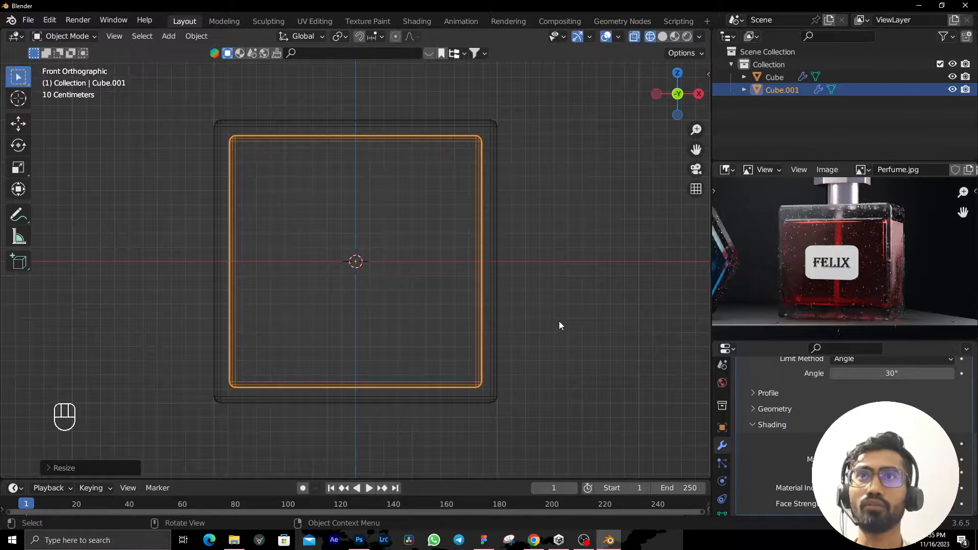
pyautogui.press('s')
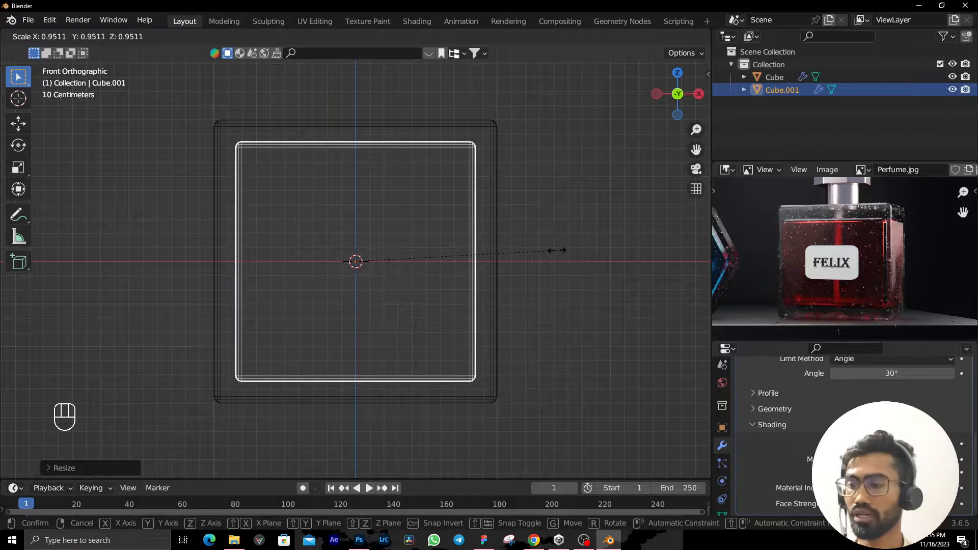
pyautogui.press('shift')
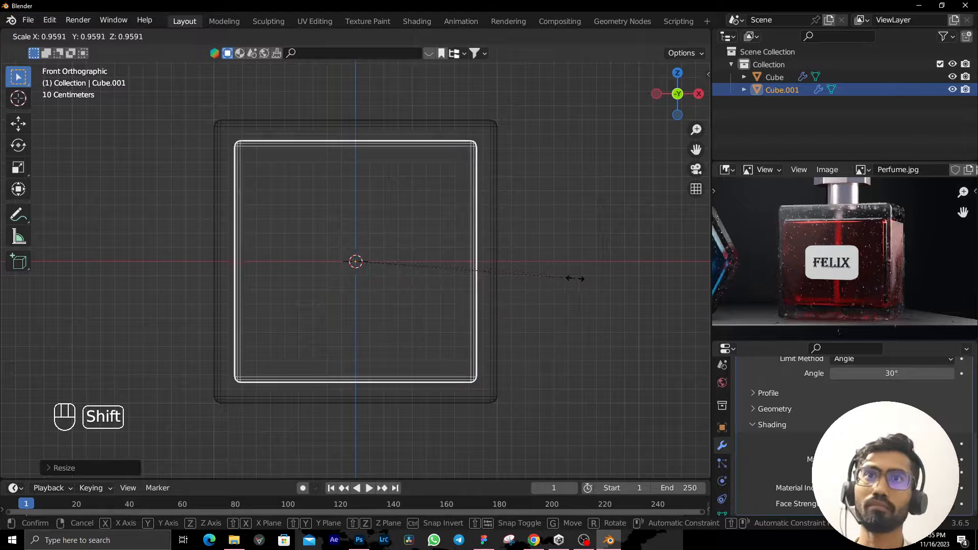
pyautogui.click(620, 272)
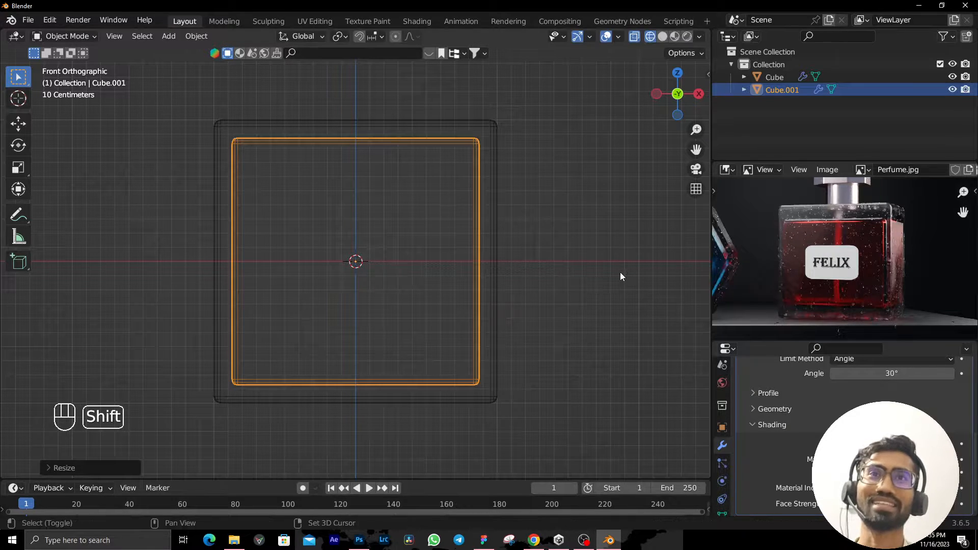
# Scale the inner copy down along Z so it becomes shorter than it is wide, like the liquid inside the bottle.
pyautogui.press('s')
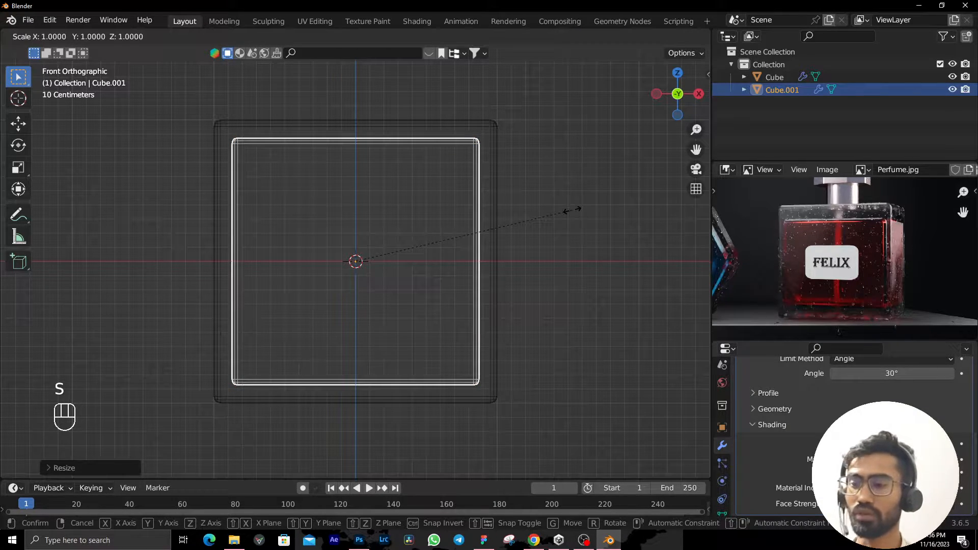
pyautogui.press('z')
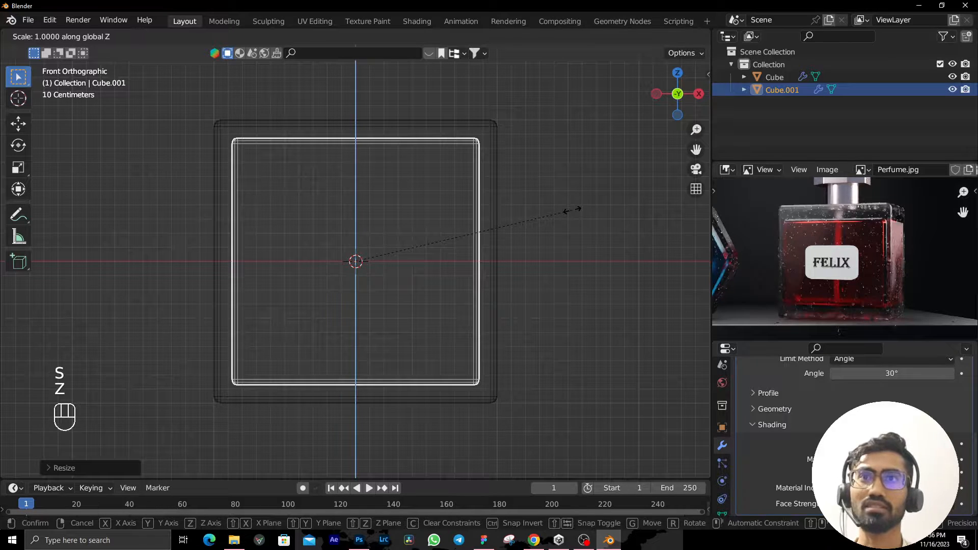
pyautogui.click(535, 213)
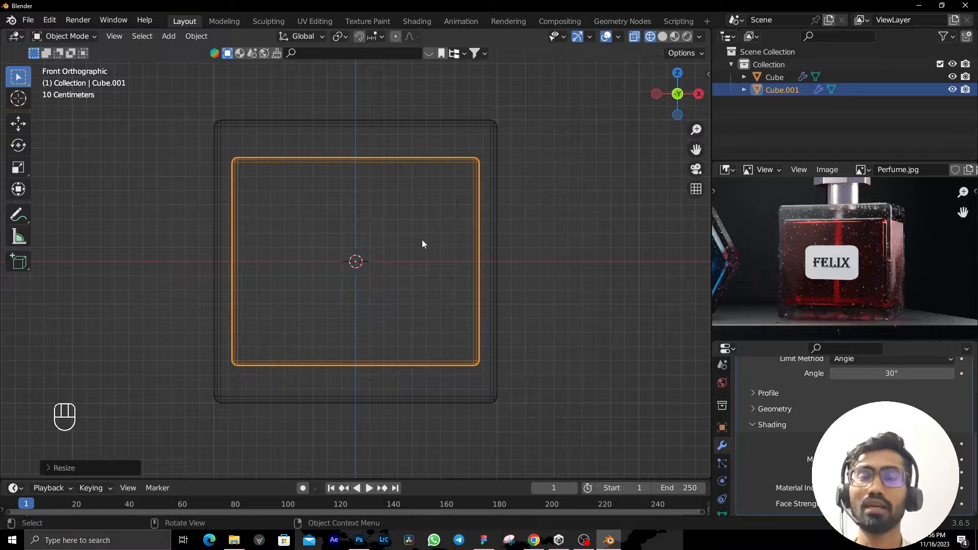
pyautogui.scroll(-1, 420, 236)
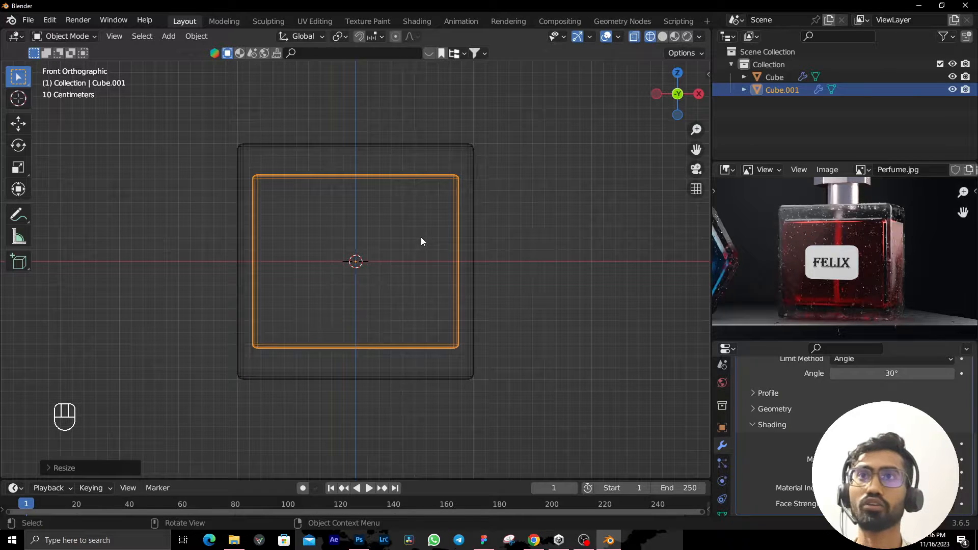
# Try the Move, Rotate and Scale gizmos on the inner copy.
pyautogui.click(16, 100)
pyautogui.click(18, 124)
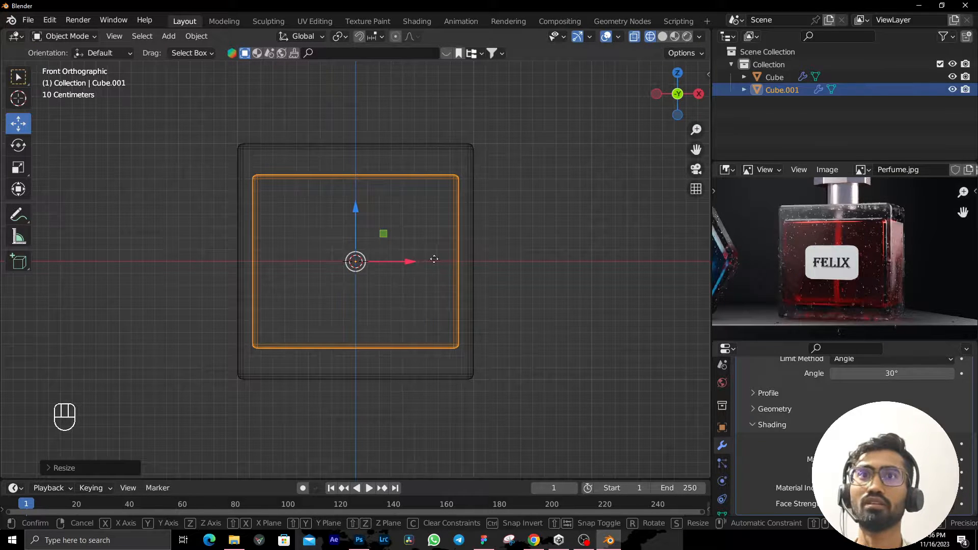
pyautogui.moveTo(417, 261); pyautogui.dragTo(461, 262)
pyautogui.click(21, 146)
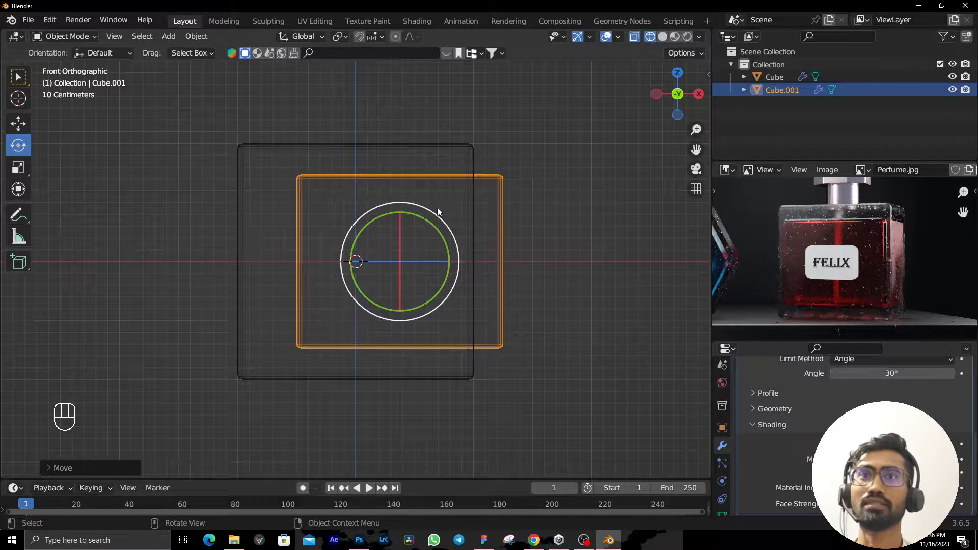
pyautogui.moveTo(426, 222); pyautogui.dragTo(292, 243)
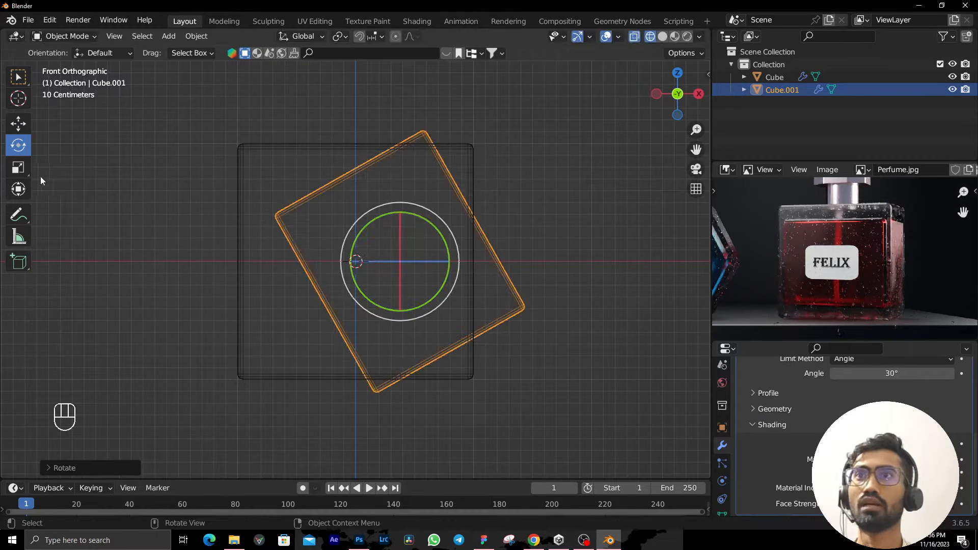
pyautogui.click(19, 169)
pyautogui.moveTo(453, 262); pyautogui.dragTo(502, 270)
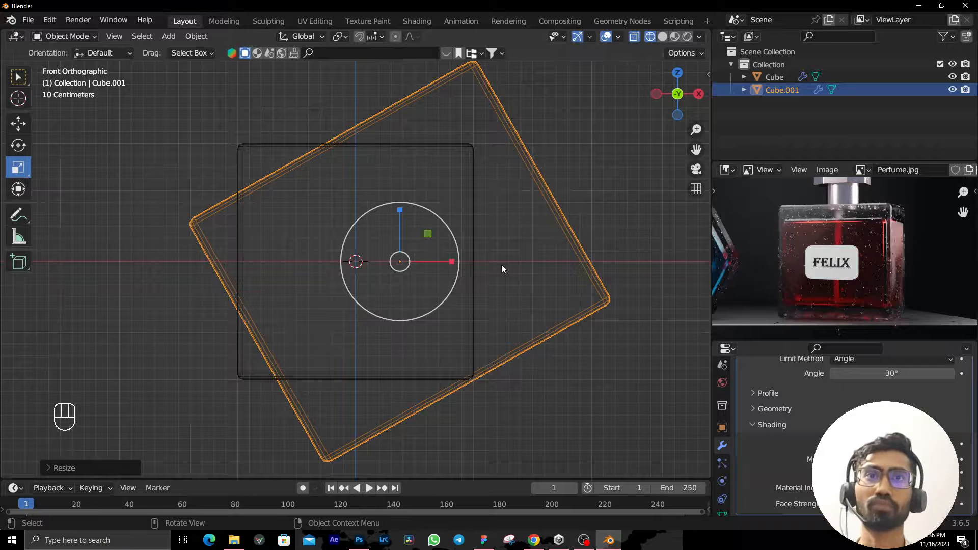
# Undo the trial scaling, rotation and X-axis move of the inner copy.
pyautogui.hotkey('ctrl', 'z')
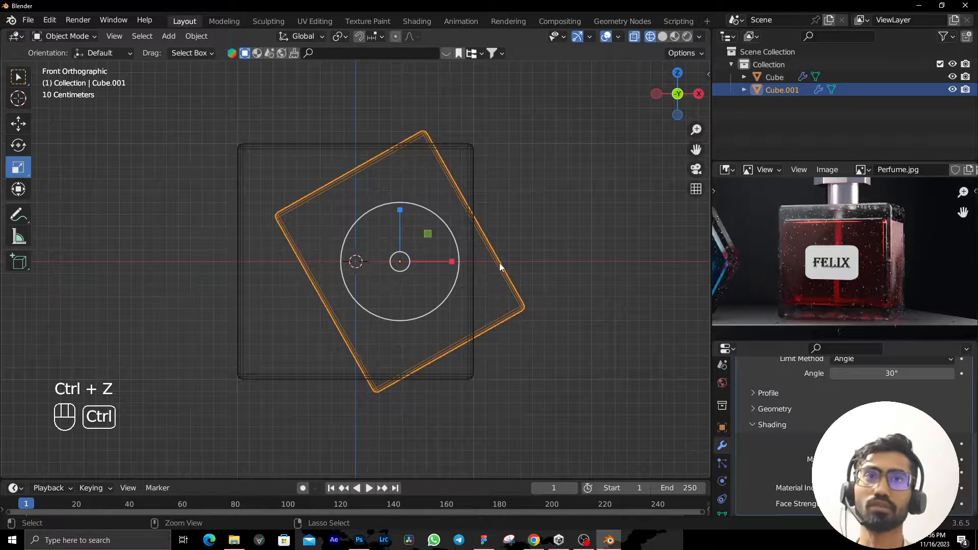
pyautogui.hotkey('ctrl', 'z')
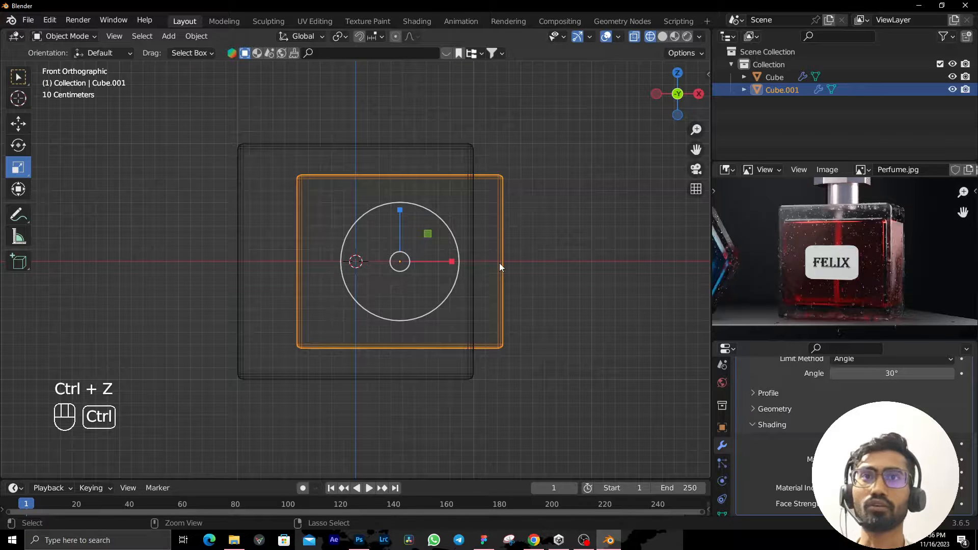
pyautogui.hotkey('ctrl', 'z')
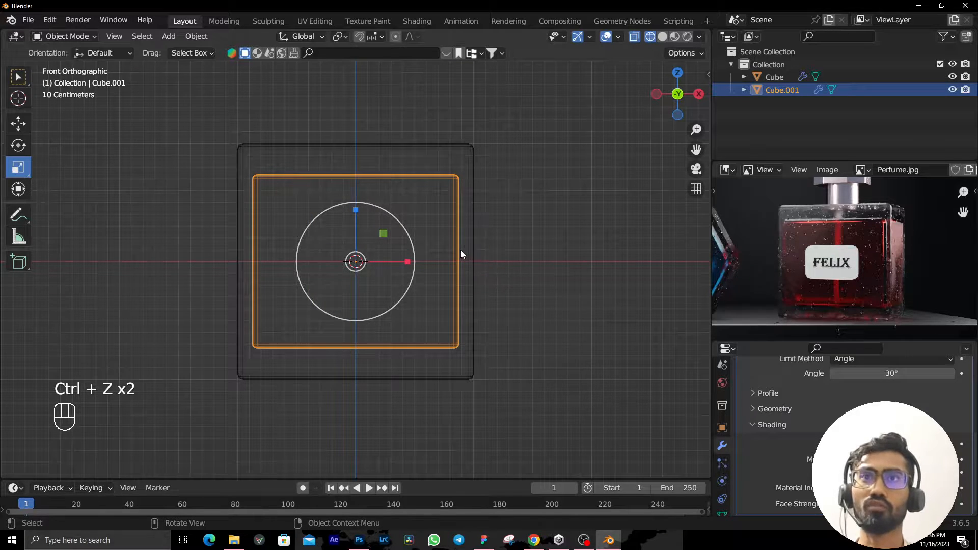
# Try moving the inner copy freely and constrained to the X, Y and Z axes, cancelling each move.
pyautogui.moveTo(461, 250); pyautogui.dragTo(461, 312, button='middle')
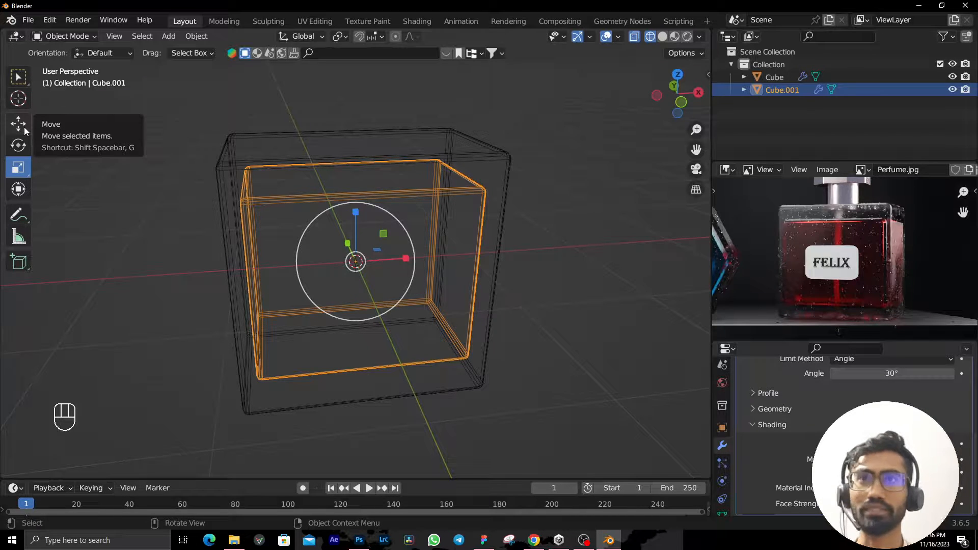
pyautogui.press('g')
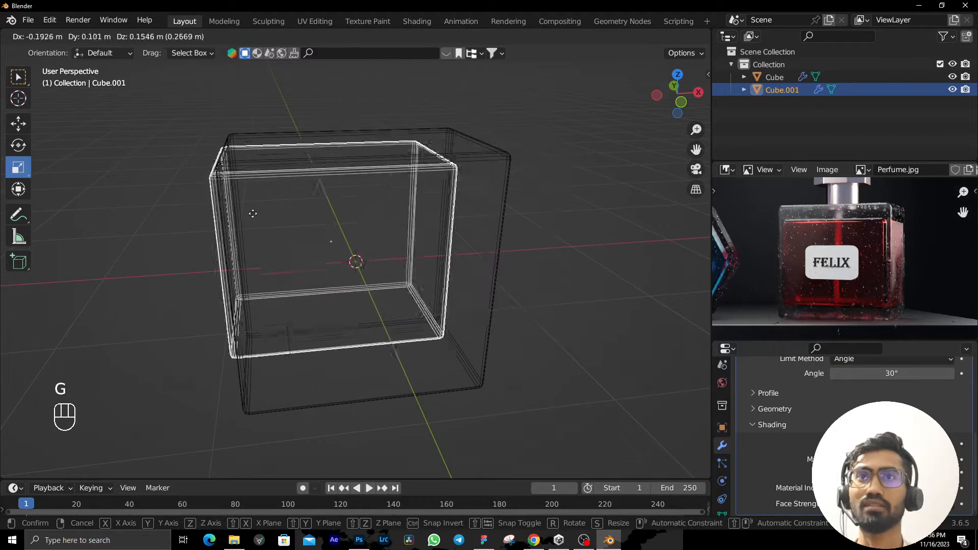
pyautogui.rightClick(368, 215)
pyautogui.press('g')
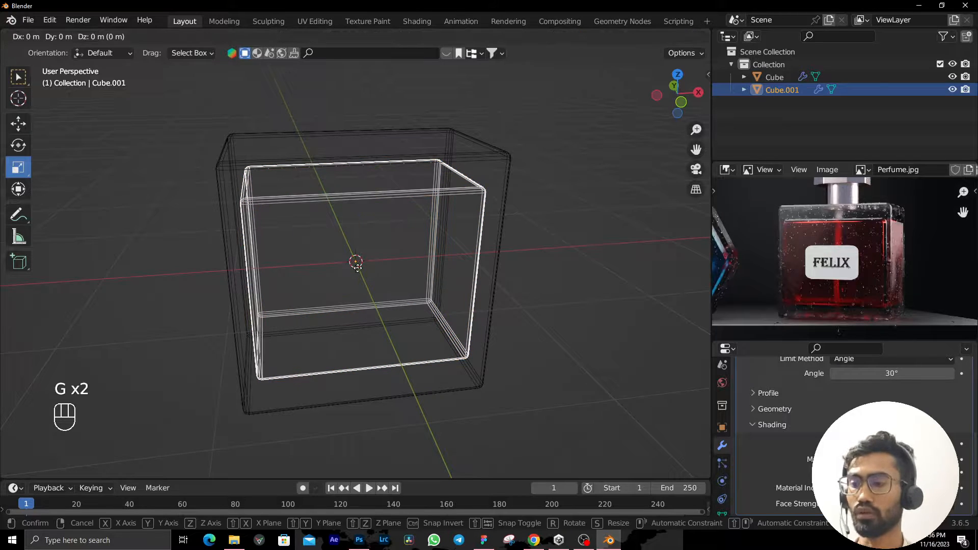
pyautogui.press('x')
pyautogui.press('y')
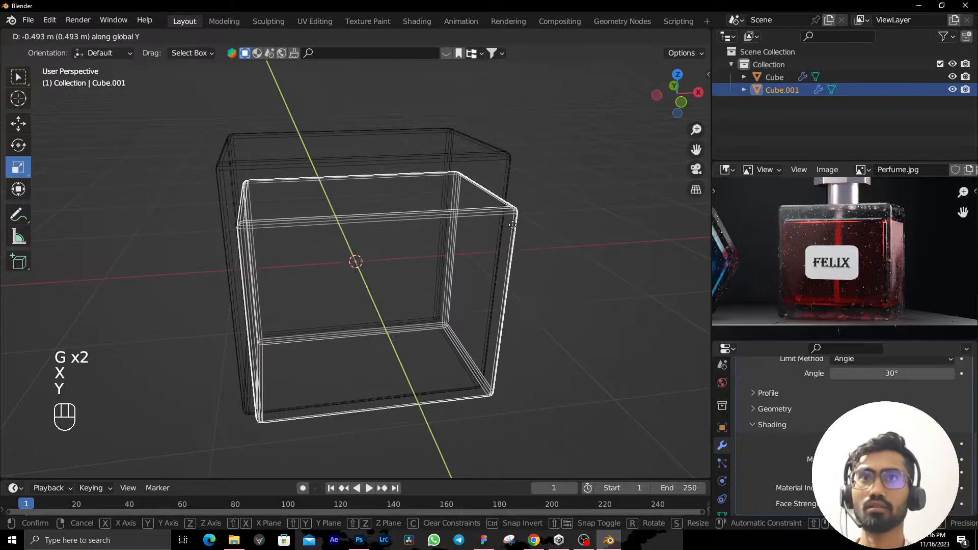
pyautogui.press('z')
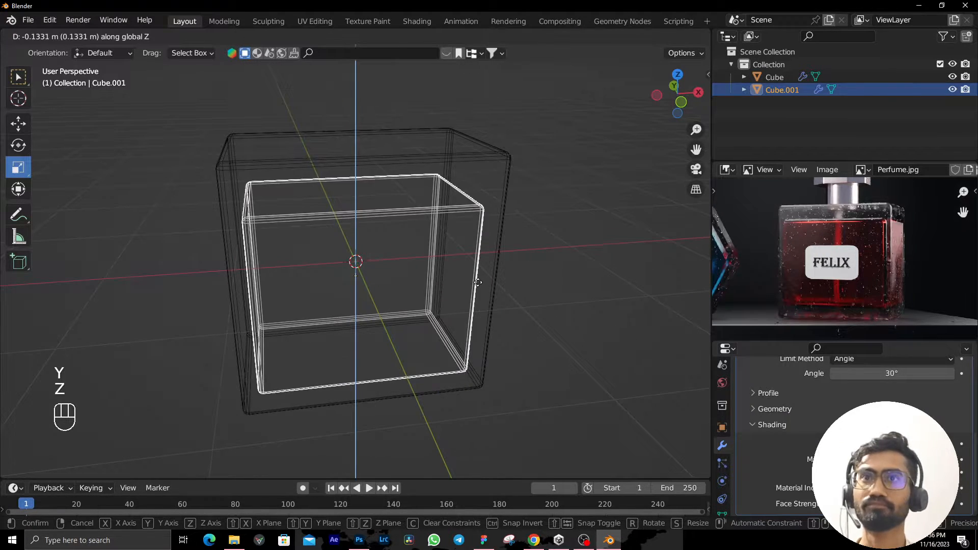
pyautogui.rightClick(501, 294)
# Try rotating the inner copy freely and in trackball mode, cancelling the rotation.
pyautogui.moveTo(502, 295); pyautogui.dragTo(487, 281, button='middle')
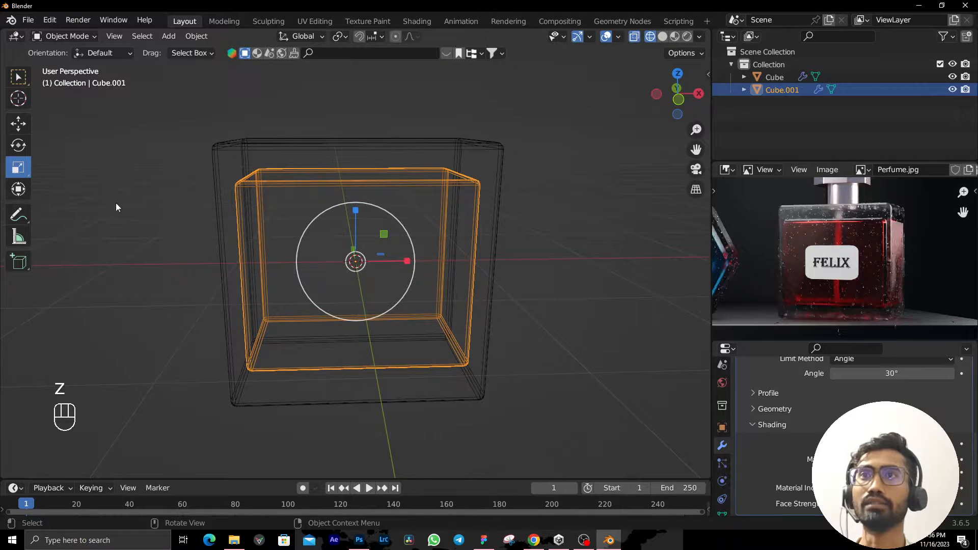
pyautogui.moveTo(374, 280); pyautogui.dragTo(380, 263, button='middle')
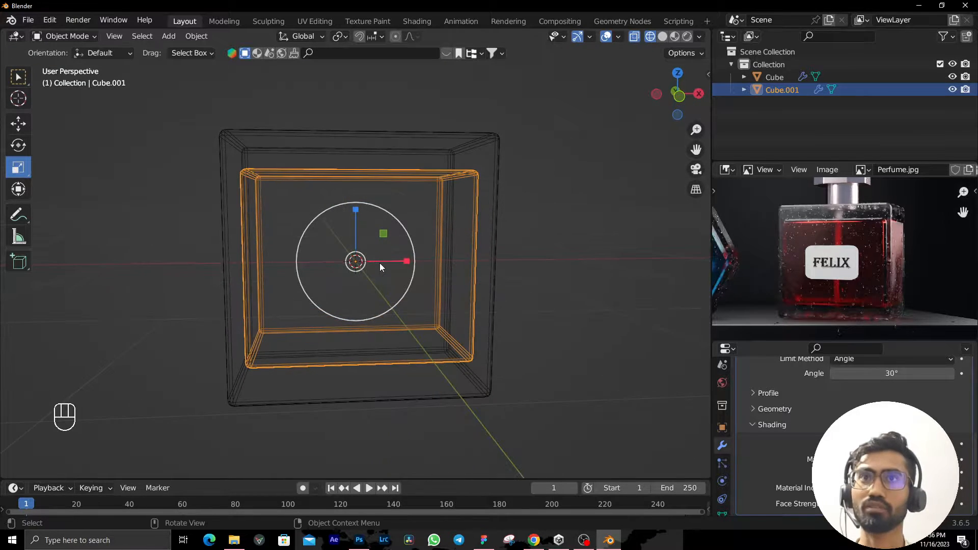
pyautogui.press('r')
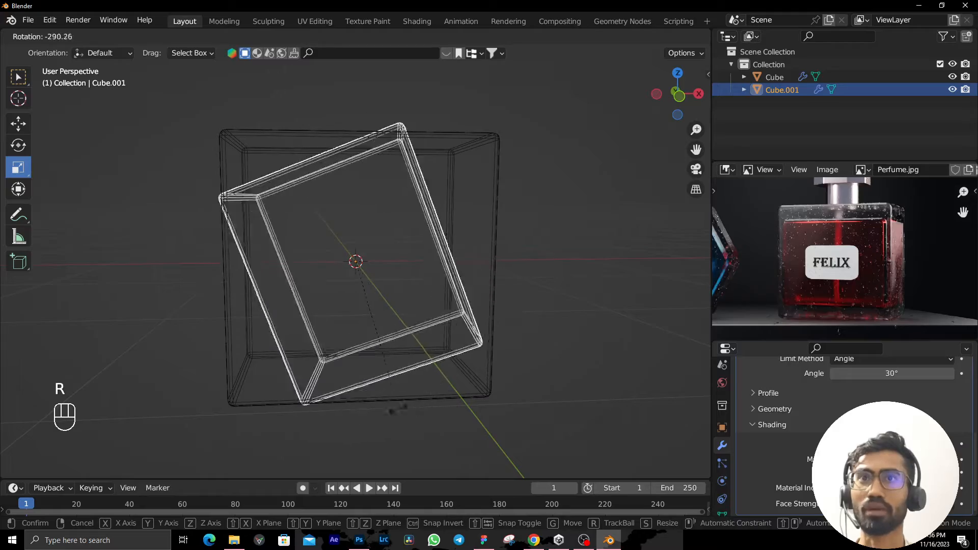
pyautogui.press('r')
pyautogui.press('r')
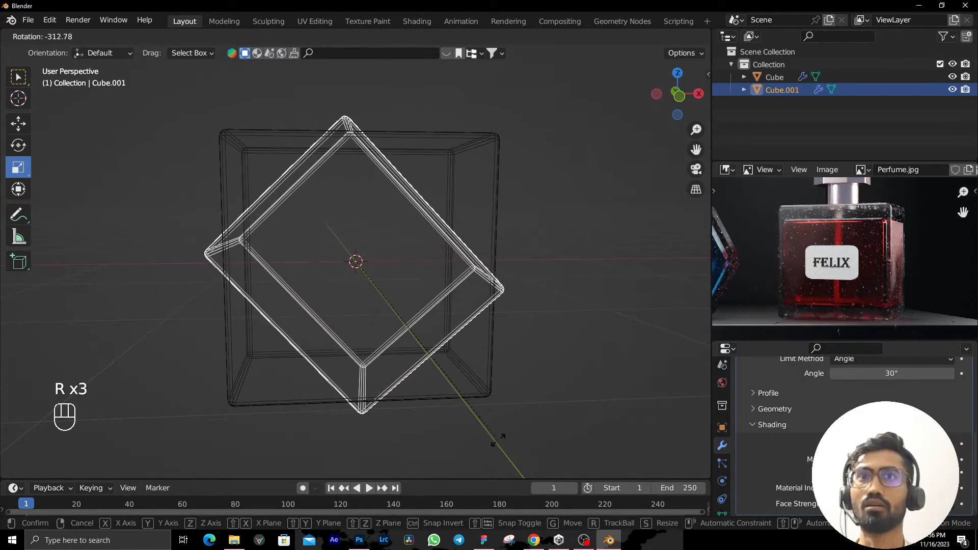
pyautogui.press('r')
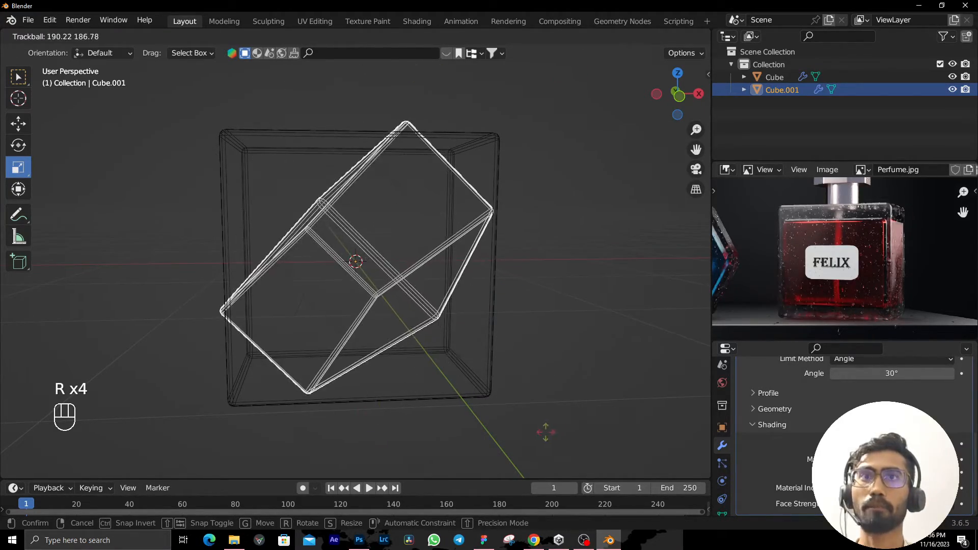
pyautogui.rightClick(481, 377)
# Try rotating the inner copy constrained to the X, Y and Z axes, cancelling the rotation.
pyautogui.moveTo(464, 373); pyautogui.dragTo(505, 393, button='middle')
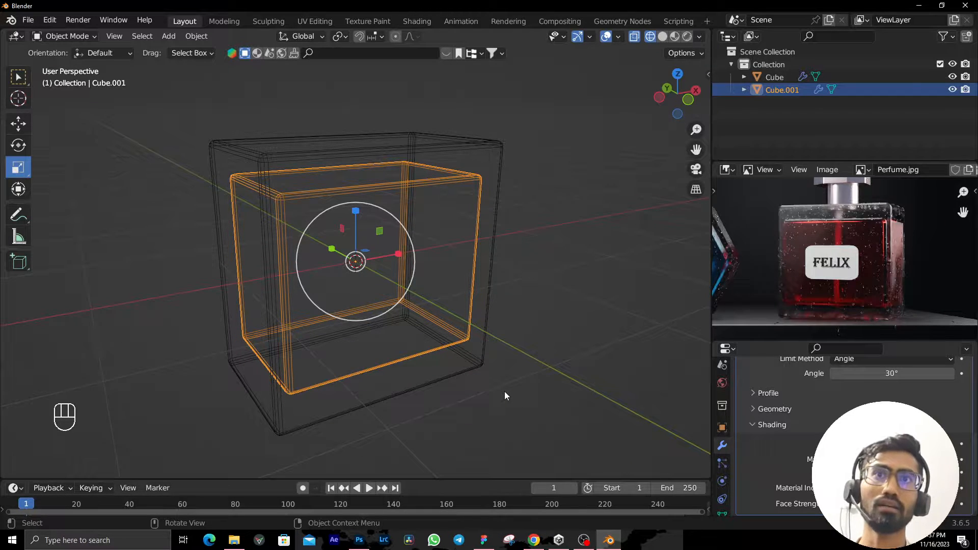
pyautogui.press('r')
pyautogui.press('x')
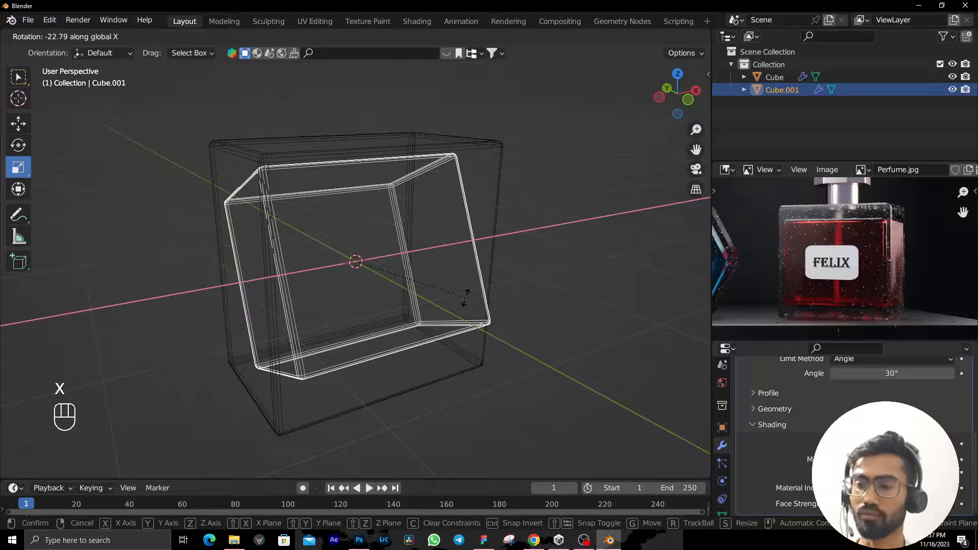
pyautogui.press('y')
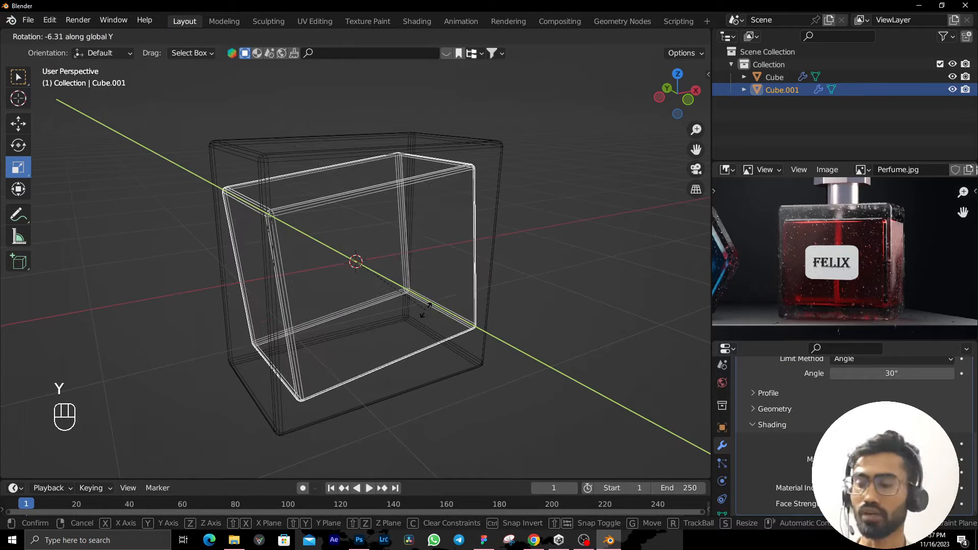
pyautogui.press('z')
pyautogui.click(343, 316)
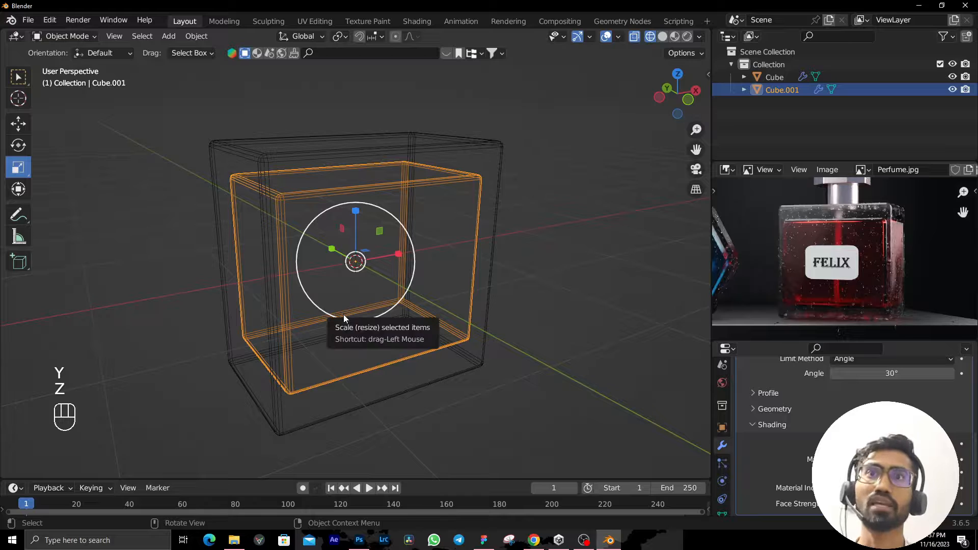
# Try scaling the inner copy down uniformly, cancelling the scaling.
pyautogui.moveTo(457, 321)
pyautogui.mouseDown(button='middle')
pyautogui.moveTo(425, 300)
pyautogui.moveTo(433, 321)
pyautogui.moveTo(446, 317)
pyautogui.mouseUp(button='middle')
pyautogui.press('s')
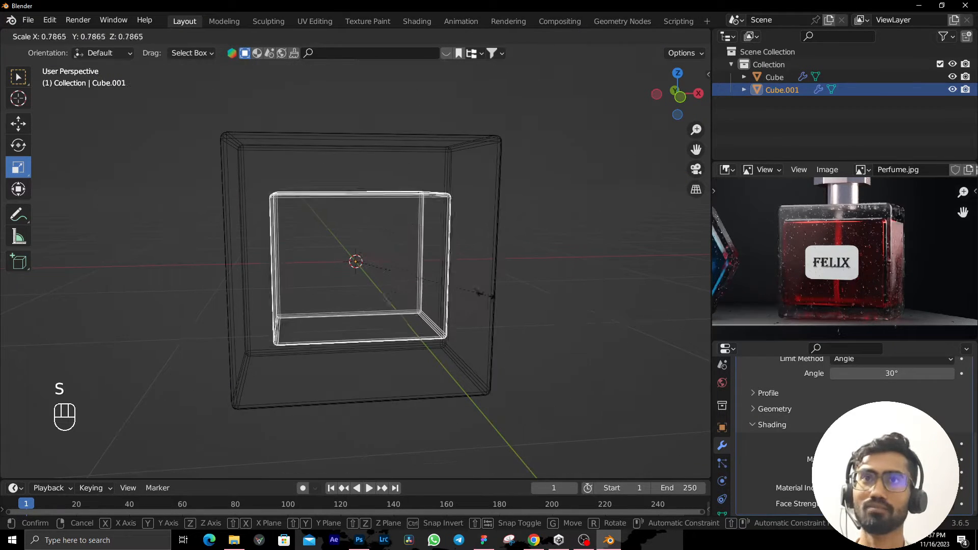
pyautogui.rightClick(469, 285)
# Show both bottle boxes in the front orthographic view and activate the Select Box tool, comparing them with the enlarged reference image.
pyautogui.scroll(-3, 469, 286)
pyautogui.moveTo(469, 287)
pyautogui.mouseDown(button='middle')
pyautogui.moveTo(450, 317)
pyautogui.moveTo(460, 298)
pyautogui.mouseUp(button='middle')
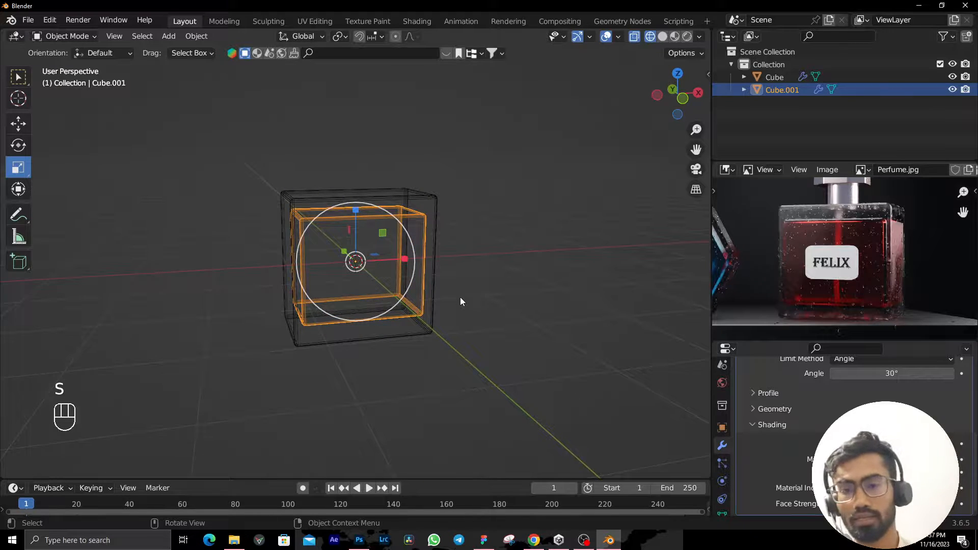
pyautogui.press('KP_1')
pyautogui.scroll(2, 460, 298)
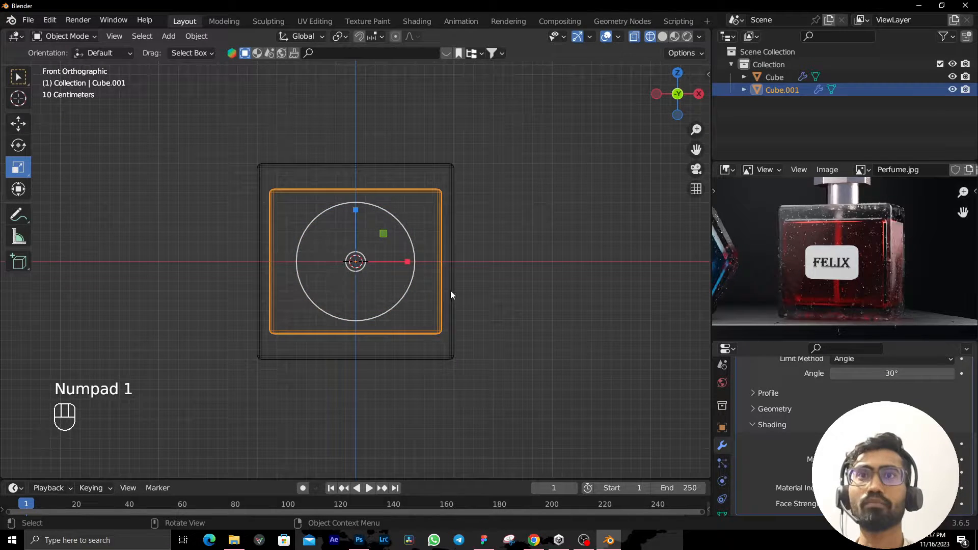
pyautogui.click(13, 77)
pyautogui.scroll(3, 611, 315)
pyautogui.keyDown('shift'); pyautogui.moveTo(605, 316); pyautogui.dragTo(604, 305, button='middle'); pyautogui.keyUp('shift')
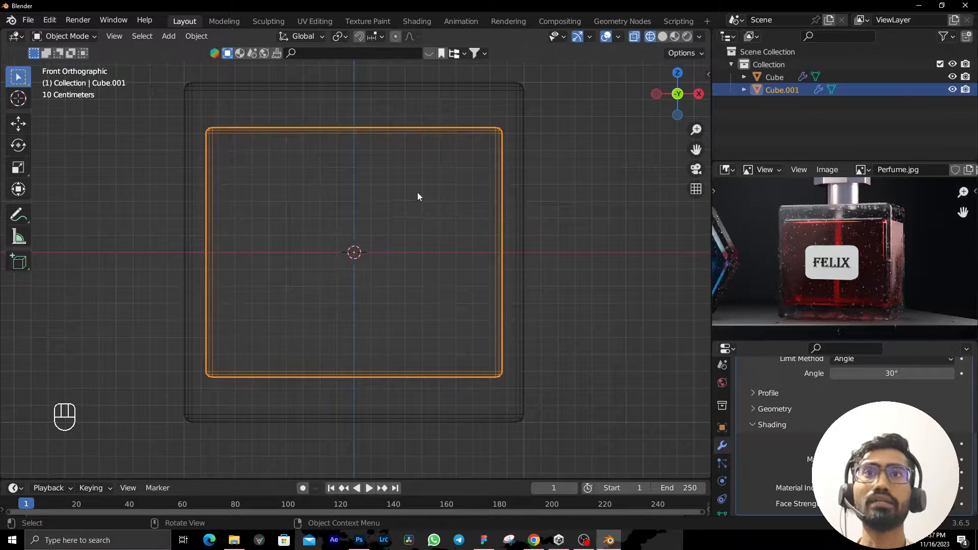
pyautogui.scroll(1, 855, 284)
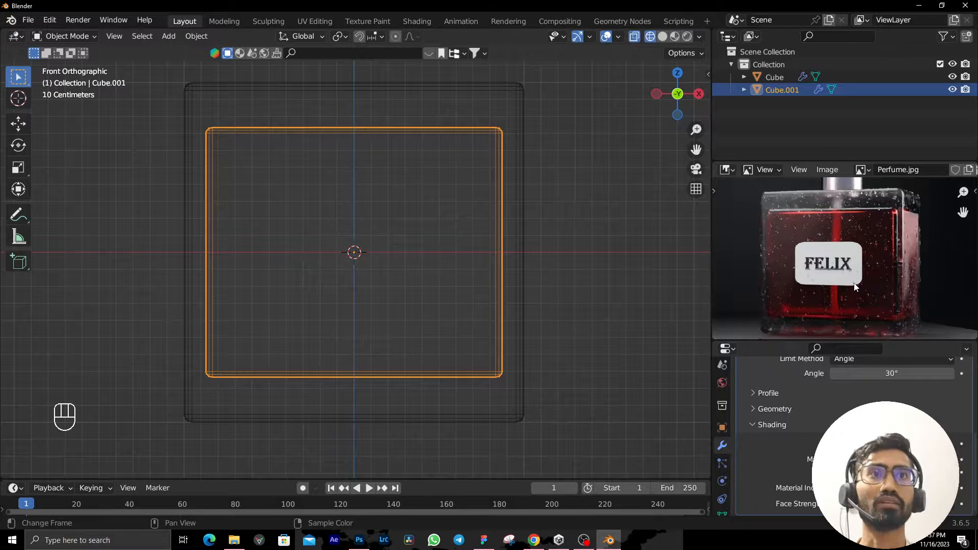
pyautogui.keyDown('shift'); pyautogui.moveTo(435, 349); pyautogui.dragTo(442, 331, button='middle'); pyautogui.keyUp('shift')
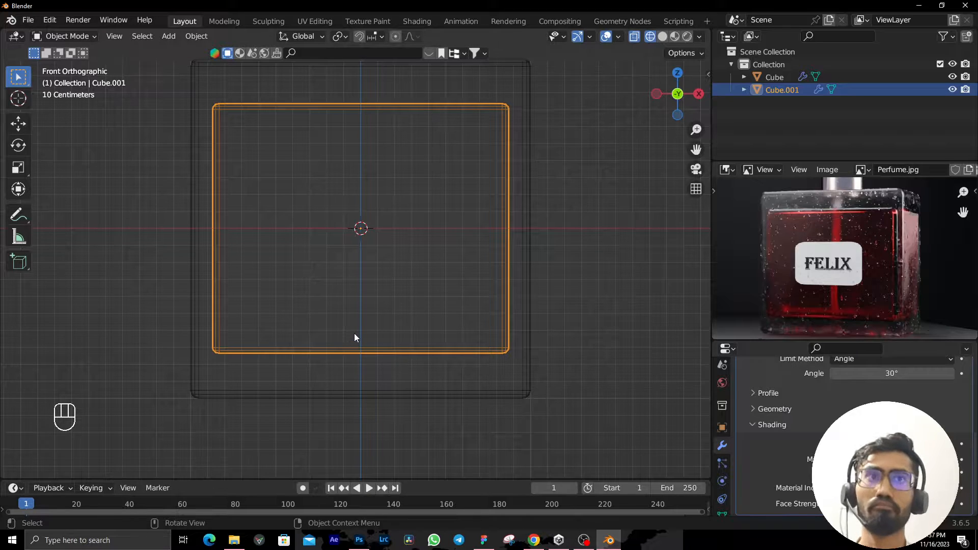
# Switch to Chrome and open Pinterest in a new tab.
pyautogui.click(534, 540)
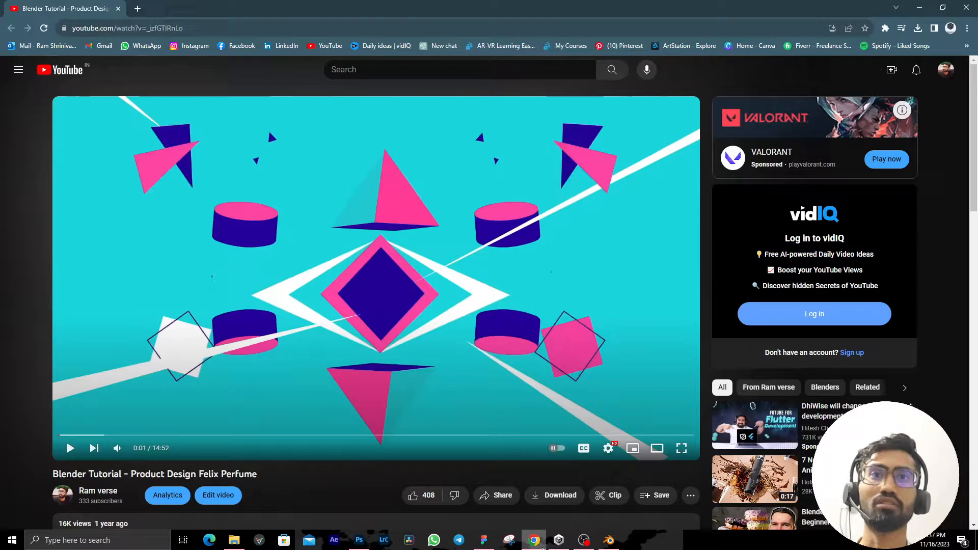
pyautogui.click(139, 10)
pyautogui.click(631, 48)
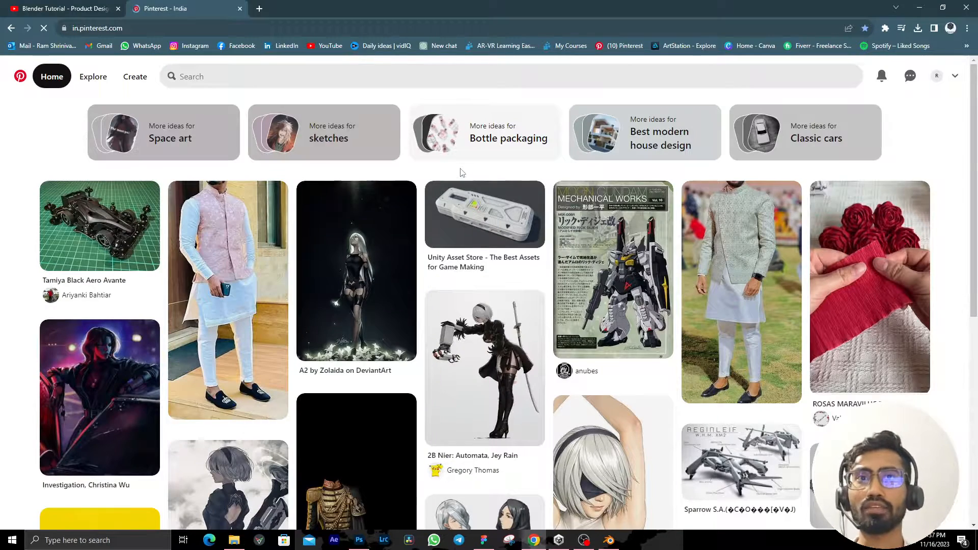
# Search Pinterest for "perfume" and examine the tilted orange Calvin Klein bottle pin and its related pins.
pyautogui.click(413, 77)
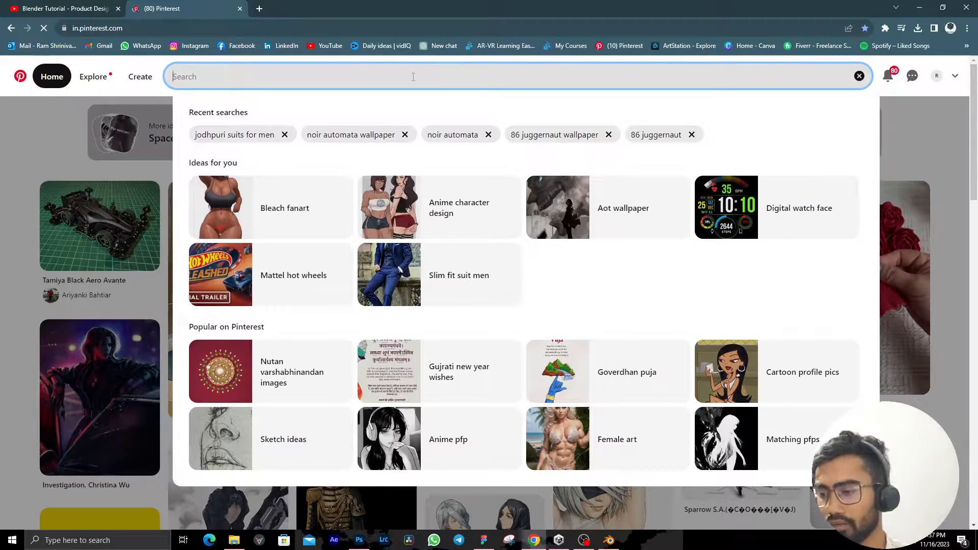
pyautogui.write('perfu')
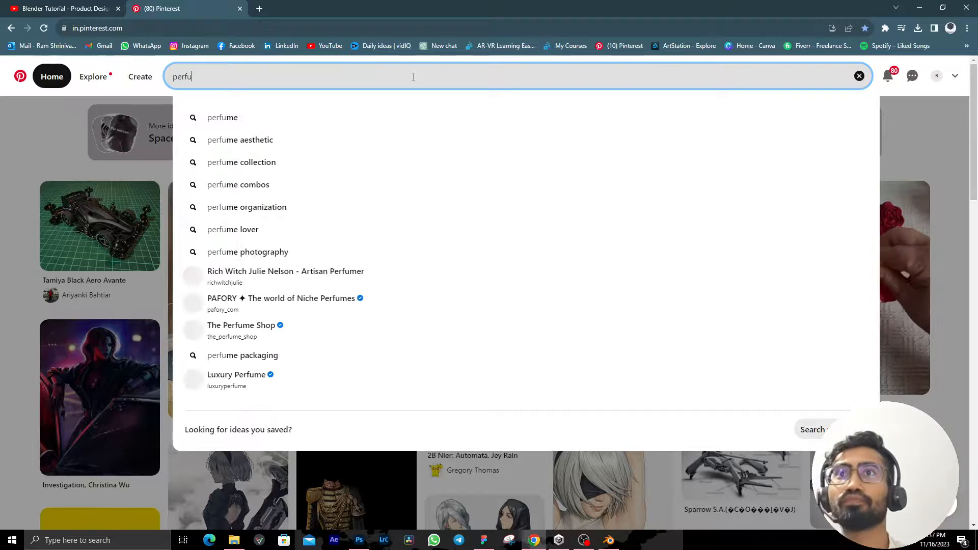
pyautogui.click(262, 128)
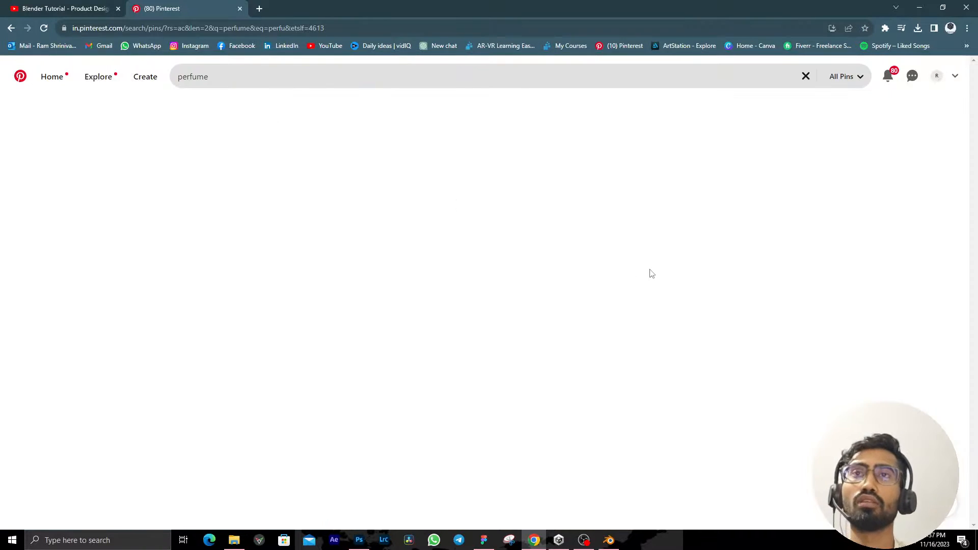
pyautogui.scroll(-4, 665, 273)
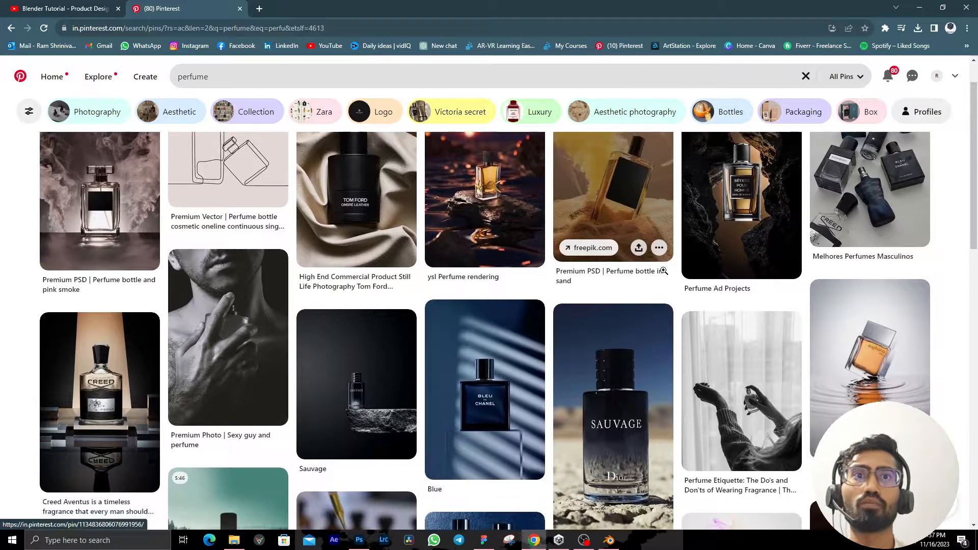
pyautogui.click(869, 219)
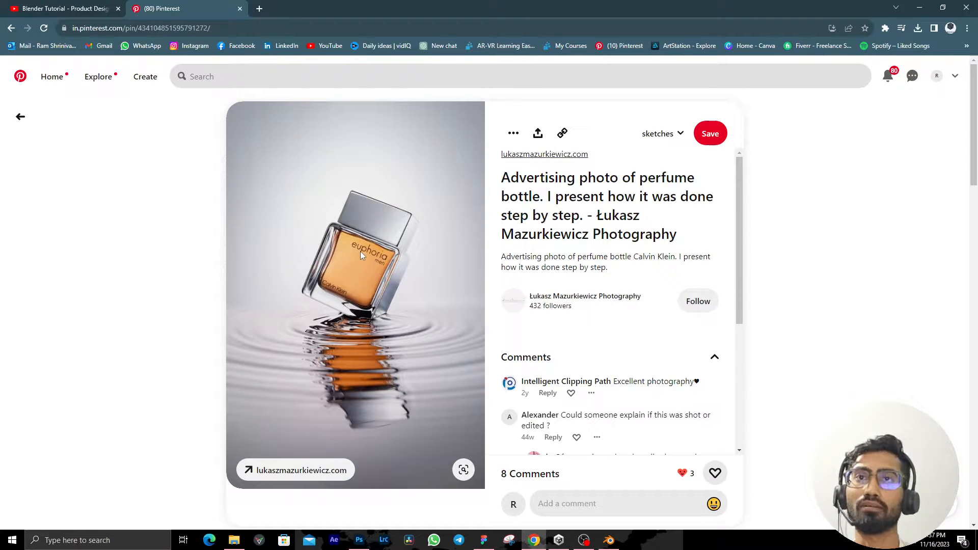
pyautogui.scroll(-9, 360, 251)
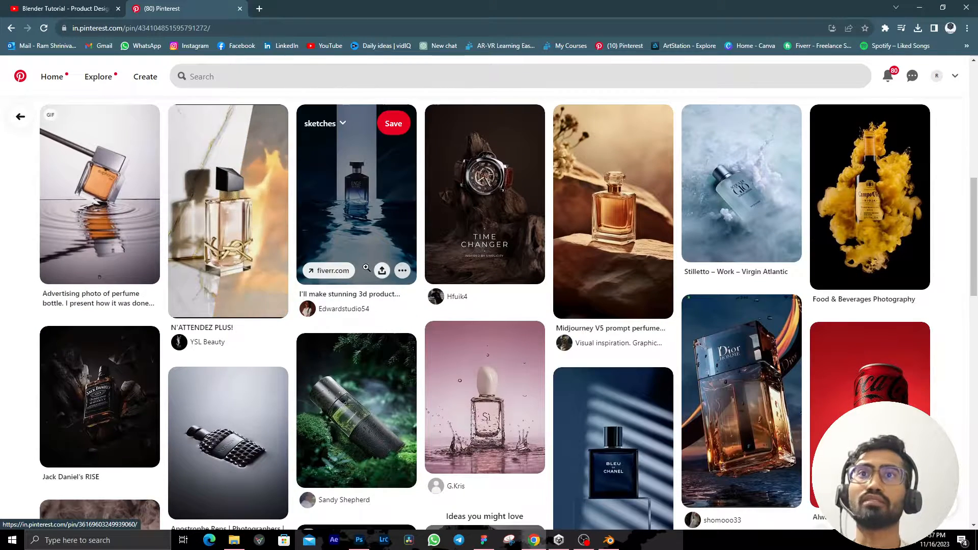
pyautogui.scroll(-3, 363, 266)
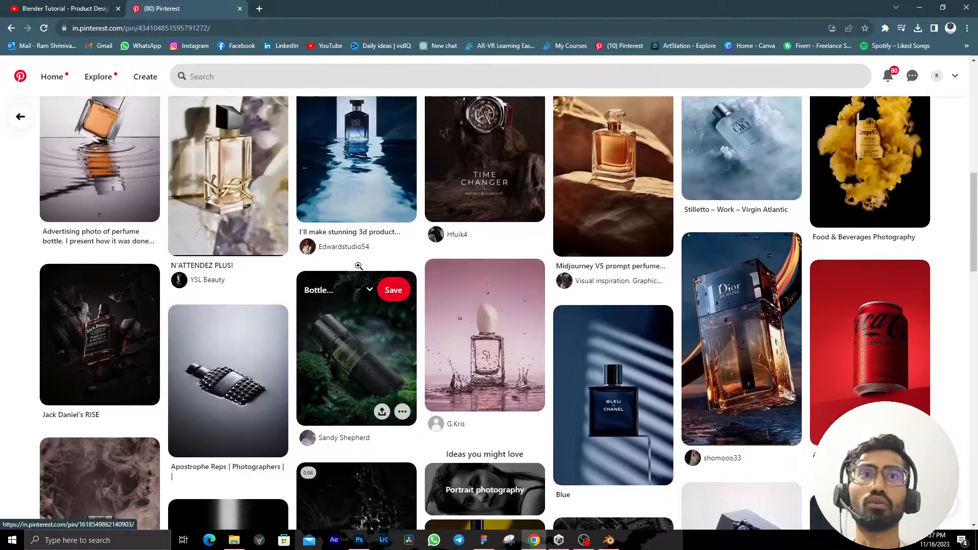
pyautogui.scroll(3, 359, 265)
# Search Pinterest for "perfume glass bottle".
pyautogui.click(218, 76)
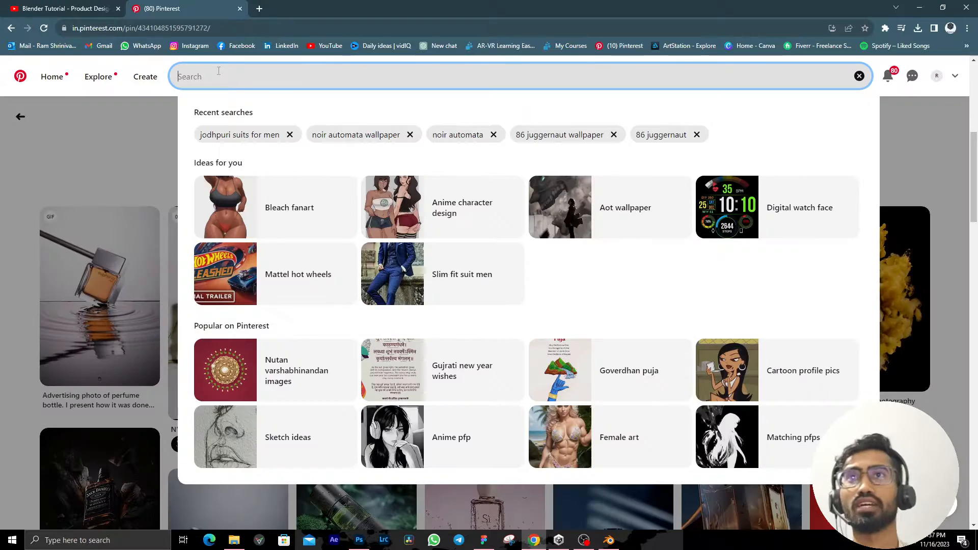
pyautogui.write('perf')
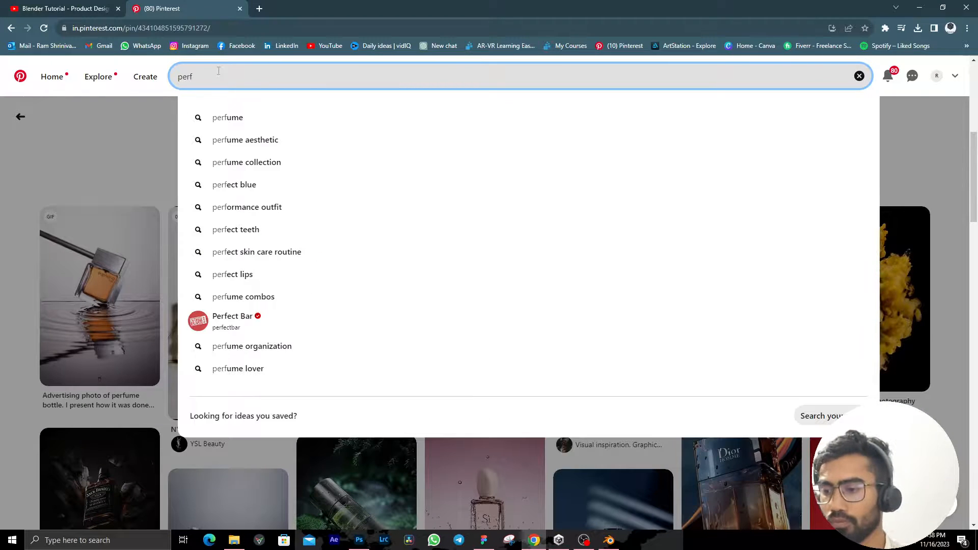
pyautogui.write('ume')
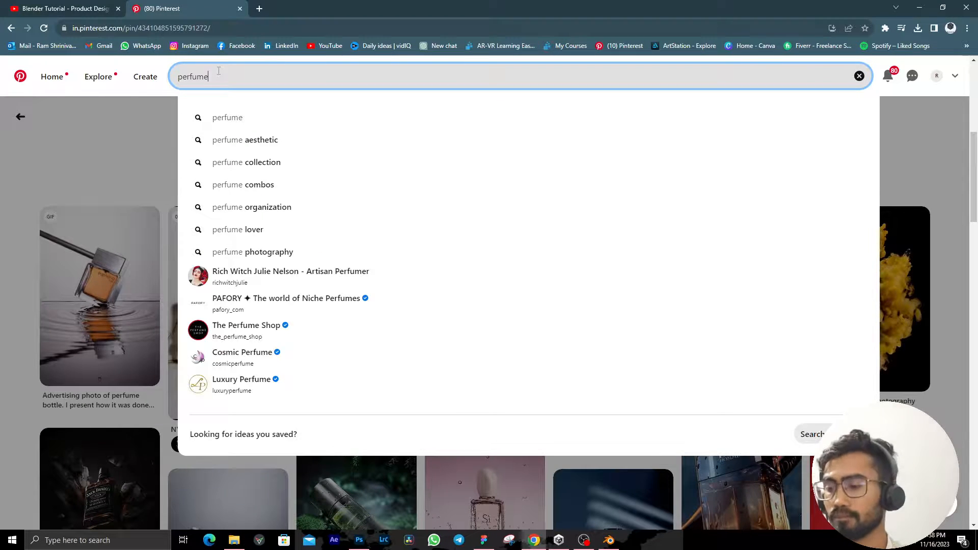
pyautogui.write(' glas')
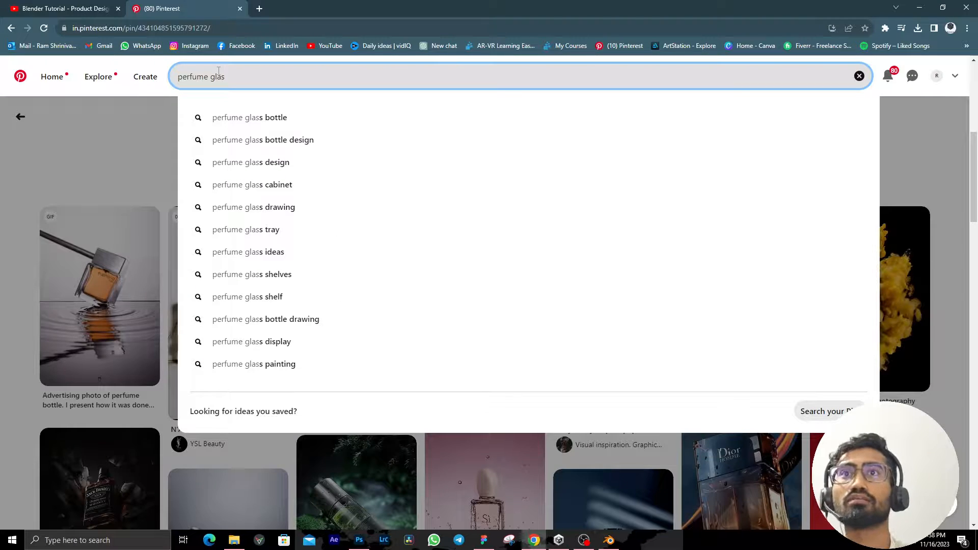
pyautogui.click(227, 118)
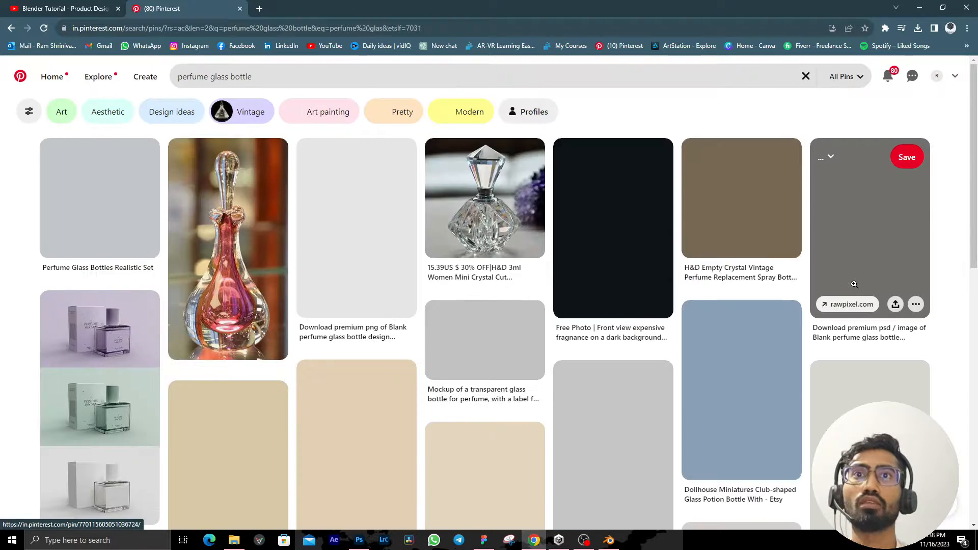
# Browse the glass bottle results and examine the Freepik pin of realistic transparent perfume bottles for their inner shape.
pyautogui.scroll(-1, 854, 285)
pyautogui.scroll(-1, 856, 289)
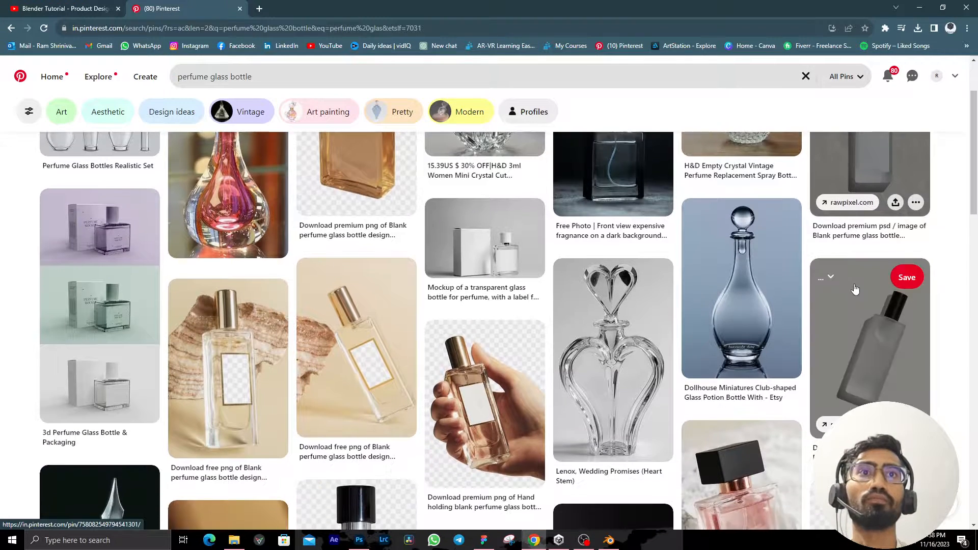
pyautogui.scroll(-3, 856, 289)
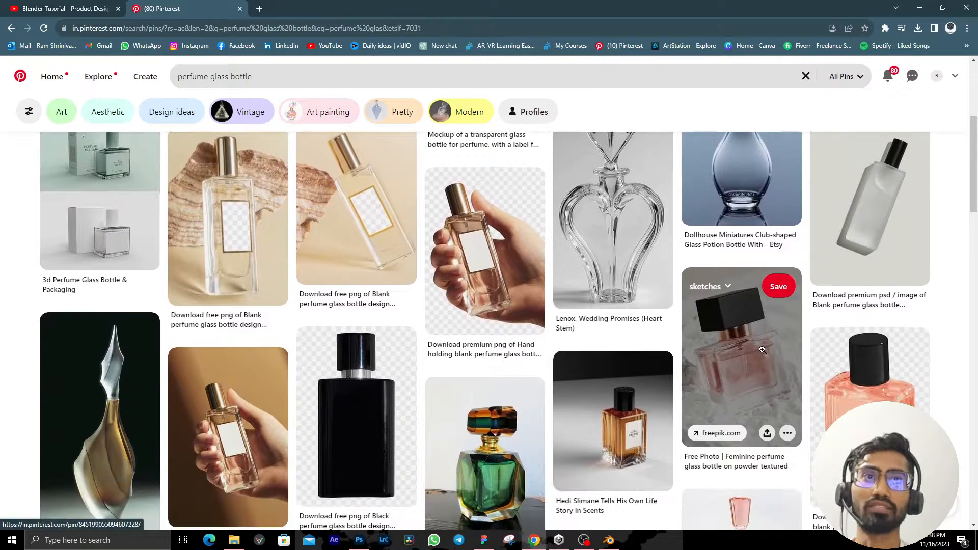
pyautogui.scroll(-3, 763, 350)
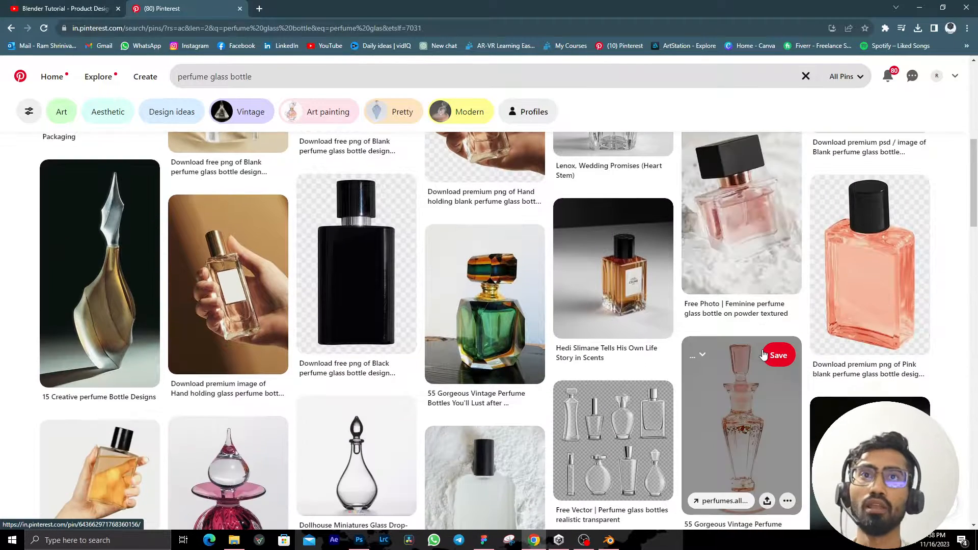
pyautogui.scroll(-2, 763, 355)
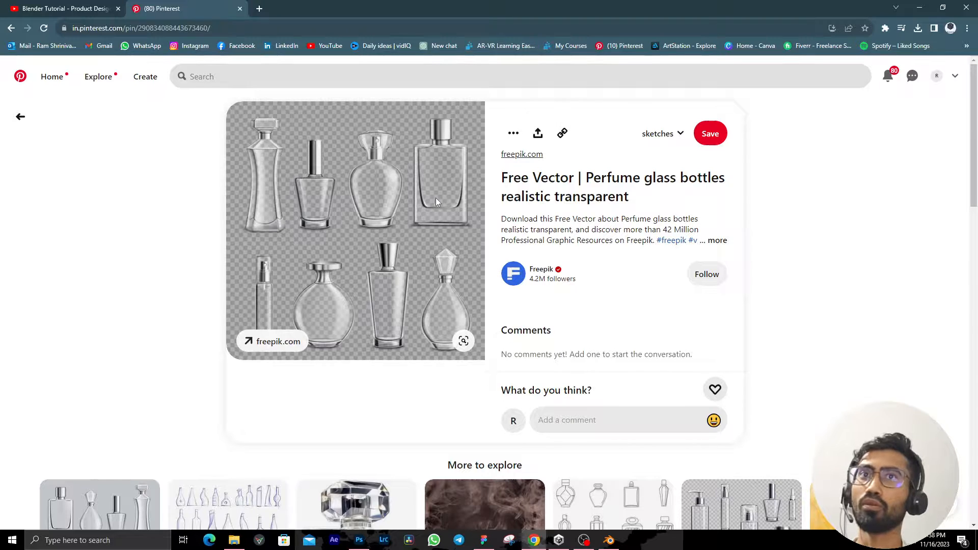
# Switch back to Blender and centre the two nested bottle boxes in the front view.
pyautogui.hotkey('alt', 'Tab')
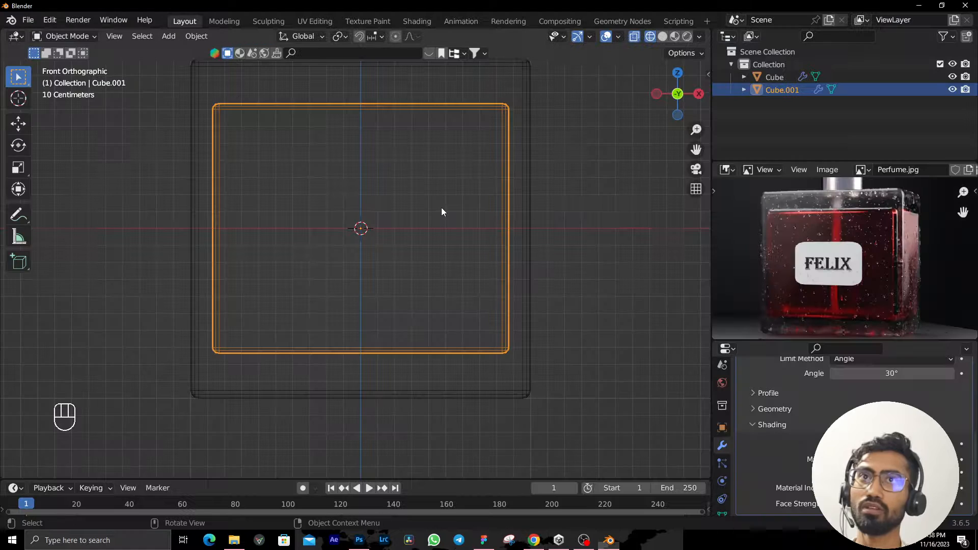
pyautogui.scroll(-1, 425, 264)
pyautogui.keyDown('shift'); pyautogui.moveTo(425, 264); pyautogui.dragTo(423, 291, button='middle'); pyautogui.keyUp('shift')
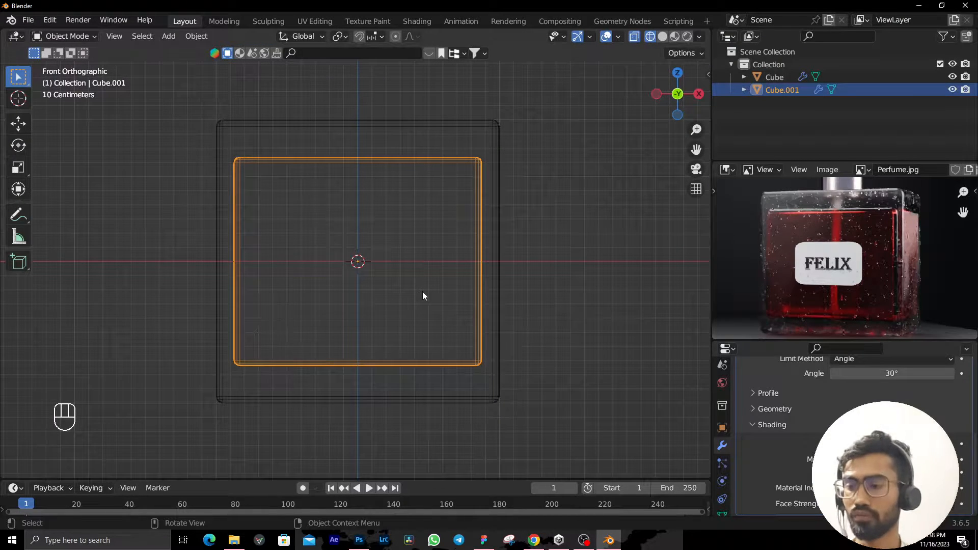
# Raise the inner box about 0.15 m along Z and compare its placement with the Pinterest glass bottle reference.
pyautogui.press('g')
pyautogui.press('z')
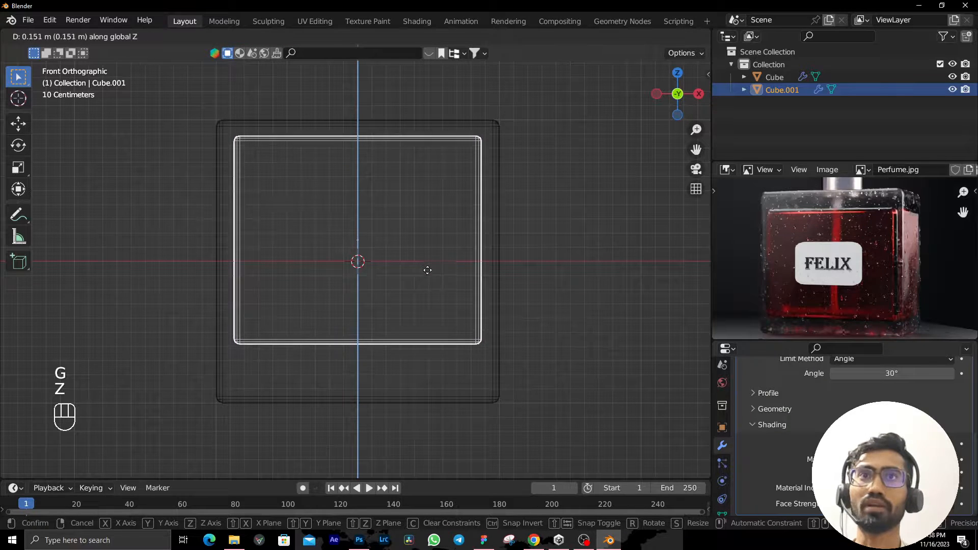
pyautogui.click(429, 273)
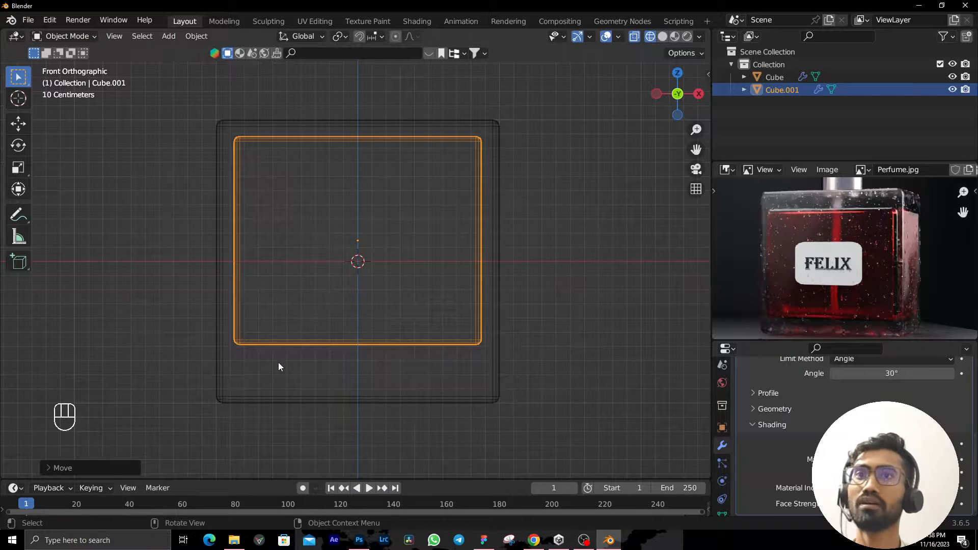
pyautogui.hotkey('alt', 'Tab')
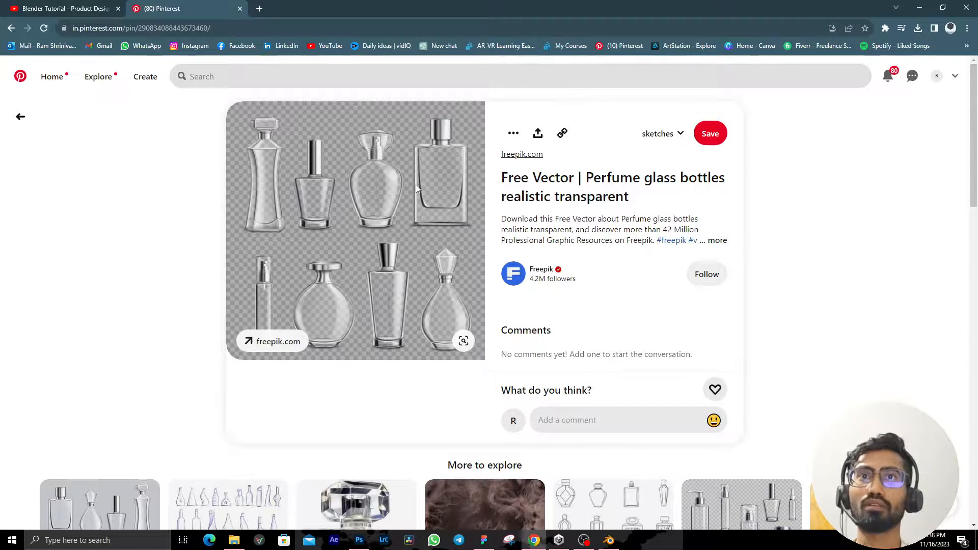
pyautogui.hotkey('alt', 'Tab')
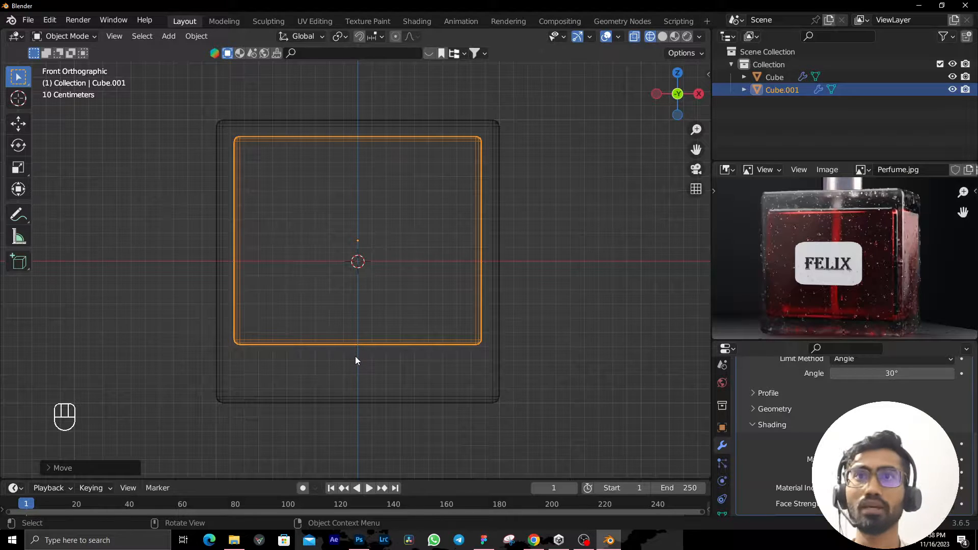
# Enter Edit Mode on the inner box.
pyautogui.press('Tab')
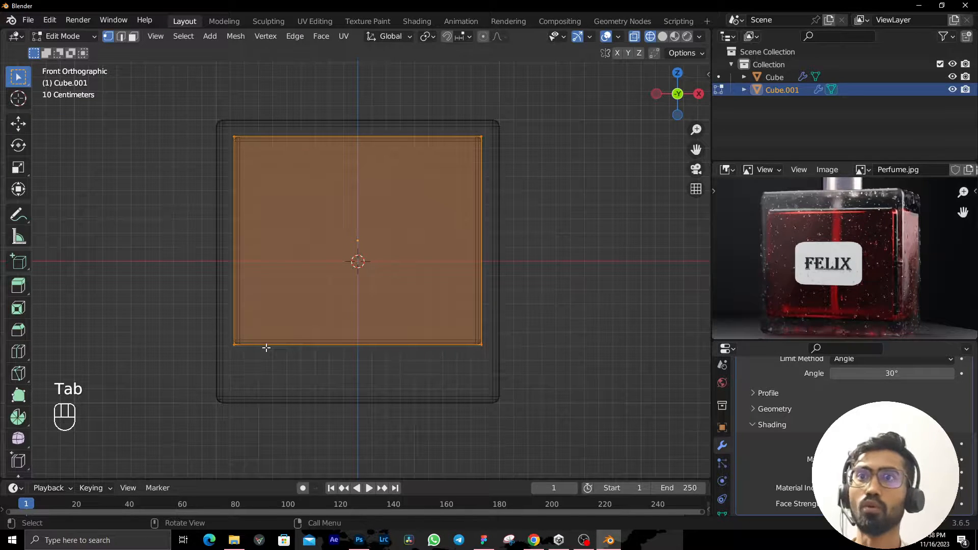
pyautogui.press('Tab')
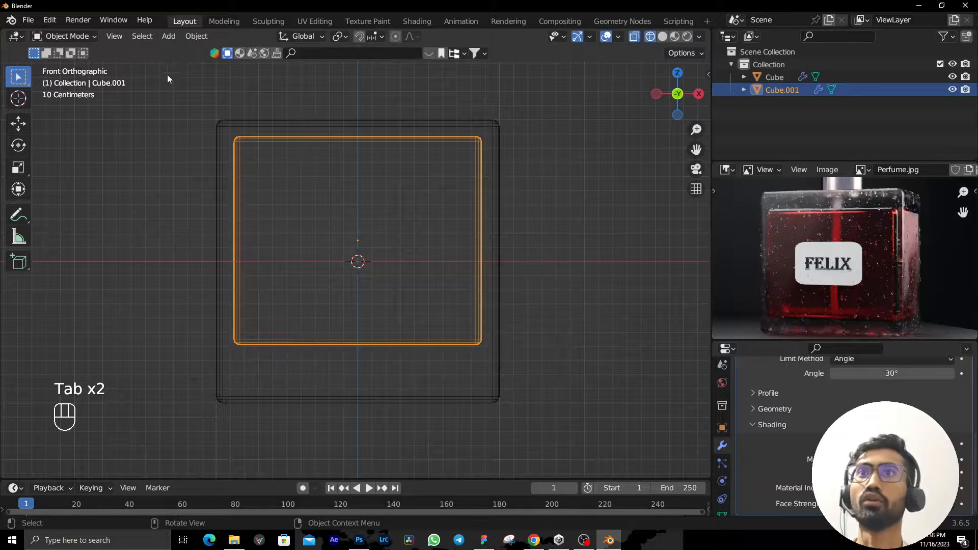
pyautogui.click(66, 35)
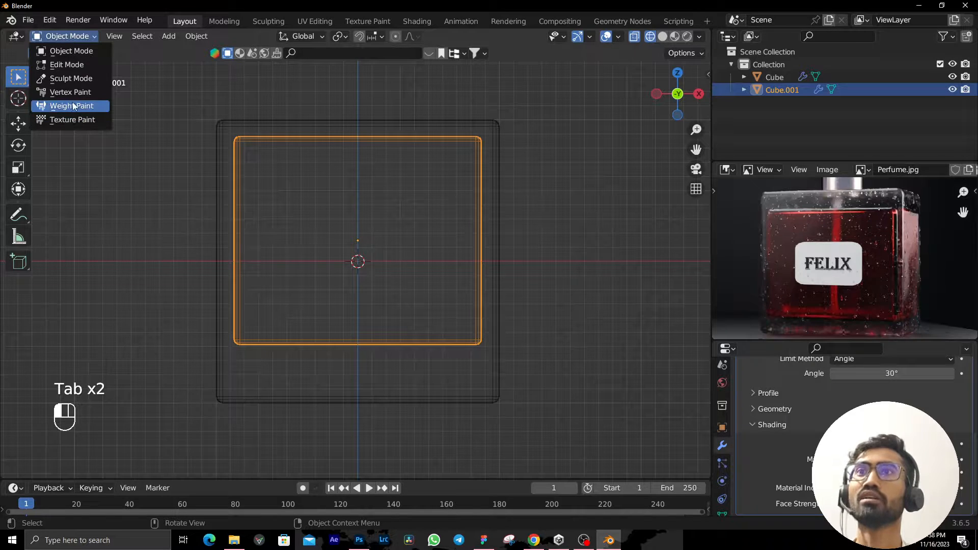
pyautogui.click(81, 65)
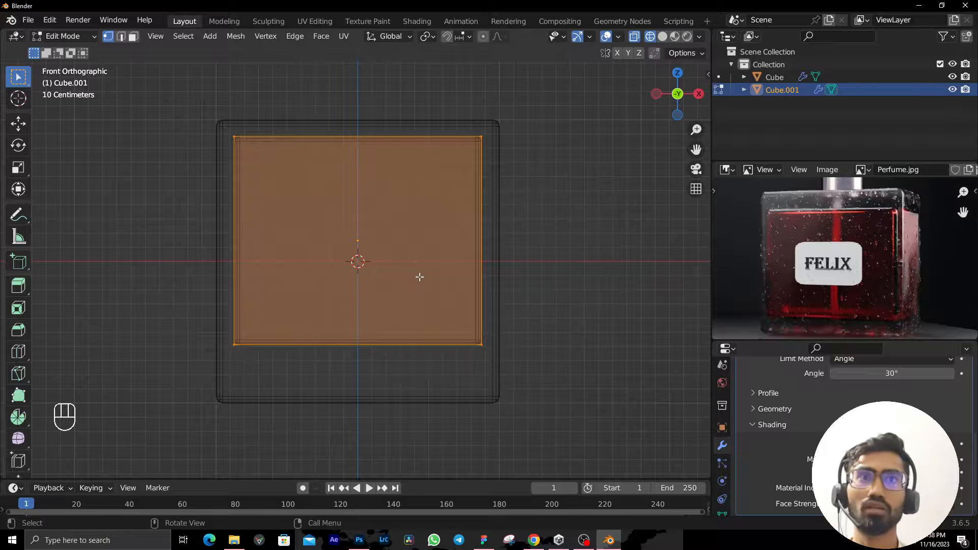
pyautogui.press('Tab')
pyautogui.press('Tab')
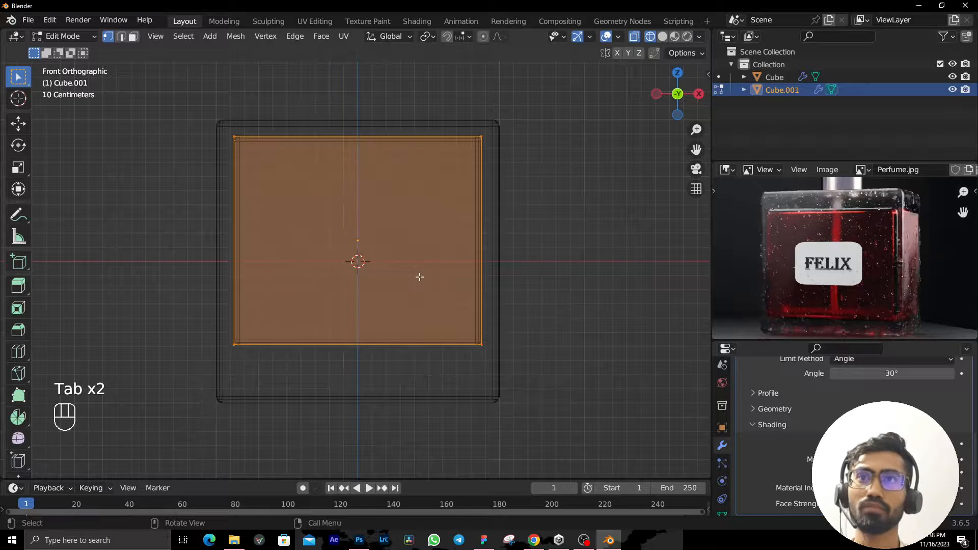
pyautogui.press('Tab')
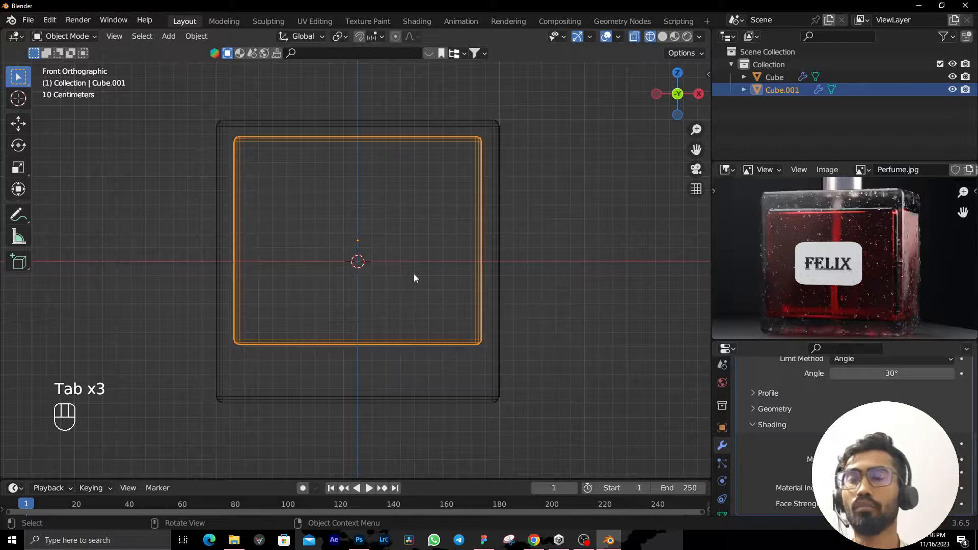
pyautogui.press('Tab')
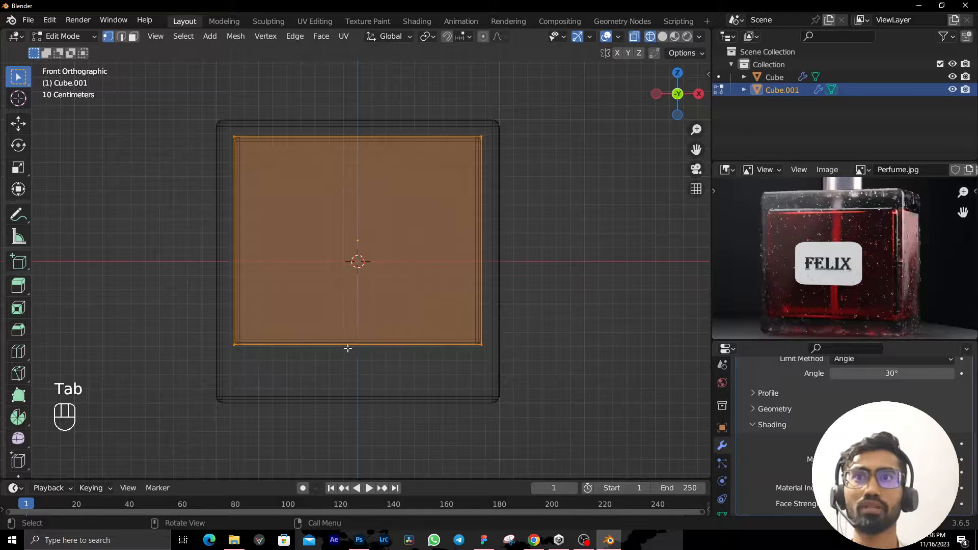
# Select a lower corner vertex of the inner box and try to move it.
pyautogui.moveTo(351, 351)
pyautogui.mouseDown(button='middle')
pyautogui.moveTo(352, 374)
pyautogui.moveTo(456, 395)
pyautogui.moveTo(505, 391)
pyautogui.mouseUp(button='middle')
pyautogui.hotkey('shift', 'z')
pyautogui.hotkey('shift', 'z')
pyautogui.moveTo(581, 385); pyautogui.dragTo(509, 378, button='middle')
pyautogui.click(546, 384)
pyautogui.scroll(3, 555, 387)
pyautogui.click(578, 393)
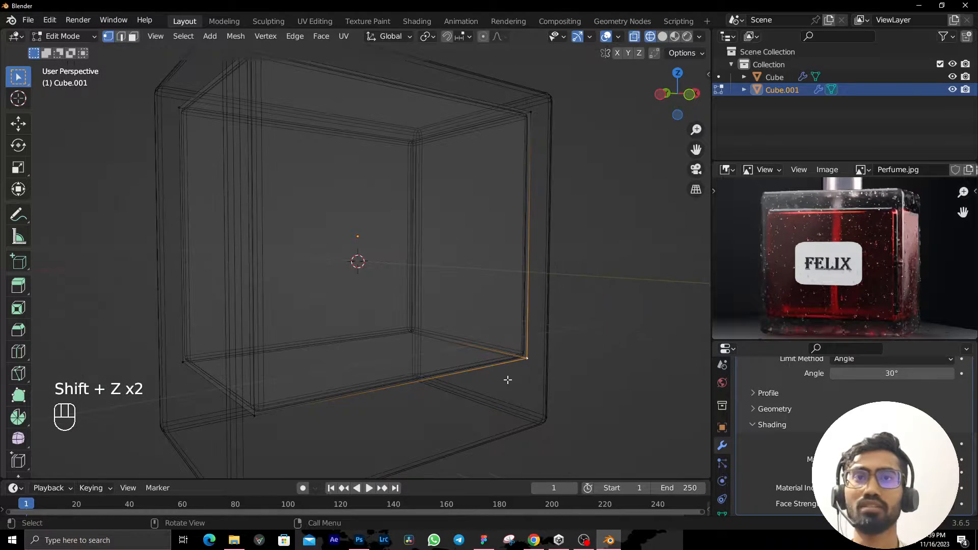
pyautogui.press('g')
pyautogui.rightClick(565, 390)
pyautogui.scroll(-3, 611, 316)
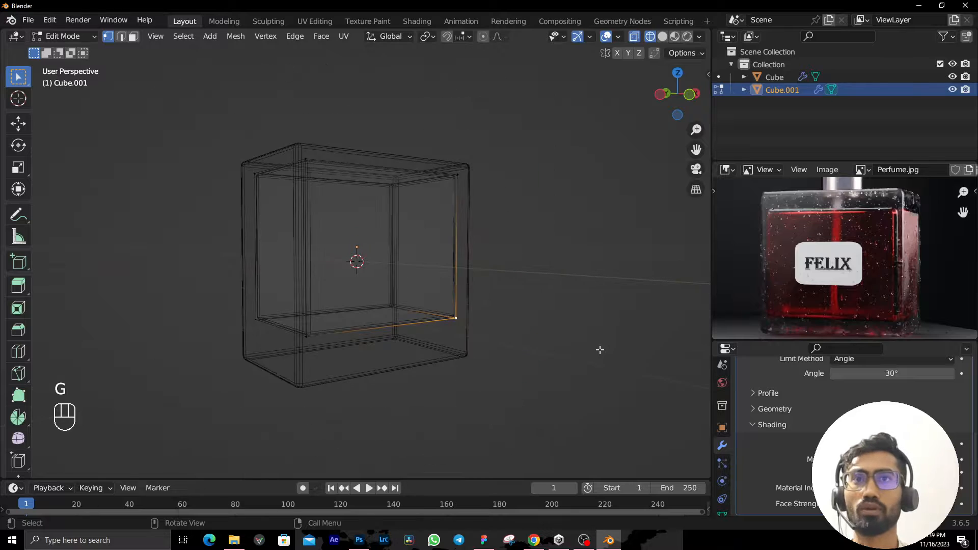
# Select the inner box's lower front edge in edge mode, and its whole front face in face mode.
pyautogui.moveTo(319, 330); pyautogui.dragTo(514, 331, button='middle')
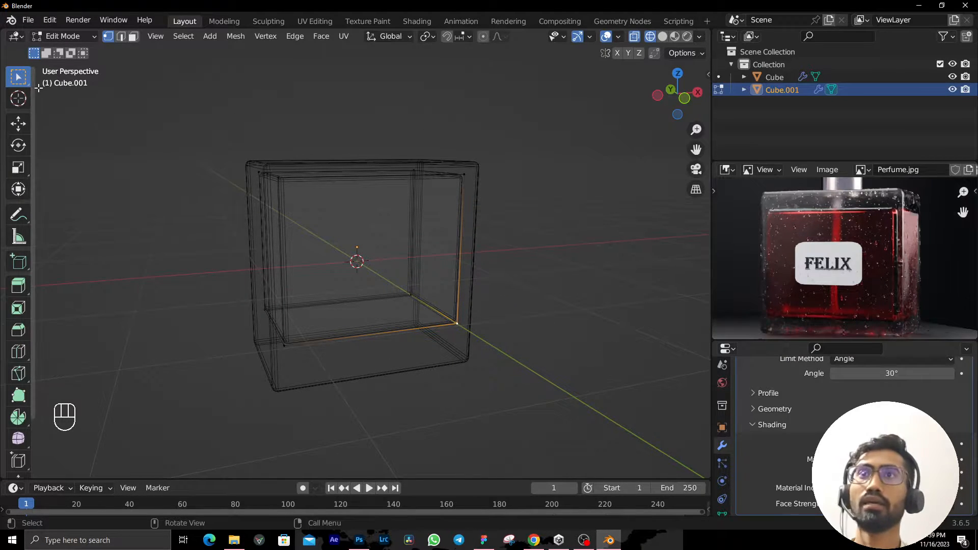
pyautogui.click(120, 36)
pyautogui.click(383, 339)
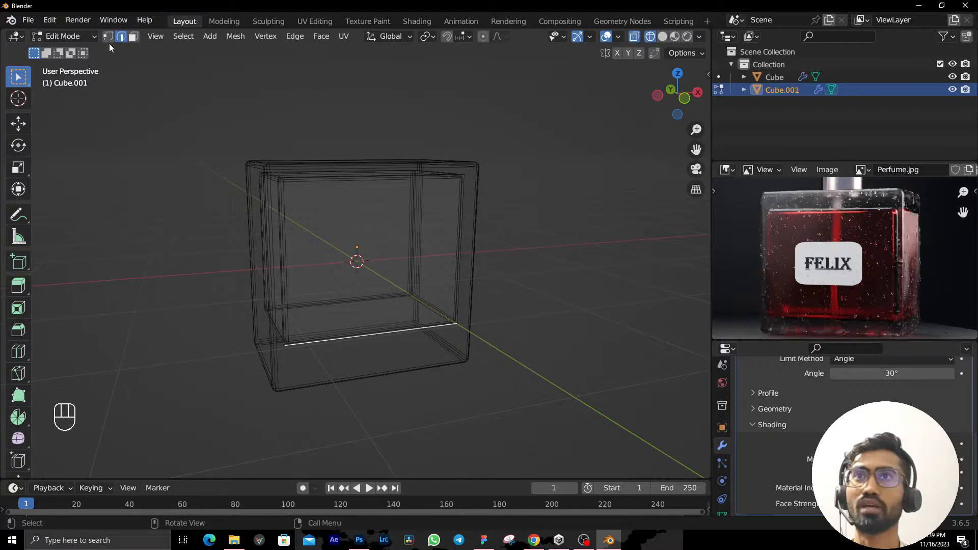
pyautogui.click(133, 36)
pyautogui.click(396, 267)
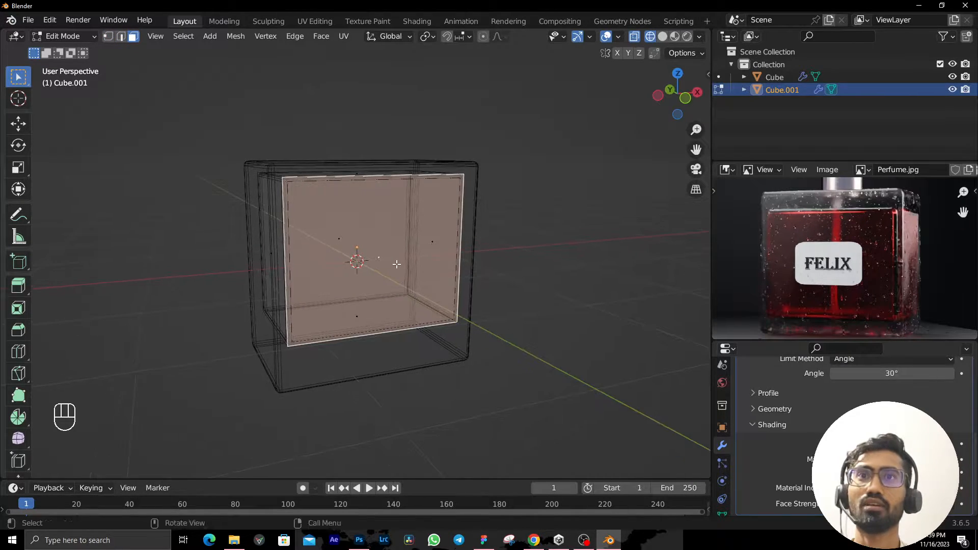
pyautogui.hotkey('shift', 'z')
pyautogui.hotkey('shift', 'z')
pyautogui.moveTo(403, 267)
pyautogui.mouseDown(button='middle')
pyautogui.moveTo(390, 261)
pyautogui.moveTo(397, 253)
pyautogui.mouseUp(button='middle')
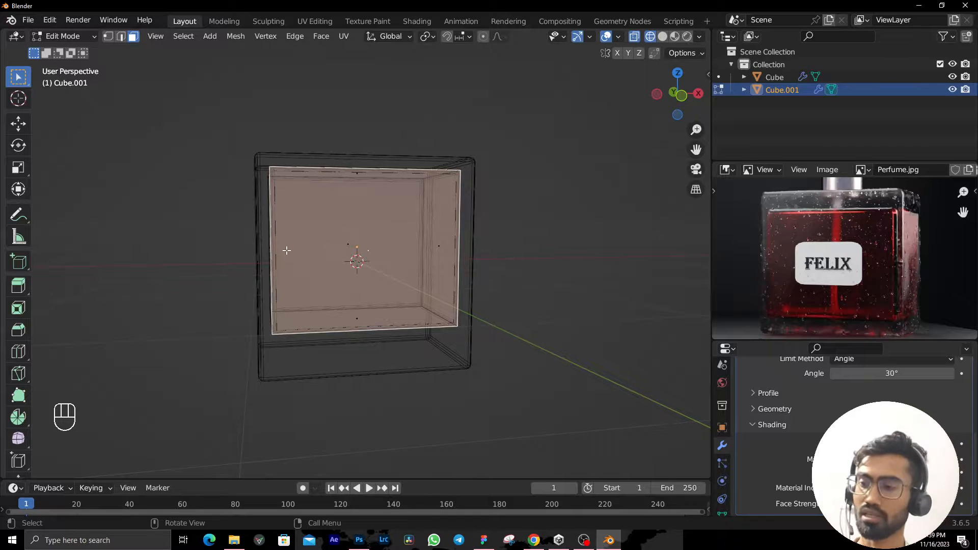
# Cycle through the vertex, edge and face selection modes on the inner box, ending in face mode.
pyautogui.press('1')
pyautogui.press('2')
pyautogui.press('3')
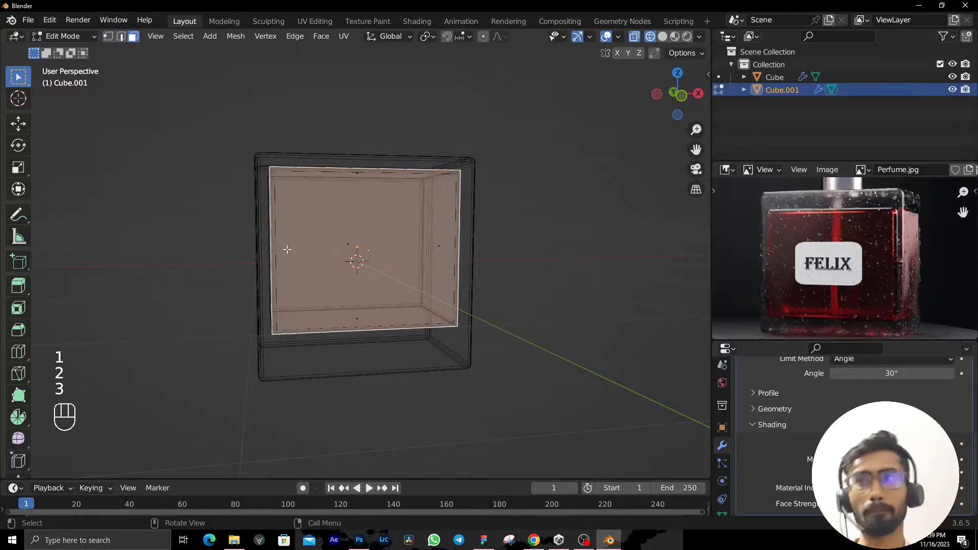
pyautogui.scroll(-2, 287, 253)
pyautogui.moveTo(286, 253); pyautogui.dragTo(331, 260, button='middle')
pyautogui.scroll(4, 417, 268)
pyautogui.moveTo(420, 268); pyautogui.dragTo(390, 272, button='middle')
pyautogui.press('1')
pyautogui.moveTo(420, 349); pyautogui.dragTo(406, 345, button='middle')
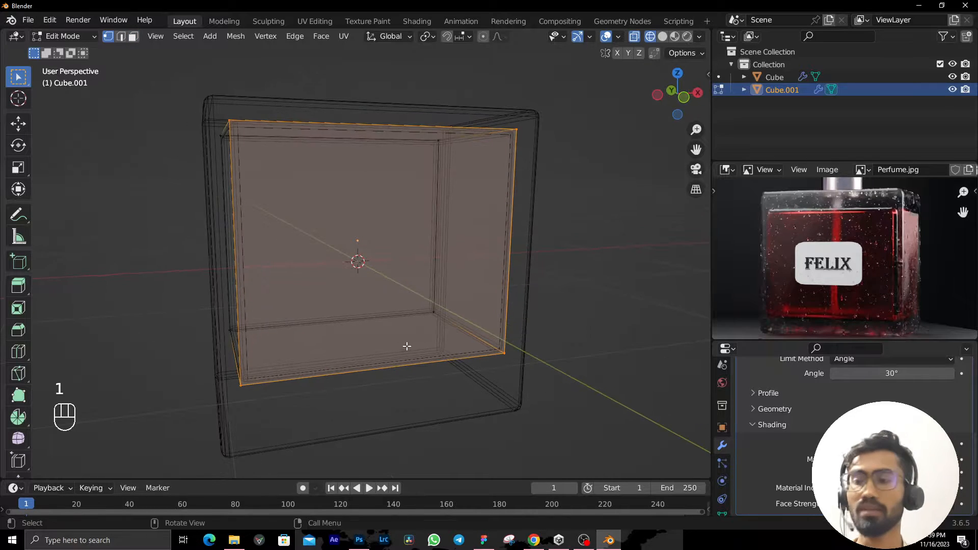
pyautogui.press('2')
pyautogui.press('3')
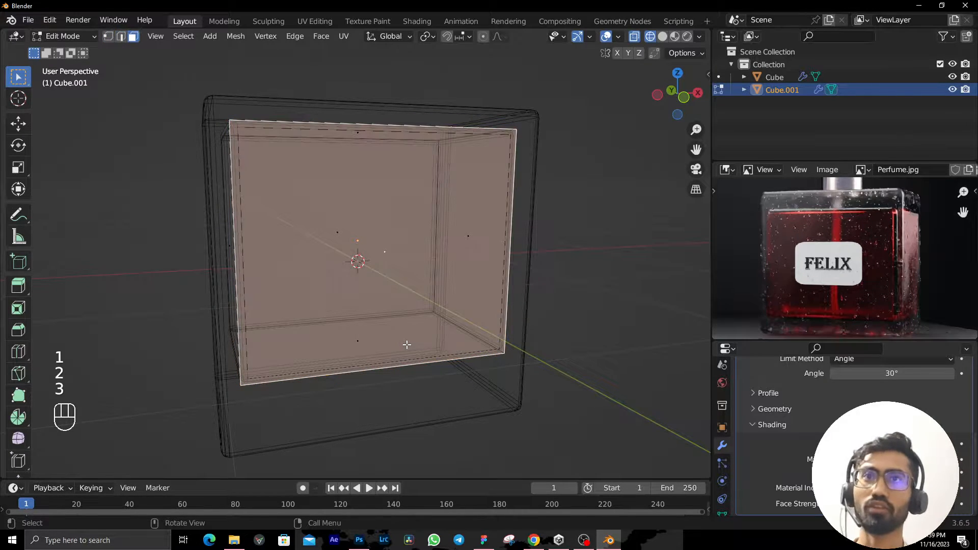
# View the nested boxes from the front and check the Pinterest glass bottle reference again.
pyautogui.press('KP_1')
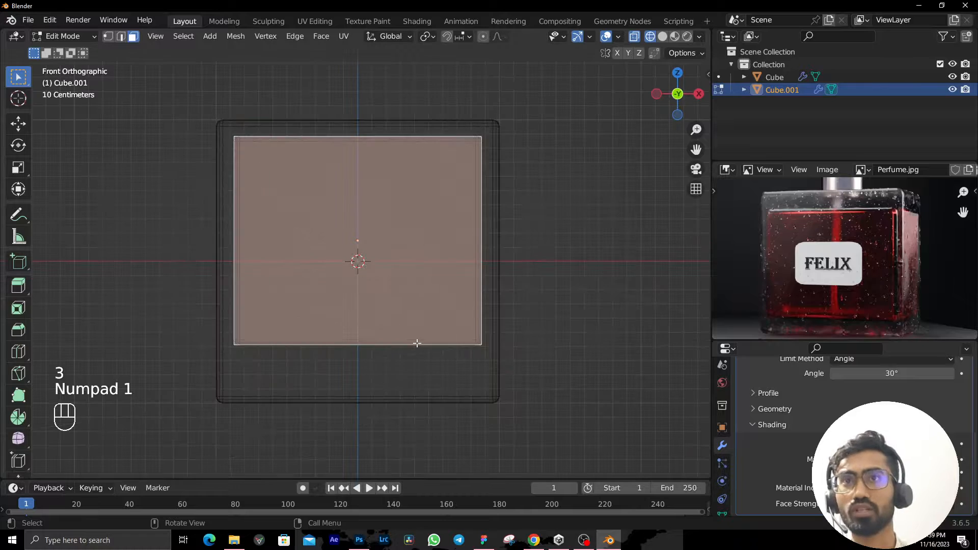
pyautogui.scroll(1, 417, 343)
pyautogui.hotkey('alt', 'Tab')
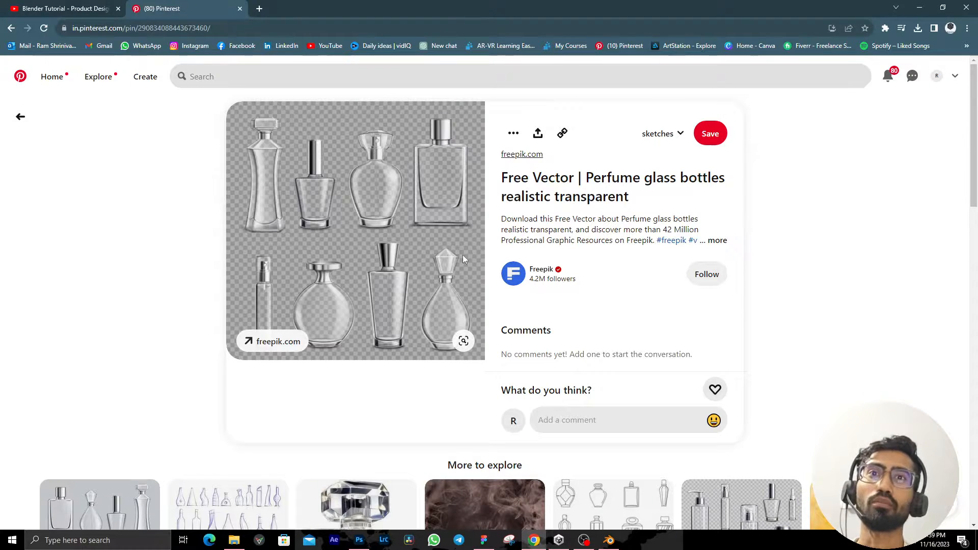
pyautogui.hotkey('alt', 'Tab')
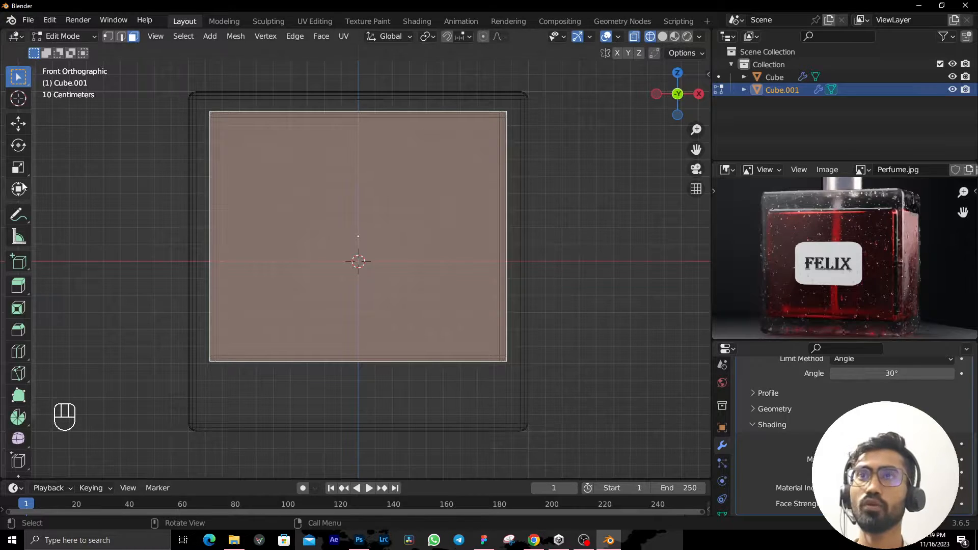
# Activate the Inset Faces tool with the inner box's front face selected in Edit Mode.
pyautogui.press('Tab')
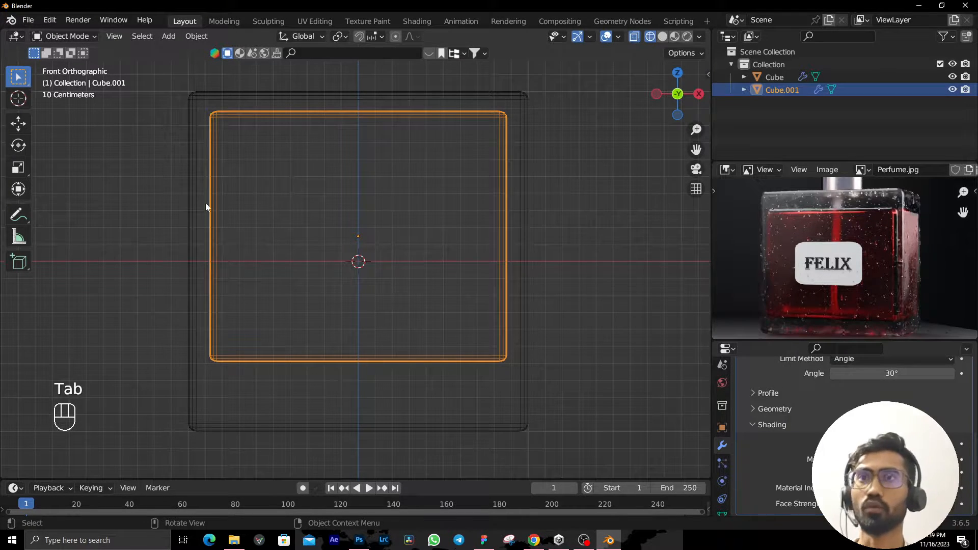
pyautogui.press('Tab')
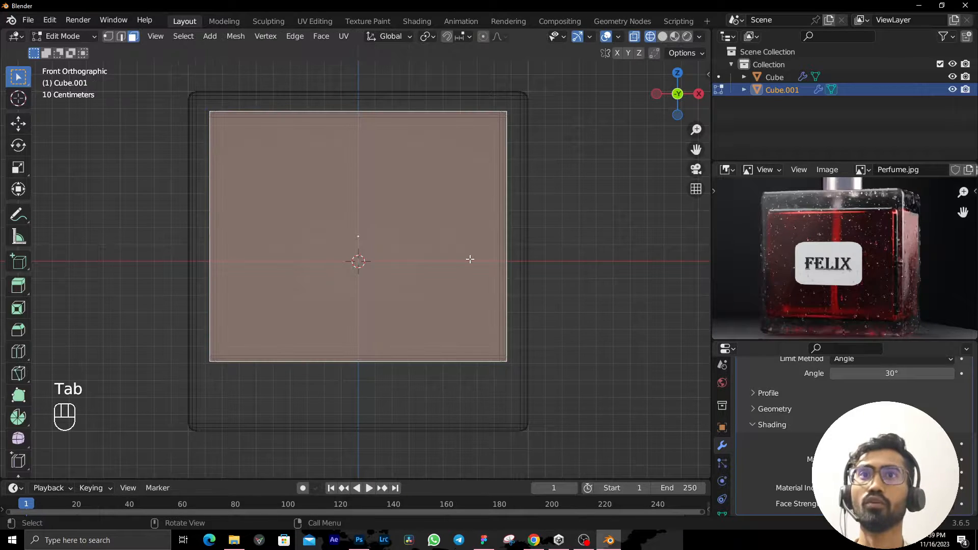
pyautogui.scroll(-4, 21, 315)
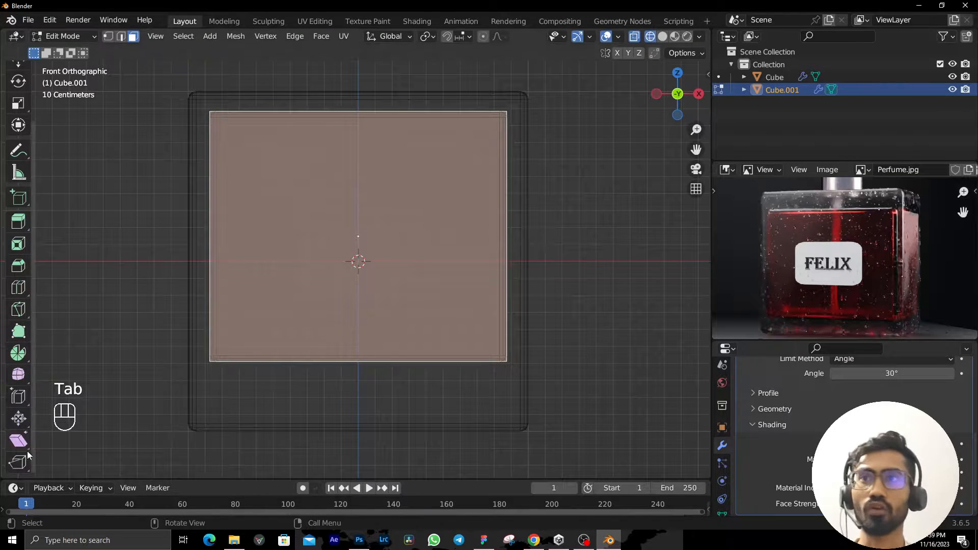
pyautogui.scroll(3, 24, 455)
pyautogui.scroll(1, 24, 455)
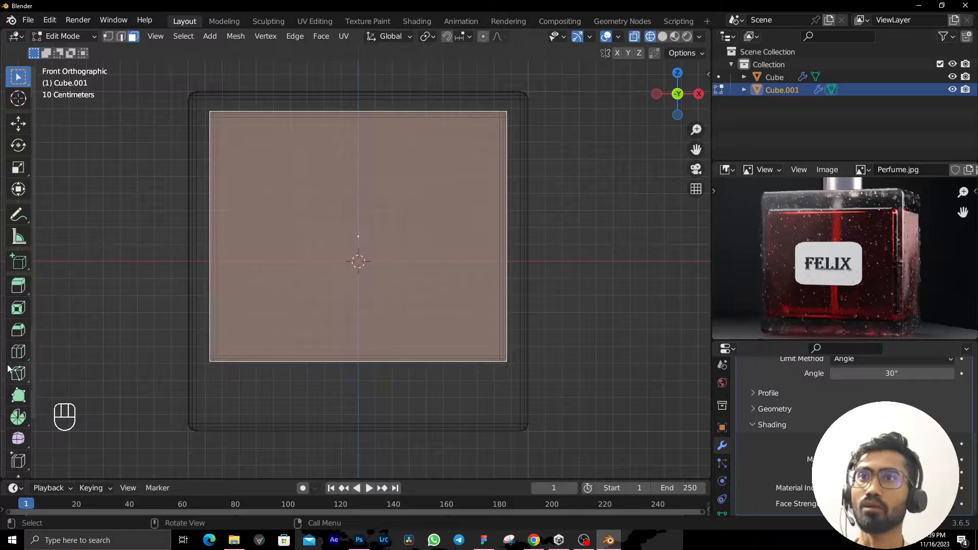
pyautogui.click(24, 310)
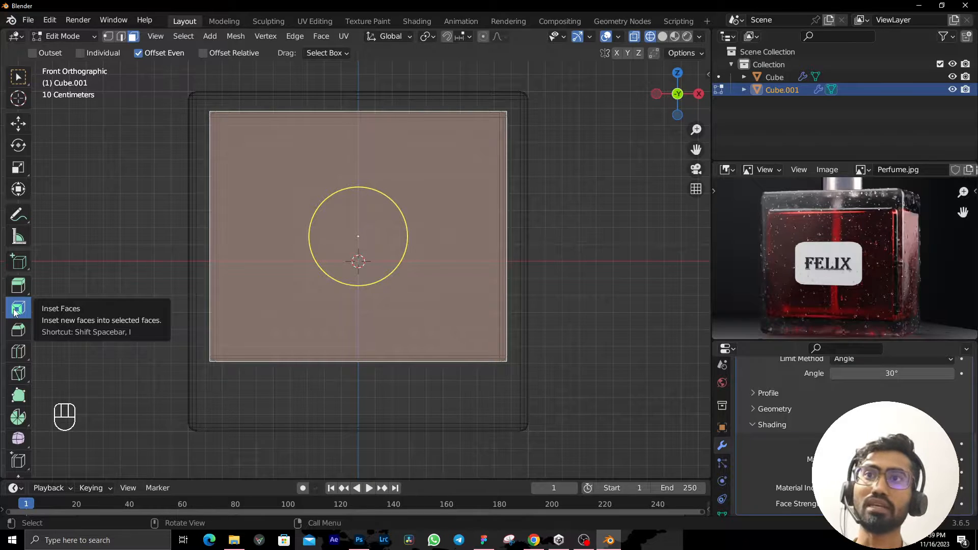
pyautogui.scroll(-2, 349, 258)
pyautogui.scroll(4, 356, 264)
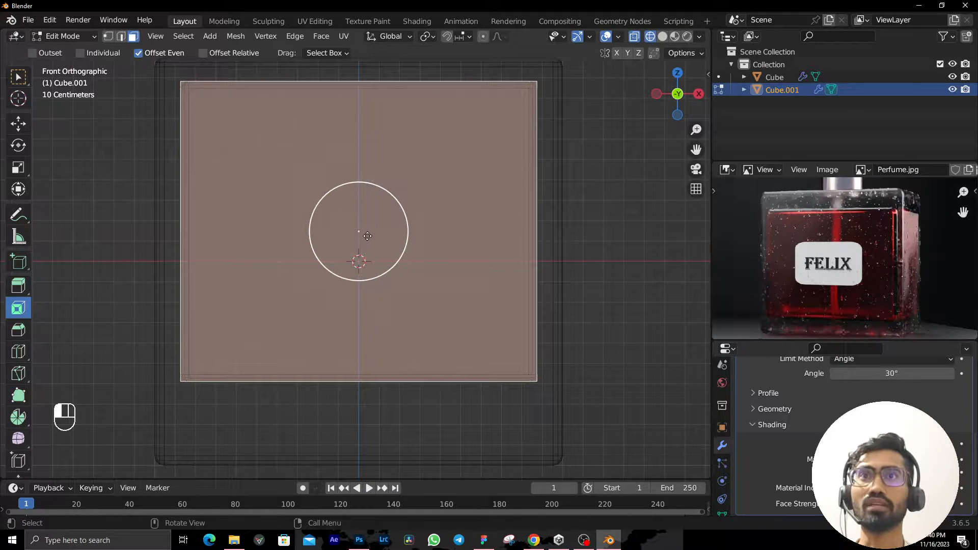
# Try several freehand insets on the inner box's front face and undo the latest ones.
pyautogui.moveTo(368, 236); pyautogui.dragTo(390, 227)
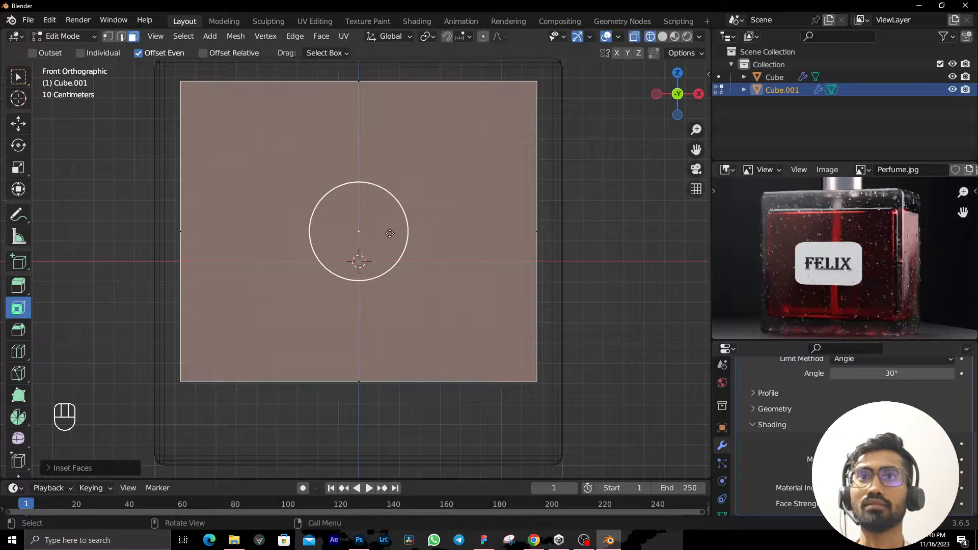
pyautogui.moveTo(390, 227); pyautogui.dragTo(395, 265, button='middle')
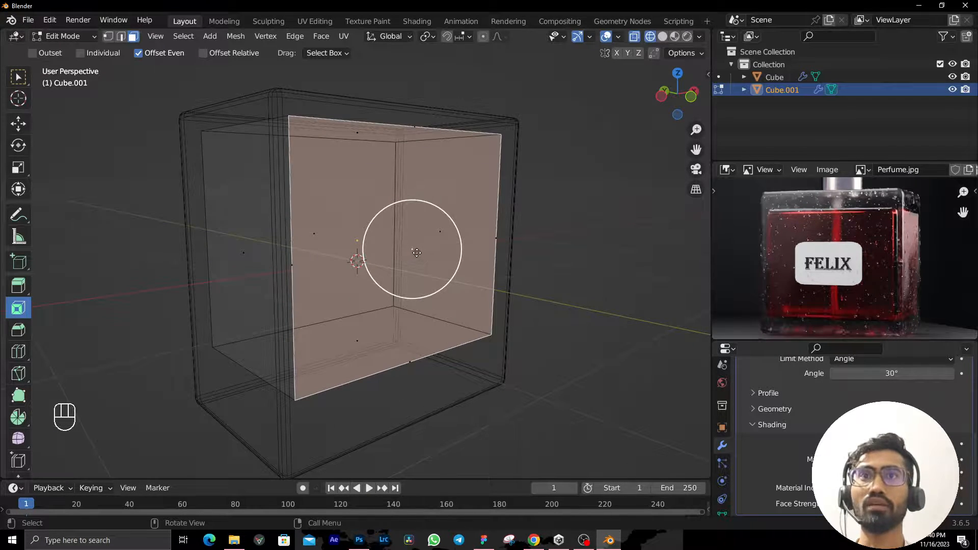
pyautogui.moveTo(415, 257); pyautogui.dragTo(527, 245)
pyautogui.click(481, 247)
pyautogui.moveTo(481, 247); pyautogui.dragTo(419, 251, button='middle')
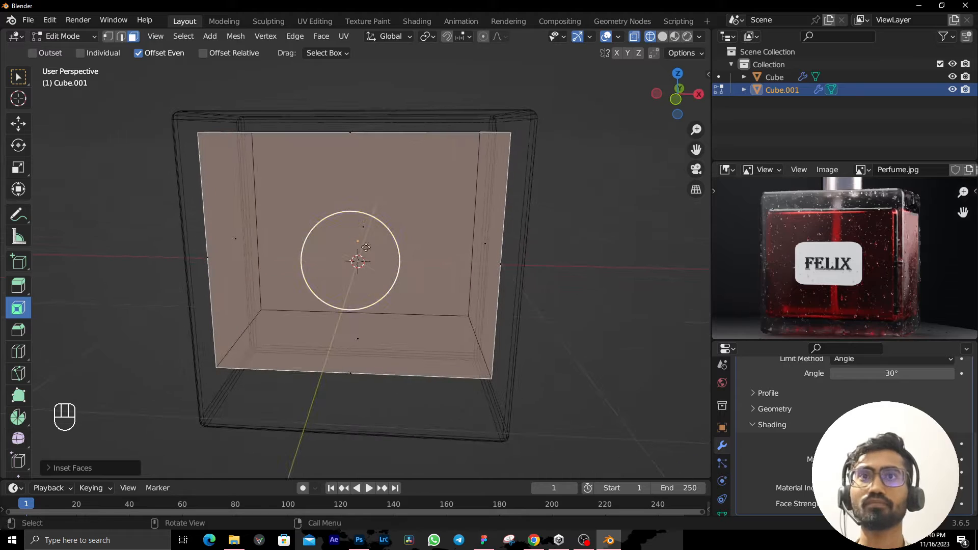
pyautogui.moveTo(324, 299); pyautogui.dragTo(293, 321)
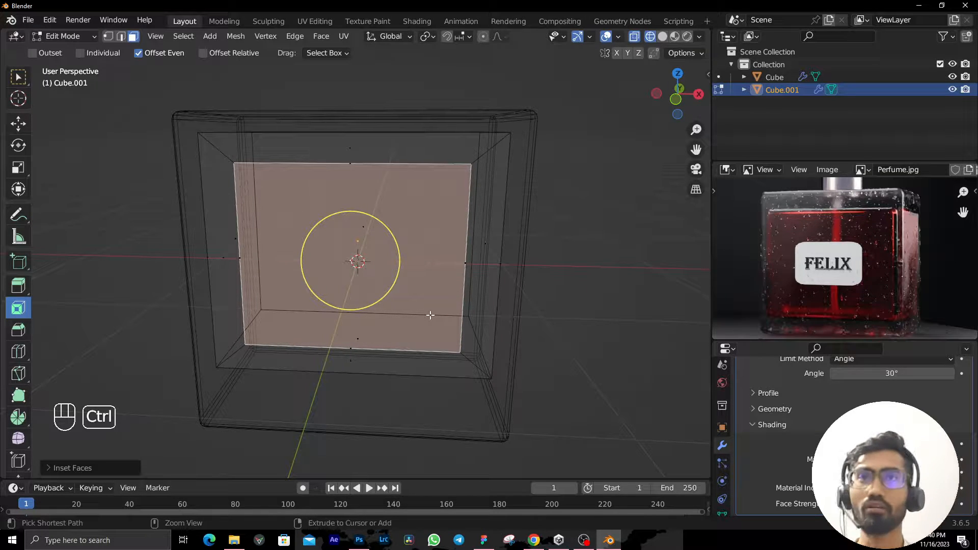
pyautogui.hotkey('ctrl', 'z')
pyautogui.hotkey('ctrl', 'z')
pyautogui.hotkey('ctrl', 'z')
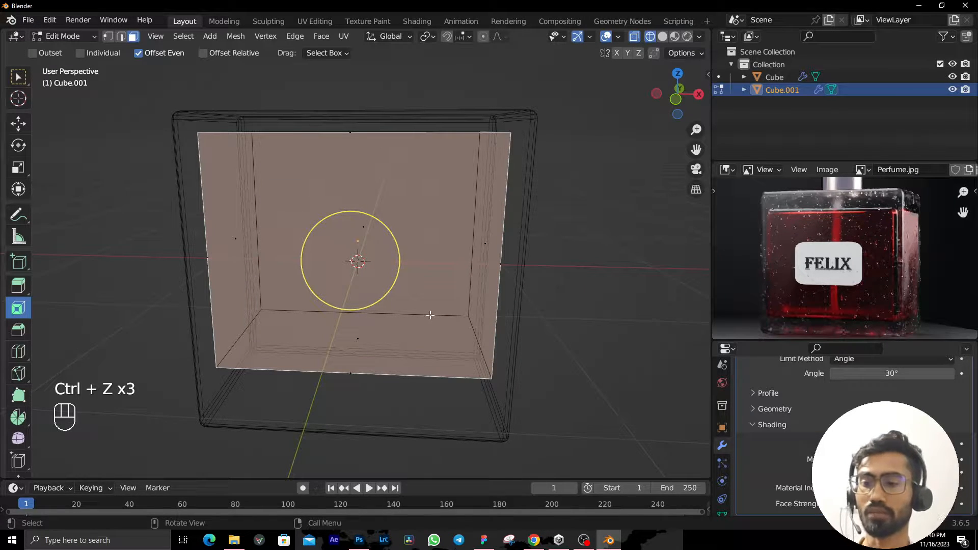
# Inset the inner box's front face four times in succession to form nested concentric frames.
pyautogui.press('i')
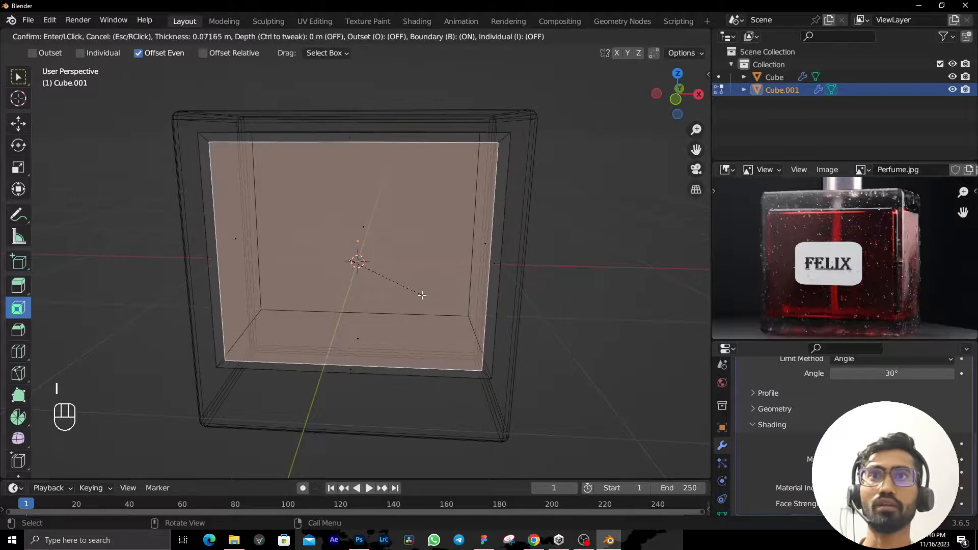
pyautogui.press('i')
pyautogui.press('i')
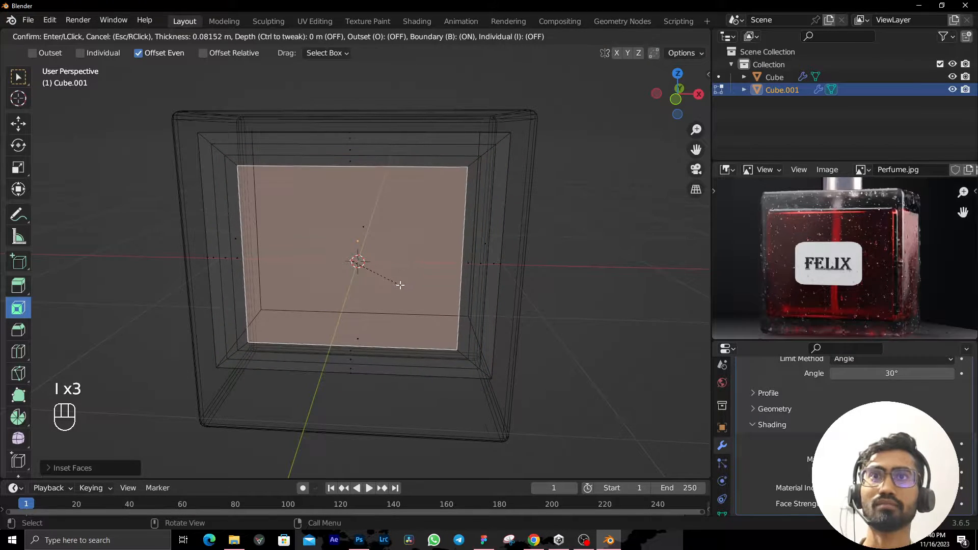
pyautogui.press('i')
pyautogui.click(391, 281)
# Isolate the inset inner box in local view with solid shading and return to editing its mesh.
pyautogui.moveTo(409, 265)
pyautogui.mouseDown(button='middle')
pyautogui.moveTo(491, 233)
pyautogui.moveTo(352, 258)
pyautogui.moveTo(448, 251)
pyautogui.moveTo(431, 289)
pyautogui.moveTo(419, 284)
pyautogui.mouseUp(button='middle')
pyautogui.press('/')
pyautogui.press('Tab')
pyautogui.hotkey('shift', 'z')
pyautogui.press('Tab')
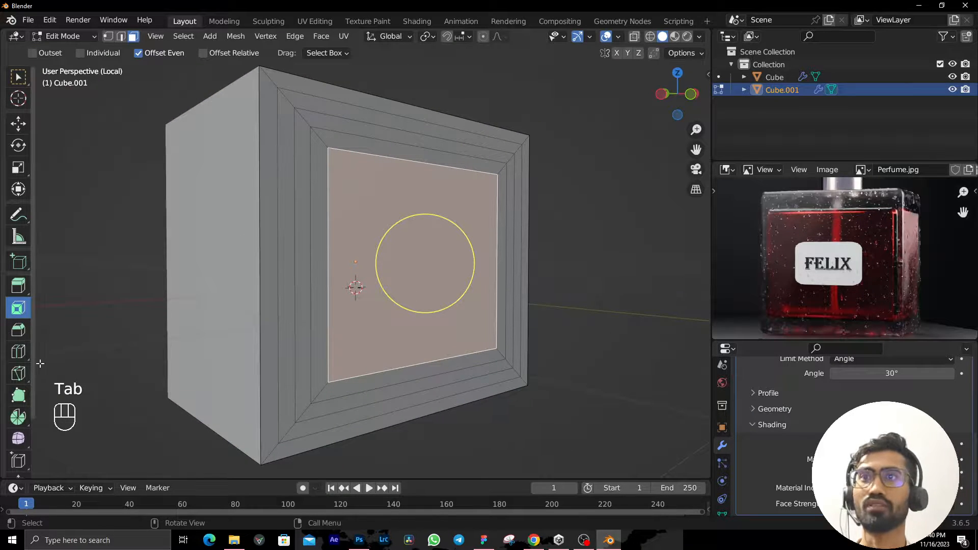
# Bevel the border of the innermost inset face freehand with the Bevel tool and cancel a second bevel.
pyautogui.click(18, 329)
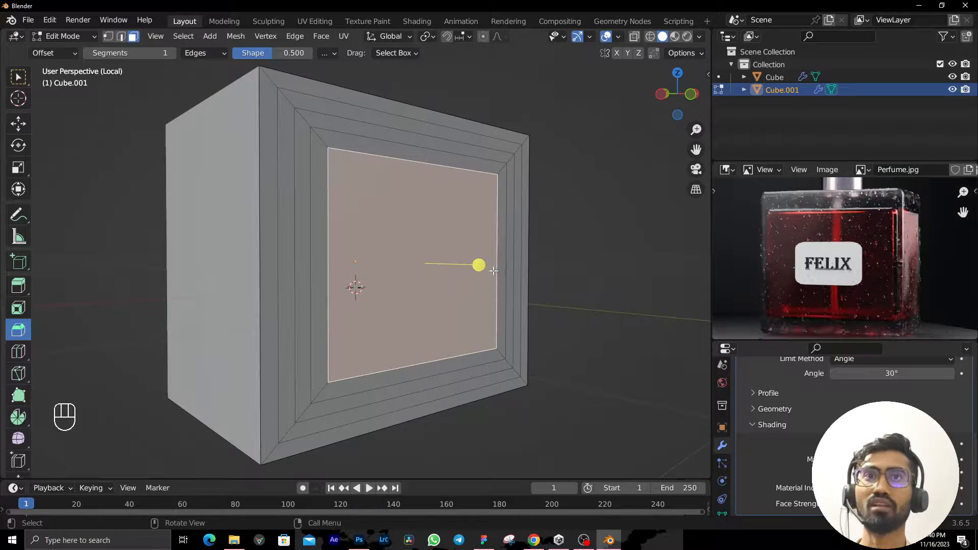
pyautogui.moveTo(490, 269); pyautogui.dragTo(496, 289)
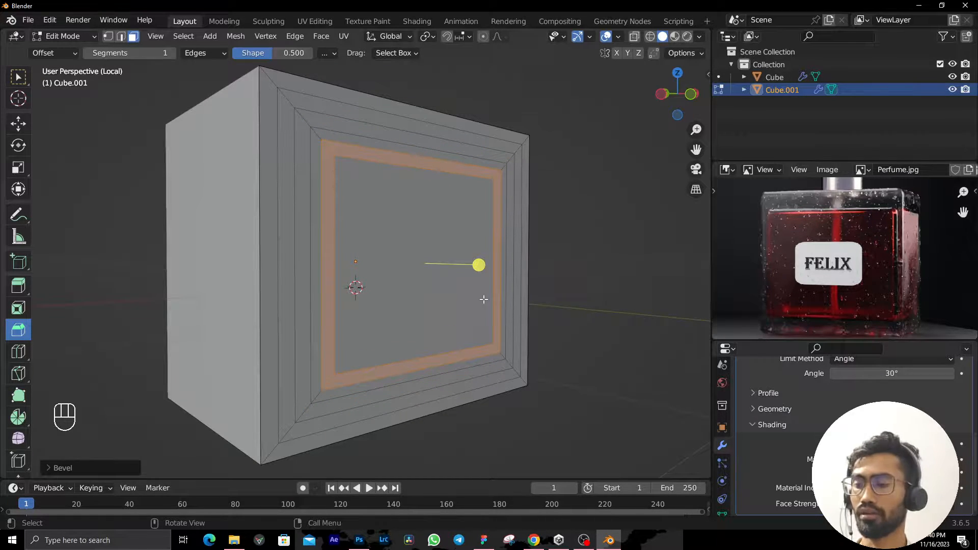
pyautogui.press('ctrl')
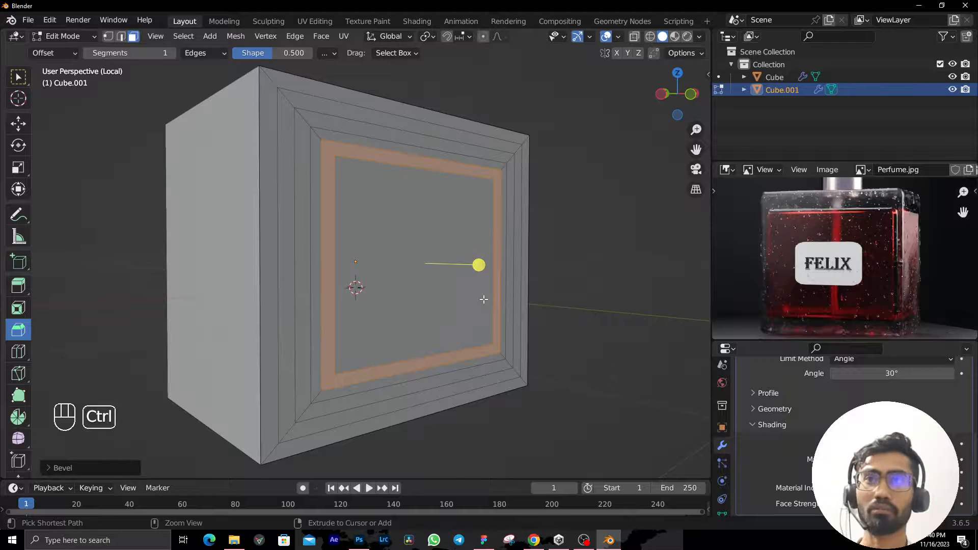
pyautogui.hotkey('ctrl', 'b')
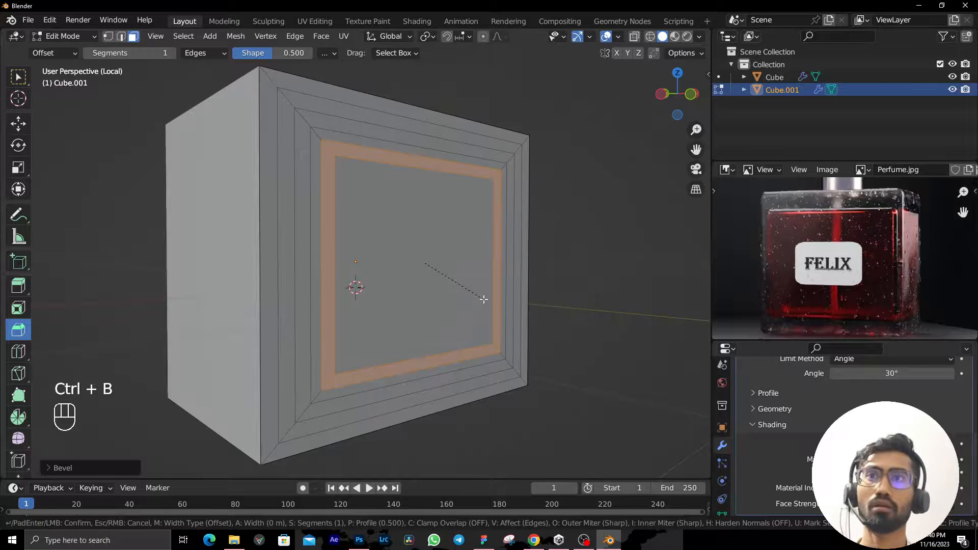
pyautogui.rightClick(554, 328)
# Undo the bevel and the repeated insets on the inner box's front face, back to the plain face.
pyautogui.moveTo(502, 280); pyautogui.dragTo(500, 313, button='middle')
pyautogui.click(327, 133)
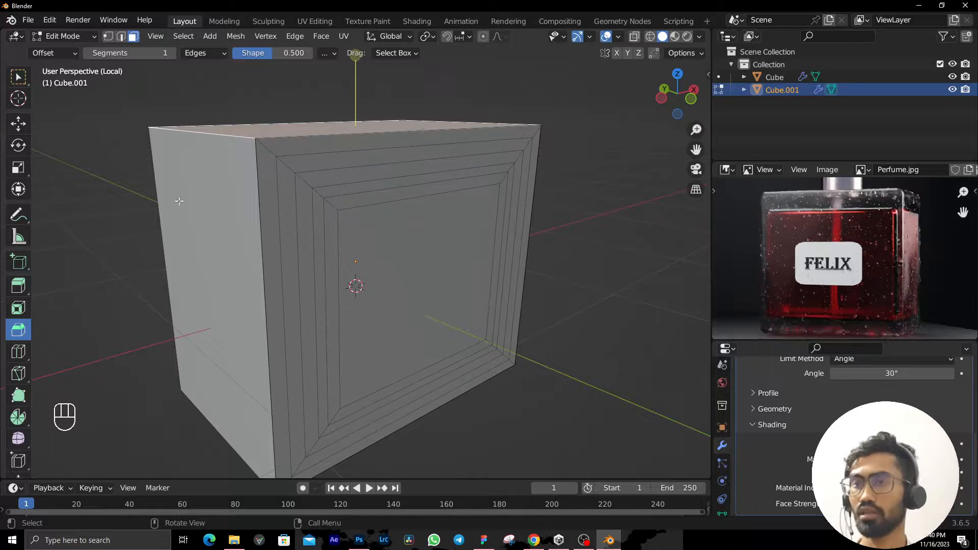
pyautogui.hotkey('ctrl', 'z')
pyautogui.hotkey('ctrl', 'z')
pyautogui.hotkey('ctrl', 'z')
pyautogui.hotkey('ctrl', 'z')
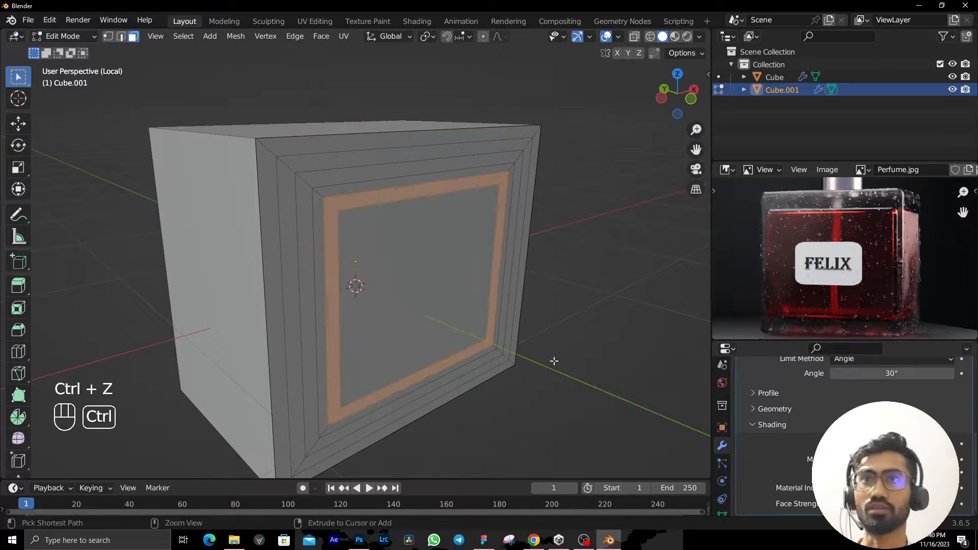
pyautogui.press('Tab')
pyautogui.hotkey('shift', 'z')
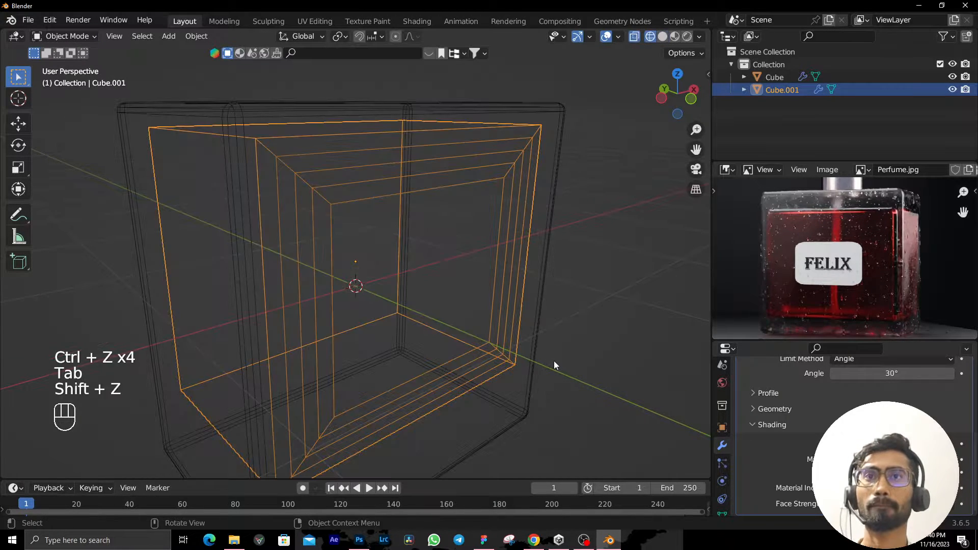
pyautogui.hotkey('ctrl', 'z')
pyautogui.hotkey('ctrl', 'z')
pyautogui.hotkey('ctrl', 'z')
pyautogui.hotkey('ctrl', 'z')
pyautogui.hotkey('ctrl', 'z')
pyautogui.hotkey('ctrl', 'z')
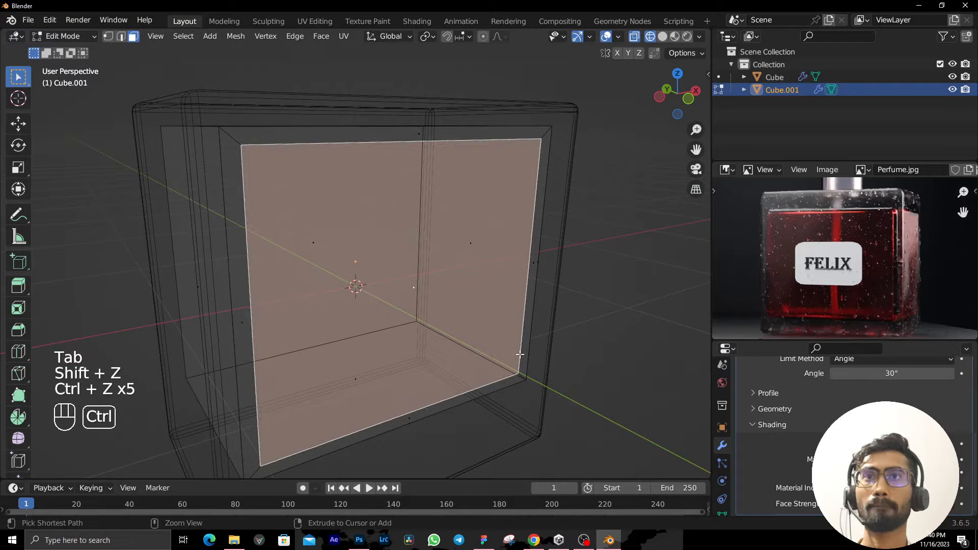
# Isolate the plain inner box in local view with solid shading and return to Object Mode.
pyautogui.hotkey('shift', 'z')
pyautogui.press('KP_Divide')
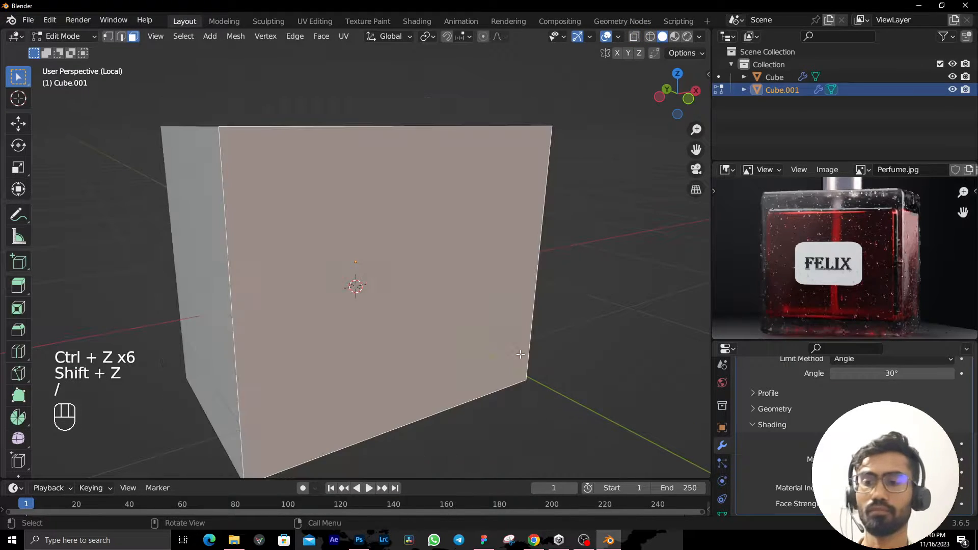
pyautogui.moveTo(520, 354)
pyautogui.mouseDown(button='middle')
pyautogui.moveTo(538, 287)
pyautogui.moveTo(576, 418)
pyautogui.moveTo(789, 438)
pyautogui.mouseUp(button='middle')
pyautogui.press('Tab')
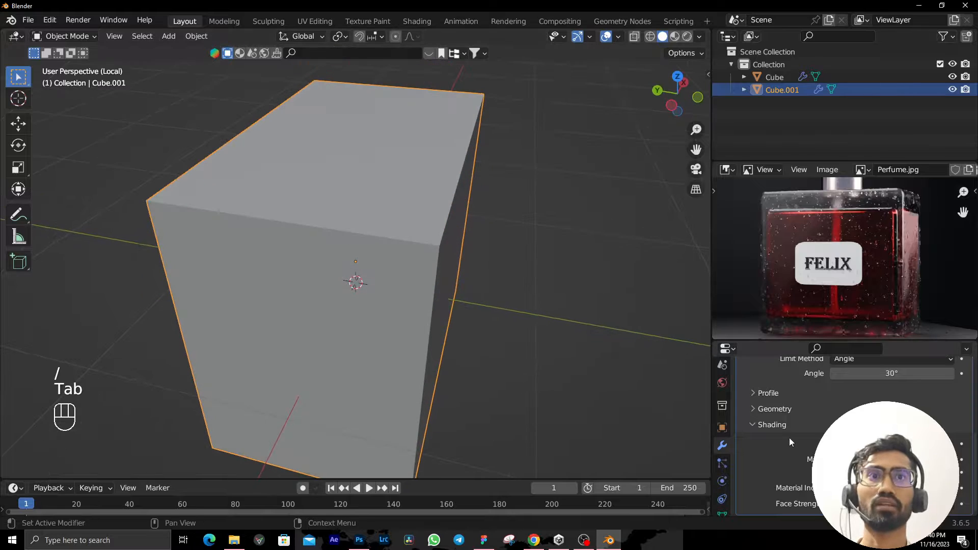
# Apply the inner box's scale and look through its Bevel modifier settings.
pyautogui.scroll(5, 786, 429)
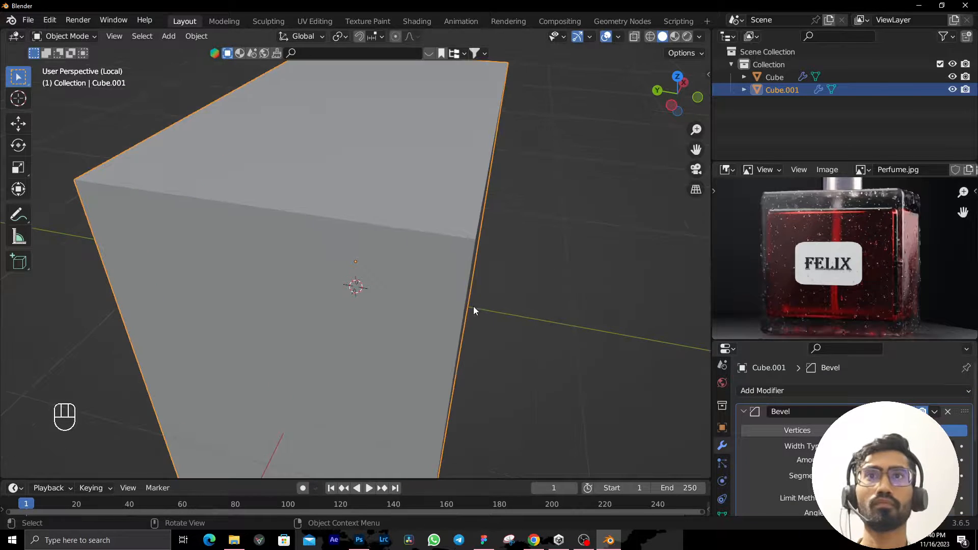
pyautogui.scroll(2, 473, 307)
pyautogui.hotkey('ctrl', 'a')
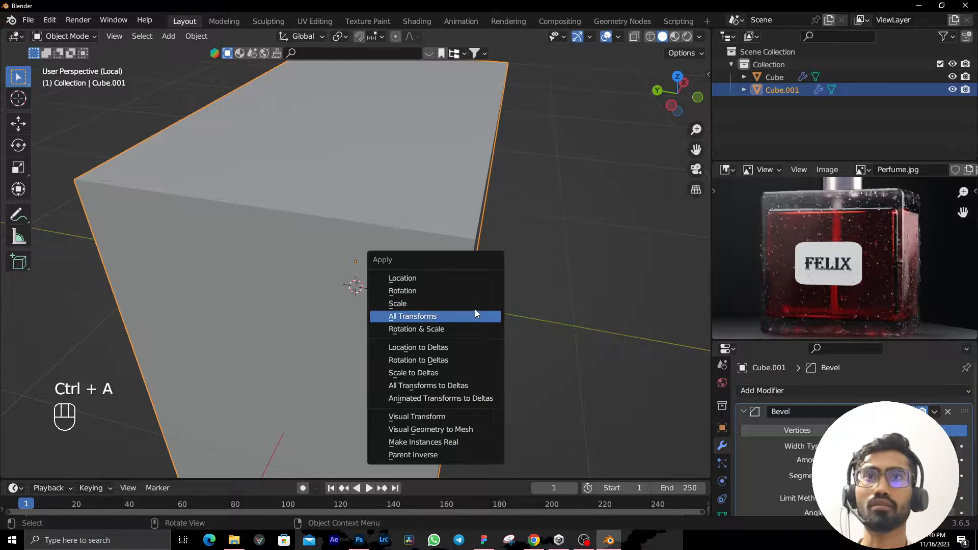
pyautogui.click(475, 304)
pyautogui.scroll(-3, 474, 303)
pyautogui.moveTo(475, 304); pyautogui.dragTo(449, 255, button='middle')
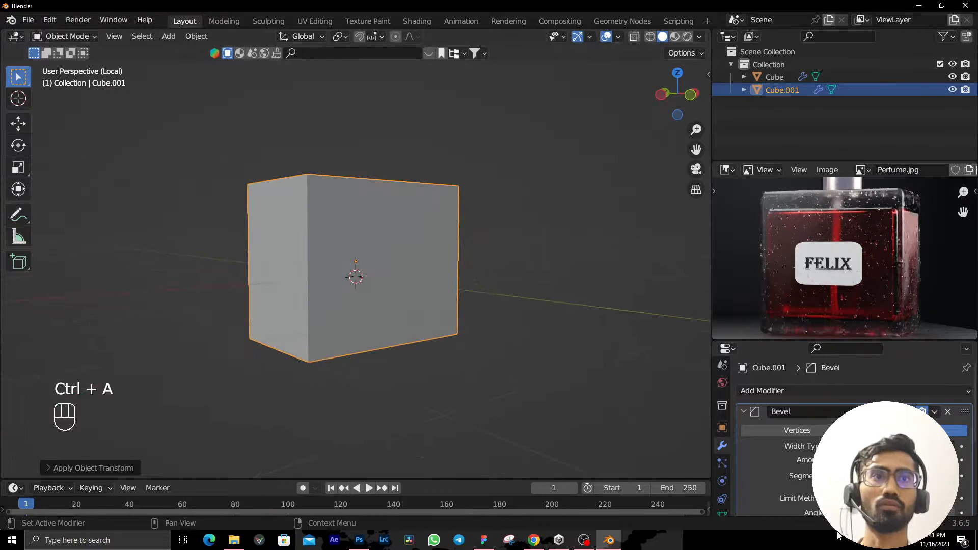
pyautogui.scroll(-4, 782, 456)
pyautogui.scroll(-2, 789, 451)
pyautogui.scroll(6, 789, 450)
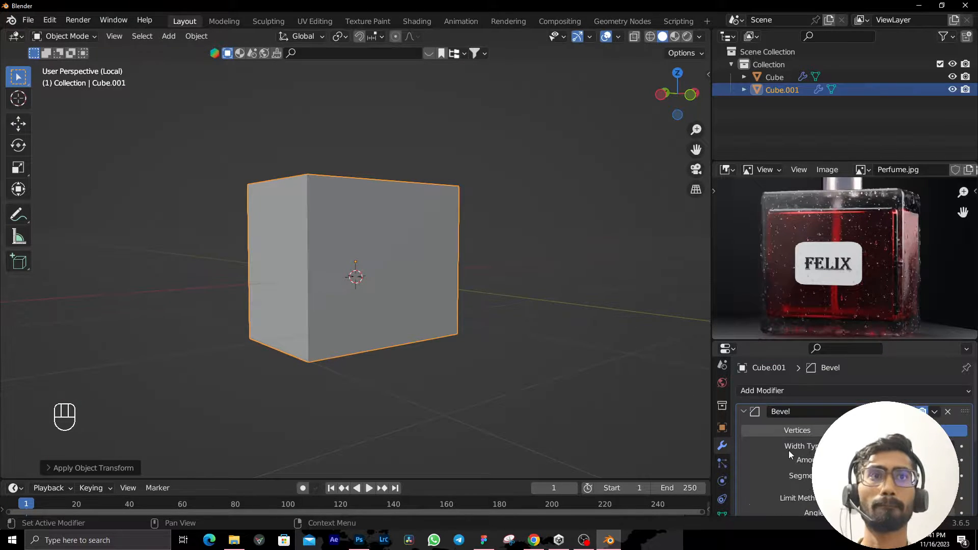
# Merge all of the inner box's vertices by distance and check the bevel in Object Mode.
pyautogui.moveTo(388, 367); pyautogui.dragTo(415, 366, button='middle')
pyautogui.press('Tab')
pyautogui.press('a')
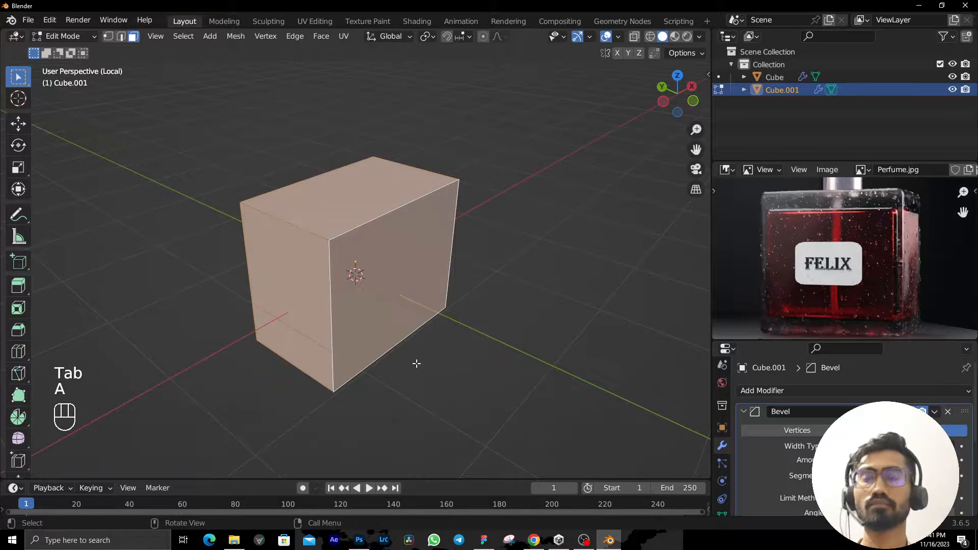
pyautogui.press('m')
pyautogui.click(410, 410)
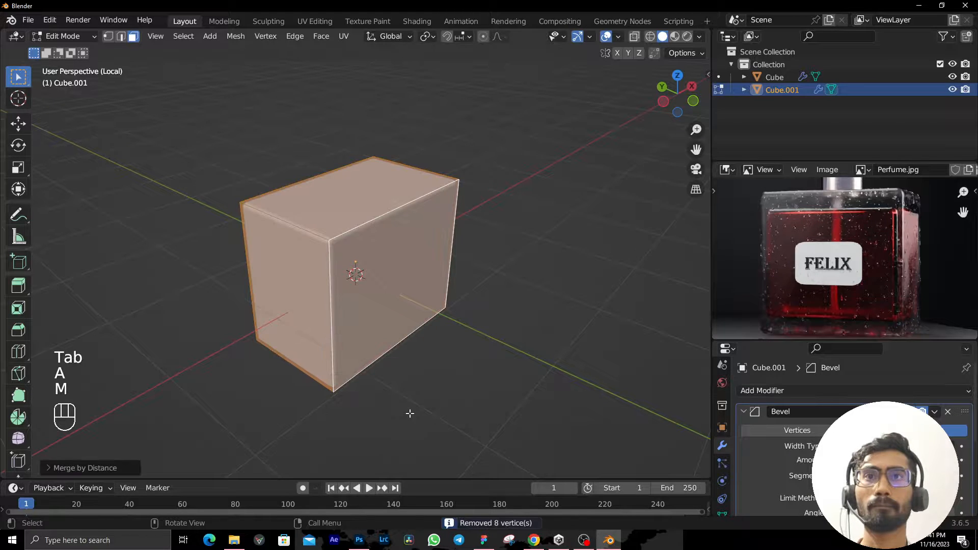
pyautogui.press('Tab')
pyautogui.moveTo(480, 357); pyautogui.dragTo(417, 343, button='middle')
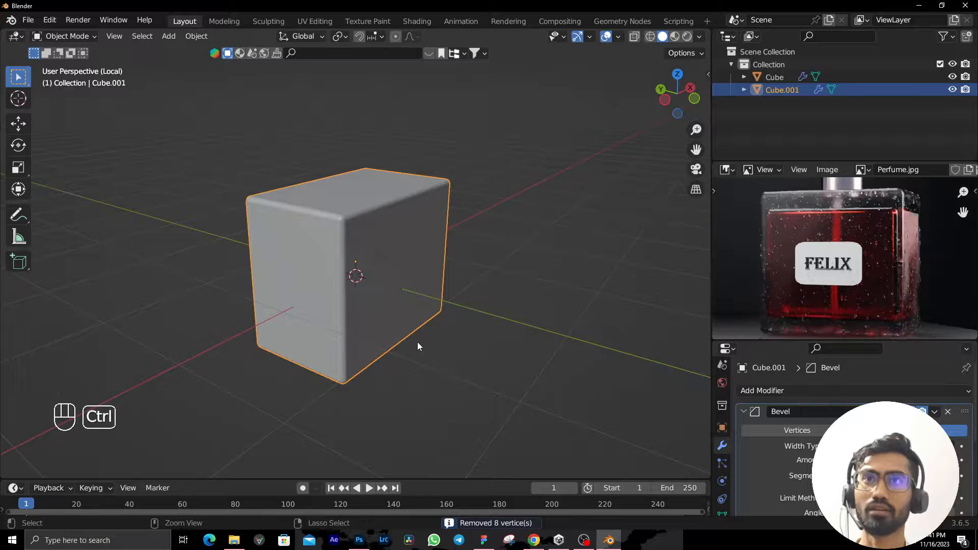
# Undo the merge by distance and inspect the inner box's sharp edges in Object Mode.
pyautogui.hotkey('ctrl', 'z')
pyautogui.hotkey('ctrl', 'z')
pyautogui.press('Tab')
pyautogui.moveTo(417, 341); pyautogui.dragTo(188, 299, button='middle')
pyautogui.moveTo(463, 308); pyautogui.dragTo(321, 260, button='middle')
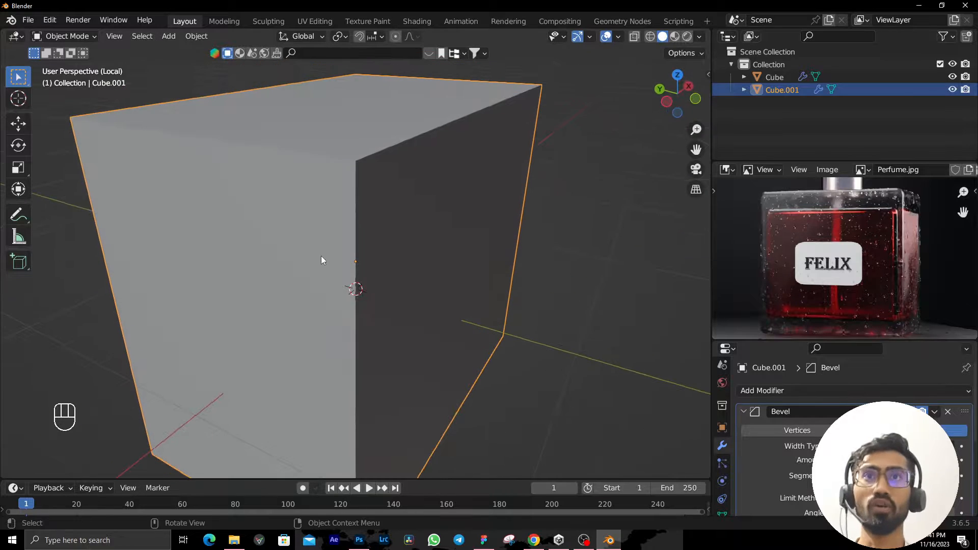
# Try moving the inner box's front face in Edit Mode to test its connections, then cancel the move.
pyautogui.moveTo(521, 275); pyautogui.dragTo(511, 318, button='middle')
pyautogui.press('Tab')
pyautogui.moveTo(409, 297); pyautogui.dragTo(408, 295, button='middle')
pyautogui.click(375, 261)
pyautogui.moveTo(375, 261); pyautogui.dragTo(376, 265, button='middle')
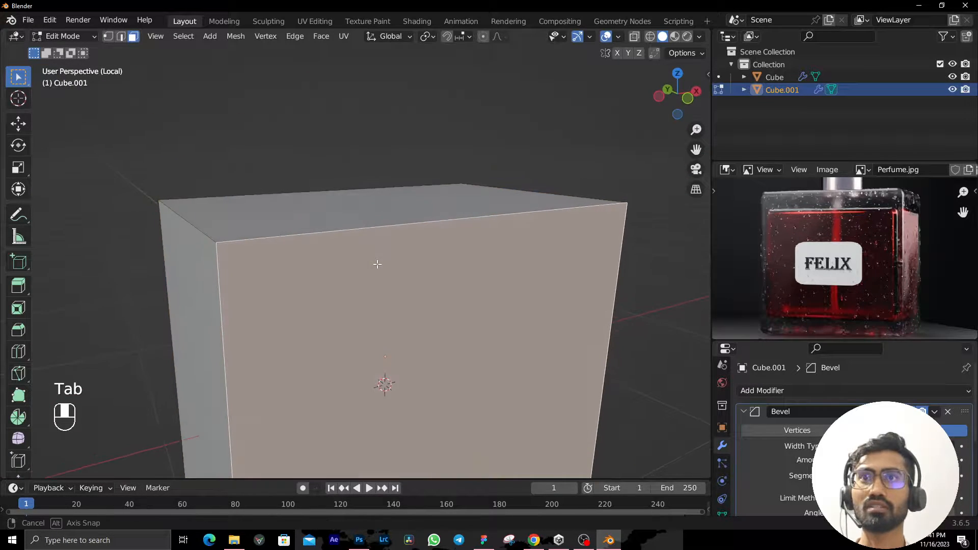
pyautogui.press('g')
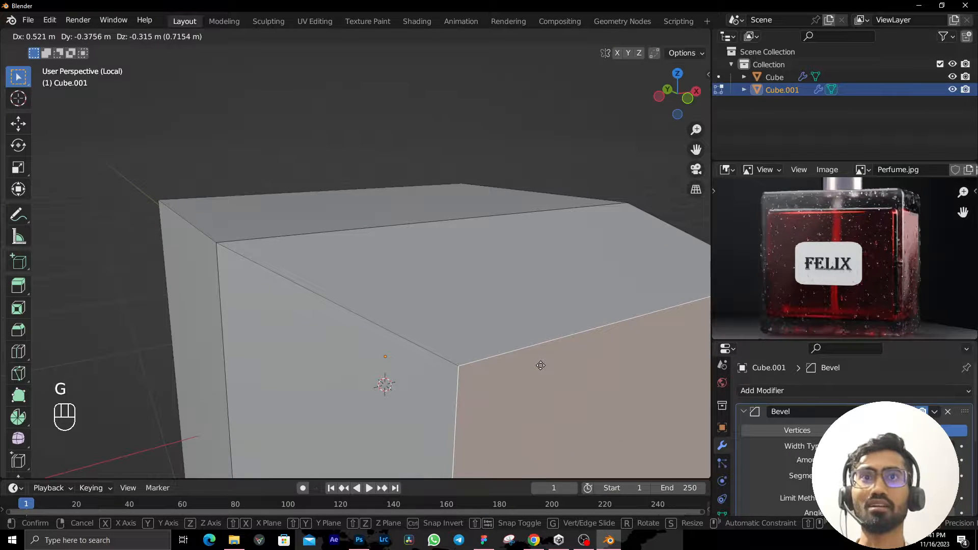
pyautogui.rightClick(541, 365)
# Try moving other faces around the inner box to compare their connections, cancelling each move.
pyautogui.moveTo(541, 364); pyautogui.dragTo(501, 282, button='middle')
pyautogui.click(430, 259)
pyautogui.press('g')
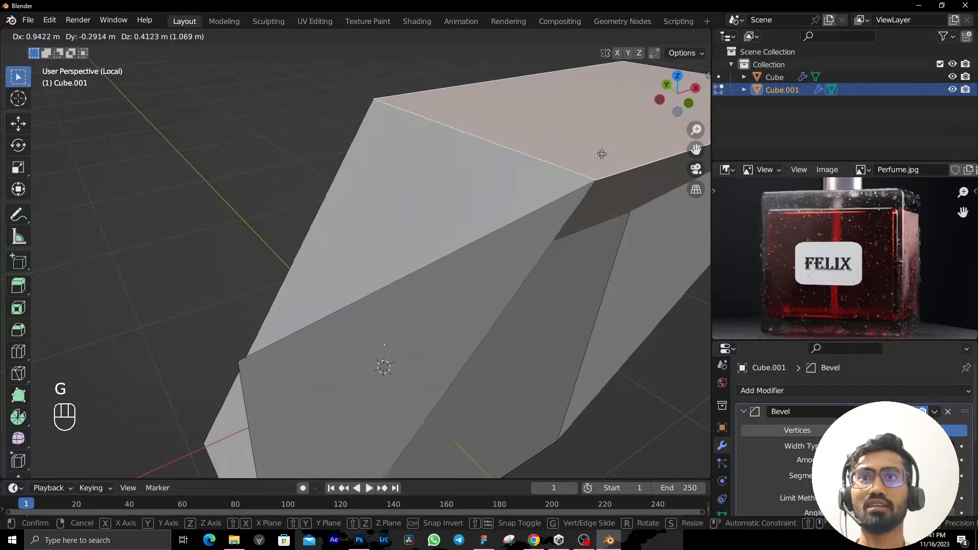
pyautogui.rightClick(198, 220)
pyautogui.click(129, 334)
pyautogui.moveTo(310, 322); pyautogui.dragTo(371, 293, button='middle')
pyautogui.click(370, 294)
pyautogui.press('g')
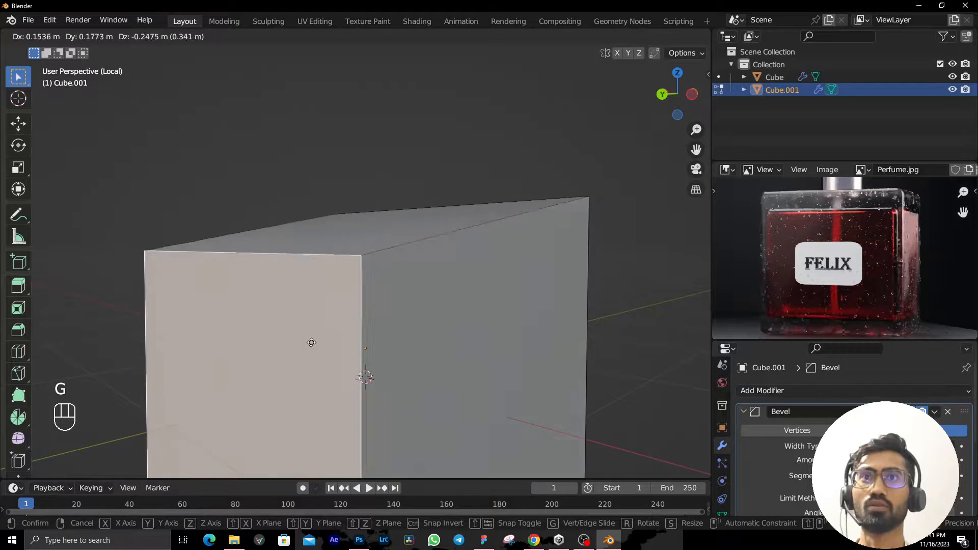
pyautogui.rightClick(253, 339)
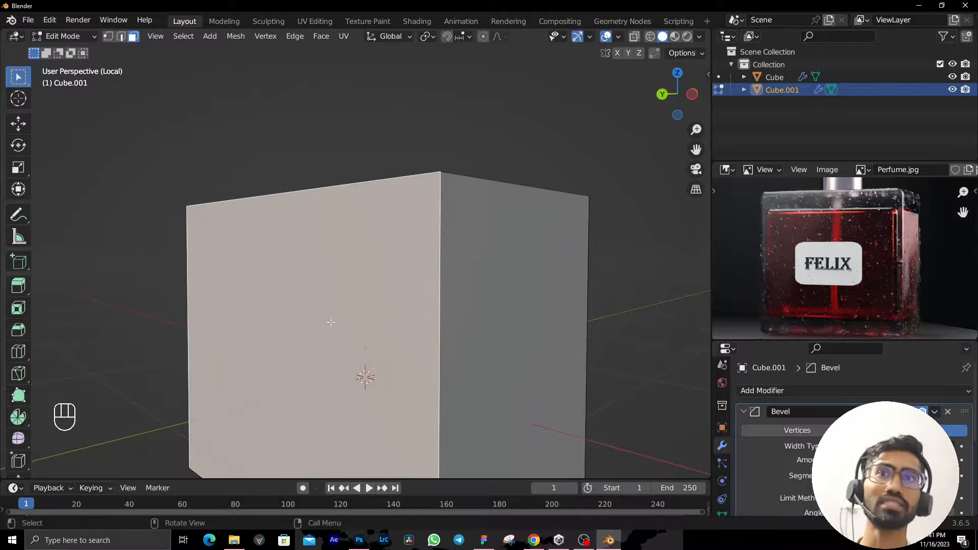
# Select another large face of the inner box and test moving it, cancelling the move.
pyautogui.moveTo(331, 322); pyautogui.dragTo(220, 356, button='middle')
pyautogui.click(488, 340)
pyautogui.scroll(-5, 490, 341)
pyautogui.moveTo(490, 340); pyautogui.dragTo(437, 339, button='middle')
pyautogui.press('g')
pyautogui.rightClick(490, 345)
# Merge all of the inner box's vertices by distance in vertex mode and return to Object Mode.
pyautogui.scroll(3, 389, 358)
pyautogui.press('1')
pyautogui.scroll(2, 437, 339)
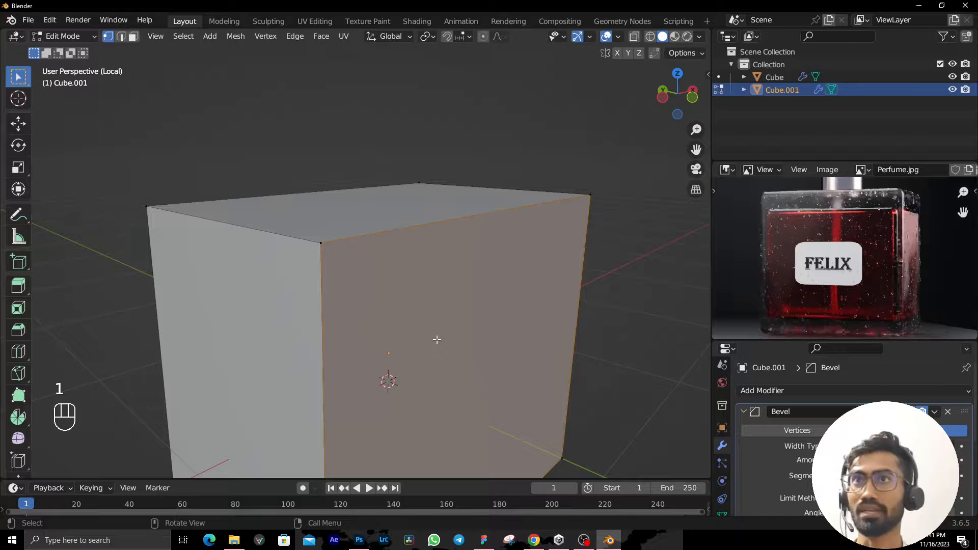
pyautogui.scroll(-3, 438, 339)
pyautogui.press('a')
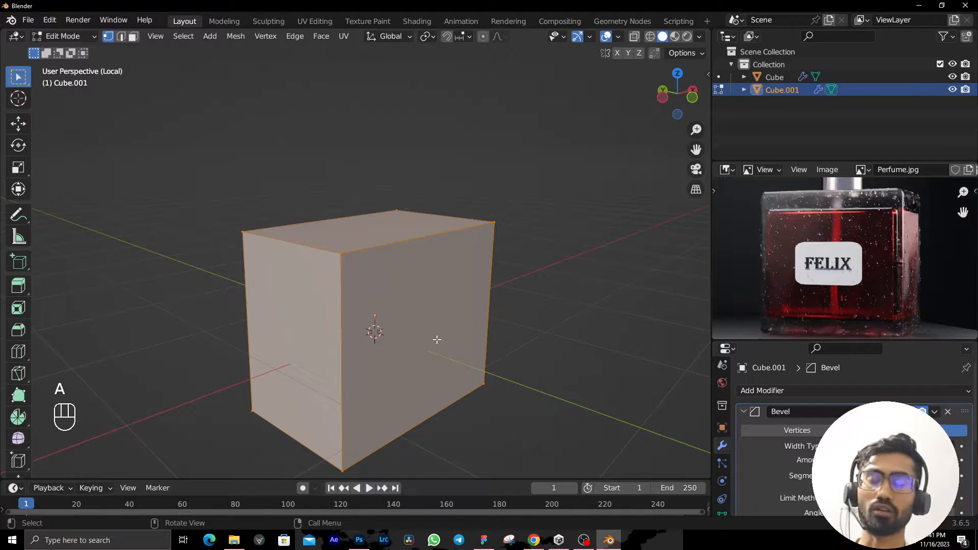
pyautogui.press('m')
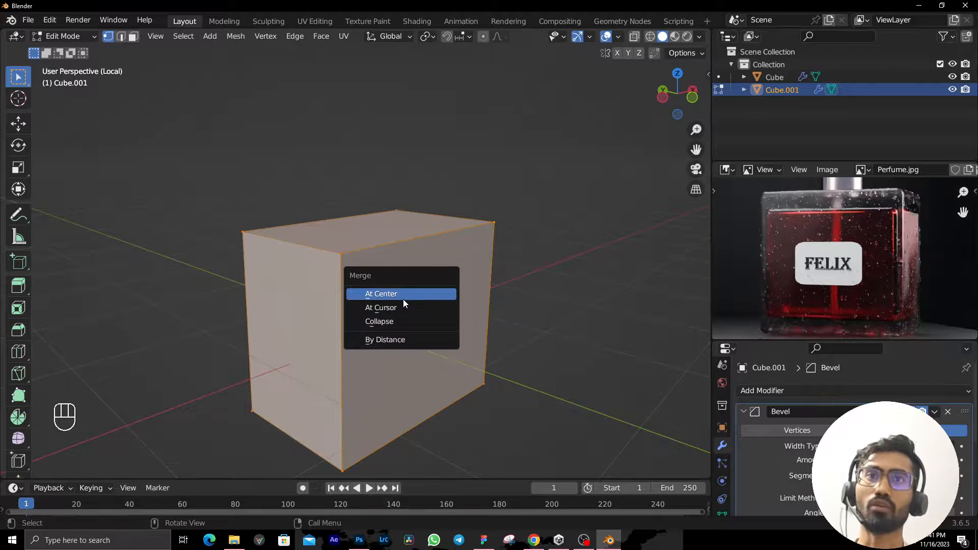
pyautogui.click(396, 341)
pyautogui.moveTo(395, 340); pyautogui.dragTo(637, 334, button='middle')
pyautogui.press('Tab')
# Switch to the browser to check the Pinterest perfume bottle reference, then return to Blender.
pyautogui.moveTo(406, 312); pyautogui.dragTo(123, 283, button='middle')
pyautogui.hotkey('alt', 'Tab')
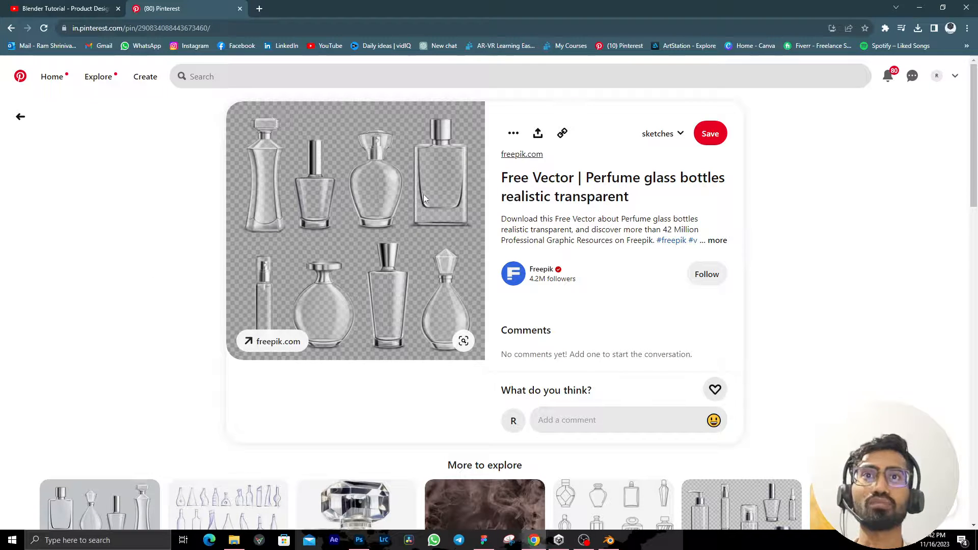
pyautogui.hotkey('alt', 'Tab')
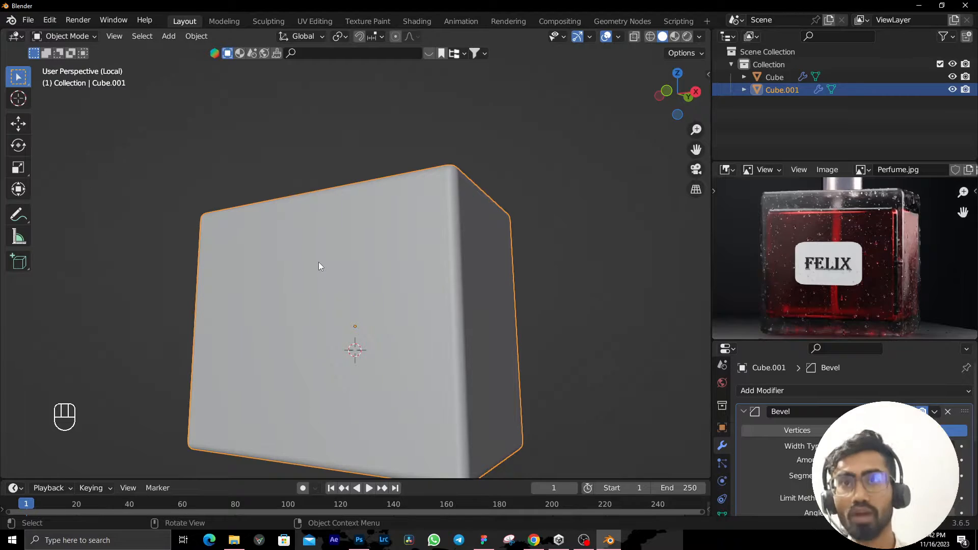
# Edit the inner box in front wireframe view with edge selection active and pick its lower edges.
pyautogui.press('KP_1')
pyautogui.keyDown('shift'); pyautogui.moveTo(328, 360); pyautogui.dragTo(362, 263, button='middle'); pyautogui.keyUp('shift')
pyautogui.press('Tab')
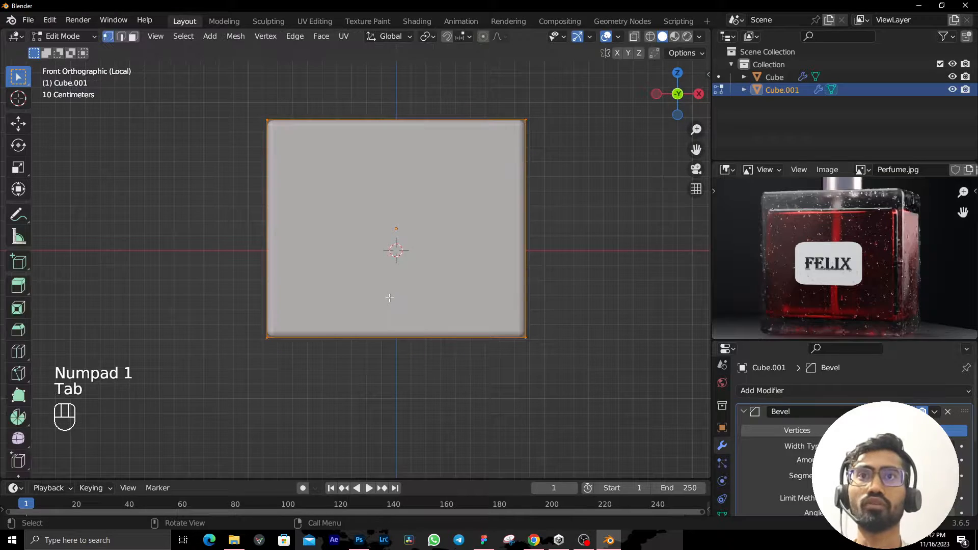
pyautogui.hotkey('shift', 'z')
pyautogui.press('1')
pyautogui.press('2')
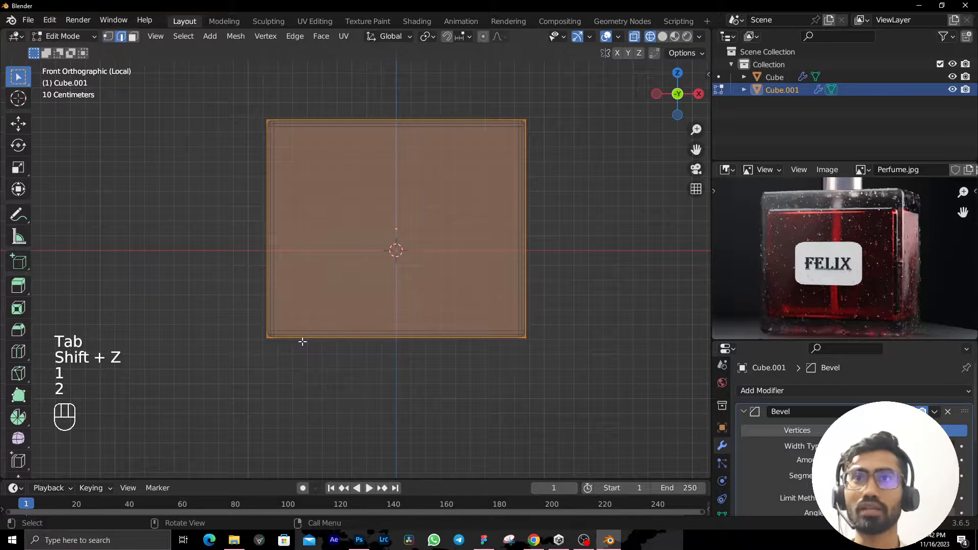
pyautogui.click(224, 286)
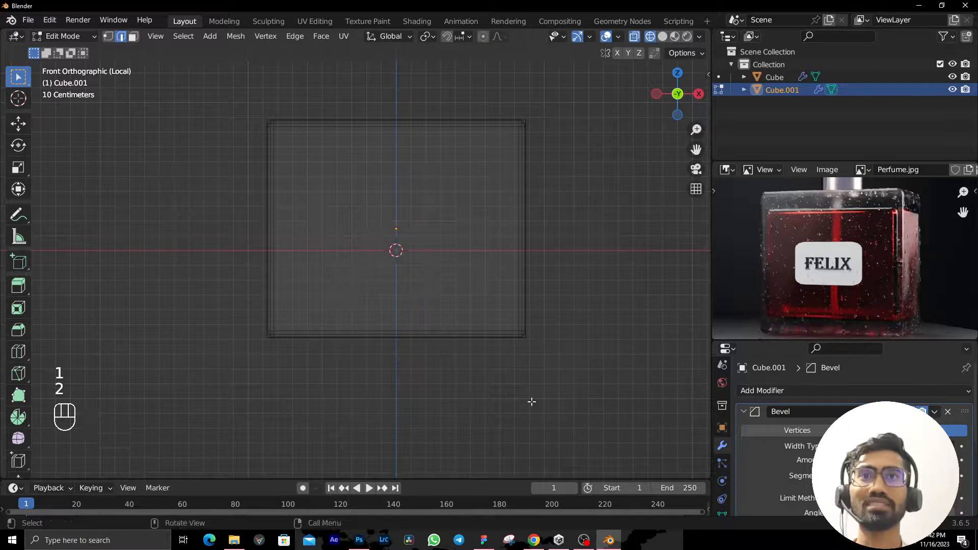
# Try selecting the inner box's bottom and side outline edges from the front wireframe view.
pyautogui.hotkey('shift', 'z')
pyautogui.moveTo(531, 400)
pyautogui.mouseDown(button='middle')
pyautogui.moveTo(493, 370)
pyautogui.moveTo(421, 430)
pyautogui.moveTo(382, 434)
pyautogui.mouseUp(button='middle')
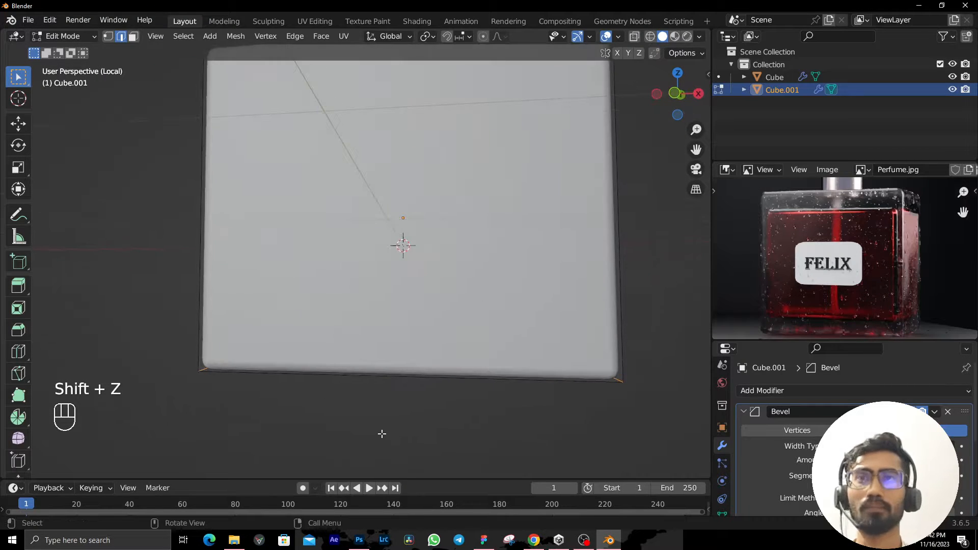
pyautogui.press('KP_0')
pyautogui.press('KP_1')
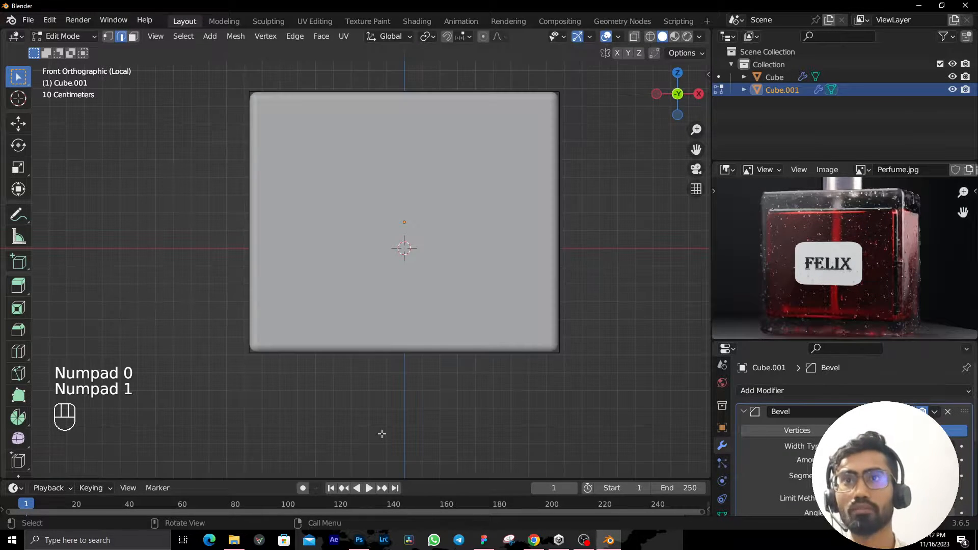
pyautogui.hotkey('shift', 'z')
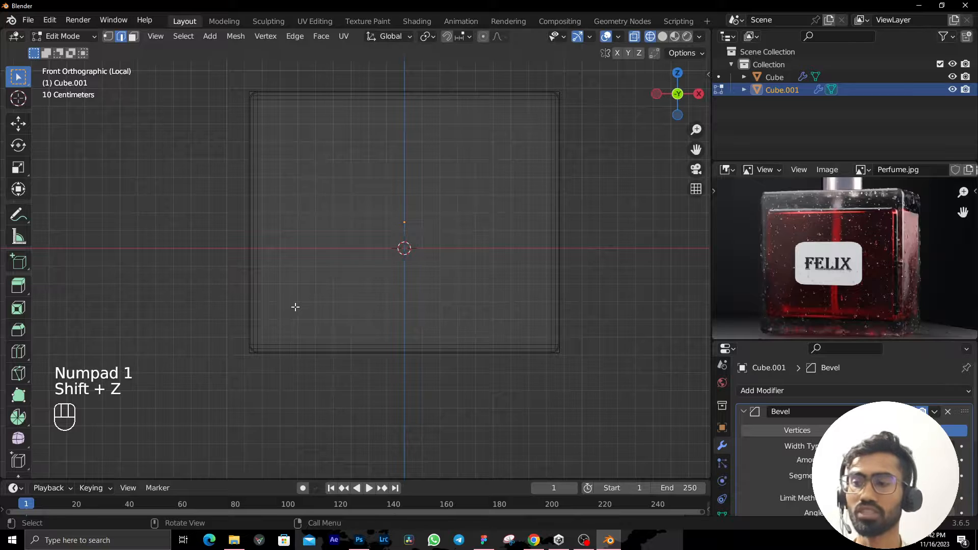
pyautogui.keyDown('shift'); pyautogui.click(336, 354); pyautogui.keyUp('shift')
pyautogui.keyDown('shift'); pyautogui.click(250, 247); pyautogui.keyUp('shift')
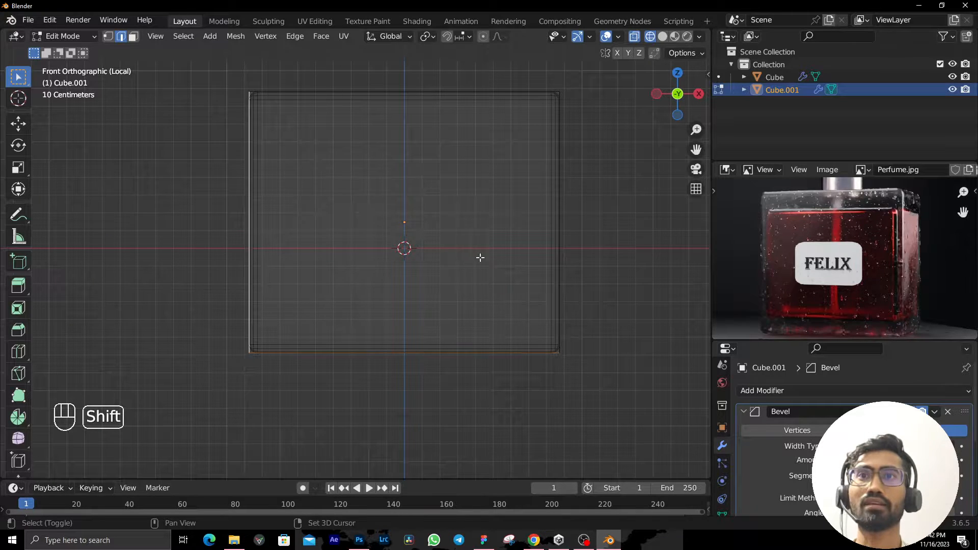
# Select the two front-to-back edges at the inner box's bottom corners and show them in front wireframe view.
pyautogui.hotkey('shift', 'z')
pyautogui.moveTo(444, 155)
pyautogui.mouseDown(button='middle')
pyautogui.moveTo(391, 233)
pyautogui.moveTo(395, 188)
pyautogui.mouseUp(button='middle')
pyautogui.moveTo(353, 281); pyautogui.dragTo(347, 336, button='middle')
pyautogui.keyDown('shift'); pyautogui.click(605, 276); pyautogui.keyUp('shift')
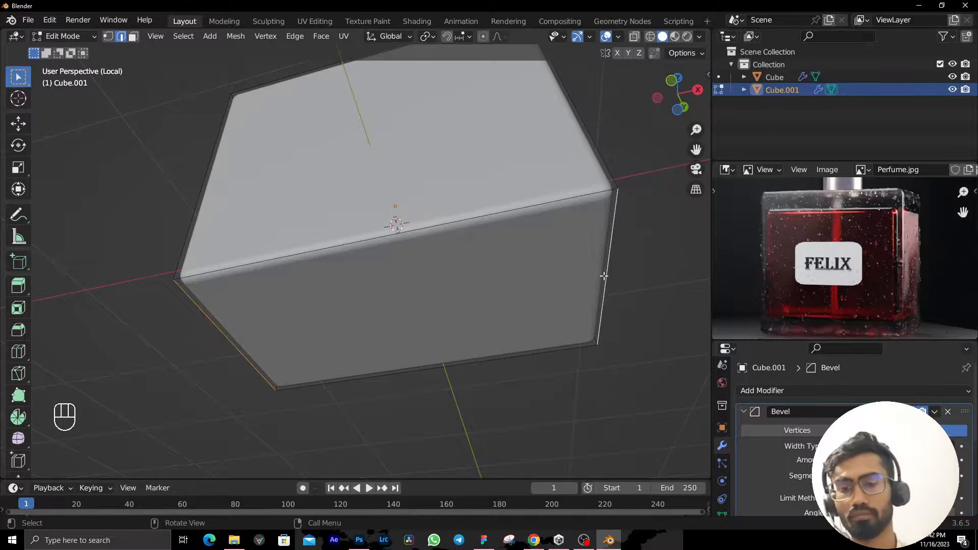
pyautogui.press('KP_1')
pyautogui.hotkey('shift', 'z')
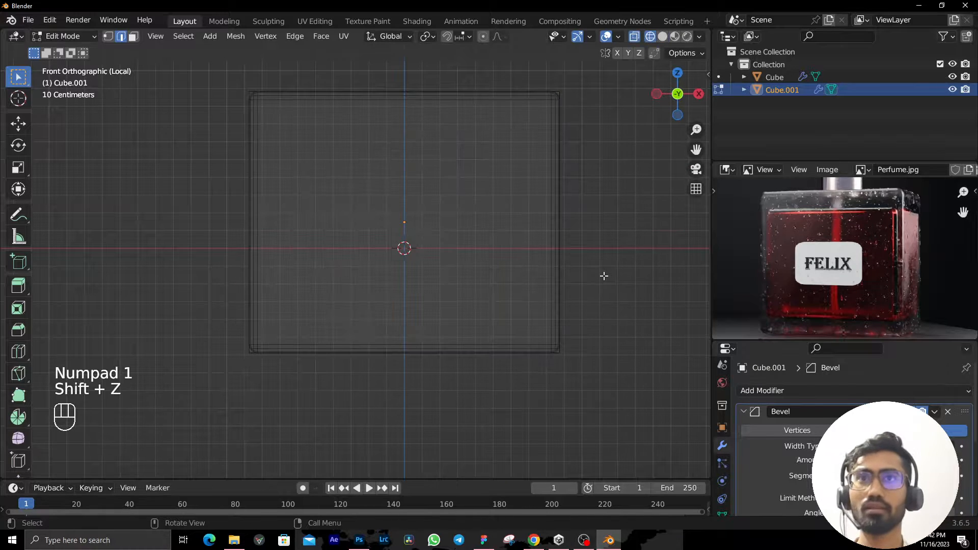
# Bevel the two bottom edges of the inner box by about 0.186 m with 5 segments.
pyautogui.scroll(-2, 537, 302)
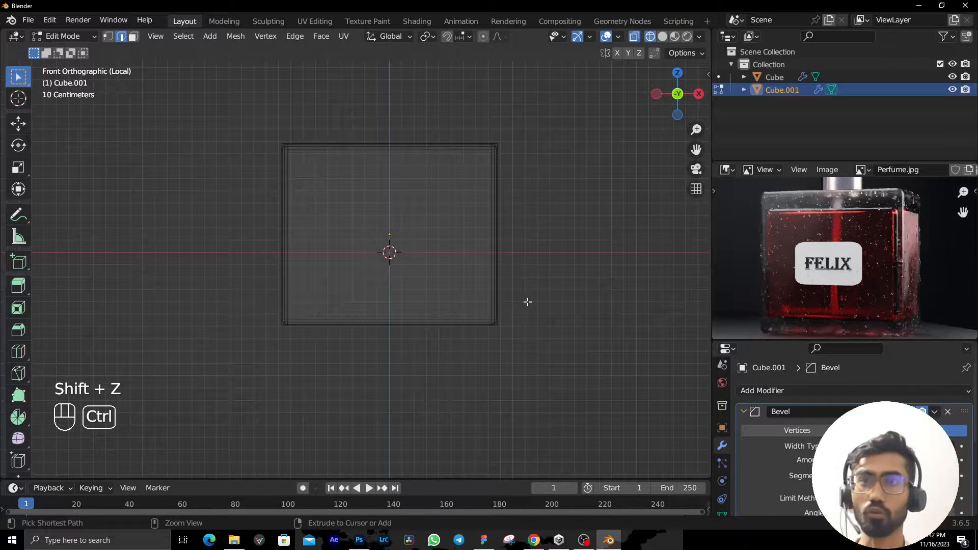
pyautogui.hotkey('ctrl', 'b')
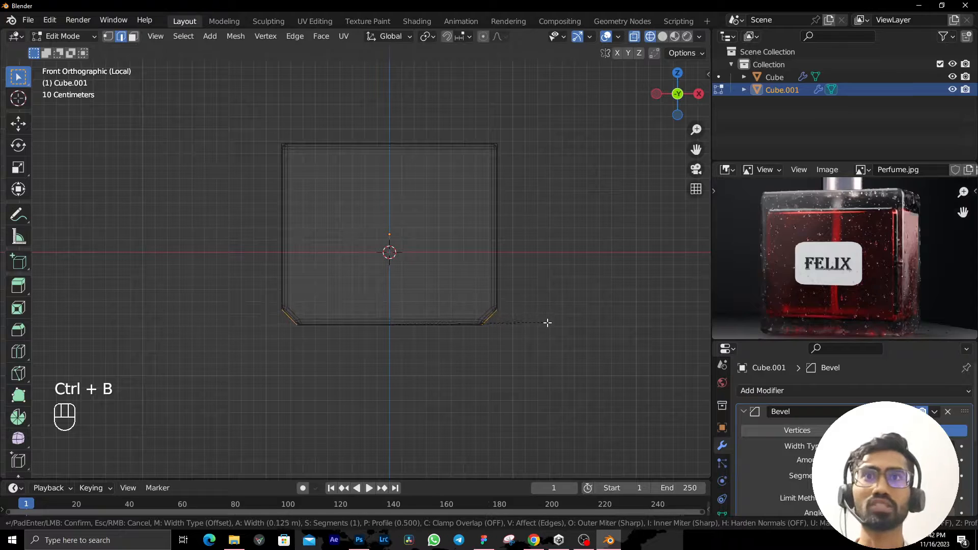
pyautogui.scroll(4, 552, 336)
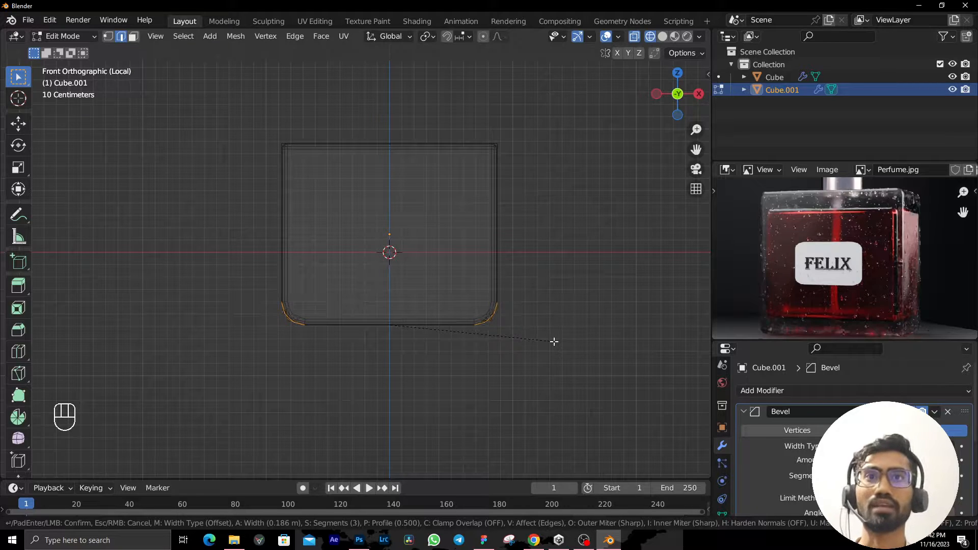
pyautogui.scroll(-2, 554, 342)
pyautogui.scroll(1, 555, 342)
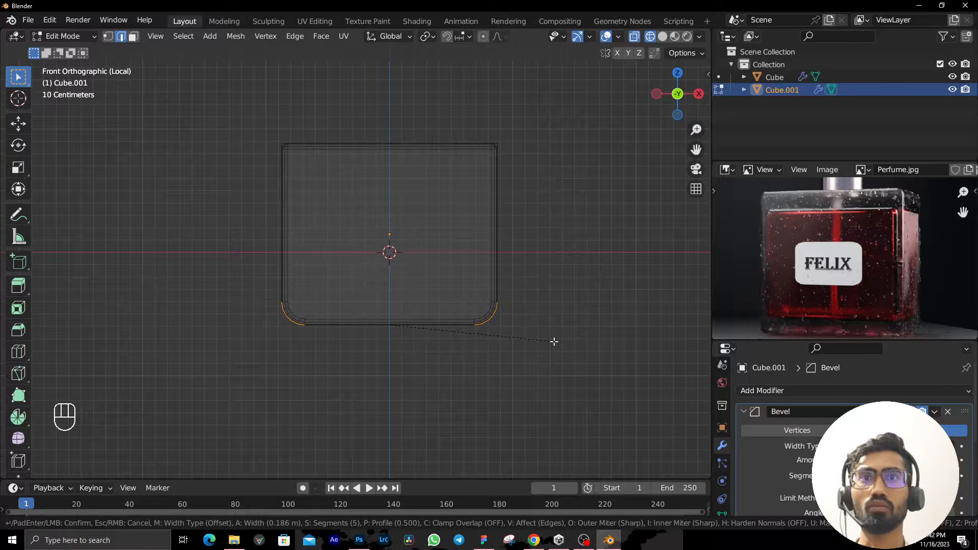
pyautogui.click(554, 342)
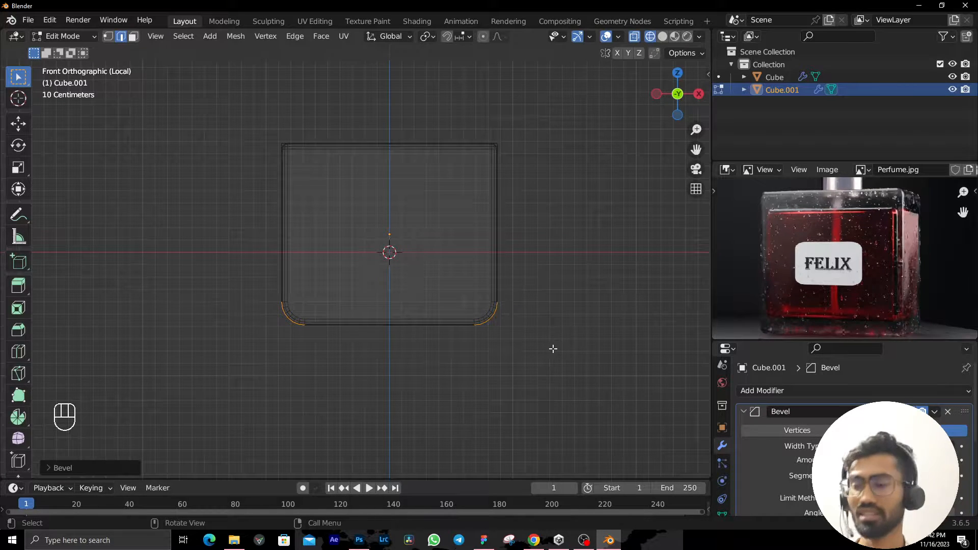
# Scale the beveled bottom corners to about 0.9 along X to taper the inner box, and return to solid Object Mode.
pyautogui.press('s')
pyautogui.press('x')
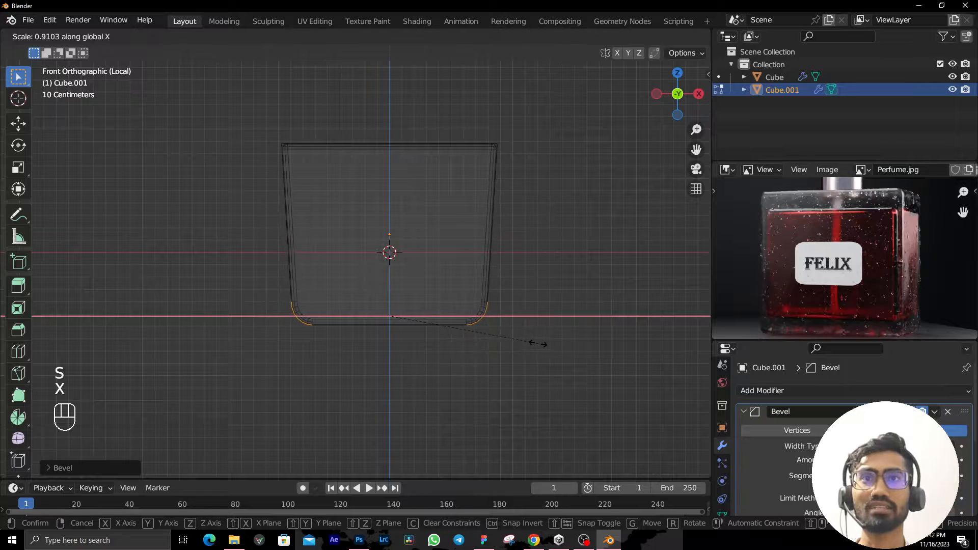
pyautogui.click(534, 344)
pyautogui.hotkey('shift', 'z')
pyautogui.press('Tab')
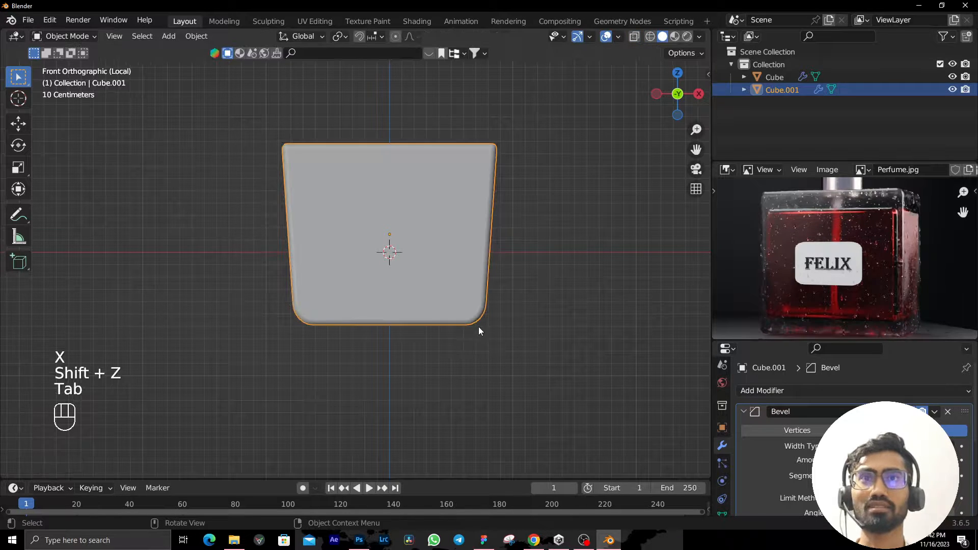
# Merge all of the tapered inner box's vertices by distance and return to Object Mode.
pyautogui.moveTo(478, 327)
pyautogui.mouseDown(button='middle')
pyautogui.moveTo(579, 284)
pyautogui.moveTo(630, 337)
pyautogui.moveTo(644, 402)
pyautogui.moveTo(420, 290)
pyautogui.moveTo(500, 225)
pyautogui.moveTo(490, 274)
pyautogui.moveTo(460, 298)
pyautogui.mouseUp(button='middle')
pyautogui.scroll(3, 490, 274)
pyautogui.scroll(1, 461, 298)
pyautogui.press('Tab')
pyautogui.moveTo(527, 308); pyautogui.dragTo(508, 322, button='middle')
pyautogui.press('1')
pyautogui.press('a')
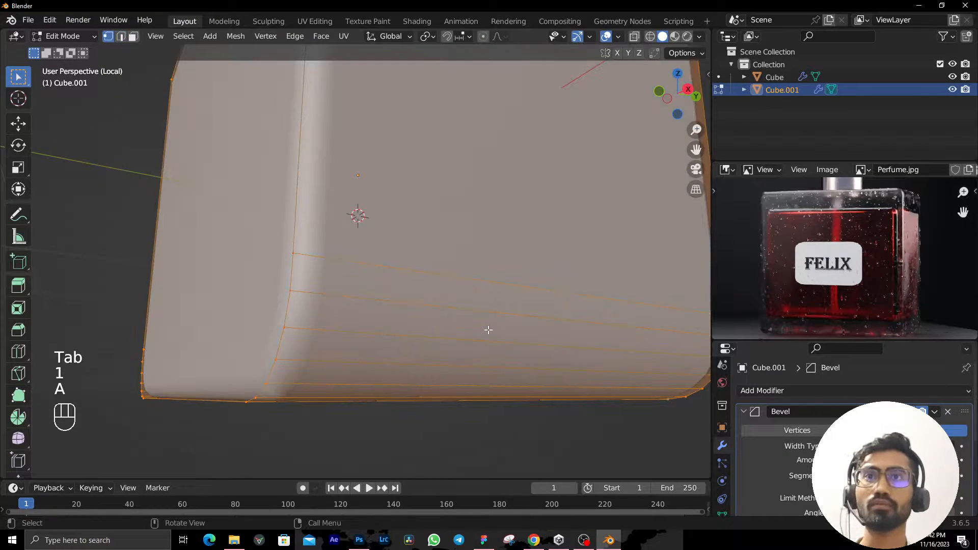
pyautogui.press('m')
pyautogui.click(482, 329)
pyautogui.press('Tab')
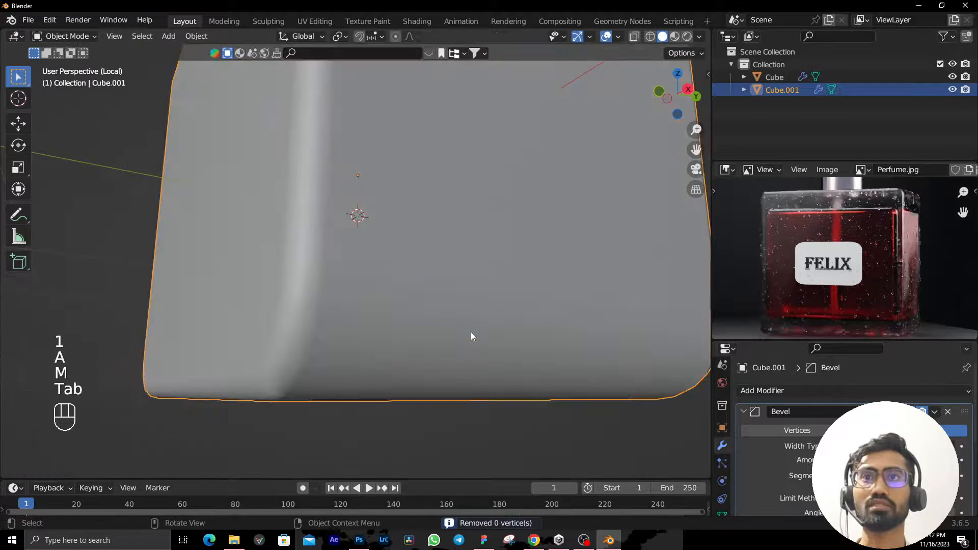
# Inspect the rounded underside of the inner box, deselect it and leave local view to show both boxes in front wireframe.
pyautogui.moveTo(471, 331)
pyautogui.mouseDown(button='middle')
pyautogui.moveTo(501, 307)
pyautogui.moveTo(515, 309)
pyautogui.moveTo(467, 339)
pyautogui.mouseUp(button='middle')
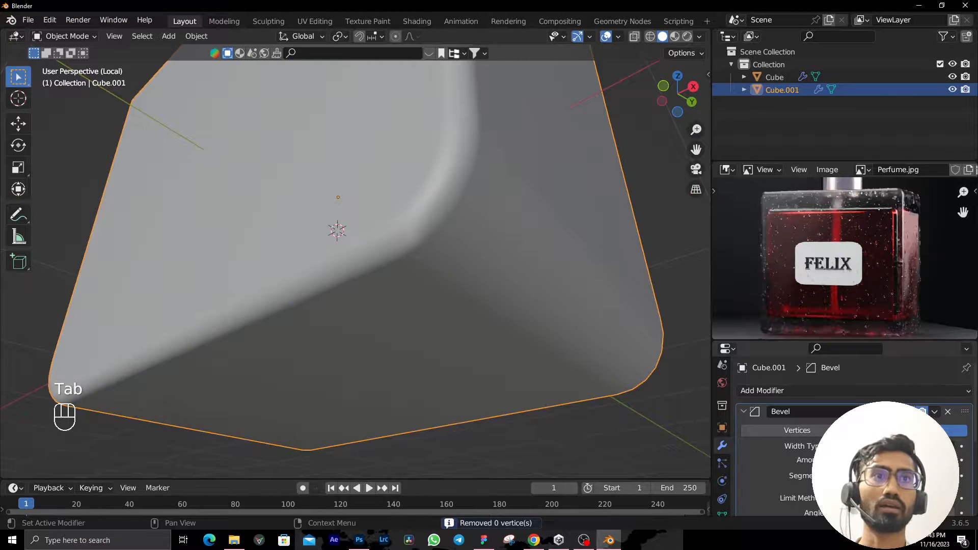
pyautogui.keyDown('shift'); pyautogui.moveTo(917, 461); pyautogui.dragTo(881, 460); pyautogui.keyUp('shift')
pyautogui.scroll(-5, 458, 347)
pyautogui.moveTo(448, 345); pyautogui.dragTo(546, 304, button='middle')
pyautogui.click(387, 338)
pyautogui.press('/')
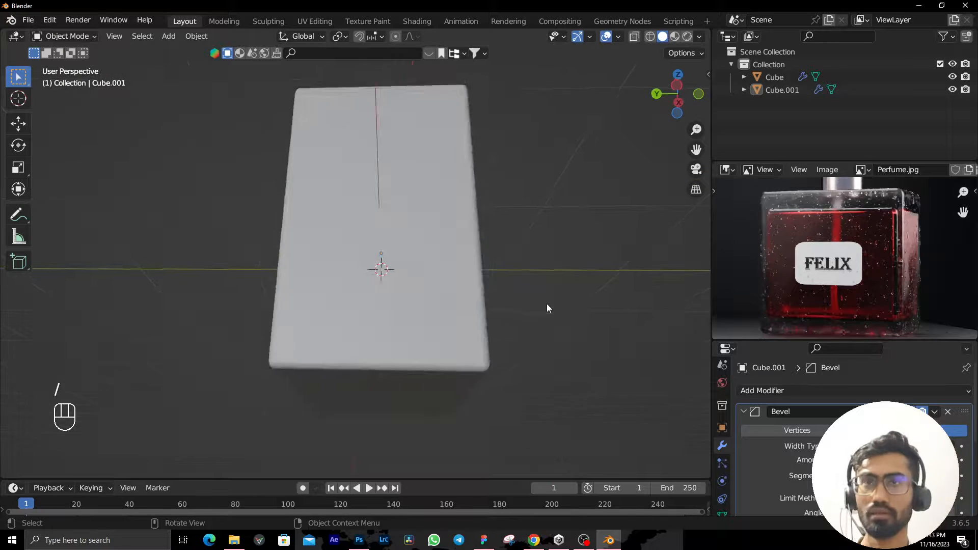
pyautogui.press('KP_1')
pyautogui.hotkey('shift', 'z')
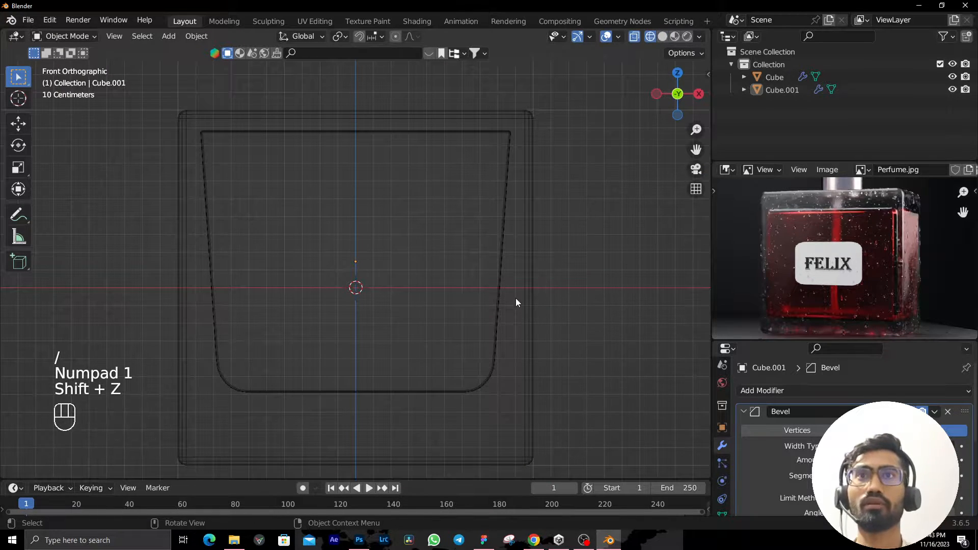
# Compare the bottle with the reference image, focus the reference on the cap and neck, and restore solid shading.
pyautogui.scroll(-3, 516, 298)
pyautogui.keyDown('shift'); pyautogui.moveTo(516, 298); pyautogui.dragTo(523, 267, button='middle'); pyautogui.keyUp('shift')
pyautogui.scroll(-1, 931, 237)
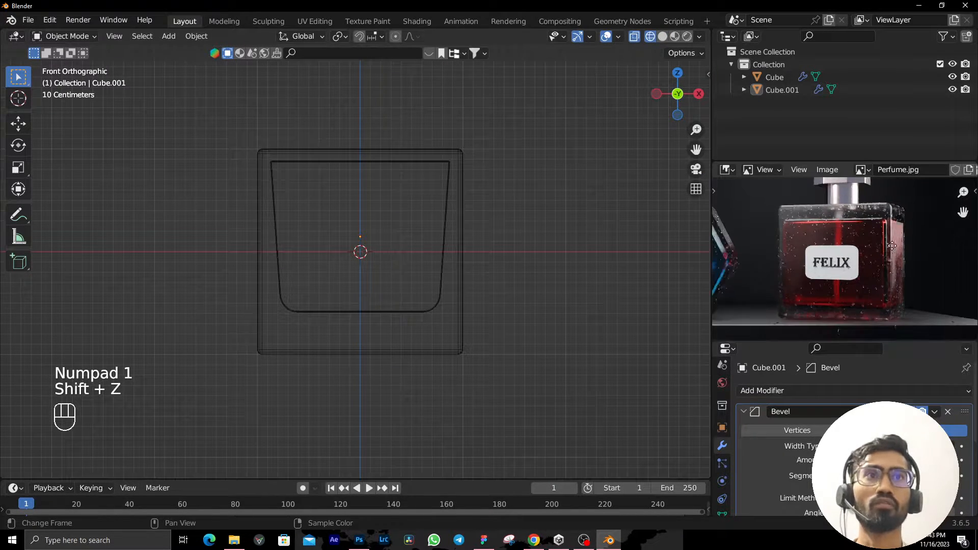
pyautogui.moveTo(880, 239); pyautogui.dragTo(875, 294, button='middle')
pyautogui.scroll(2, 875, 268)
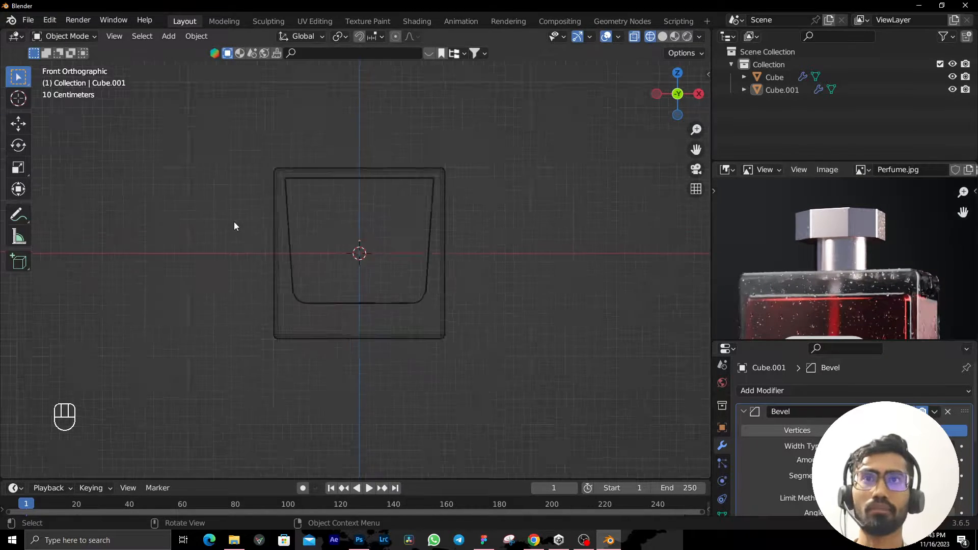
pyautogui.moveTo(233, 222)
pyautogui.mouseDown(button='middle')
pyautogui.moveTo(426, 309)
pyautogui.moveTo(440, 260)
pyautogui.moveTo(418, 273)
pyautogui.moveTo(426, 210)
pyautogui.moveTo(493, 176)
pyautogui.mouseUp(button='middle')
pyautogui.hotkey('shift', 'z')
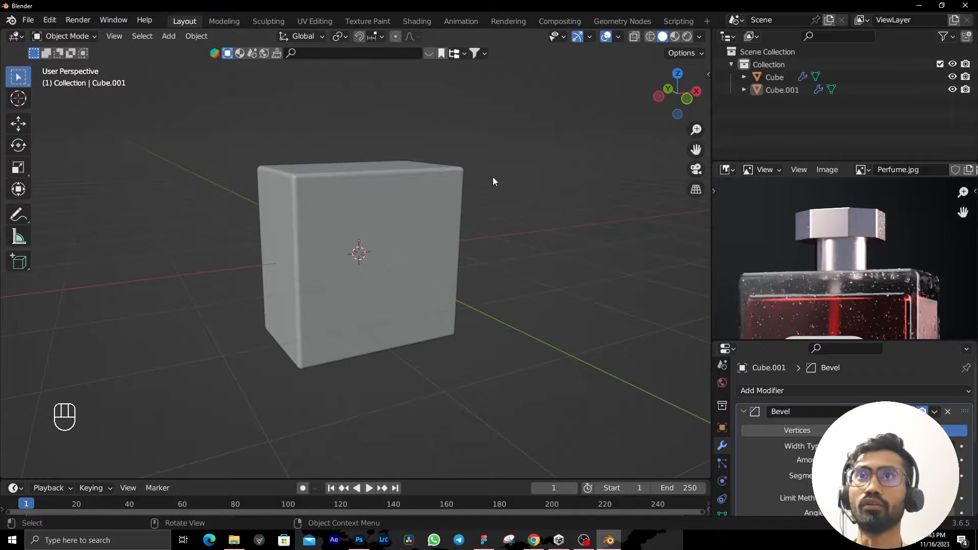
# Add a mesh circle at the bottle's centre and delete it again.
pyautogui.click(170, 36)
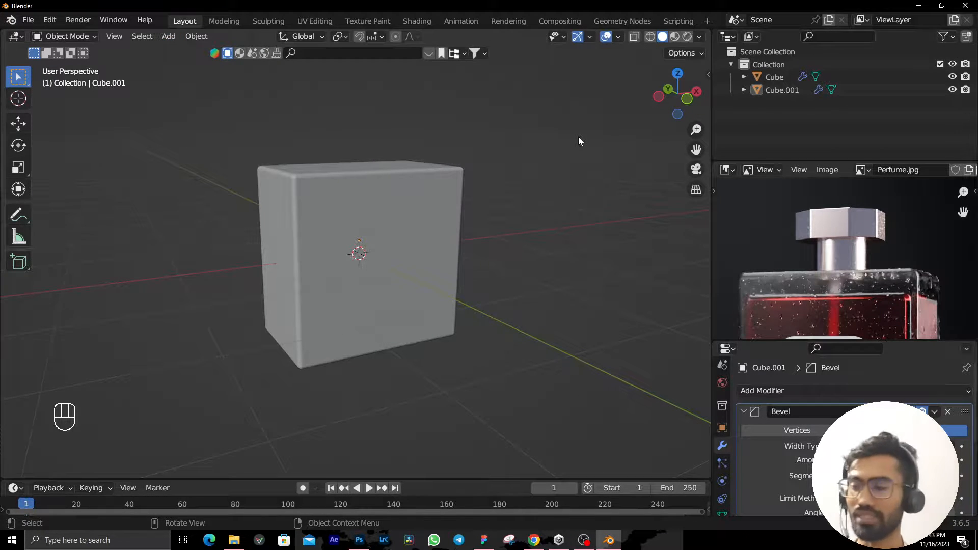
pyautogui.hotkey('shift', 'a')
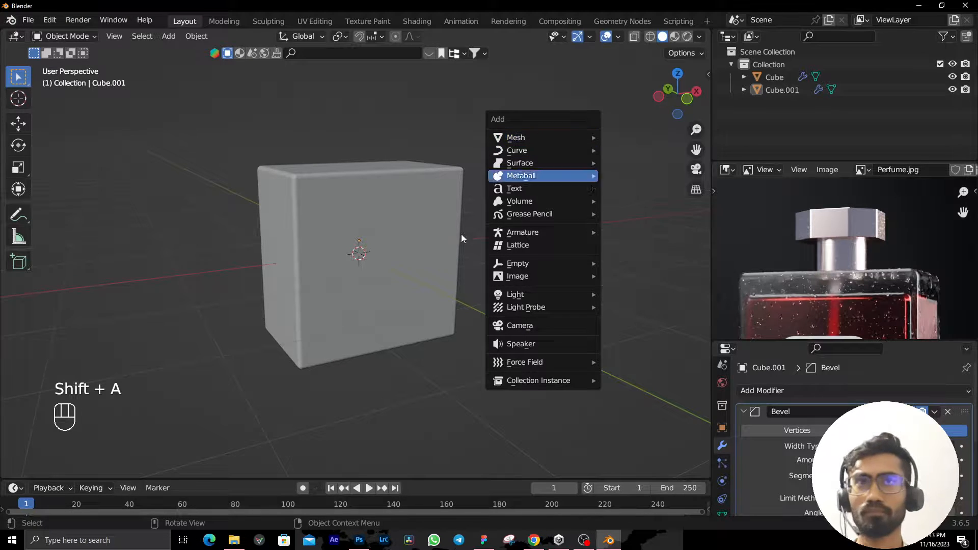
pyautogui.moveTo(544, 136)
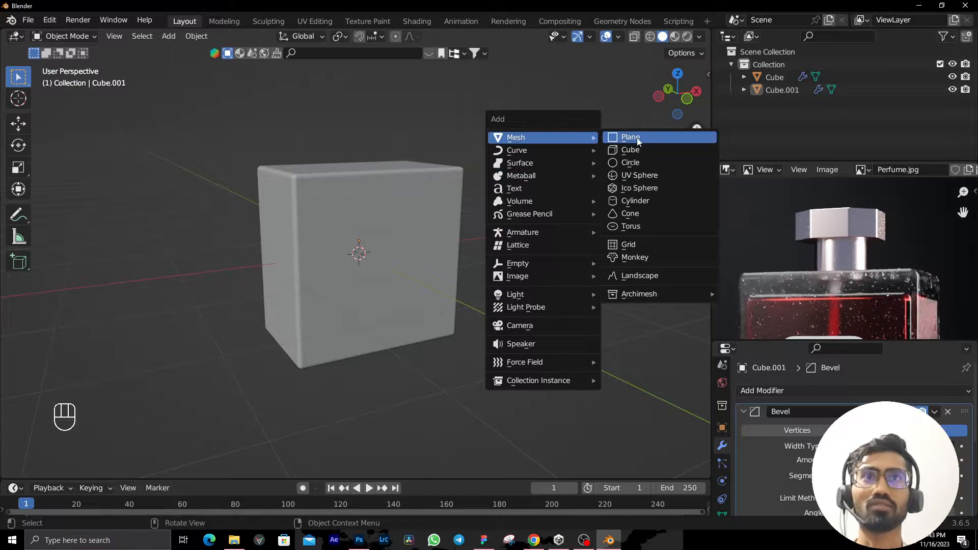
pyautogui.click(634, 166)
pyautogui.moveTo(465, 240); pyautogui.dragTo(438, 280, button='middle')
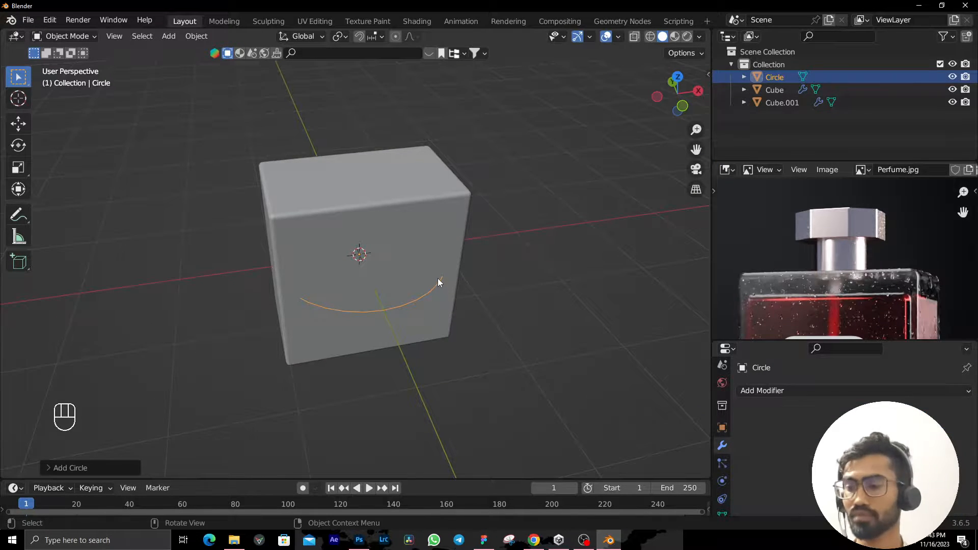
pyautogui.press('x')
pyautogui.click(437, 278)
# Add a mesh cylinder and move it about 3.9 m away from the bottle, mainly along negative X.
pyautogui.hotkey('shift', 'a')
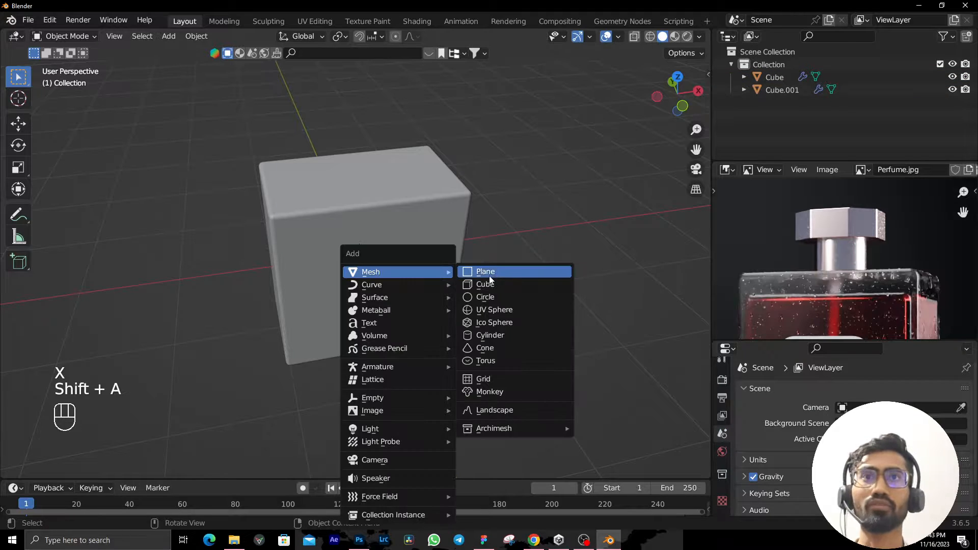
pyautogui.click(486, 336)
pyautogui.press('g')
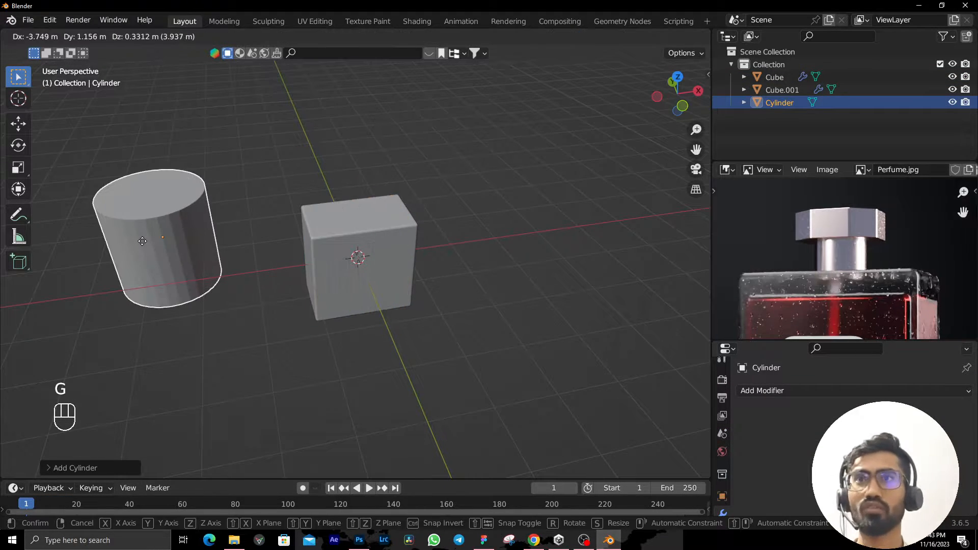
pyautogui.click(124, 249)
# Add another mesh circle, try moving it, cancel the move and delete the circle.
pyautogui.hotkey('shift', 's')
pyautogui.hotkey('shift', 'a')
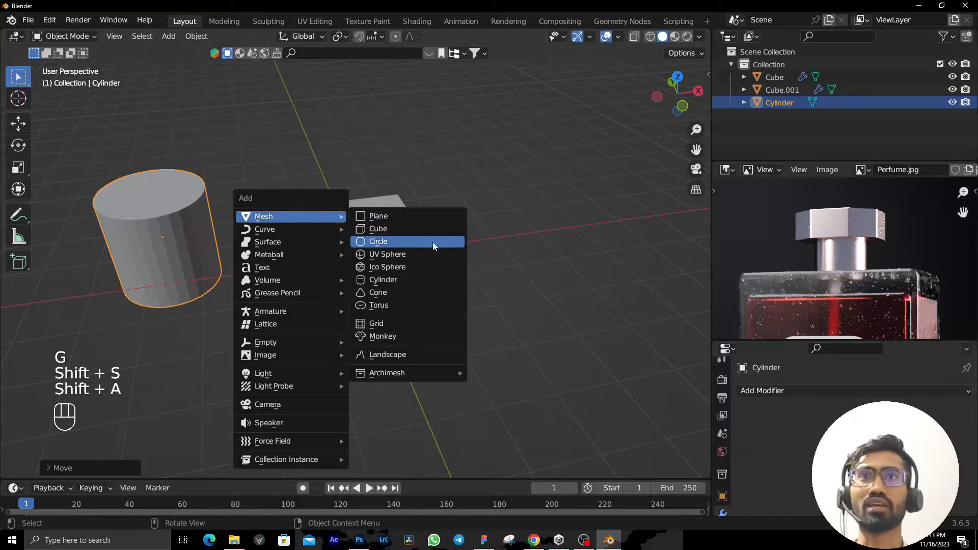
pyautogui.click(393, 243)
pyautogui.press('g')
pyautogui.rightClick(522, 239)
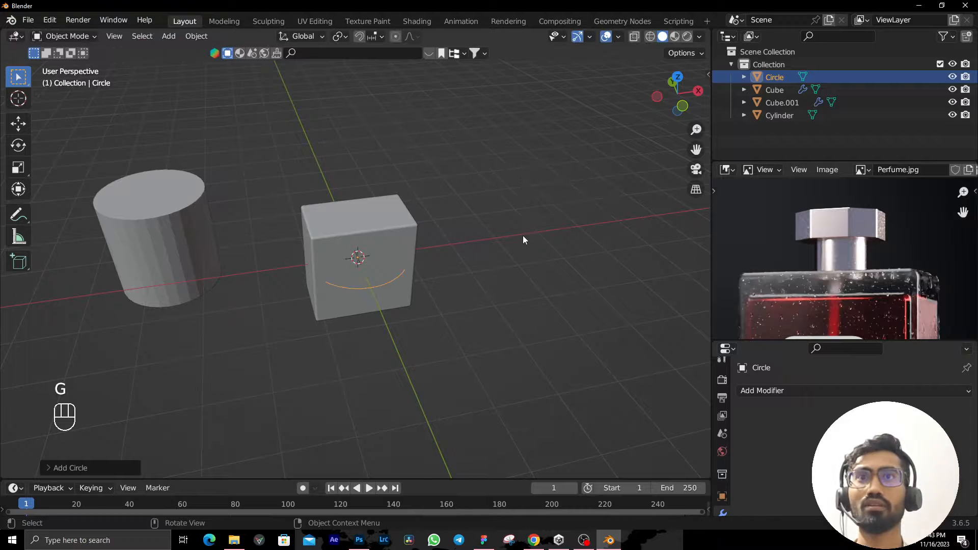
pyautogui.press('x')
pyautogui.click(489, 213)
# Select the cylinder and compare its form and position with the bottle body from several sides.
pyautogui.click(202, 225)
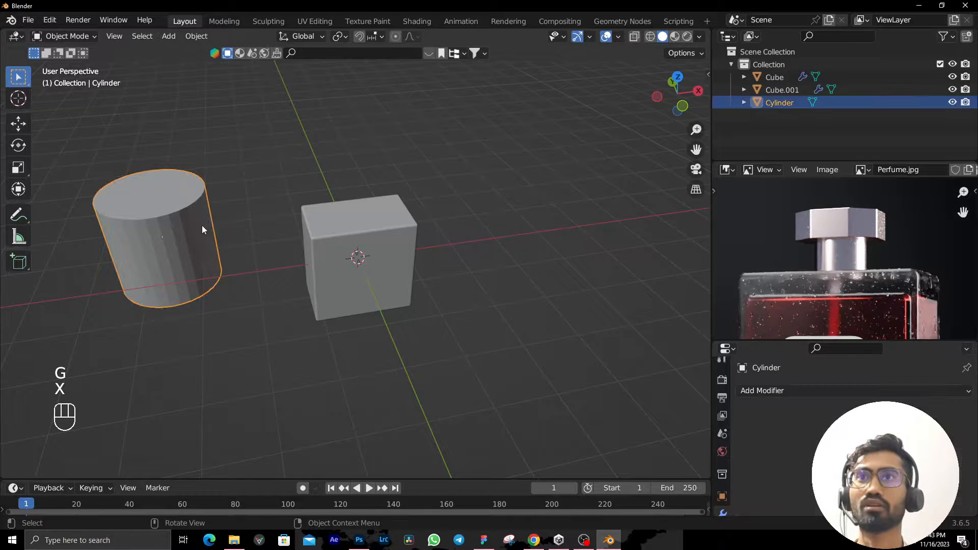
pyautogui.moveTo(201, 225)
pyautogui.mouseDown(button='middle')
pyautogui.moveTo(378, 178)
pyautogui.moveTo(259, 269)
pyautogui.moveTo(193, 240)
pyautogui.mouseUp(button='middle')
pyautogui.scroll(2, 266, 264)
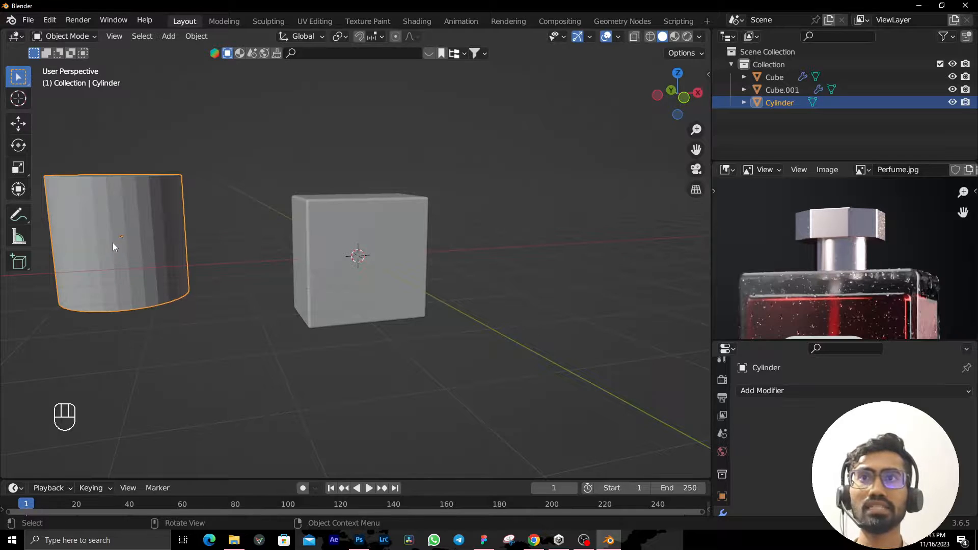
pyautogui.moveTo(169, 220); pyautogui.dragTo(256, 209, button='middle')
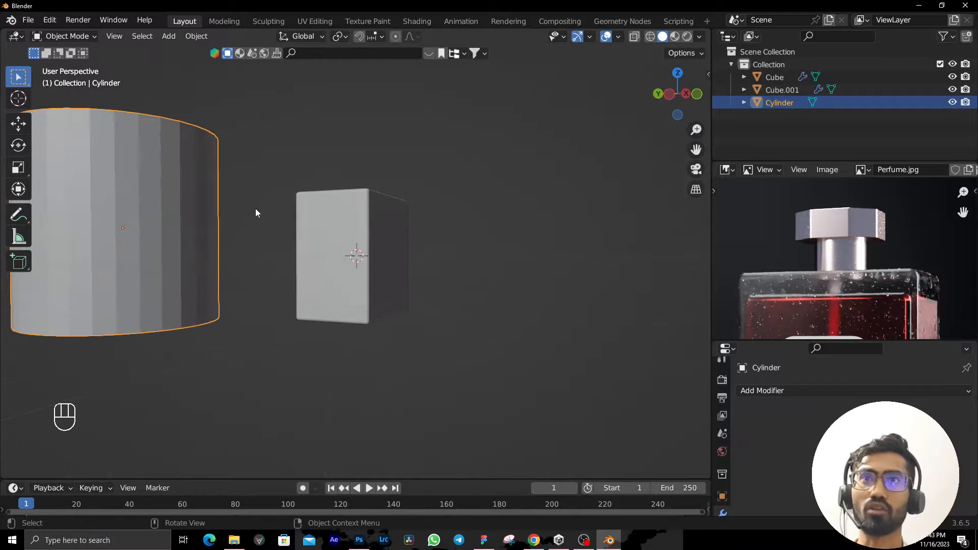
pyautogui.click(378, 242)
pyautogui.moveTo(438, 256); pyautogui.dragTo(326, 267, button='middle')
pyautogui.click(71, 249)
pyautogui.keyDown('shift'); pyautogui.moveTo(72, 253); pyautogui.dragTo(463, 323, button='middle'); pyautogui.keyUp('shift')
pyautogui.scroll(-4, 472, 289)
pyautogui.scroll(4, 470, 308)
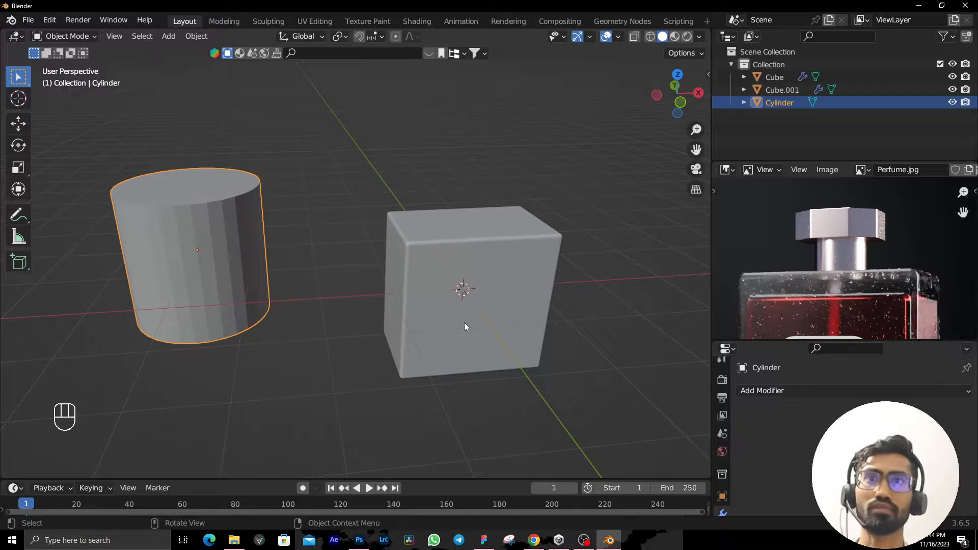
pyautogui.scroll(-2, 464, 323)
pyautogui.moveTo(208, 256); pyautogui.dragTo(236, 264, button='middle')
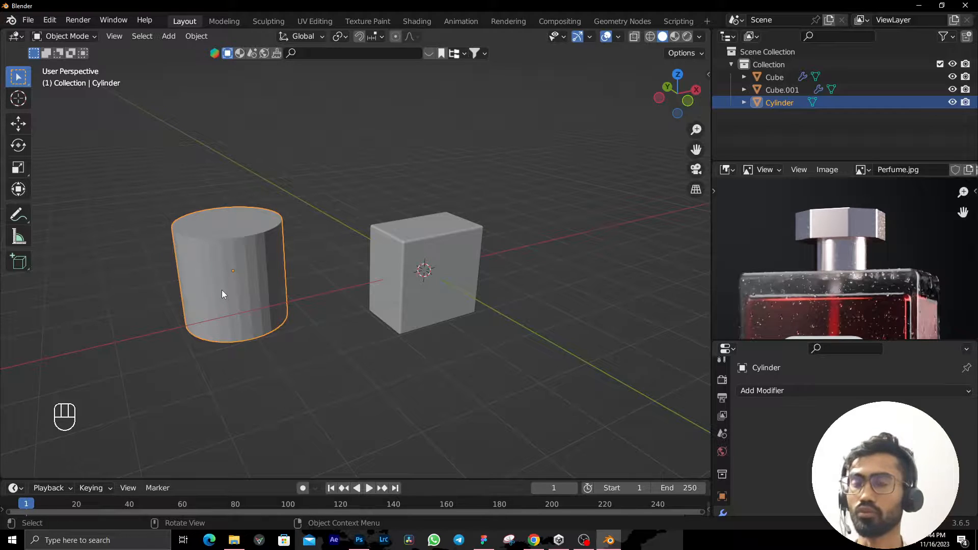
# Snap the cylinder to the 3D cursor at the bottle's centre.
pyautogui.press('shift')
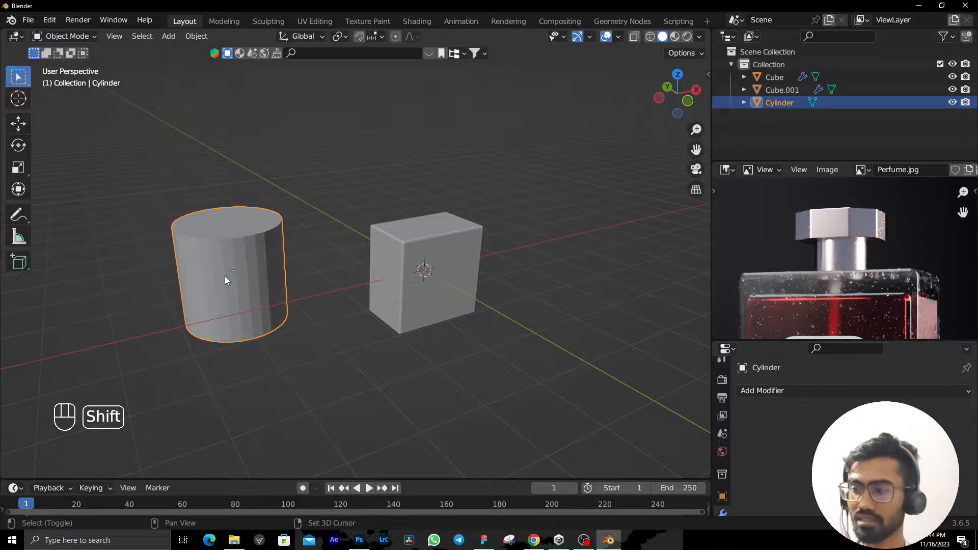
pyautogui.hotkey('shift', 's')
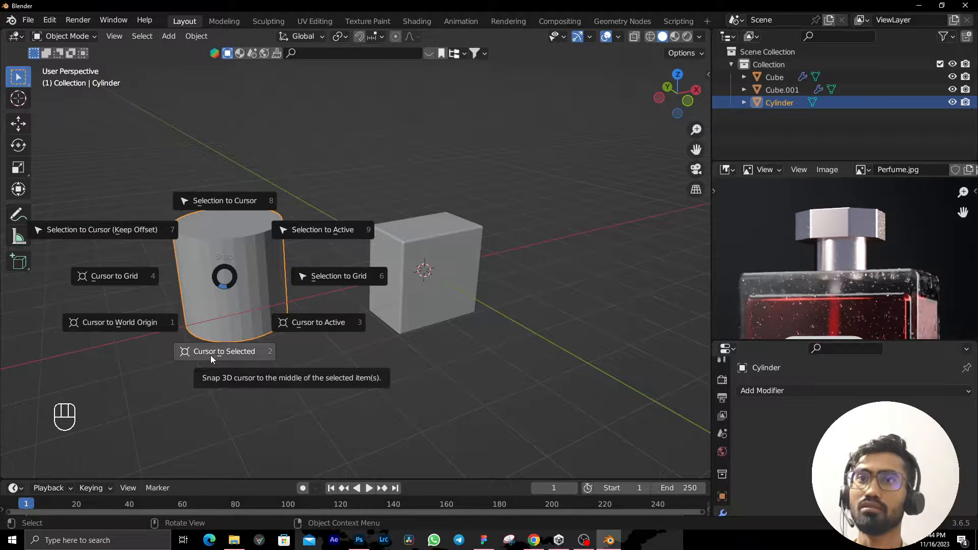
pyautogui.click(237, 215)
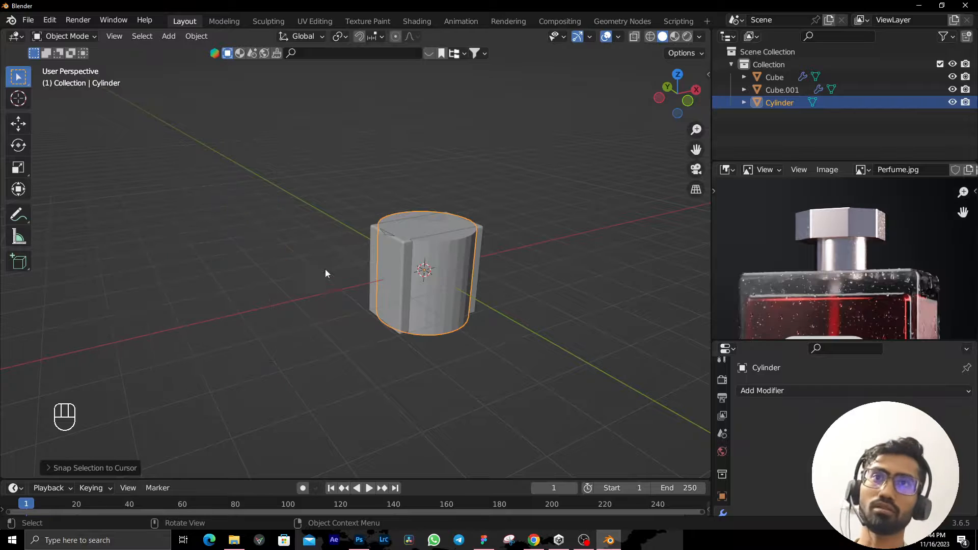
pyautogui.moveTo(635, 283); pyautogui.dragTo(503, 289, button='middle')
pyautogui.scroll(4, 572, 284)
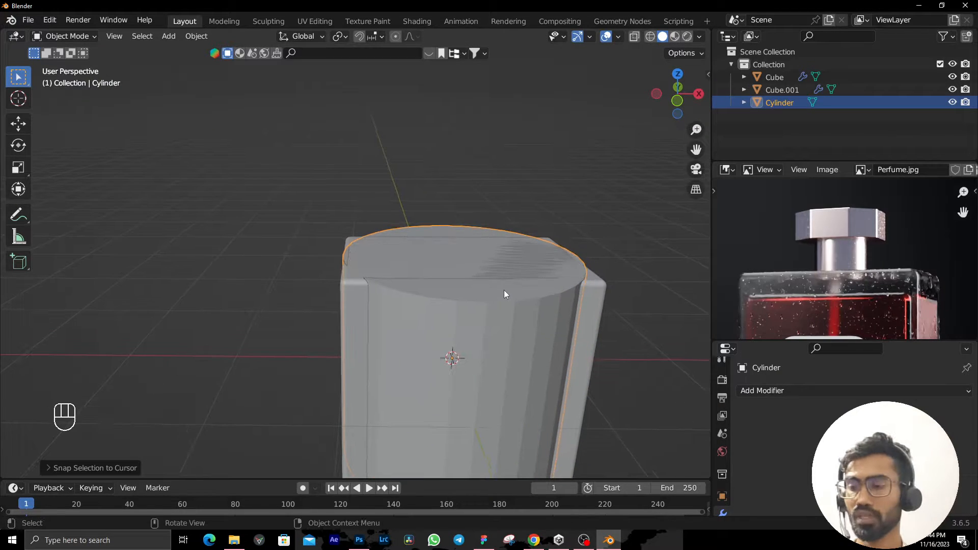
# Move the cylinder's whole mesh up 1 m along Z in Edit Mode, leaving the object's origin at its base.
pyautogui.press('g')
pyautogui.press('z')
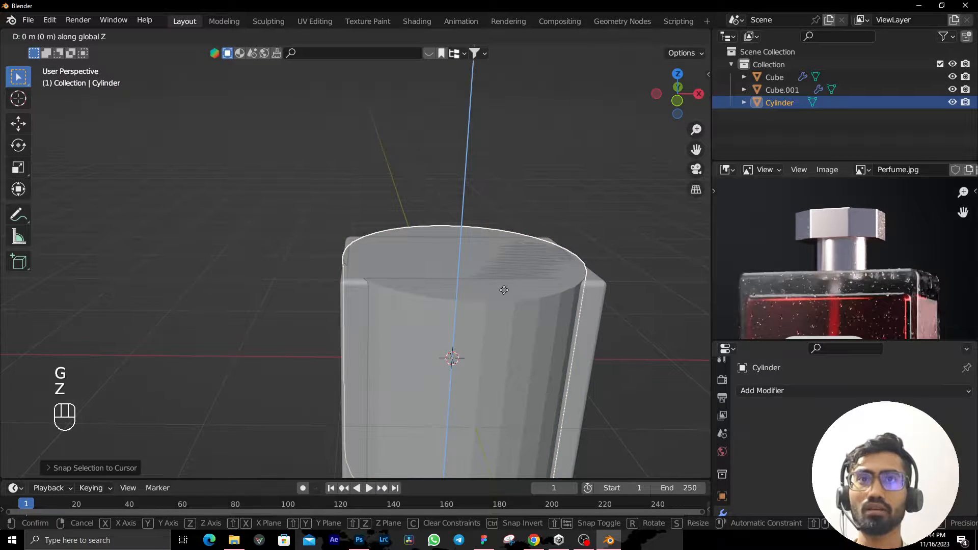
pyautogui.click(503, 289)
pyautogui.press('Tab')
pyautogui.press('g')
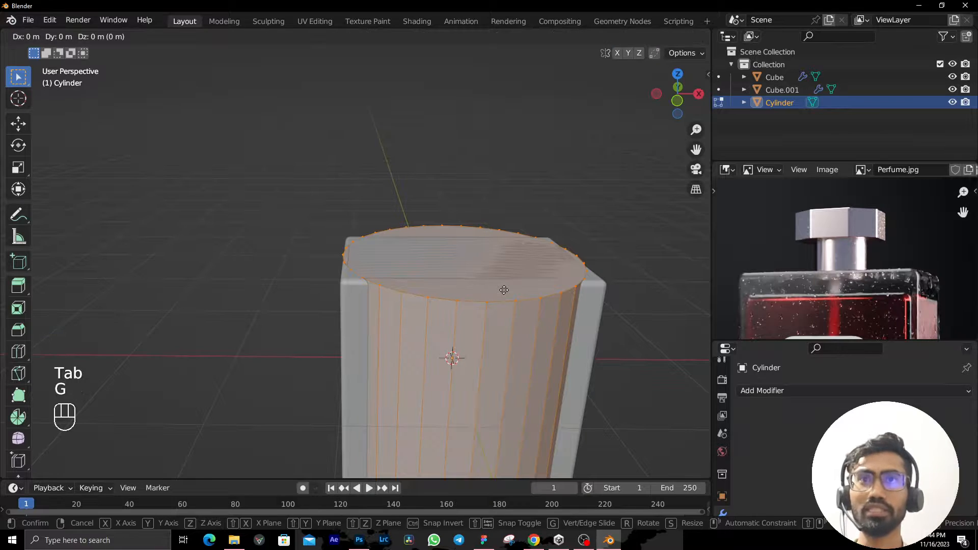
pyautogui.press('z')
pyautogui.press('KP_1')
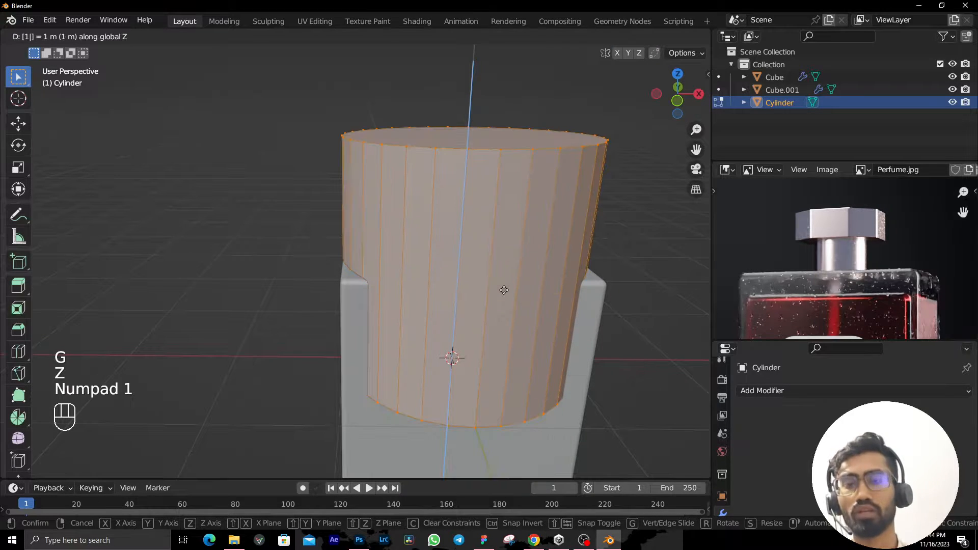
pyautogui.press('KP_Enter')
pyautogui.press('Tab')
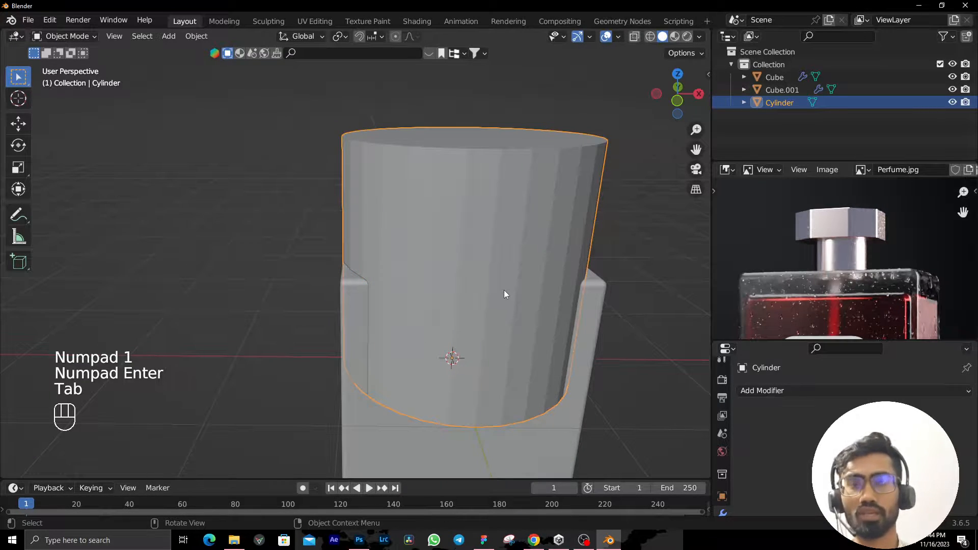
# Try to raise the cylinder along Z onto the bottle in the front wireframe view.
pyautogui.press('KP_1')
pyautogui.hotkey('shift', 'z')
pyautogui.press('g')
pyautogui.press('z')
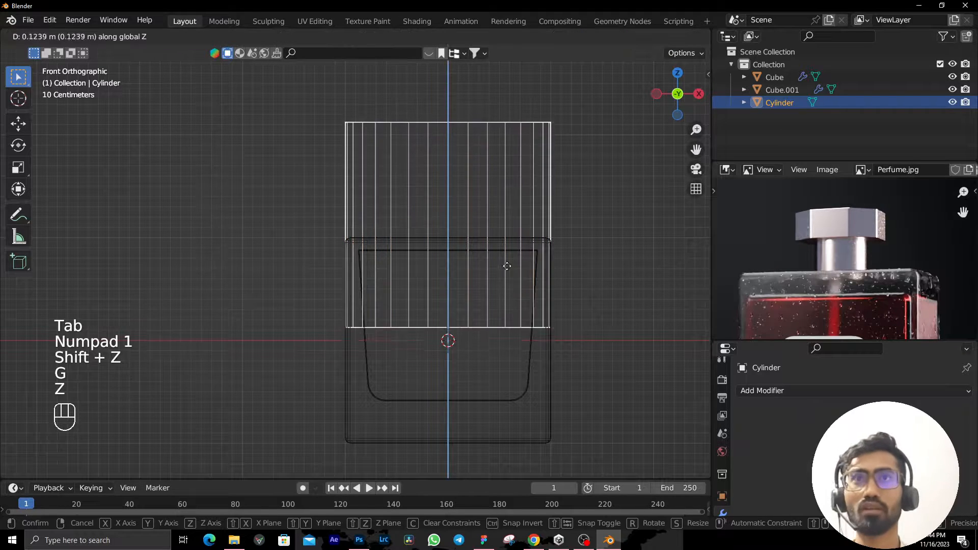
pyautogui.click(509, 188)
# Restore solid shading and snap the 3D cursor to the centre of the bottle body's top face.
pyautogui.moveTo(509, 187)
pyautogui.mouseDown(button='middle')
pyautogui.moveTo(494, 266)
pyautogui.moveTo(472, 286)
pyautogui.moveTo(619, 323)
pyautogui.moveTo(569, 297)
pyautogui.mouseUp(button='middle')
pyautogui.click(598, 295)
pyautogui.hotkey('shift', 'z')
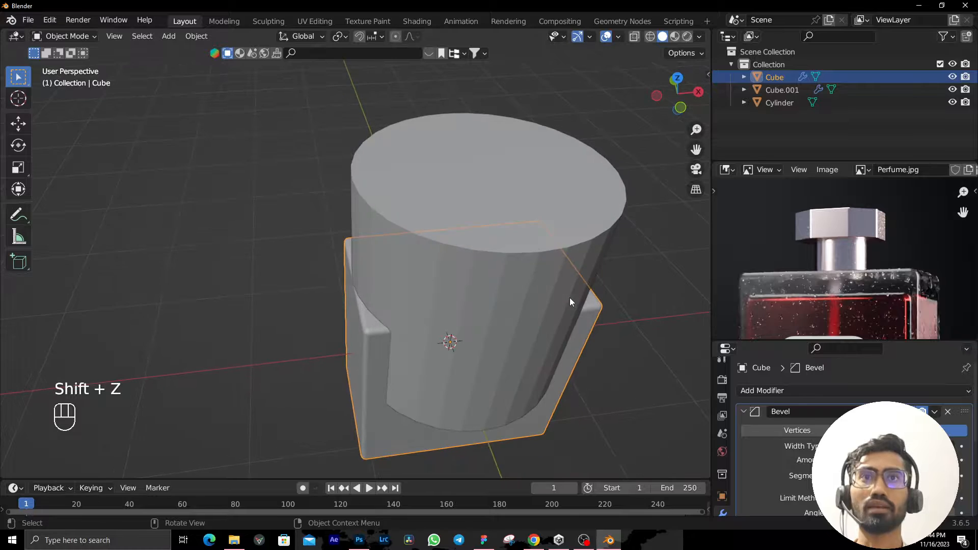
pyautogui.press('Tab')
pyautogui.press('3')
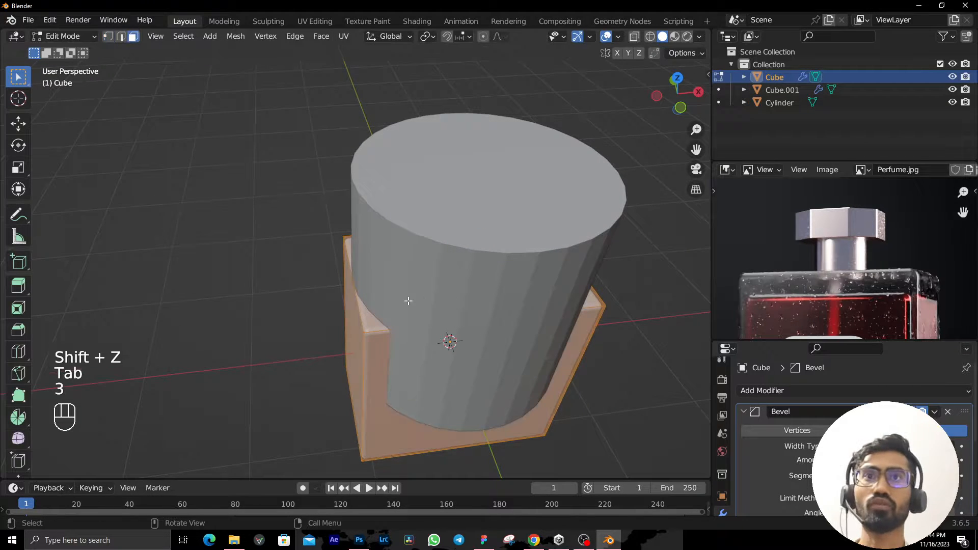
pyautogui.click(410, 313)
pyautogui.hotkey('shift', 's')
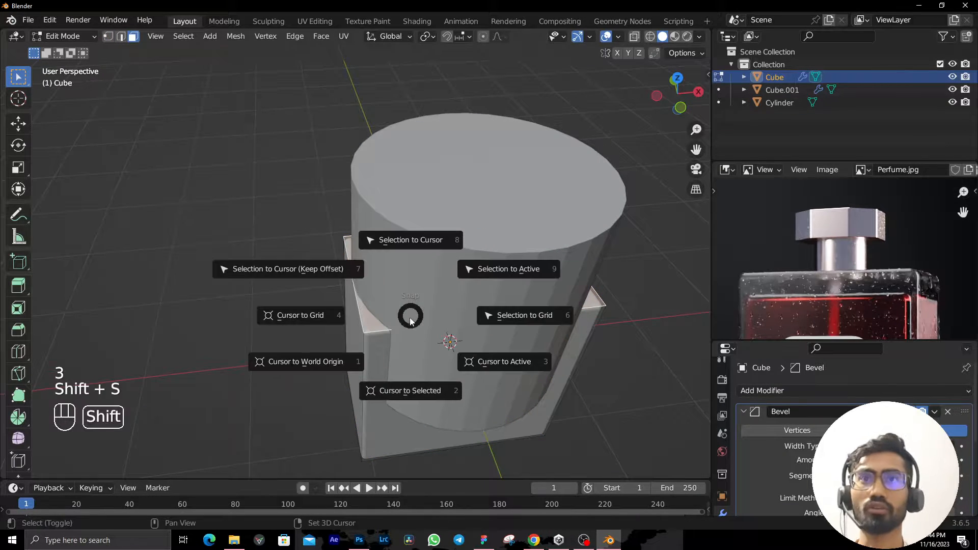
pyautogui.click(406, 391)
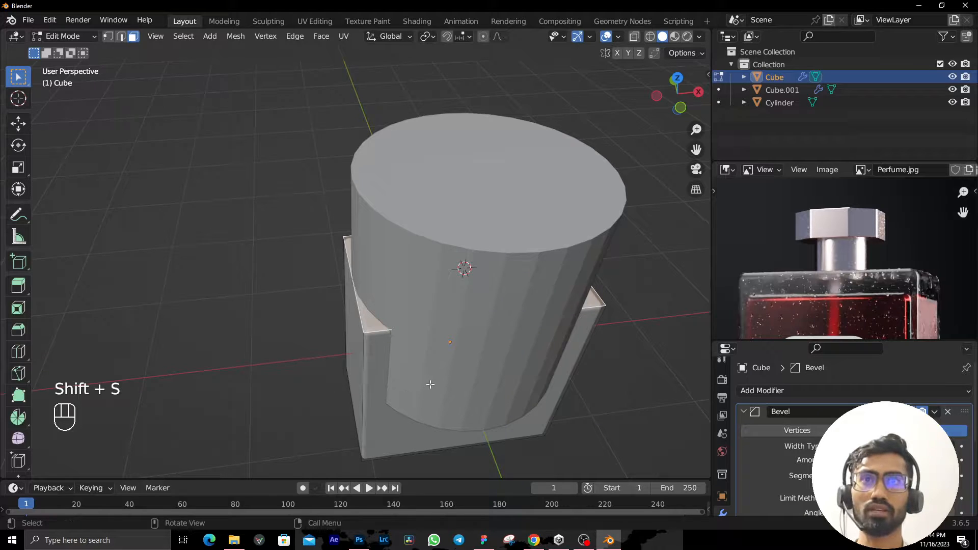
# Snap the cylinder to the 3D cursor so its base sits on the bottle's top face.
pyautogui.press('Tab')
pyautogui.click(461, 331)
pyautogui.hotkey('shift', 's')
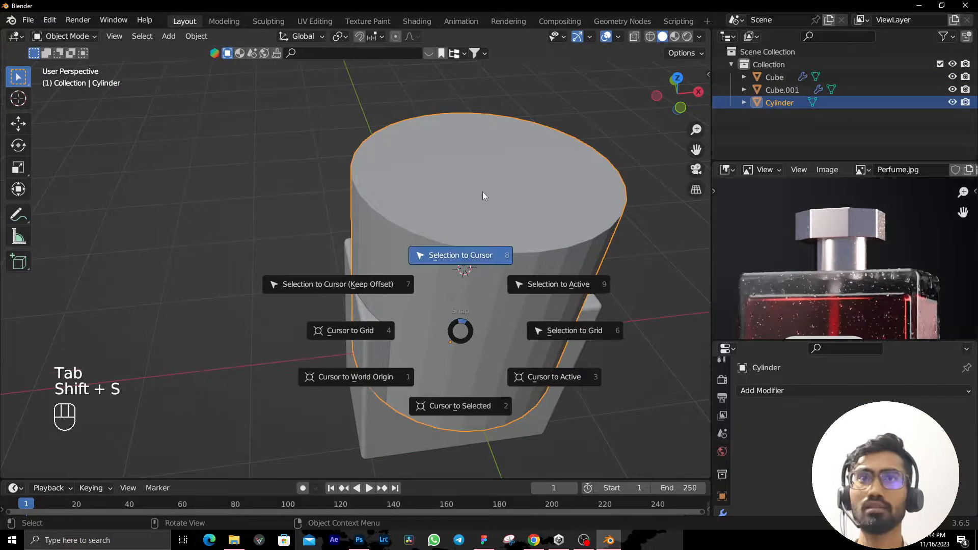
pyautogui.click(482, 191)
# Scale the cylinder down uniformly to roughly a third of the bottle's width for the neck.
pyautogui.moveTo(585, 392); pyautogui.dragTo(572, 430, button='middle')
pyautogui.scroll(-5, 611, 388)
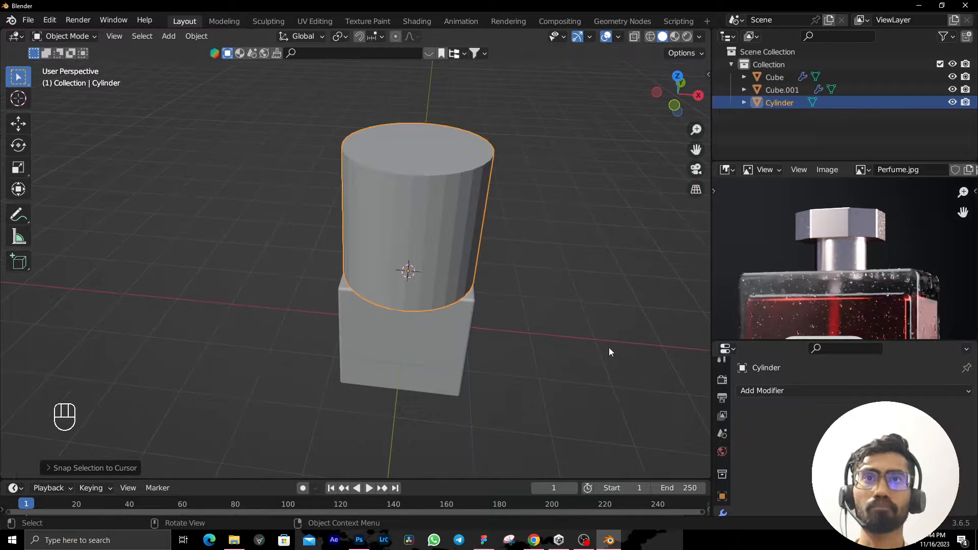
pyautogui.press('s')
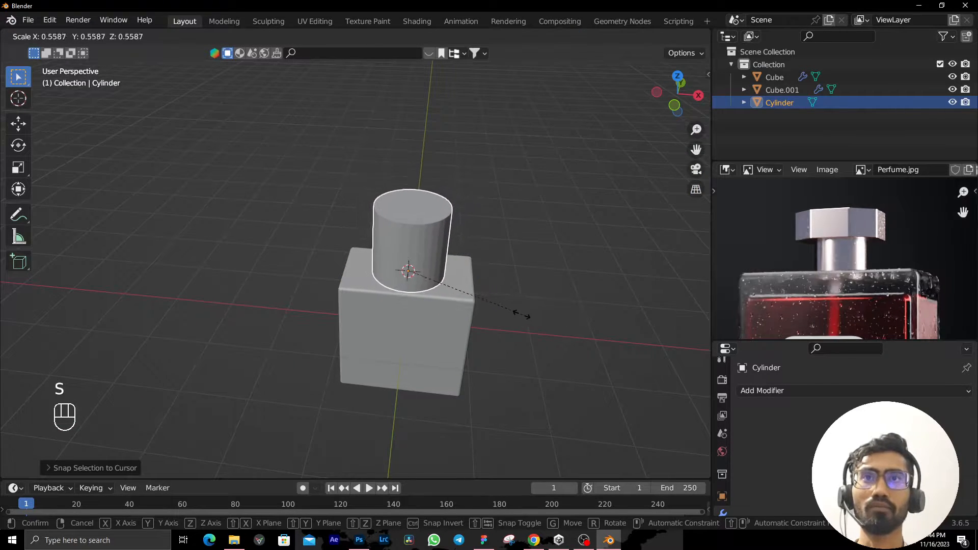
pyautogui.click(471, 313)
# Compare the neck cylinder's proportions and placement on the bottle with the reference image.
pyautogui.scroll(5, 445, 306)
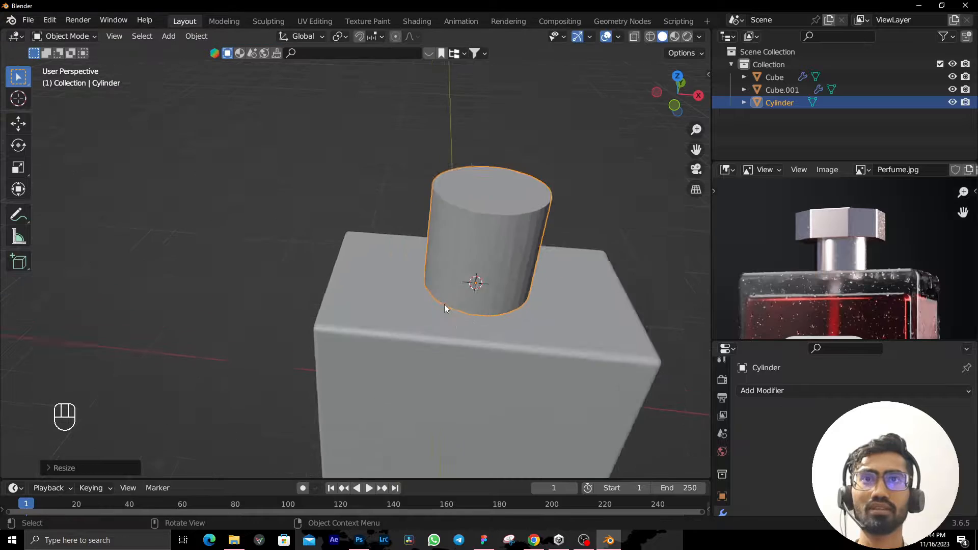
pyautogui.scroll(-3, 445, 305)
pyautogui.moveTo(445, 306); pyautogui.dragTo(468, 313, button='middle')
pyautogui.scroll(4, 538, 268)
pyautogui.press('KP_1')
pyautogui.scroll(-3, 527, 275)
pyautogui.scroll(5, 498, 299)
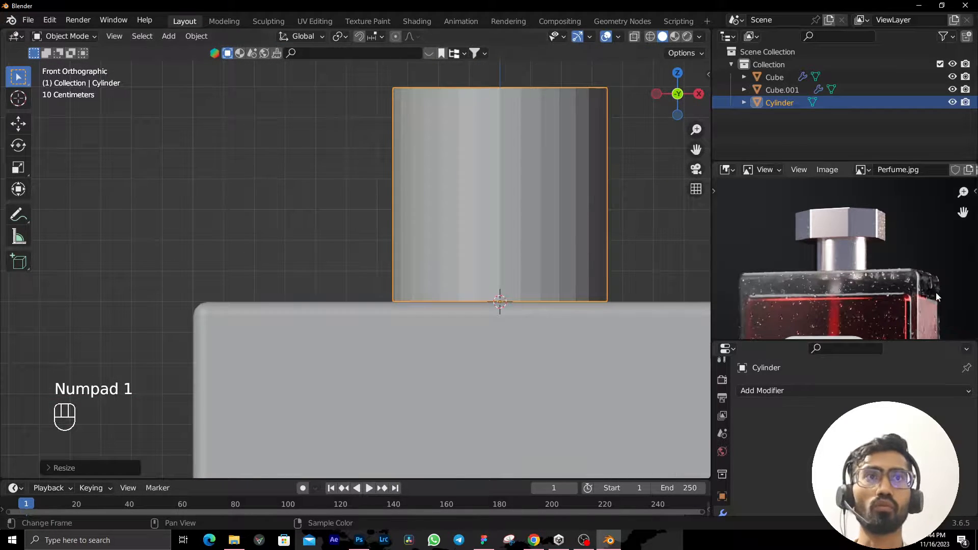
pyautogui.scroll(3, 930, 295)
pyautogui.scroll(-4, 883, 285)
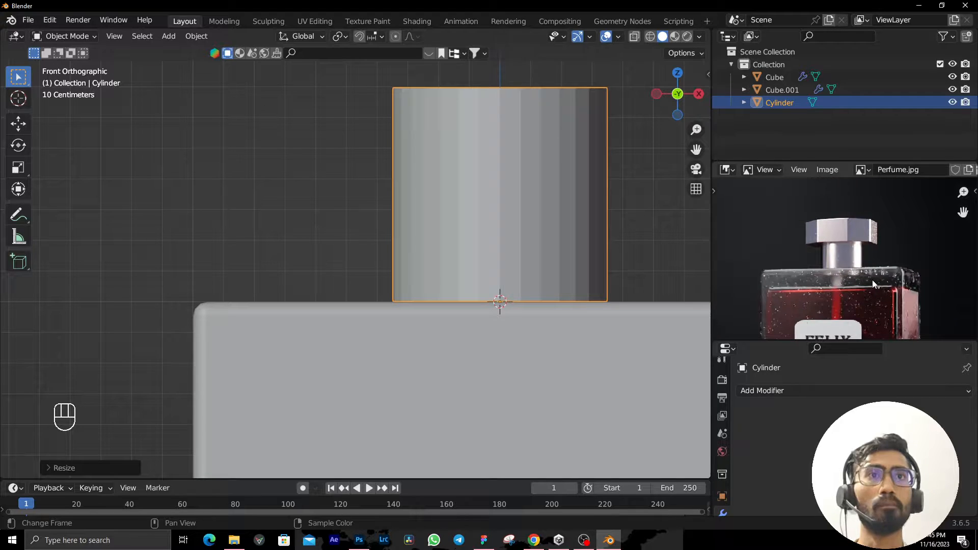
pyautogui.keyDown('shift'); pyautogui.moveTo(872, 280); pyautogui.dragTo(868, 259, button='middle'); pyautogui.keyUp('shift')
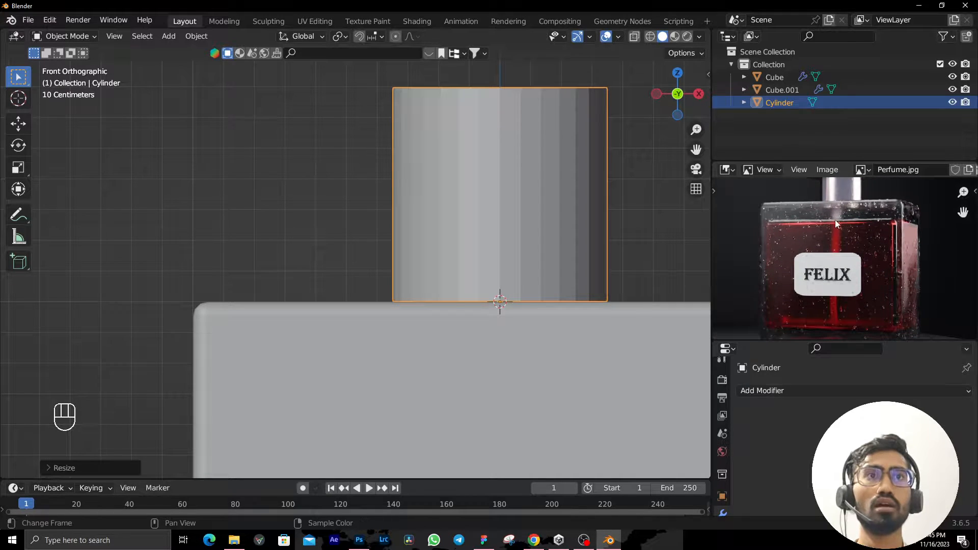
pyautogui.scroll(-3, 499, 268)
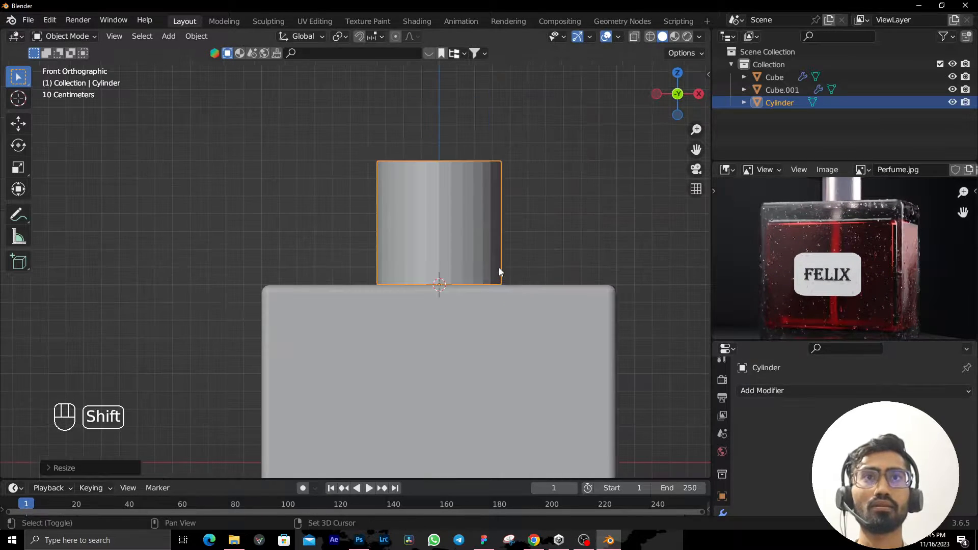
pyautogui.keyDown('shift'); pyautogui.moveTo(499, 267); pyautogui.dragTo(548, 336, button='middle'); pyautogui.keyUp('shift')
pyautogui.scroll(2, 509, 306)
pyautogui.keyDown('shift'); pyautogui.moveTo(509, 306); pyautogui.dragTo(559, 343, button='middle'); pyautogui.keyUp('shift')
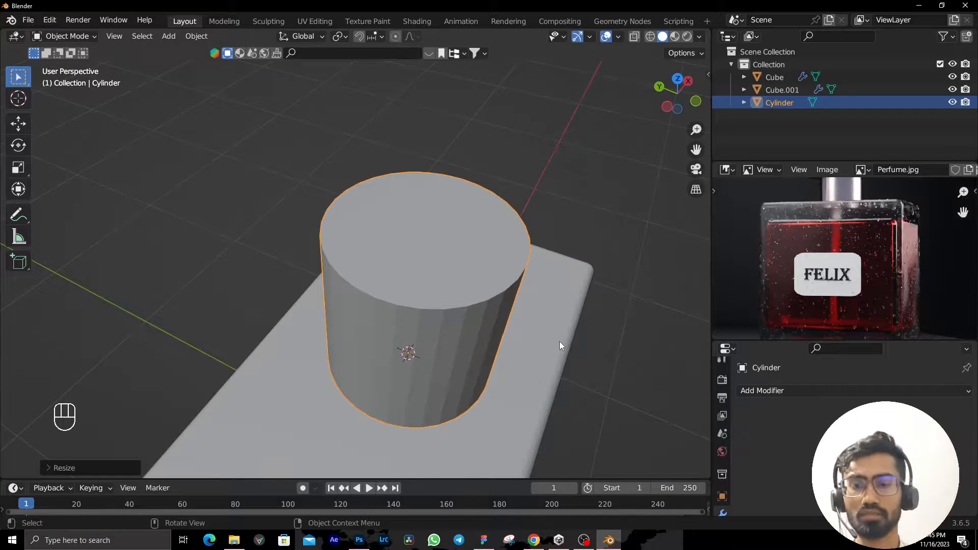
# Shade the neck cylinder smooth and apply its object transform.
pyautogui.press('KP_1')
pyautogui.rightClick(479, 309)
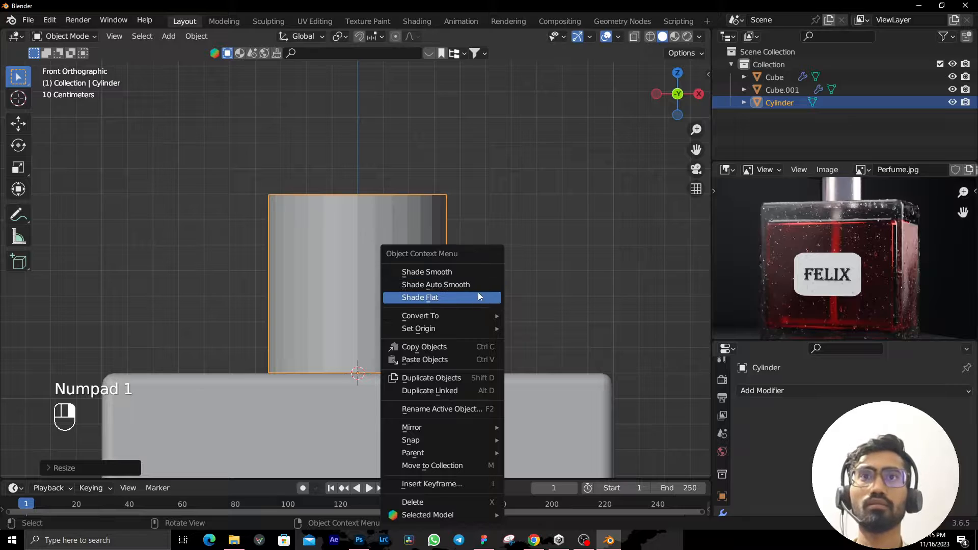
pyautogui.click(479, 272)
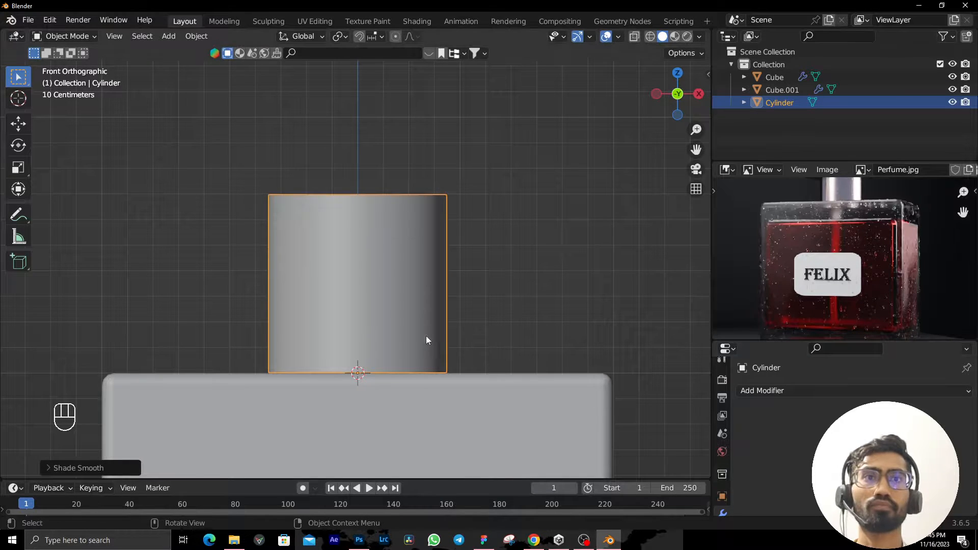
pyautogui.hotkey('ctrl', 'a')
pyautogui.click(442, 324)
# Add a Bevel modifier to the neck cylinder, reduce its amount to a narrow rim bevel and increase its segments.
pyautogui.click(769, 391)
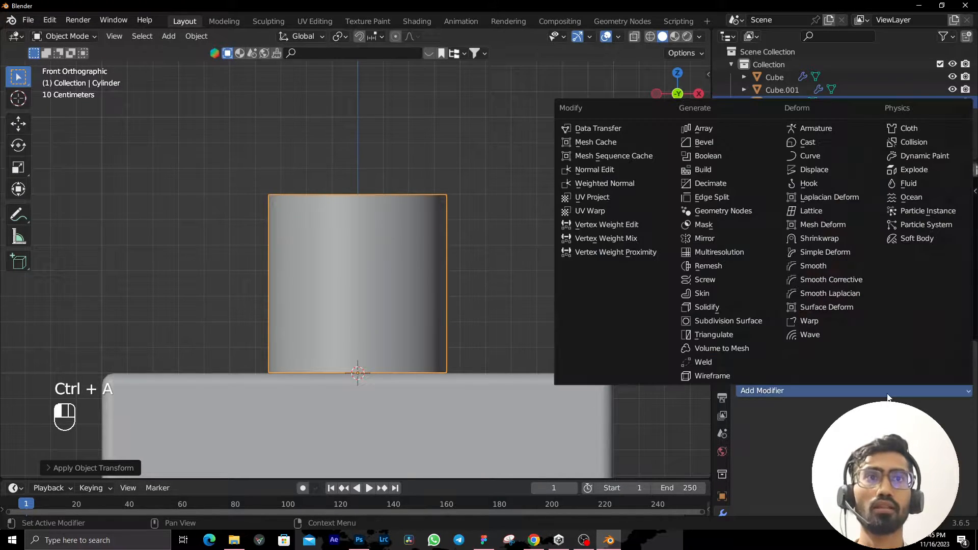
pyautogui.click(713, 143)
pyautogui.moveTo(316, 214); pyautogui.dragTo(449, 270, button='middle')
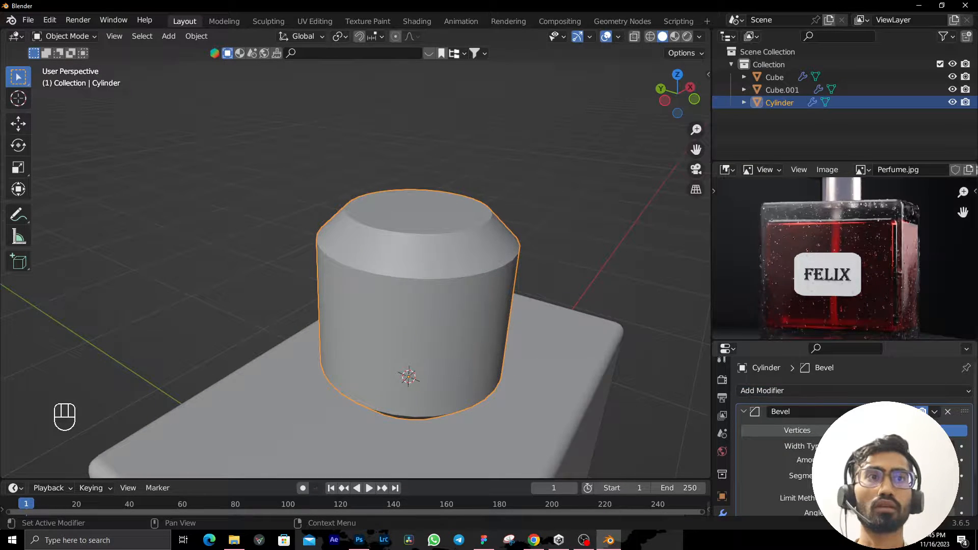
pyautogui.keyDown('shift'); pyautogui.moveTo(891, 460); pyautogui.dragTo(849, 460); pyautogui.keyUp('shift')
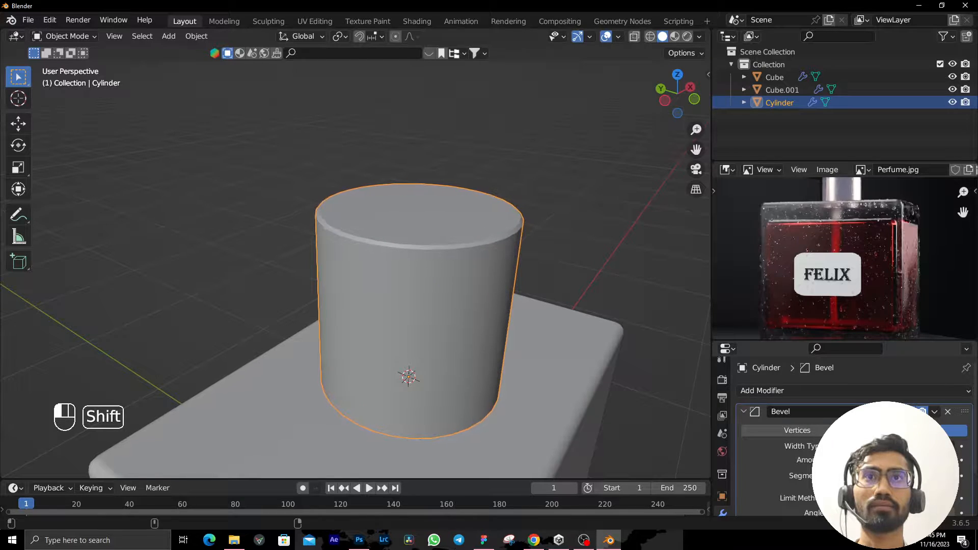
pyautogui.click(951, 476)
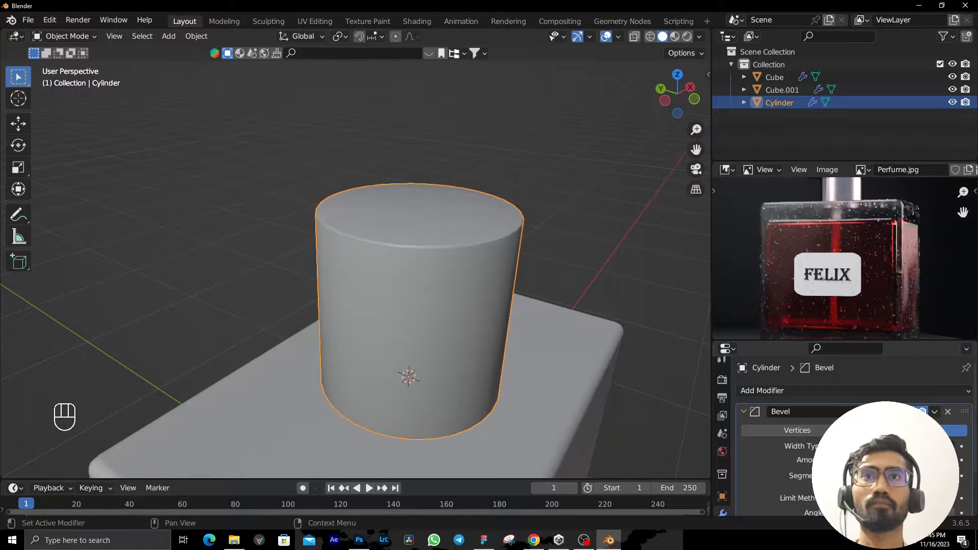
pyautogui.scroll(-6, 806, 502)
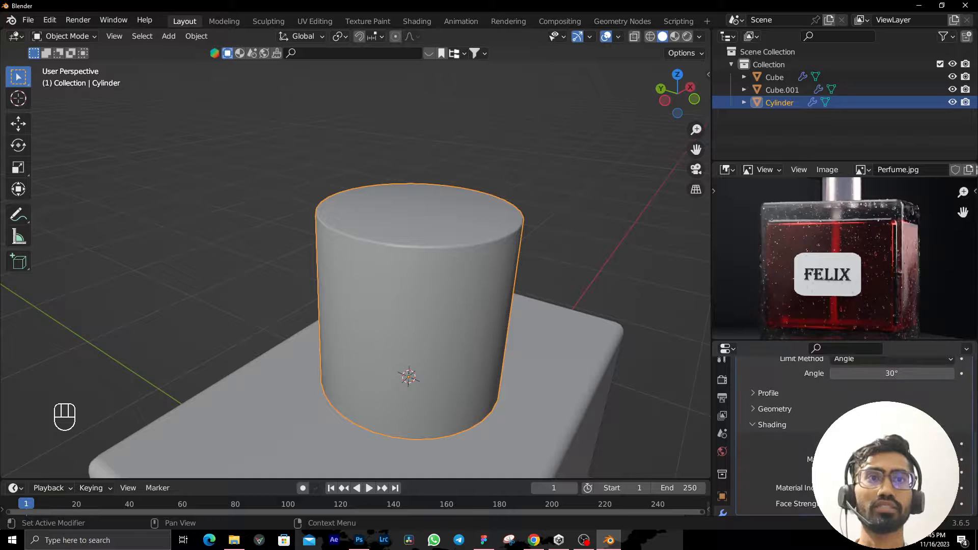
pyautogui.moveTo(628, 359); pyautogui.dragTo(331, 238, button='middle')
pyautogui.scroll(4, 417, 305)
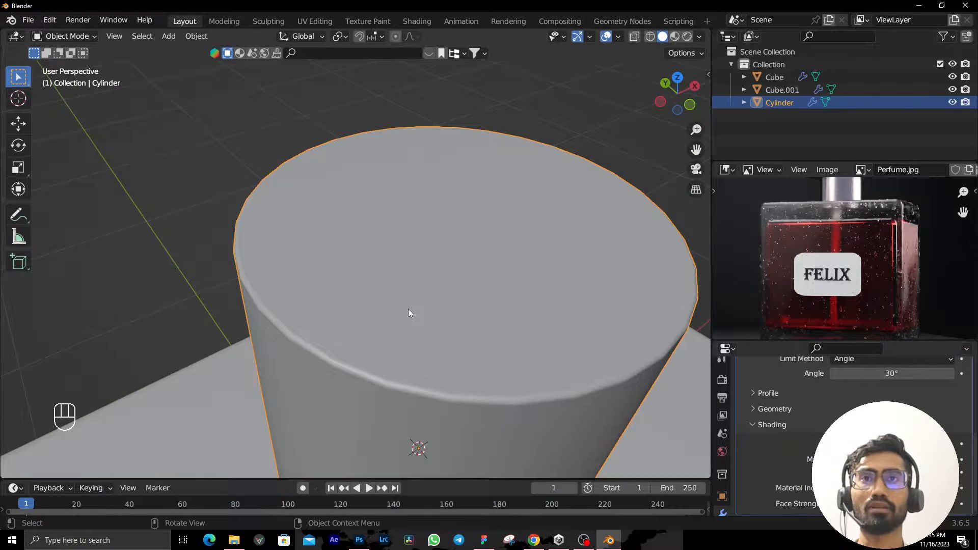
# Snap the 3D cursor to the centre of the neck cylinder's top face.
pyautogui.scroll(-5, 406, 305)
pyautogui.press('Tab')
pyautogui.click(408, 262)
pyautogui.hotkey('shift', 's')
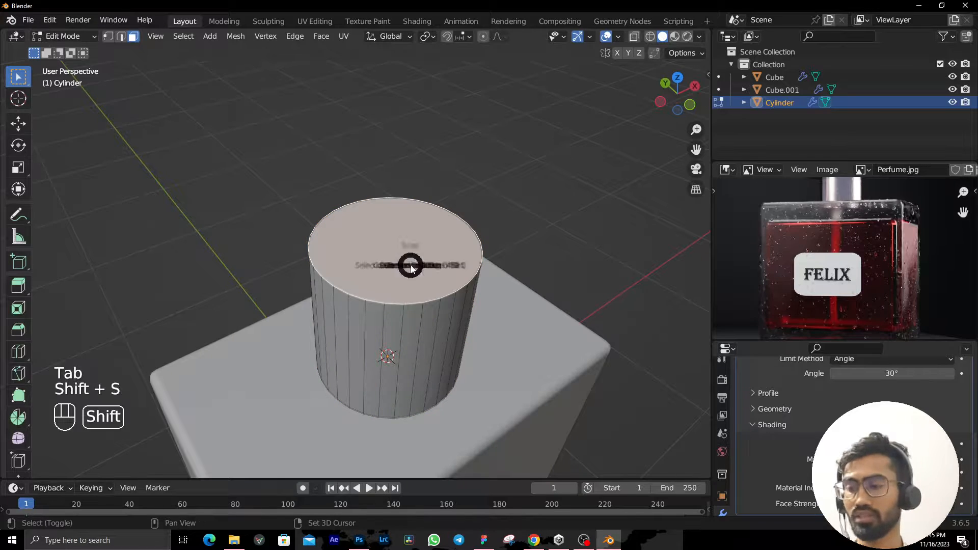
pyautogui.click(395, 324)
pyautogui.press('Tab')
pyautogui.hotkey('shift', 's')
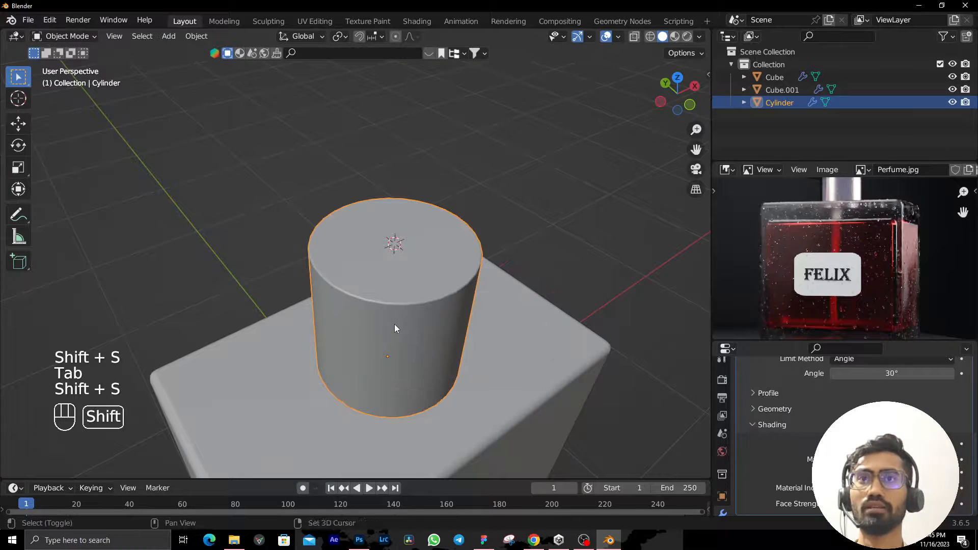
# Add a mesh cylinder with 8 vertices at the 3D cursor for the octagonal cap.
pyautogui.hotkey('shift', 'a')
pyautogui.moveTo(388, 271)
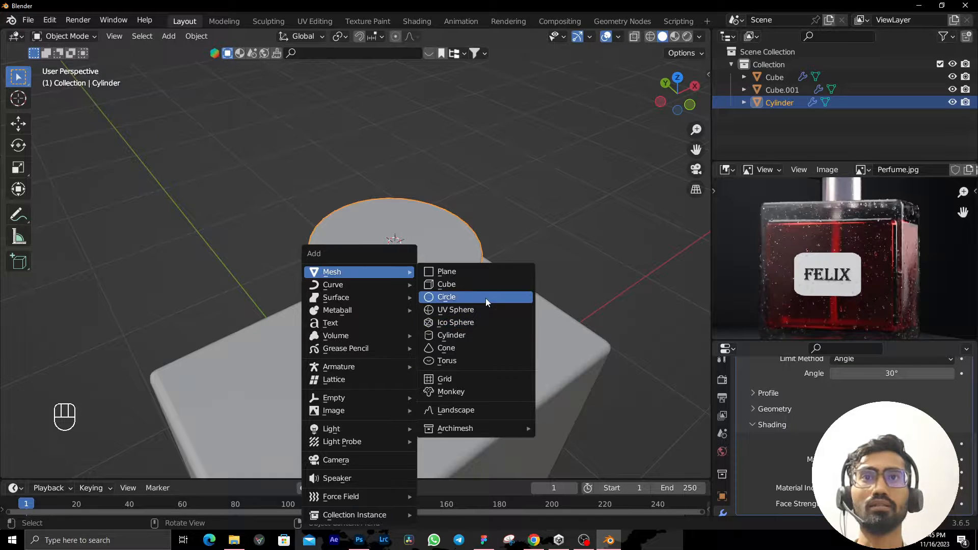
pyautogui.click(488, 335)
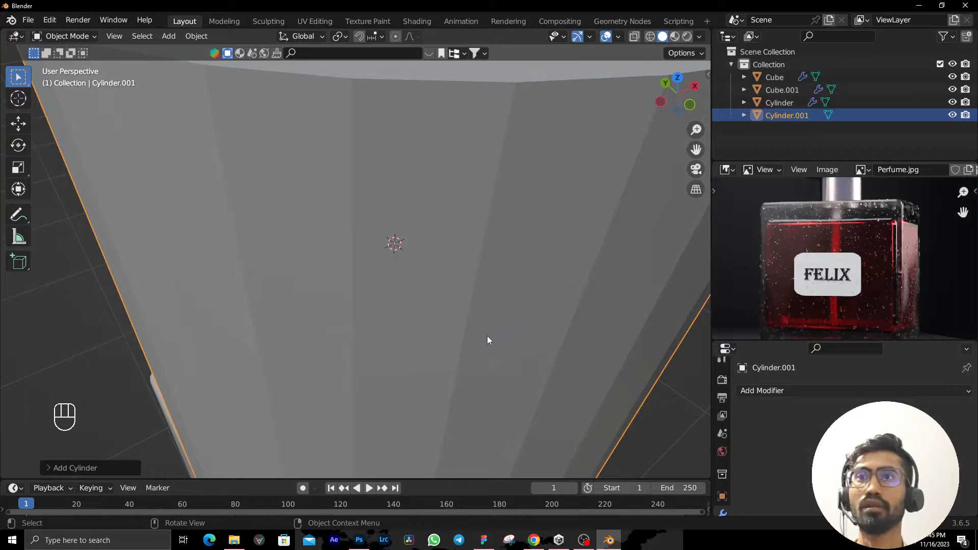
pyautogui.scroll(-5, 487, 335)
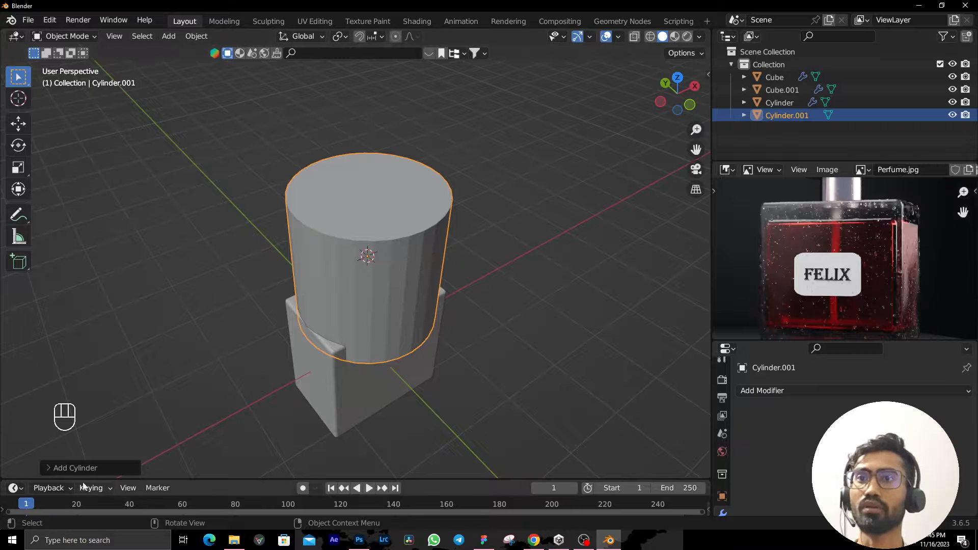
pyautogui.click(59, 469)
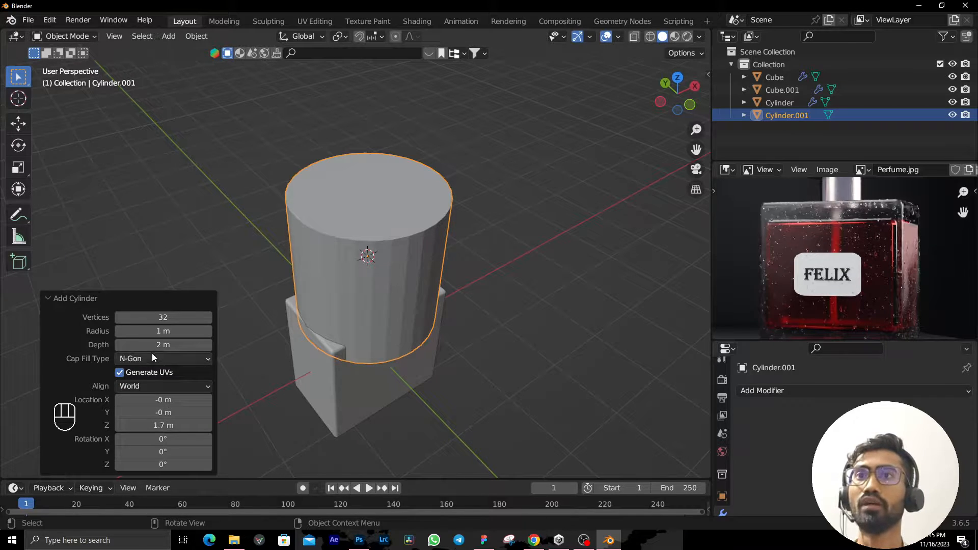
pyautogui.click(165, 317)
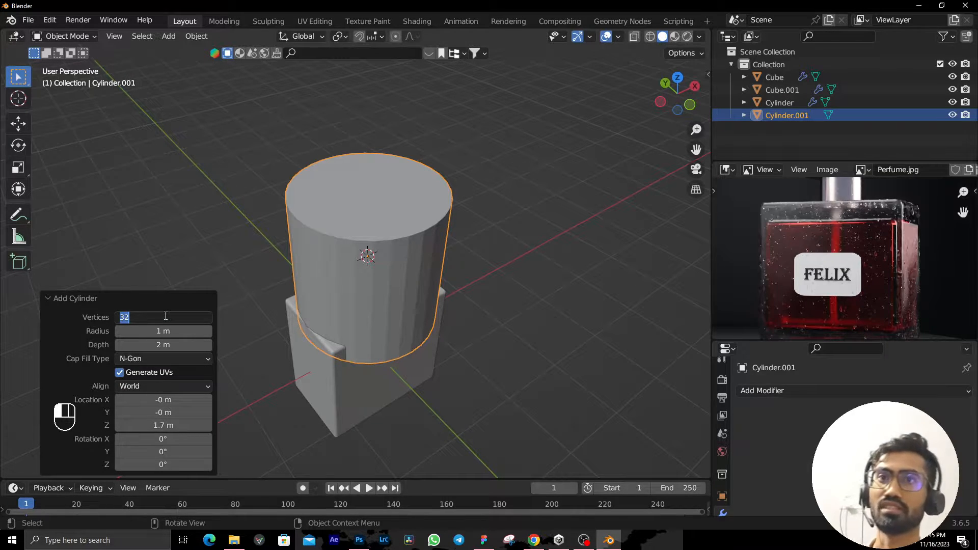
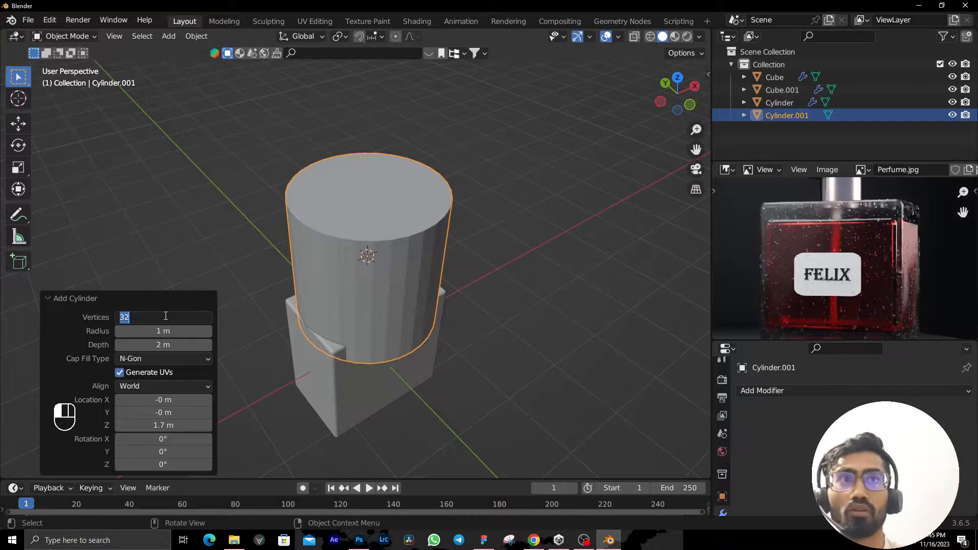
pyautogui.press('Return')
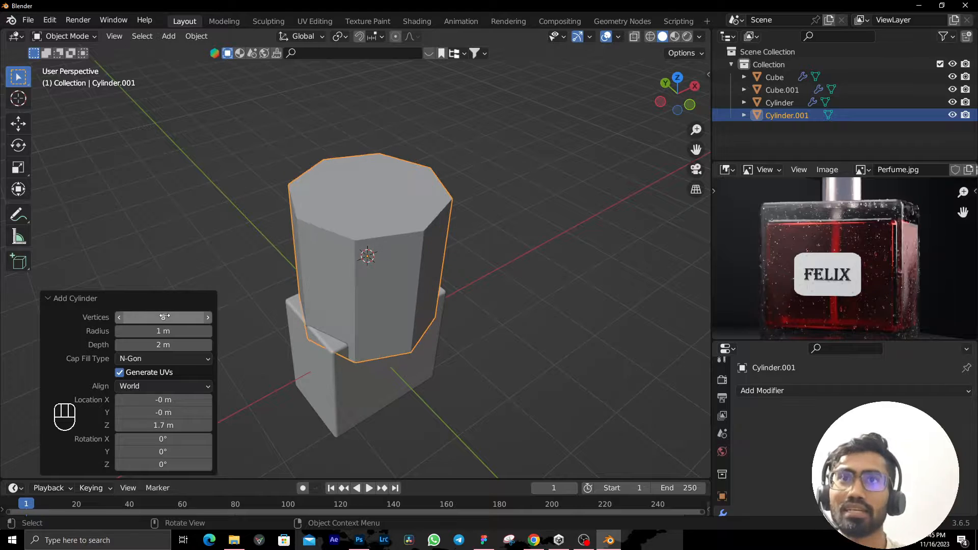
# Move the cap's whole mesh up 1 m along Z in Edit Mode so its base sits at the object origin.
pyautogui.moveTo(332, 169); pyautogui.dragTo(419, 184, button='middle')
pyautogui.press('Tab')
pyautogui.scroll(4, 440, 222)
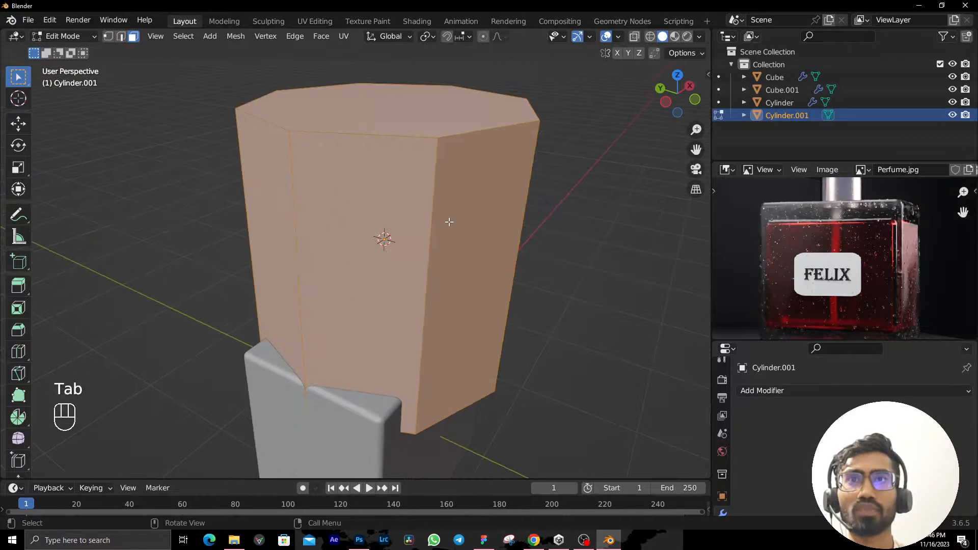
pyautogui.press('g')
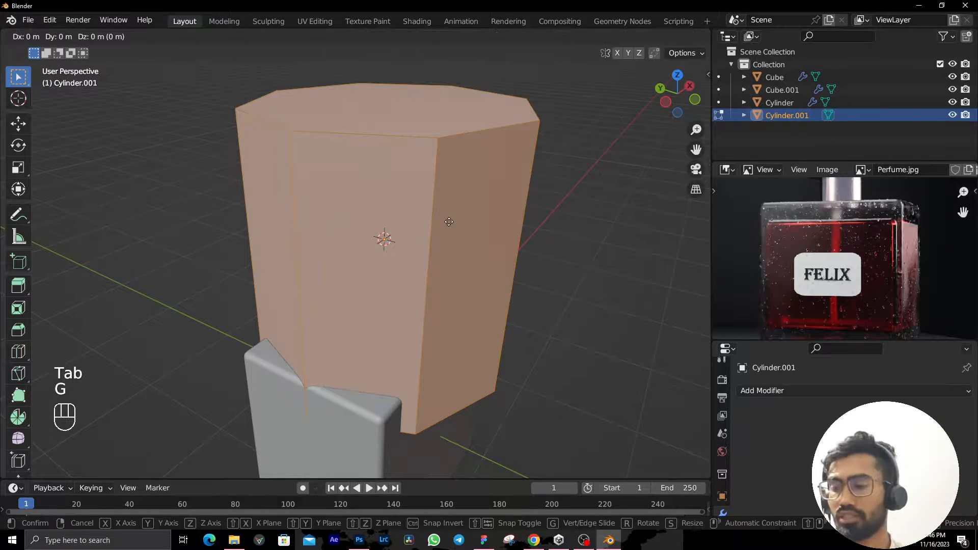
pyautogui.press('z')
pyautogui.press('KP_1')
pyautogui.press('KP_Enter')
pyautogui.press('Tab')
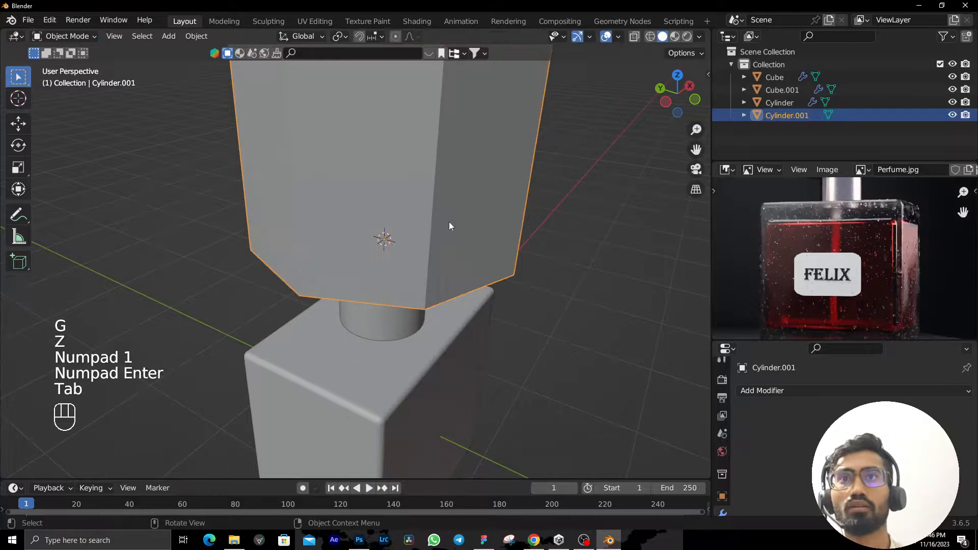
# Scale the octagonal cap down uniformly to about 0.38, slightly wider than the neck.
pyautogui.moveTo(448, 226); pyautogui.dragTo(572, 300, button='middle')
pyautogui.press('s')
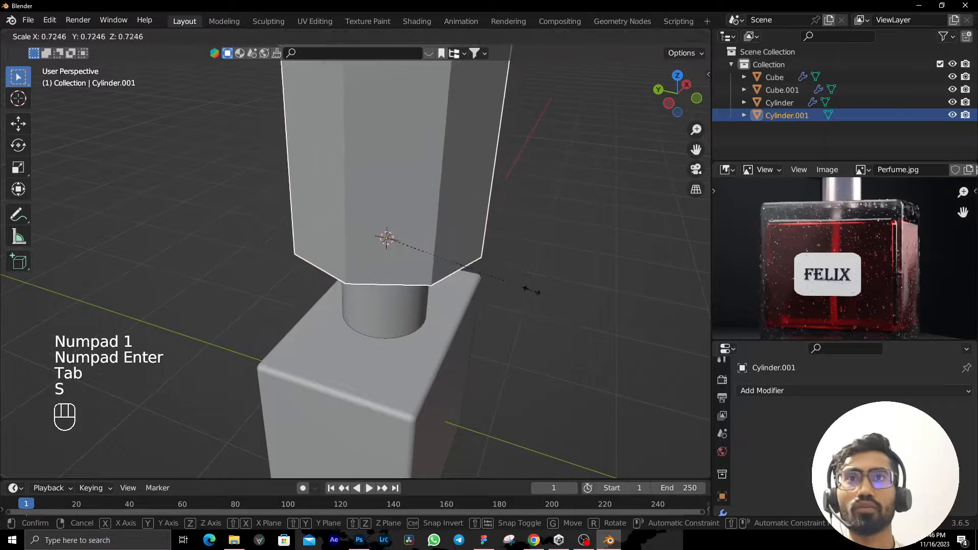
pyautogui.click(456, 260)
# Flatten the cap along Z to about 0.26 of its height, checking it from the front.
pyautogui.press('KP_1')
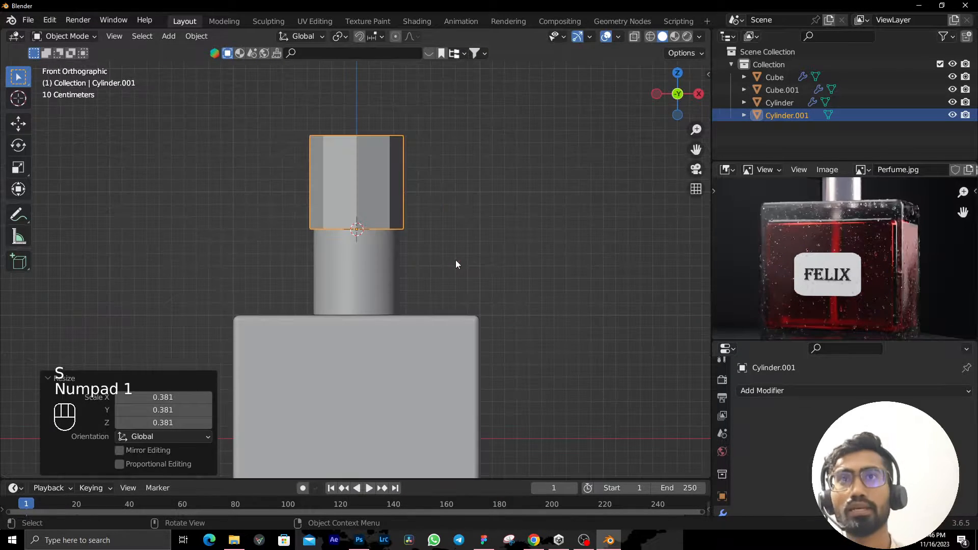
pyautogui.keyDown('shift'); pyautogui.moveTo(441, 216); pyautogui.dragTo(444, 240, button='middle'); pyautogui.keyUp('shift')
pyautogui.scroll(2, 474, 216)
pyautogui.scroll(-3, 480, 212)
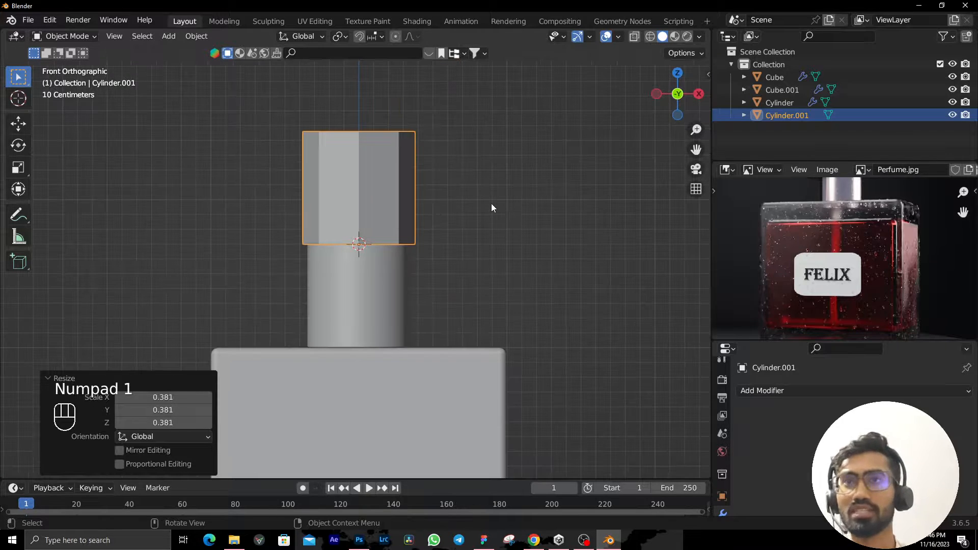
pyautogui.press('s')
pyautogui.press('z')
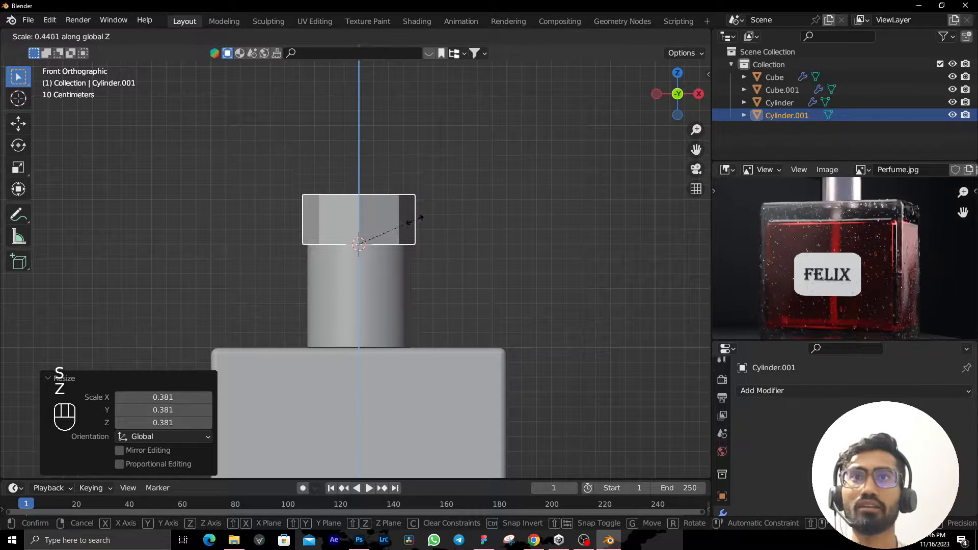
pyautogui.click(393, 229)
# Widen the cap by about 1.34 in X and Y while keeping its height locked.
pyautogui.scroll(2, 393, 246)
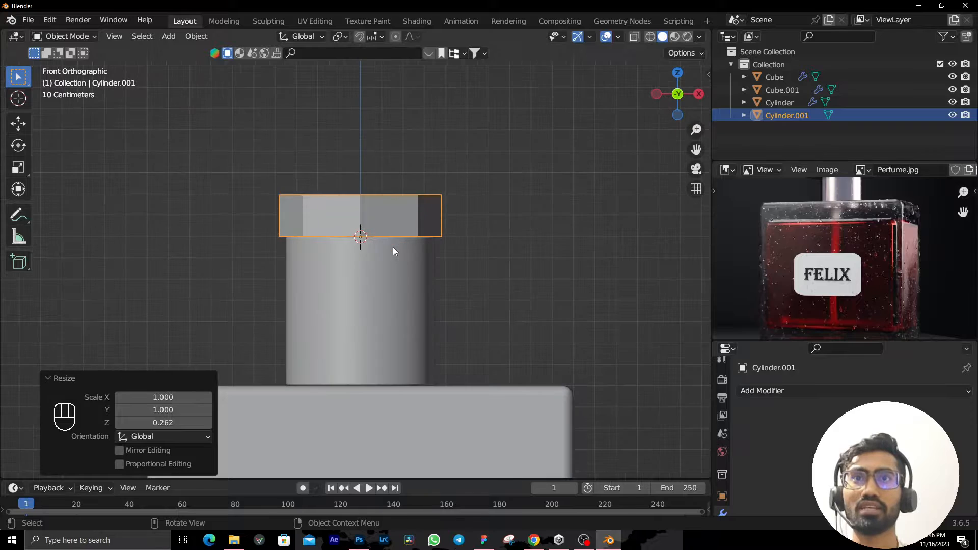
pyautogui.keyDown('shift'); pyautogui.moveTo(392, 246); pyautogui.dragTo(402, 200, button='middle'); pyautogui.keyUp('shift')
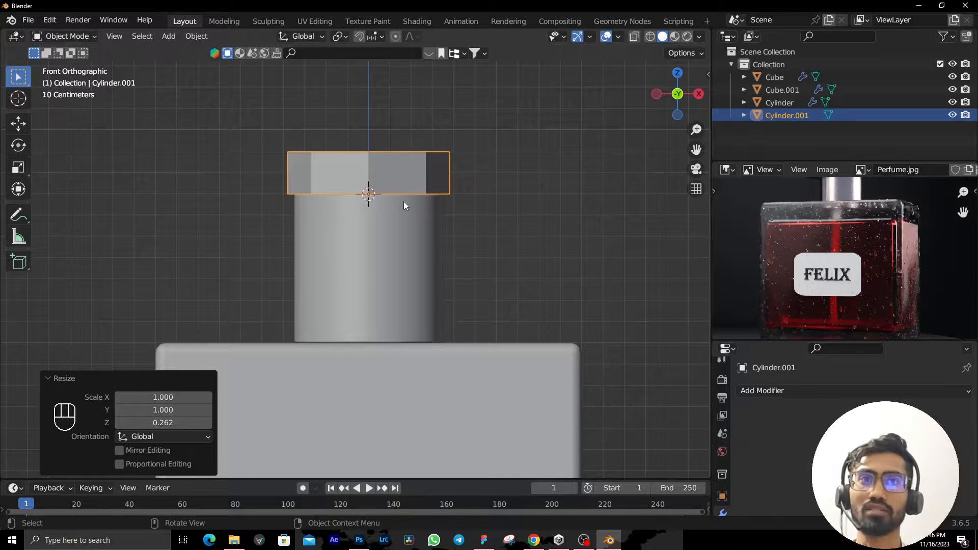
pyautogui.press('s')
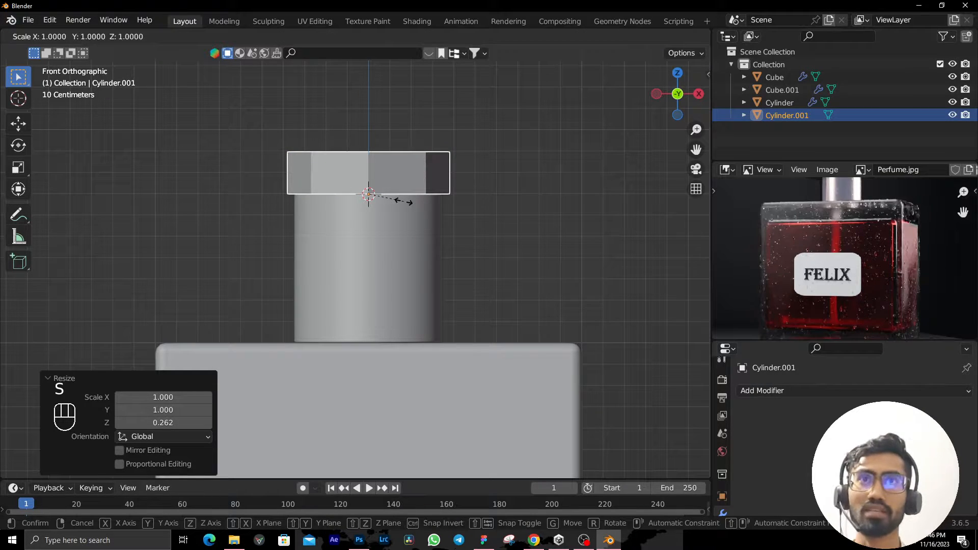
pyautogui.hotkey('shift', 'z')
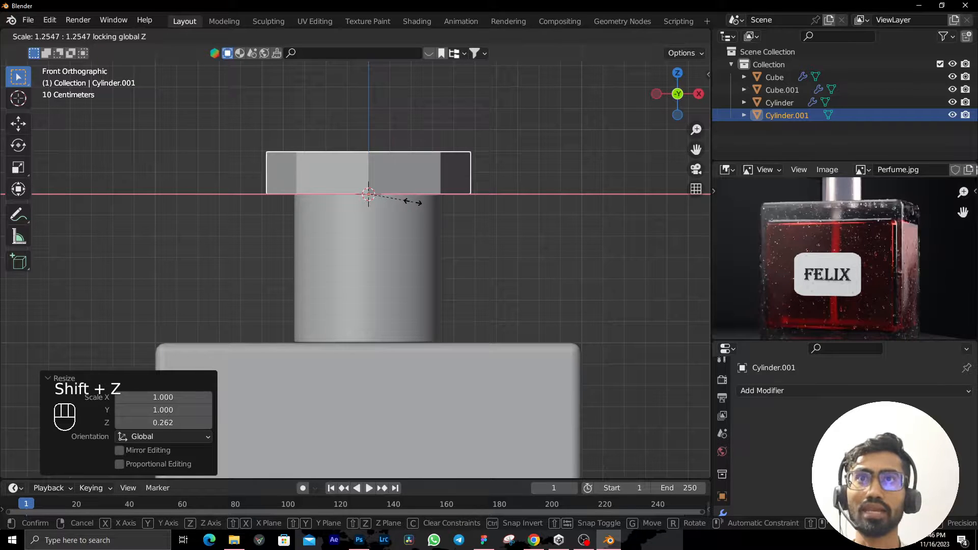
pyautogui.click(416, 203)
# Compare the cap's shape and proportions from several angles with the cap in the reference image.
pyautogui.moveTo(416, 203); pyautogui.dragTo(613, 240, button='middle')
pyautogui.scroll(3, 567, 263)
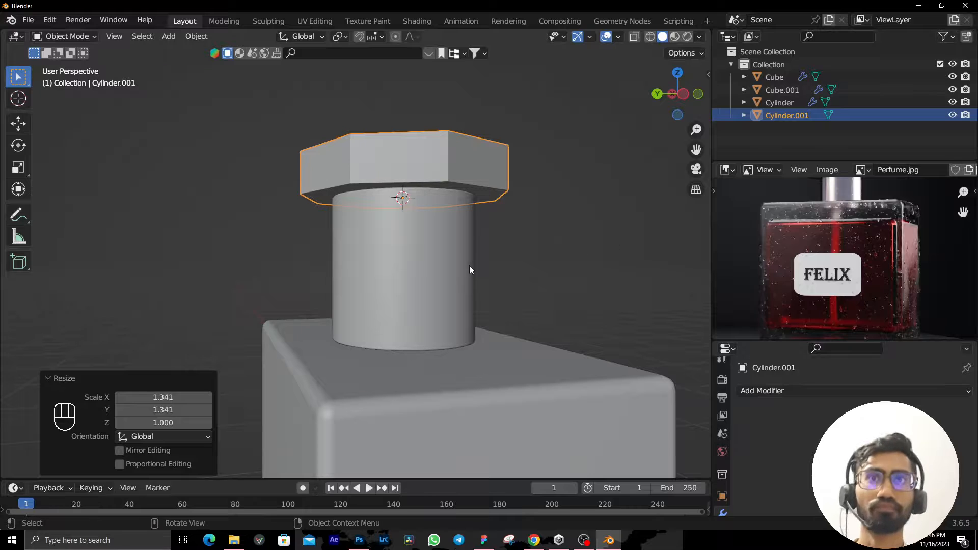
pyautogui.scroll(1, 469, 270)
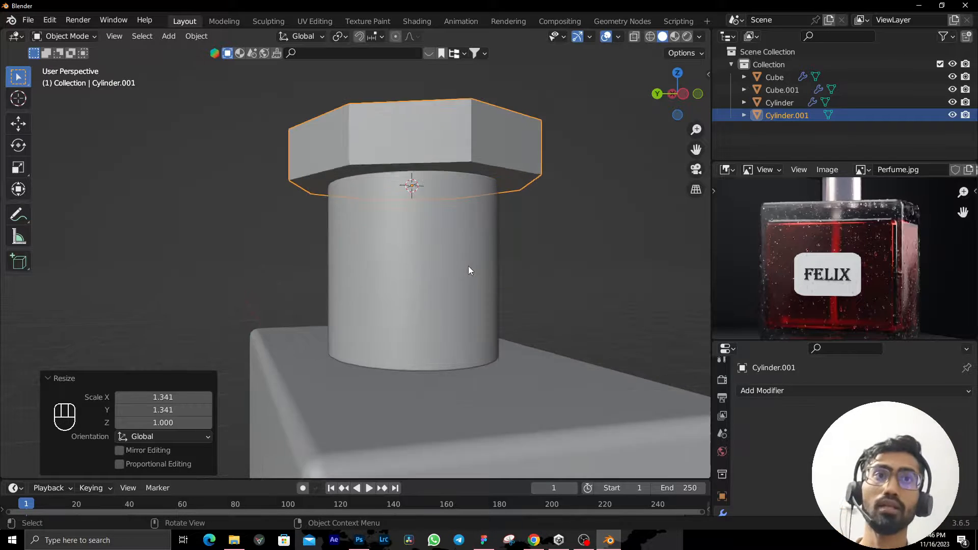
pyautogui.scroll(1, 469, 266)
pyautogui.moveTo(488, 237); pyautogui.dragTo(408, 214, button='middle')
pyautogui.scroll(1, 490, 191)
pyautogui.moveTo(490, 190); pyautogui.dragTo(417, 188, button='middle')
pyautogui.scroll(1, 418, 188)
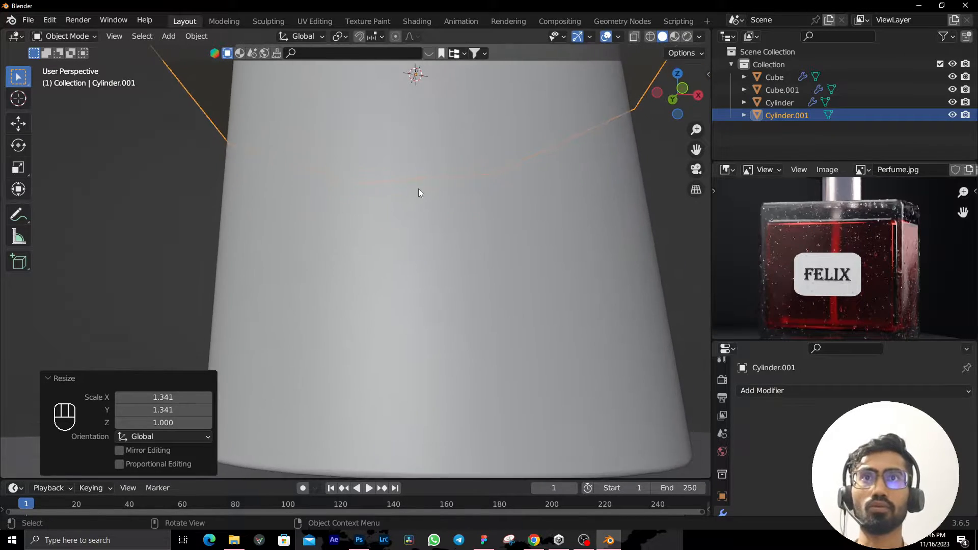
pyautogui.scroll(-6, 418, 188)
pyautogui.scroll(-2, 900, 257)
pyautogui.moveTo(900, 258); pyautogui.dragTo(879, 308, button='middle')
pyautogui.scroll(3, 880, 308)
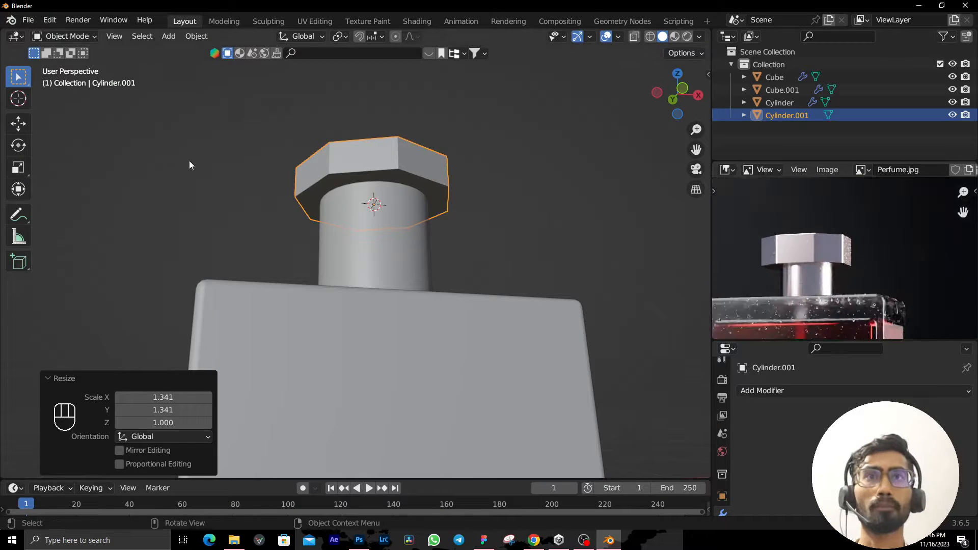
pyautogui.moveTo(189, 162); pyautogui.dragTo(349, 249, button='middle')
pyautogui.scroll(3, 350, 249)
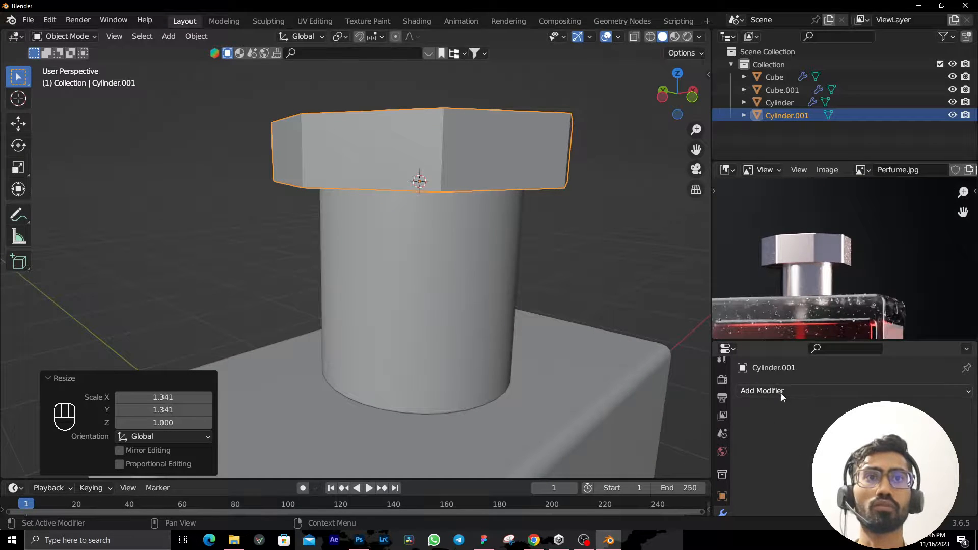
pyautogui.moveTo(425, 207); pyautogui.dragTo(488, 237, button='middle')
pyautogui.moveTo(386, 272); pyautogui.dragTo(511, 230, button='middle')
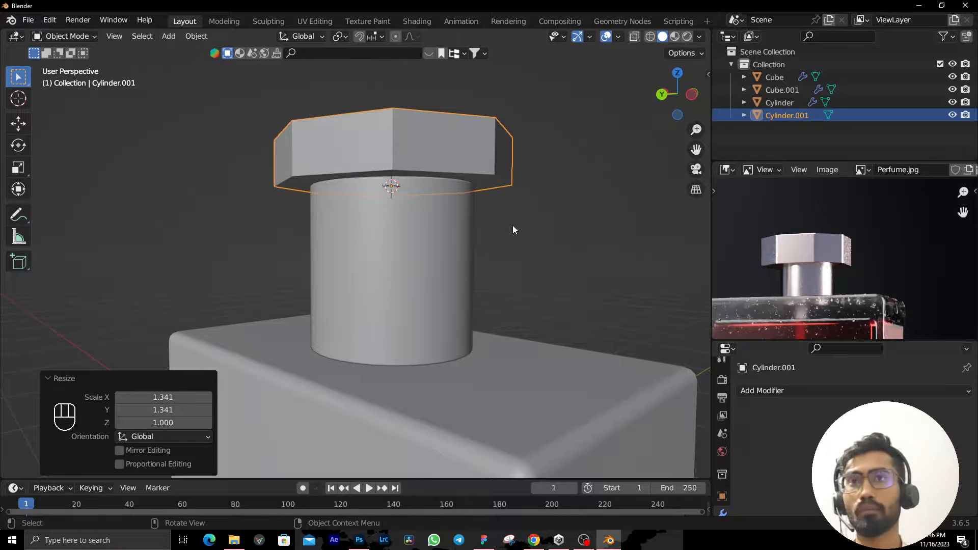
pyautogui.moveTo(452, 184); pyautogui.dragTo(451, 157, button='middle')
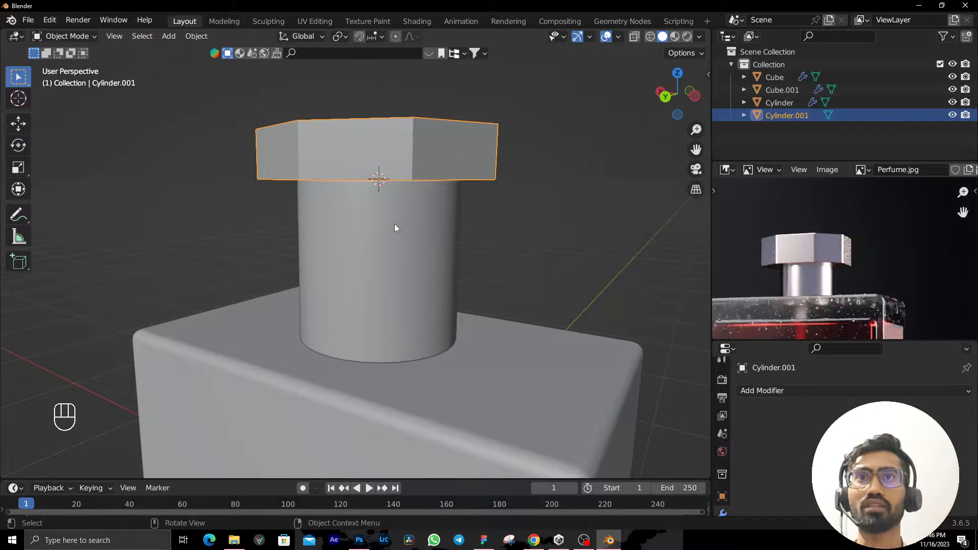
# Copy the neck cylinder's Bevel modifier to the octagonal cap and inspect the cap's edges.
pyautogui.keyDown('shift'); pyautogui.click(385, 245); pyautogui.keyUp('shift')
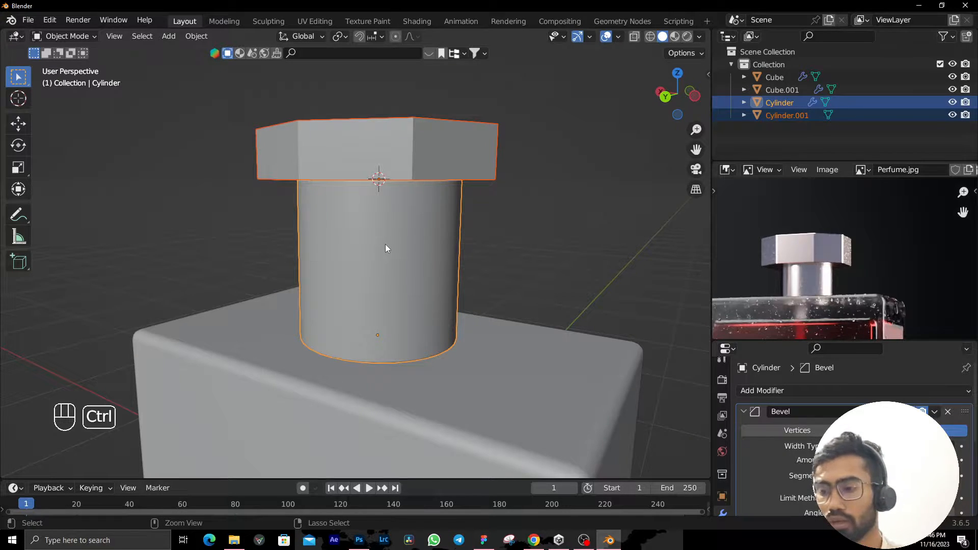
pyautogui.hotkey('ctrl', 'l')
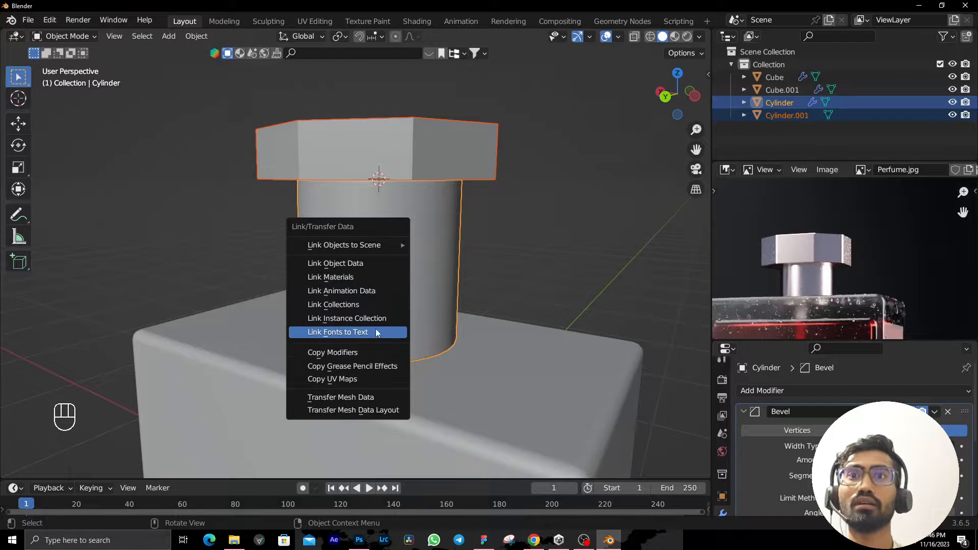
pyautogui.click(375, 350)
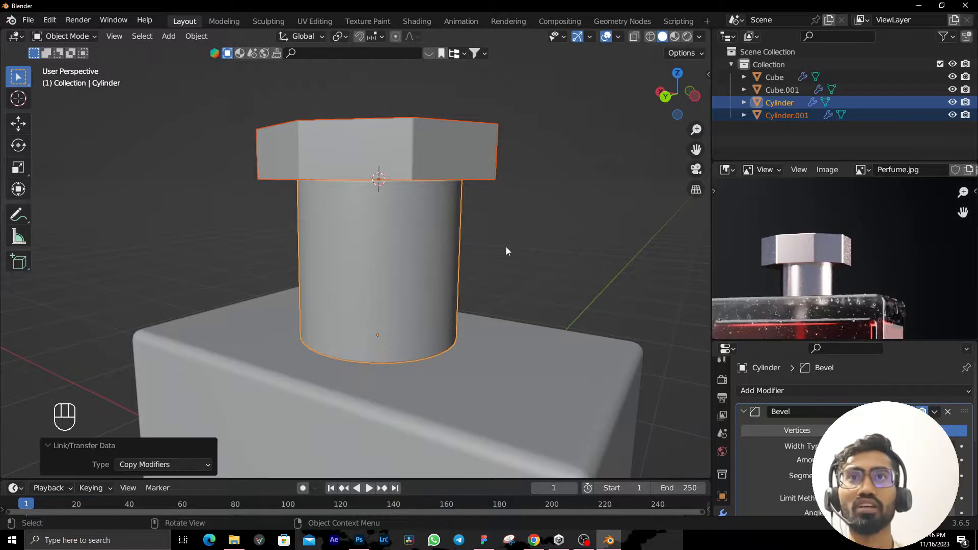
pyautogui.click(581, 229)
pyautogui.moveTo(581, 229); pyautogui.dragTo(509, 306, button='middle')
pyautogui.scroll(3, 479, 282)
# Try to apply the cap's scale.
pyautogui.hotkey('ctrl', 'a')
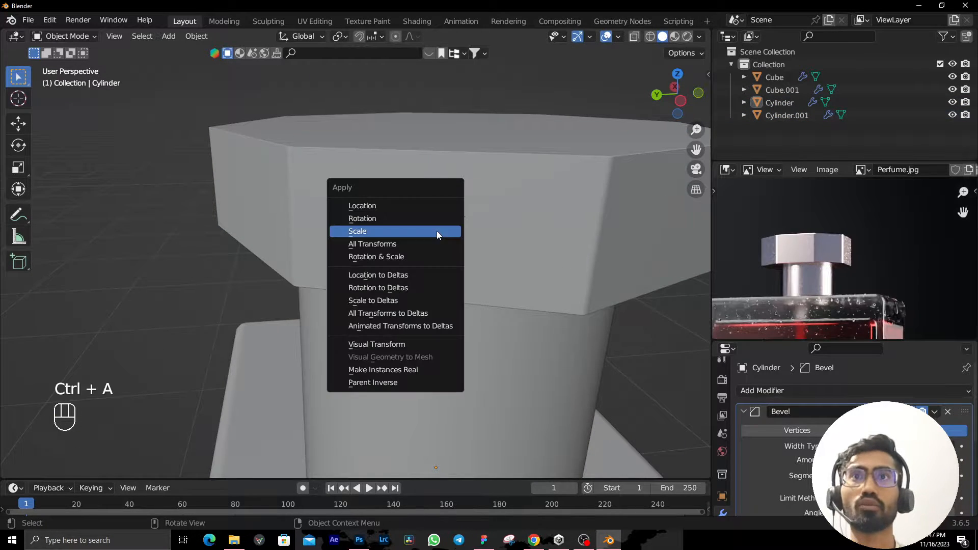
pyautogui.click(436, 231)
pyautogui.scroll(-4, 437, 231)
pyautogui.moveTo(469, 235); pyautogui.dragTo(472, 224, button='middle')
# Increase the cap's bevel amount slightly and apply Shade Auto Smooth to the cap.
pyautogui.click(472, 225)
pyautogui.scroll(3, 539, 343)
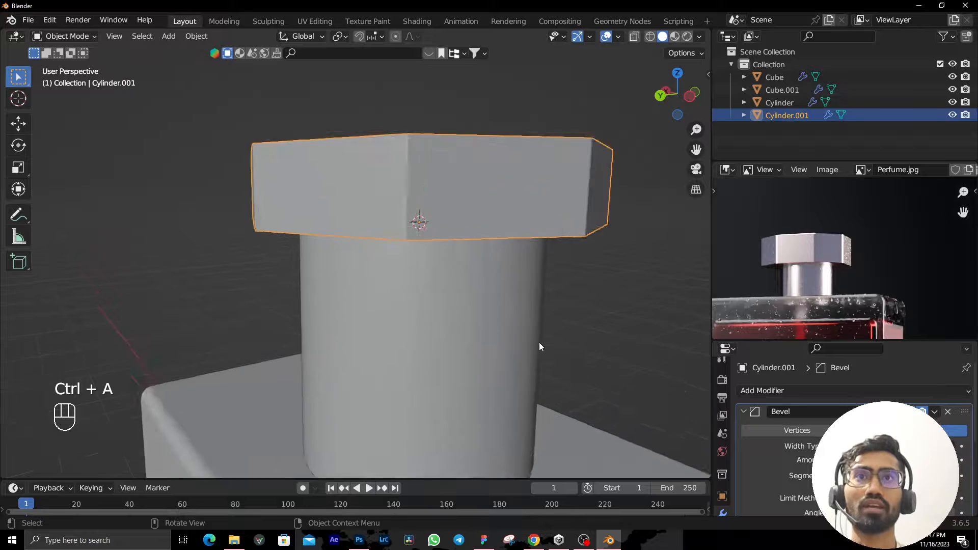
pyautogui.scroll(-1, 539, 343)
pyautogui.moveTo(539, 343); pyautogui.dragTo(548, 365, button='middle')
pyautogui.scroll(3, 537, 403)
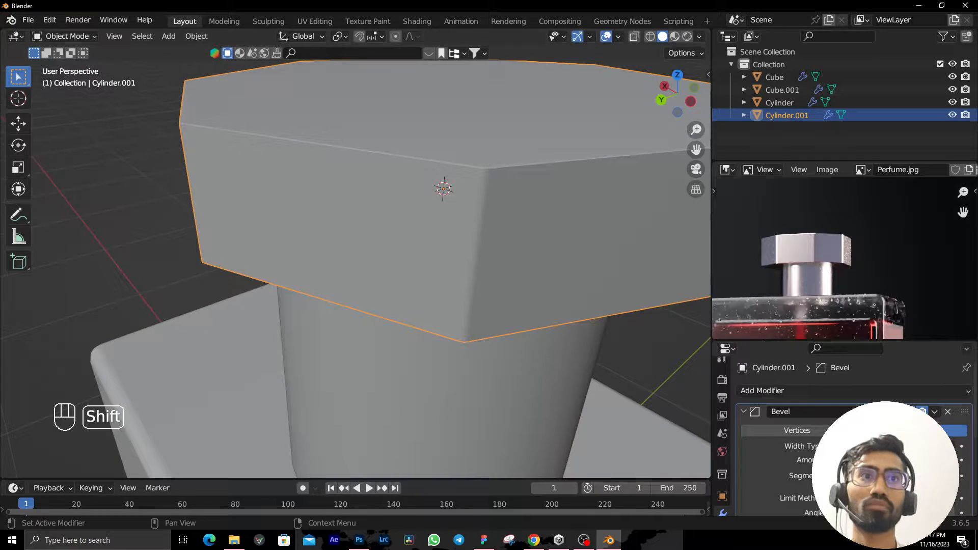
pyautogui.keyDown('shift'); pyautogui.moveTo(890, 460); pyautogui.dragTo(909, 460); pyautogui.keyUp('shift')
pyautogui.rightClick(435, 207)
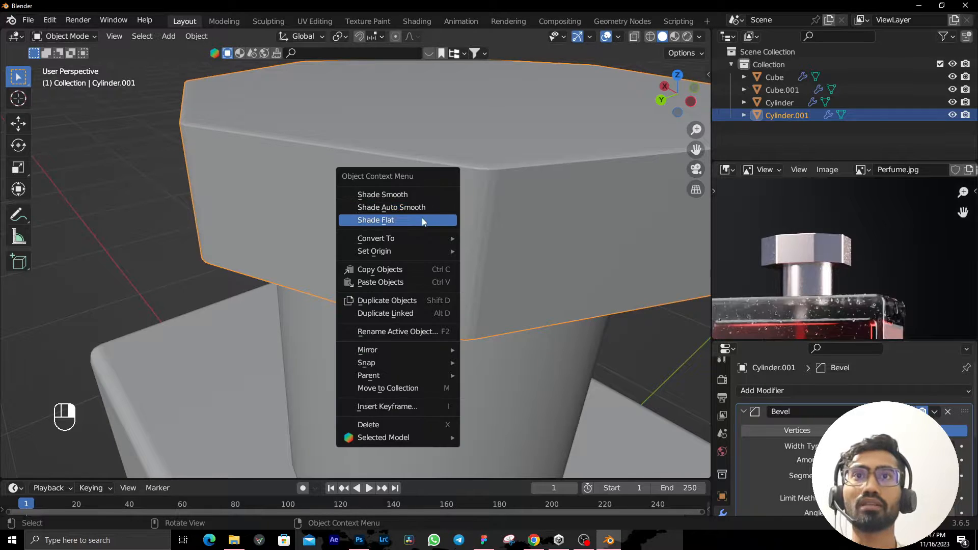
pyautogui.click(429, 209)
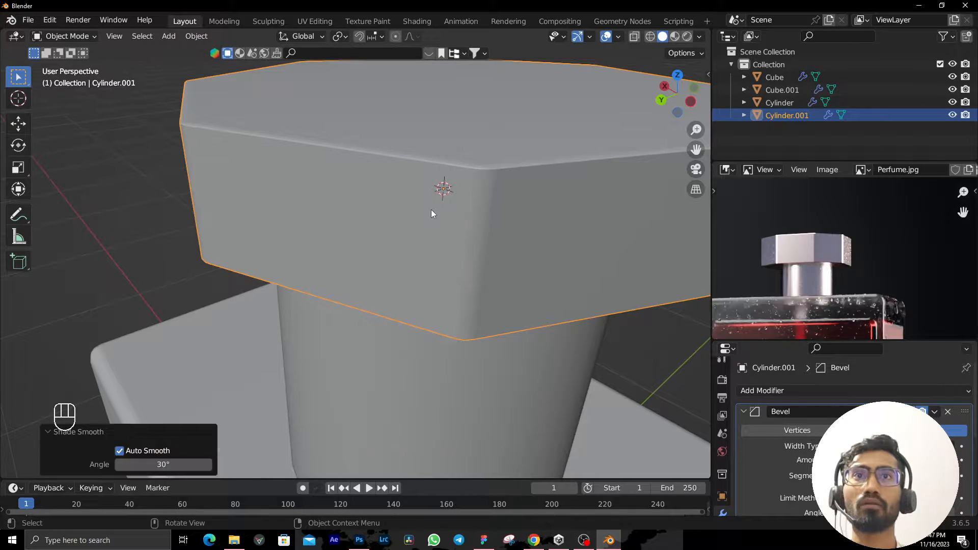
# Inspect the bevelled cap and neck, and examine the tube inside the red bottle in the reference image.
pyautogui.scroll(-4, 593, 274)
pyautogui.moveTo(593, 274); pyautogui.dragTo(560, 270, button='middle')
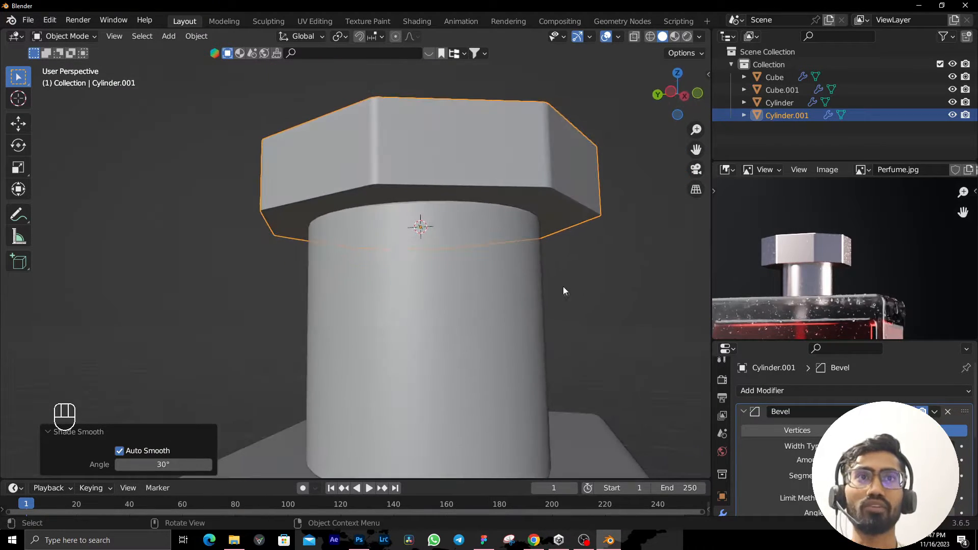
pyautogui.scroll(-4, 563, 288)
pyautogui.moveTo(545, 329); pyautogui.dragTo(547, 293, button='middle')
pyautogui.keyDown('shift'); pyautogui.moveTo(546, 293); pyautogui.dragTo(458, 201, button='middle'); pyautogui.keyUp('shift')
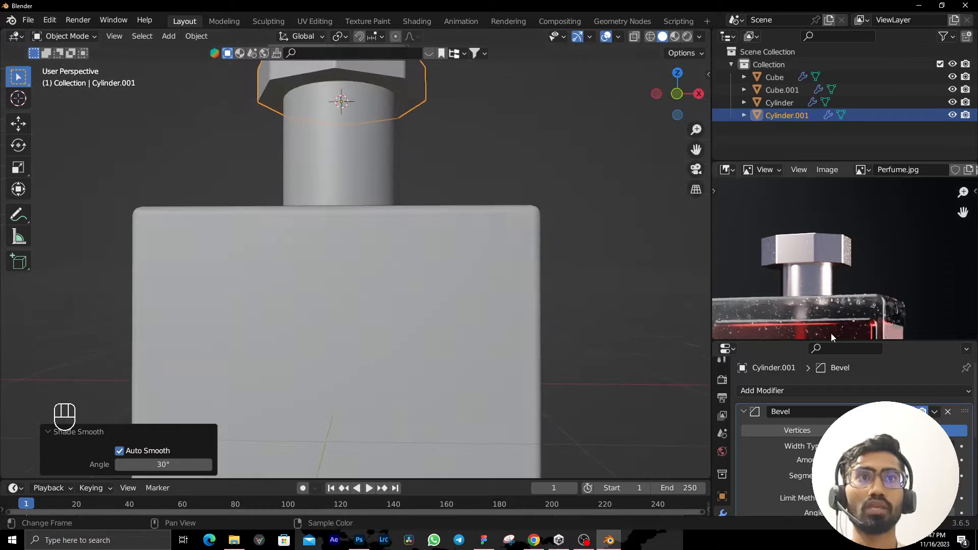
pyautogui.scroll(-3, 830, 333)
pyautogui.moveTo(831, 333); pyautogui.dragTo(840, 271, button='middle')
pyautogui.scroll(3, 835, 281)
pyautogui.scroll(5, 836, 280)
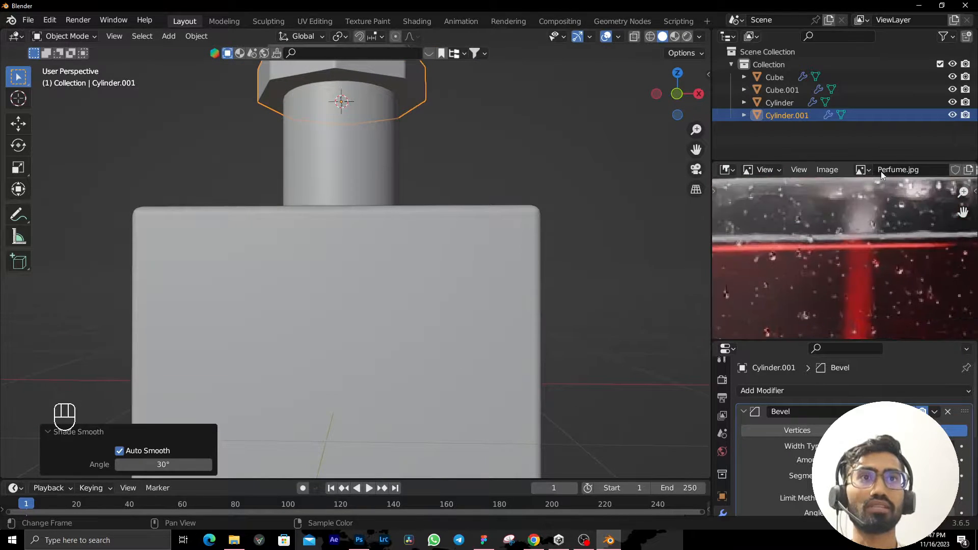
pyautogui.scroll(-5, 877, 305)
pyautogui.moveTo(877, 312); pyautogui.dragTo(877, 270, button='middle')
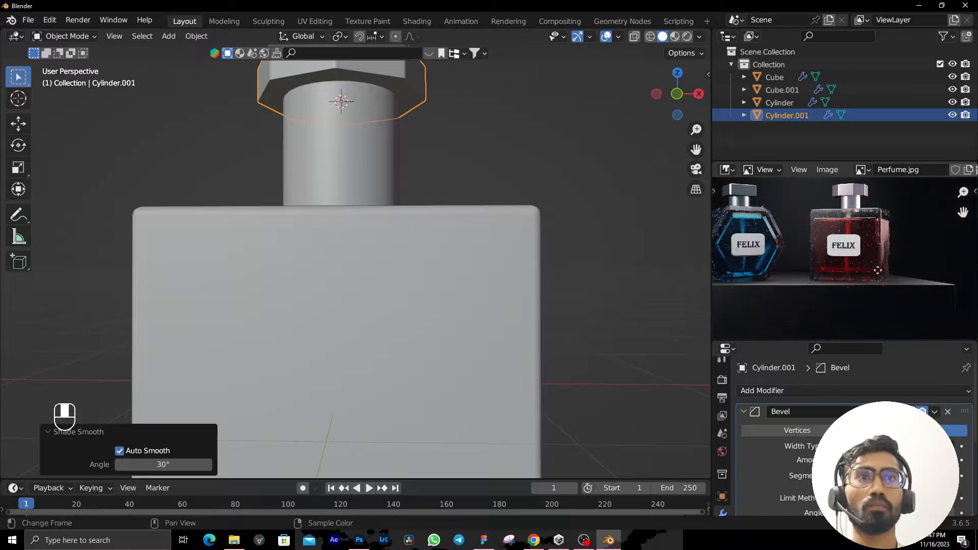
# Show the bottle in front wireframe view and snap the 3D cursor to the neck cylinder's origin.
pyautogui.press('KP_1')
pyautogui.hotkey('shift', 'z')
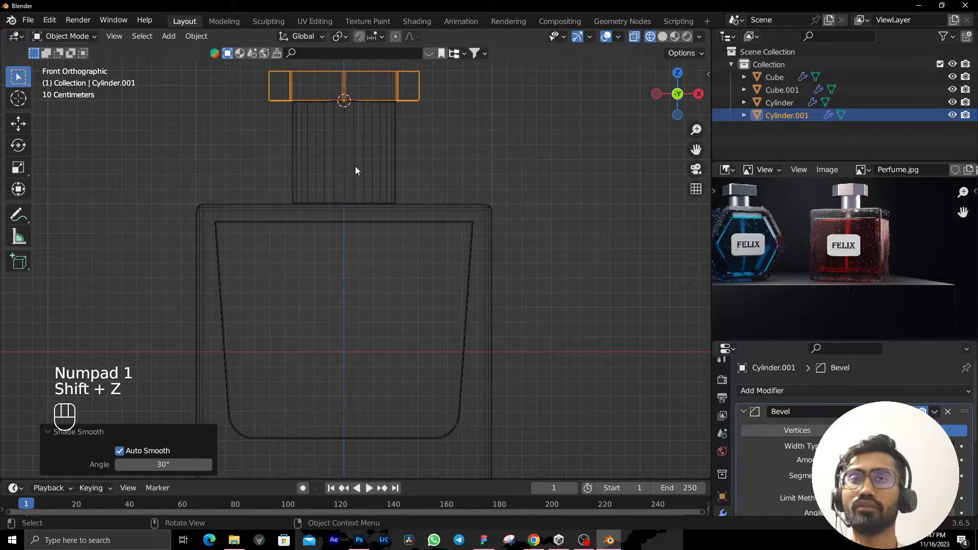
pyautogui.hotkey('shift', 'a')
pyautogui.moveTo(355, 167)
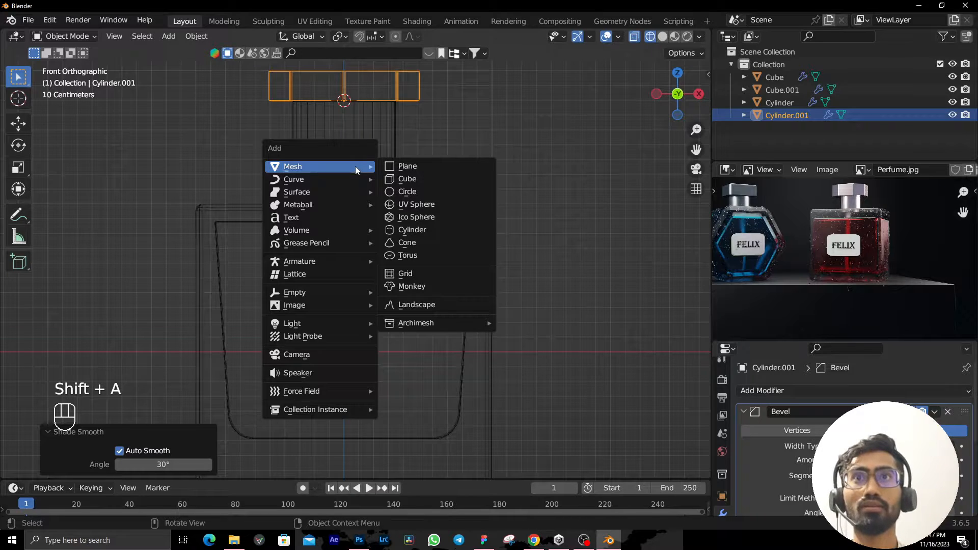
pyautogui.click(361, 203)
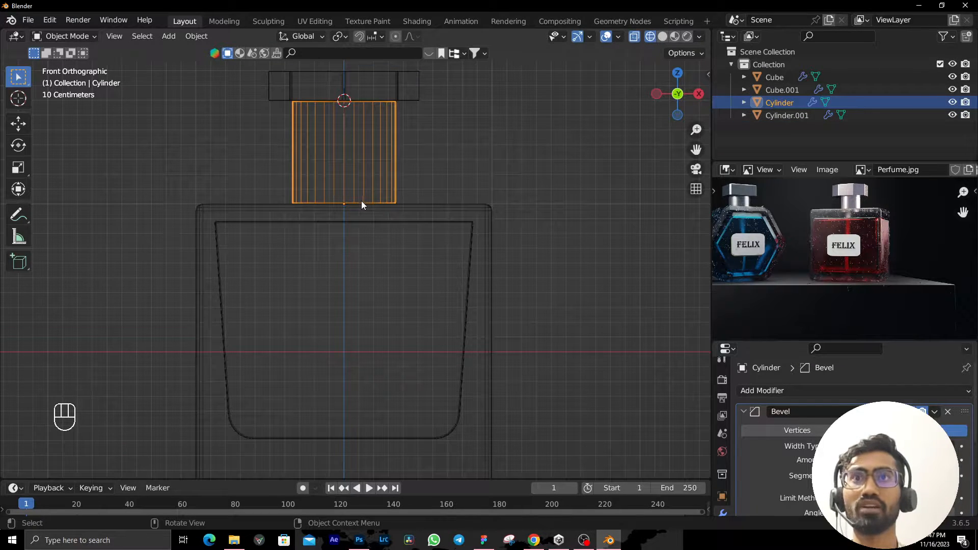
pyautogui.hotkey('shift', 's')
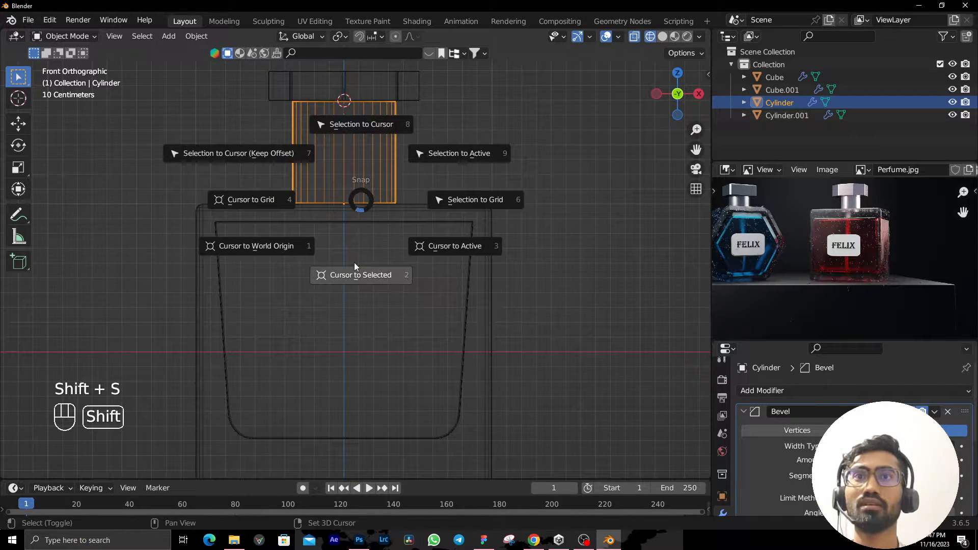
pyautogui.click(345, 278)
# Start adding a new object at the 3D cursor beneath the neck cylinder.
pyautogui.hotkey('shift', 'a')
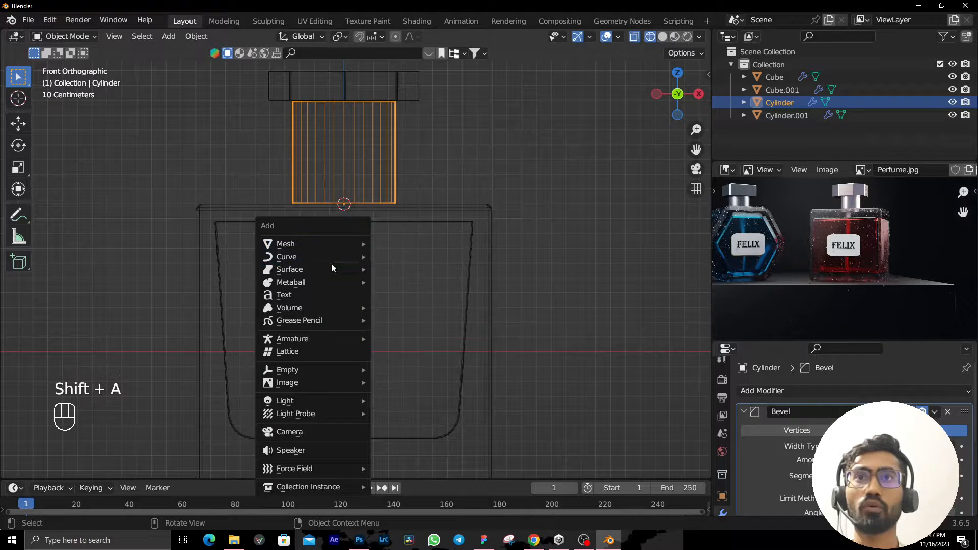
# Add a Bezier curve at the 3D cursor on the base of the bottle neck.
pyautogui.moveTo(331, 257)
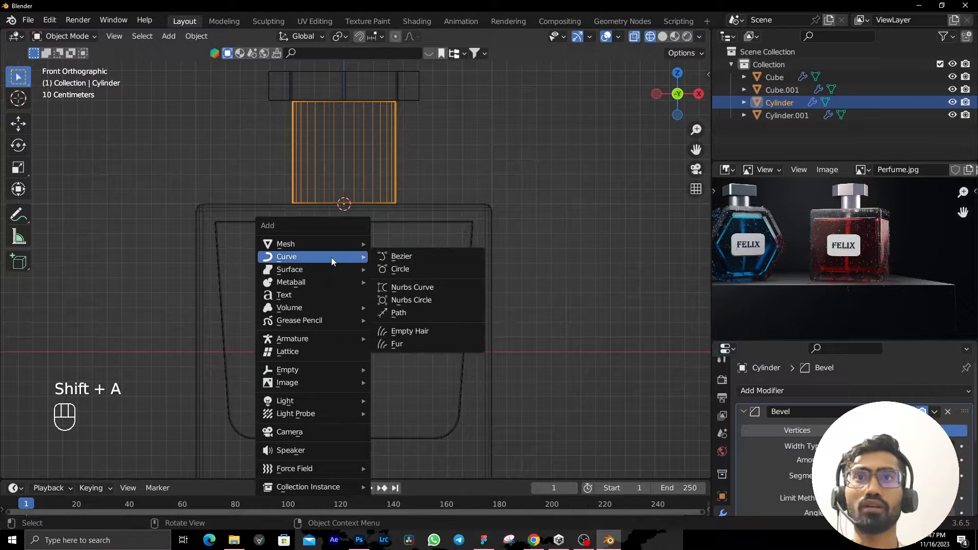
pyautogui.click(432, 258)
pyautogui.scroll(-3, 362, 258)
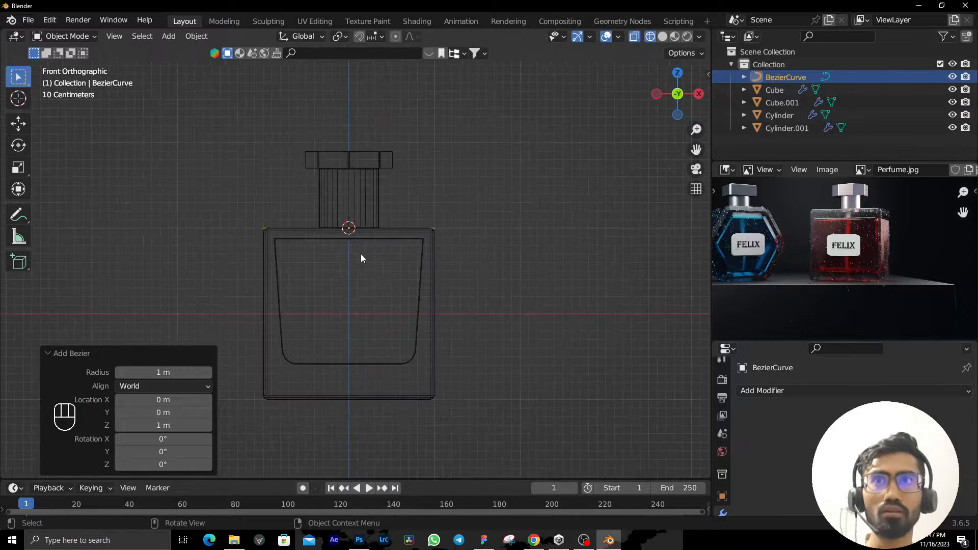
# Rotate the Bezier curve 90° about the global Y axis to stand it upright.
pyautogui.moveTo(362, 258); pyautogui.dragTo(379, 301, button='middle')
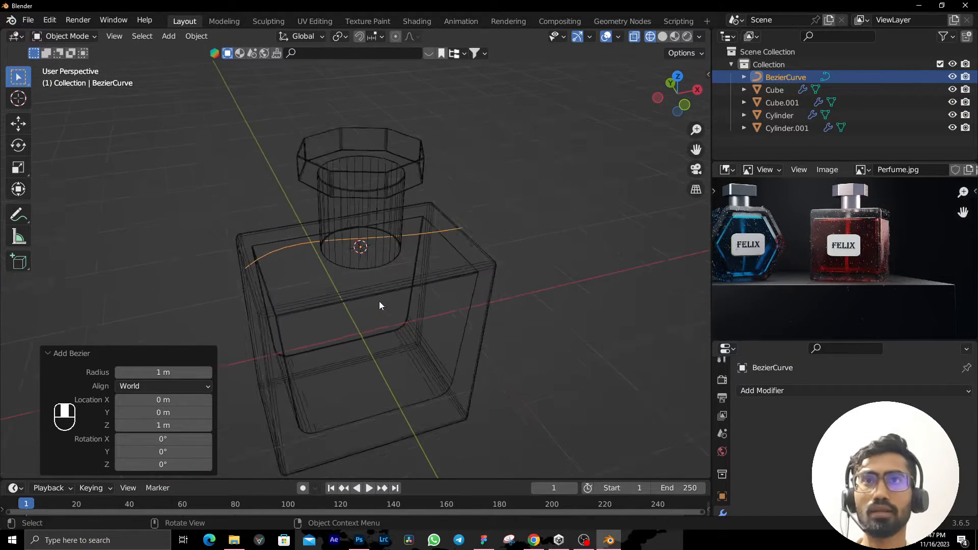
pyautogui.scroll(2, 379, 301)
pyautogui.press('r')
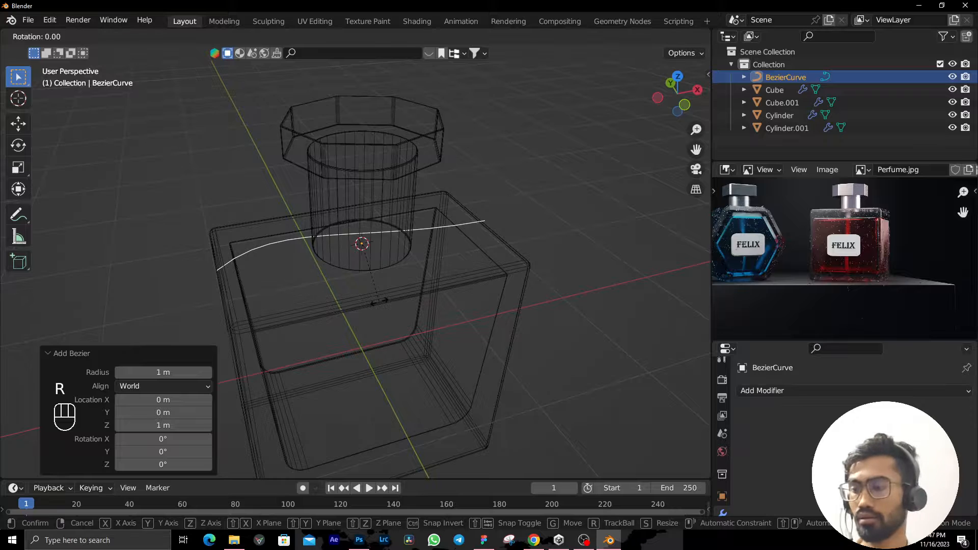
pyautogui.press('y')
pyautogui.press('KP_9')
pyautogui.press('KP_0')
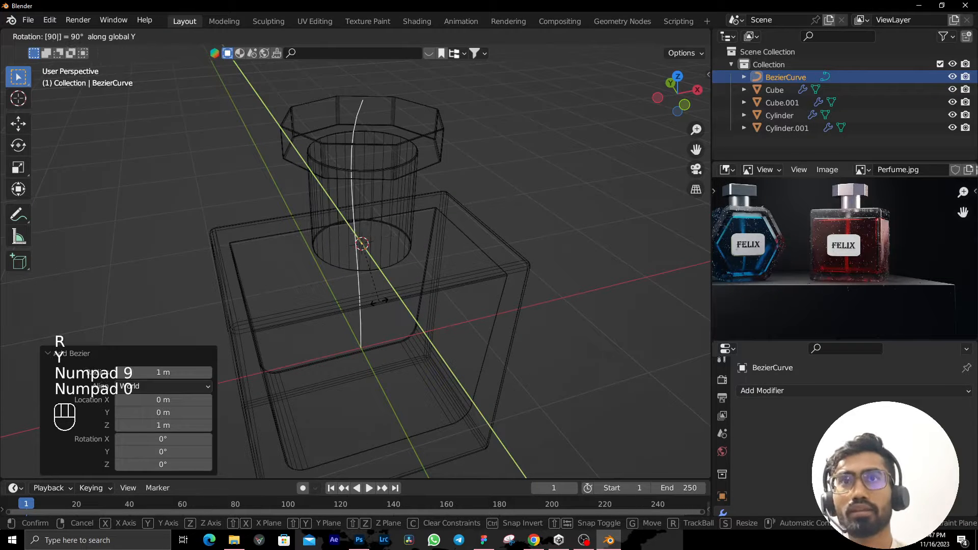
pyautogui.press('KP_Enter')
# In the front view, rotate the Bezier curve 90° about the global Z axis.
pyautogui.press('KP_1')
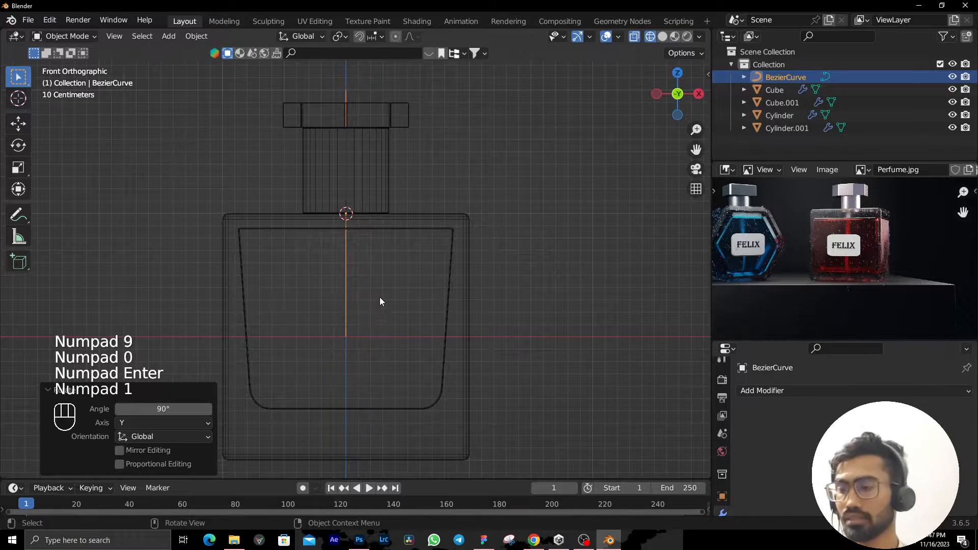
pyautogui.press('r')
pyautogui.press('z')
pyautogui.press('KP_9')
pyautogui.press('KP_0')
pyautogui.press('KP_Enter')
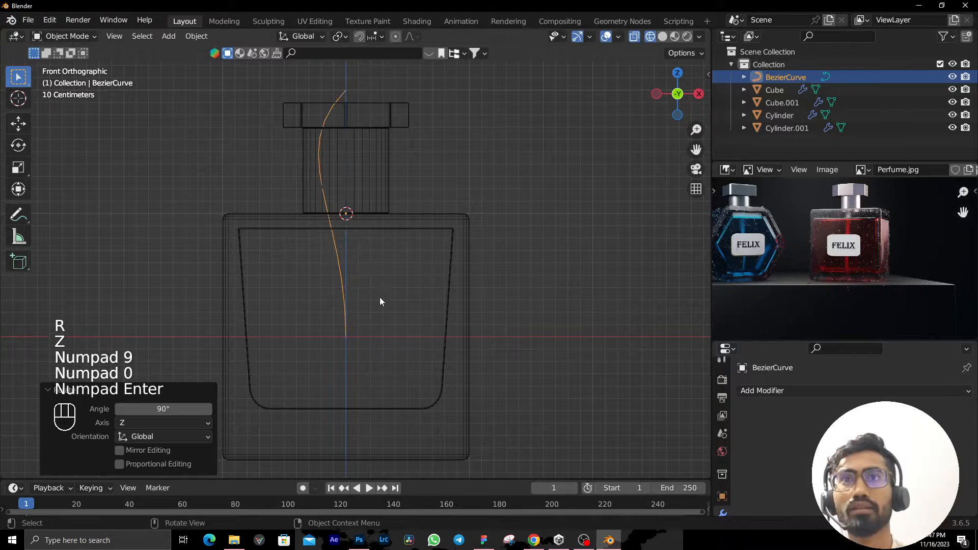
# Lower the curve along Z until its bottom end reaches the inner cavity's floor, and enter Edit Mode on it.
pyautogui.press('g')
pyautogui.press('z')
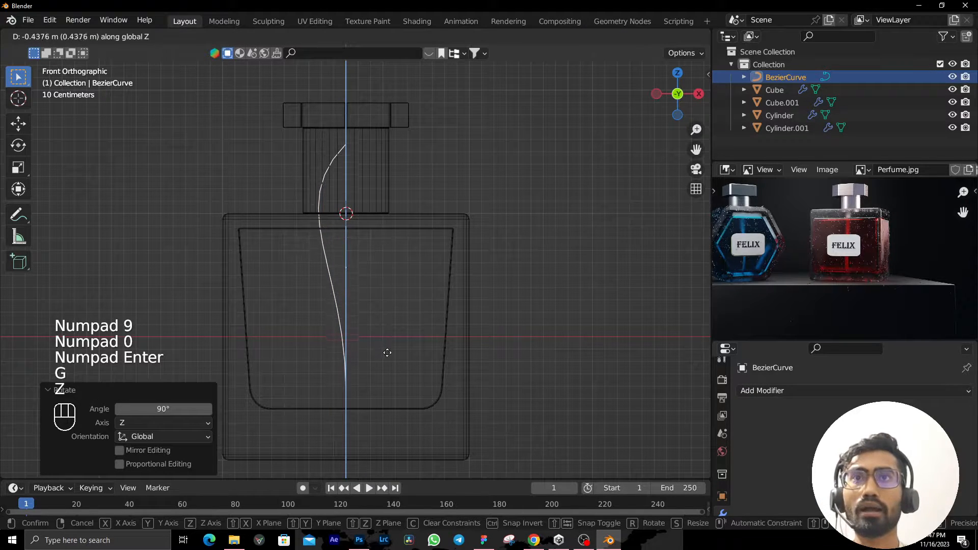
pyautogui.click(393, 370)
pyautogui.scroll(2, 390, 337)
pyautogui.keyDown('shift'); pyautogui.moveTo(390, 337); pyautogui.dragTo(426, 338, button='middle'); pyautogui.keyUp('shift')
pyautogui.press('Tab')
pyautogui.scroll(-2, 426, 335)
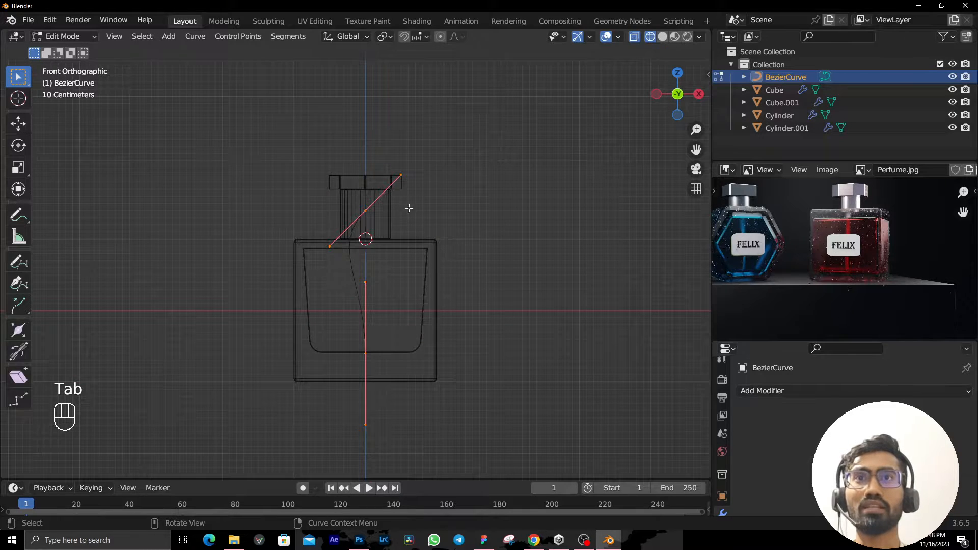
pyautogui.scroll(3, 405, 217)
pyautogui.press('g')
pyautogui.rightClick(335, 130)
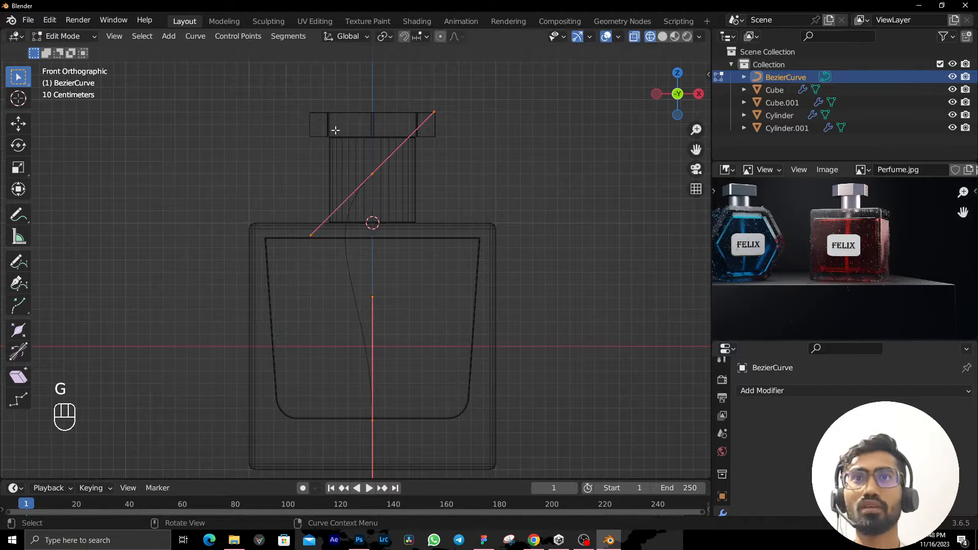
pyautogui.press('g')
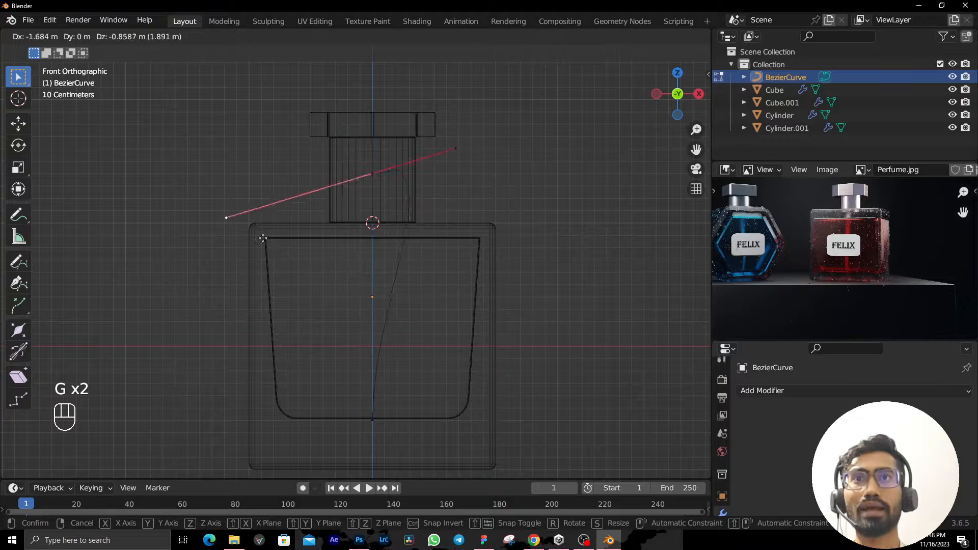
pyautogui.click(415, 247)
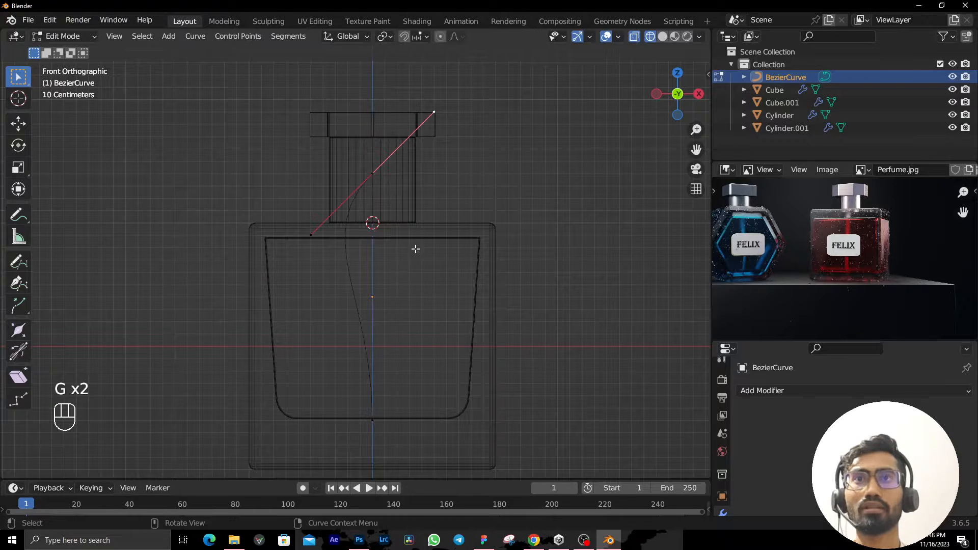
# Rotate the curve's top handle to lean slightly left of vertical, and lower the top control point along Z to the neck's base.
pyautogui.press('g')
pyautogui.press('r')
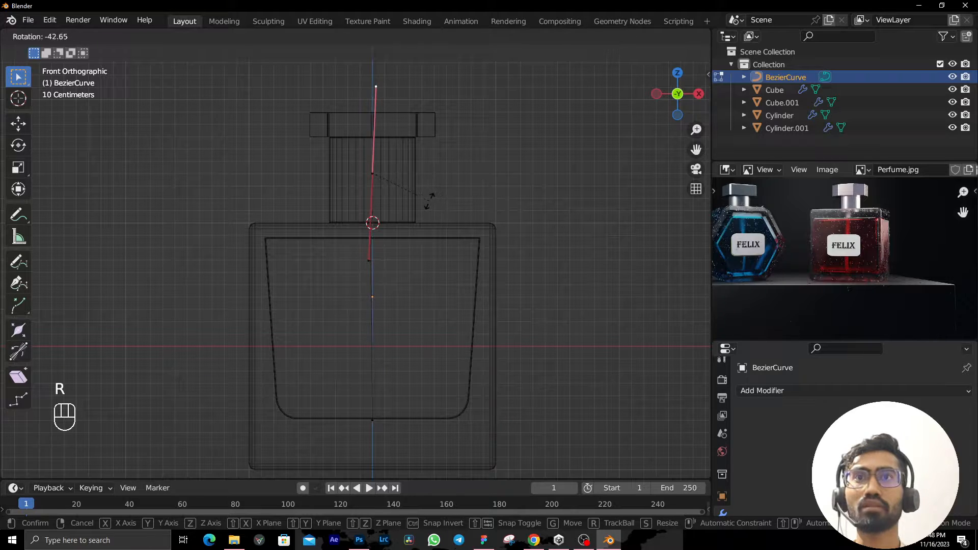
pyautogui.click(457, 191)
pyautogui.click(368, 177)
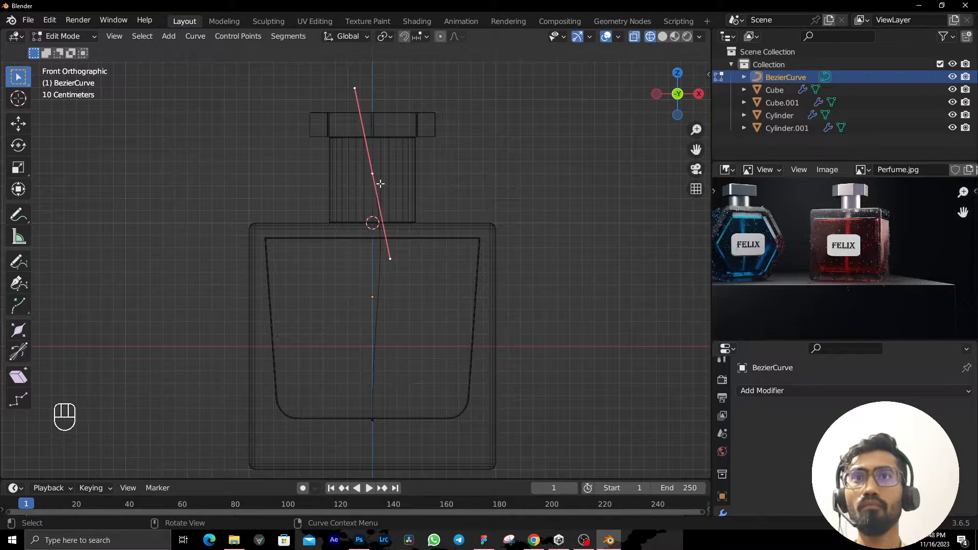
pyautogui.press('g')
pyautogui.press('z')
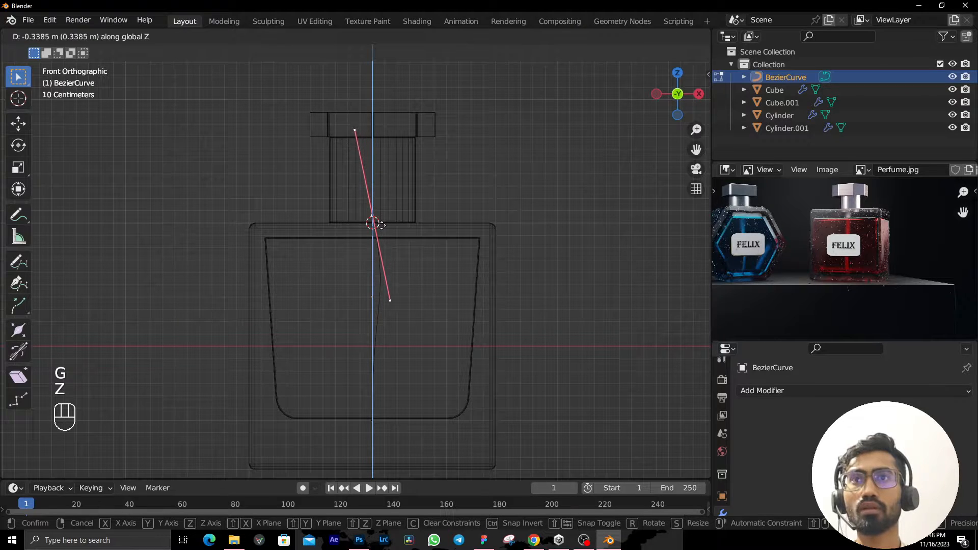
pyautogui.click(386, 265)
# Raise the curve's bottom control point slightly along Z to sit just above the inner cavity's floor, and return to Object Mode.
pyautogui.click(382, 426)
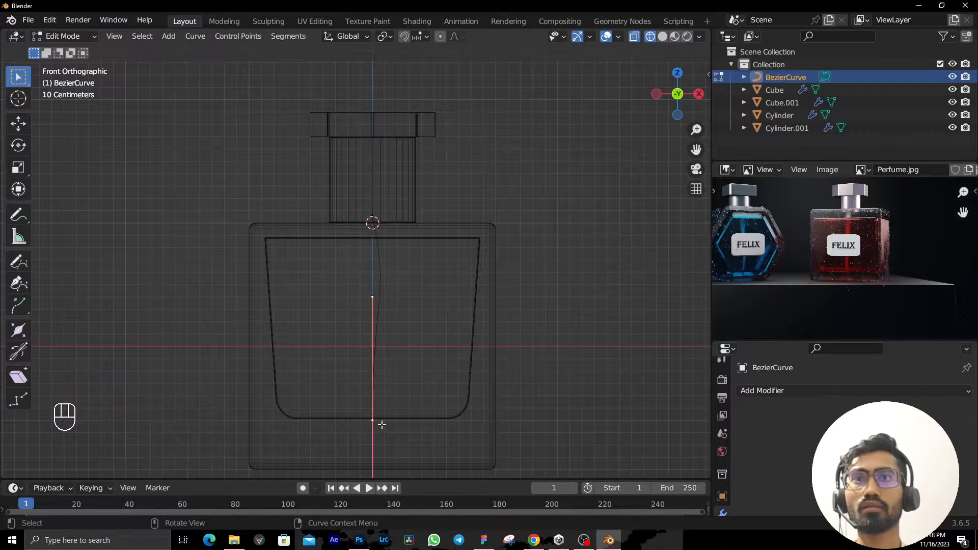
pyautogui.press('g')
pyautogui.press('z')
pyautogui.click(388, 410)
pyautogui.press('Tab')
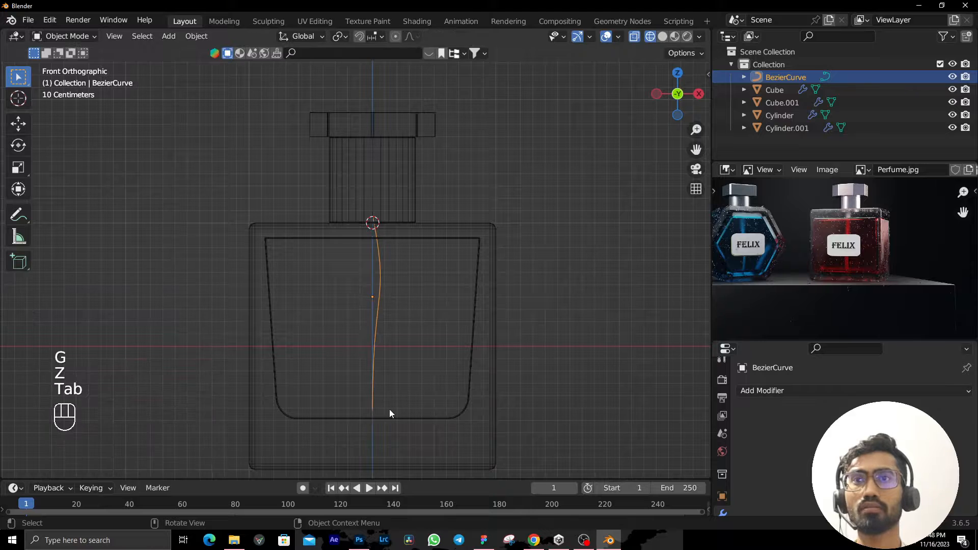
# Increase the curve's round bevel depth slightly to turn it into a thin spray tube.
pyautogui.moveTo(389, 408)
pyautogui.mouseDown(button='middle')
pyautogui.moveTo(433, 412)
pyautogui.moveTo(377, 395)
pyautogui.moveTo(445, 329)
pyautogui.moveTo(489, 332)
pyautogui.mouseUp(button='middle')
pyautogui.hotkey('shift', 'z')
pyautogui.hotkey('shift', 'z')
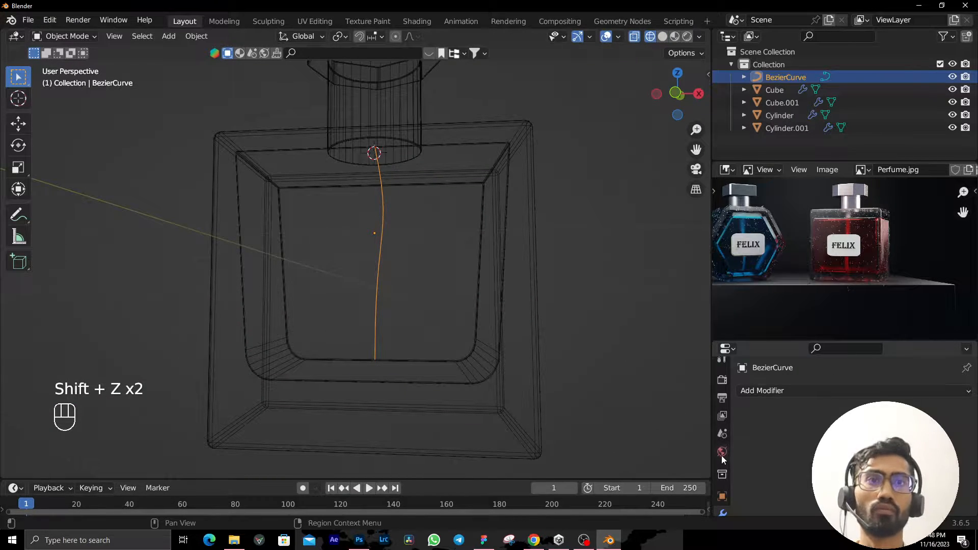
pyautogui.scroll(-4, 722, 453)
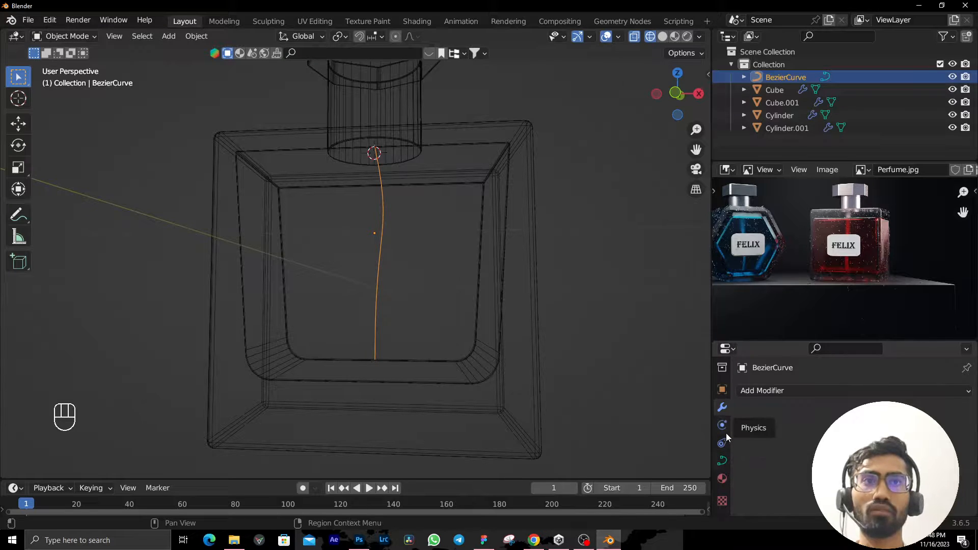
pyautogui.click(723, 462)
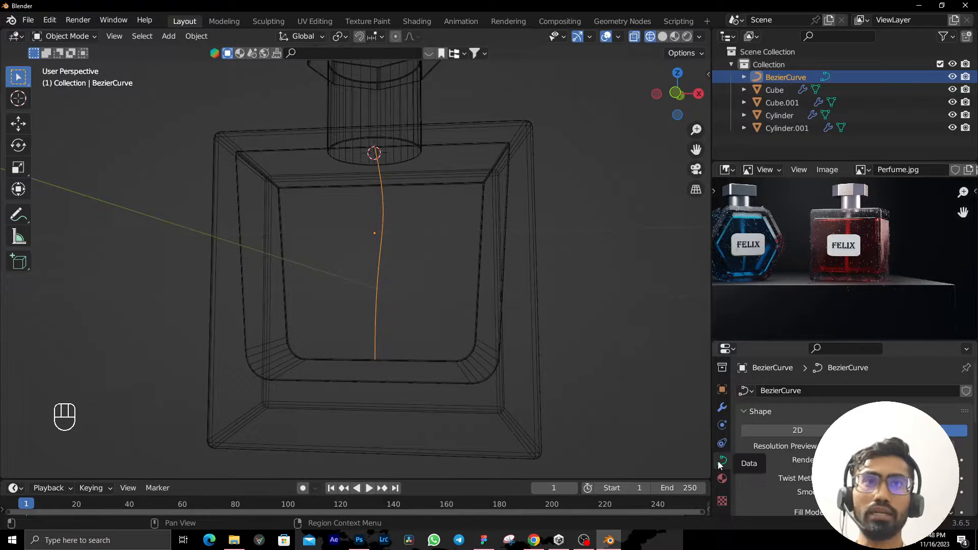
pyautogui.scroll(-8, 741, 452)
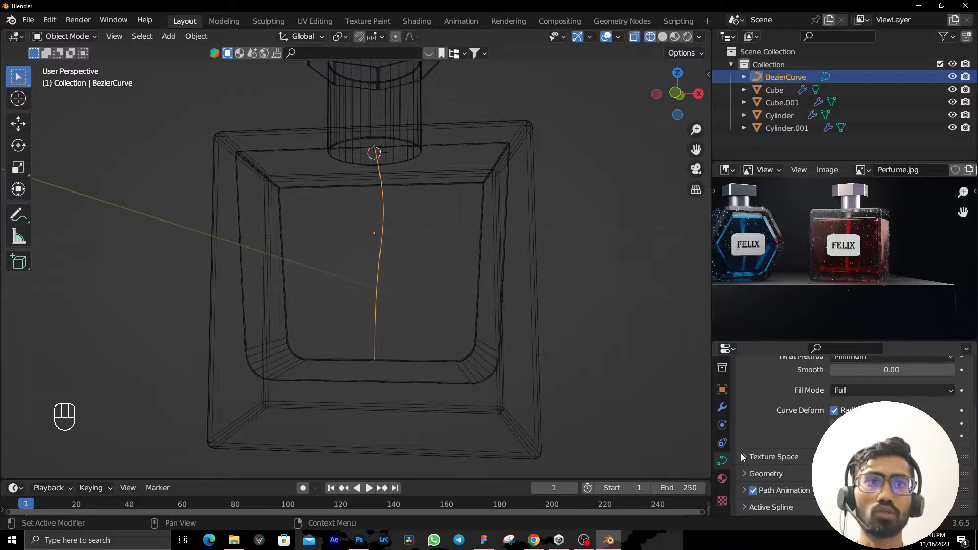
pyautogui.click(757, 434)
pyautogui.scroll(-5, 756, 436)
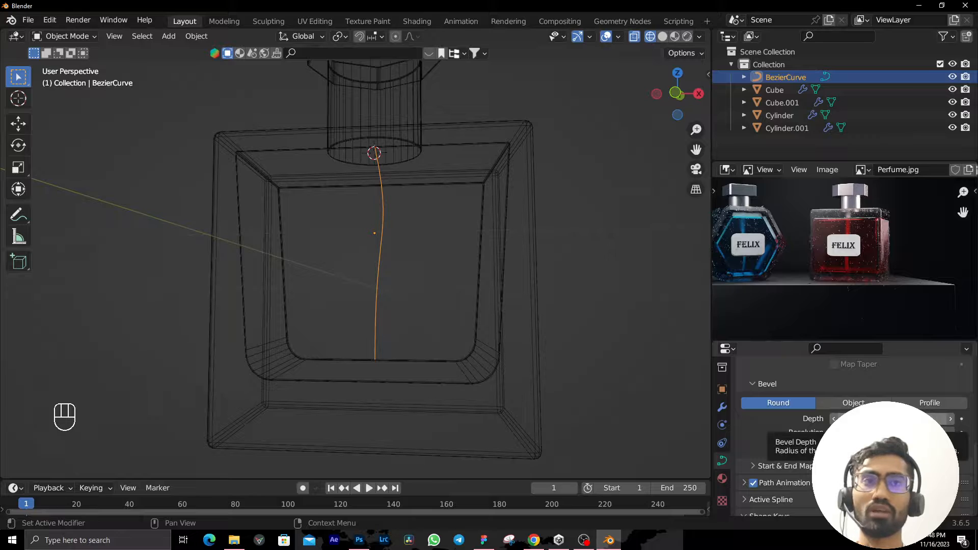
pyautogui.press('shift')
pyautogui.moveTo(892, 419)
pyautogui.keyDown('shift'); pyautogui.mouseDown()
pyautogui.moveTo(937, 418)
pyautogui.moveTo(903, 419)
pyautogui.mouseUp(); pyautogui.keyUp('shift')
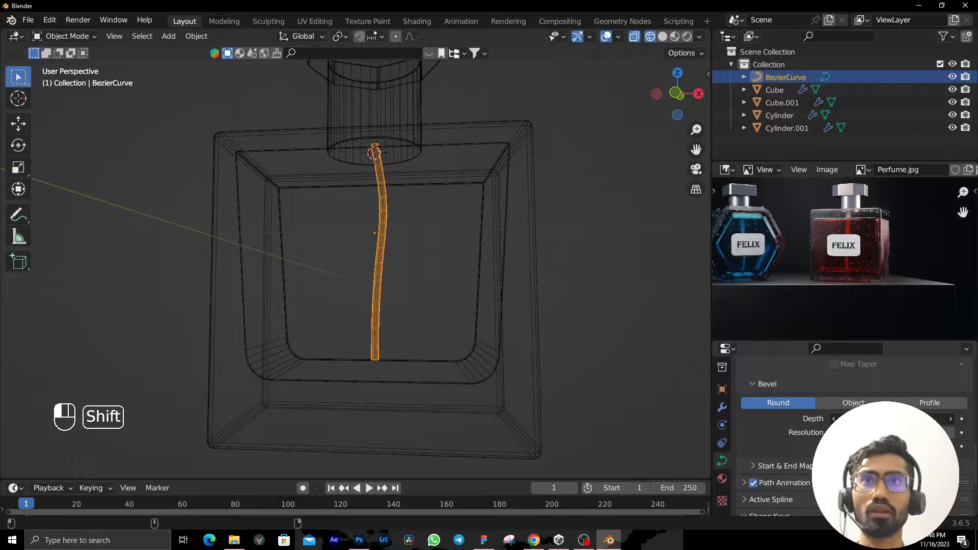
# Duplicate the neck cylinder in place.
pyautogui.moveTo(433, 285); pyautogui.dragTo(405, 256, button='middle')
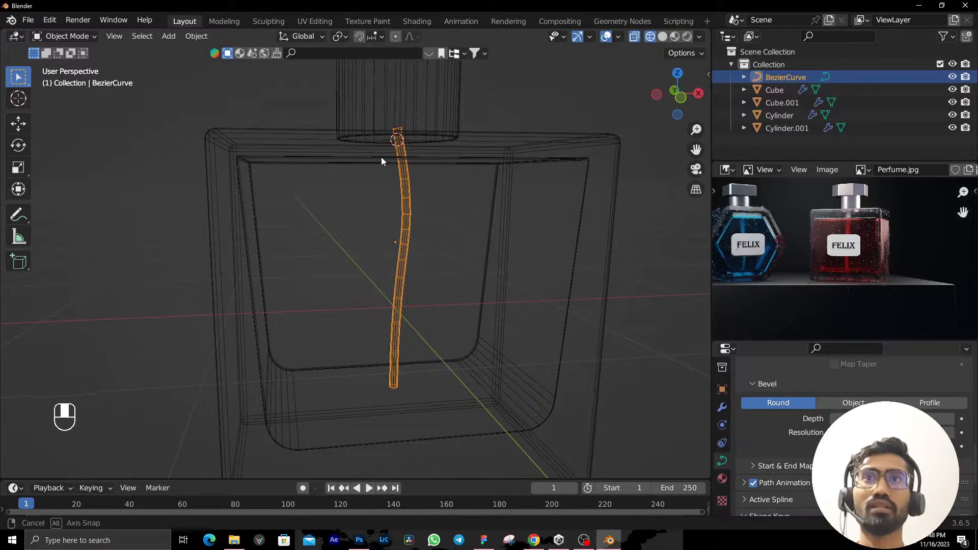
pyautogui.moveTo(381, 156); pyautogui.dragTo(382, 218, button='middle')
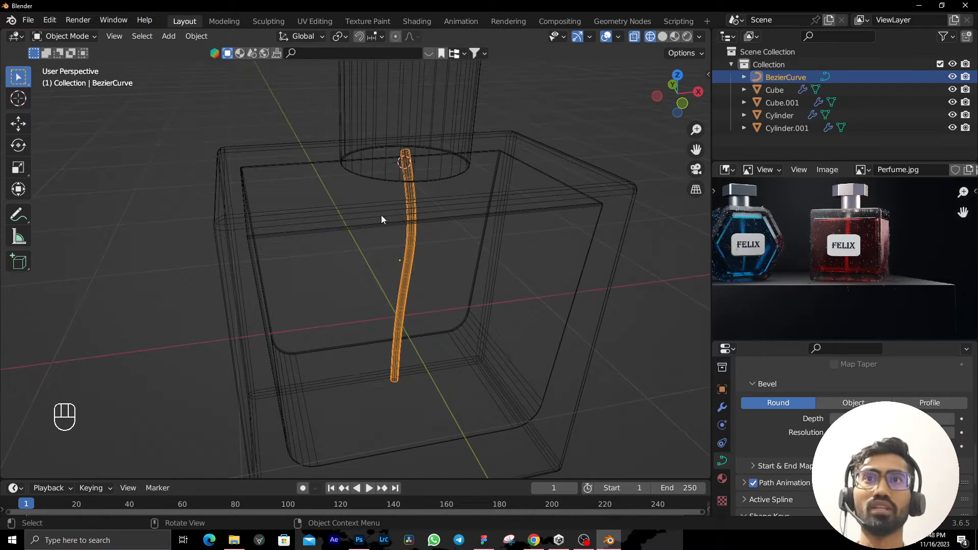
pyautogui.click(394, 182)
pyautogui.moveTo(392, 178); pyautogui.dragTo(371, 283, button='middle')
pyautogui.scroll(-4, 378, 222)
pyautogui.moveTo(378, 222)
pyautogui.mouseDown(button='middle')
pyautogui.moveTo(377, 254)
pyautogui.moveTo(387, 222)
pyautogui.mouseUp(button='middle')
pyautogui.scroll(5, 394, 221)
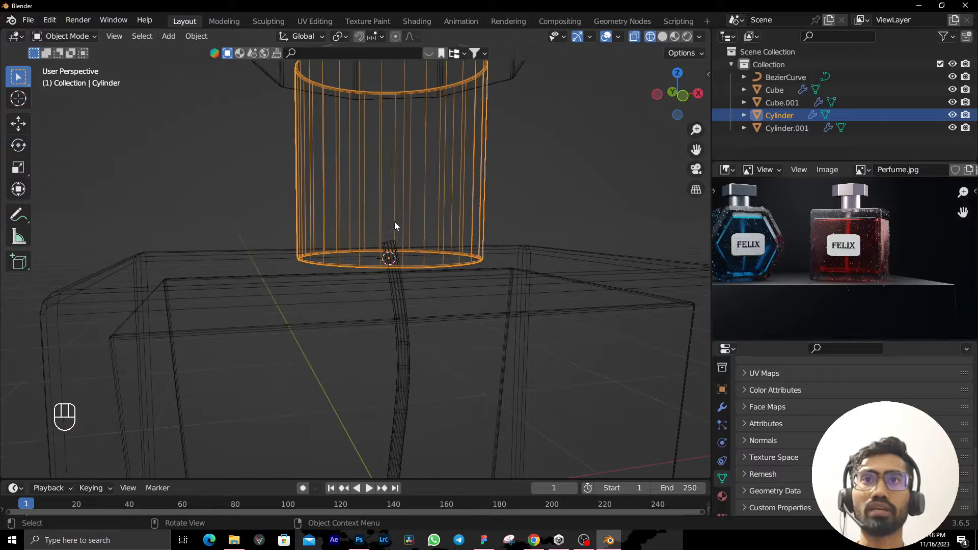
pyautogui.scroll(-4, 395, 222)
pyautogui.hotkey('shift', 'd')
pyautogui.rightClick(523, 192)
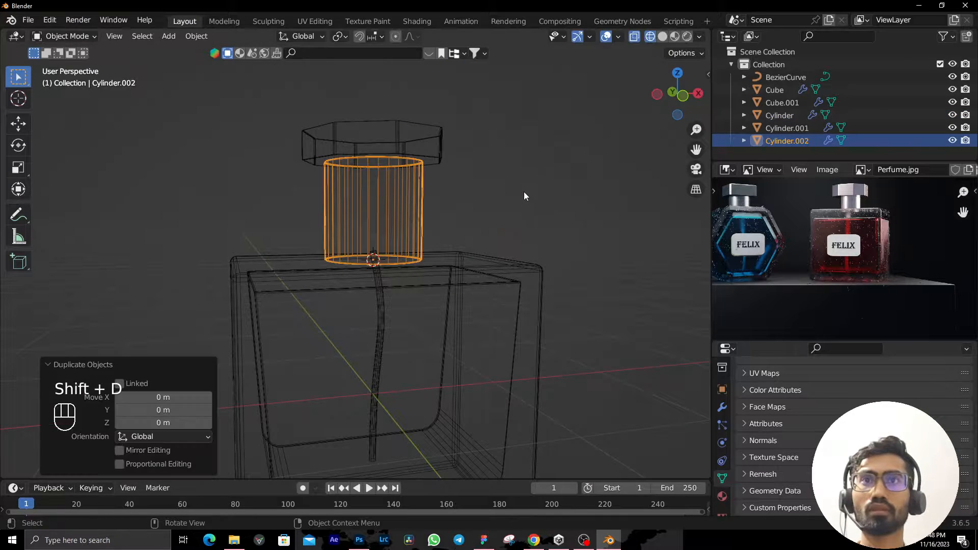
# Lower the duplicated neck cylinder about 0.16 m along Z into the bottle body.
pyautogui.scroll(3, 439, 248)
pyautogui.press('g')
pyautogui.press('z')
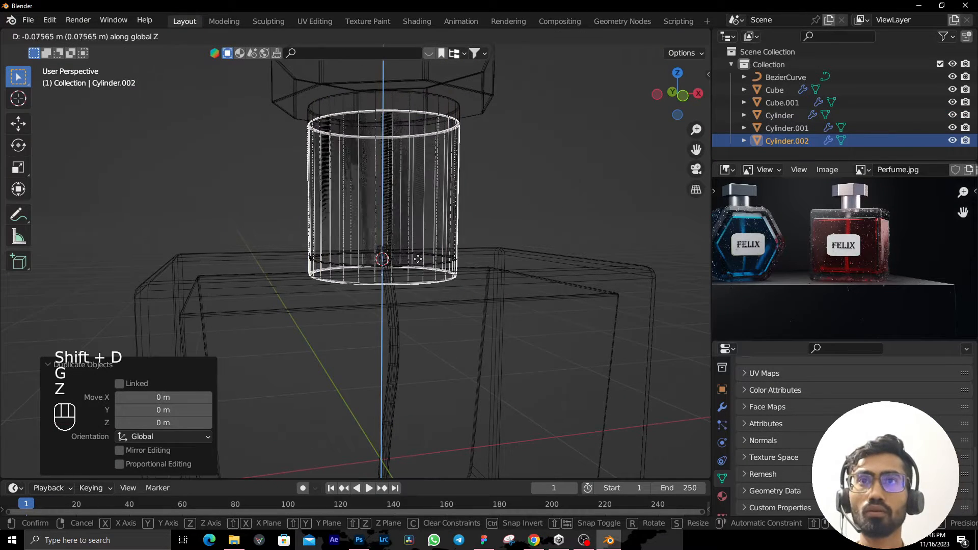
pyautogui.click(420, 276)
# Raise the duplicated cylinder about 0.03 m along Z to align its base with the top of the inner cavity.
pyautogui.press('KP_1')
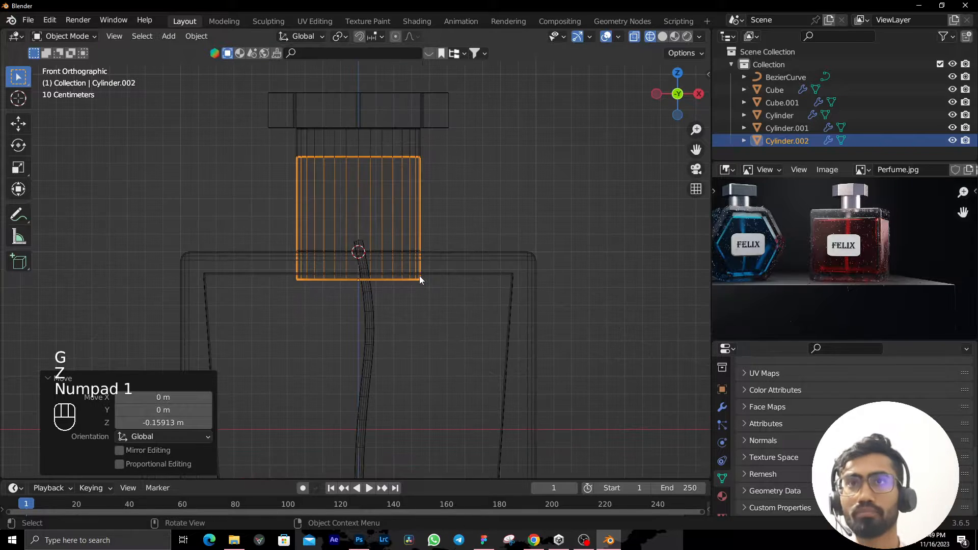
pyautogui.scroll(4, 420, 276)
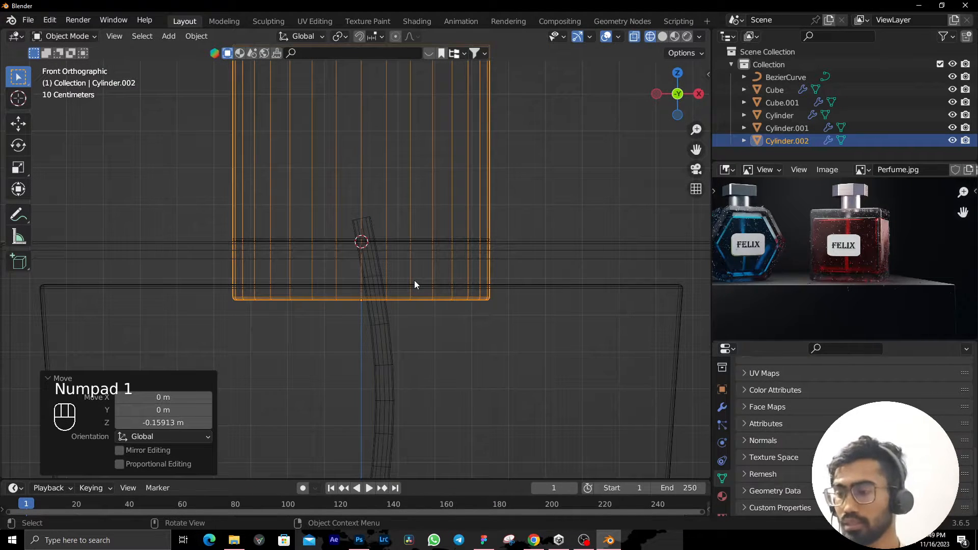
pyautogui.press('g')
pyautogui.press('z')
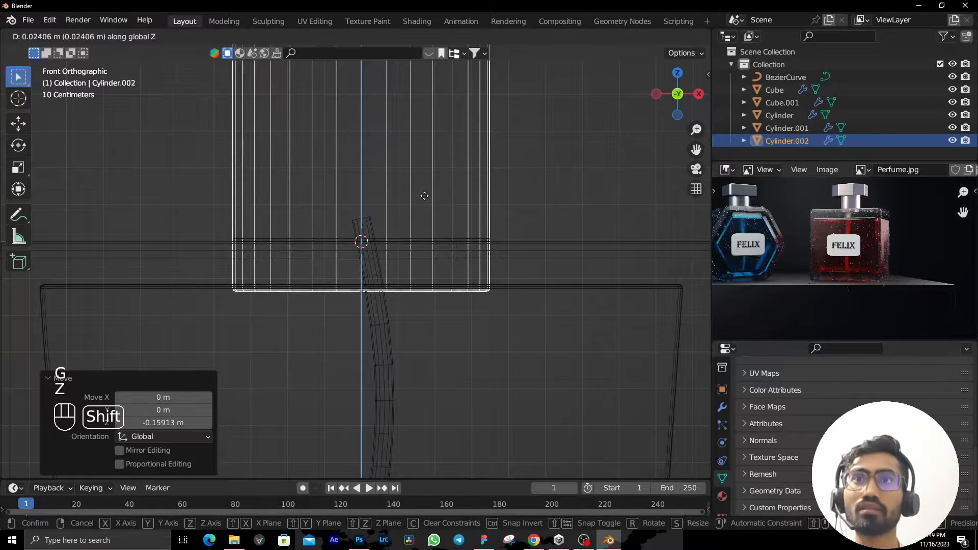
pyautogui.click(431, 167)
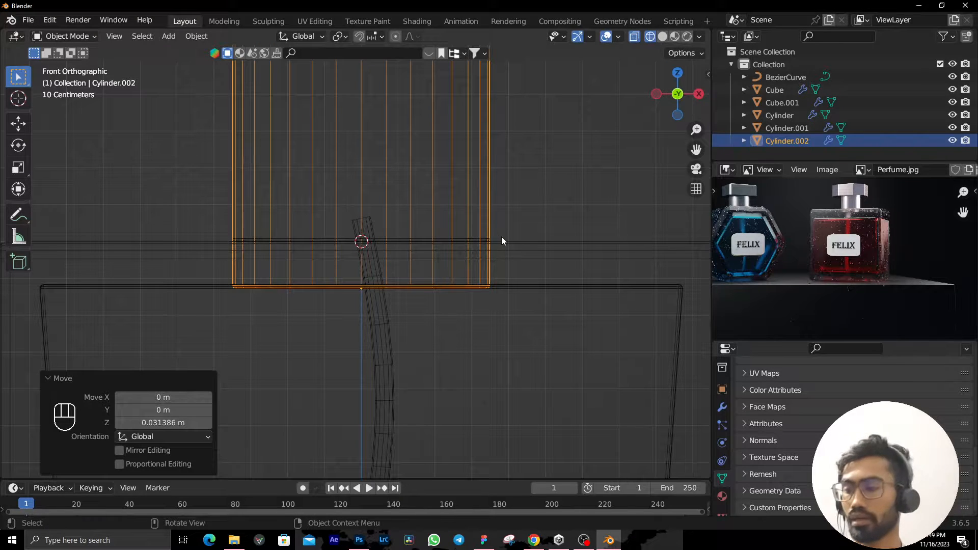
# Scale the duplicated cylinder slightly narrower in X and Y only, keeping its height, and deselect it.
pyautogui.press('s')
pyautogui.hotkey('shift', 'z')
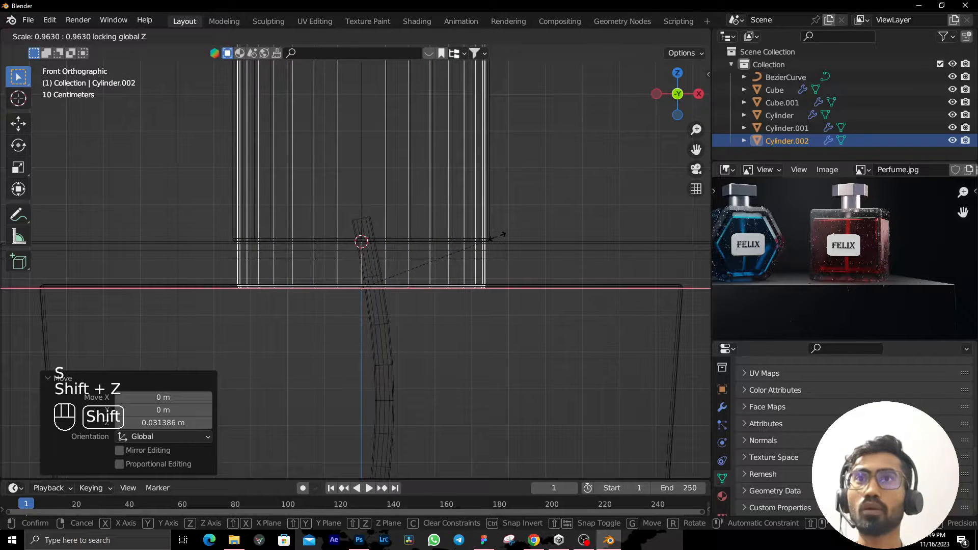
pyautogui.click(536, 190)
pyautogui.click(536, 191)
# Display the bottle in solid shading with X-ray enabled to show the tube and cavity inside.
pyautogui.moveTo(536, 191); pyautogui.dragTo(382, 236, button='middle')
pyautogui.hotkey('shift', 'z')
pyautogui.hotkey('shift', 'z')
pyautogui.hotkey('shift', 'z')
pyautogui.moveTo(391, 301); pyautogui.dragTo(479, 259, button='middle')
pyautogui.keyDown('shift'); pyautogui.moveTo(479, 260); pyautogui.dragTo(520, 137, button='middle'); pyautogui.keyUp('shift')
pyautogui.moveTo(356, 256); pyautogui.dragTo(417, 296, button='middle')
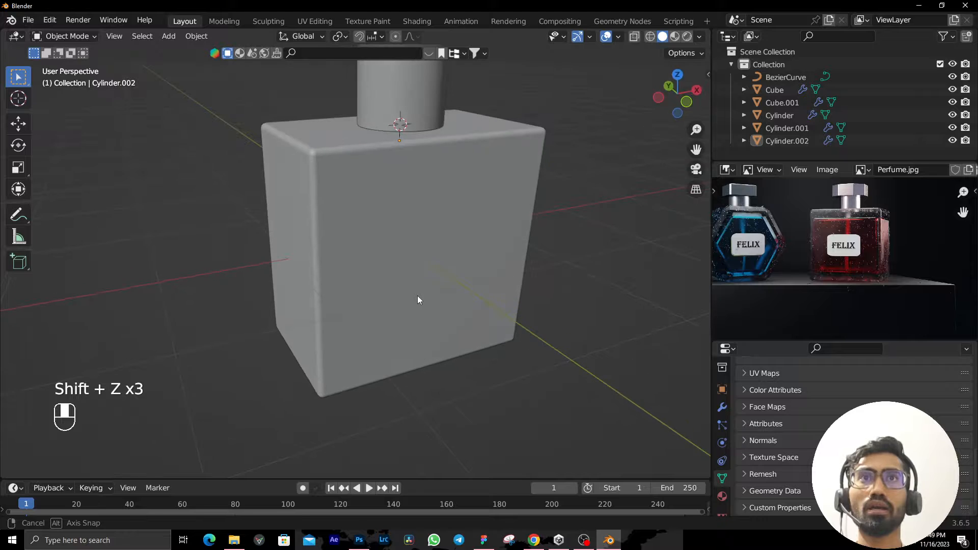
pyautogui.click(633, 36)
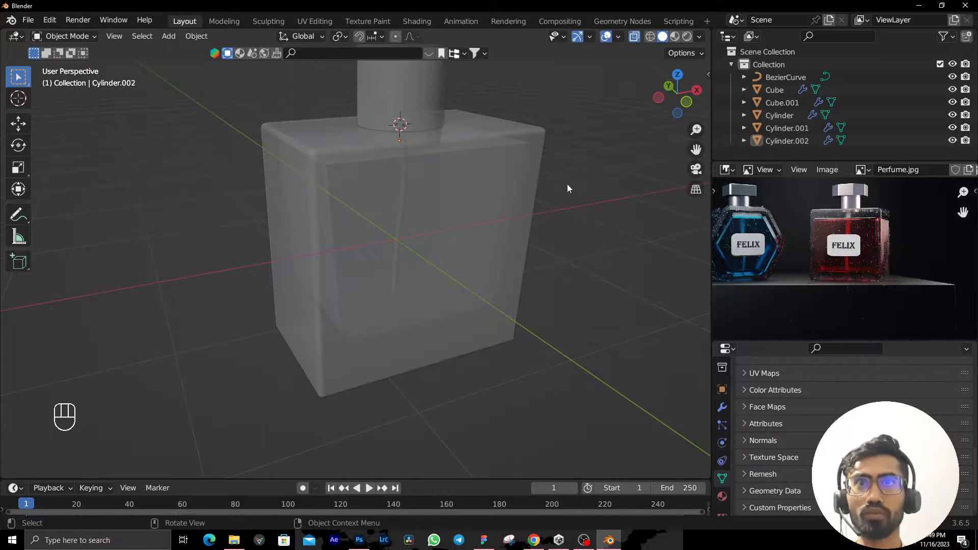
# Turn off X-ray so the bottle displays with opaque solid shading.
pyautogui.moveTo(567, 184); pyautogui.dragTo(278, 182, button='middle')
pyautogui.scroll(-5, 278, 183)
pyautogui.moveTo(383, 217); pyautogui.dragTo(427, 218, button='middle')
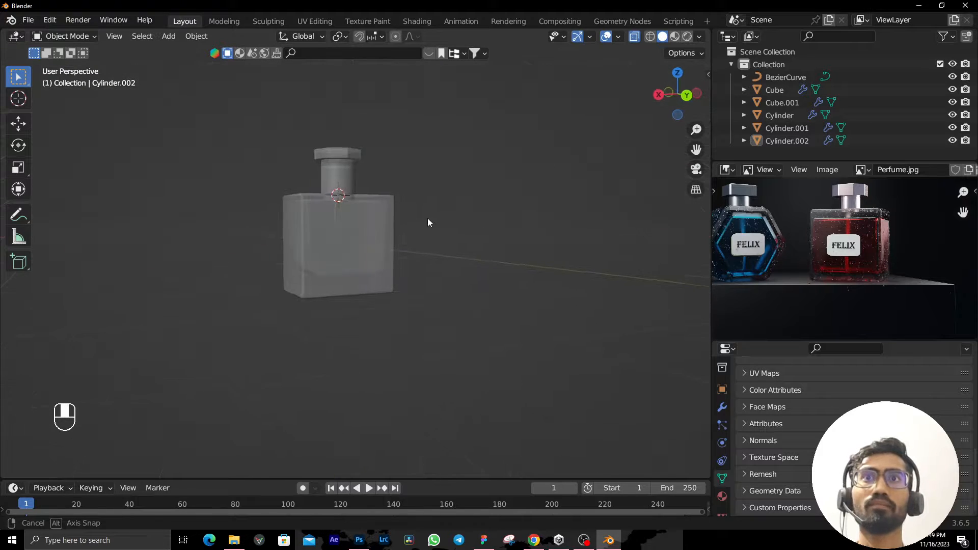
pyautogui.scroll(3, 427, 218)
pyautogui.click(637, 39)
pyautogui.scroll(-3, 478, 227)
pyautogui.moveTo(463, 247); pyautogui.dragTo(438, 265, button='middle')
pyautogui.scroll(2, 438, 264)
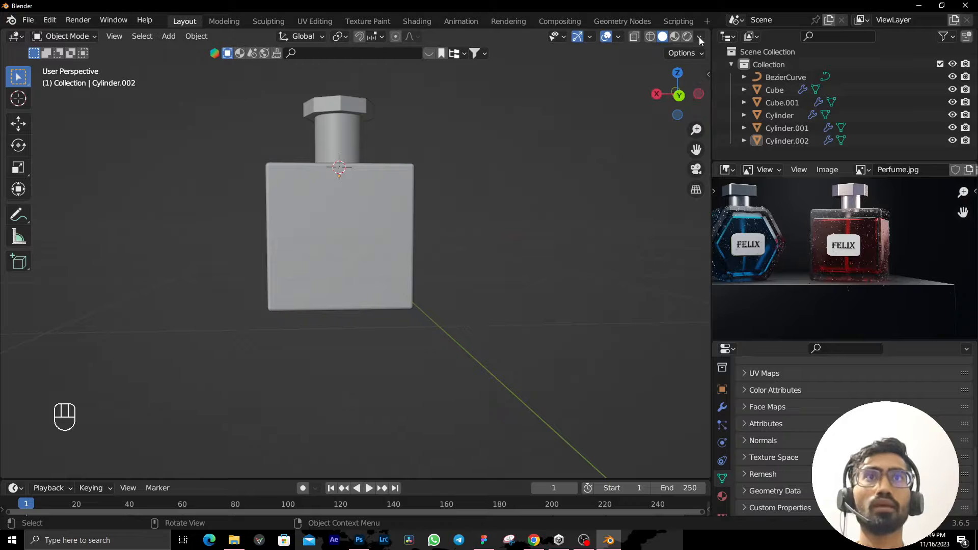
# Switch the viewport lighting from Studio to MatCap and choose the shiny metallic sphere with the bright ring highlight.
pyautogui.click(700, 37)
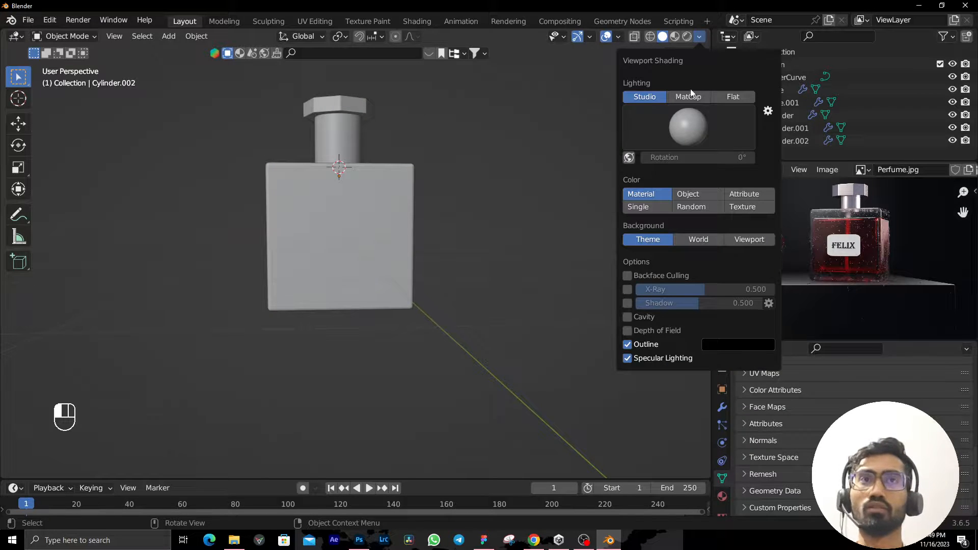
pyautogui.click(685, 129)
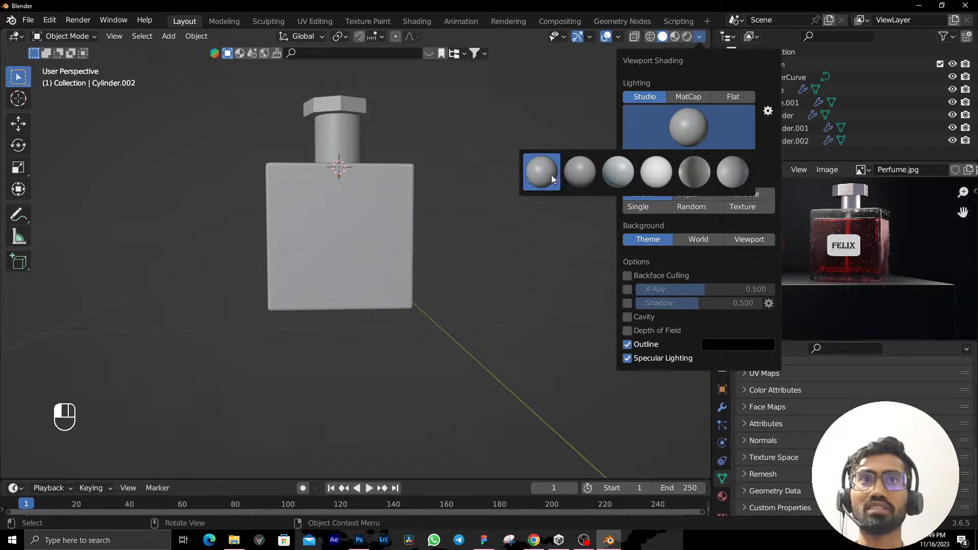
pyautogui.click(688, 98)
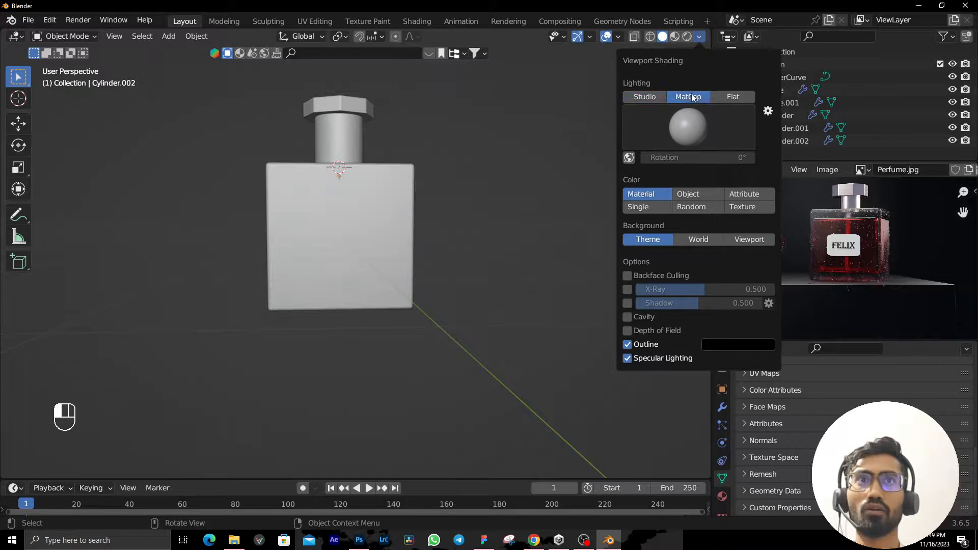
pyautogui.click(689, 117)
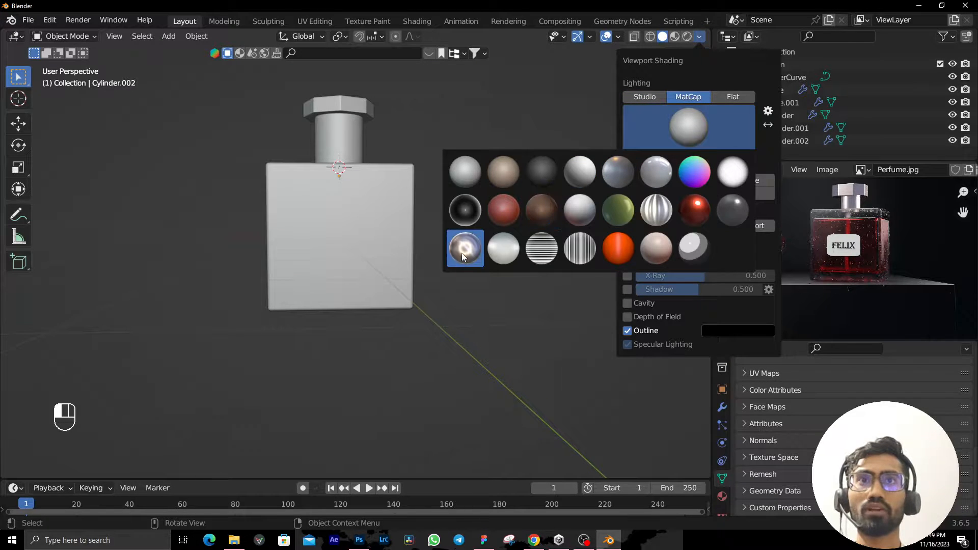
pyautogui.click(462, 248)
# Examine the bottle's surfaces and bevelled edges from all sides, and the FELIX label on the red bottle in the reference image.
pyautogui.moveTo(366, 196)
pyautogui.mouseDown(button='middle')
pyautogui.moveTo(441, 235)
pyautogui.moveTo(483, 239)
pyautogui.moveTo(566, 215)
pyautogui.moveTo(570, 237)
pyautogui.mouseUp(button='middle')
pyautogui.scroll(3, 479, 240)
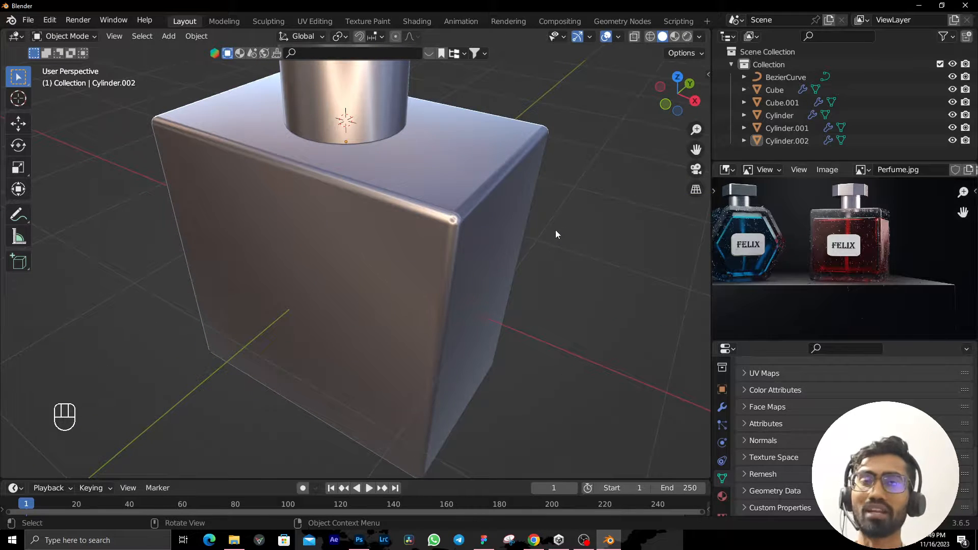
pyautogui.scroll(-3, 556, 230)
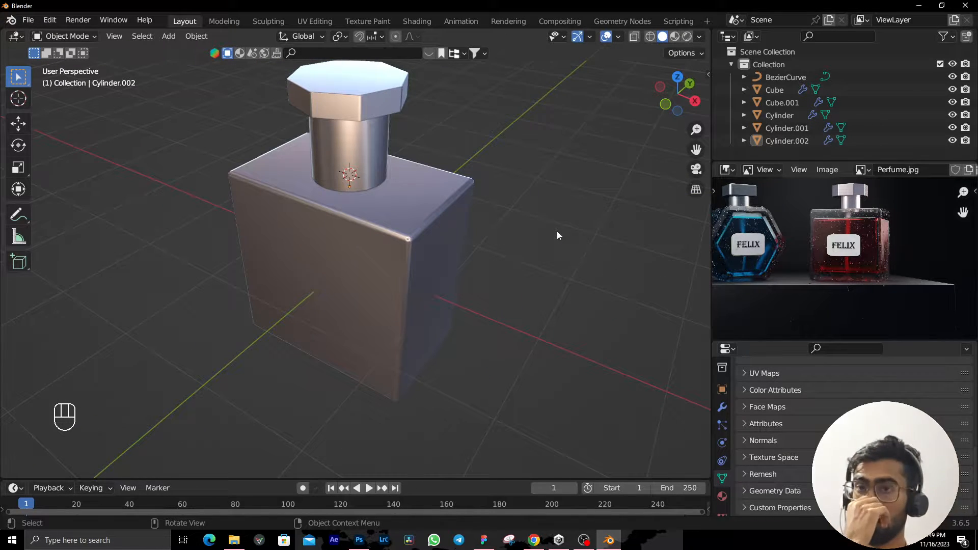
pyautogui.scroll(-5, 560, 222)
pyautogui.moveTo(559, 222); pyautogui.dragTo(388, 188, button='middle')
pyautogui.scroll(3, 388, 189)
pyautogui.moveTo(553, 201); pyautogui.dragTo(614, 247, button='middle')
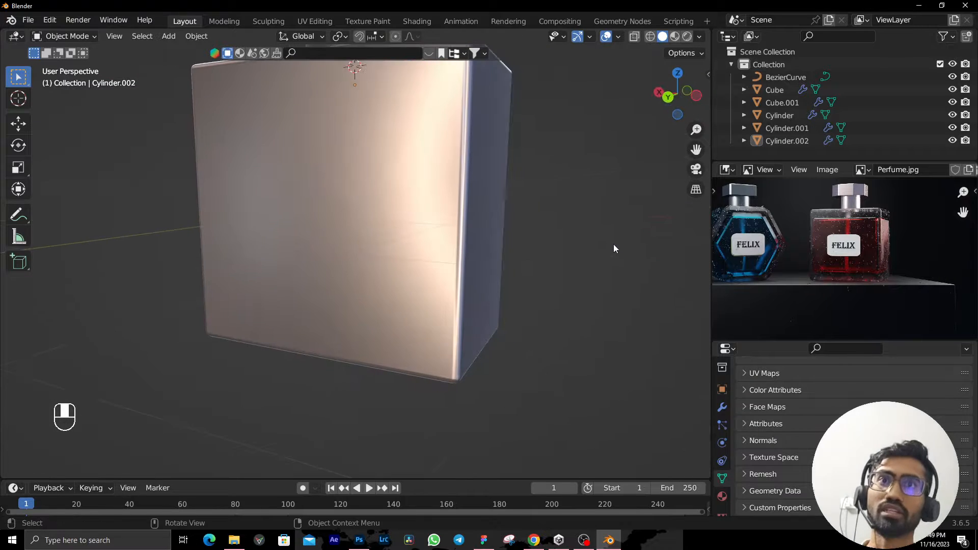
pyautogui.scroll(-4, 517, 245)
pyautogui.moveTo(518, 245); pyautogui.dragTo(859, 284, button='middle')
pyautogui.scroll(2, 764, 250)
pyautogui.scroll(-4, 351, 307)
pyautogui.moveTo(352, 307); pyautogui.dragTo(472, 216, button='middle')
pyautogui.scroll(3, 510, 235)
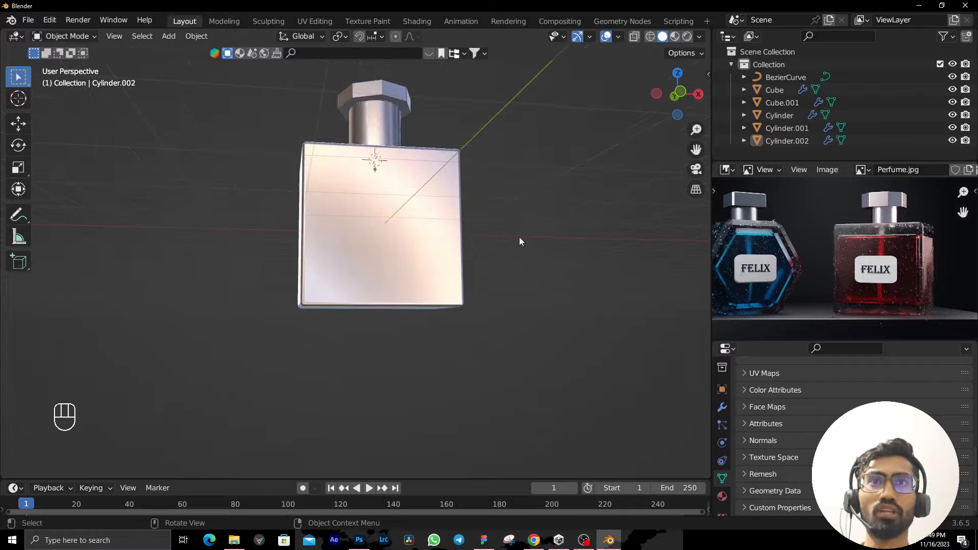
pyautogui.scroll(4, 922, 290)
pyautogui.moveTo(909, 283); pyautogui.dragTo(840, 246, button='middle')
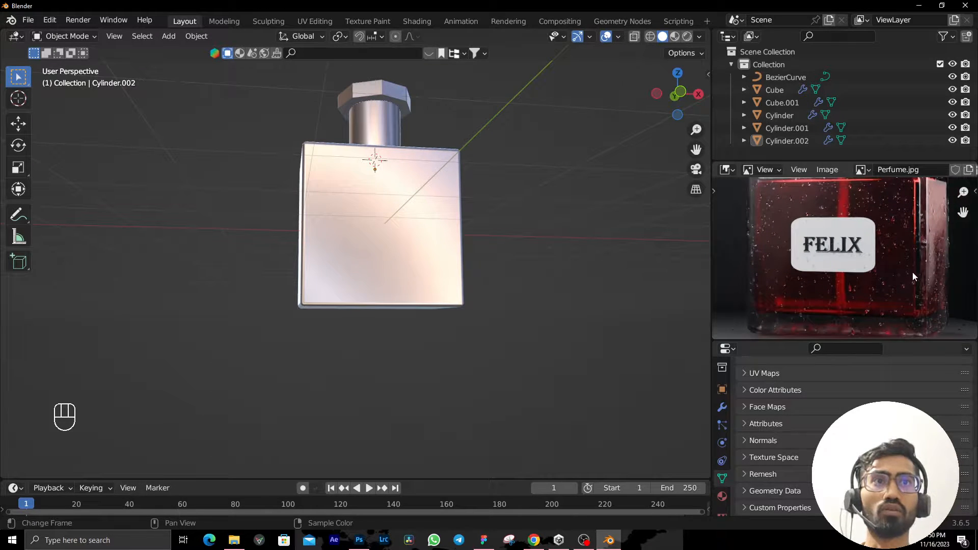
# Select the bottle's outer glass body and enter Edit Mode on it.
pyautogui.moveTo(229, 268); pyautogui.dragTo(428, 249, button='middle')
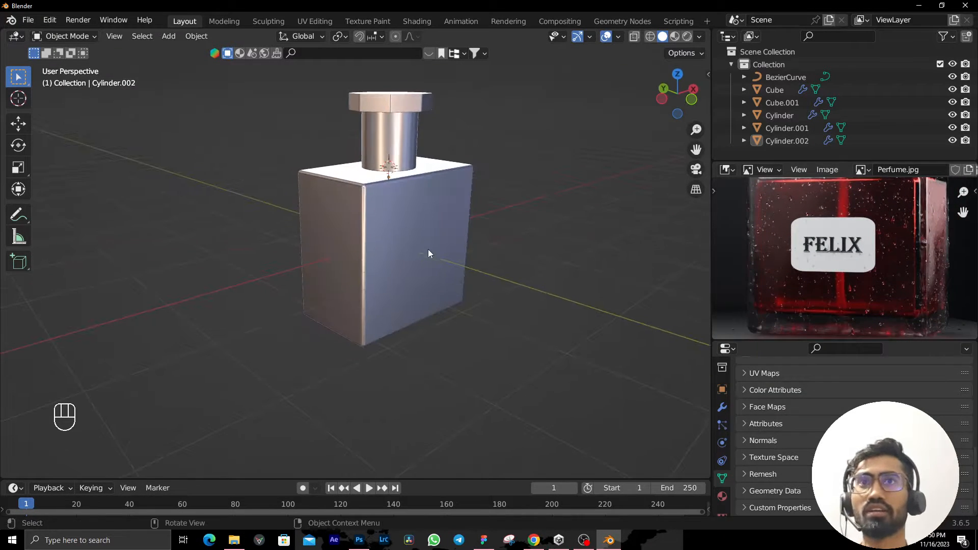
pyautogui.click(424, 247)
pyautogui.press('KP_1')
pyautogui.scroll(5, 375, 246)
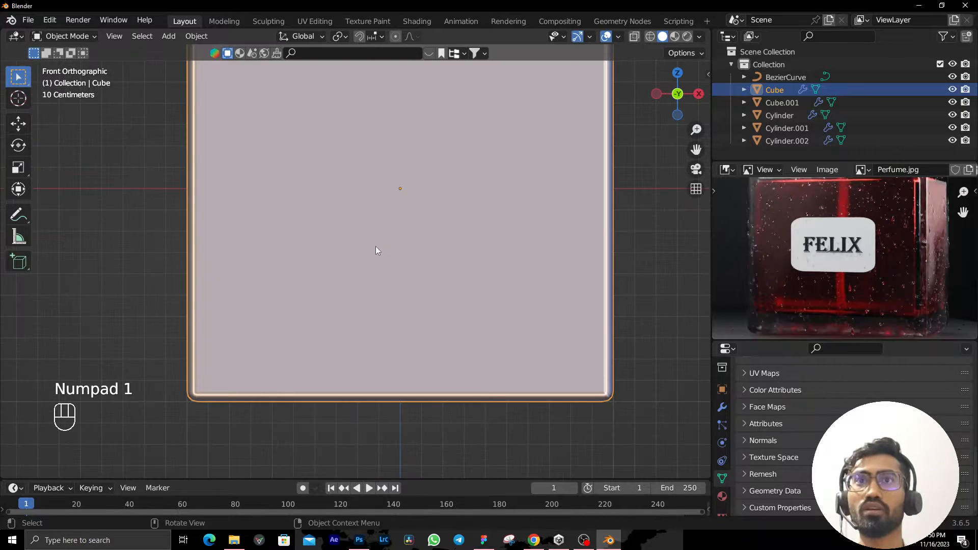
pyautogui.press('Tab')
pyautogui.scroll(-2, 376, 246)
pyautogui.moveTo(375, 246); pyautogui.dragTo(510, 245, button='middle')
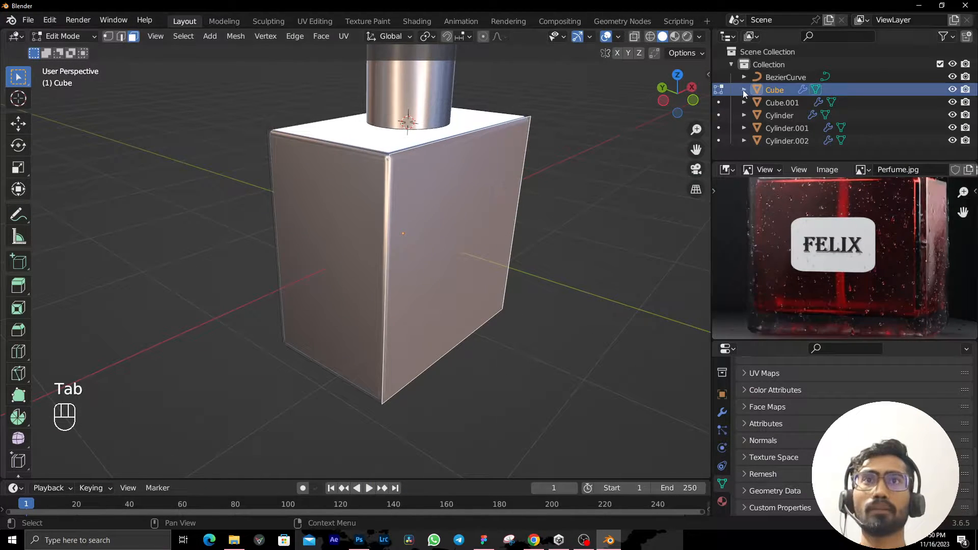
# Return the viewport lighting to Studio and enable the Cavity shading option.
pyautogui.click(699, 40)
pyautogui.click(647, 97)
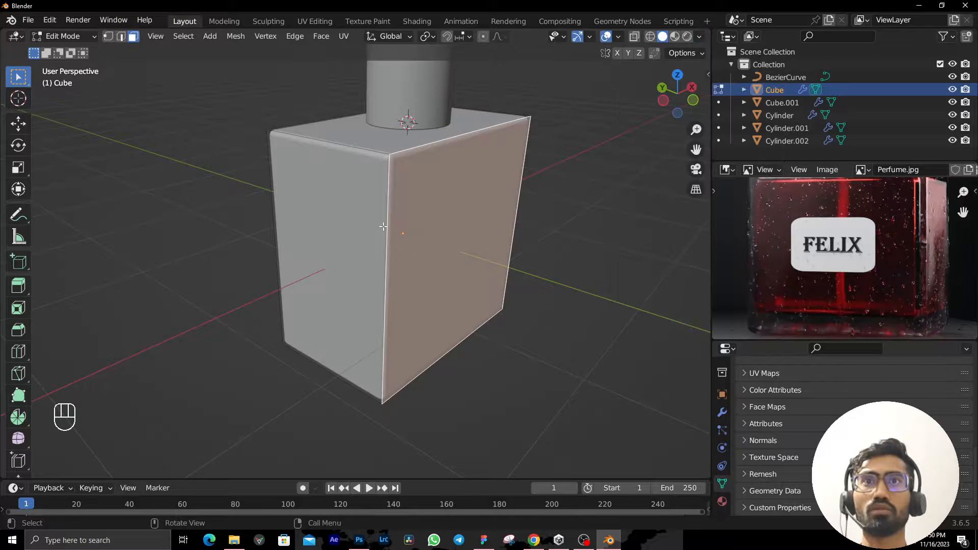
pyautogui.moveTo(383, 226)
pyautogui.mouseDown(button='middle')
pyautogui.moveTo(323, 219)
pyautogui.moveTo(255, 255)
pyautogui.moveTo(395, 212)
pyautogui.mouseUp(button='middle')
pyautogui.click(700, 38)
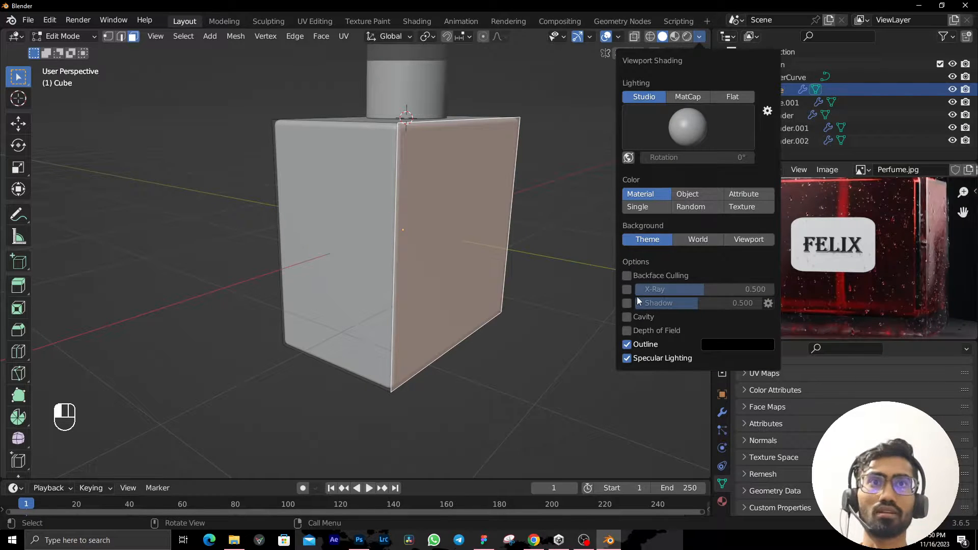
pyautogui.click(627, 317)
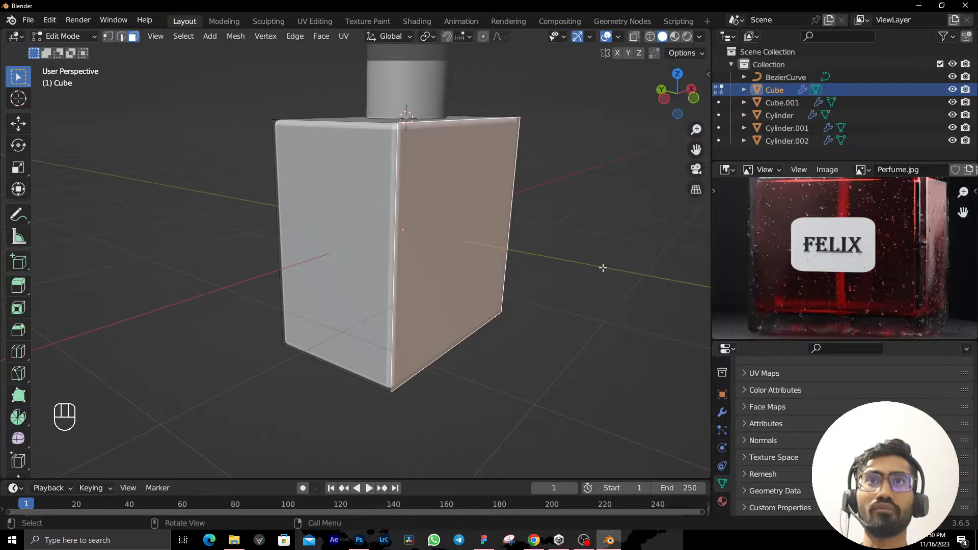
# Select the front face of the glass body, snap the 3D cursor to it and return to Object Mode.
pyautogui.moveTo(603, 266)
pyautogui.mouseDown(button='middle')
pyautogui.moveTo(596, 299)
pyautogui.moveTo(655, 301)
pyautogui.moveTo(524, 231)
pyautogui.moveTo(476, 223)
pyautogui.moveTo(531, 282)
pyautogui.moveTo(509, 280)
pyautogui.mouseUp(button='middle')
pyautogui.click(310, 266)
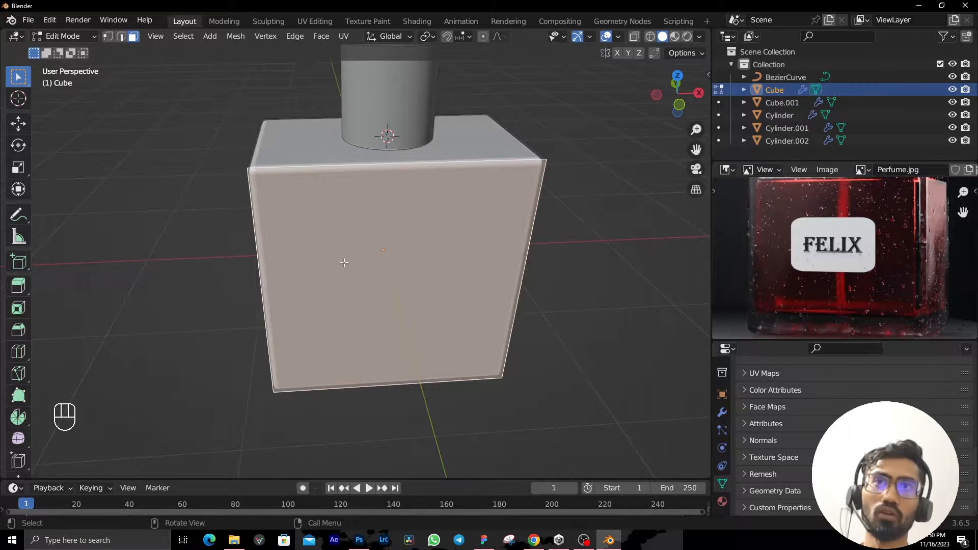
pyautogui.moveTo(344, 263); pyautogui.dragTo(409, 226, button='middle')
pyautogui.moveTo(538, 208); pyautogui.dragTo(566, 245, button='middle')
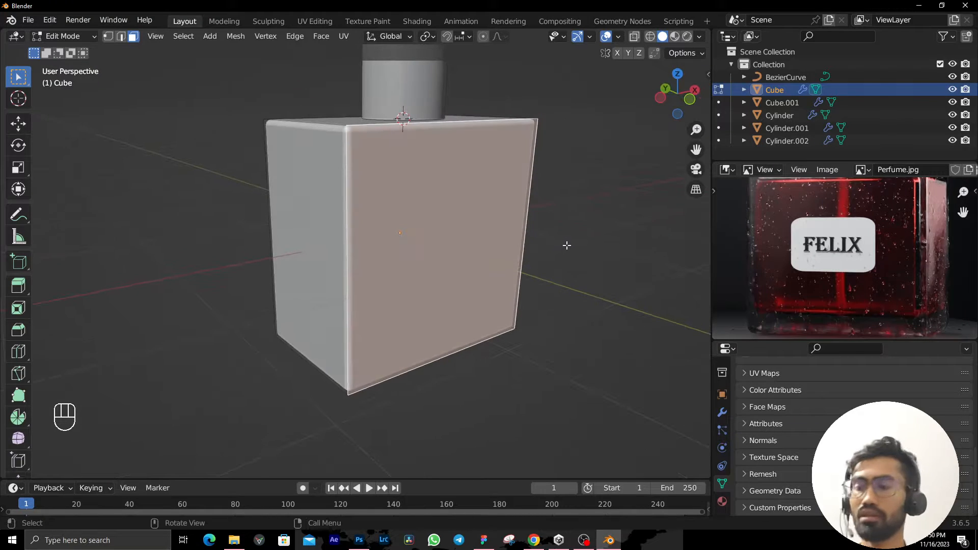
pyautogui.hotkey('shift', 's')
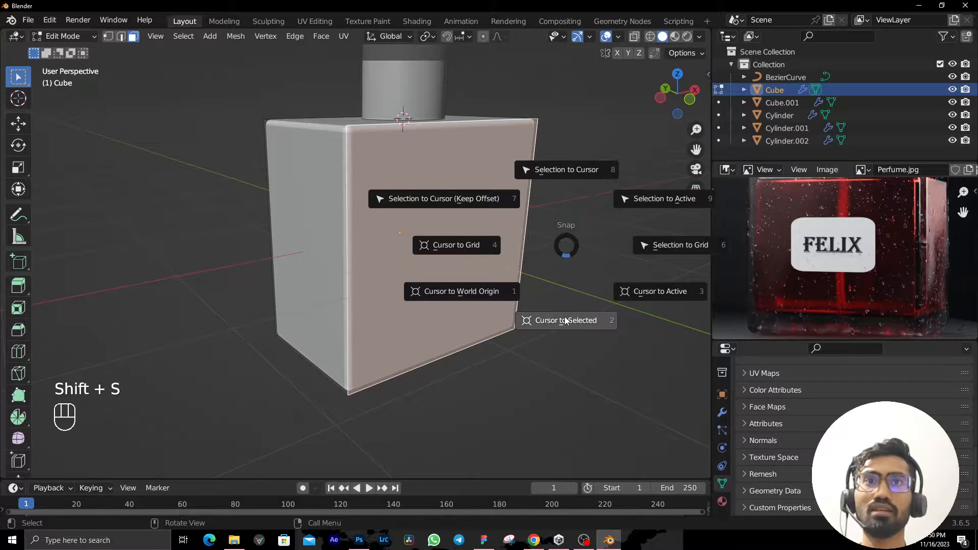
pyautogui.click(565, 320)
pyautogui.moveTo(565, 320); pyautogui.dragTo(399, 264, button='middle')
pyautogui.press('Tab')
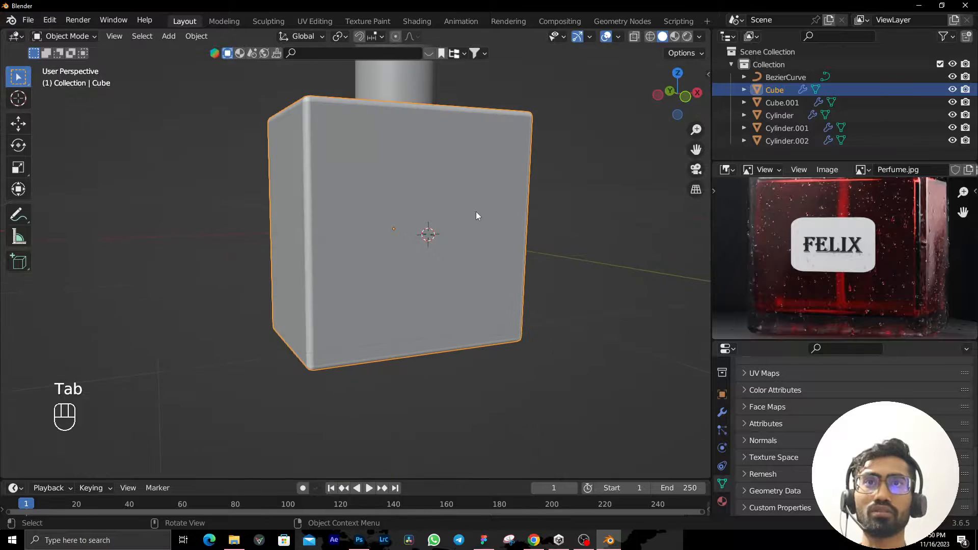
# Add a mesh plane at the 3D cursor and rotate it 90° about X to stand flat against the bottle's front.
pyautogui.hotkey('shift', 'a')
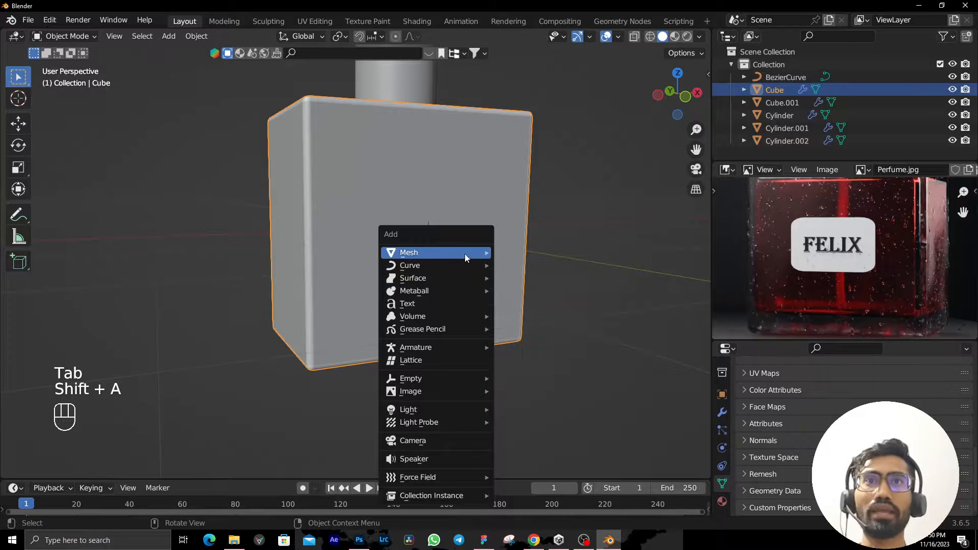
pyautogui.moveTo(465, 254)
pyautogui.click(520, 254)
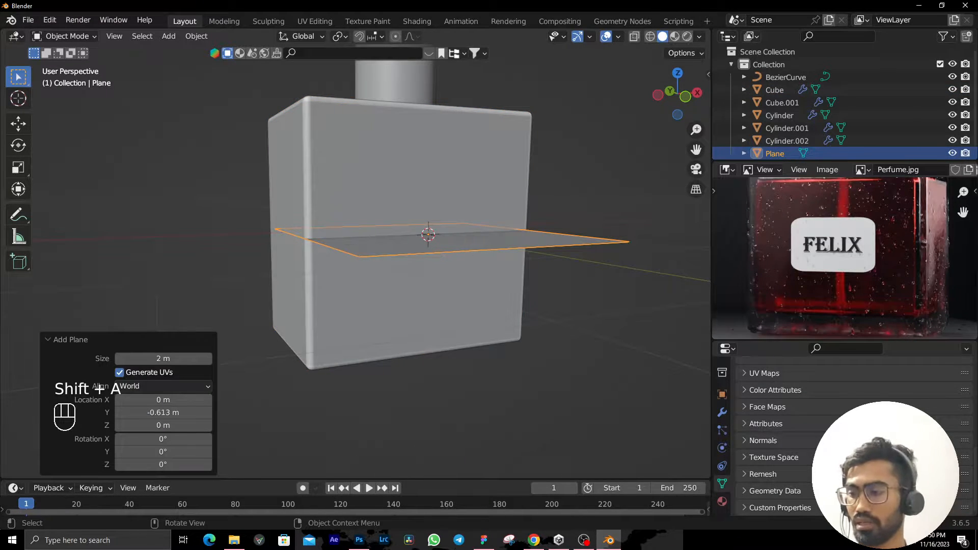
pyautogui.press('r')
pyautogui.press('x')
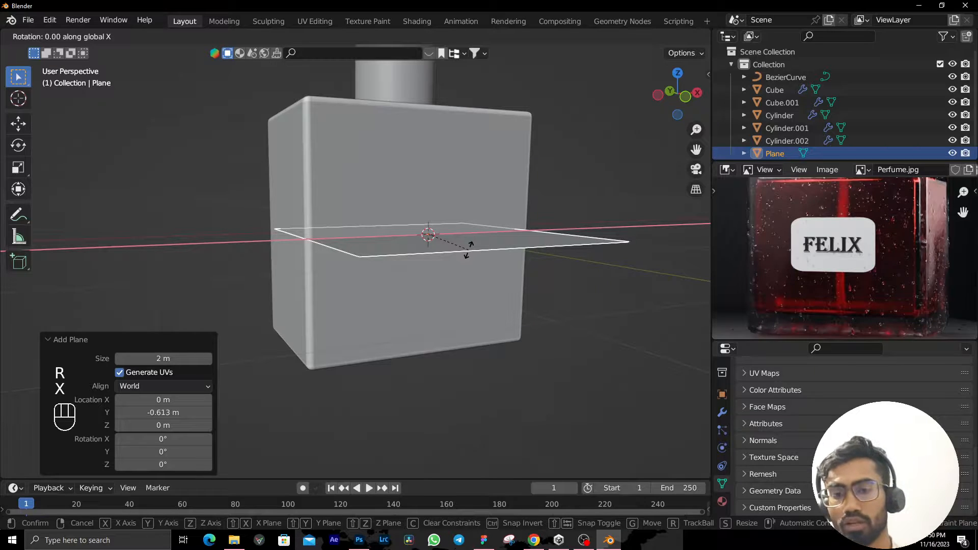
pyautogui.press('KP_9')
pyautogui.press('KP_0')
pyautogui.press('KP_Enter')
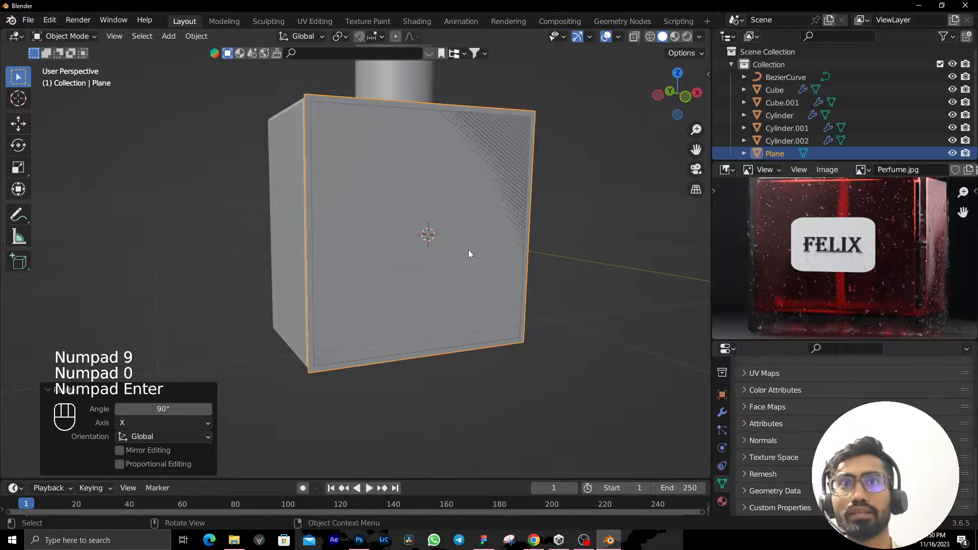
# Scale the plane down uniformly by about 0.905 and again by about 0.403 to form a small label on the bottle's front.
pyautogui.moveTo(504, 243); pyautogui.dragTo(496, 256, button='middle')
pyautogui.press('s')
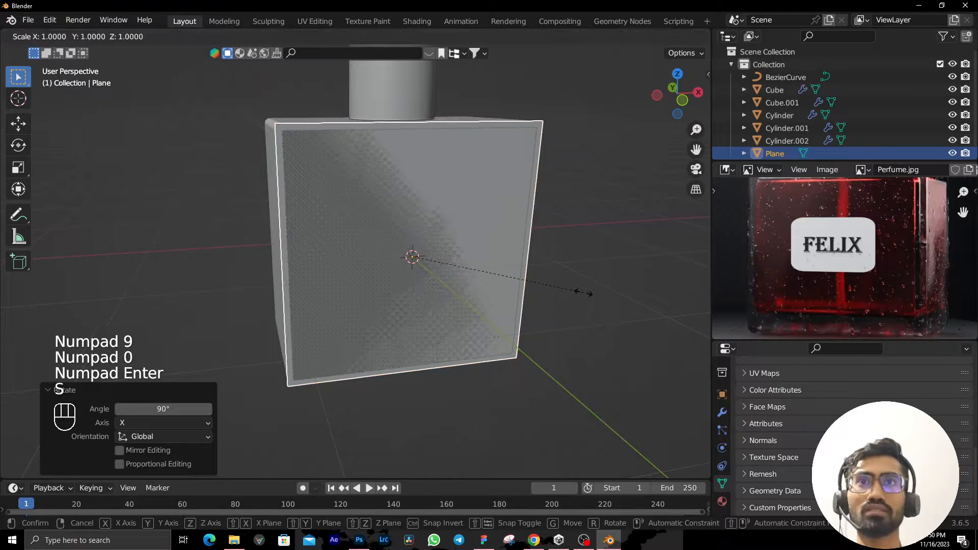
pyautogui.rightClick(621, 285)
pyautogui.press('s')
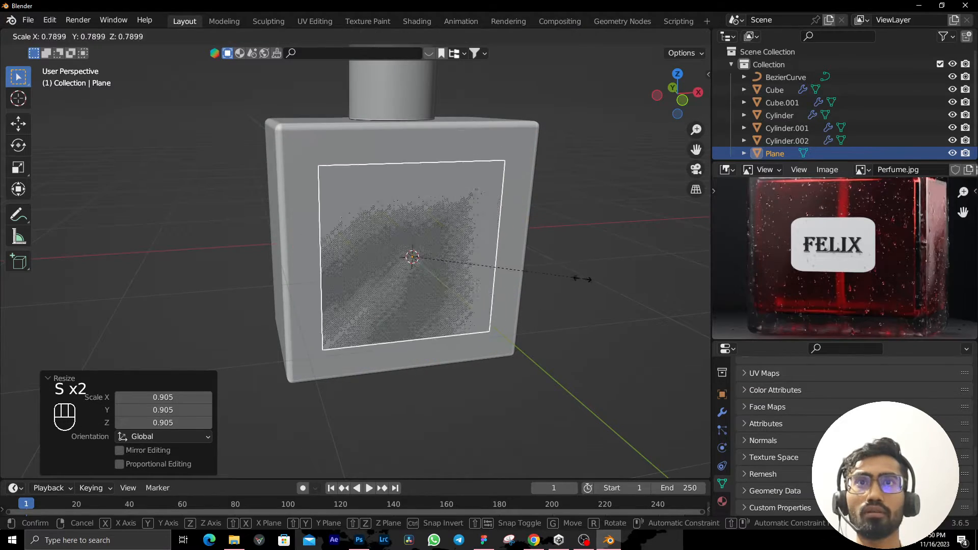
pyautogui.click(499, 280)
# Scale the label plane along Z by about 0.657 in front view to make it a wide rectangle.
pyautogui.press('KP_1')
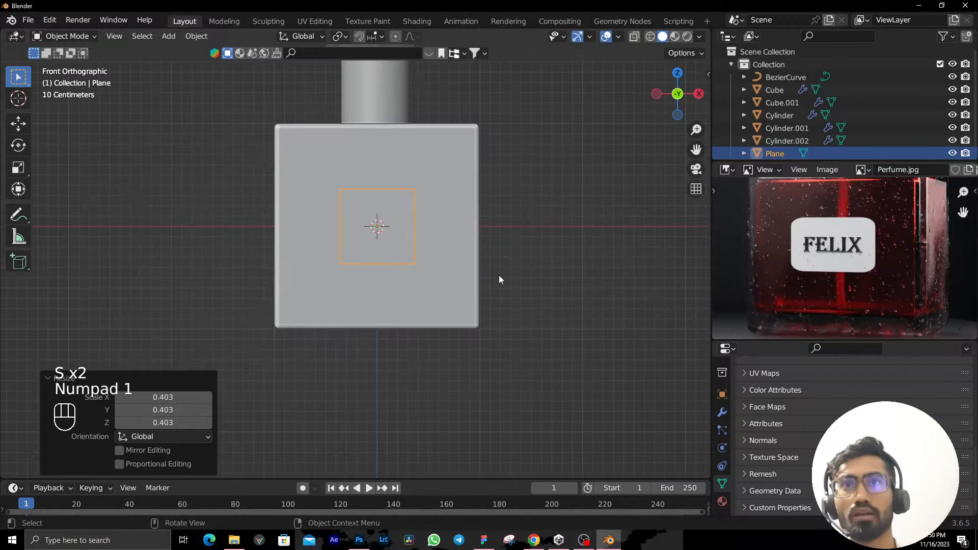
pyautogui.scroll(4, 480, 226)
pyautogui.keyDown('shift'); pyautogui.moveTo(481, 226); pyautogui.dragTo(477, 289, button='middle'); pyautogui.keyUp('shift')
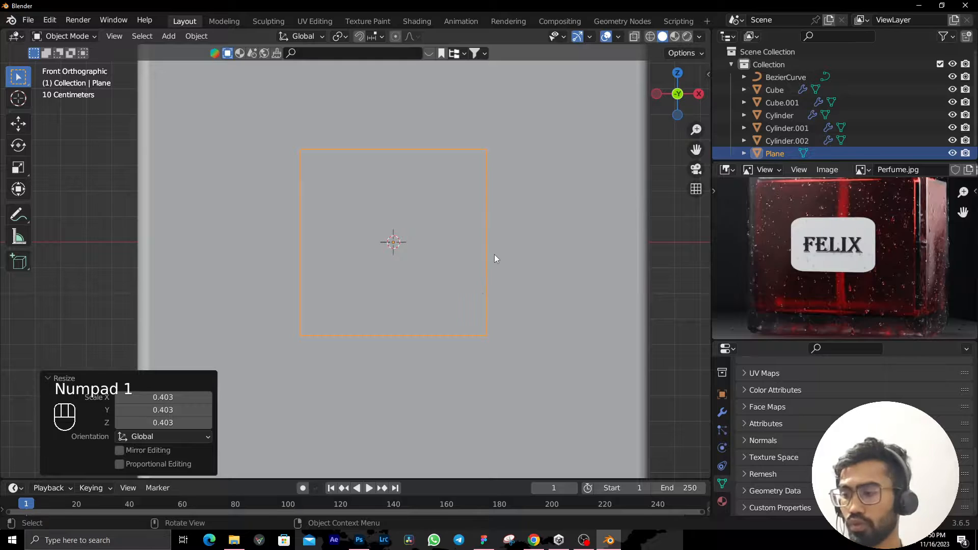
pyautogui.press('s')
pyautogui.press('z')
pyautogui.click(459, 244)
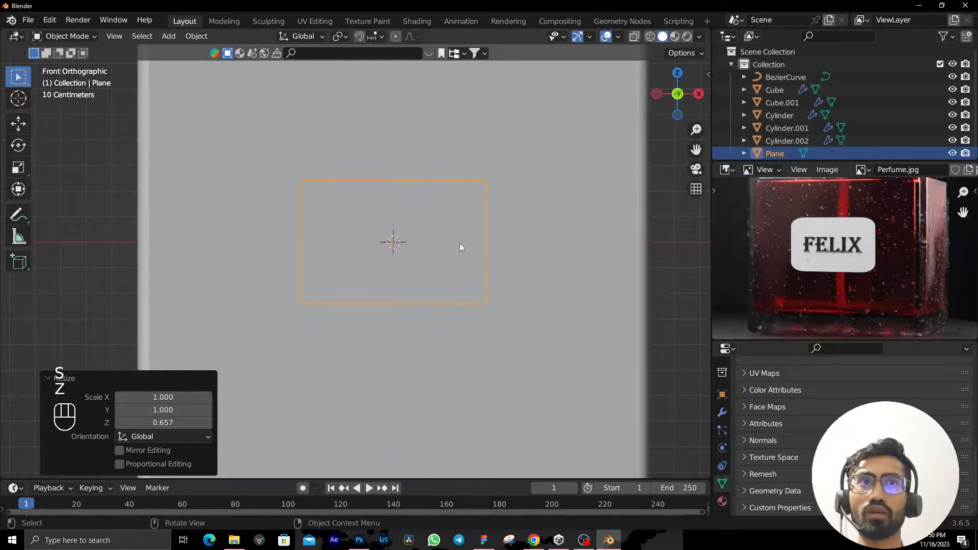
# Enlarge the label plane uniformly by a factor of about 1.212.
pyautogui.scroll(-3, 460, 243)
pyautogui.moveTo(414, 246); pyautogui.dragTo(433, 290, button='middle')
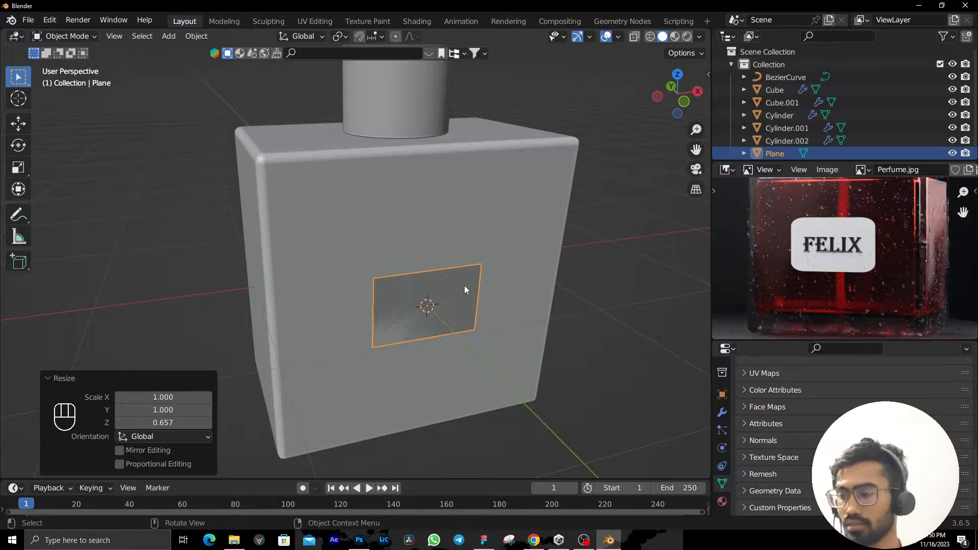
pyautogui.press('s')
pyautogui.click(562, 304)
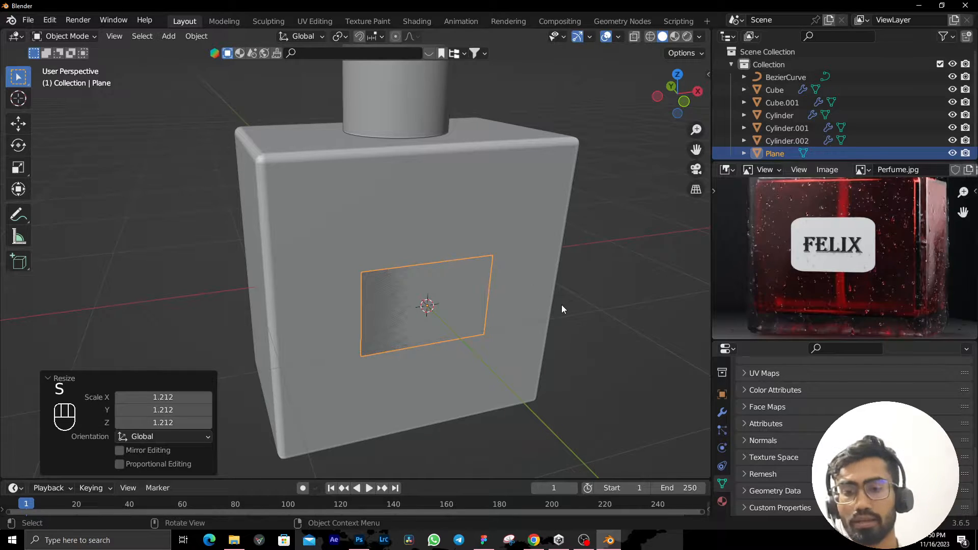
# Round the label plane's four corners with a vertex bevel about 0.179 m wide, using 5 segments and clamped overlap.
pyautogui.press('KP_1')
pyautogui.scroll(2, 876, 263)
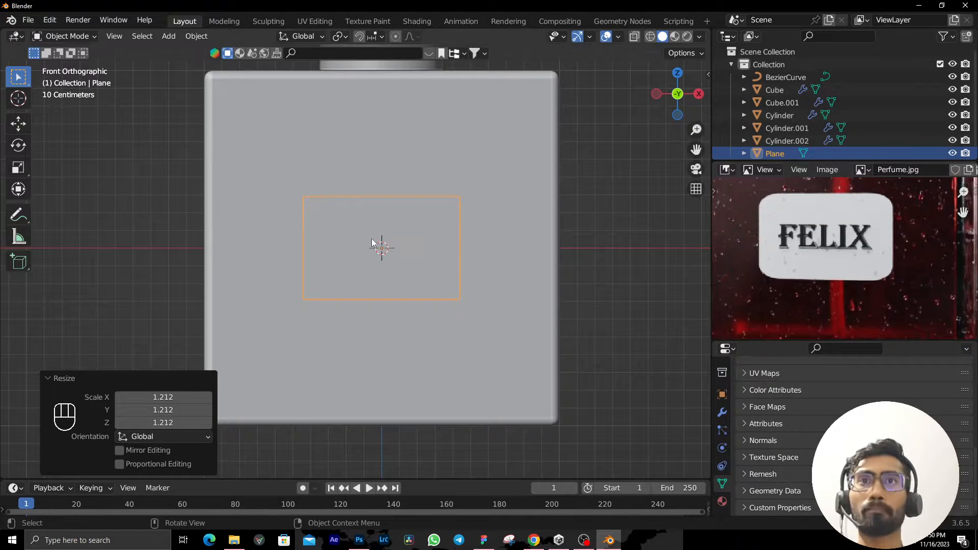
pyautogui.press('Tab')
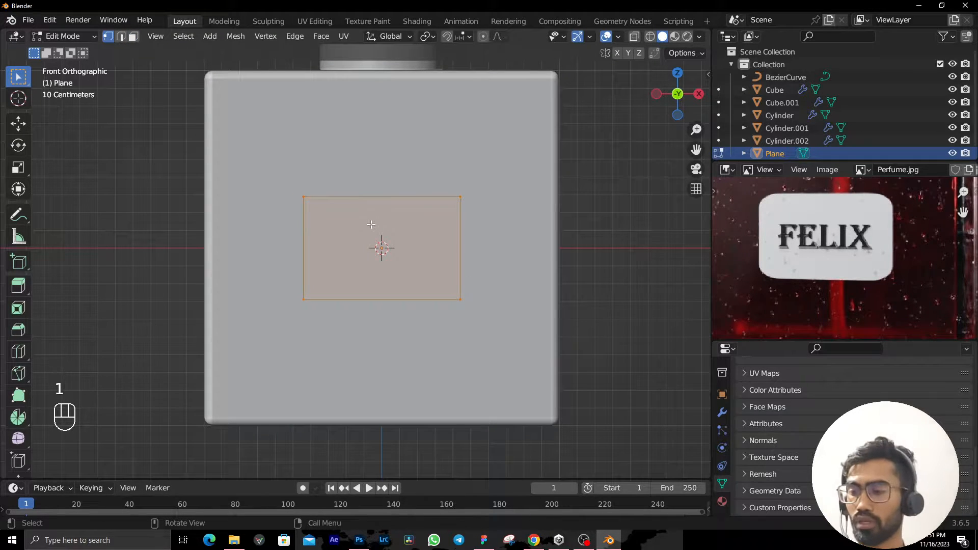
pyautogui.hotkey('ctrl', 'b')
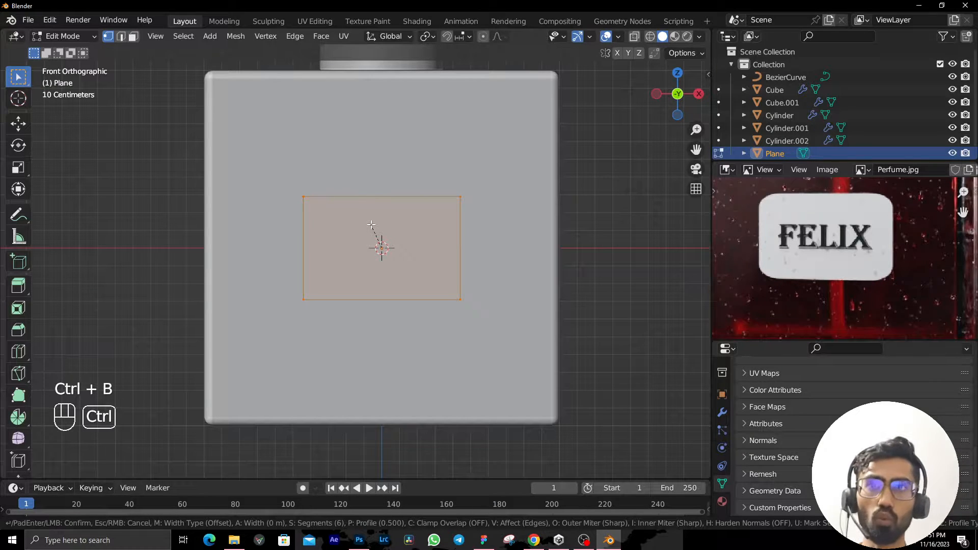
pyautogui.hotkey('ctrl', 'v')
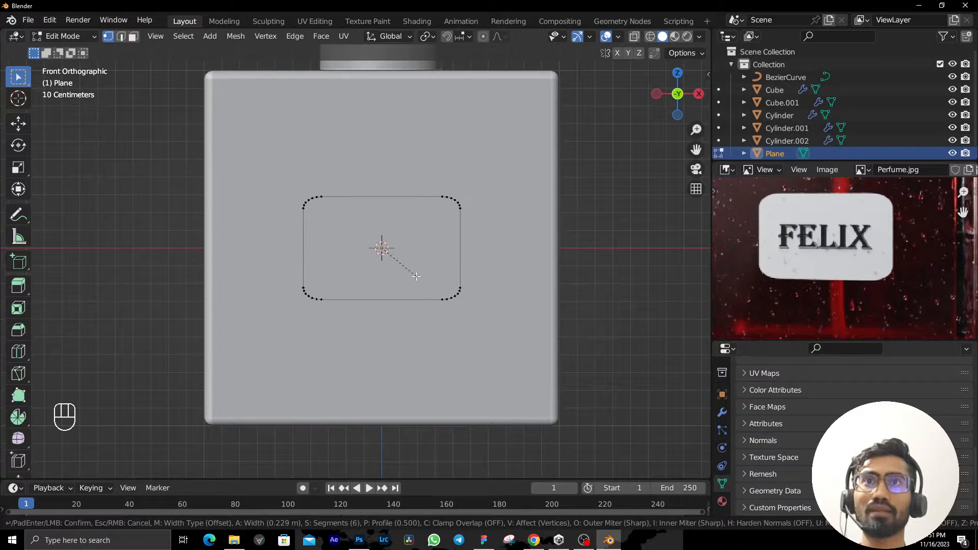
pyautogui.scroll(-1, 417, 277)
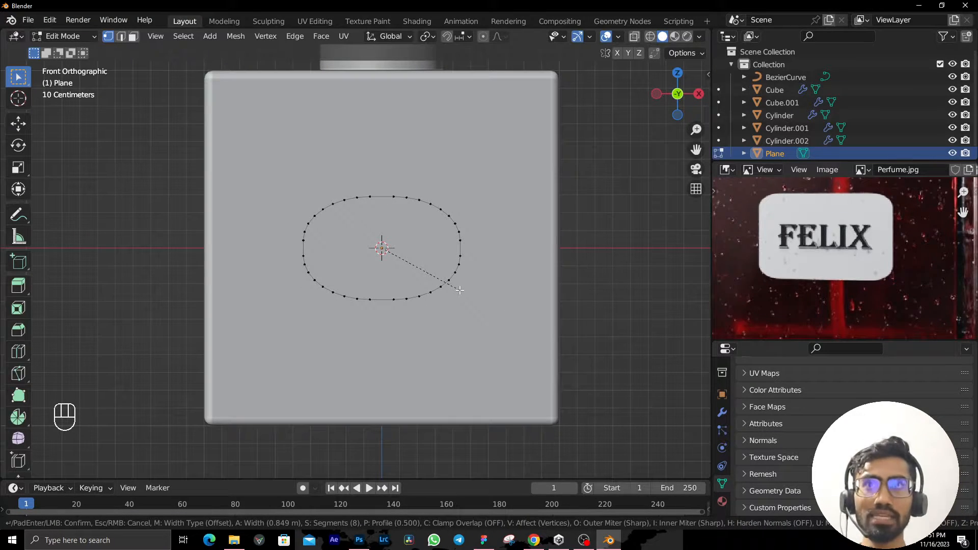
pyautogui.press('c')
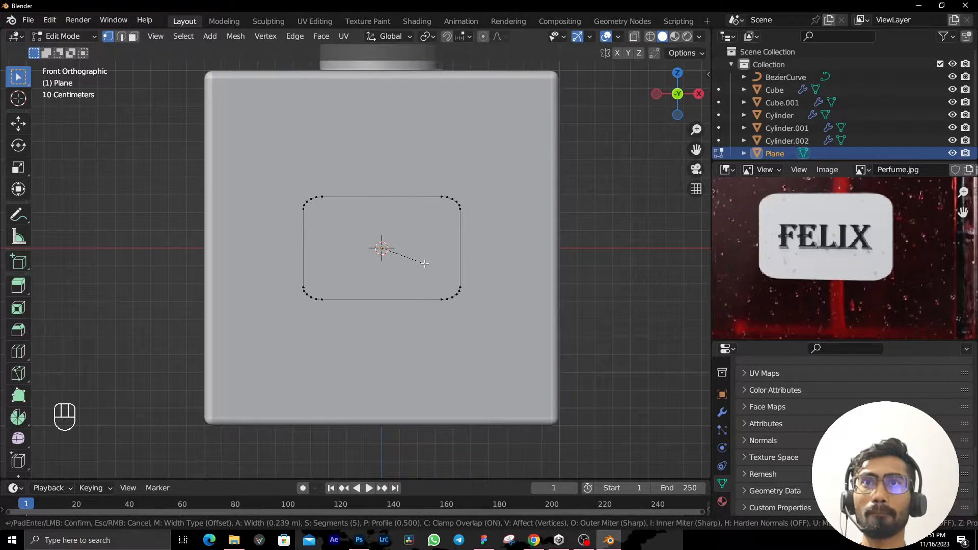
pyautogui.click(420, 264)
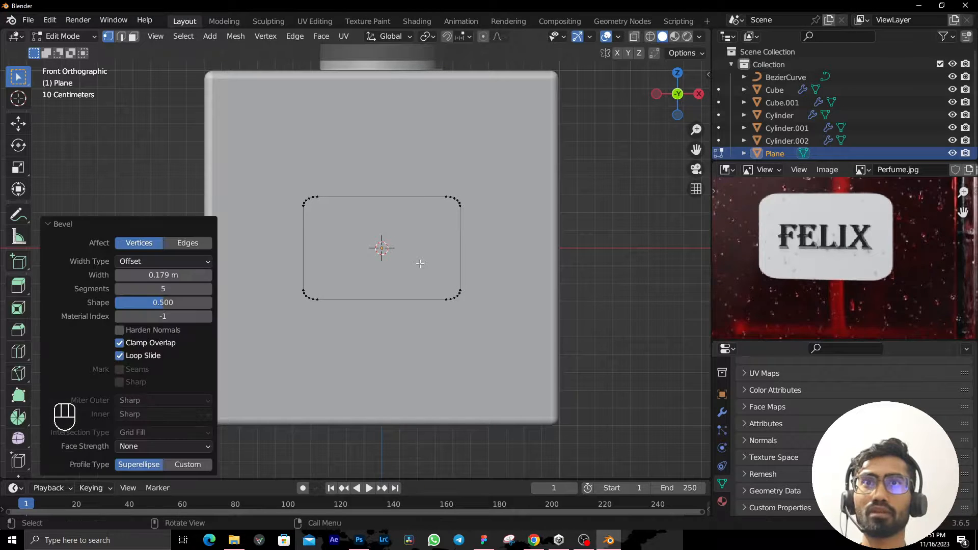
pyautogui.press('Tab')
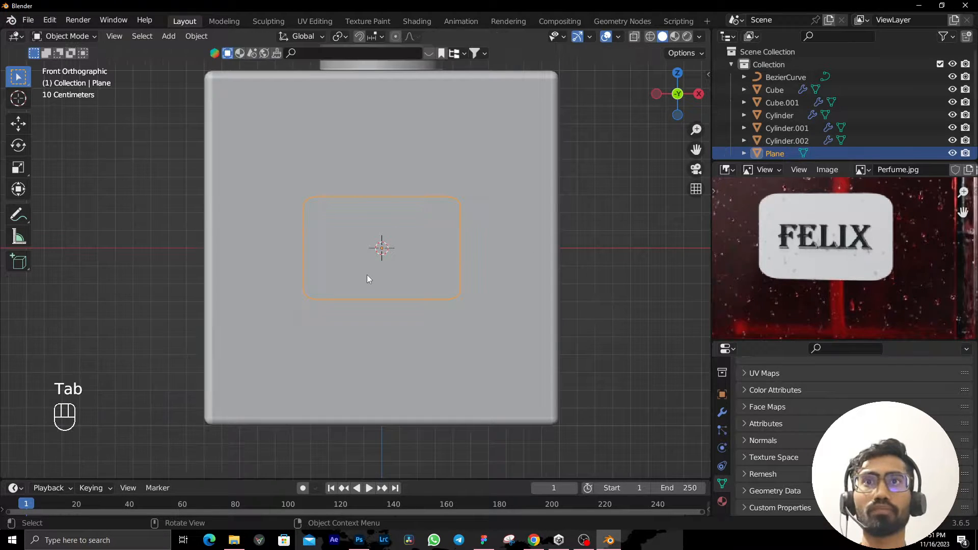
# Extrude the entire rounded label face outward by about 0.0037 m to give it a slight thickness.
pyautogui.moveTo(366, 275); pyautogui.dragTo(529, 311, button='middle')
pyautogui.scroll(2, 529, 310)
pyautogui.keyDown('shift'); pyautogui.moveTo(455, 295); pyautogui.dragTo(439, 268, button='middle'); pyautogui.keyUp('shift')
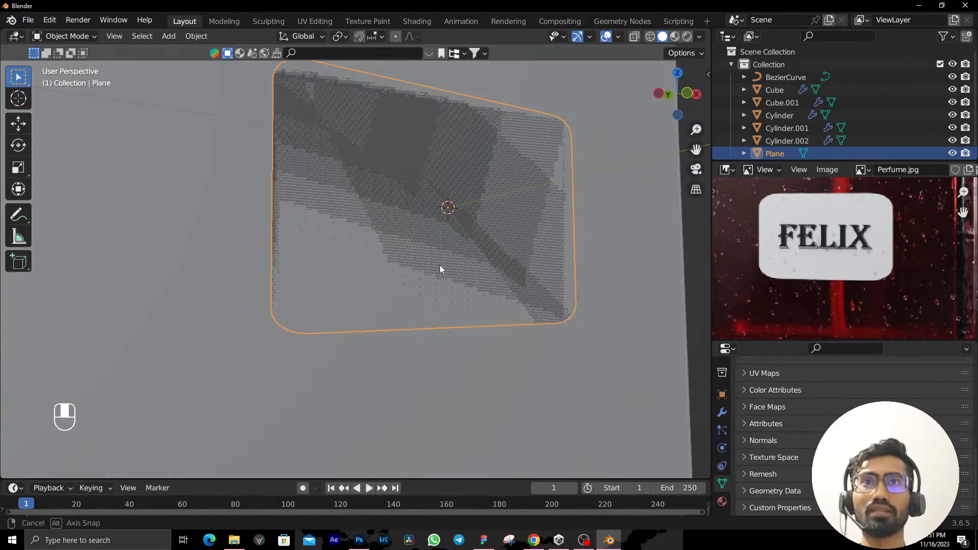
pyautogui.moveTo(420, 301); pyautogui.dragTo(270, 227, button='middle')
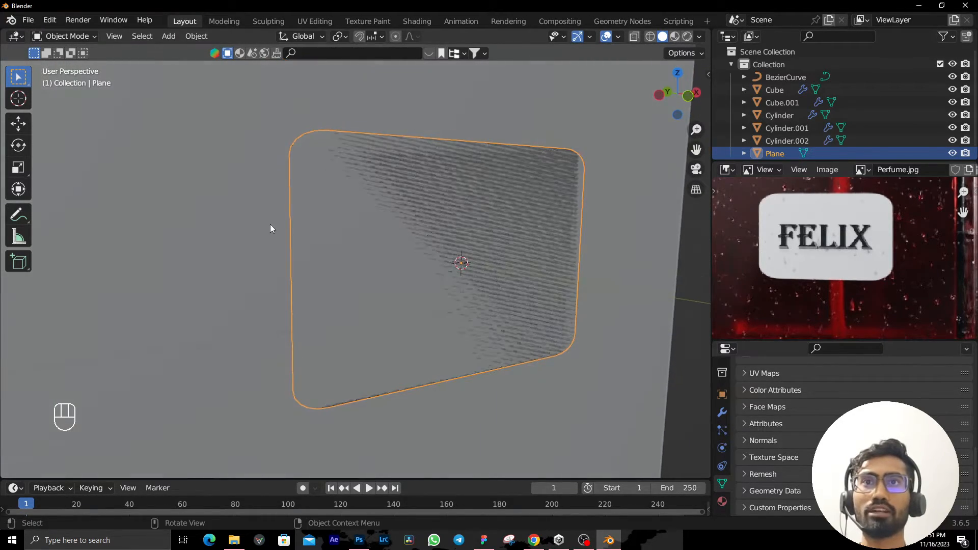
pyautogui.moveTo(414, 204); pyautogui.dragTo(382, 218, button='middle')
pyautogui.scroll(-3, 384, 221)
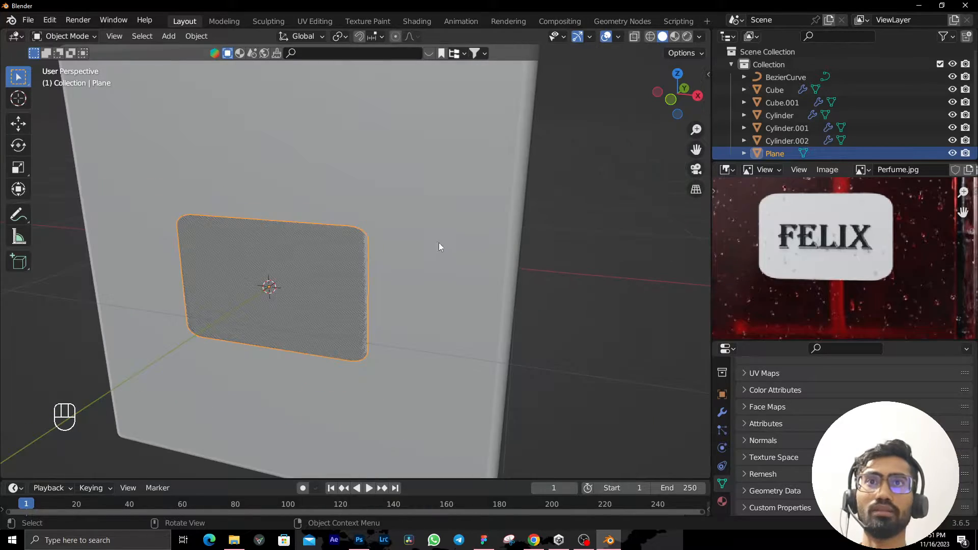
pyautogui.moveTo(439, 242); pyautogui.dragTo(526, 251, button='middle')
pyautogui.scroll(5, 523, 270)
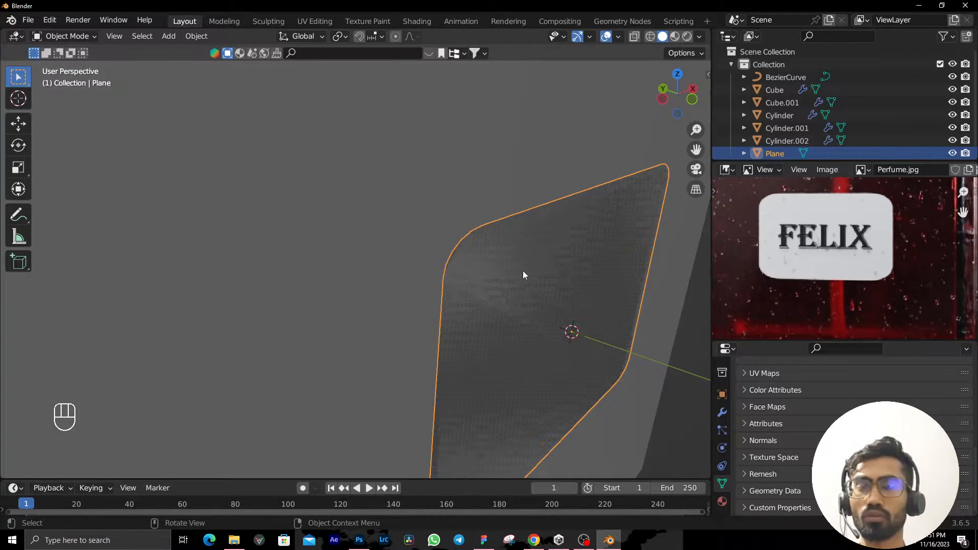
pyautogui.press('Tab')
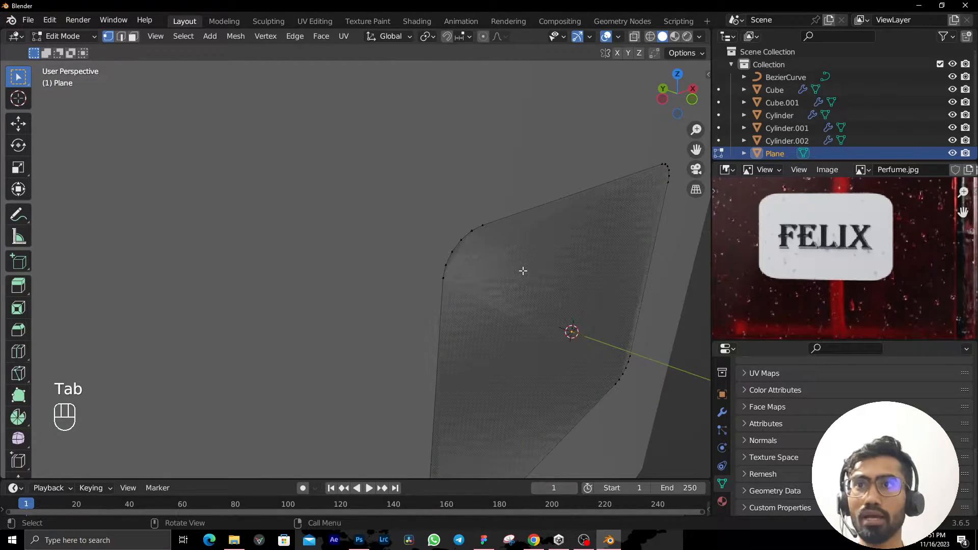
pyautogui.press('a')
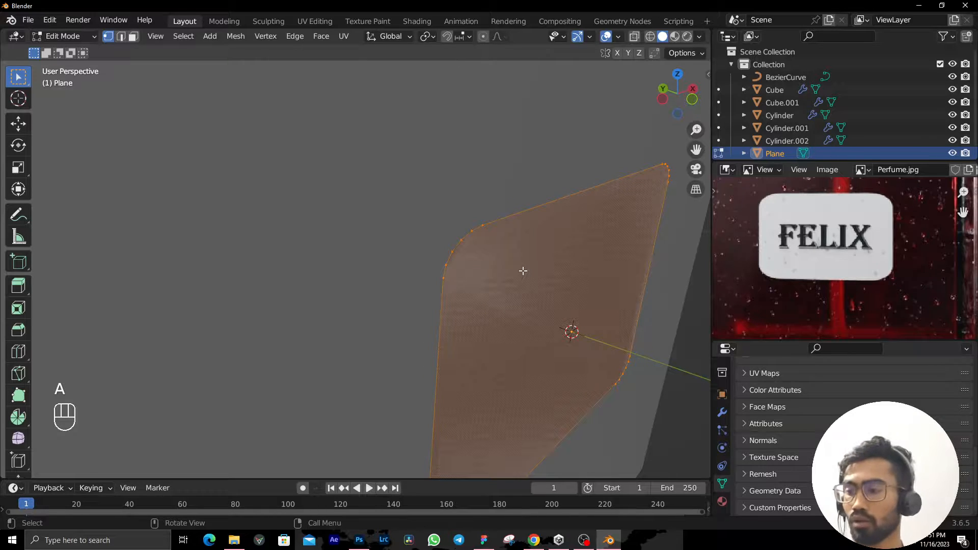
pyautogui.press('e')
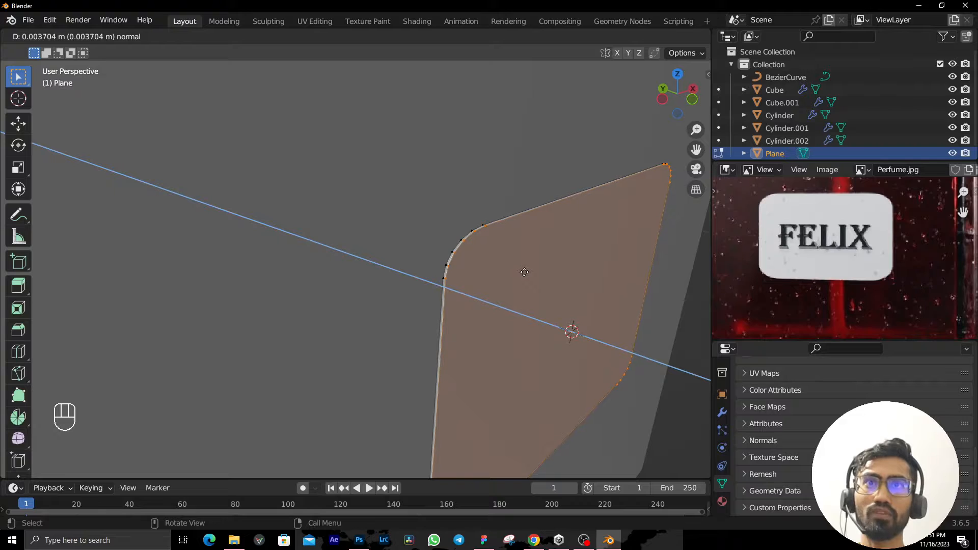
pyautogui.click(523, 272)
pyautogui.press('Tab')
pyautogui.scroll(-5, 579, 255)
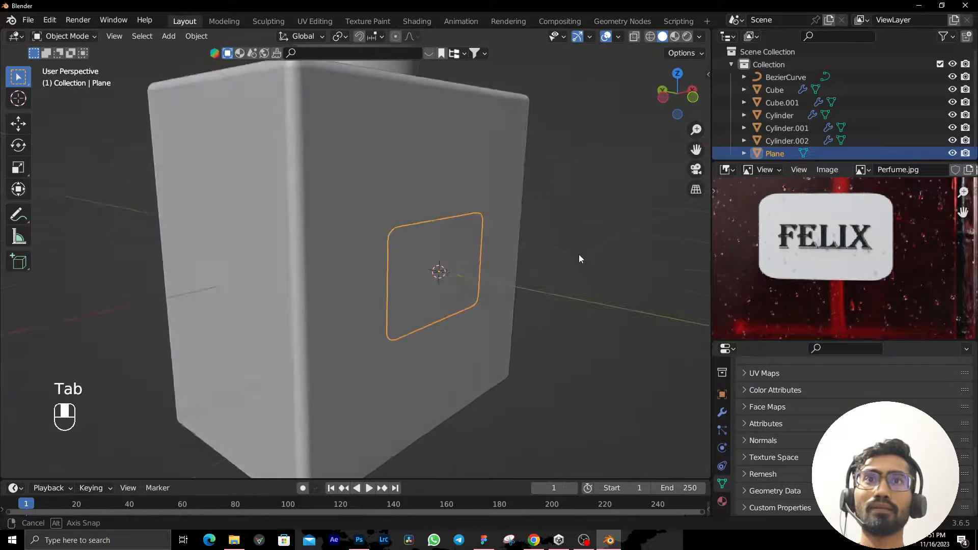
pyautogui.click(640, 284)
# Add a text object at the 3D cursor on the label.
pyautogui.moveTo(640, 284); pyautogui.dragTo(543, 319, button='middle')
pyautogui.scroll(2, 818, 259)
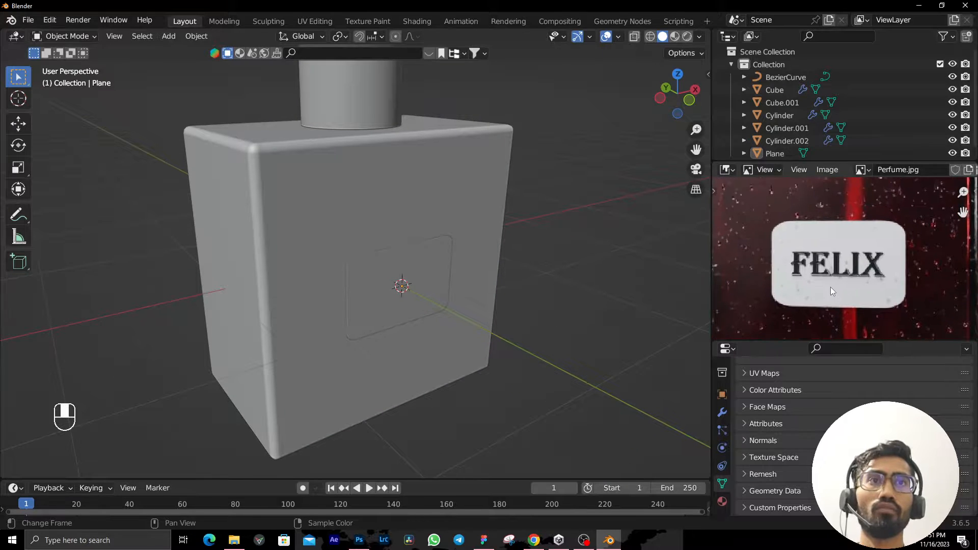
pyautogui.moveTo(515, 254); pyautogui.dragTo(443, 253, button='middle')
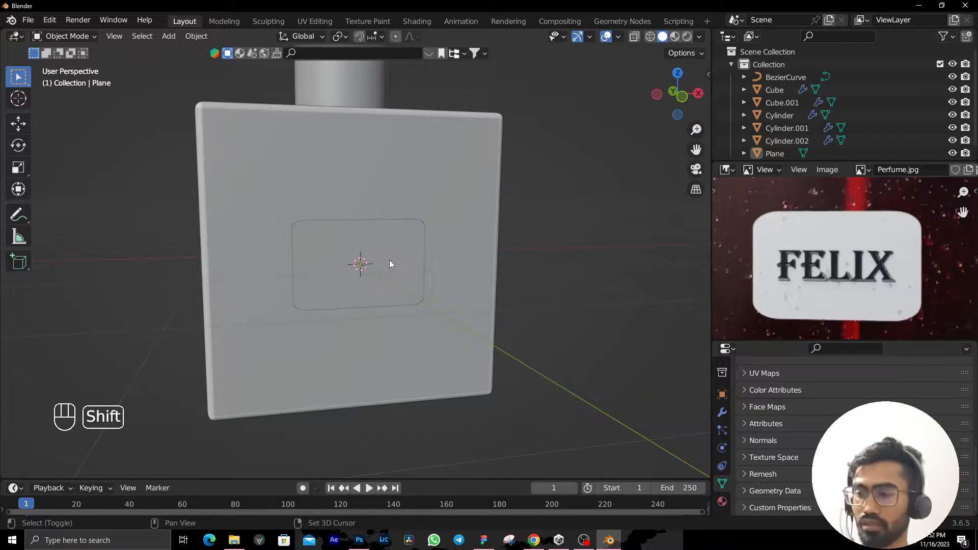
pyautogui.hotkey('shift', 'a')
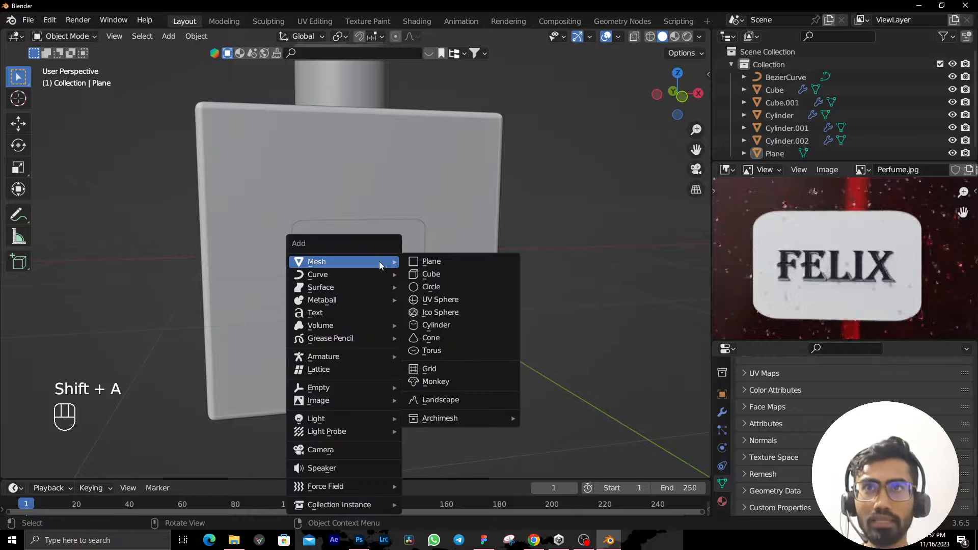
pyautogui.click(338, 314)
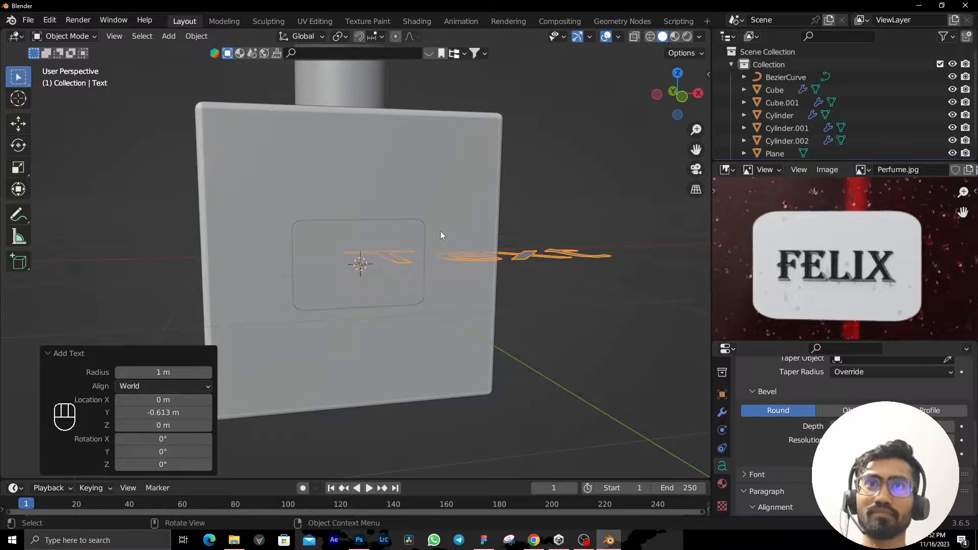
pyautogui.moveTo(440, 230); pyautogui.dragTo(452, 346, button='middle')
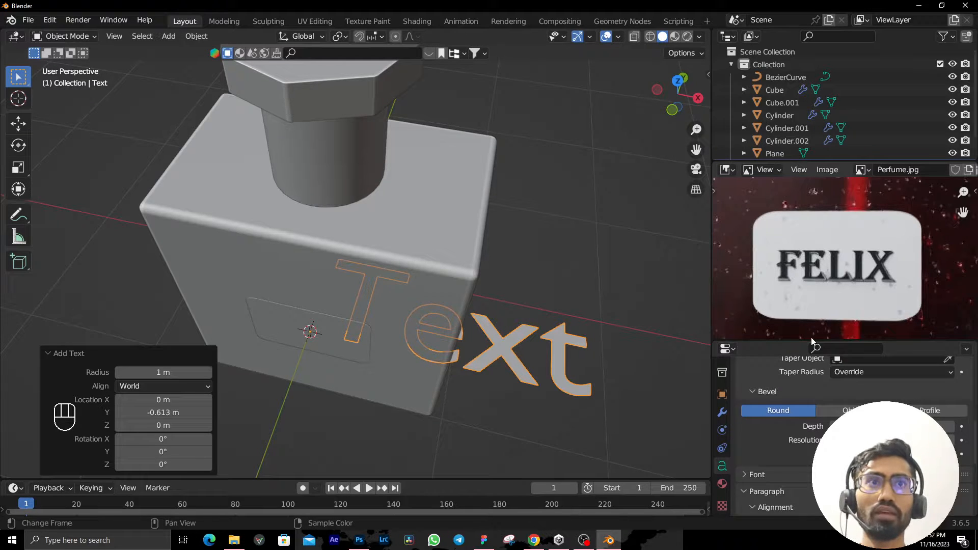
# Enlarge the properties area and rotate the text object 90° about X to stand upright against the bottle's front.
pyautogui.moveTo(806, 340); pyautogui.dragTo(807, 318)
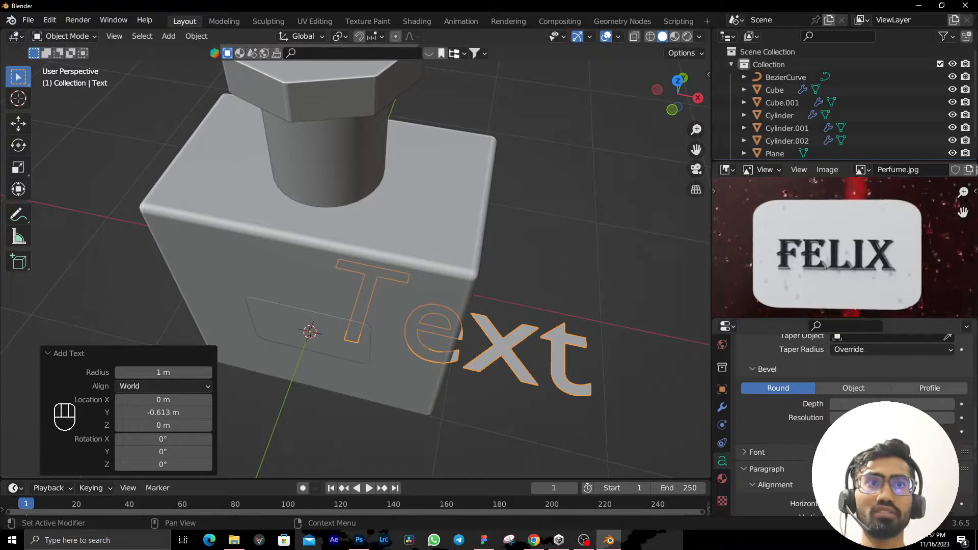
pyautogui.scroll(-1, 861, 433)
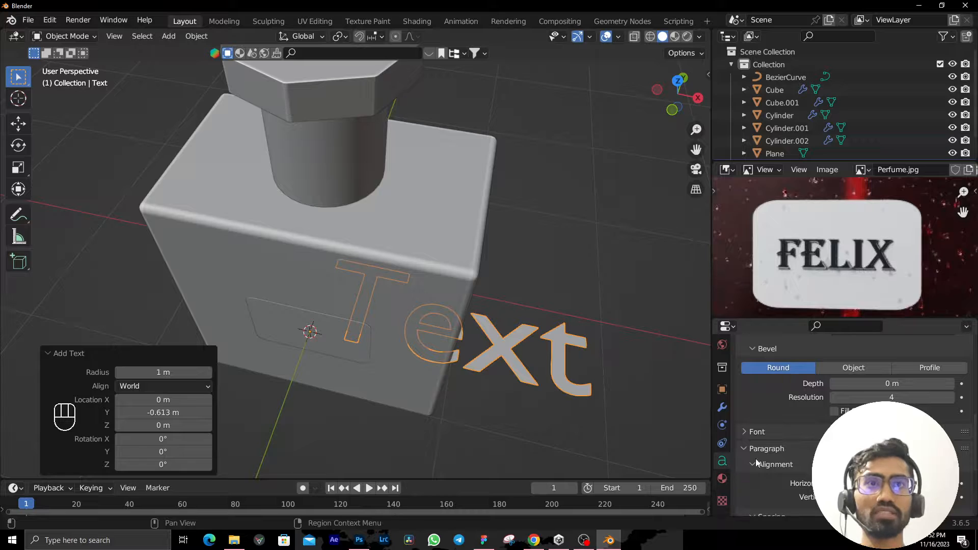
pyautogui.scroll(-4, 757, 462)
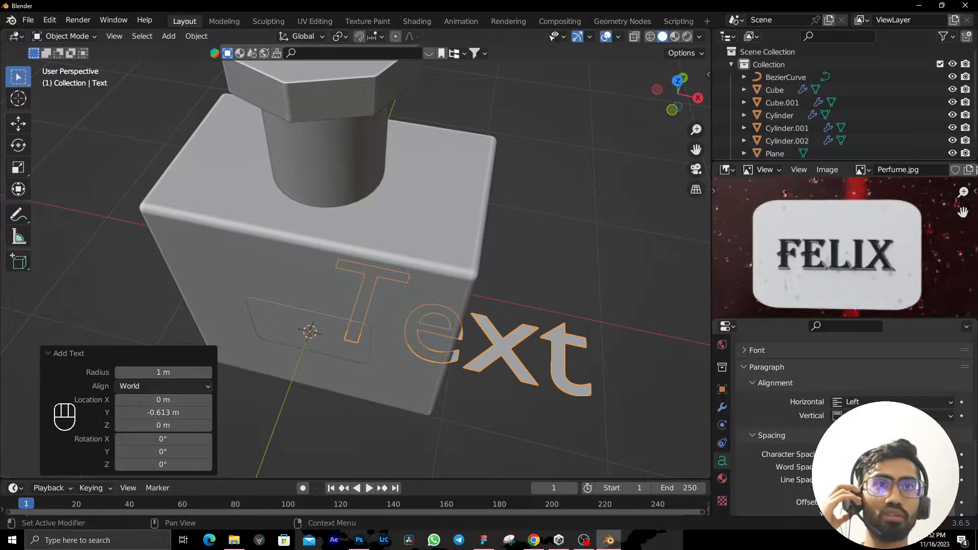
pyautogui.click(872, 402)
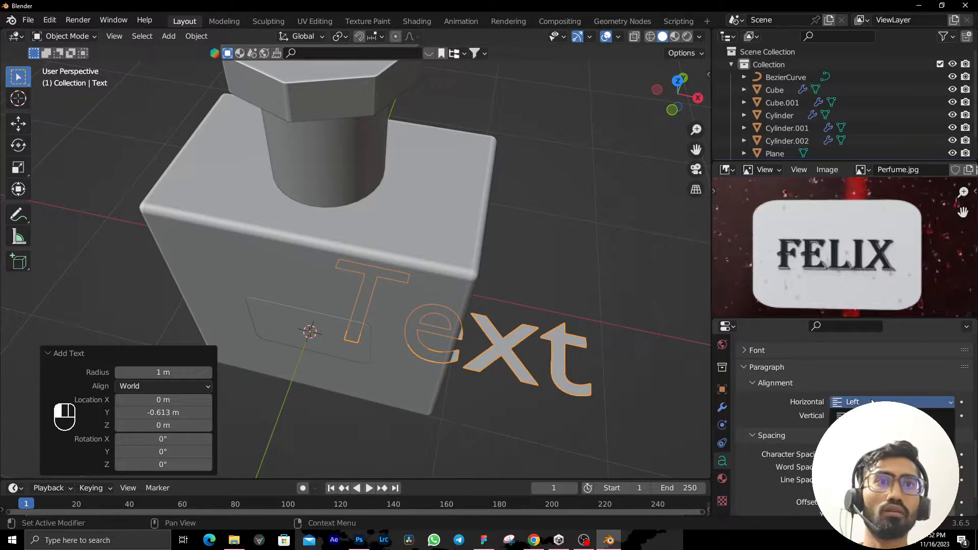
pyautogui.press('r')
pyautogui.press('x')
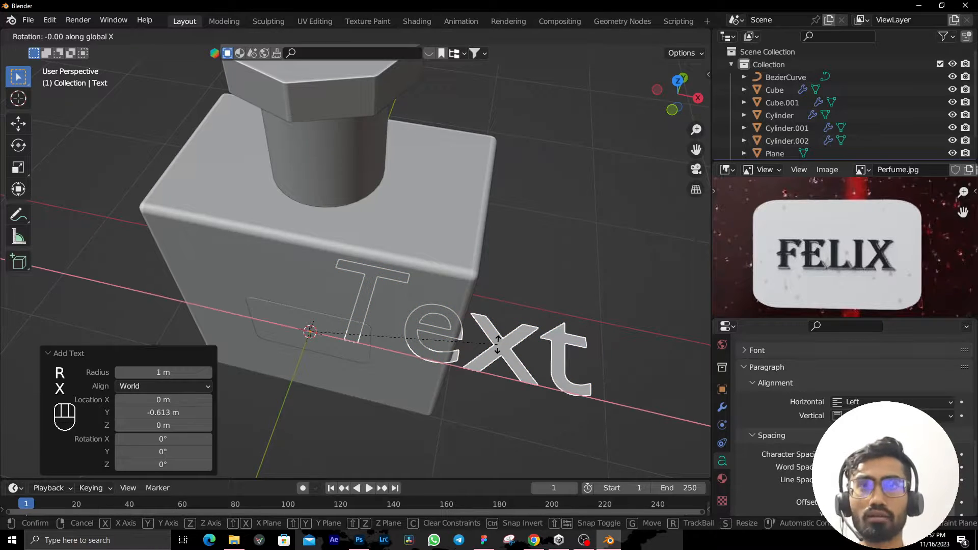
pyautogui.press('KP_9')
pyautogui.press('KP_0')
pyautogui.press('KP_Enter')
pyautogui.moveTo(497, 344); pyautogui.dragTo(436, 283, button='middle')
# Align the text's paragraph to Center horizontally and Middle vertically.
pyautogui.scroll(-2, 964, 442)
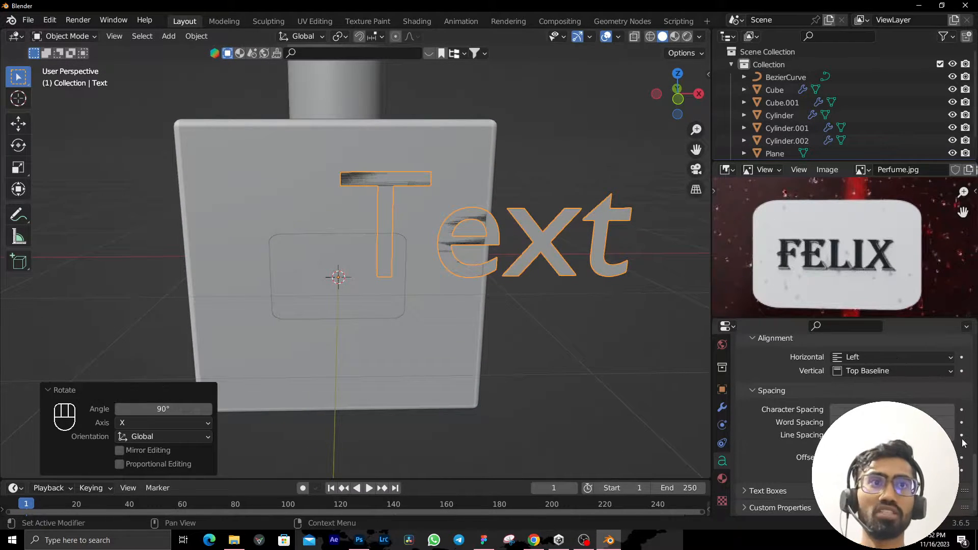
pyautogui.scroll(5, 963, 443)
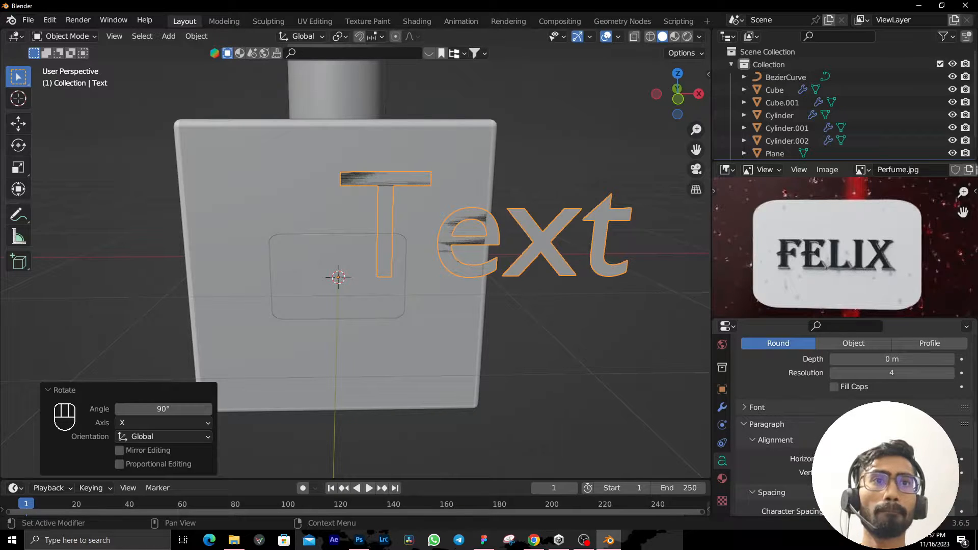
pyautogui.scroll(-5, 963, 442)
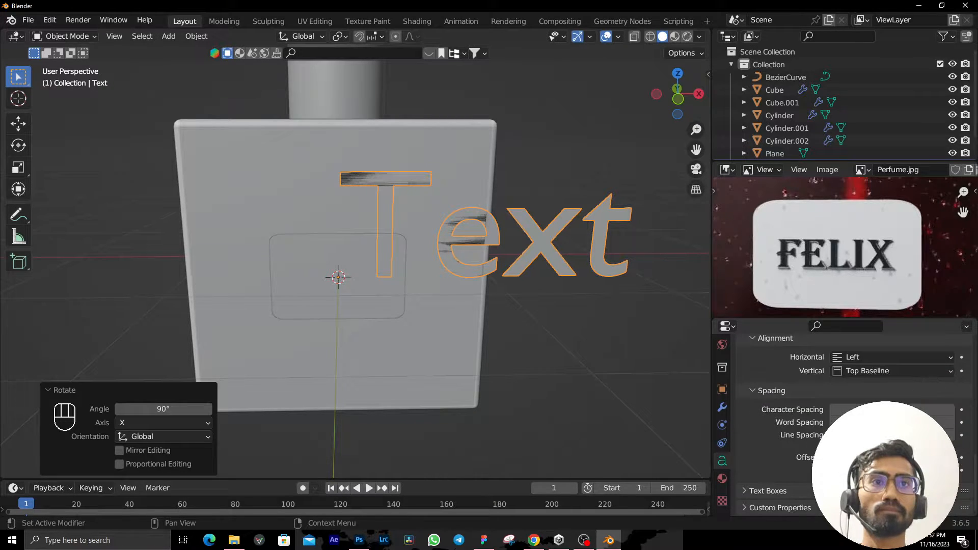
pyautogui.click(885, 355)
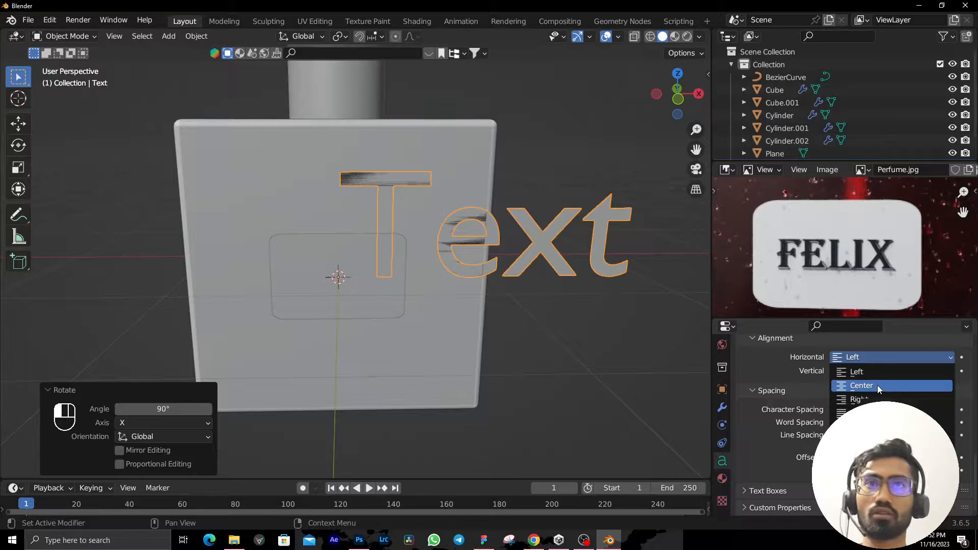
pyautogui.click(878, 386)
pyautogui.click(887, 370)
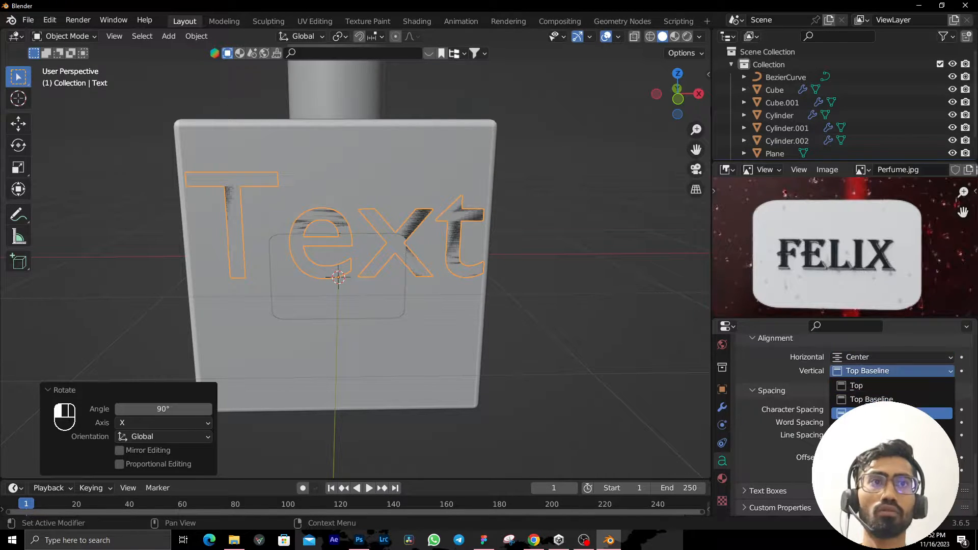
pyautogui.click(887, 414)
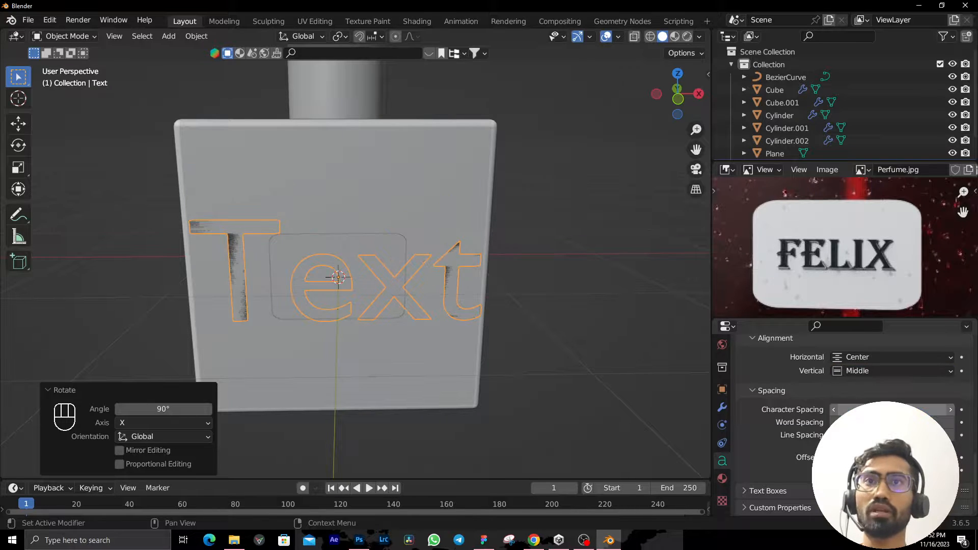
# Scale the text down uniformly by a factor of about 0.366 to fit inside the label.
pyautogui.moveTo(398, 260); pyautogui.dragTo(466, 295, button='middle')
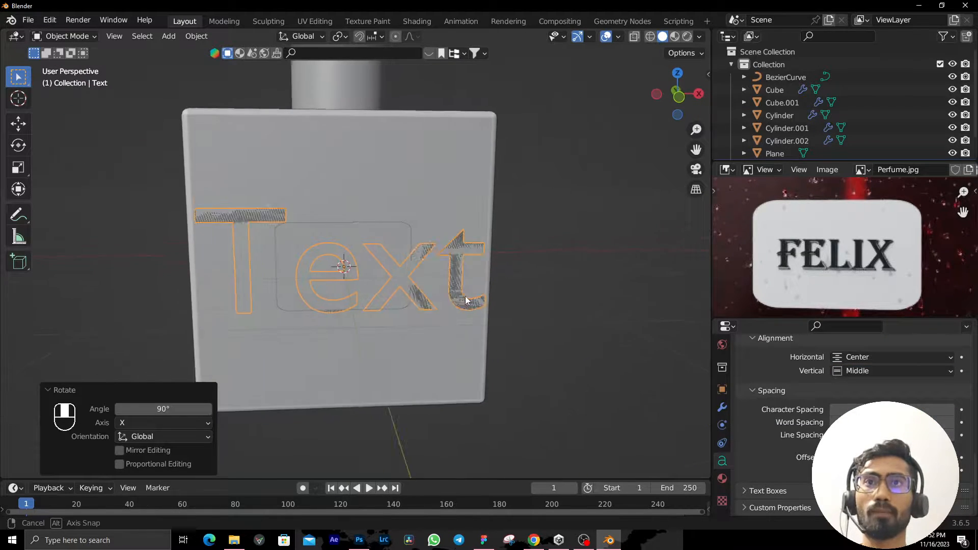
pyautogui.press('s')
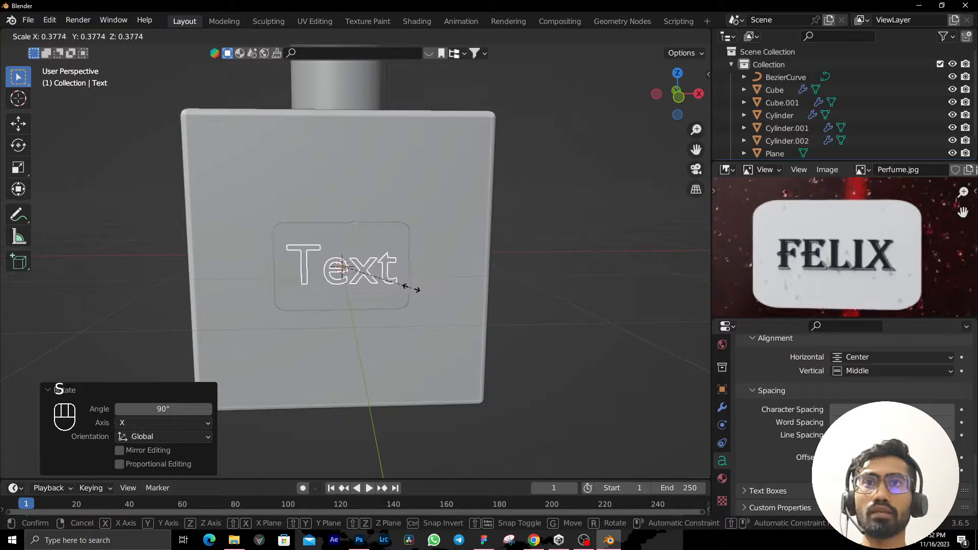
pyautogui.click(411, 287)
pyautogui.moveTo(412, 288); pyautogui.dragTo(464, 287, button='middle')
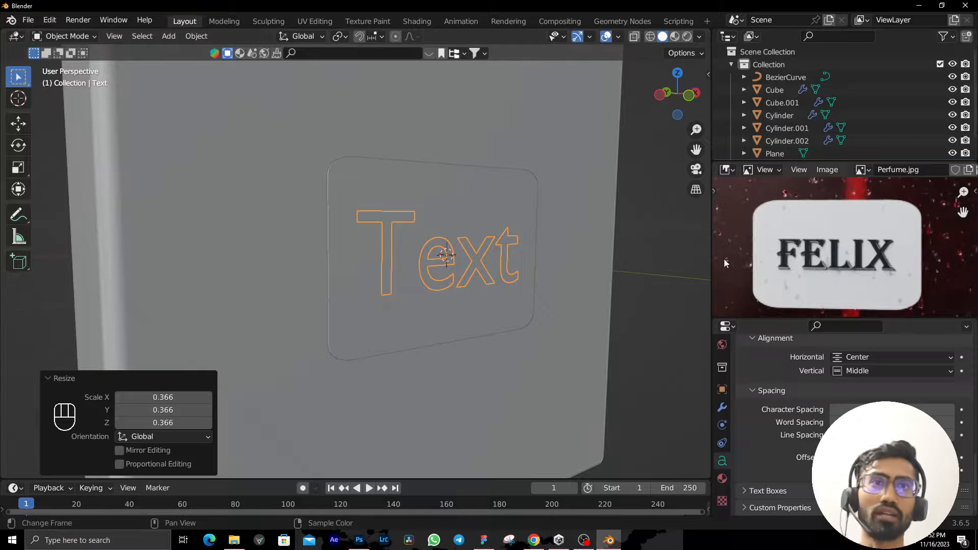
pyautogui.moveTo(397, 286); pyautogui.dragTo(448, 326, button='middle')
pyautogui.press('Tab')
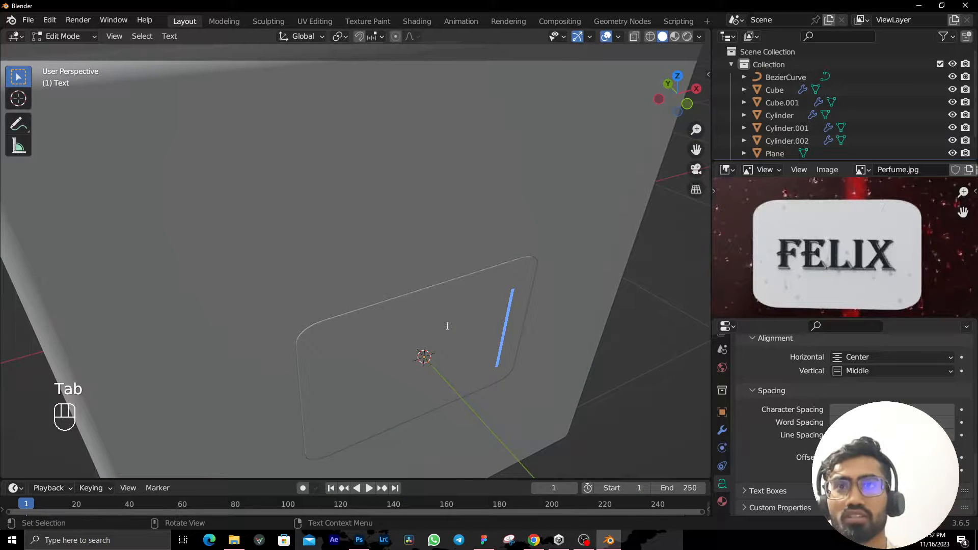
pyautogui.press('BackSpace')
pyautogui.press('BackSpace')
pyautogui.press('BackSpace')
pyautogui.press('BackSpace')
pyautogui.press('BackSpace')
pyautogui.press('BackSpace')
pyautogui.press('Tab')
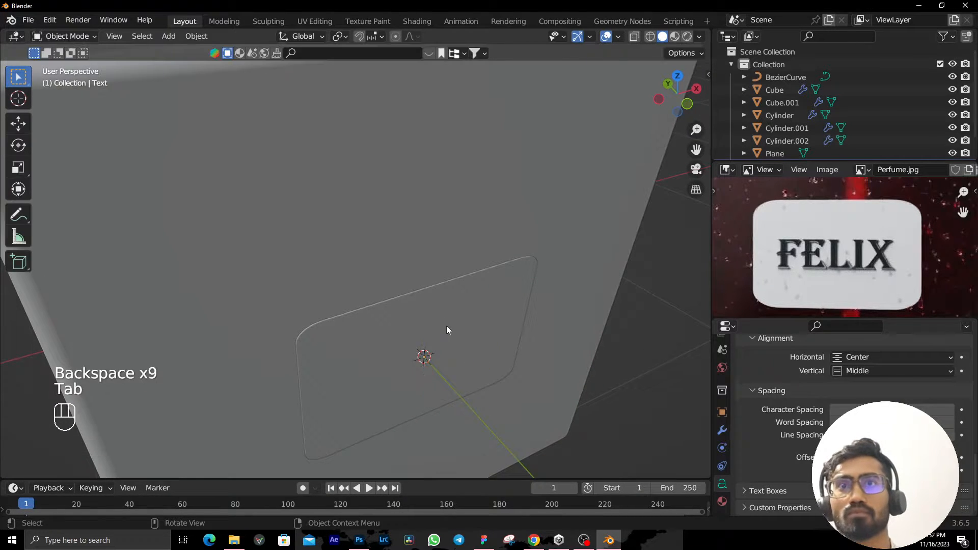
pyautogui.hotkey('ctrl', 'z')
pyautogui.hotkey('ctrl', 'z')
pyautogui.hotkey('ctrl', 'z')
pyautogui.hotkey('ctrl', 'z')
pyautogui.hotkey('ctrl', 'z')
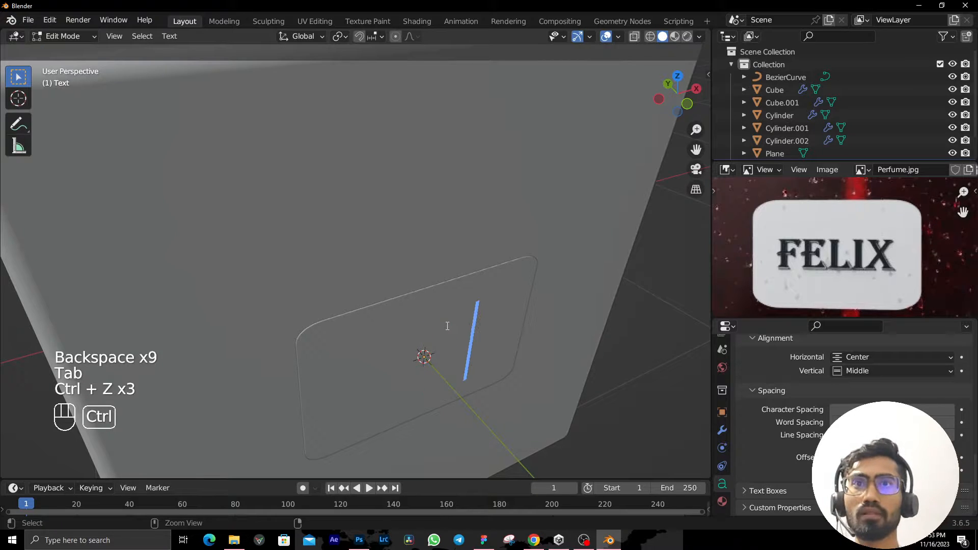
pyautogui.hotkey('ctrl', 'z')
# Move the text object about -0.065 m along Y towards the front of the label.
pyautogui.press('g')
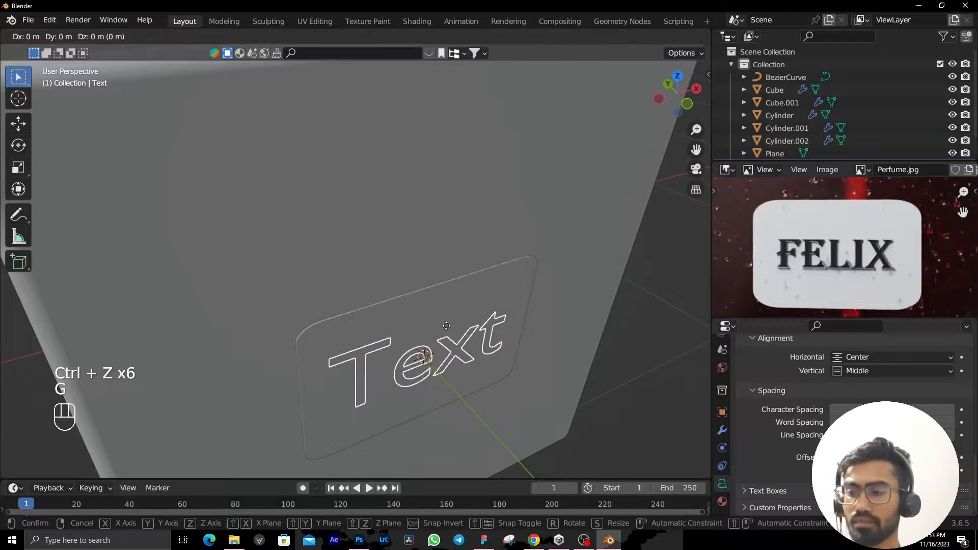
pyautogui.press('y')
pyautogui.click(452, 333)
pyautogui.moveTo(452, 332); pyautogui.dragTo(498, 277, button='middle')
pyautogui.scroll(2, 459, 279)
pyautogui.scroll(-5, 601, 326)
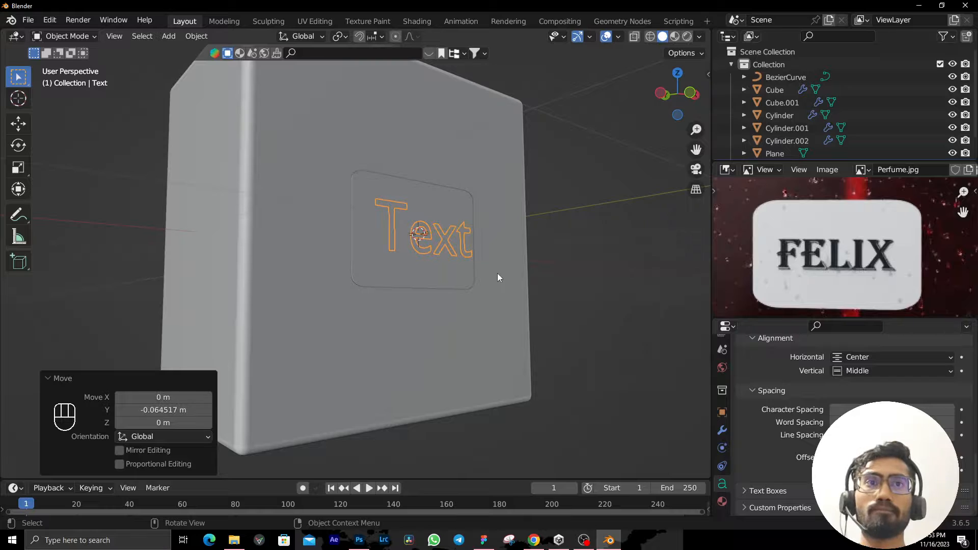
# Isolate the text object in local view and face it from the front.
pyautogui.press('/')
pyautogui.press('/')
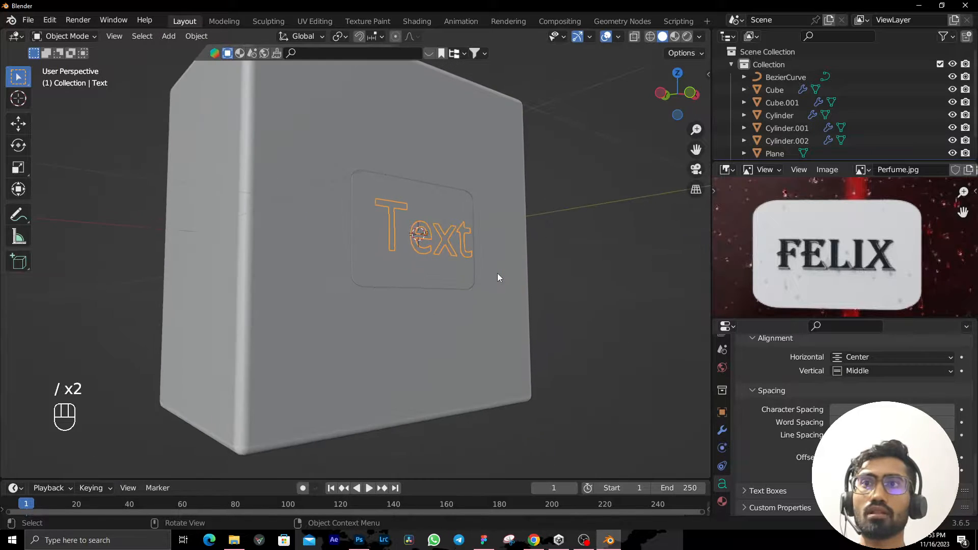
pyautogui.press('/')
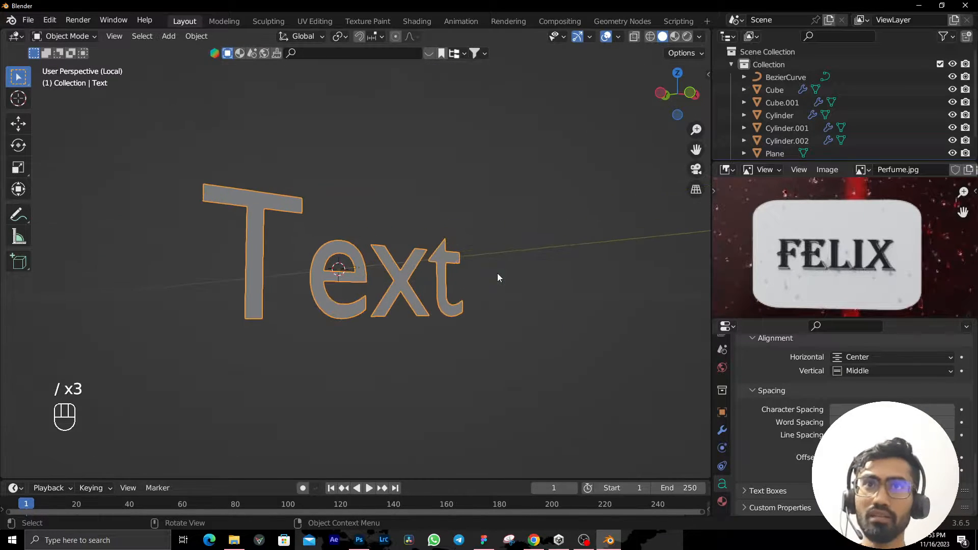
pyautogui.moveTo(498, 277); pyautogui.dragTo(506, 256, button='middle')
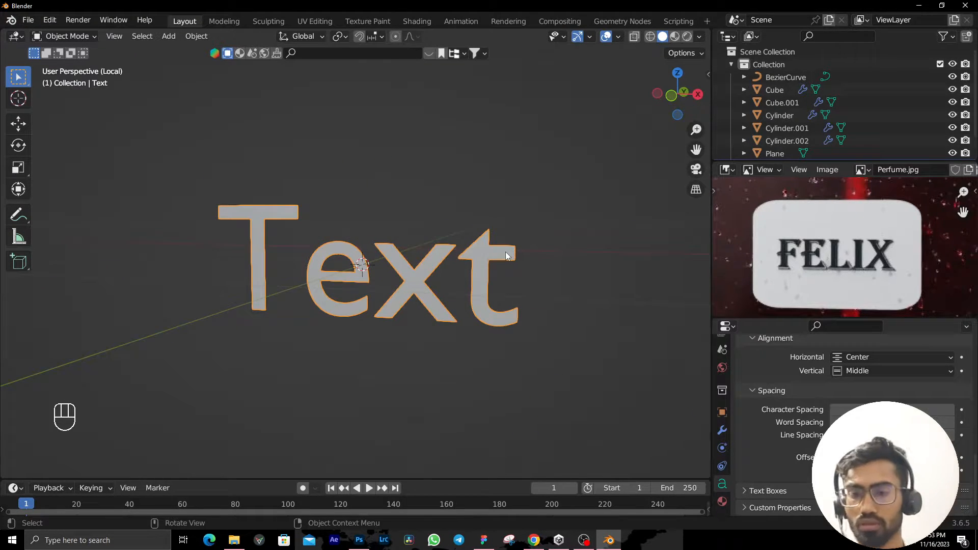
pyautogui.press('KP_1')
# Replace the text object's default wording with FELIX in capitals and return to Object Mode.
pyautogui.press('Tab')
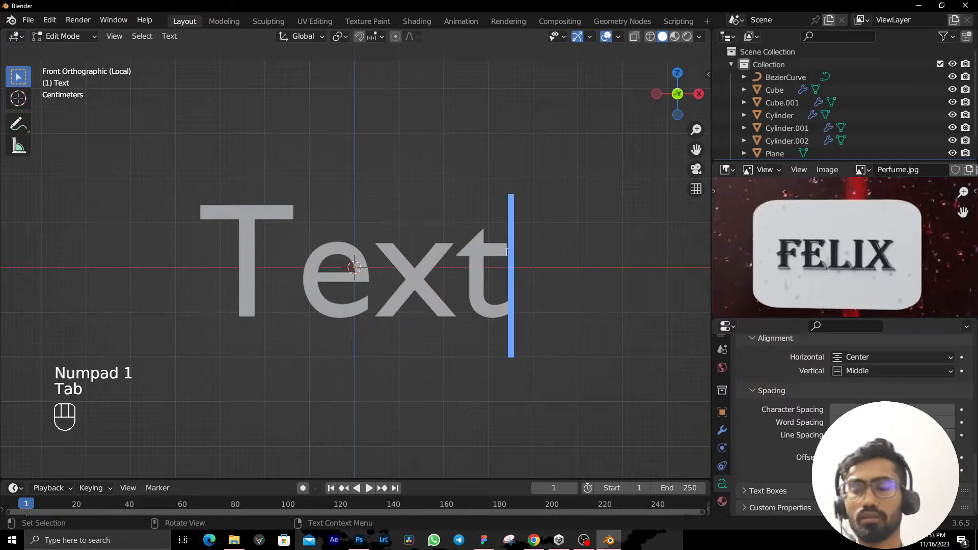
pyautogui.press('BackSpace')
pyautogui.press('BackSpace')
pyautogui.press('BackSpace')
pyautogui.press('BackSpace')
pyautogui.press('BackSpace')
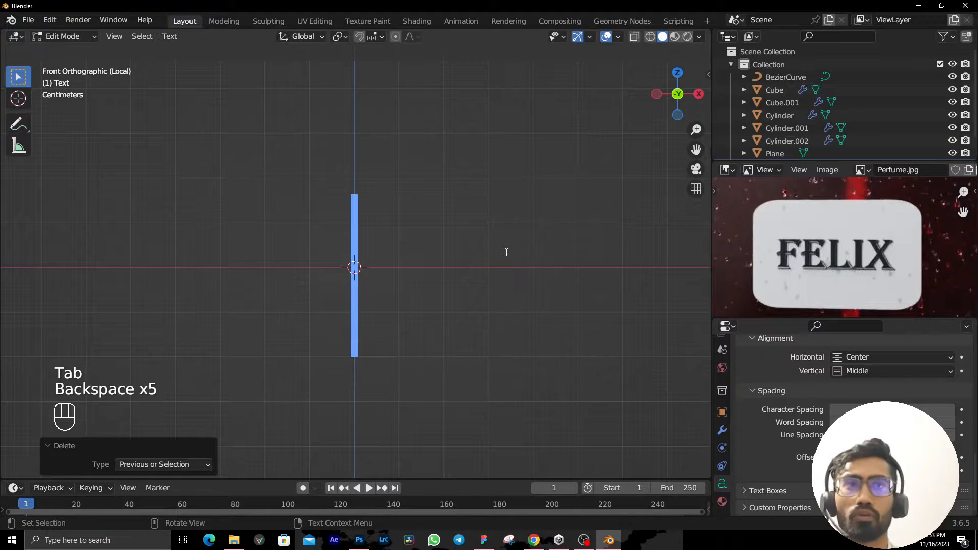
pyautogui.write('F')
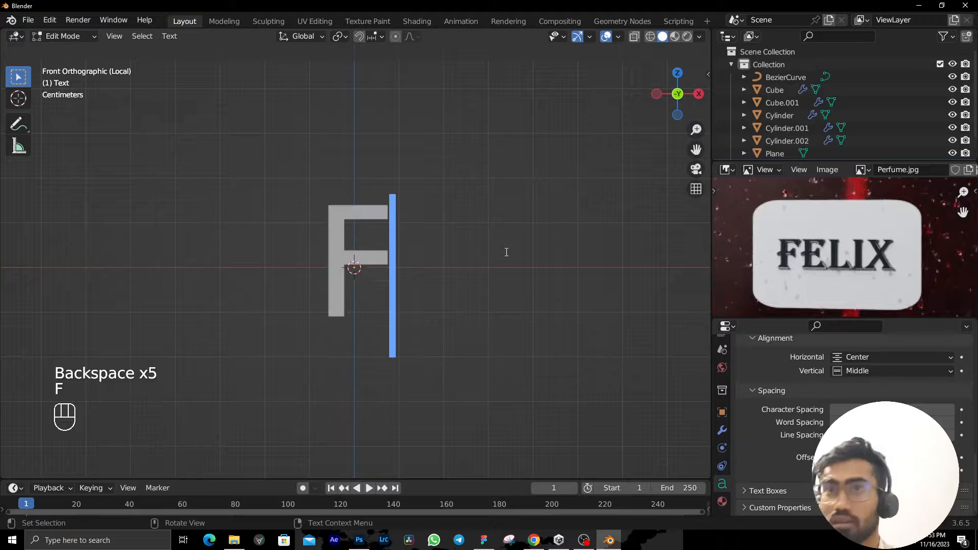
pyautogui.write('ELIX')
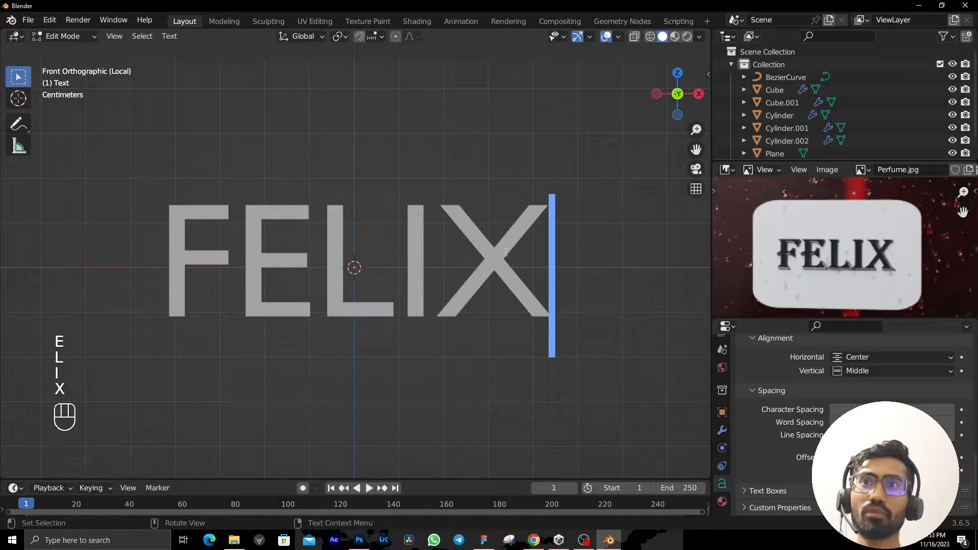
pyautogui.press('Tab')
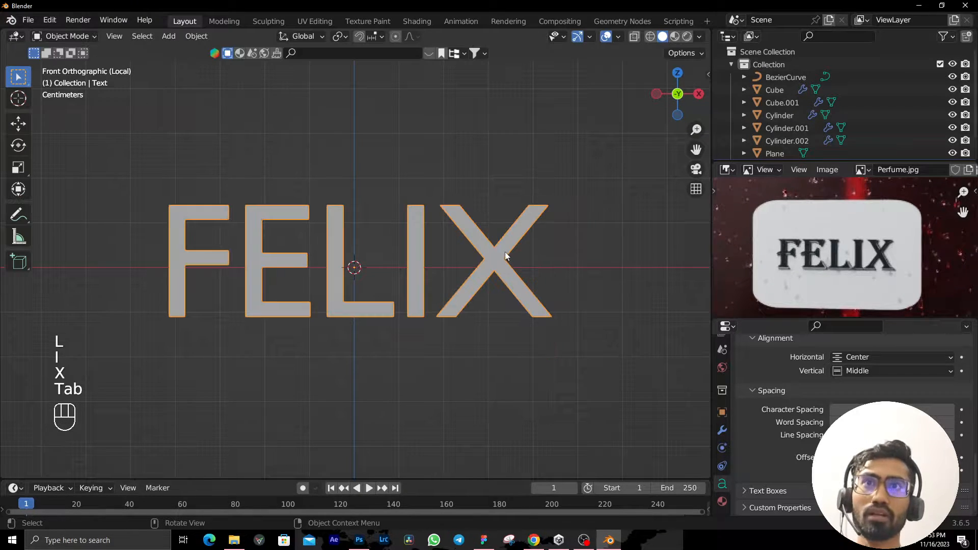
# Expand the text's Font settings and open the font file browser for the Regular style.
pyautogui.scroll(-3, 507, 255)
pyautogui.moveTo(507, 254); pyautogui.dragTo(426, 276, button='middle')
pyautogui.scroll(1, 426, 273)
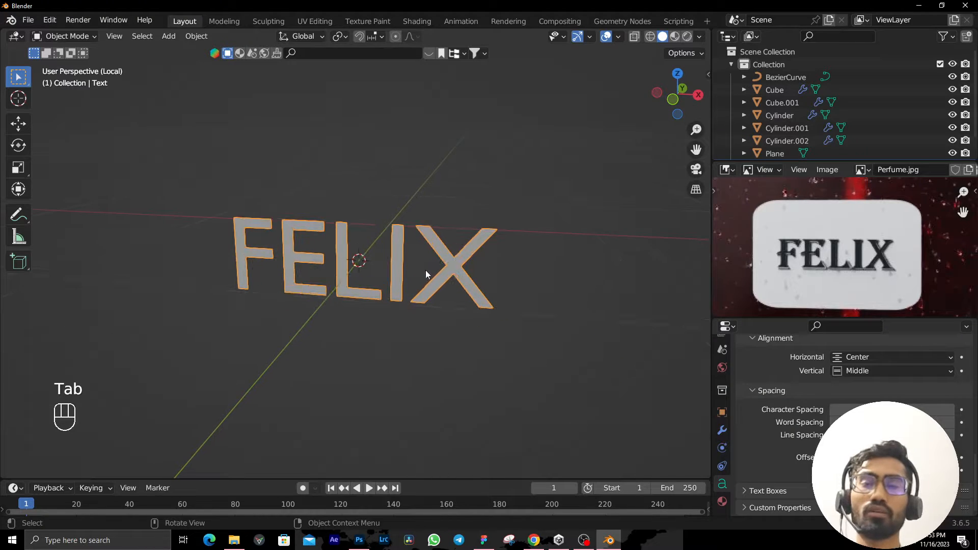
pyautogui.scroll(2, 846, 407)
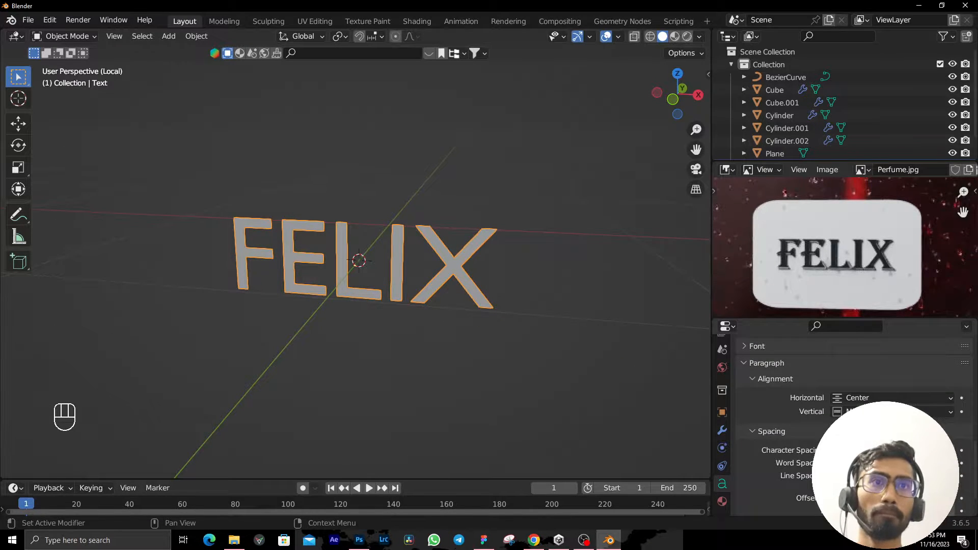
pyautogui.scroll(3, 845, 407)
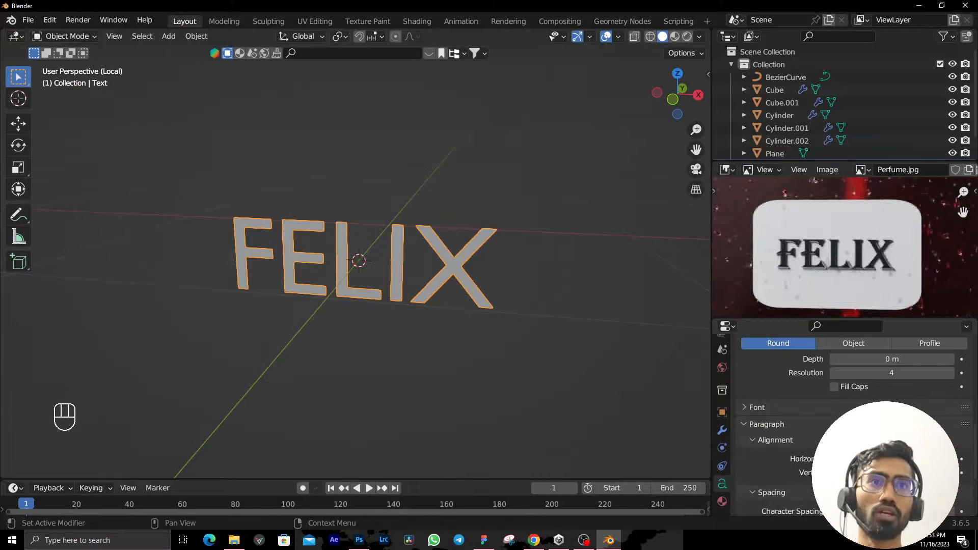
pyautogui.click(747, 407)
pyautogui.scroll(-1, 747, 406)
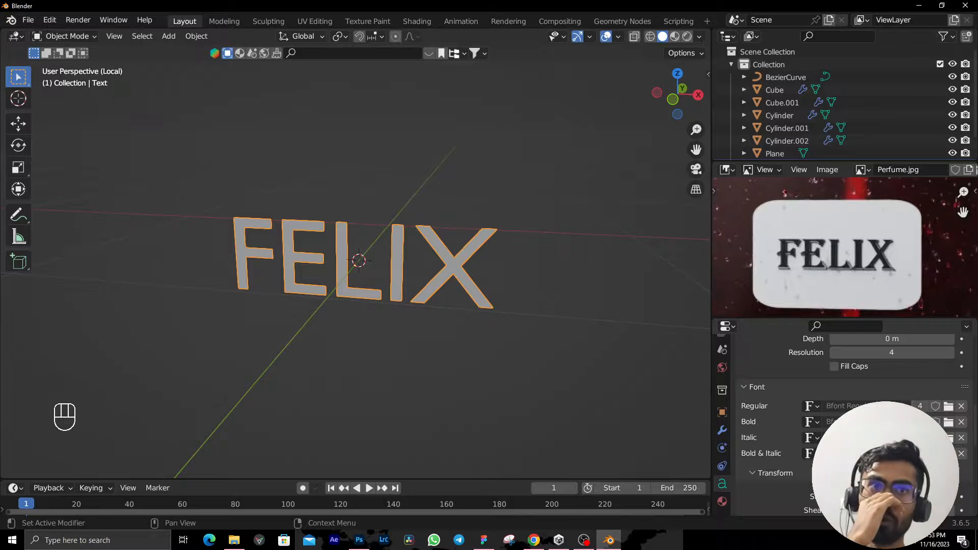
pyautogui.click(949, 407)
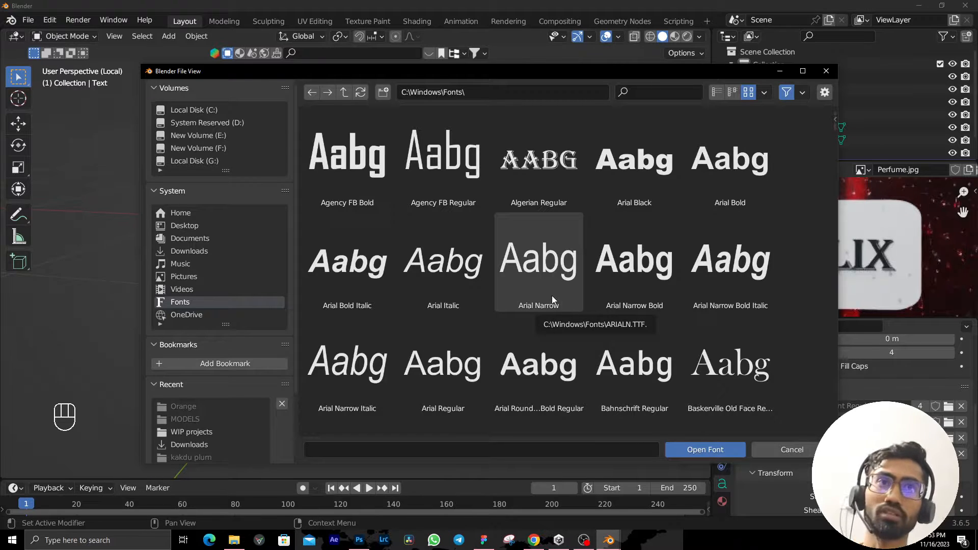
# Look through the fonts in C:\Windows\Fonts and shift the reference image so its whole FELIX lettering can be compared.
pyautogui.scroll(-1, 552, 298)
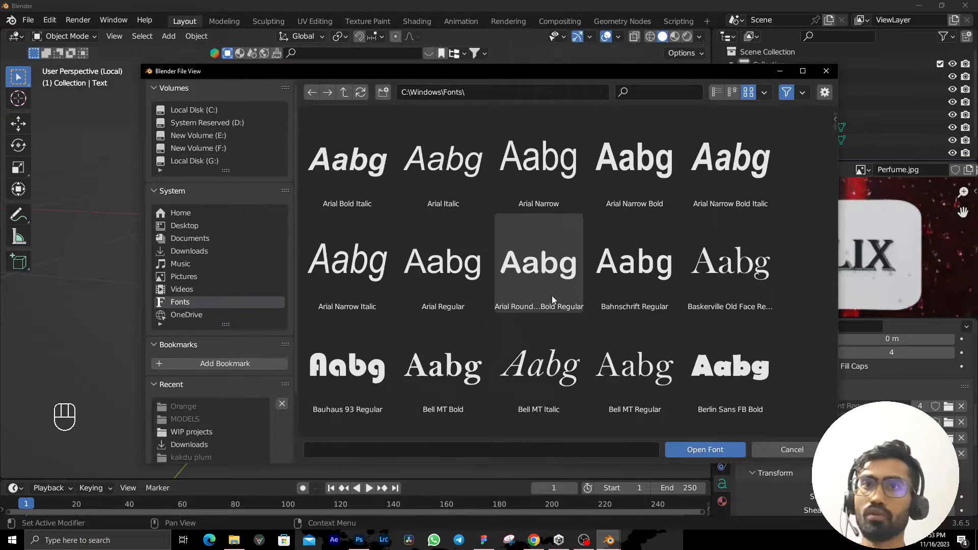
pyautogui.scroll(-1, 552, 299)
pyautogui.scroll(-2, 553, 300)
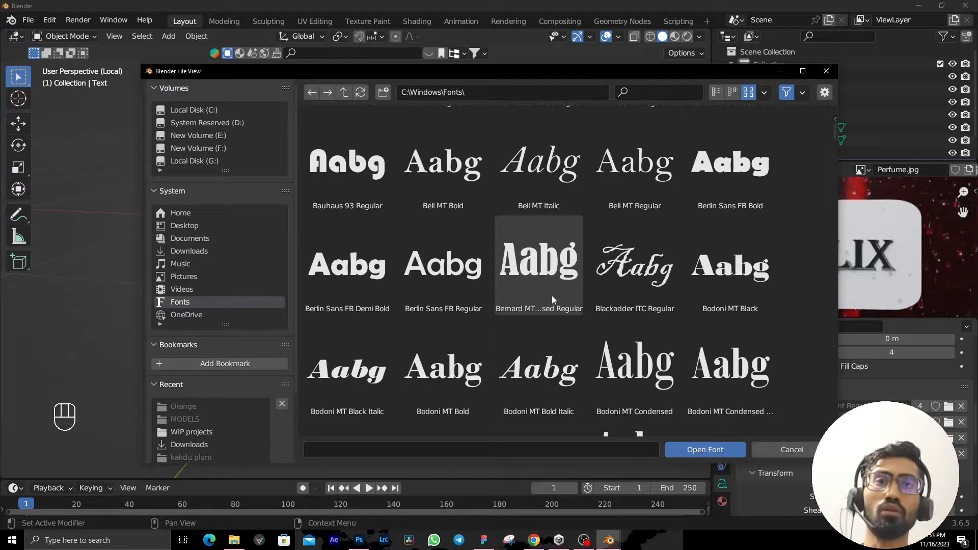
pyautogui.scroll(-3, 552, 295)
pyautogui.scroll(-3, 552, 296)
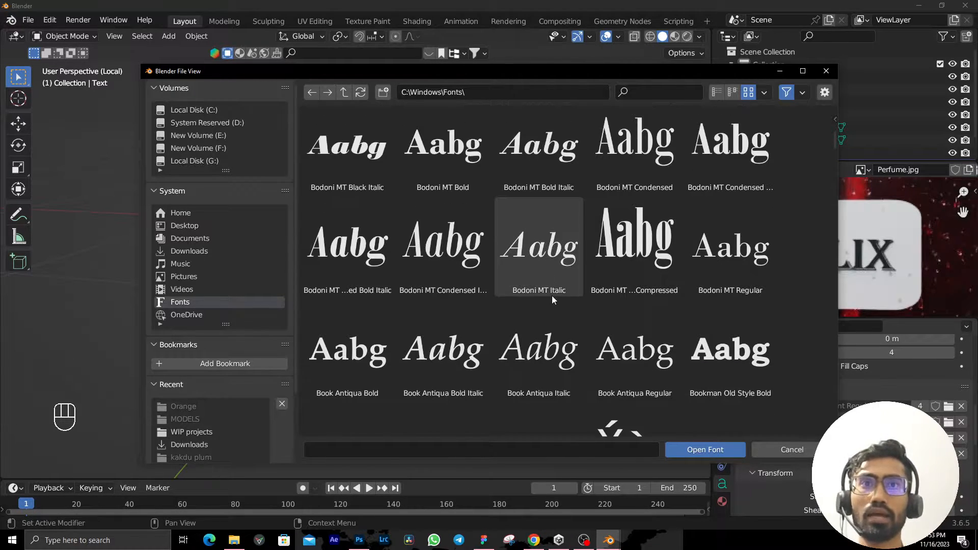
pyautogui.scroll(-1, 553, 300)
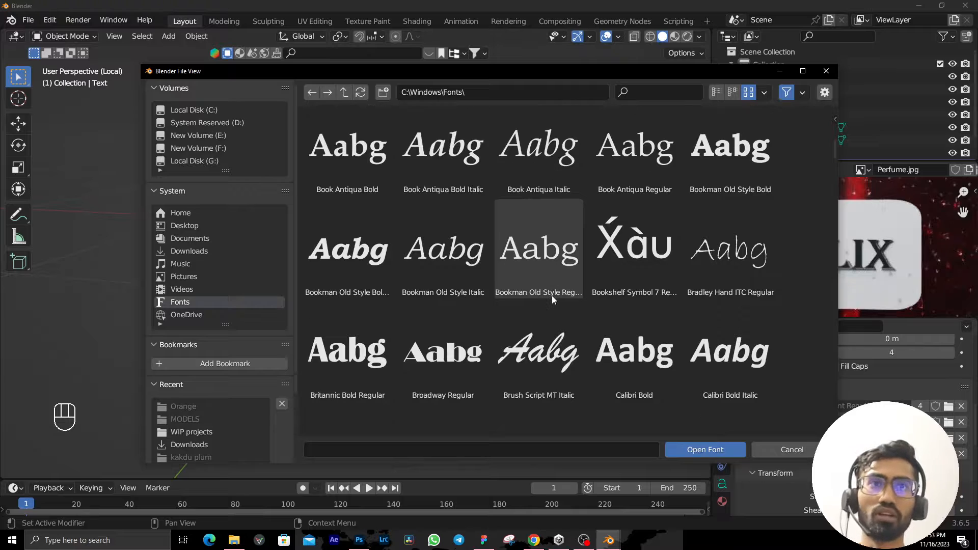
pyautogui.click(928, 277)
pyautogui.scroll(-2, 889, 274)
pyautogui.scroll(1, 890, 271)
pyautogui.moveTo(890, 270); pyautogui.dragTo(965, 267, button='middle')
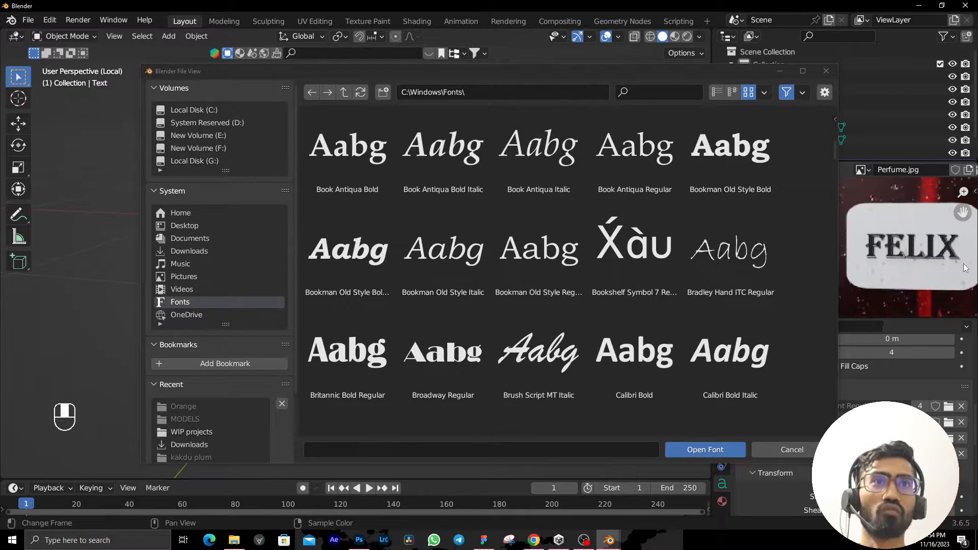
# Browse the Windows fonts for one resembling the reference lettering and load Imprint MT Shadow Regular as the text's Regular font.
pyautogui.scroll(-2, 626, 298)
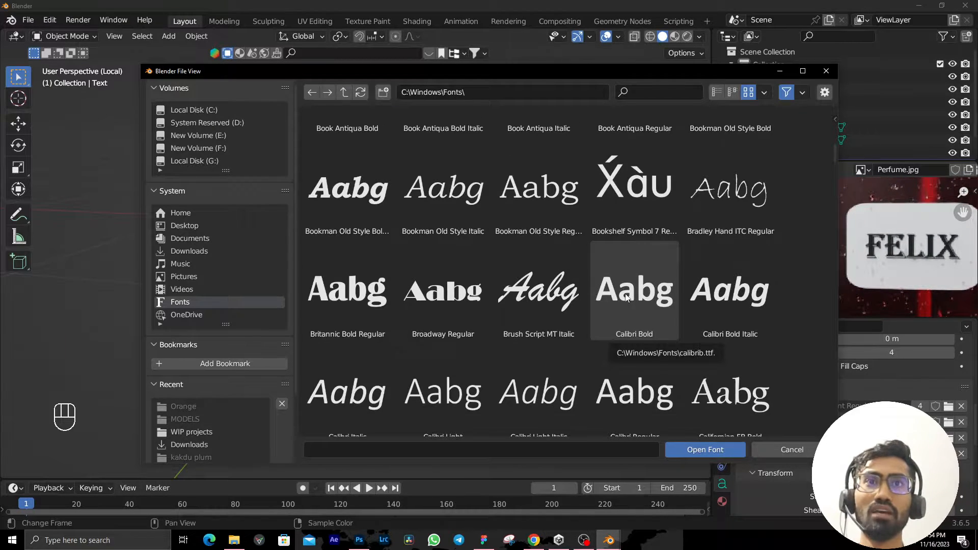
pyautogui.scroll(-4, 625, 293)
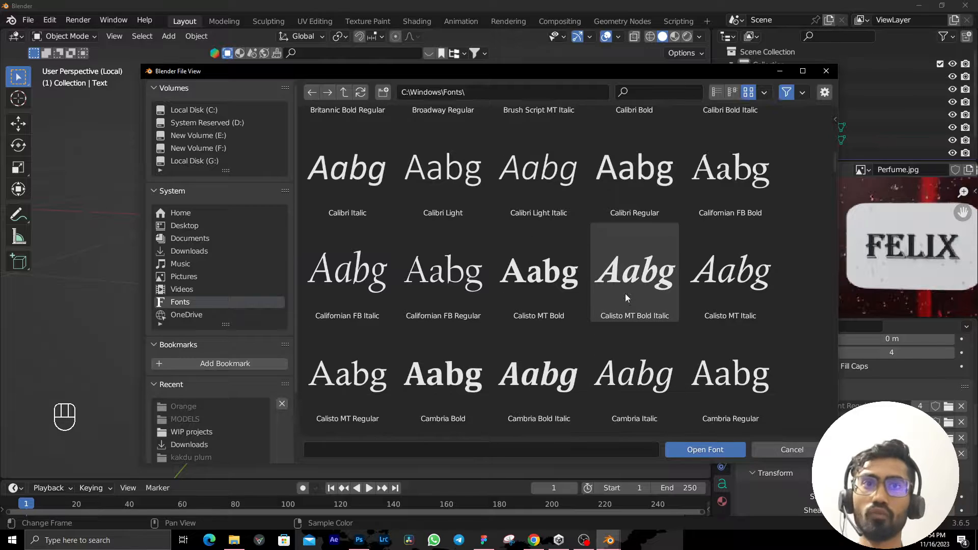
pyautogui.scroll(-6, 640, 359)
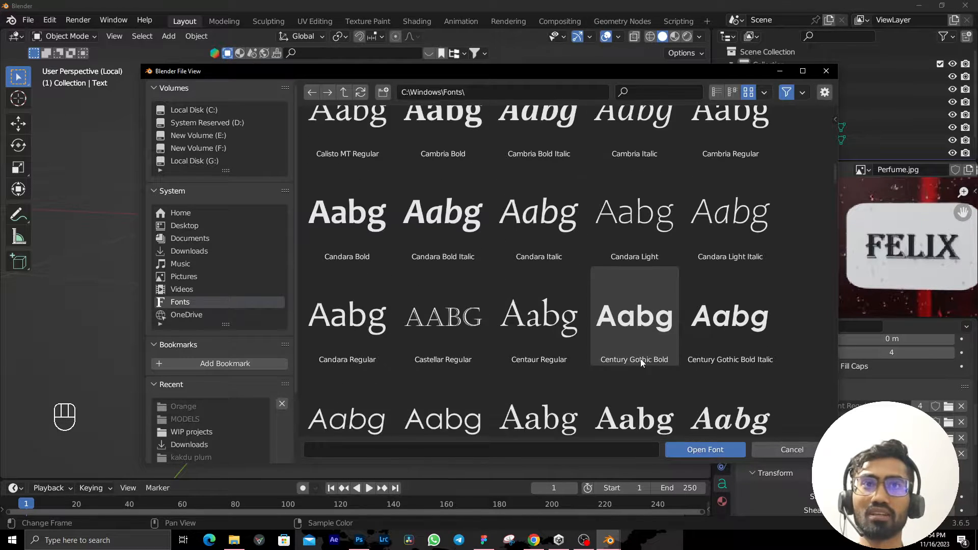
pyautogui.rightClick(641, 359)
pyautogui.scroll(-4, 791, 297)
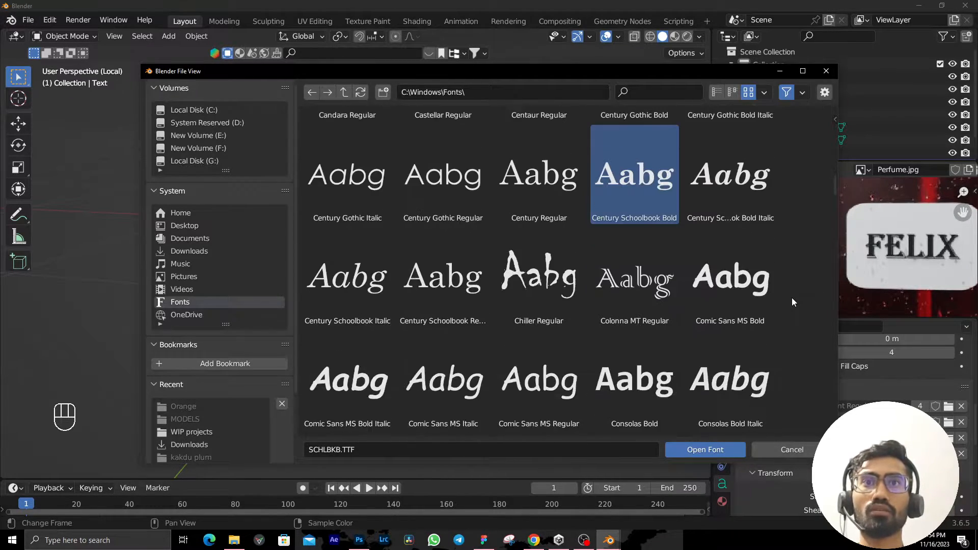
pyautogui.scroll(-5, 792, 297)
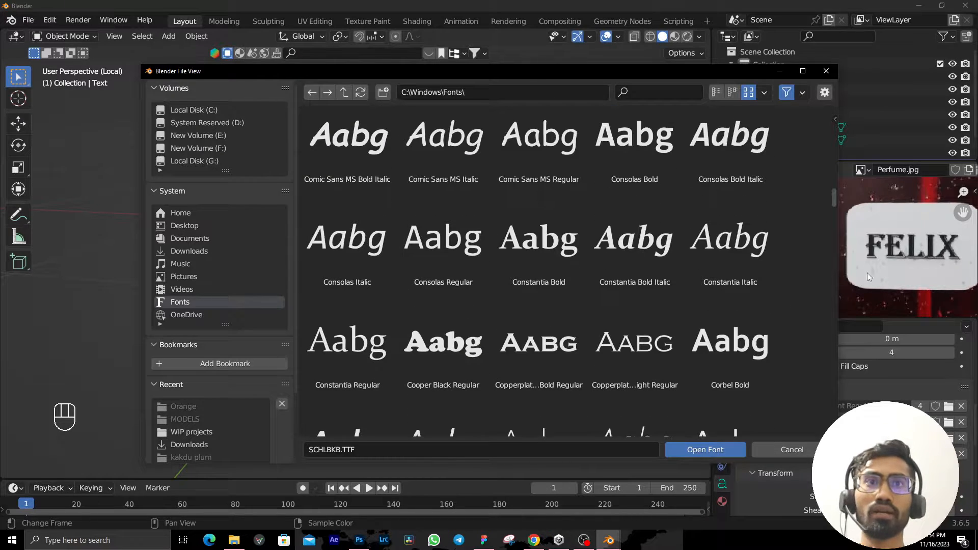
pyautogui.scroll(-7, 510, 281)
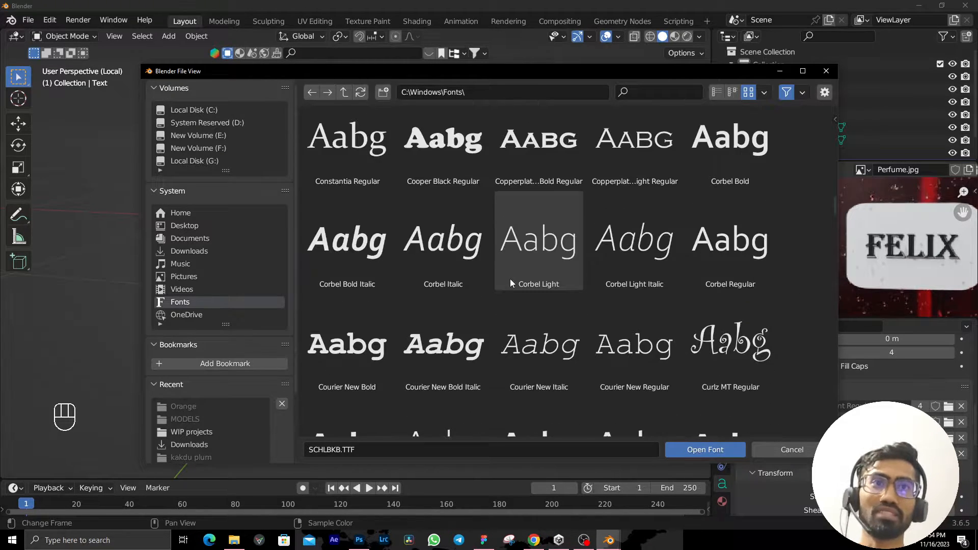
pyautogui.scroll(-2, 511, 284)
pyautogui.scroll(-5, 510, 282)
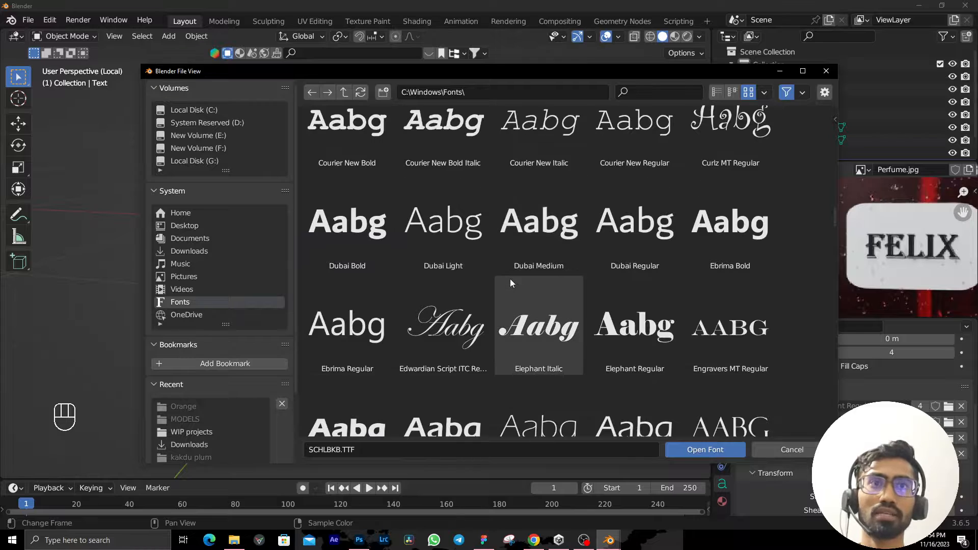
pyautogui.scroll(-7, 510, 280)
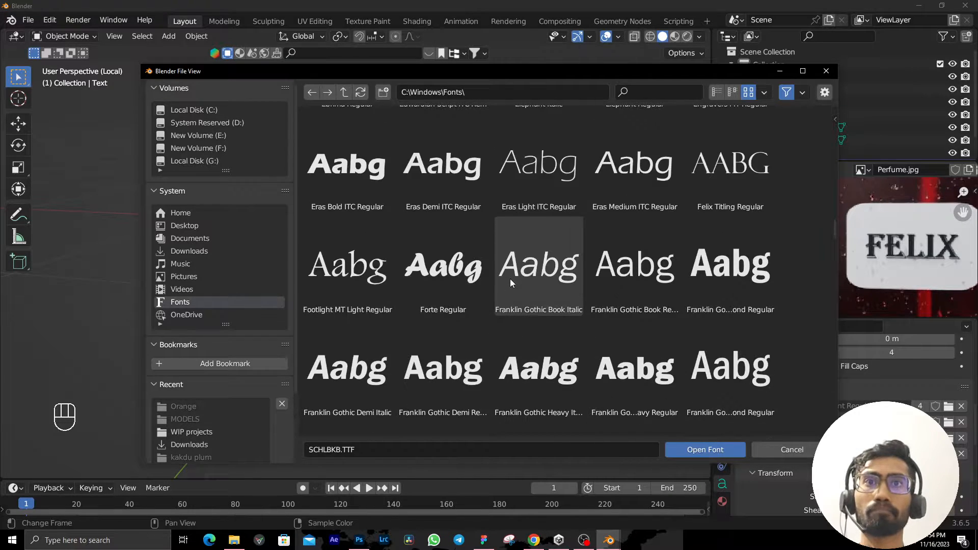
pyautogui.scroll(-6, 510, 284)
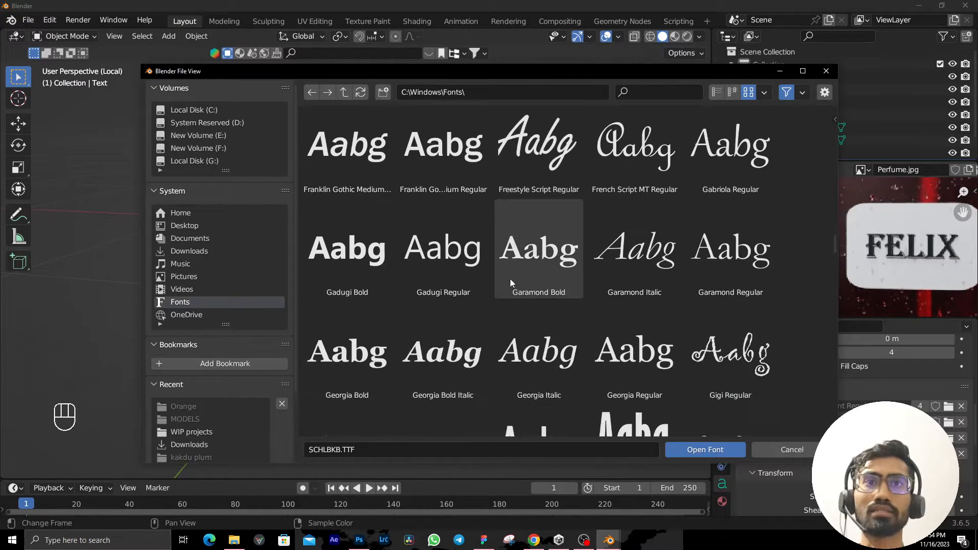
pyautogui.scroll(-3, 510, 280)
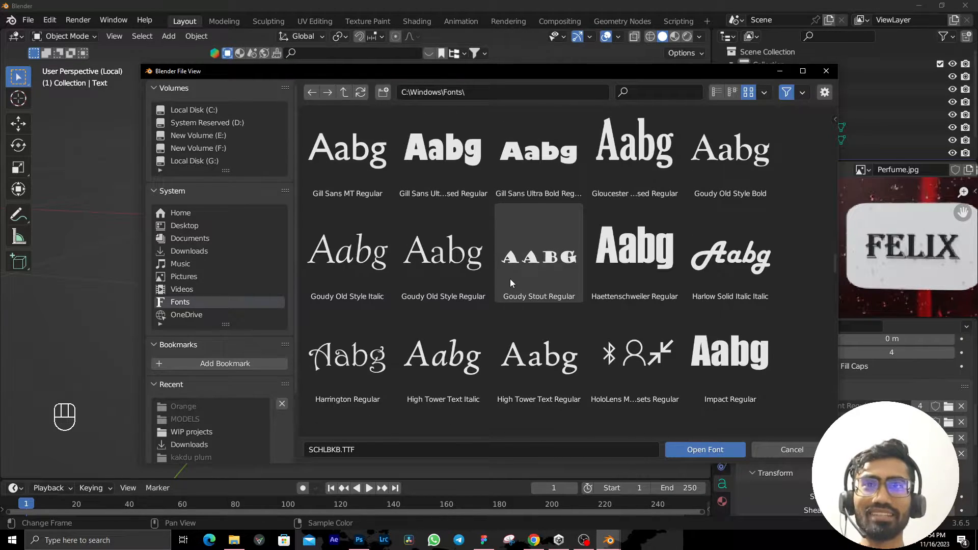
pyautogui.scroll(-2, 510, 280)
pyautogui.scroll(-2, 510, 284)
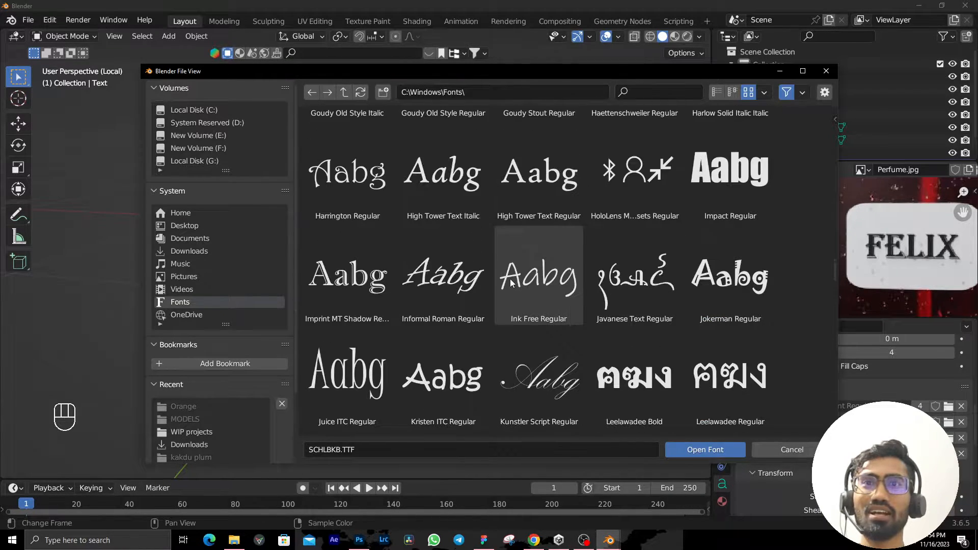
pyautogui.click(337, 289)
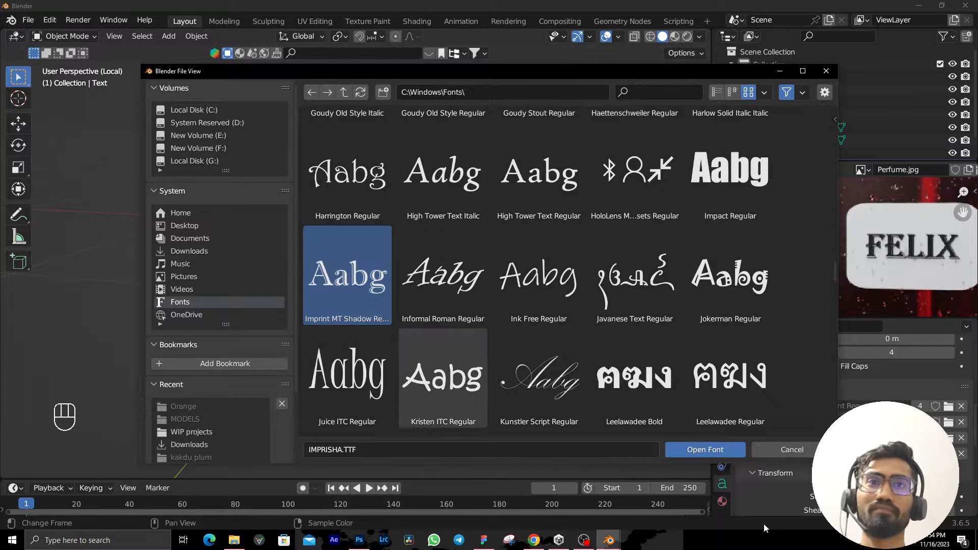
pyautogui.click(705, 455)
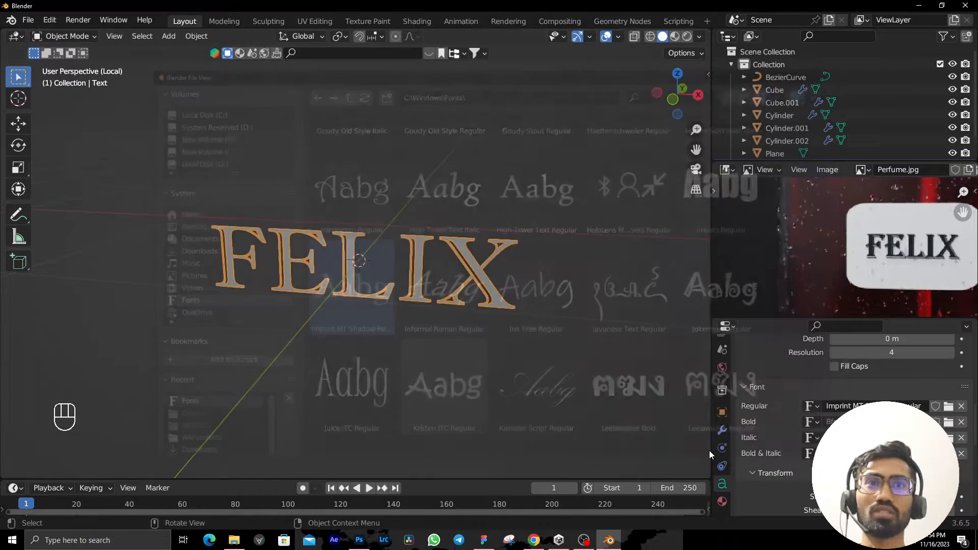
# Leave local view and snap the 3D cursor to the rounded label plane.
pyautogui.moveTo(482, 346); pyautogui.dragTo(453, 379, button='middle')
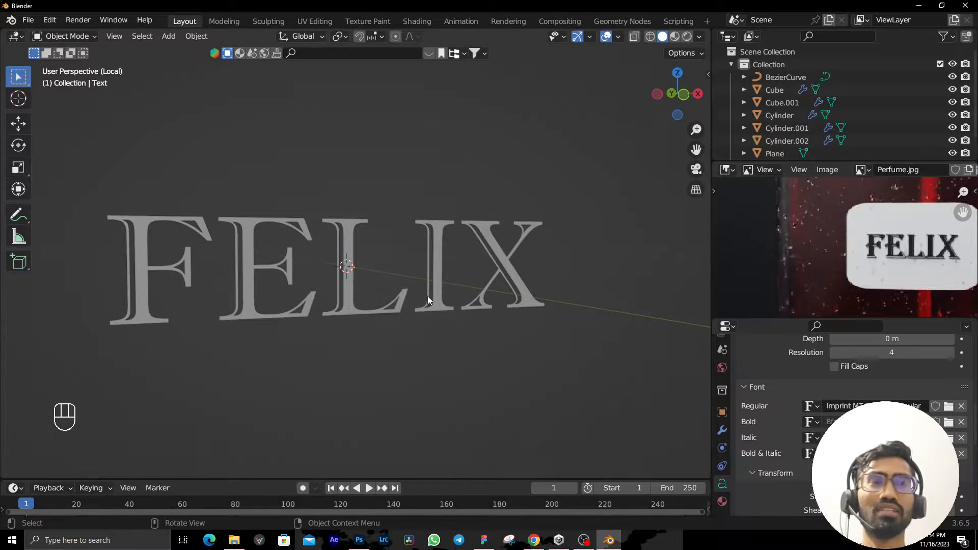
pyautogui.moveTo(427, 295); pyautogui.dragTo(510, 274, button='middle')
pyautogui.press('KP_Divide')
pyautogui.click(493, 277)
pyautogui.hotkey('shift', 's')
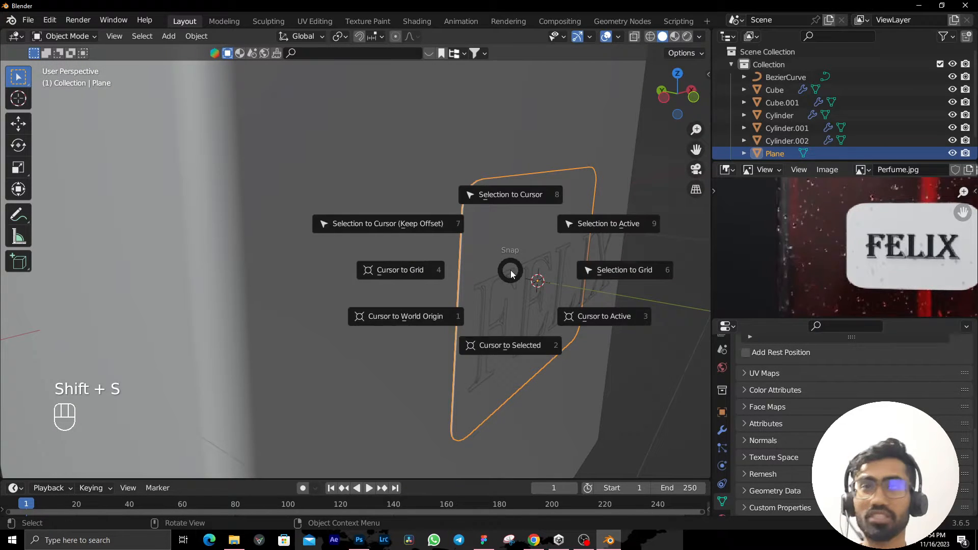
pyautogui.click(503, 360)
# Snap the FELIX text to the 3D cursor and scale it uniformly to about 0.836 so it fits inside the label.
pyautogui.click(539, 311)
pyautogui.hotkey('shift', 's')
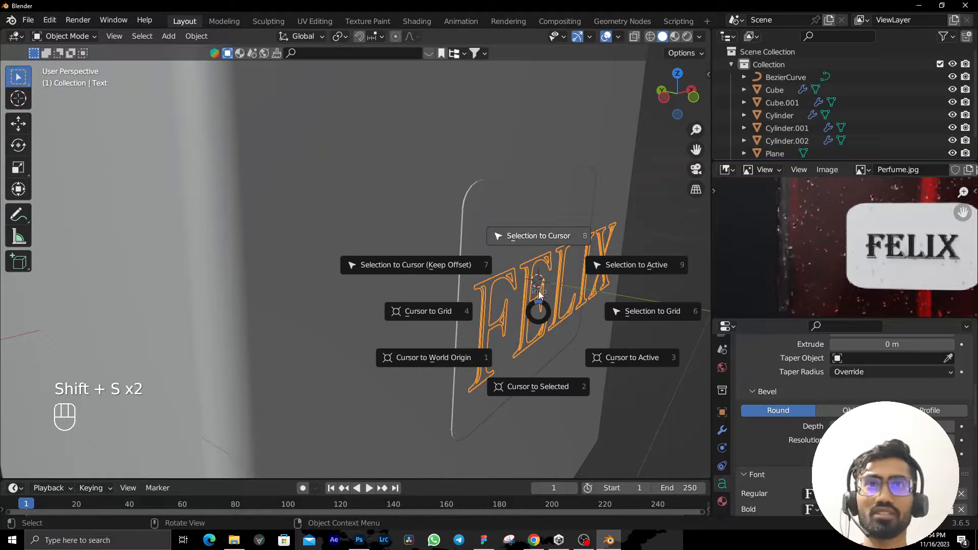
pyautogui.click(539, 242)
pyautogui.moveTo(536, 285); pyautogui.dragTo(514, 297, button='middle')
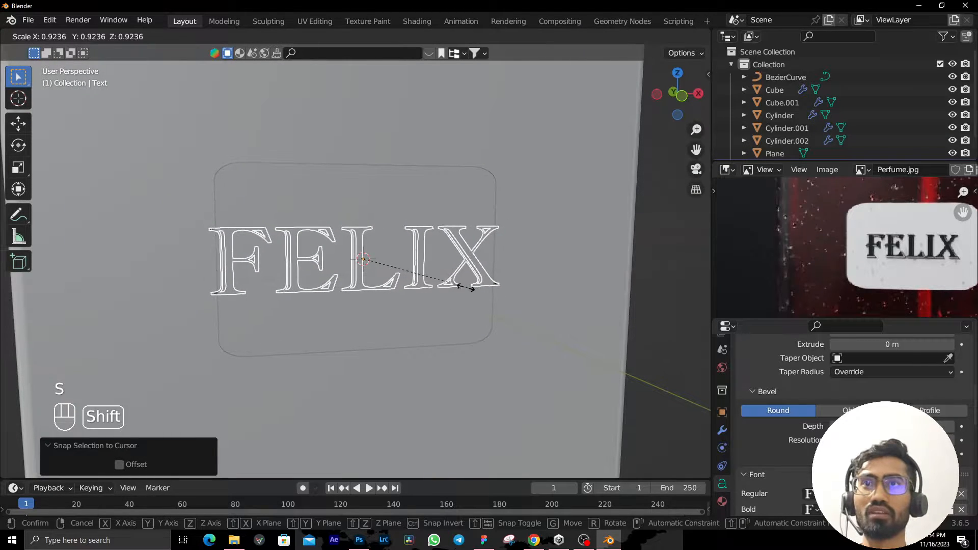
pyautogui.click(371, 255)
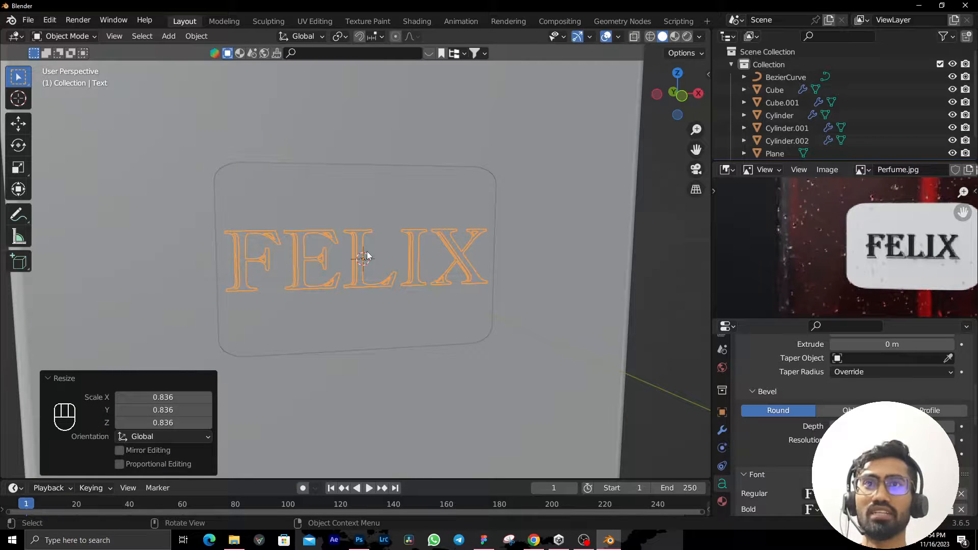
# Convert the FELIX text to a mesh and reselect it with the help of wireframe display.
pyautogui.rightClick(367, 255)
pyautogui.moveTo(350, 285)
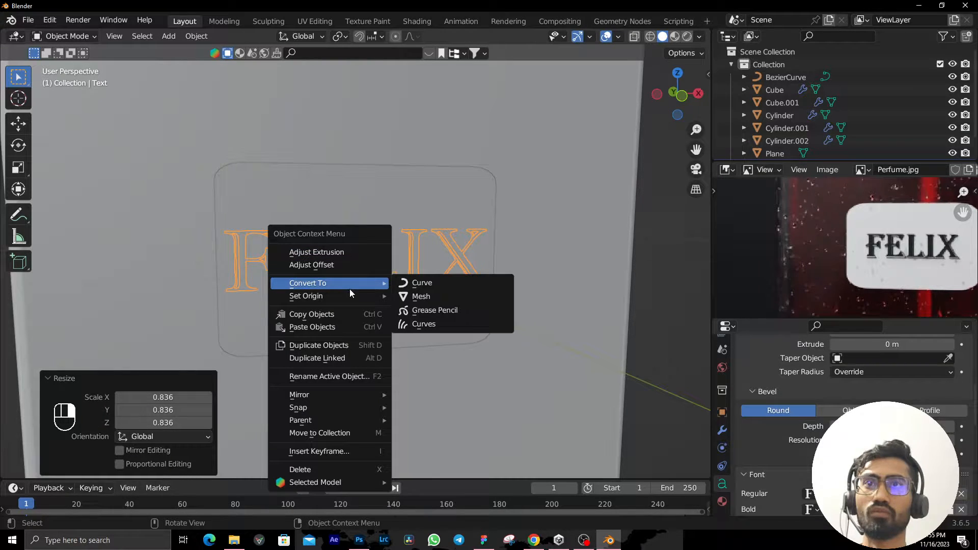
pyautogui.click(418, 294)
pyautogui.moveTo(423, 293); pyautogui.dragTo(406, 307, button='middle')
pyautogui.scroll(1, 495, 307)
pyautogui.scroll(1, 418, 306)
pyautogui.click(608, 306)
pyautogui.scroll(4, 503, 304)
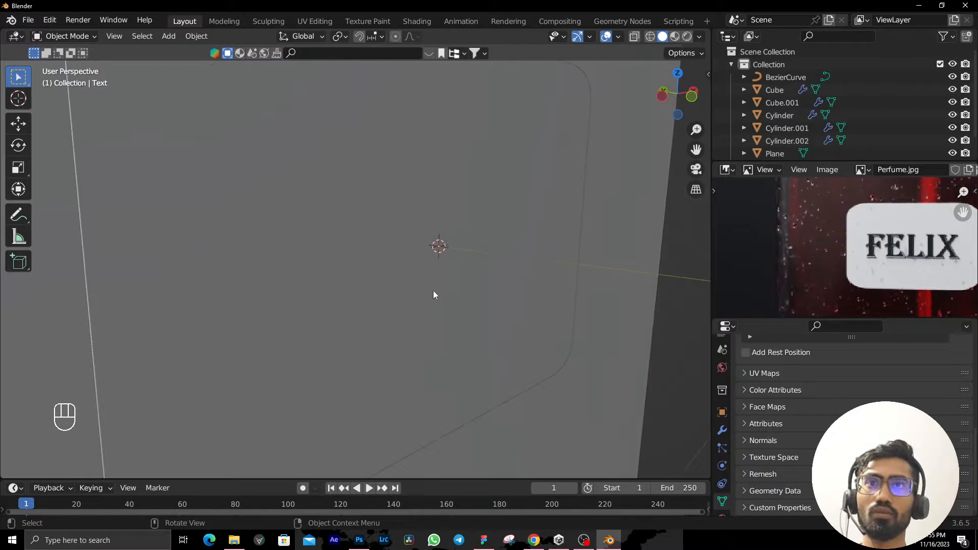
pyautogui.hotkey('shift', 'z')
pyautogui.click(375, 179)
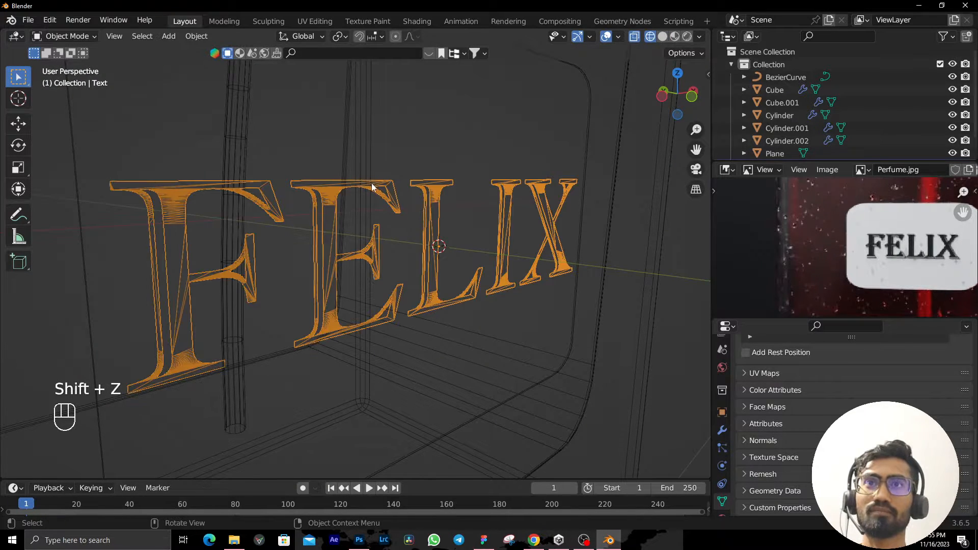
pyautogui.hotkey('shift', 'z')
# Extrude all of the FELIX mesh slightly outward from the label in Edit Mode and return to Object Mode.
pyautogui.scroll(-7, 400, 249)
pyautogui.moveTo(415, 264); pyautogui.dragTo(428, 269, button='middle')
pyautogui.scroll(5, 428, 269)
pyautogui.press('Tab')
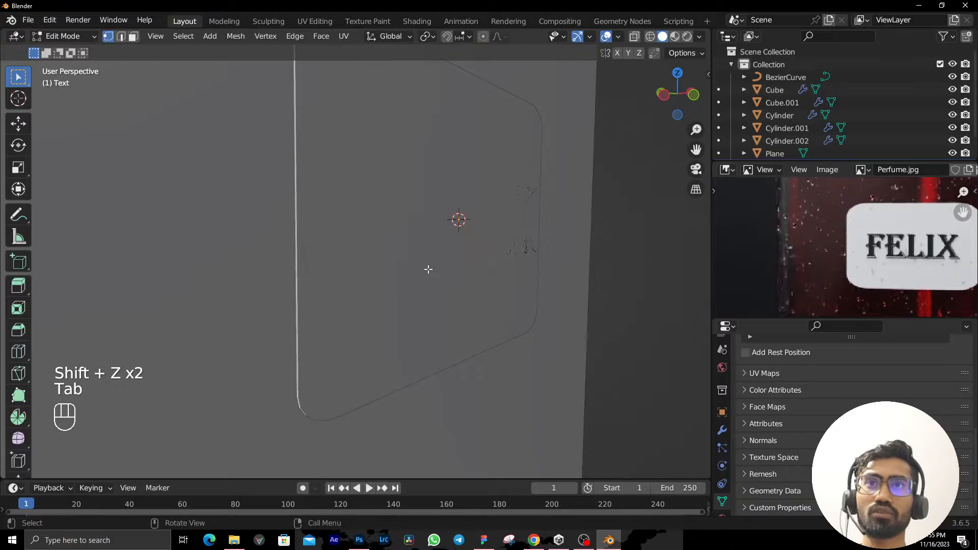
pyautogui.hotkey('shift', 'z')
pyautogui.press('a')
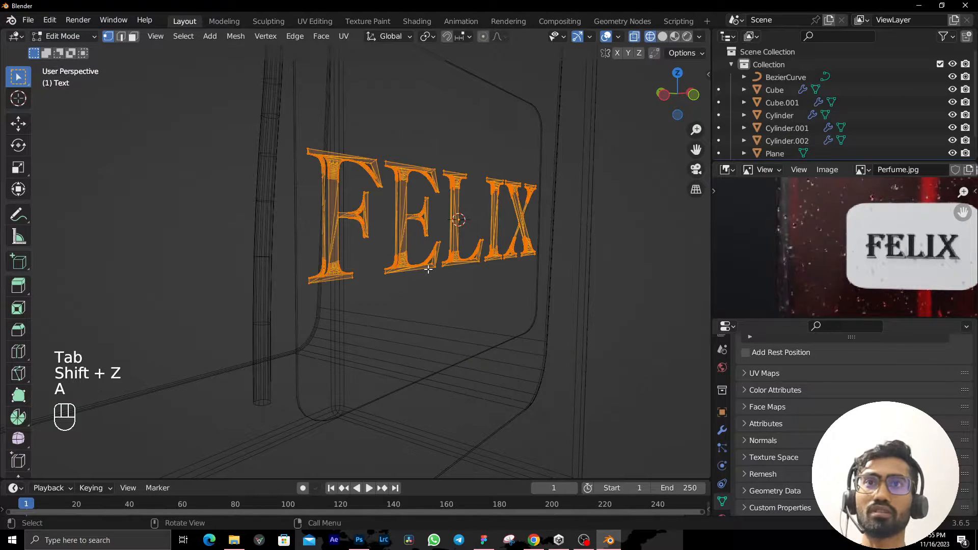
pyautogui.hotkey('shift', 'z')
pyautogui.press('e')
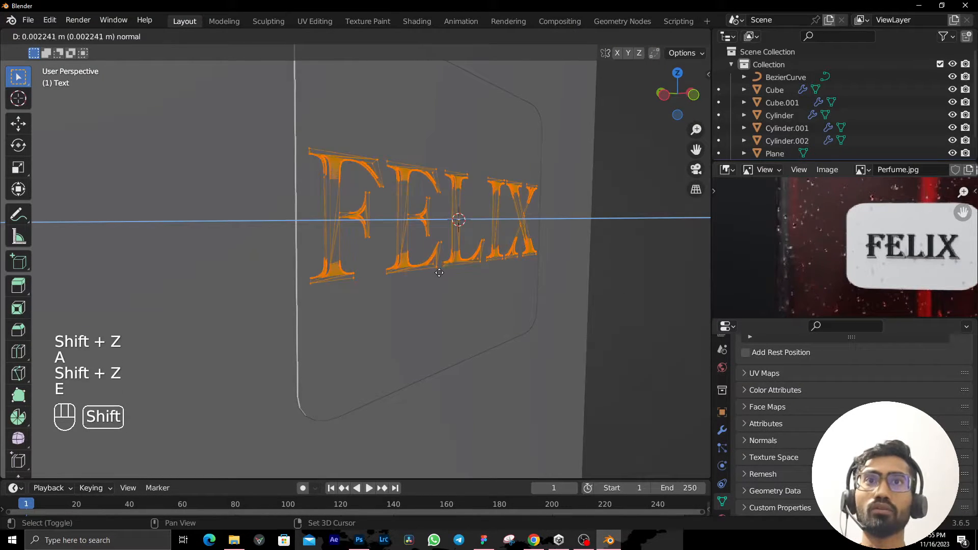
pyautogui.click(447, 273)
pyautogui.press('Tab')
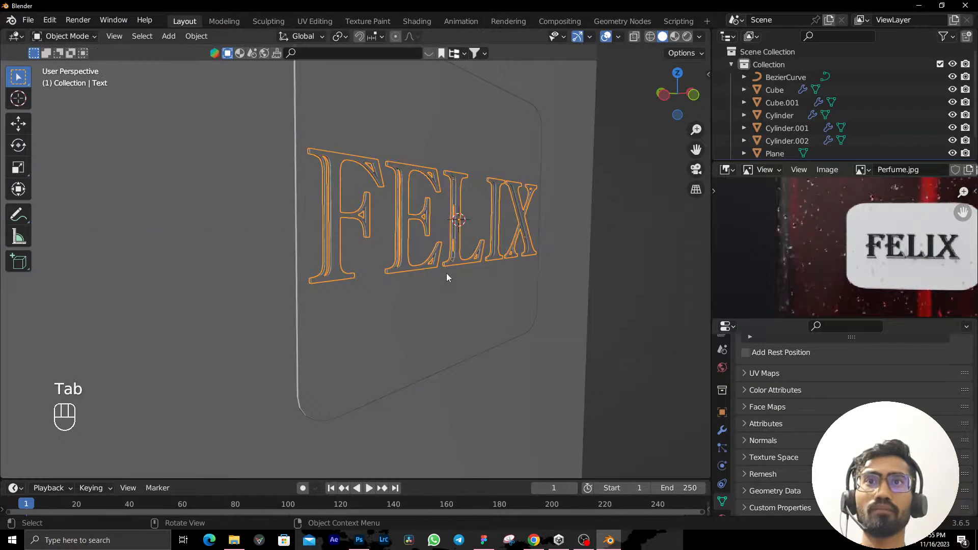
# Apply Shade Auto Smooth to the extruded FELIX letters.
pyautogui.scroll(5, 447, 274)
pyautogui.moveTo(457, 275)
pyautogui.mouseDown(button='middle')
pyautogui.moveTo(431, 279)
pyautogui.moveTo(474, 279)
pyautogui.mouseUp(button='middle')
pyautogui.scroll(-4, 433, 282)
pyautogui.rightClick(475, 280)
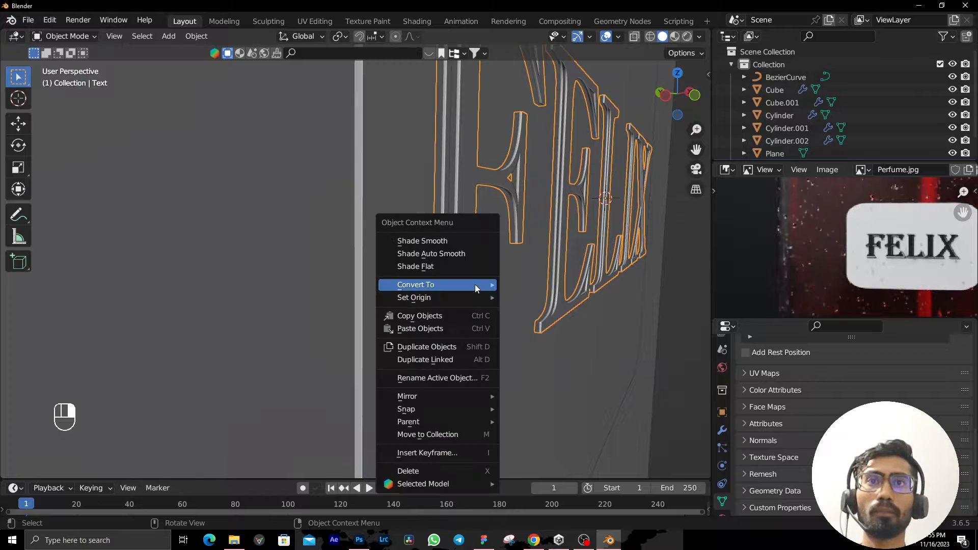
pyautogui.click(475, 255)
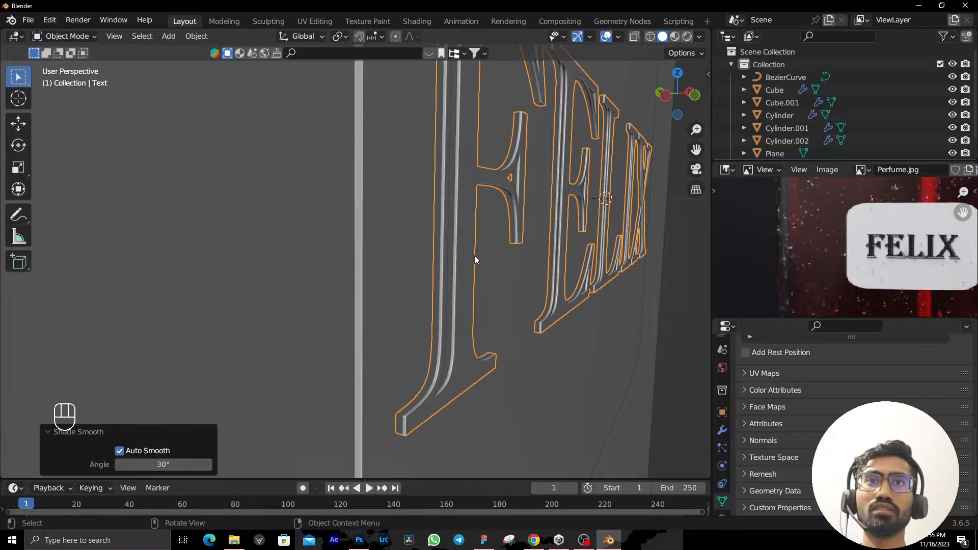
# Add a Bevel modifier to the FELIX mesh and remove it again.
pyautogui.click(721, 430)
pyautogui.click(797, 366)
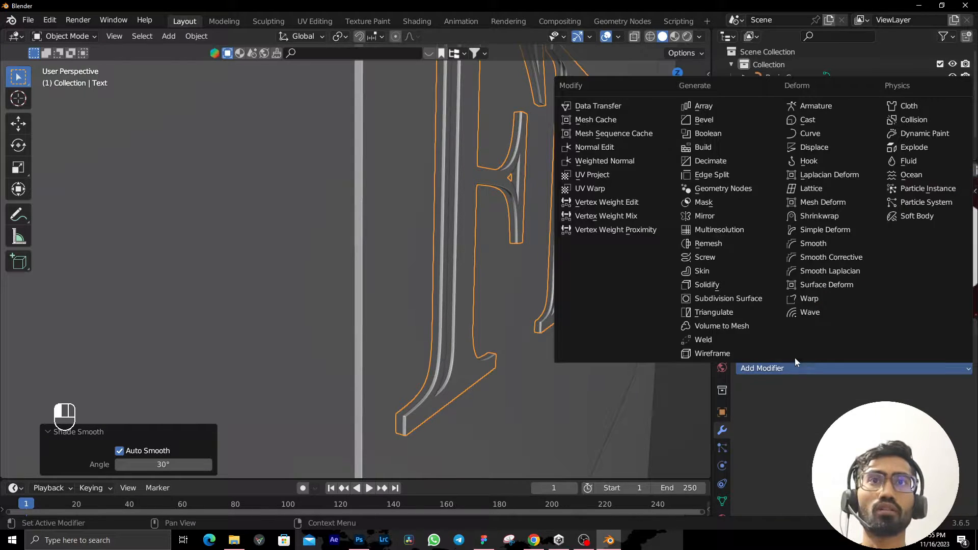
pyautogui.click(734, 121)
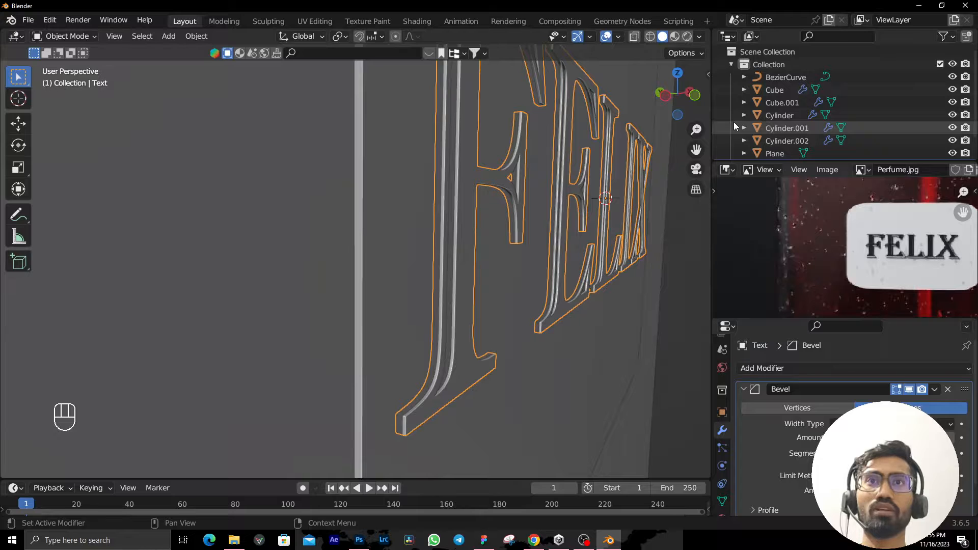
pyautogui.click(948, 389)
# Examine the whole bottle with its label and compare it with the hexagonal blue bottle in the reference image.
pyautogui.scroll(-5, 494, 204)
pyautogui.moveTo(550, 254)
pyautogui.mouseDown(button='middle')
pyautogui.moveTo(460, 247)
pyautogui.moveTo(373, 298)
pyautogui.moveTo(468, 262)
pyautogui.moveTo(367, 275)
pyautogui.moveTo(535, 264)
pyautogui.moveTo(446, 262)
pyautogui.mouseUp(button='middle')
pyautogui.scroll(-3, 444, 277)
pyautogui.hotkey('shift', 'z')
pyautogui.hotkey('shift', 'z')
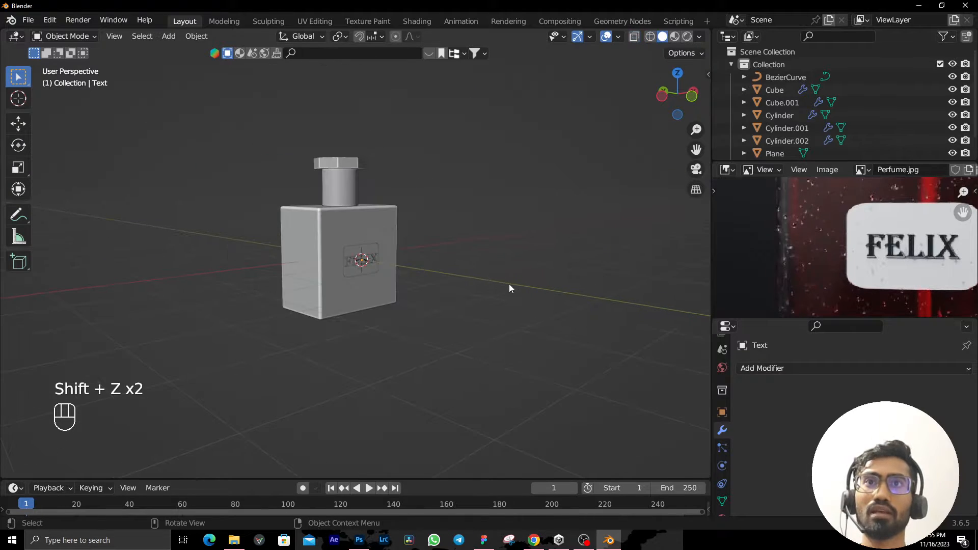
pyautogui.moveTo(509, 289); pyautogui.dragTo(506, 267, button='middle')
pyautogui.scroll(-5, 774, 252)
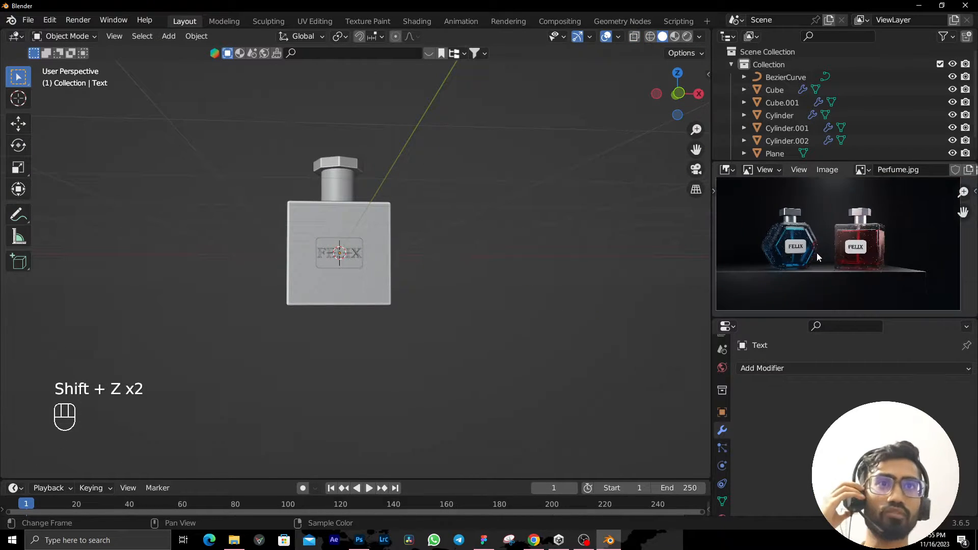
pyautogui.scroll(4, 839, 256)
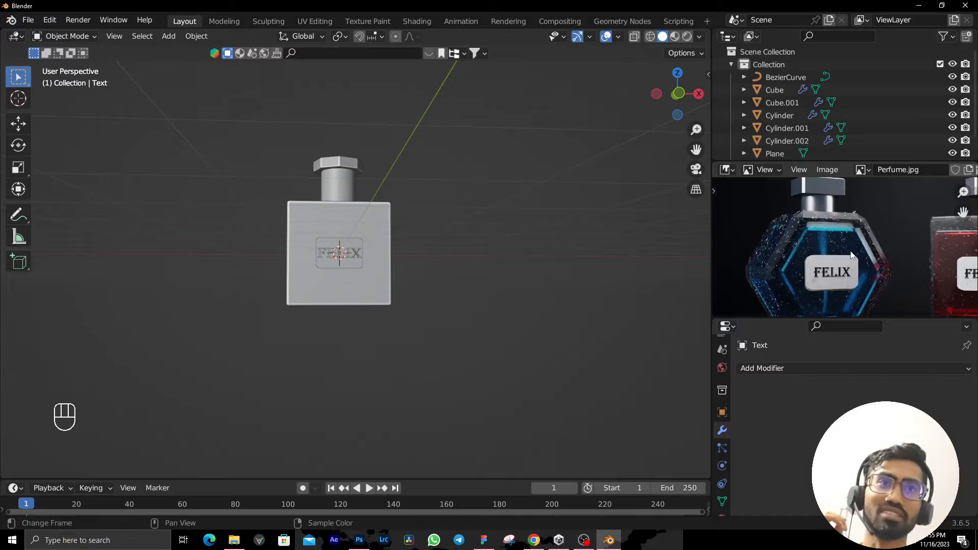
pyautogui.scroll(-3, 231, 250)
pyautogui.moveTo(231, 251); pyautogui.dragTo(377, 249, button='middle')
pyautogui.press('KP_1')
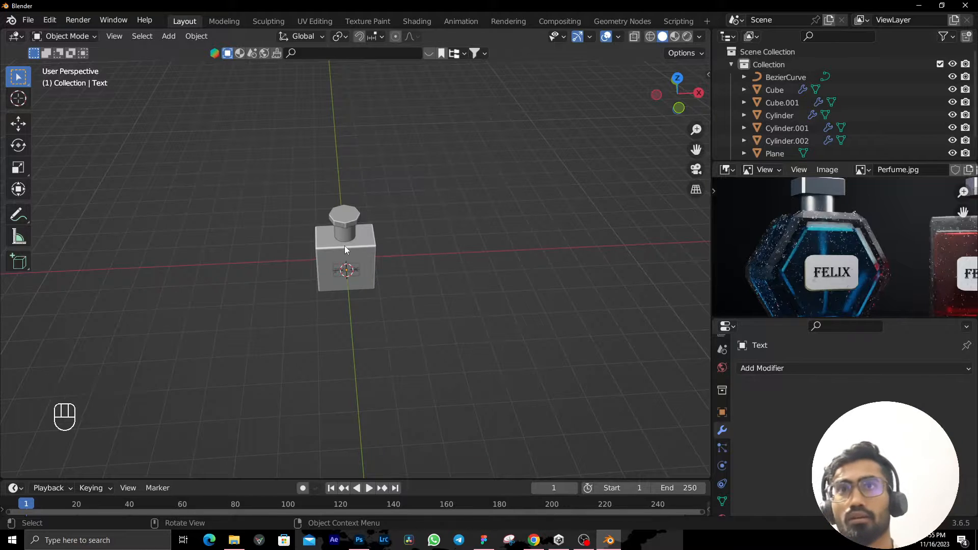
pyautogui.press('KP_1')
pyautogui.moveTo(265, 153); pyautogui.dragTo(412, 344)
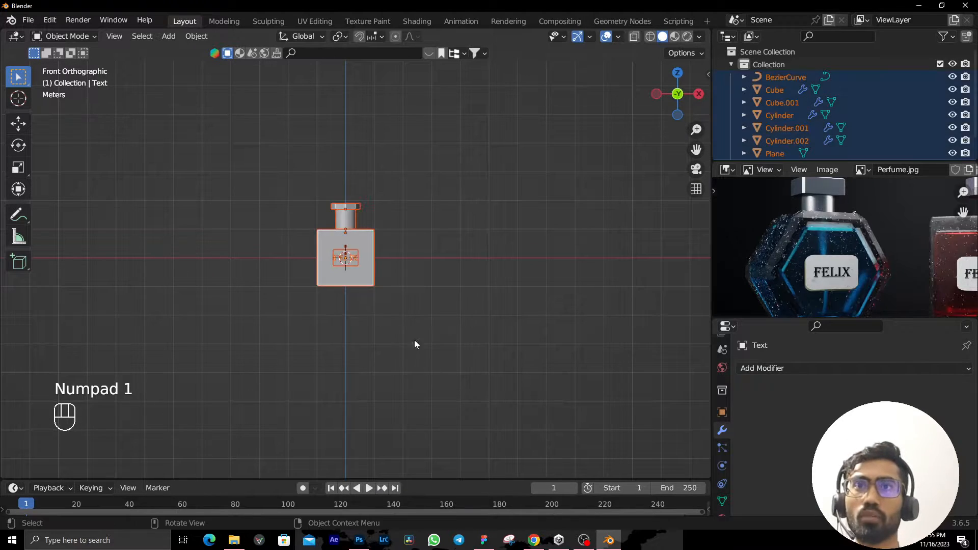
pyautogui.scroll(2, 371, 313)
pyautogui.press('g')
pyautogui.press('x')
pyautogui.rightClick(375, 310)
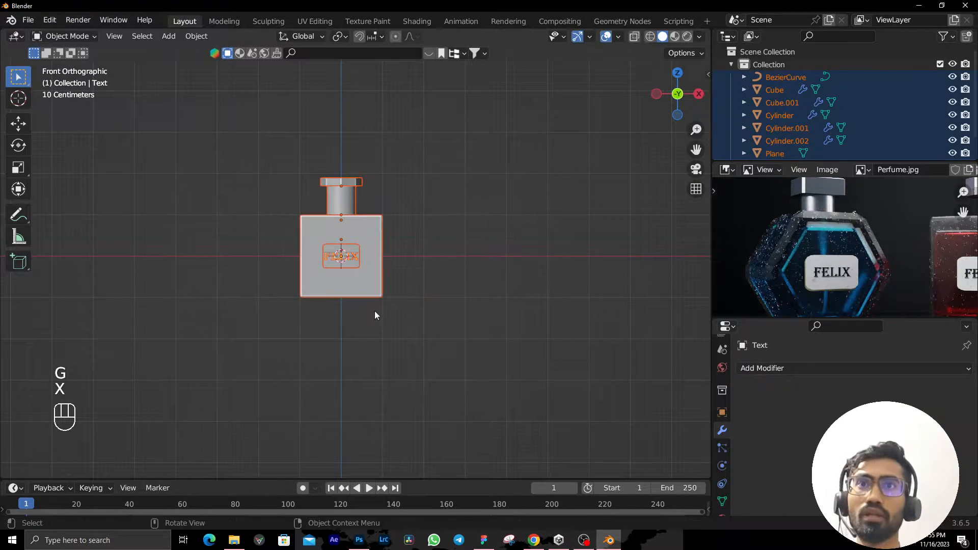
pyautogui.click(234, 191)
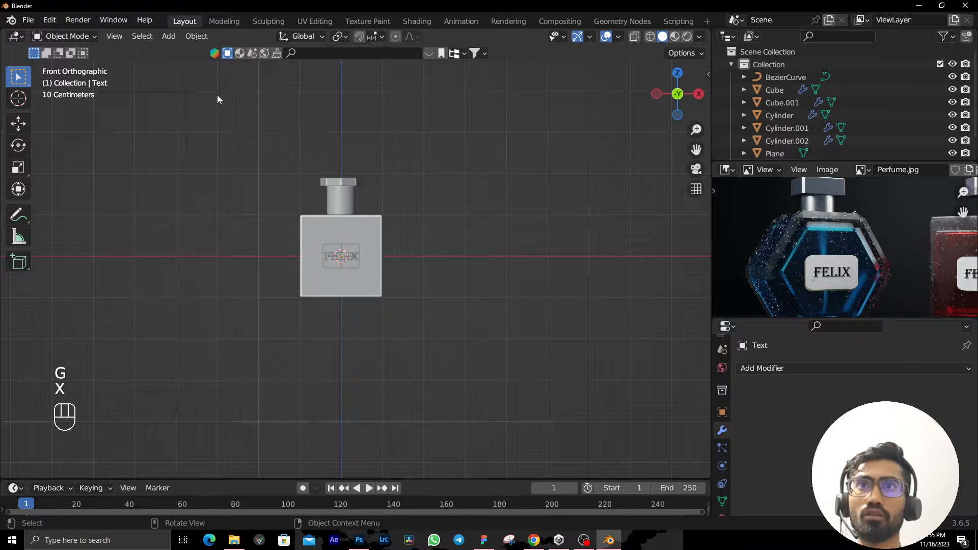
# Select every part of the square bottle and move it about 3.96 m along the X axis, then deselect it.
pyautogui.moveTo(217, 94); pyautogui.dragTo(434, 327)
pyautogui.moveTo(404, 306); pyautogui.dragTo(451, 351, button='middle')
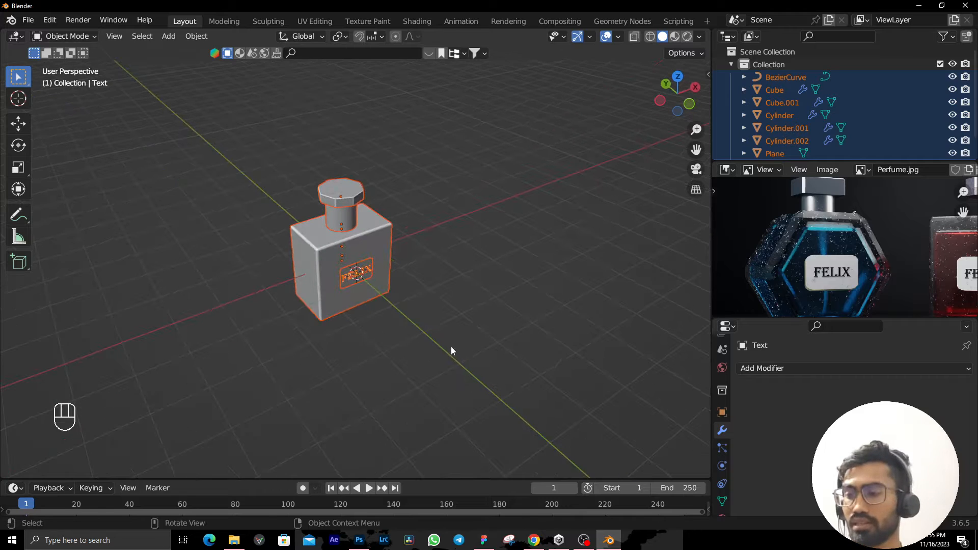
pyautogui.press('g')
pyautogui.press('x')
pyautogui.click(574, 296)
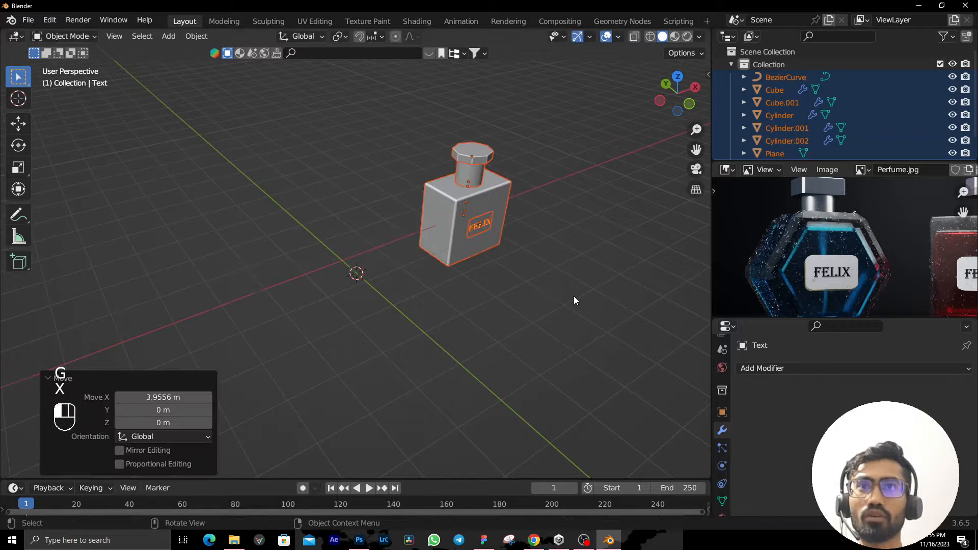
pyautogui.scroll(1, 552, 305)
pyautogui.click(502, 322)
# Add a cylinder mesh with 6 vertices beside the square bottle for the hexagonal bottle's body.
pyautogui.scroll(2, 503, 322)
pyautogui.keyDown('shift'); pyautogui.moveTo(503, 322); pyautogui.dragTo(169, 331, button='middle'); pyautogui.keyUp('shift')
pyautogui.moveTo(321, 310); pyautogui.dragTo(427, 320, button='middle')
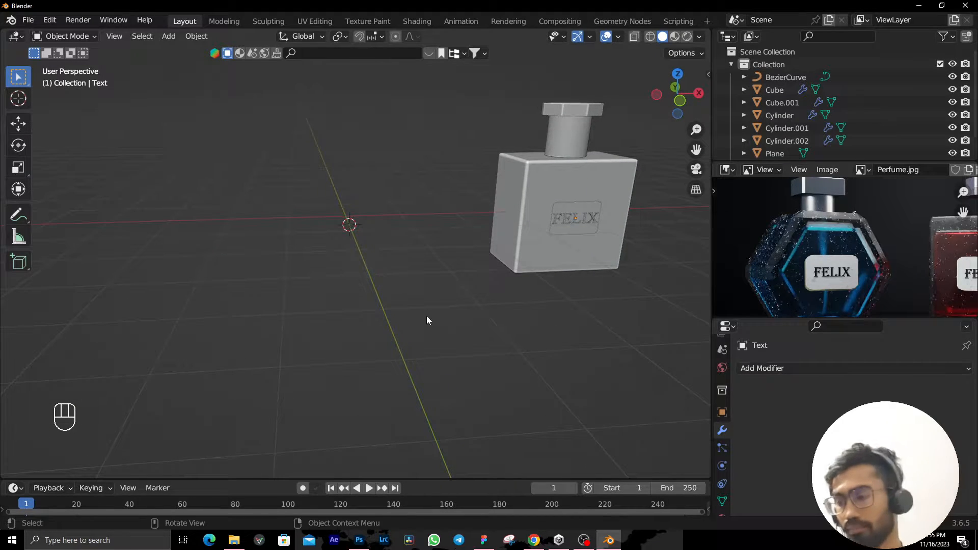
pyautogui.hotkey('shift', 'a')
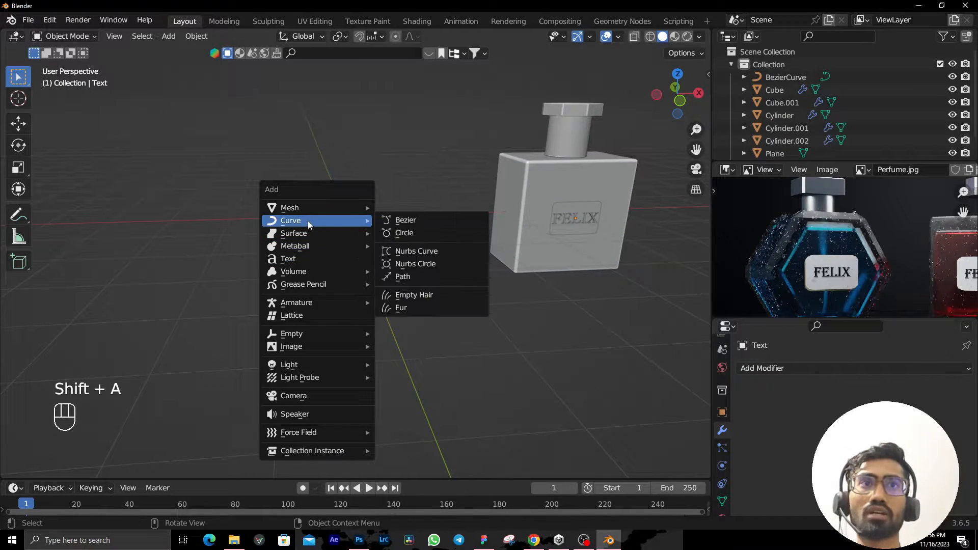
pyautogui.hotkey('shift', 'a')
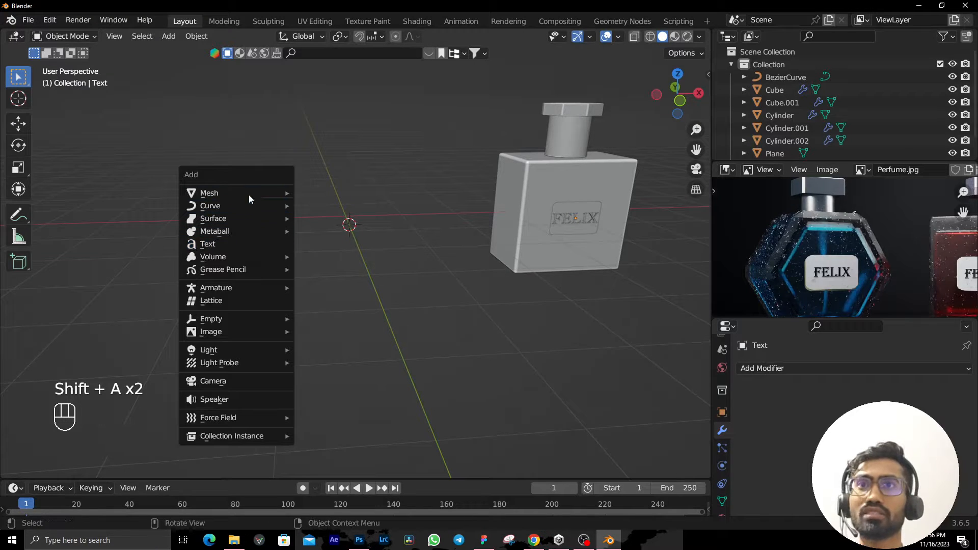
pyautogui.moveTo(249, 195)
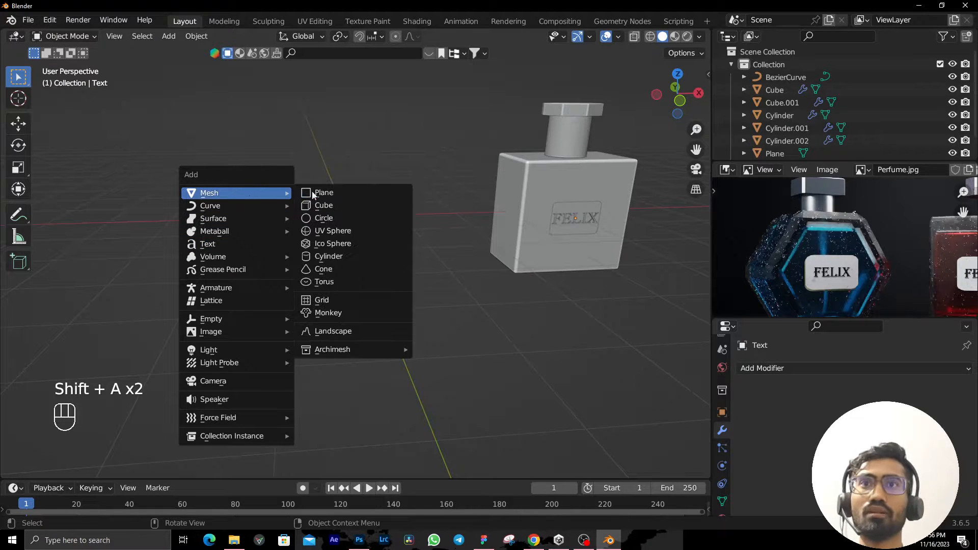
pyautogui.click(331, 256)
pyautogui.moveTo(339, 246); pyautogui.dragTo(393, 286, button='middle')
pyautogui.click(182, 317)
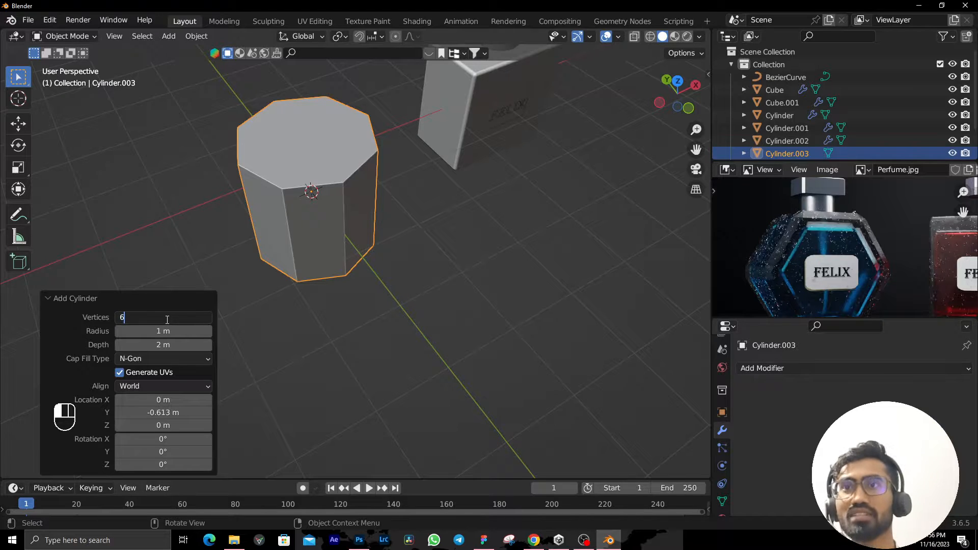
pyautogui.write('6')
pyautogui.press('Return')
# Rotate the hexagonal cylinder's whole mesh 90° about the X axis in Edit Mode.
pyautogui.press('Tab')
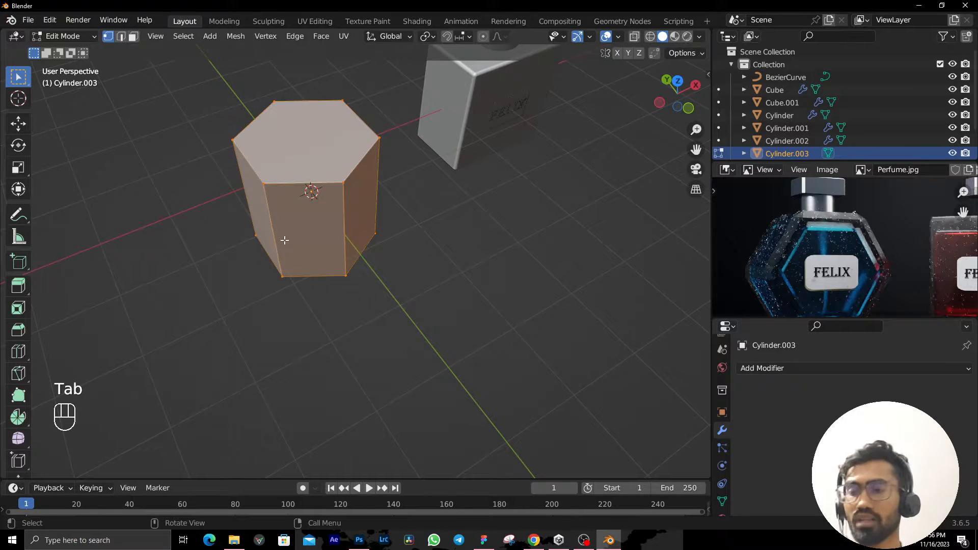
pyautogui.press('Tab')
pyautogui.press('Tab')
pyautogui.press('r')
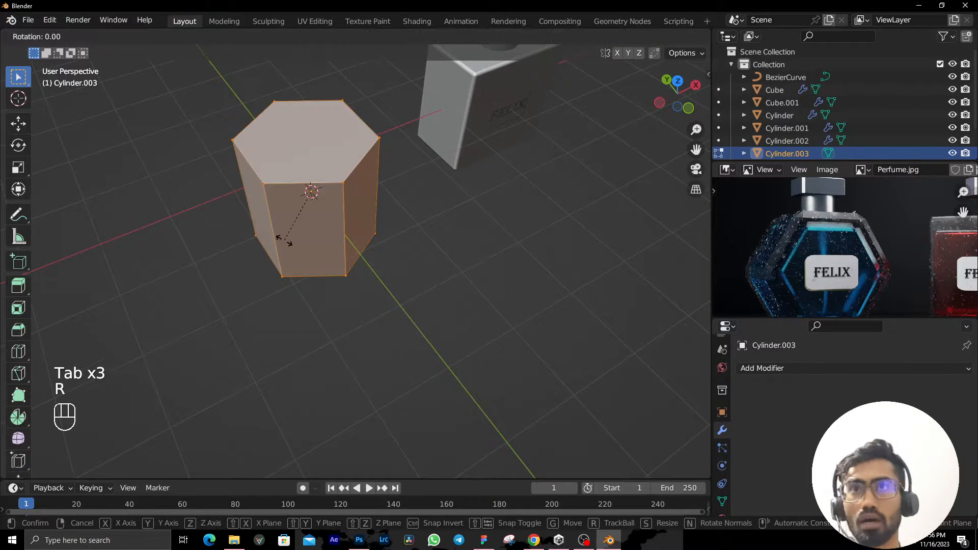
pyautogui.press('x')
pyautogui.press('KP_9')
pyautogui.press('KP_0')
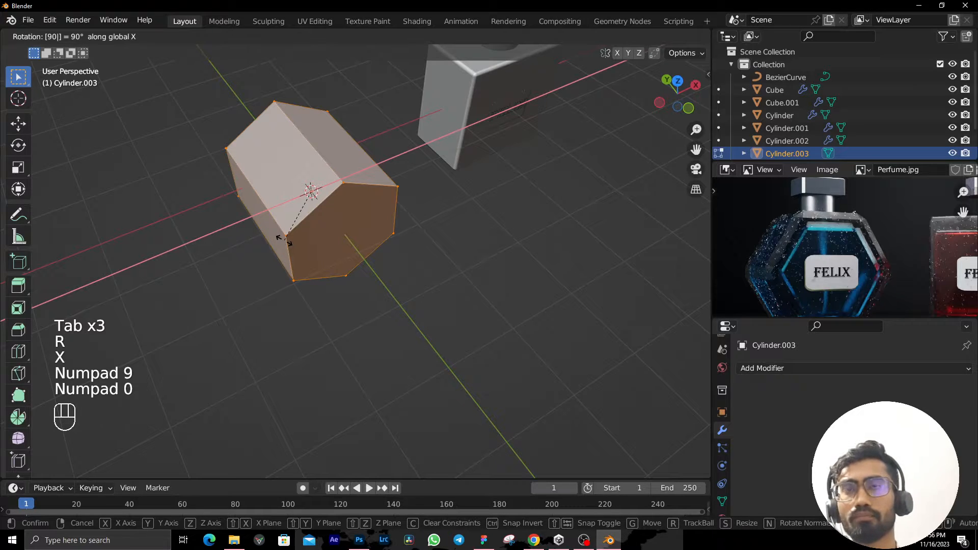
pyautogui.press('KP_Enter')
# Scale the hexagonal mesh to about 0.409 along the Y axis to make the body thinner.
pyautogui.moveTo(284, 240); pyautogui.dragTo(332, 273, button='middle')
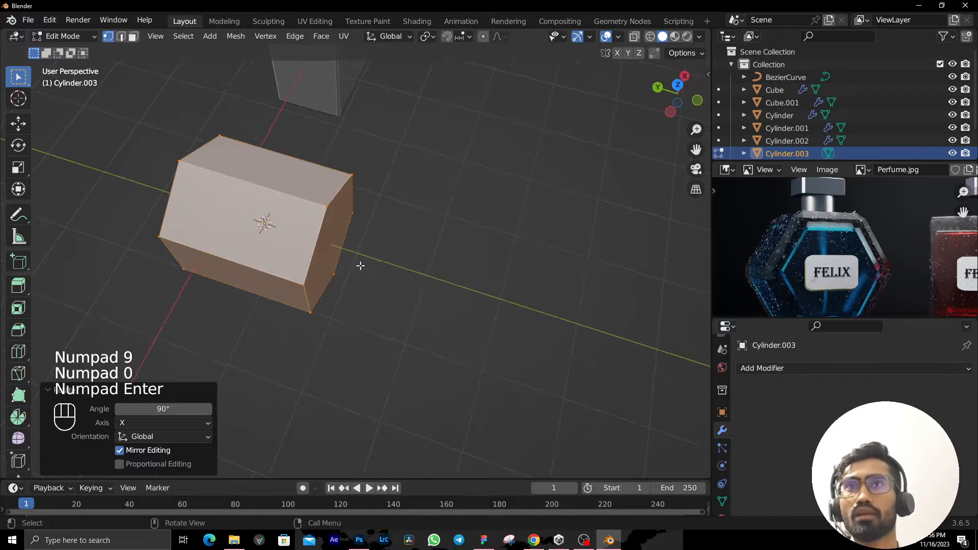
pyautogui.press('s')
pyautogui.press('x')
pyautogui.press('y')
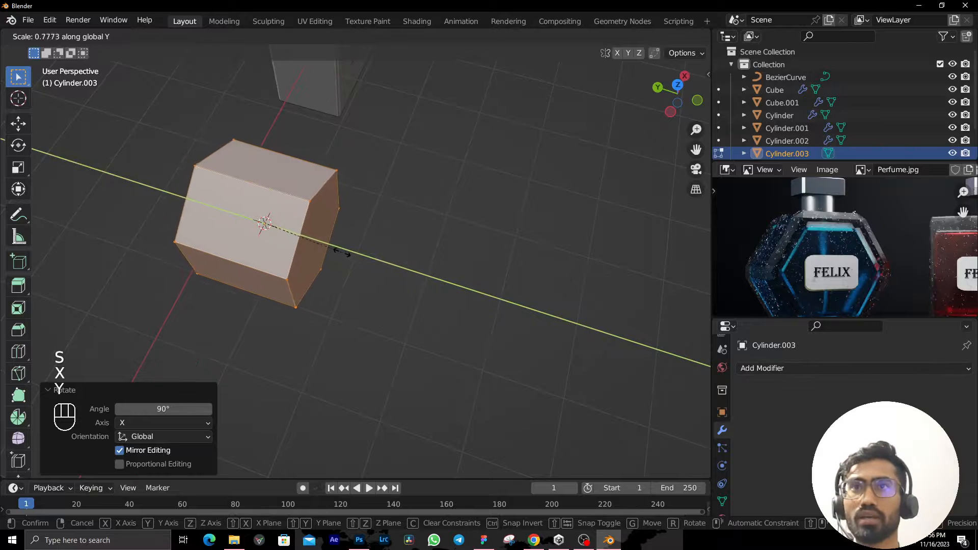
pyautogui.click(312, 239)
pyautogui.moveTo(312, 238); pyautogui.dragTo(294, 263, button='middle')
pyautogui.scroll(3, 316, 217)
# Return to Object Mode, reset the 3D cursor to the world origin and snap the hexagonal body to the cursor.
pyautogui.press('KP_7')
pyautogui.scroll(-3, 316, 217)
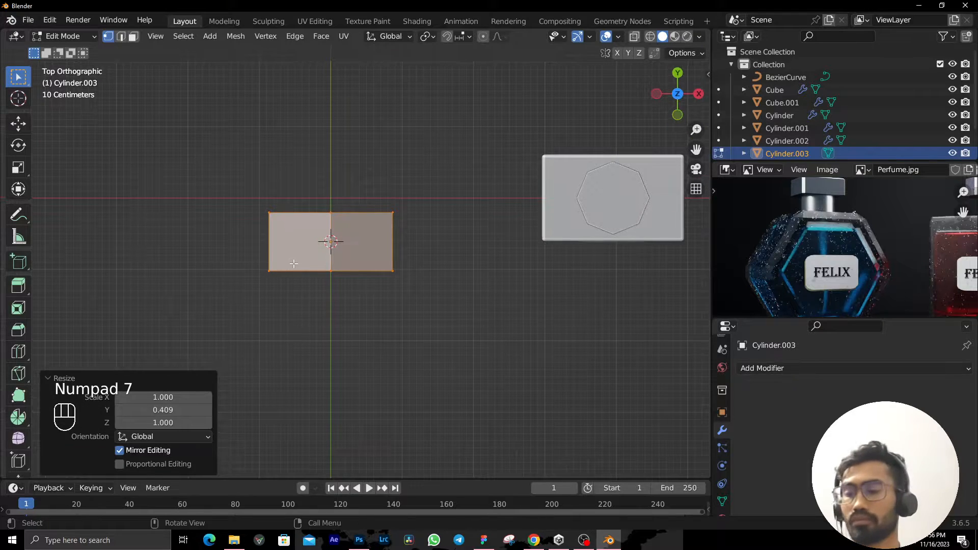
pyautogui.press('Tab')
pyautogui.hotkey('shift', 's')
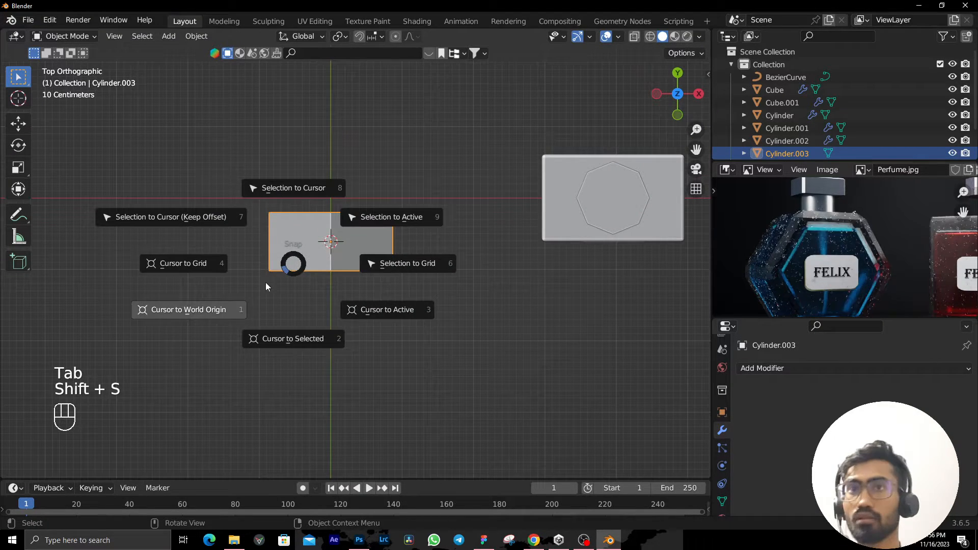
pyautogui.click(149, 341)
pyautogui.hotkey('shift', 's')
pyautogui.click(353, 126)
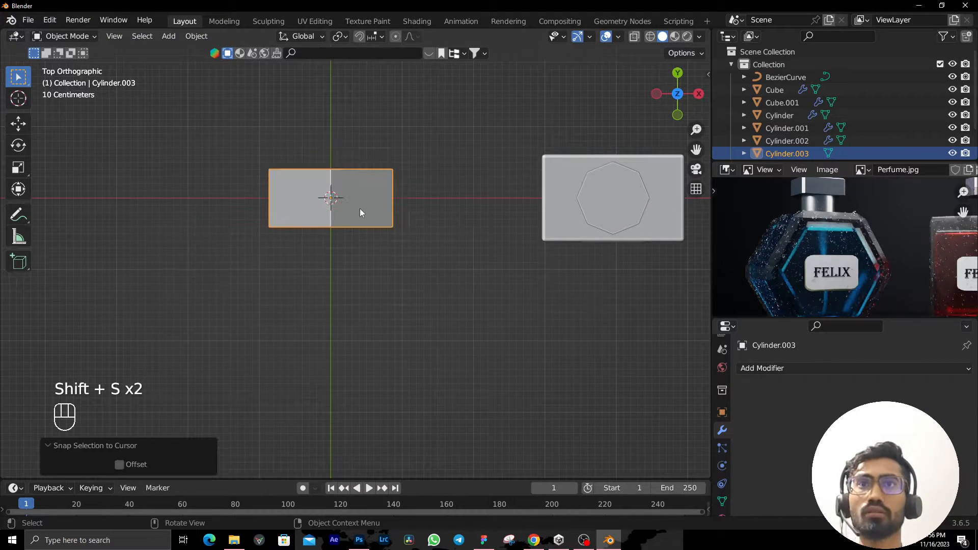
# Scale the hexagonal body uniformly to about 1.265 to suit the square bottle's size.
pyautogui.keyDown('shift'); pyautogui.moveTo(360, 209); pyautogui.dragTo(357, 248, button='middle'); pyautogui.keyUp('shift')
pyautogui.press('s')
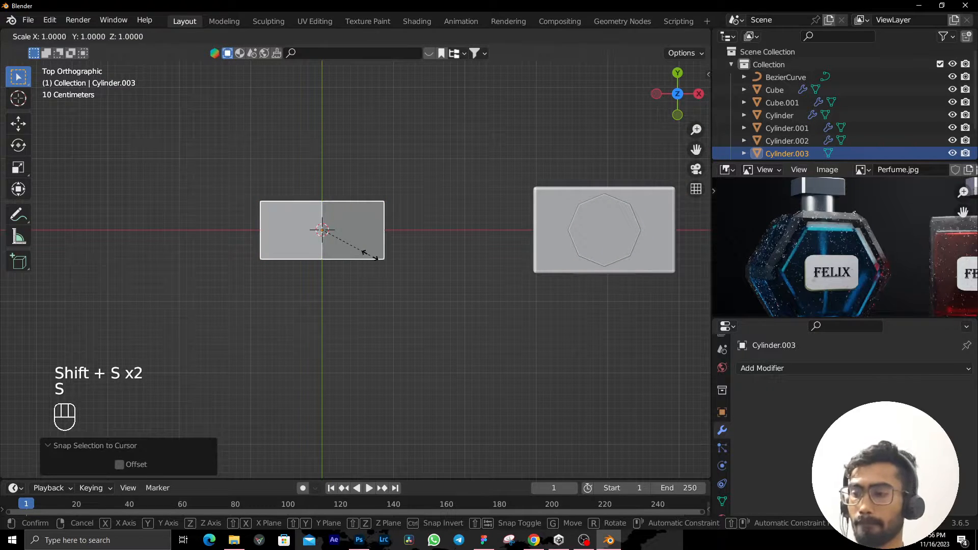
pyautogui.click(507, 302)
pyautogui.press('KP_1')
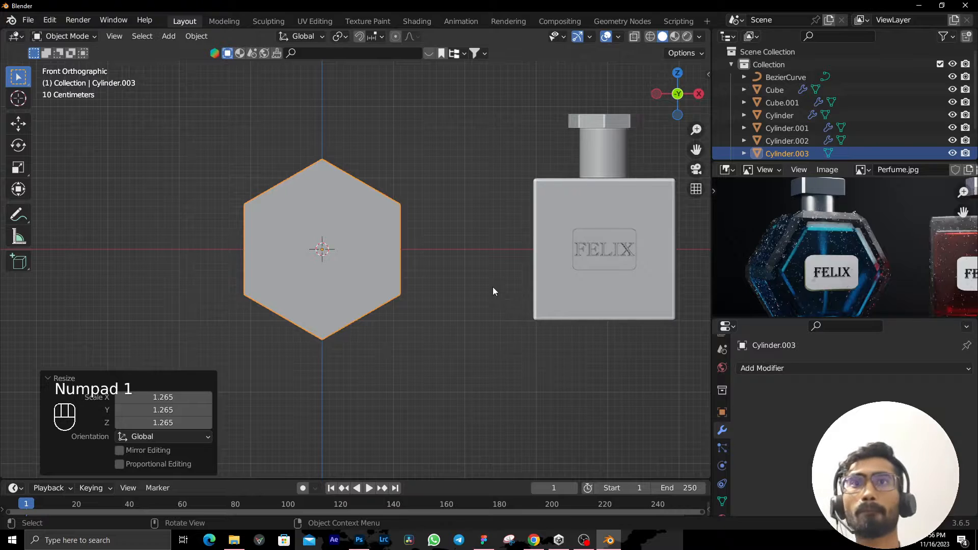
pyautogui.press('r')
pyautogui.press('y')
pyautogui.press('KP_4')
pyautogui.press('KP_5')
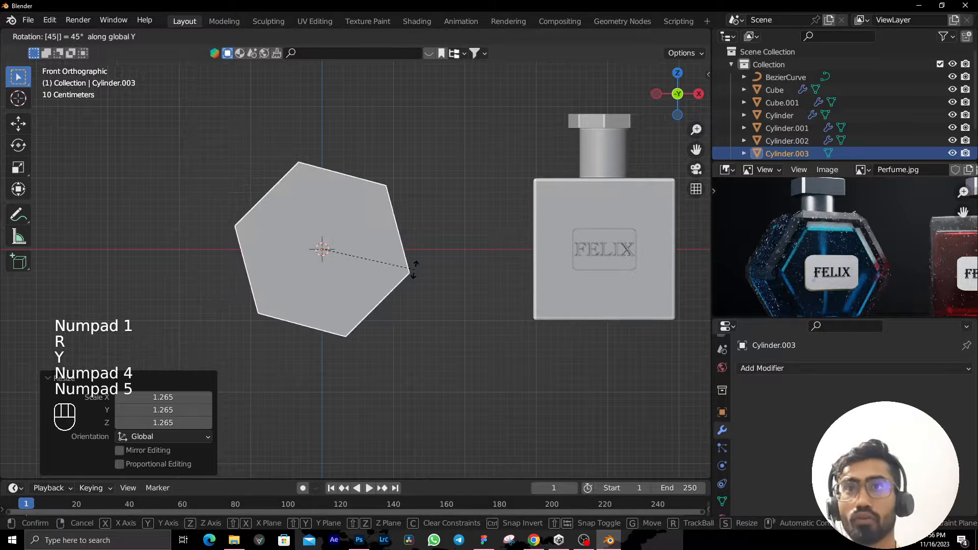
pyautogui.rightClick(413, 269)
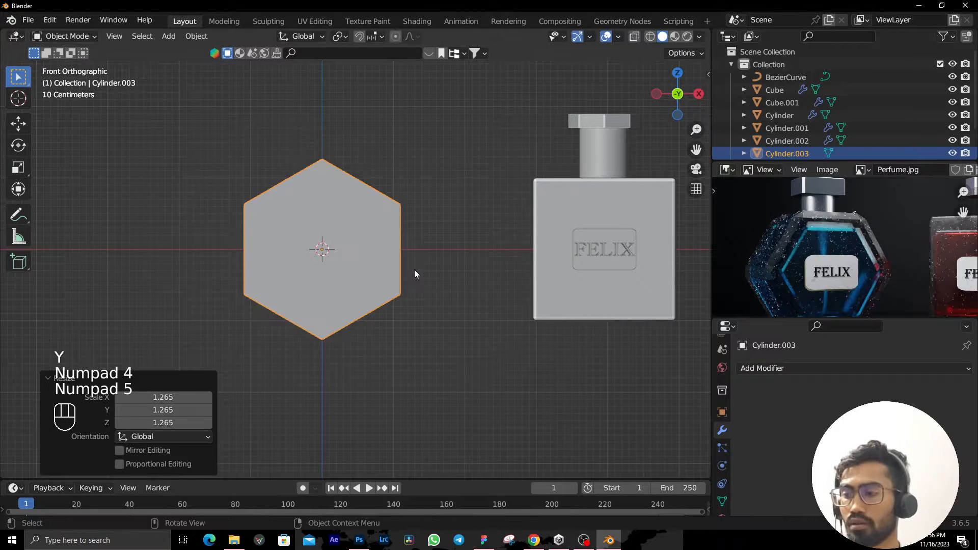
# Rotate the hexagonal body 90° about the Y axis so a flat side faces up.
pyautogui.press('r')
pyautogui.press('y')
pyautogui.press('KP_9')
pyautogui.press('KP_0')
pyautogui.press('KP_Enter')
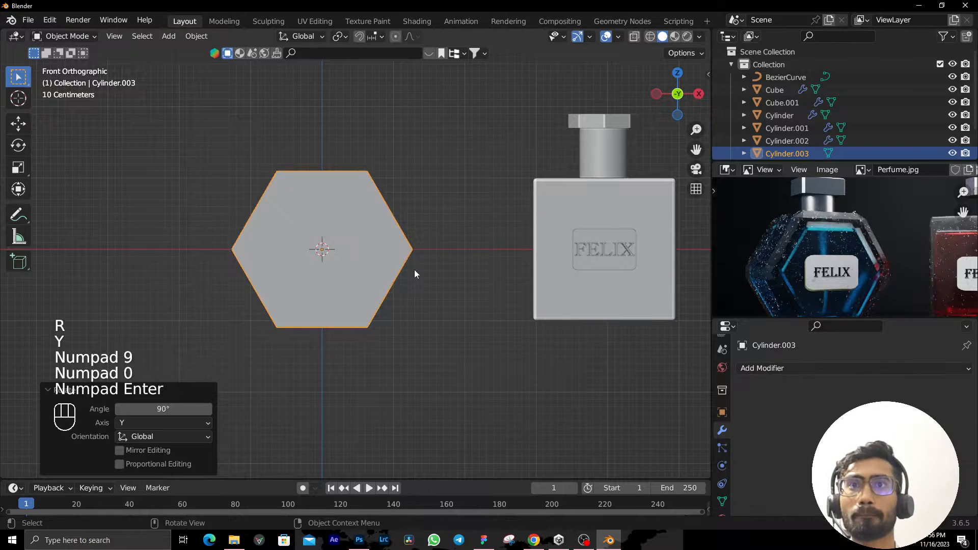
# Apply the hexagonal body's scale and add a Bevel modifier to it.
pyautogui.moveTo(418, 277); pyautogui.dragTo(442, 313, button='middle')
pyautogui.hotkey('ctrl', 'a')
pyautogui.click(406, 323)
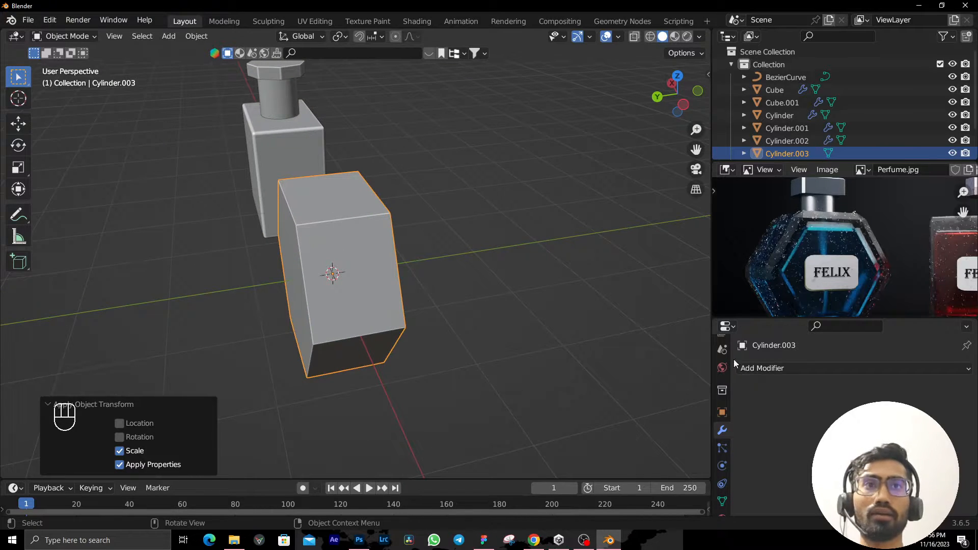
pyautogui.click(769, 369)
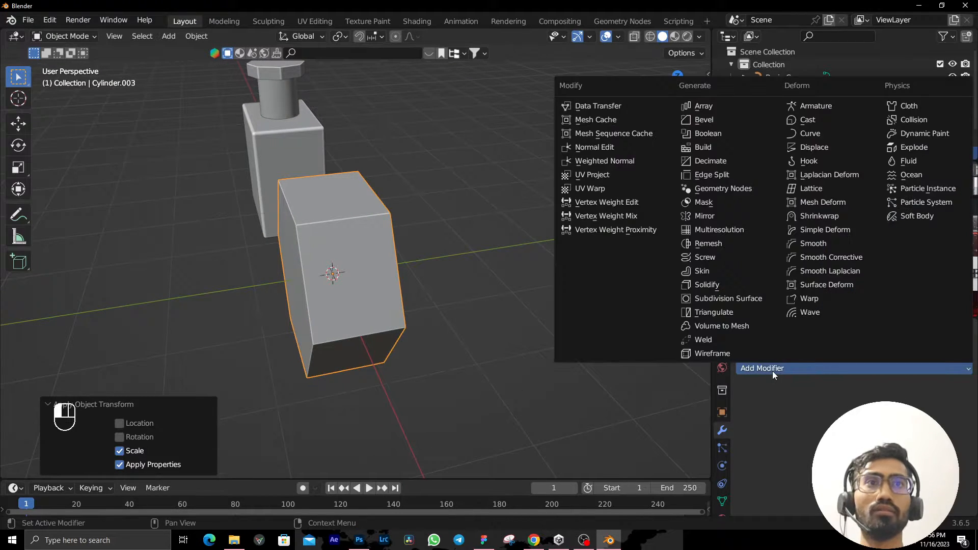
pyautogui.click(705, 119)
# Examine the hexagonal body's bevelled edges and compare them with the blue bottle in the reference image.
pyautogui.moveTo(510, 234); pyautogui.dragTo(448, 255, button='middle')
pyautogui.scroll(5, 906, 300)
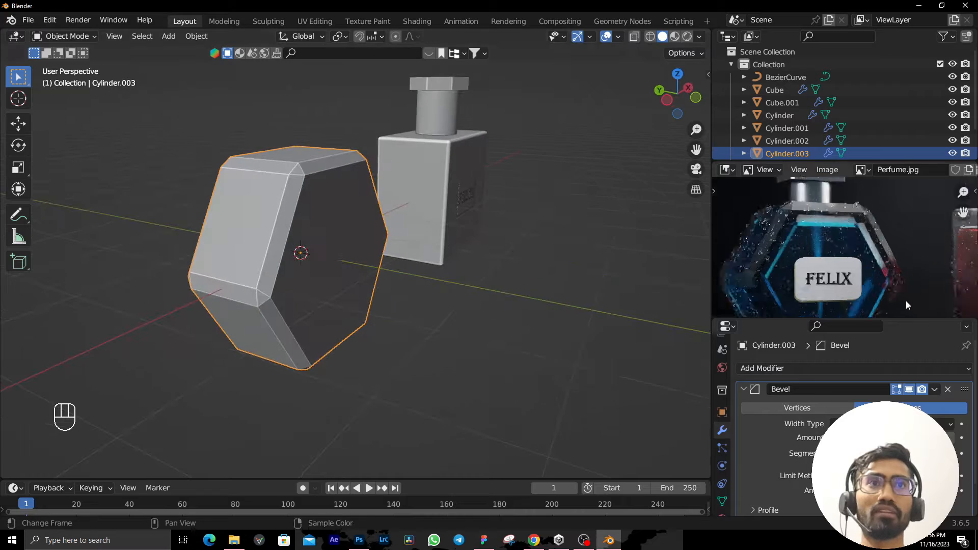
pyautogui.moveTo(320, 331); pyautogui.dragTo(405, 205, button='middle')
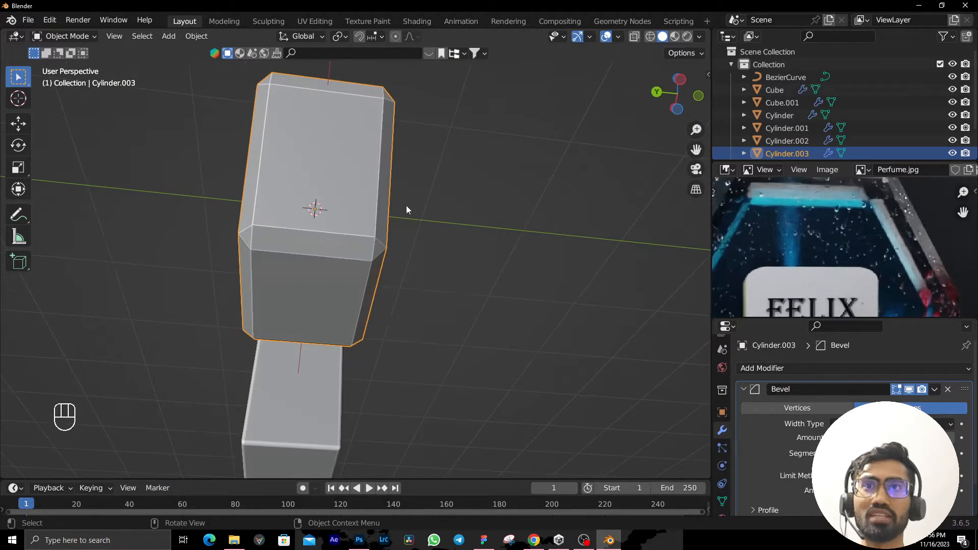
pyautogui.click(472, 293)
pyautogui.moveTo(472, 293); pyautogui.dragTo(522, 297, button='middle')
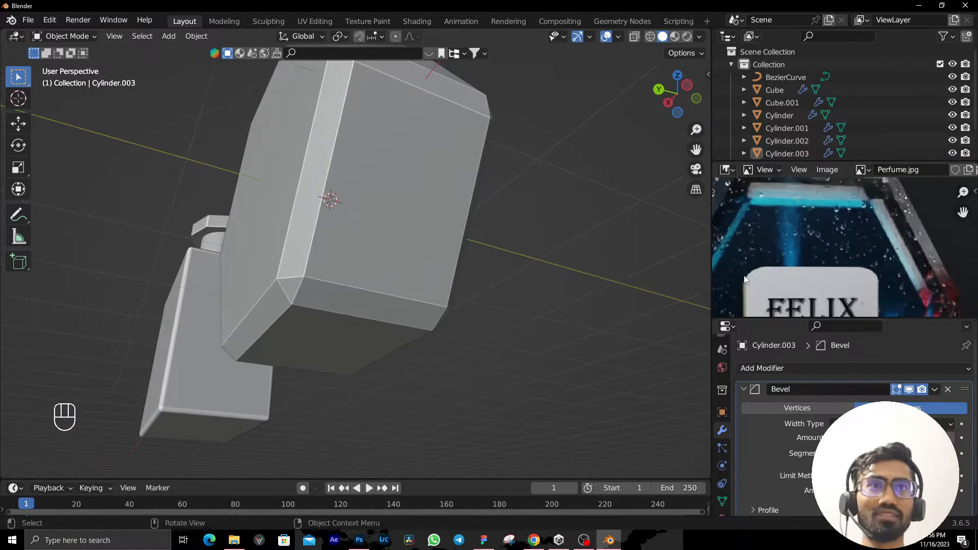
pyautogui.scroll(-3, 858, 249)
pyautogui.scroll(1, 850, 245)
pyautogui.moveTo(860, 245); pyautogui.dragTo(904, 250, button='middle')
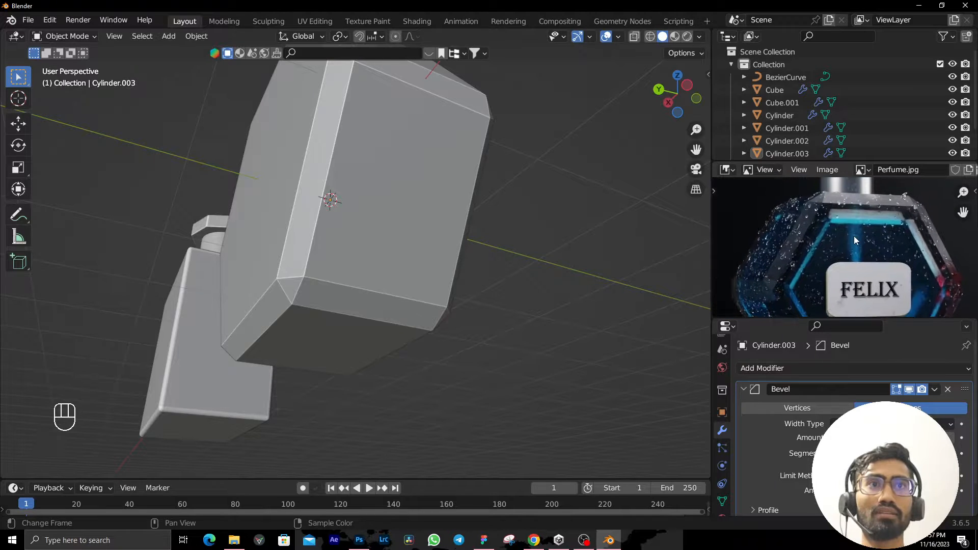
pyautogui.scroll(-3, 341, 270)
pyautogui.moveTo(341, 270); pyautogui.dragTo(663, 356, button='middle')
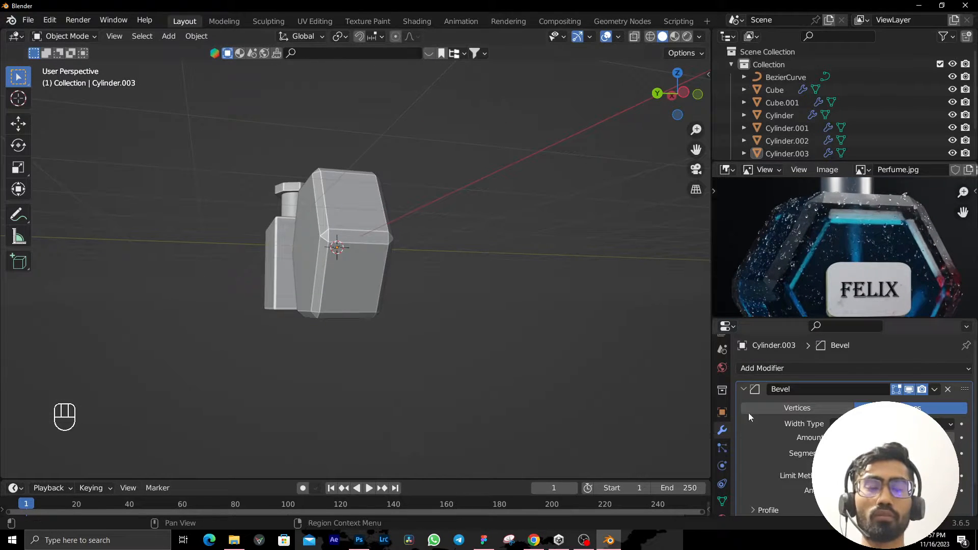
# Add a second Bevel modifier to the hexagonal body and collapse the first Bevel's settings.
pyautogui.click(798, 369)
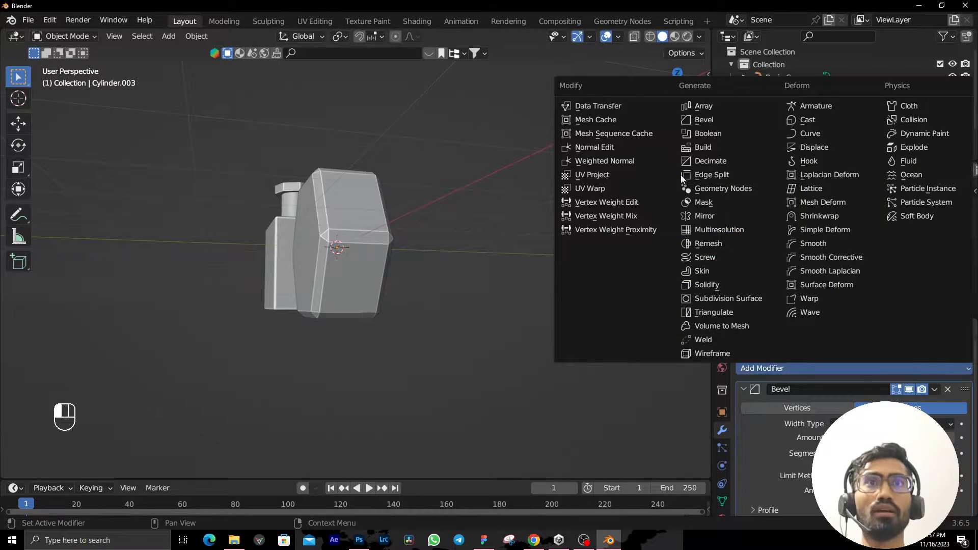
pyautogui.click(701, 123)
pyautogui.scroll(3, 426, 256)
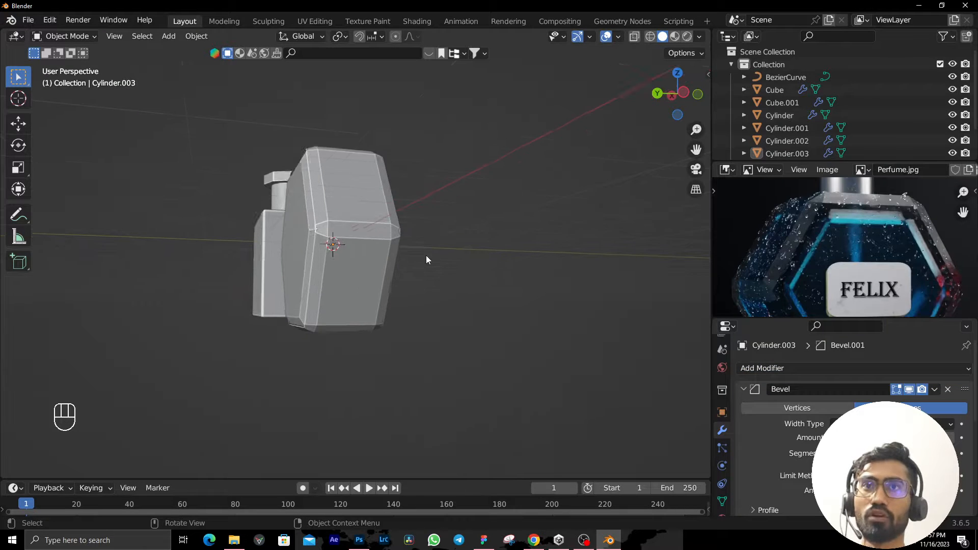
pyautogui.moveTo(426, 256); pyautogui.dragTo(442, 290, button='middle')
pyautogui.scroll(1, 348, 279)
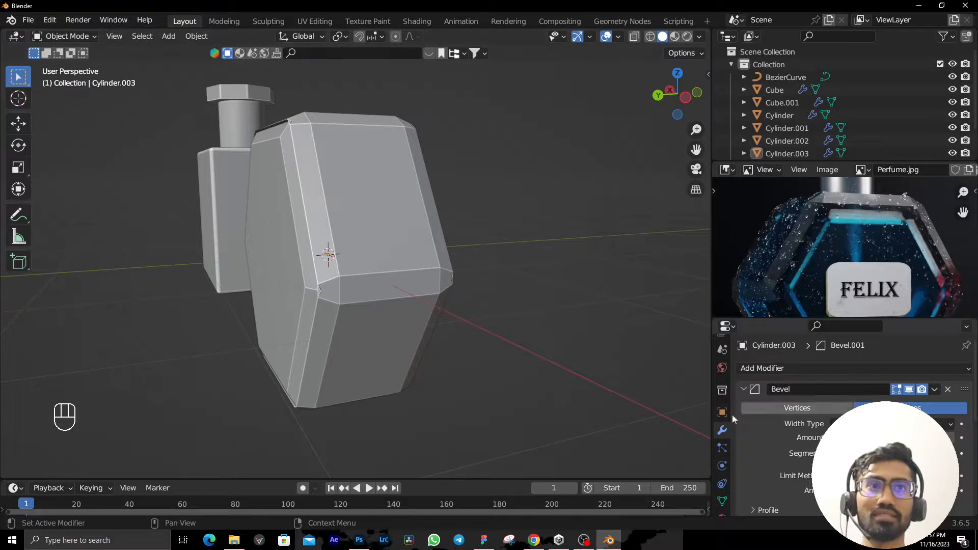
pyautogui.click(745, 389)
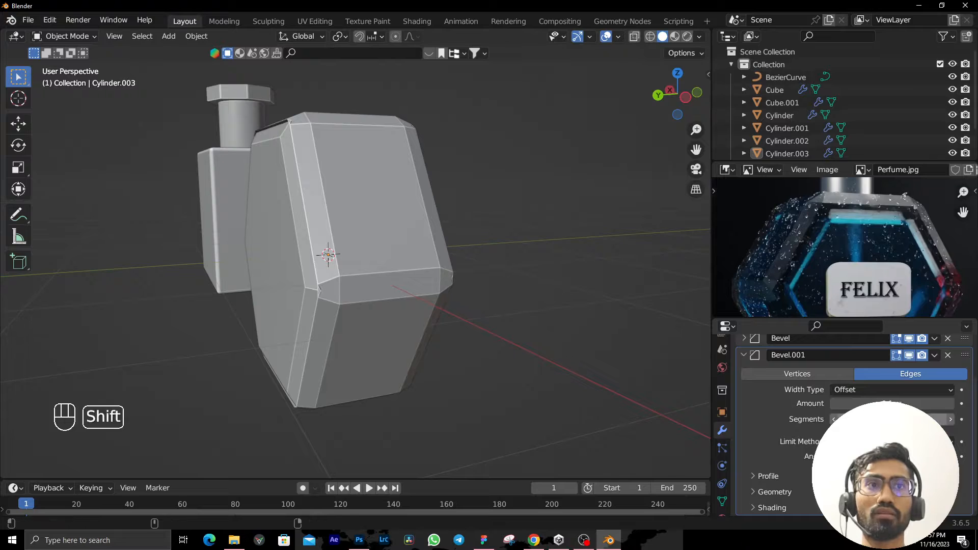
# Set the second Bevel to 3 segments with a much smaller amount and try to shade the hexagonal body auto smooth.
pyautogui.moveTo(887, 420); pyautogui.dragTo(861, 404)
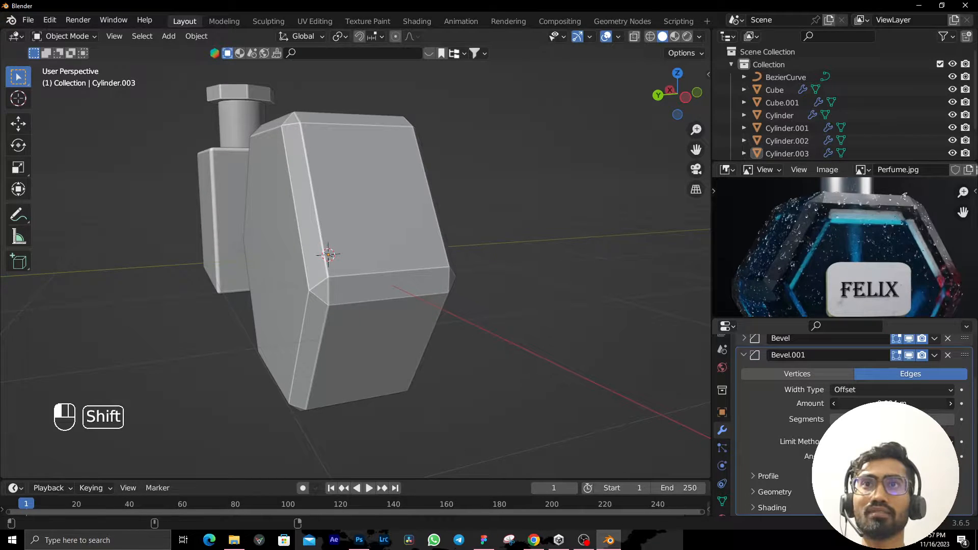
pyautogui.hotkey('ctrl', 'a')
pyautogui.rightClick(405, 289)
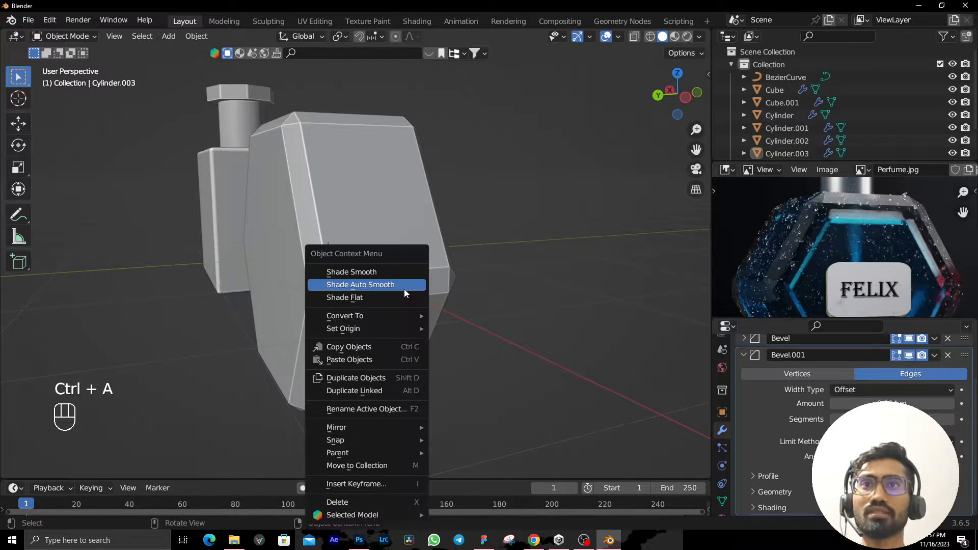
pyautogui.click(402, 285)
# Enable Harden Normals in the second Bevel modifier's shading settings.
pyautogui.scroll(1, 806, 500)
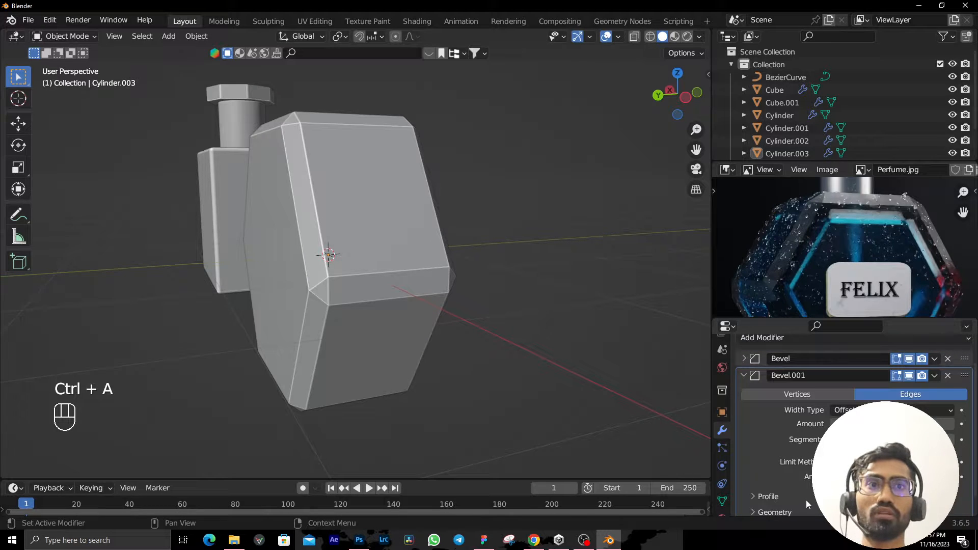
pyautogui.scroll(-1, 806, 501)
pyautogui.click(773, 506)
pyautogui.scroll(-4, 783, 511)
pyautogui.click(837, 444)
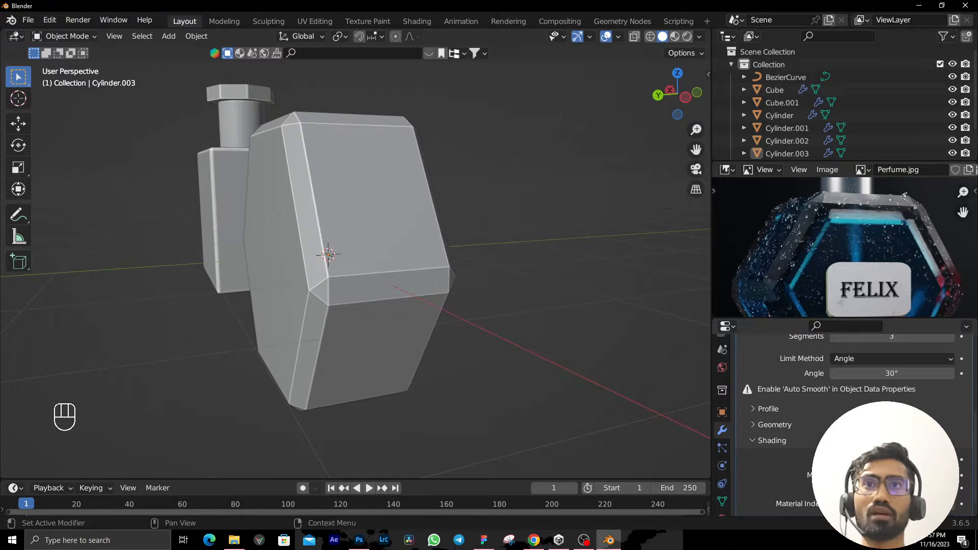
# Compare the hexagonal body's shape and bevelled edges with the blue bottle in the reference image.
pyautogui.moveTo(543, 367); pyautogui.dragTo(308, 436, button='middle')
pyautogui.scroll(-5, 902, 258)
pyautogui.moveTo(946, 266); pyautogui.dragTo(888, 259, button='middle')
pyautogui.scroll(6, 851, 259)
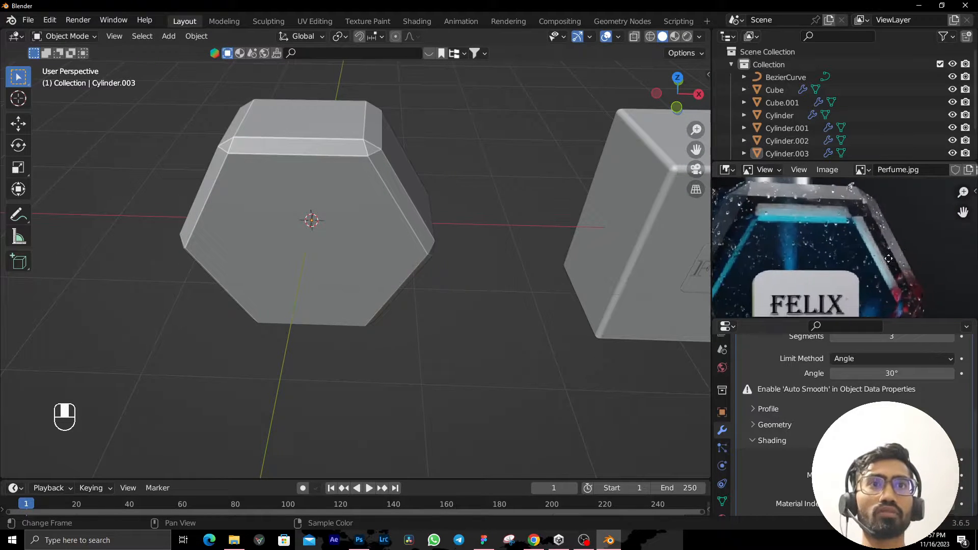
pyautogui.scroll(-5, 888, 259)
pyautogui.moveTo(306, 331); pyautogui.dragTo(545, 287, button='middle')
pyautogui.press('KP_1')
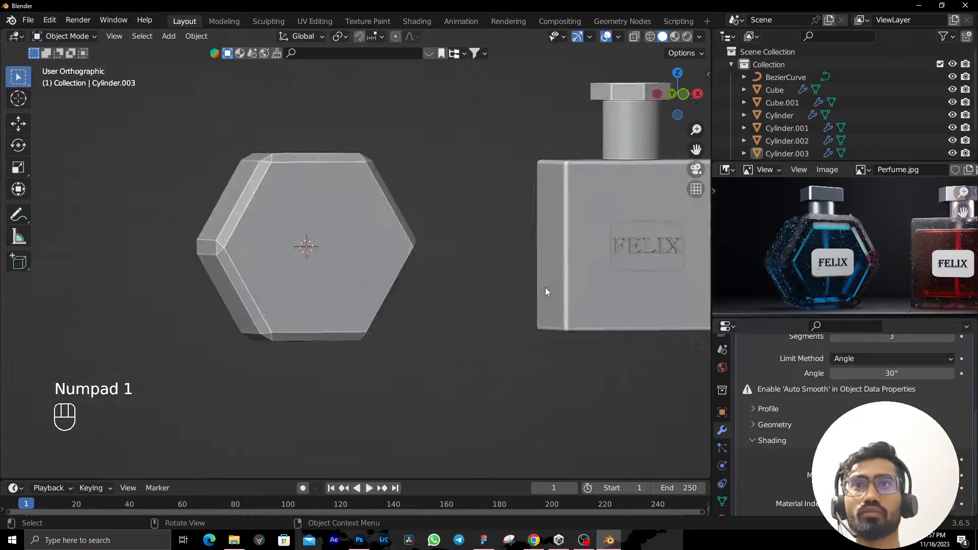
# Snap the 3D cursor to the centre of the hexagonal body's large front face.
pyautogui.click(341, 237)
pyautogui.moveTo(341, 238)
pyautogui.mouseDown(button='middle')
pyautogui.moveTo(354, 253)
pyautogui.moveTo(332, 255)
pyautogui.mouseUp(button='middle')
pyautogui.press('Tab')
pyautogui.click(348, 264)
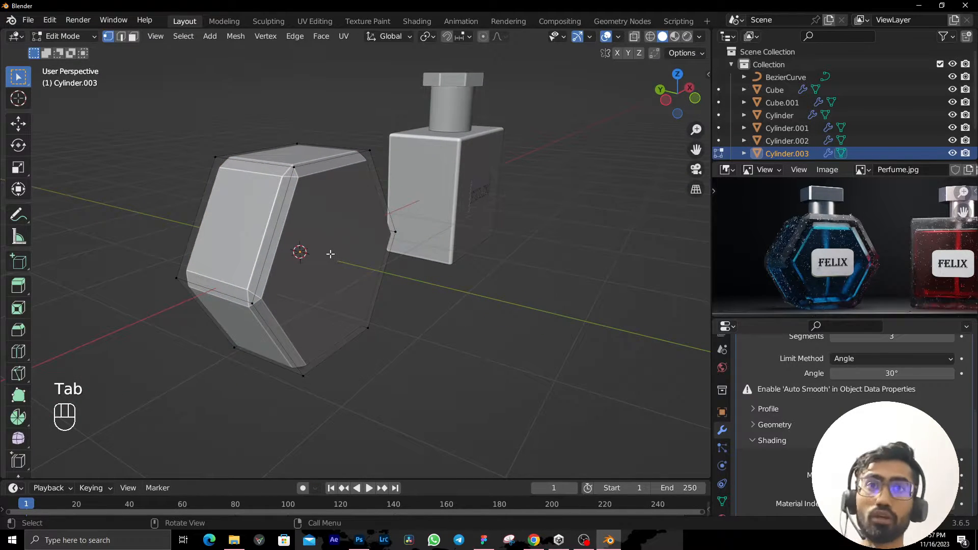
pyautogui.press('3')
pyautogui.click(329, 260)
pyautogui.hotkey('shift', 's')
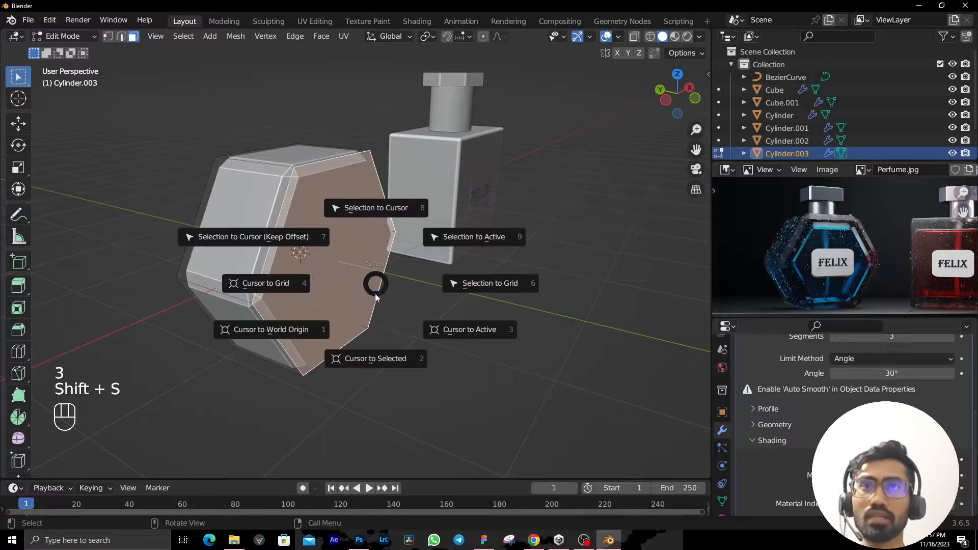
pyautogui.click(375, 293)
pyautogui.press('Tab')
# Duplicate the FELIX text of the square bottle and snap the copy to the 3D cursor on the hexagonal body.
pyautogui.moveTo(441, 368); pyautogui.dragTo(533, 268, button='middle')
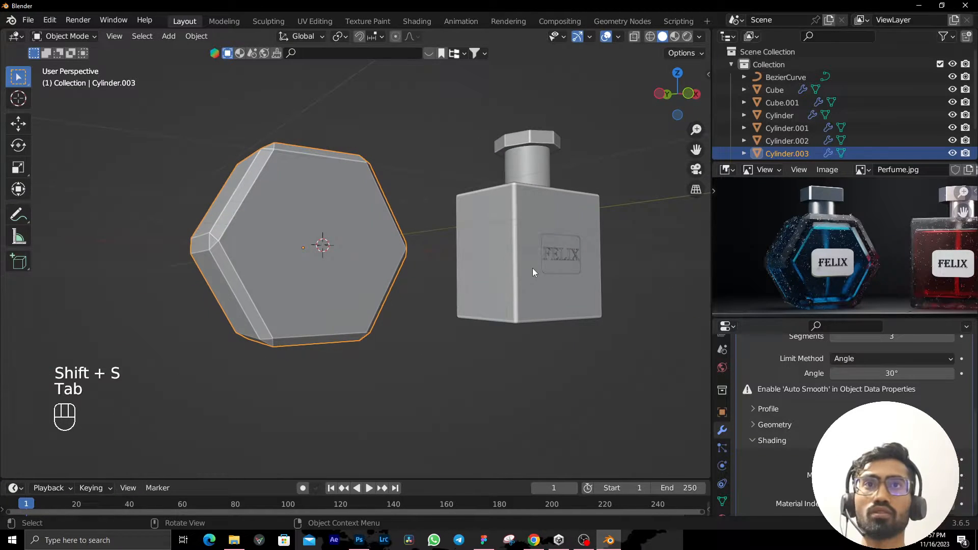
pyautogui.click(568, 258)
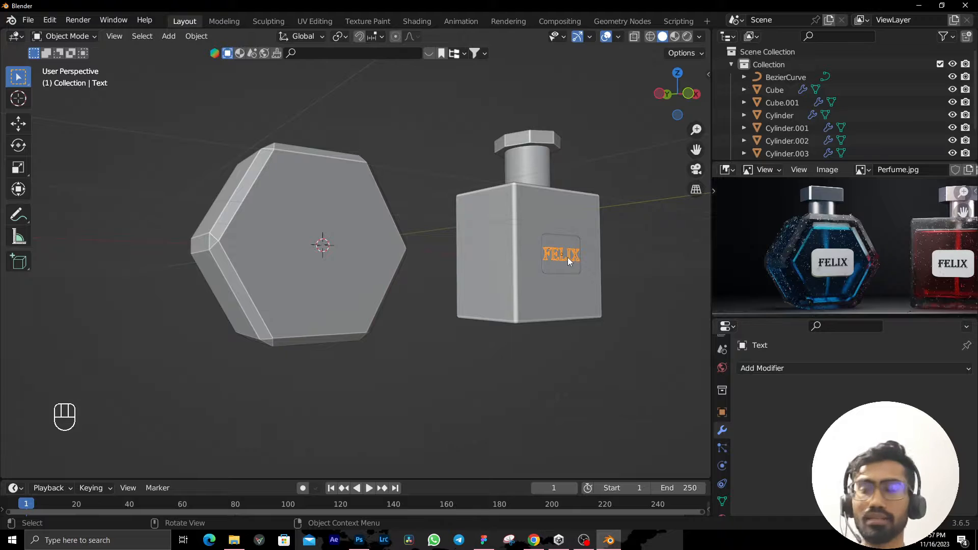
pyautogui.hotkey('shift', 'd')
pyautogui.rightClick(664, 186)
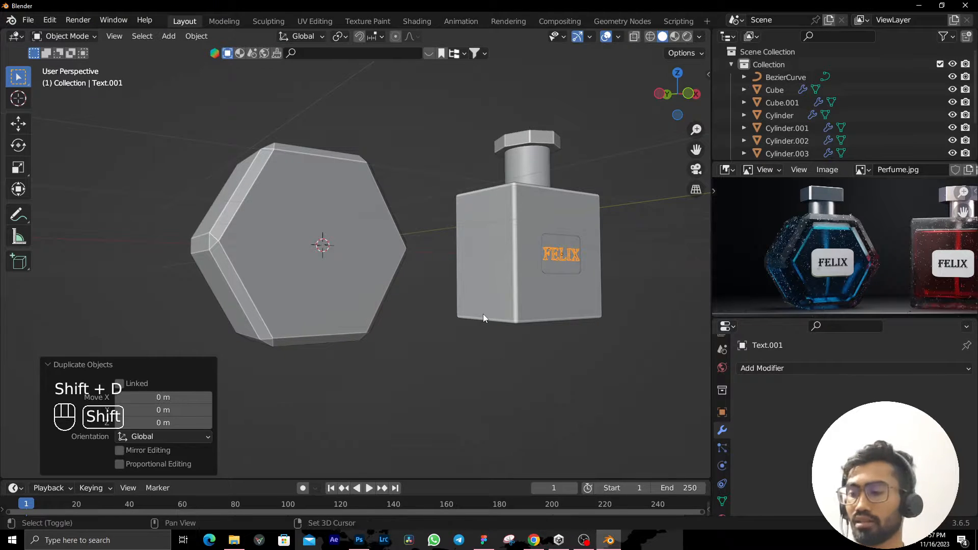
pyautogui.hotkey('shift', 's')
pyautogui.click(491, 227)
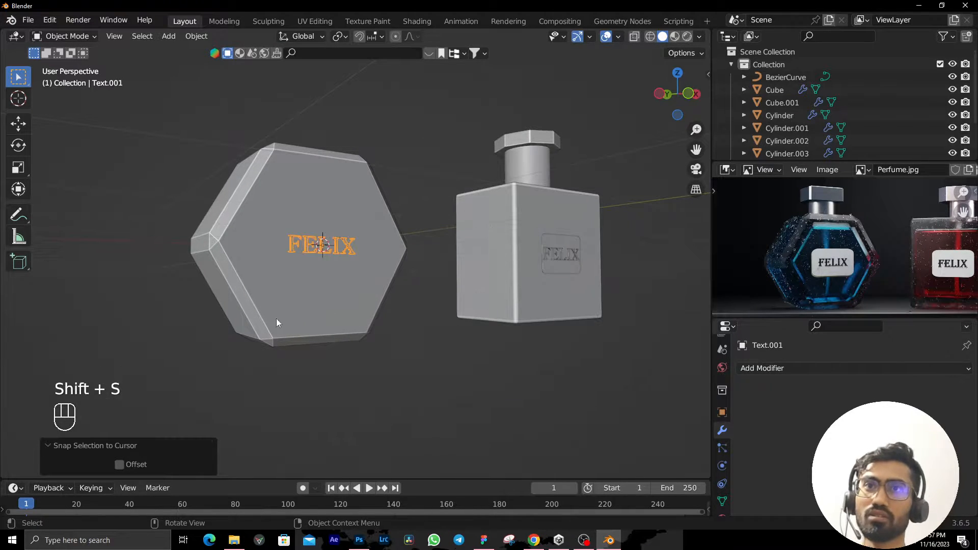
# Duplicate the square bottle's rounded label plate in place.
pyautogui.moveTo(276, 319); pyautogui.dragTo(502, 388, button='middle')
pyautogui.scroll(3, 452, 360)
pyautogui.moveTo(452, 360); pyautogui.dragTo(474, 355, button='middle')
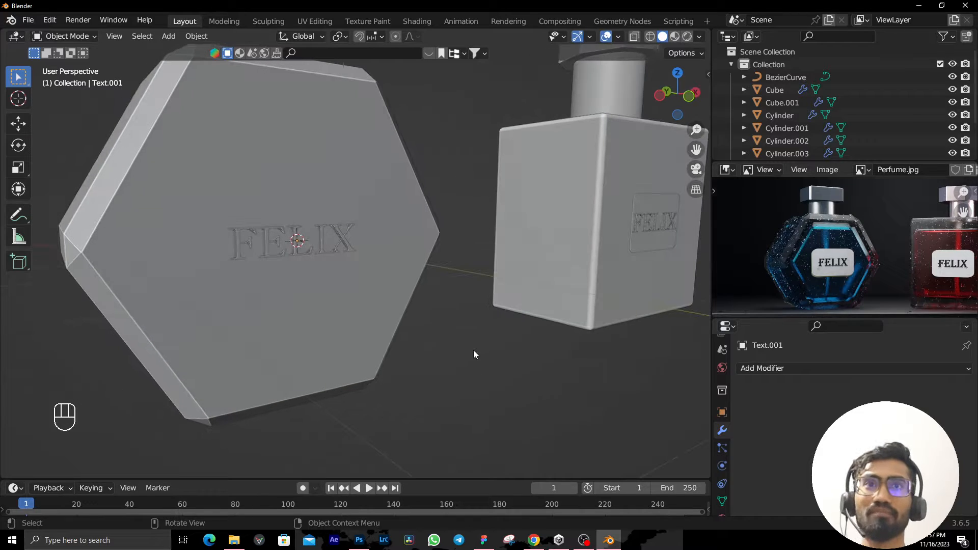
pyautogui.scroll(-4, 671, 246)
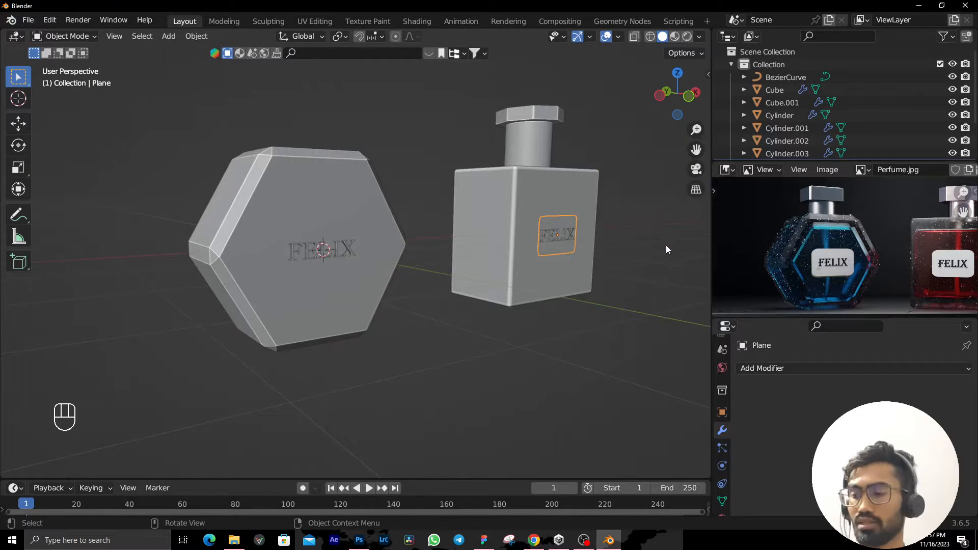
pyautogui.hotkey('shift', 'd')
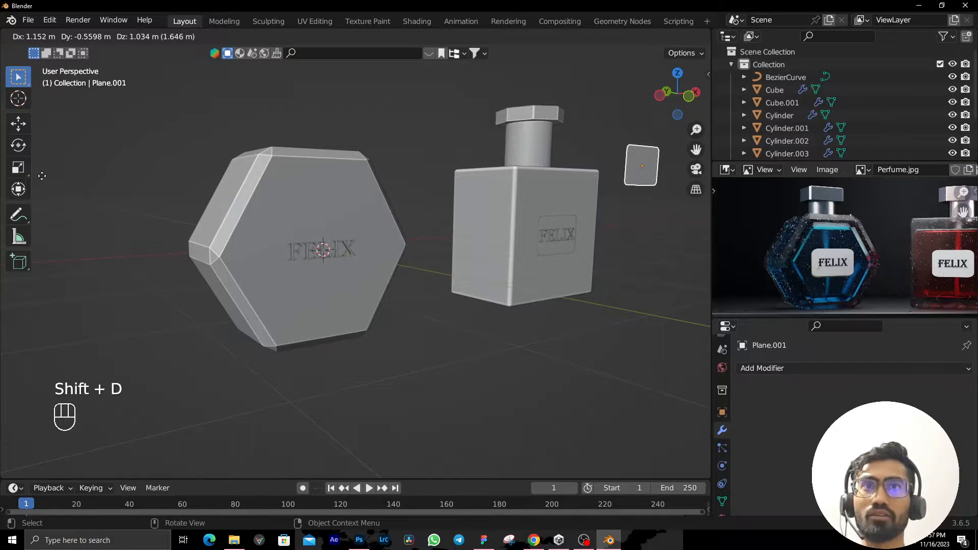
pyautogui.rightClick(44, 180)
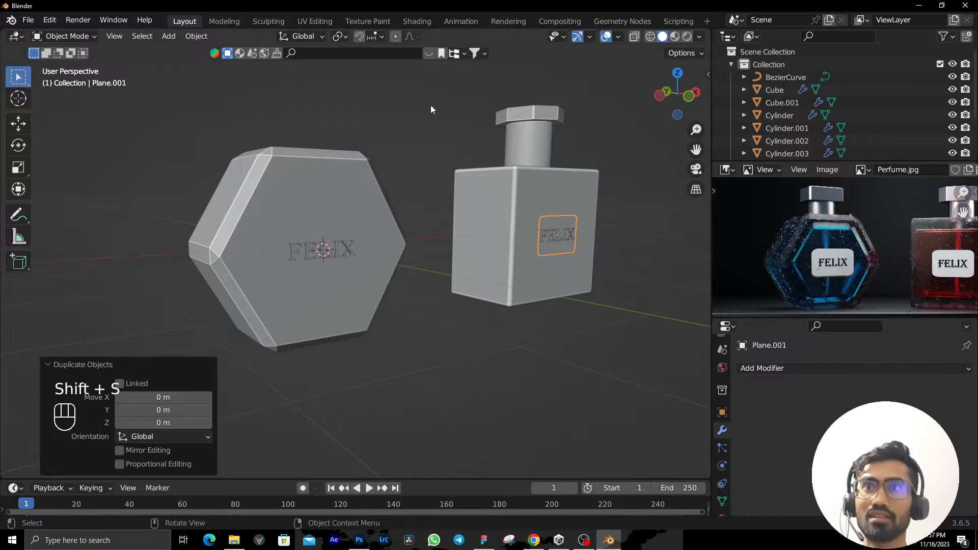
# Snap the duplicated label plate to the 3D cursor behind the hexagonal bottle's FELIX text.
pyautogui.click(449, 360)
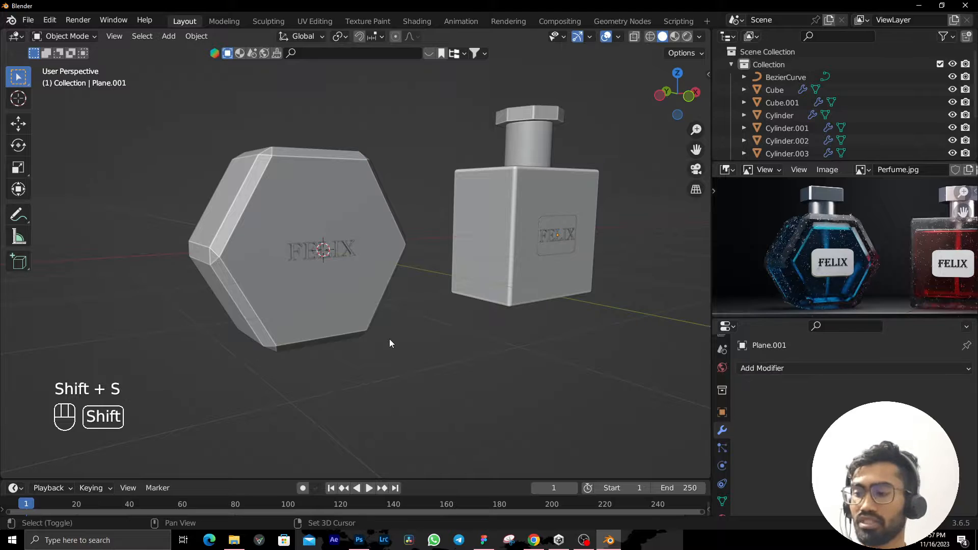
pyautogui.hotkey('shift', 's')
pyautogui.click(403, 263)
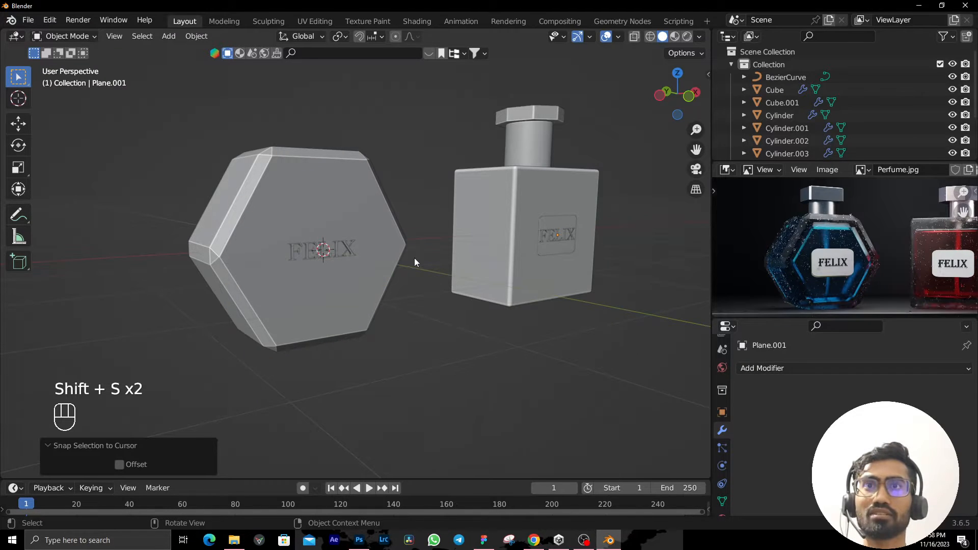
pyautogui.click(539, 244)
pyautogui.click(542, 246)
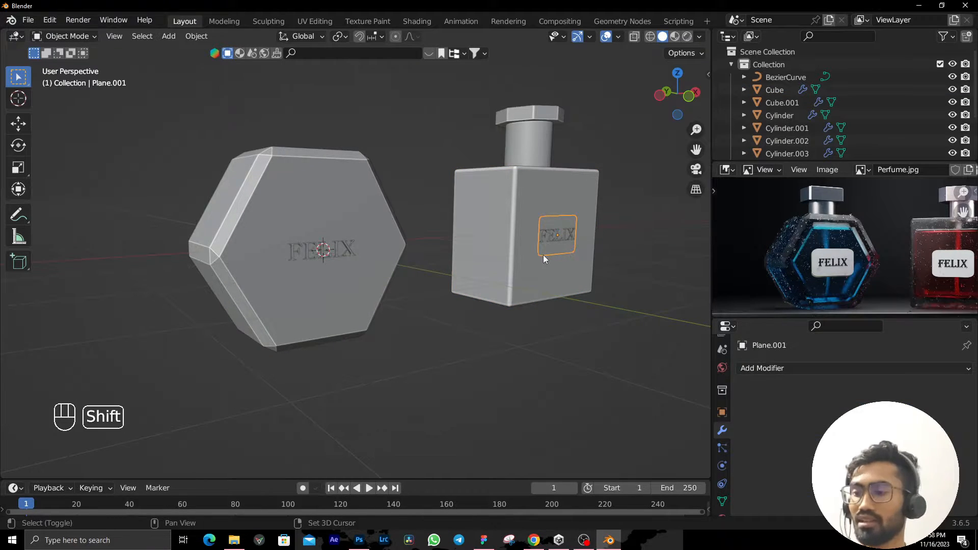
pyautogui.hotkey('shift', 's')
pyautogui.click(559, 182)
# Duplicate the square bottle's dip tube together with its neck cylinders in place, picking the tube in wireframe view.
pyautogui.moveTo(469, 350); pyautogui.dragTo(474, 408, button='middle')
pyautogui.scroll(-4, 482, 403)
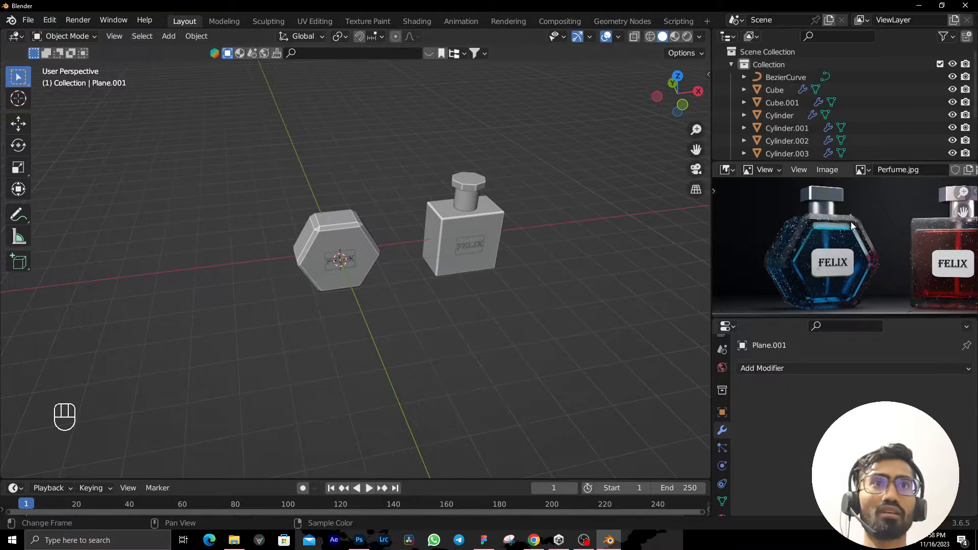
pyautogui.moveTo(374, 251)
pyautogui.mouseDown(button='middle')
pyautogui.moveTo(476, 288)
pyautogui.moveTo(472, 246)
pyautogui.mouseUp(button='middle')
pyautogui.hotkey('shift', 'z')
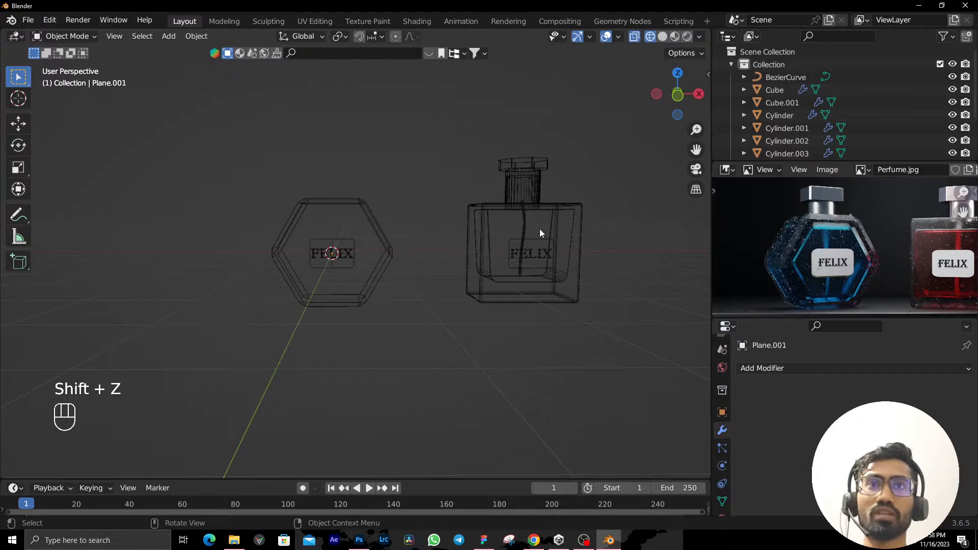
pyautogui.click(527, 226)
pyautogui.keyDown('shift'); pyautogui.click(534, 188); pyautogui.keyUp('shift')
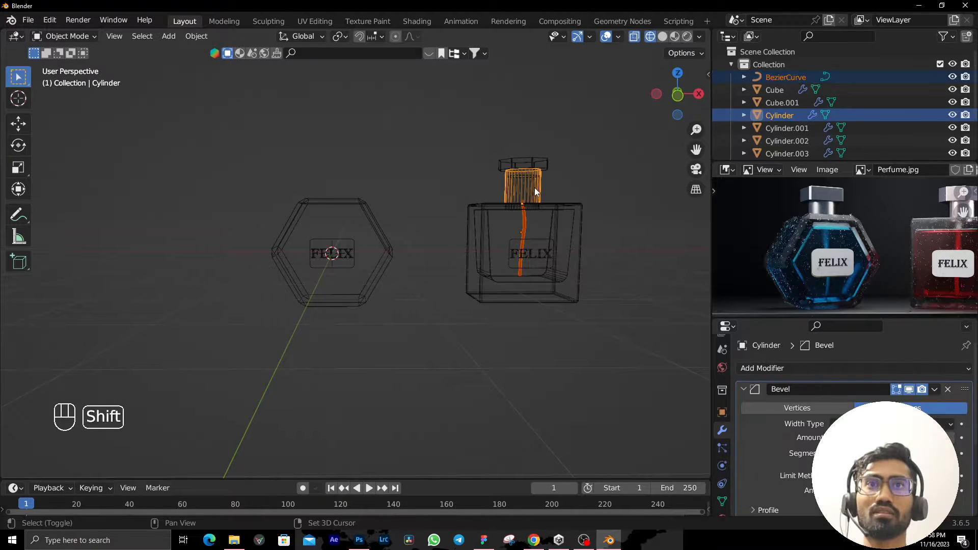
pyautogui.hotkey('shift', 'z')
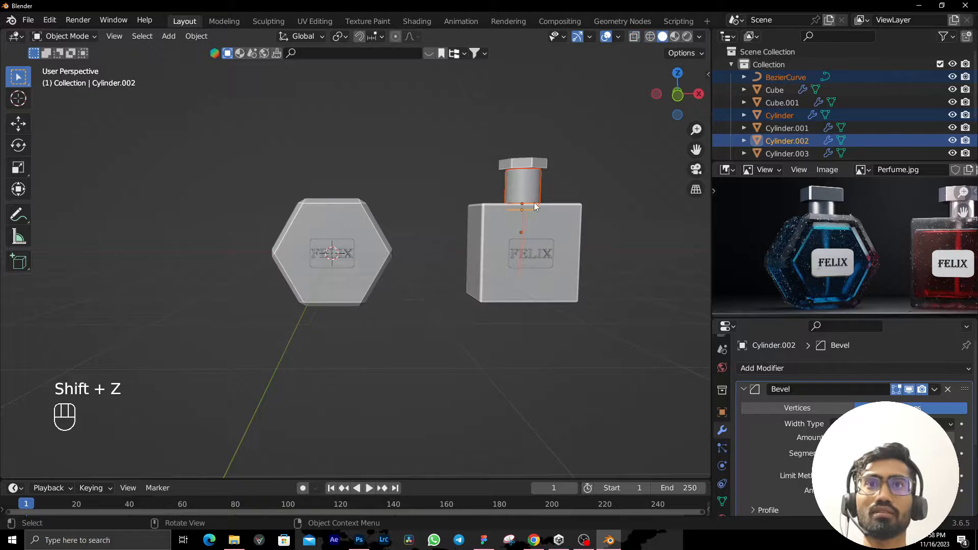
pyautogui.hotkey('shift', 's')
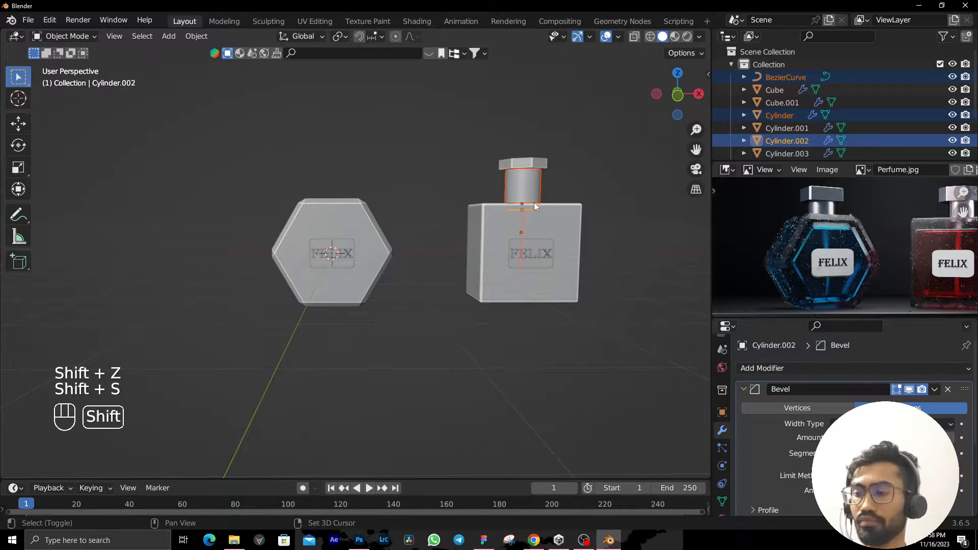
pyautogui.hotkey('shift', 'd')
pyautogui.rightClick(7, 90)
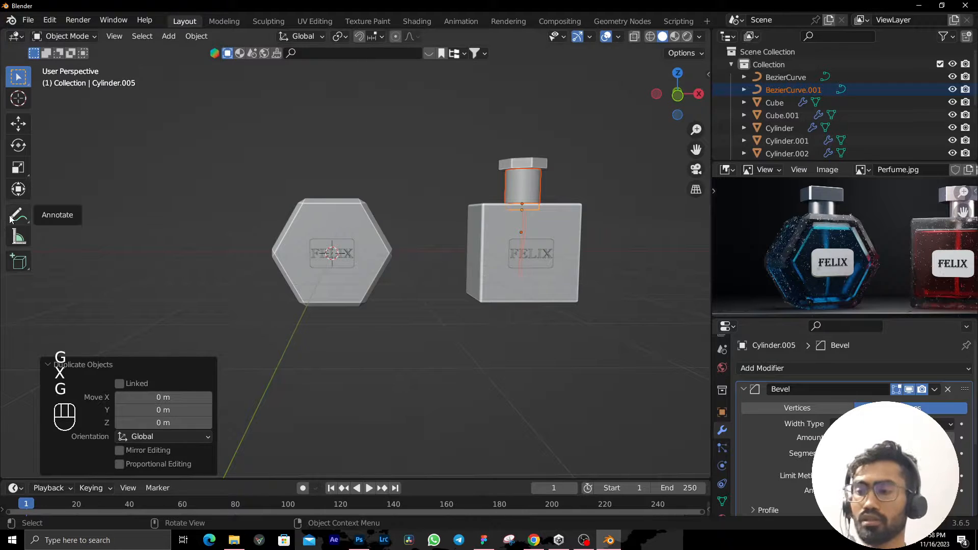
# Move the duplicated neck parts and dip tube about -3.96 m along X onto the hexagonal body.
pyautogui.scroll(-2, 427, 237)
pyautogui.scroll(3, 427, 237)
pyautogui.press('g')
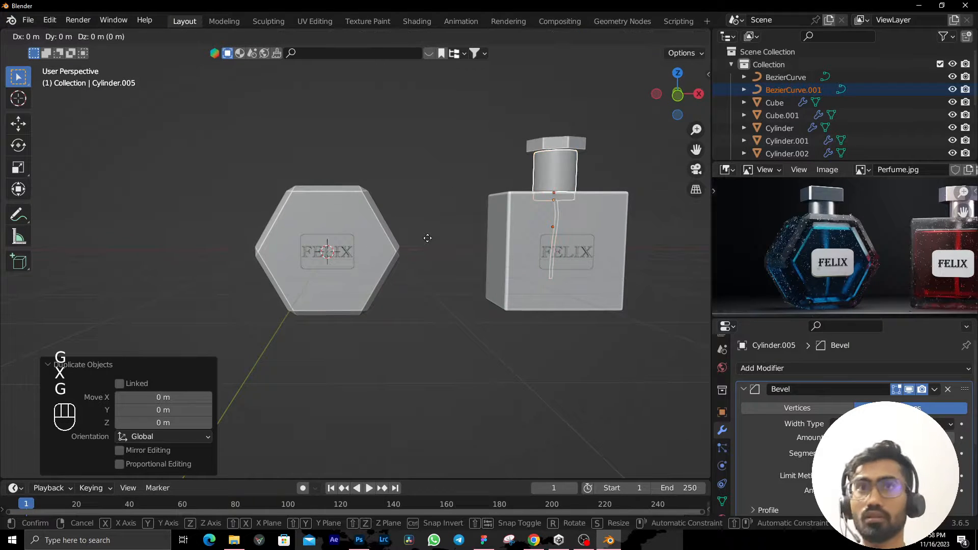
pyautogui.press('x')
pyautogui.click(202, 249)
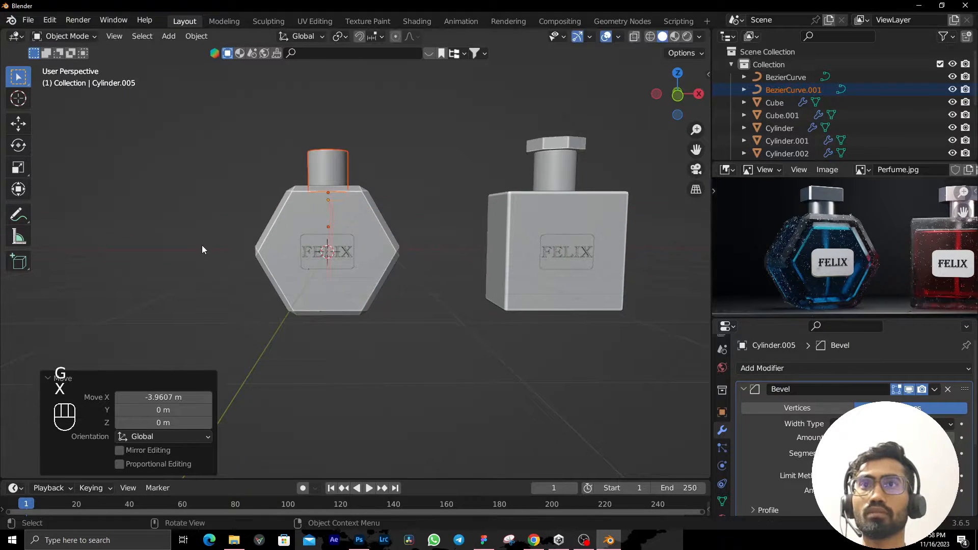
# Snap the 3D cursor to the centre of the hexagonal body's top face under the neck.
pyautogui.moveTo(202, 246); pyautogui.dragTo(400, 256, button='middle')
pyautogui.scroll(4, 407, 314)
pyautogui.click(403, 253)
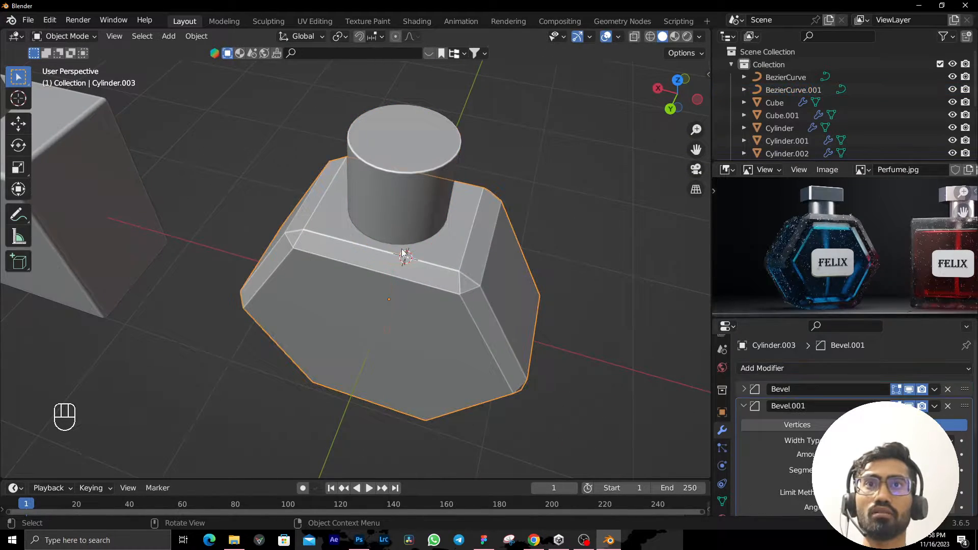
pyautogui.press('KP_7')
pyautogui.scroll(3, 401, 248)
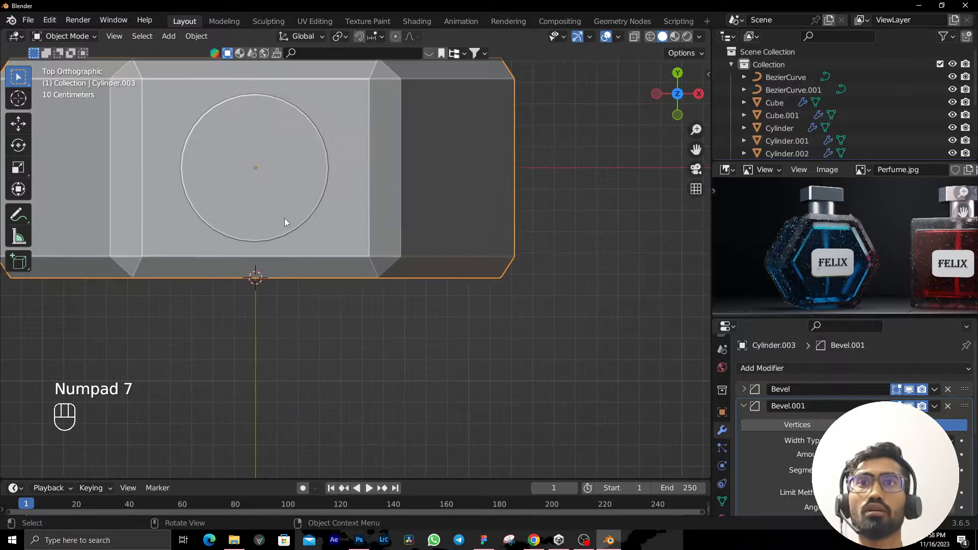
pyautogui.keyDown('shift'); pyautogui.moveTo(284, 218); pyautogui.dragTo(413, 304, button='middle'); pyautogui.keyUp('shift')
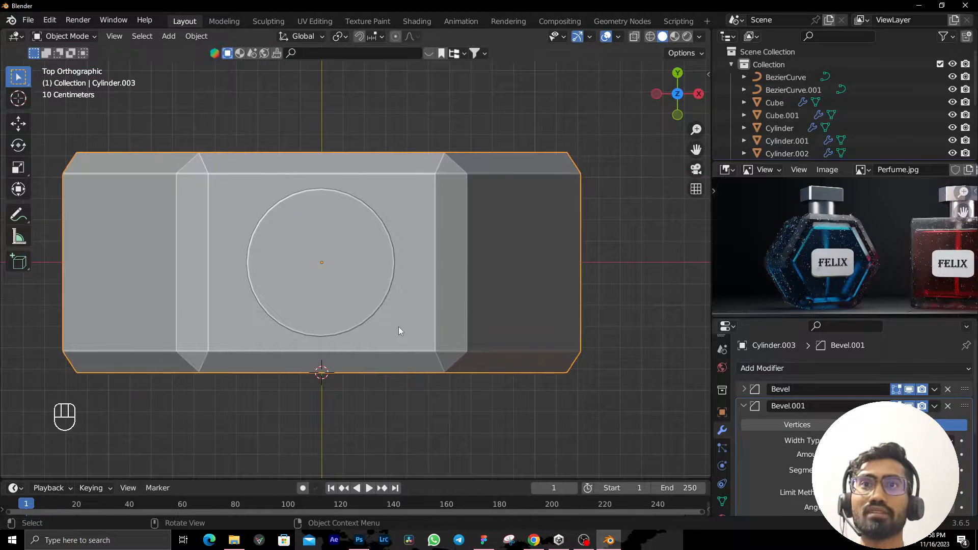
pyautogui.press('Tab')
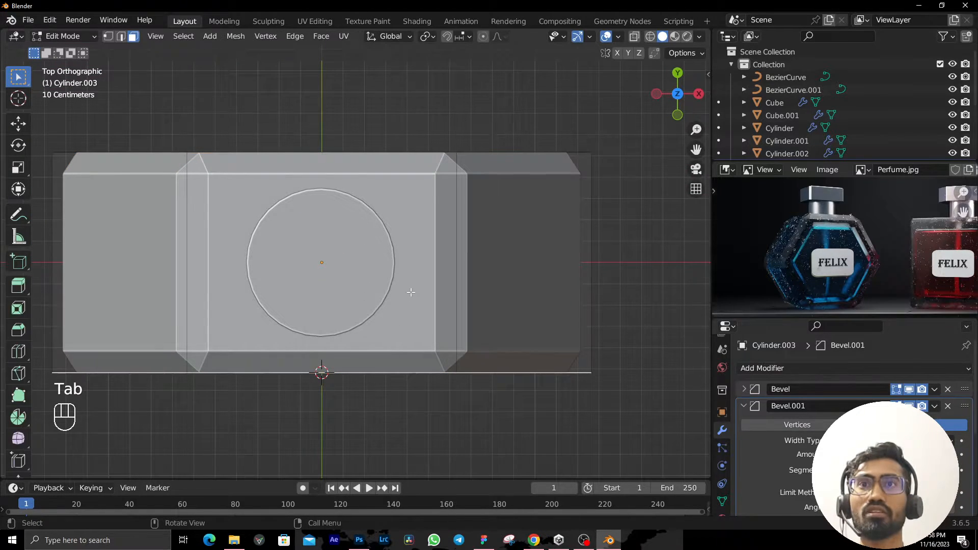
pyautogui.click(419, 252)
pyautogui.hotkey('shift', 's')
pyautogui.click(408, 384)
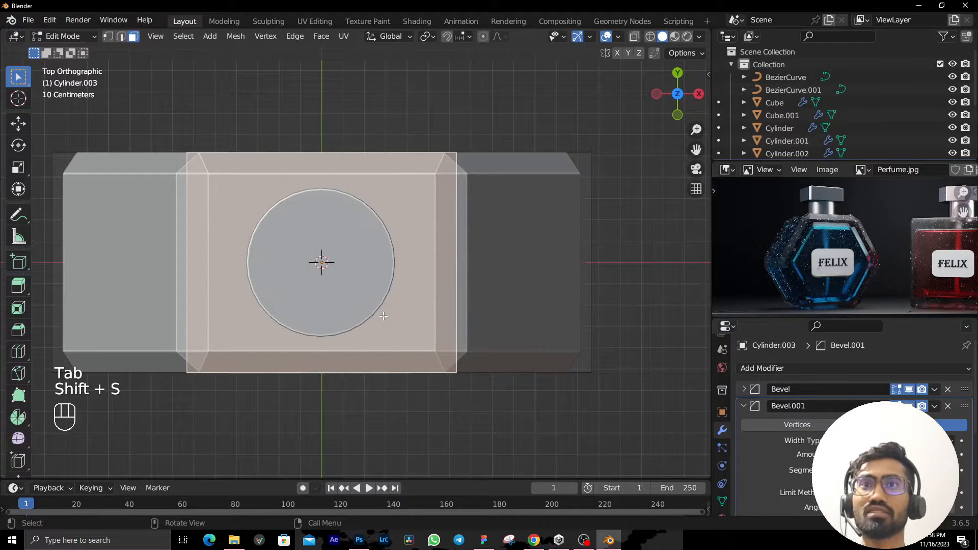
# Snap the hexagonal bottle's duplicated dip tube to the 3D cursor, working in wireframe view.
pyautogui.hotkey('shift', 'z')
pyautogui.moveTo(390, 313)
pyautogui.mouseDown(button='middle')
pyautogui.moveTo(434, 188)
pyautogui.moveTo(417, 209)
pyautogui.moveTo(377, 212)
pyautogui.mouseUp(button='middle')
pyautogui.hotkey('shift', 'z')
pyautogui.scroll(-6, 435, 188)
pyautogui.scroll(1, 360, 247)
pyautogui.hotkey('shift', 'z')
pyautogui.scroll(2, 359, 248)
pyautogui.press('Tab')
pyautogui.click(340, 172)
pyautogui.scroll(-3, 377, 213)
pyautogui.scroll(3, 377, 212)
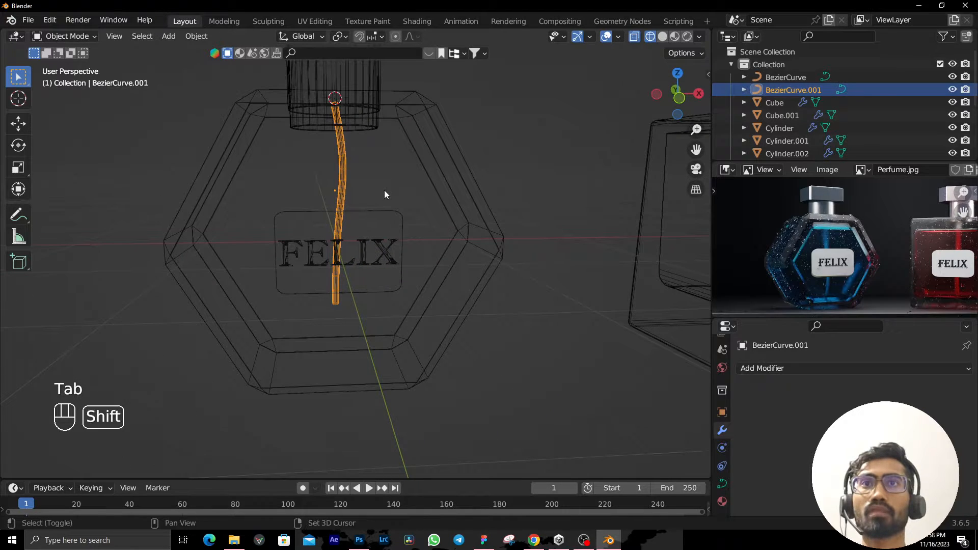
pyautogui.hotkey('shift', 's')
pyautogui.click(390, 115)
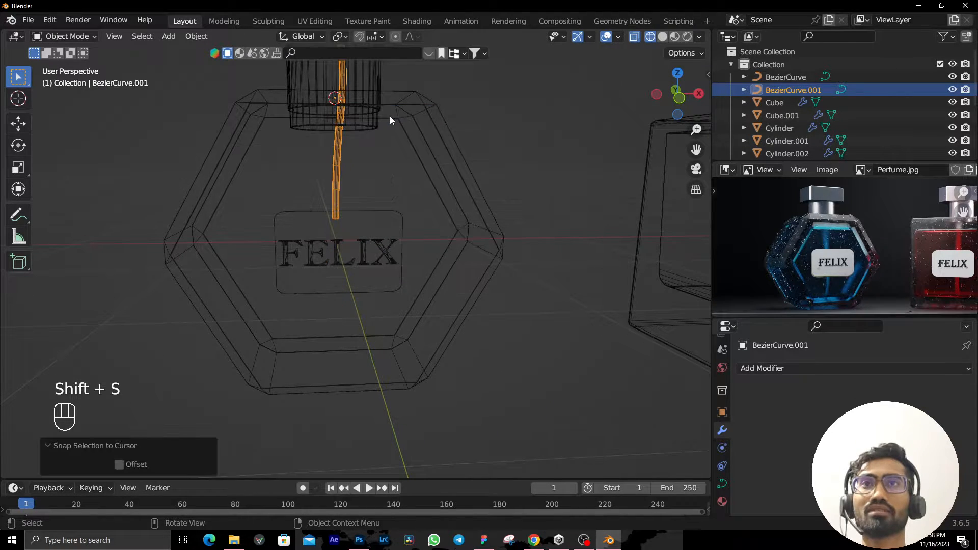
# Lower the hexagonal bottle's dip tube about 0.73 m along Z so its upper end sits under the neck.
pyautogui.press('g')
pyautogui.press('z')
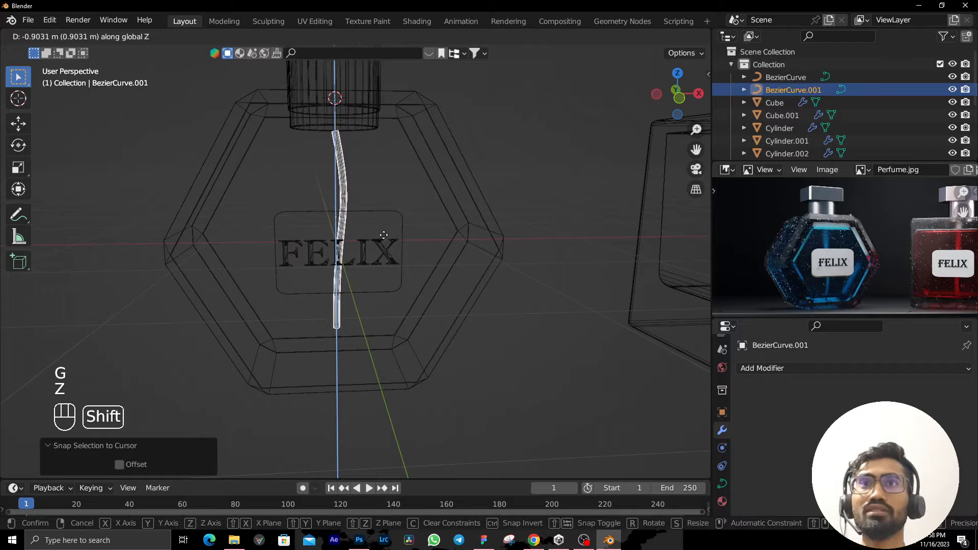
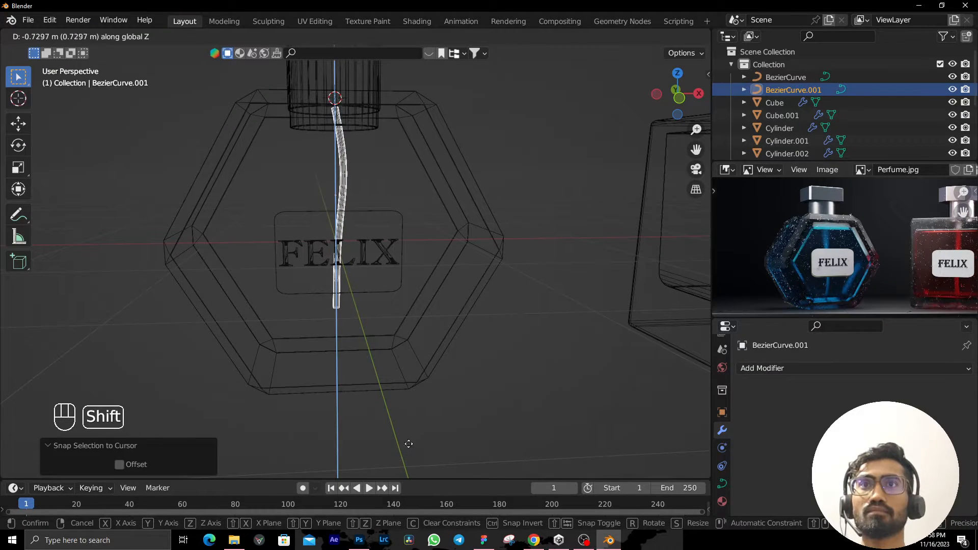
pyautogui.click(381, 411)
pyautogui.scroll(-2, 378, 406)
pyautogui.scroll(2, 358, 372)
# Move the dip tube curve's lower end point down about 0.26 m in edit mode to lengthen the tube.
pyautogui.press('Tab')
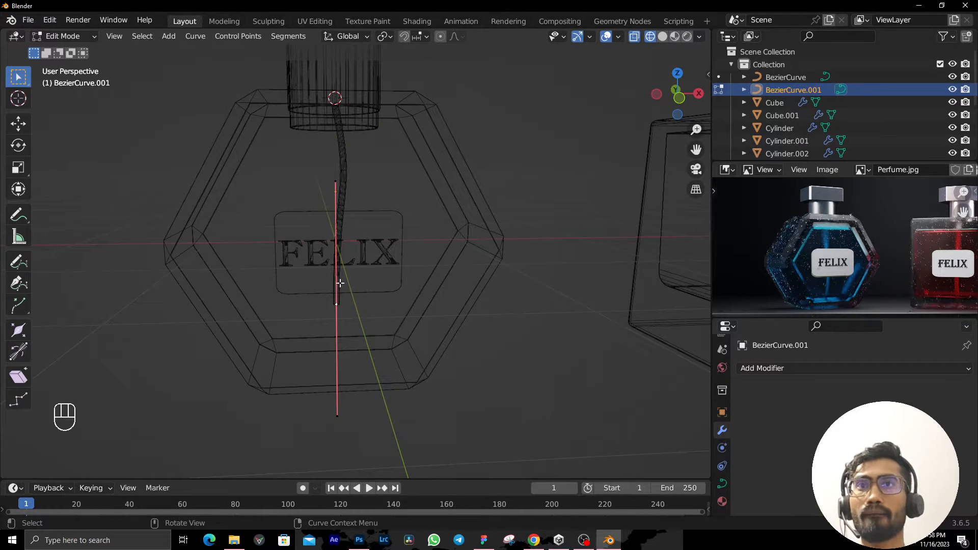
pyautogui.moveTo(261, 161); pyautogui.dragTo(443, 427)
pyautogui.press('g')
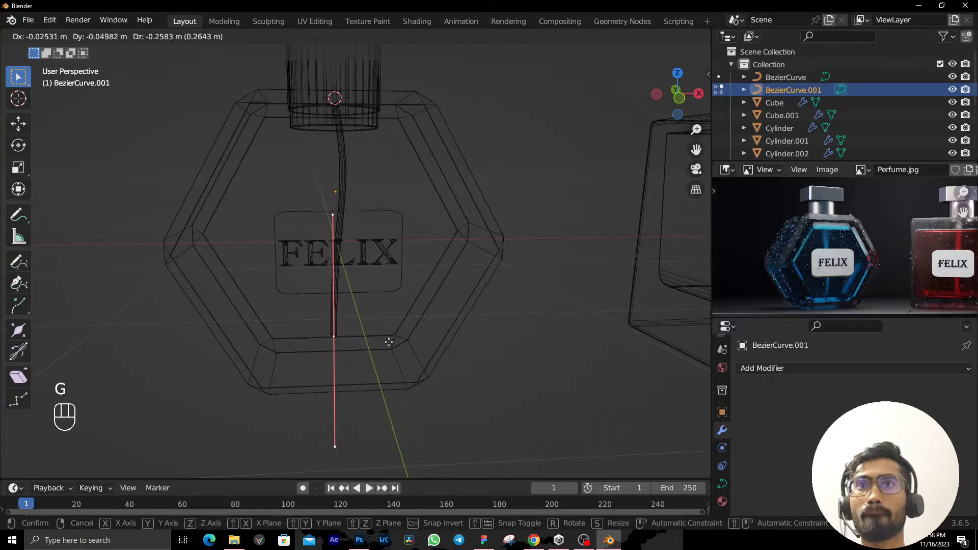
pyautogui.click(390, 342)
pyautogui.press('Tab')
pyautogui.scroll(-3, 388, 333)
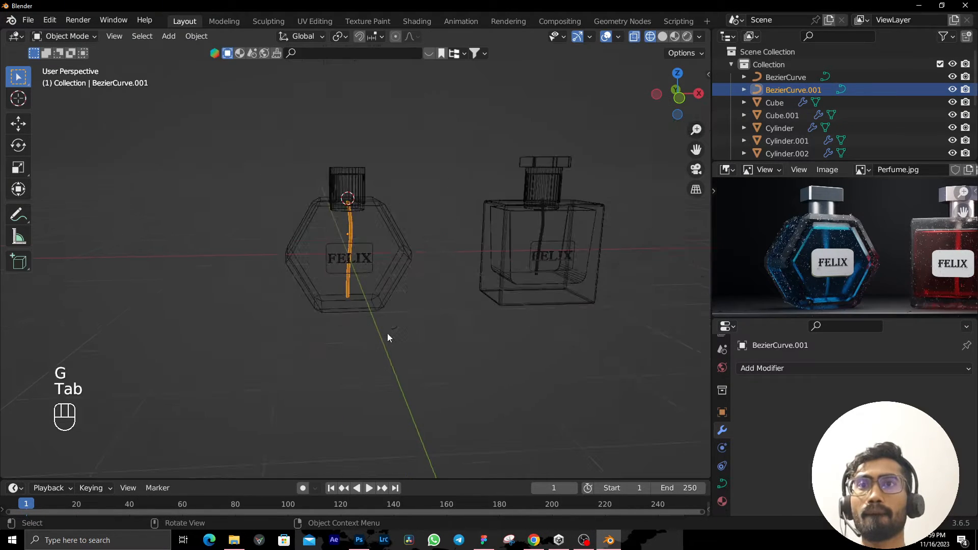
# Snap the hexagonal bottle's inner neck cylinder to the 3D cursor and lower it about 0.48 m along Z.
pyautogui.moveTo(387, 337); pyautogui.dragTo(406, 285, button='middle')
pyautogui.press('KP_1')
pyautogui.scroll(4, 403, 285)
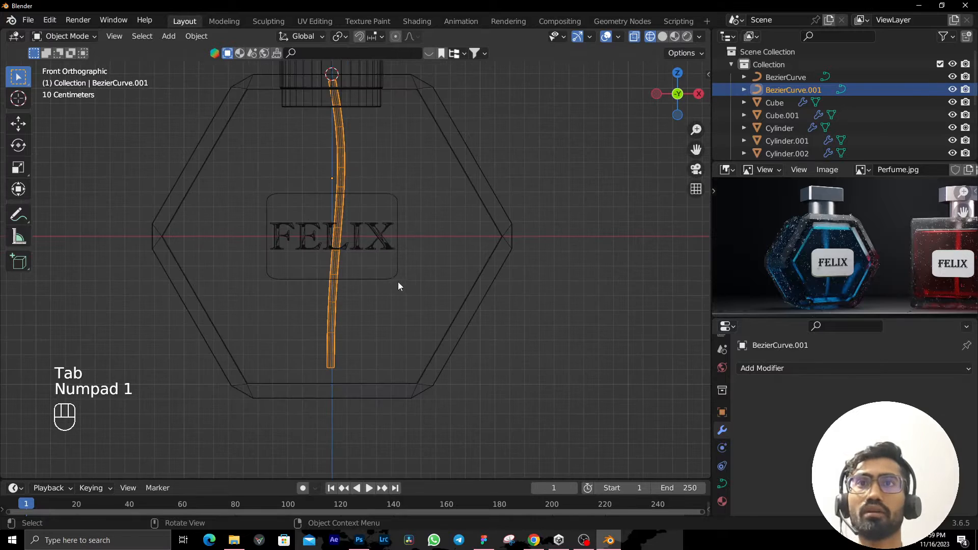
pyautogui.hotkey('shift', 'z')
pyautogui.hotkey('shift', 'z')
pyautogui.moveTo(381, 228)
pyautogui.keyDown('shift'); pyautogui.mouseDown(button='middle')
pyautogui.moveTo(424, 327)
pyautogui.moveTo(420, 301)
pyautogui.mouseUp(button='middle'); pyautogui.keyUp('shift')
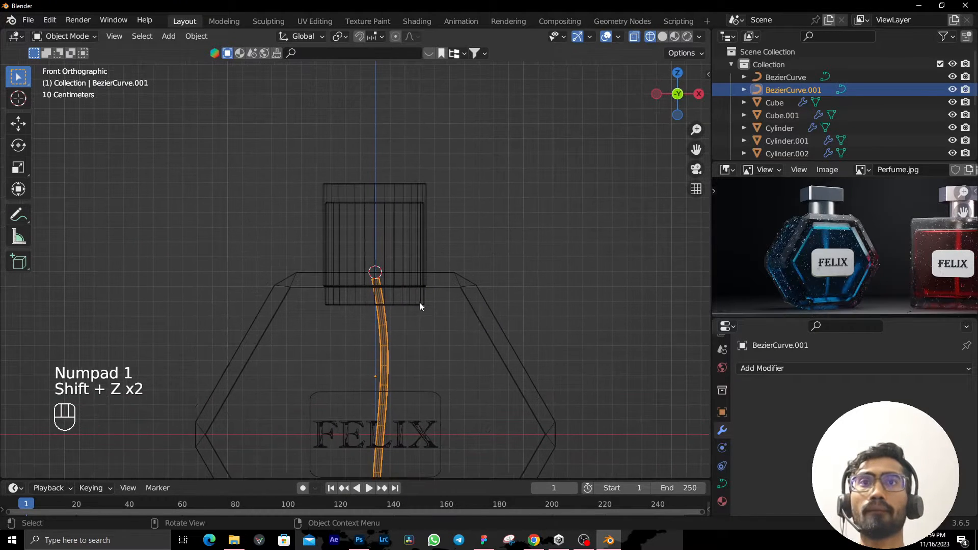
pyautogui.click(424, 305)
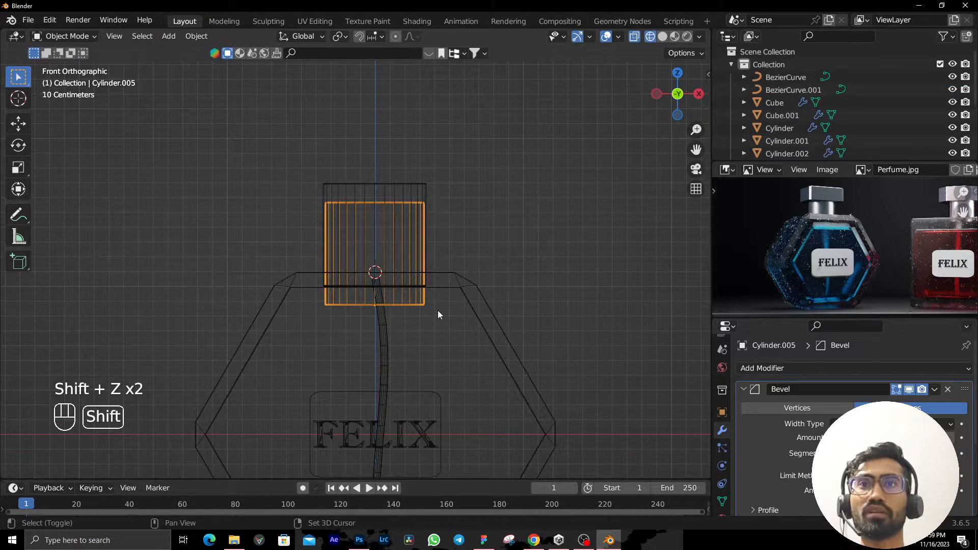
pyautogui.hotkey('shift', 's')
pyautogui.click(439, 232)
pyautogui.press('g')
pyautogui.press('z')
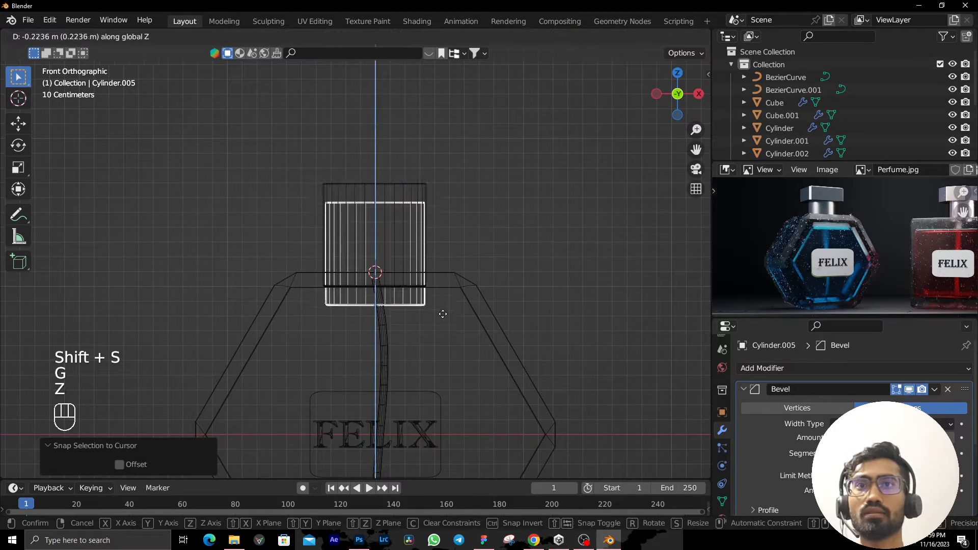
pyautogui.click(445, 349)
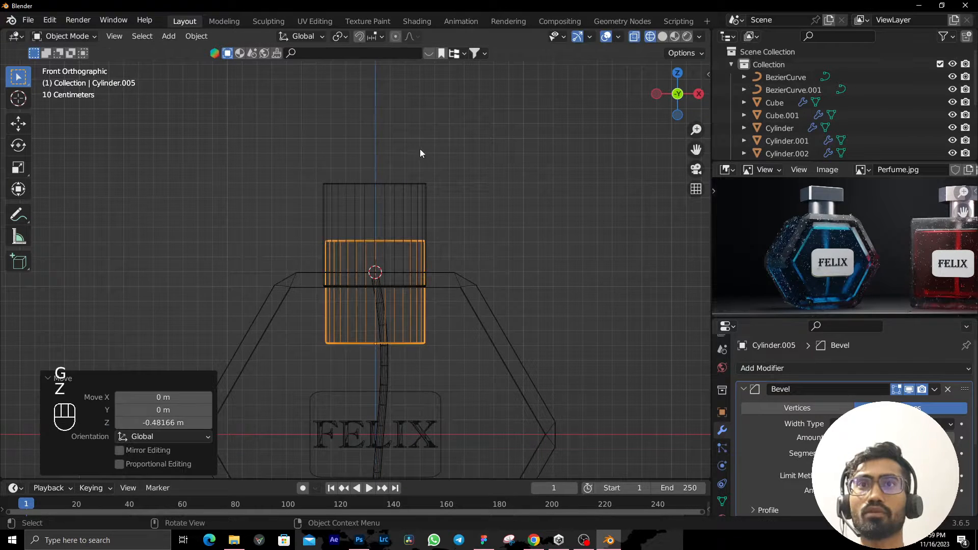
# Snap the hexagonal bottle's outer neck cylinder to the 3D cursor on the body's top face.
pyautogui.click(405, 191)
pyautogui.hotkey('shift', 's')
pyautogui.click(429, 116)
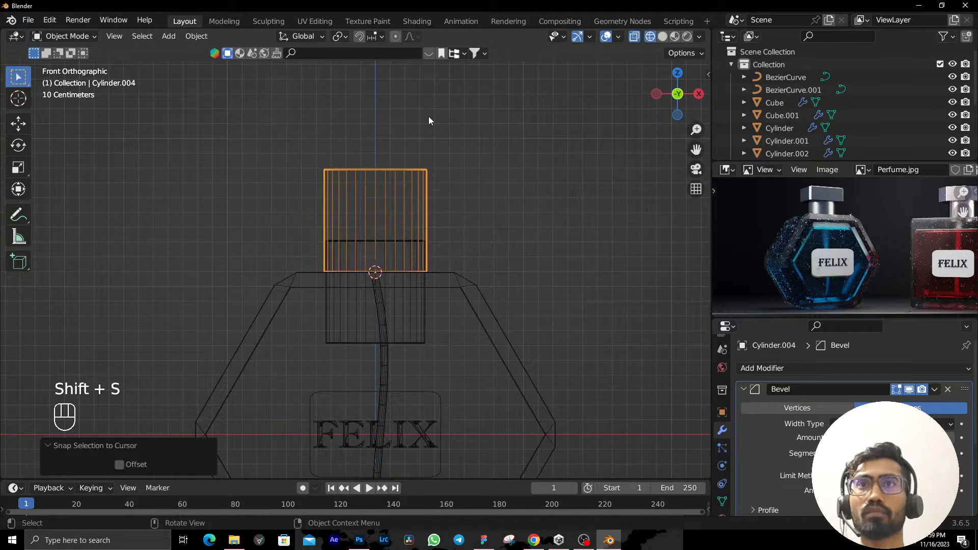
pyautogui.hotkey('shift', 's')
pyautogui.click(439, 121)
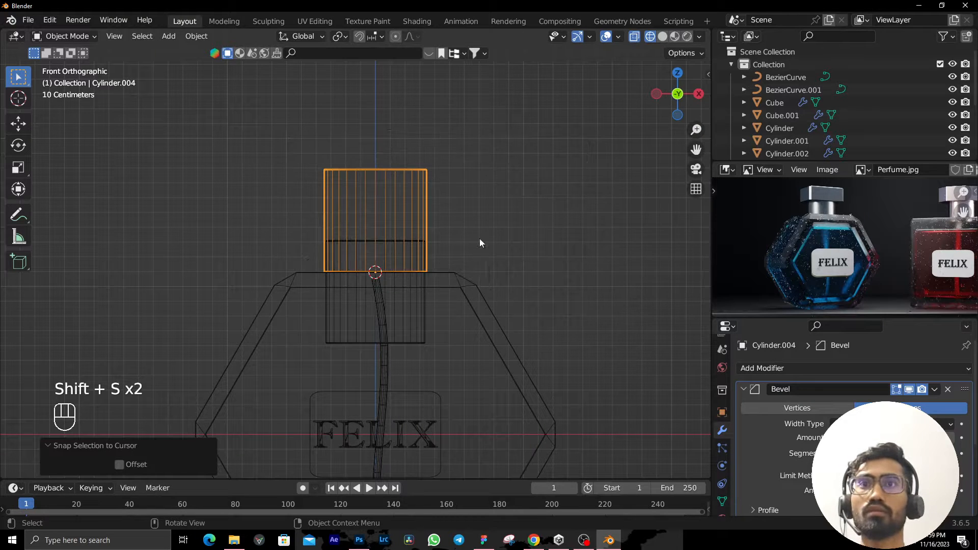
# Raise the inner neck cylinder about 0.454 m along Z so it sits inside the outer neck cylinder.
pyautogui.scroll(5, 477, 370)
pyautogui.click(511, 371)
pyautogui.scroll(-9, 514, 368)
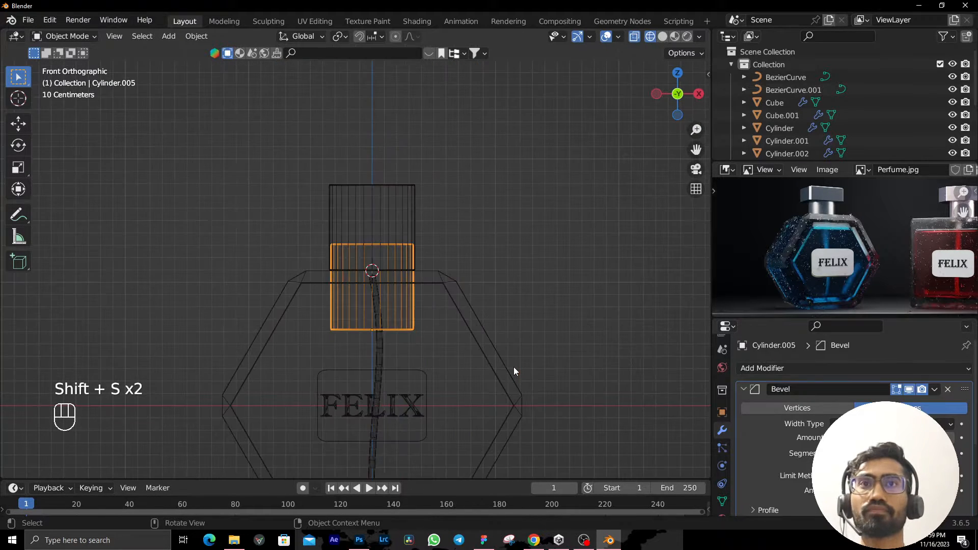
pyautogui.scroll(4, 514, 368)
pyautogui.scroll(-3, 514, 367)
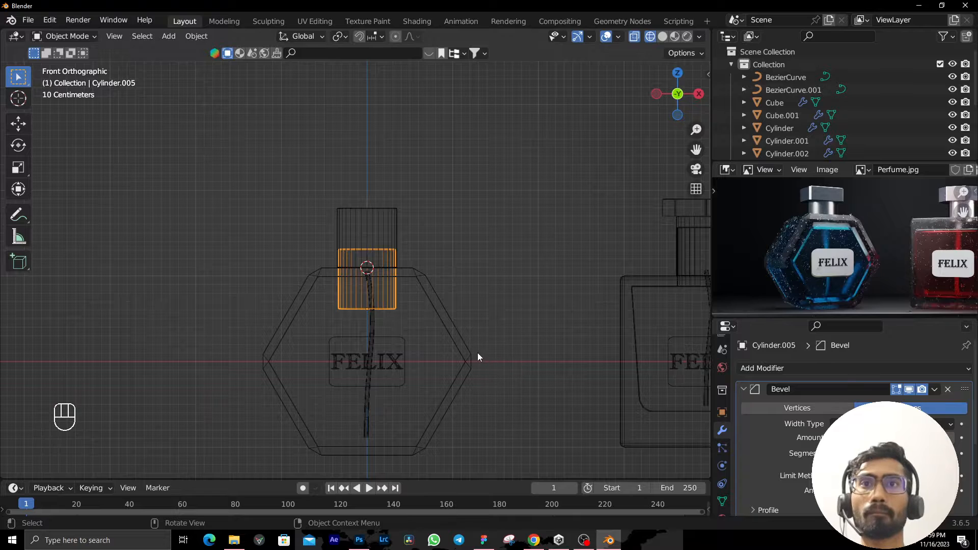
pyautogui.press('g')
pyautogui.press('z')
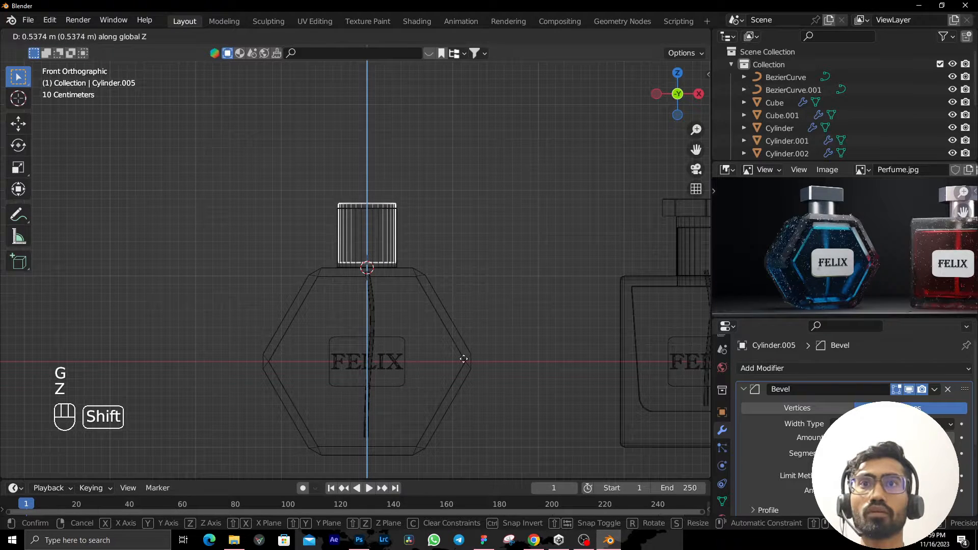
pyautogui.click(458, 425)
pyautogui.scroll(6, 443, 345)
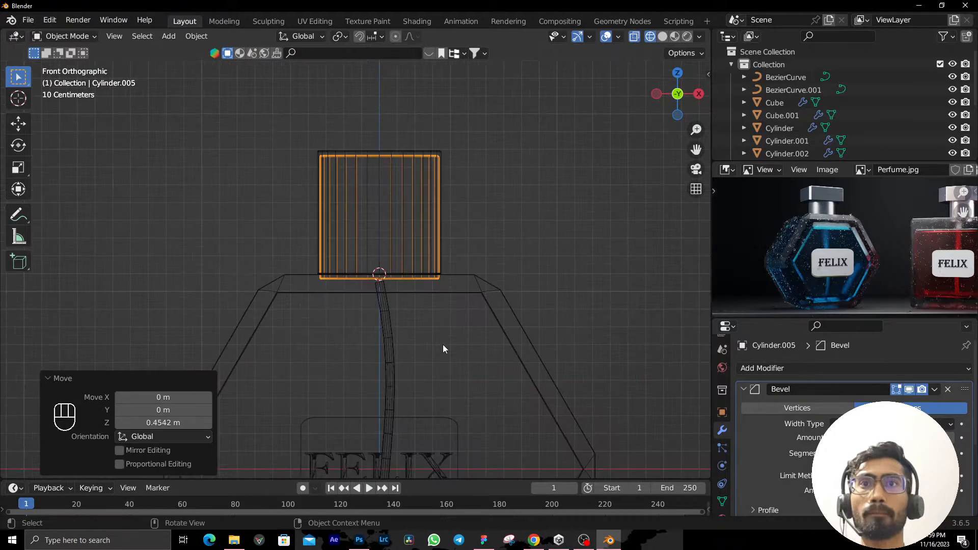
pyautogui.keyDown('shift'); pyautogui.scroll(2, 469, 279); pyautogui.keyUp('shift')
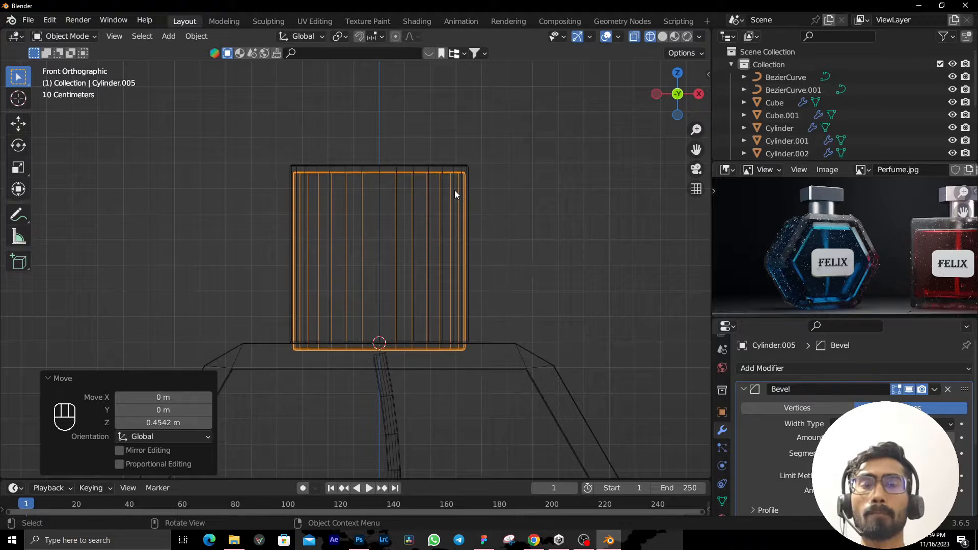
pyautogui.scroll(-3, 453, 194)
pyautogui.press('s')
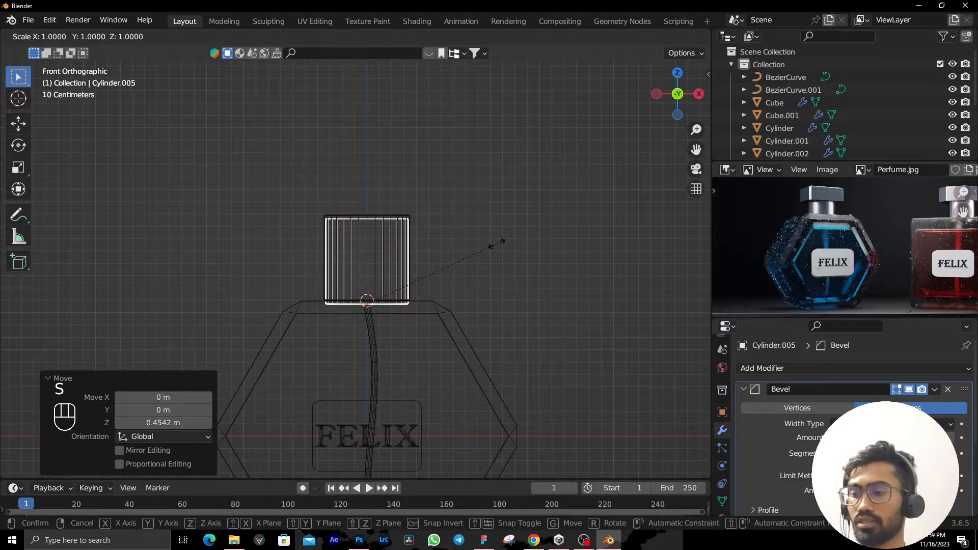
pyautogui.hotkey('shift', 'z')
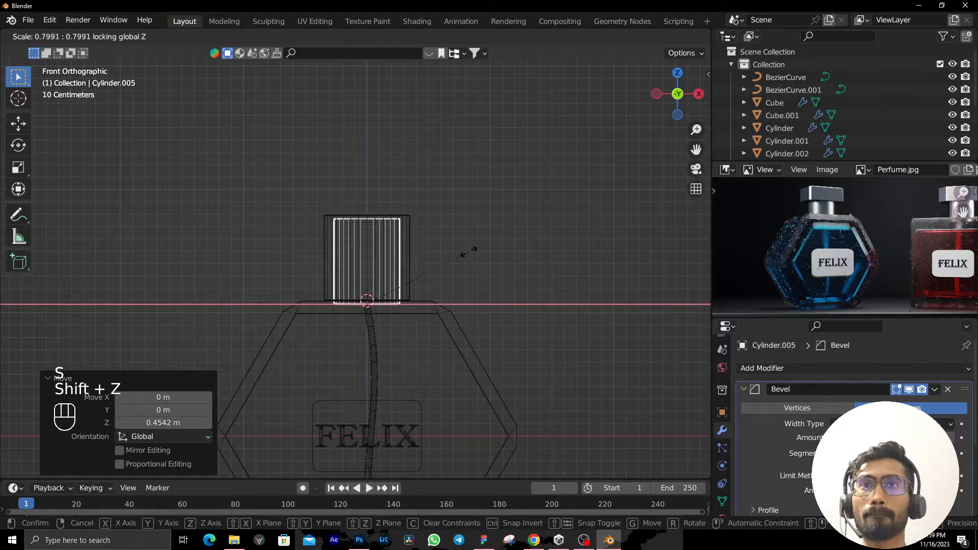
pyautogui.rightClick(470, 252)
# Scale the inner neck cylinder to 0.685 along Z and check the neck in solid view.
pyautogui.press('s')
pyautogui.press('z')
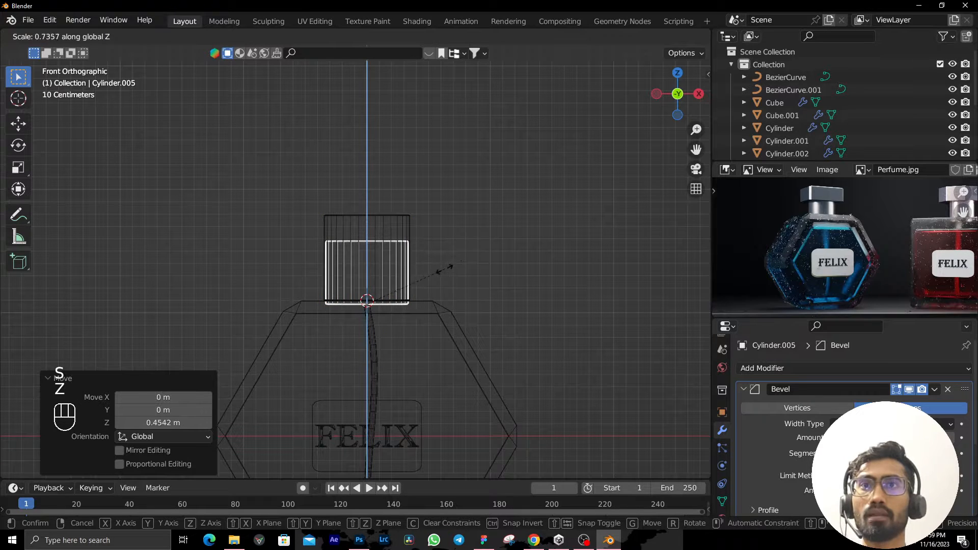
pyautogui.click(441, 276)
pyautogui.scroll(-5, 440, 276)
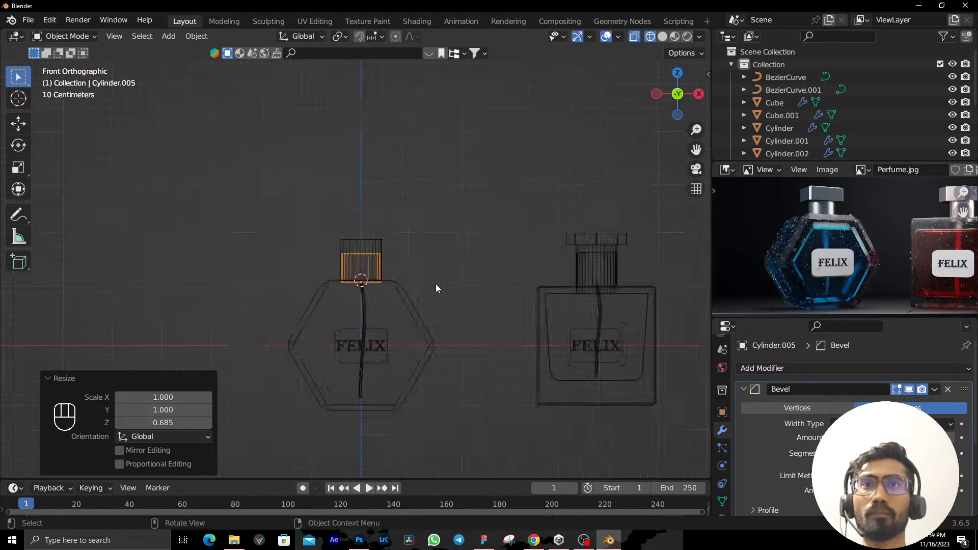
pyautogui.scroll(9, 436, 283)
pyautogui.click(541, 248)
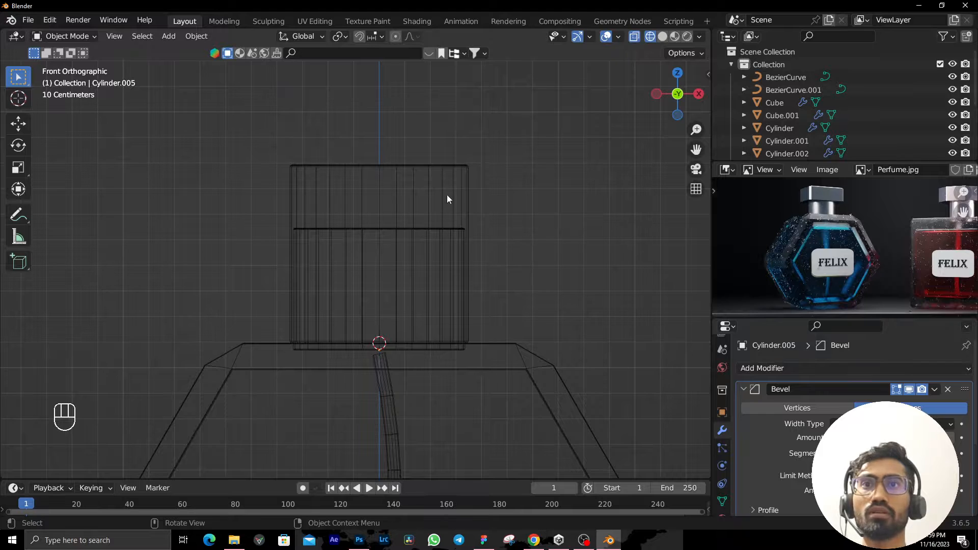
pyautogui.hotkey('shift', 'z')
pyautogui.moveTo(447, 199); pyautogui.dragTo(397, 423, button='middle')
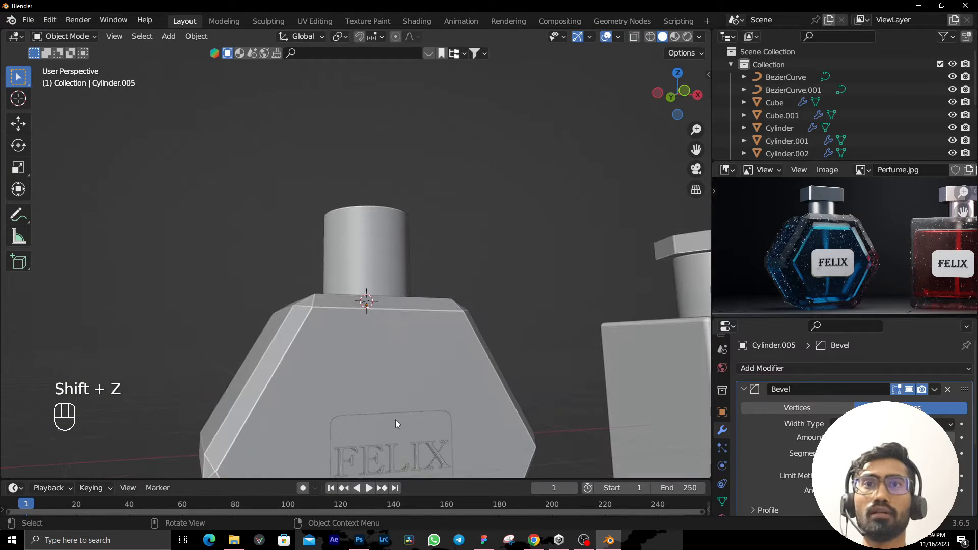
# Select the hexagonal bottle body and show it in a front wireframe view.
pyautogui.click(396, 424)
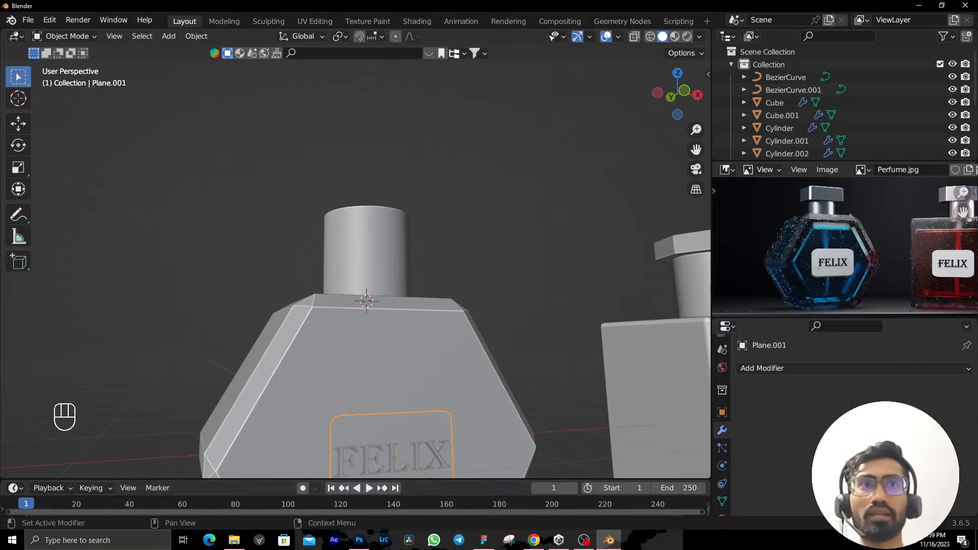
pyautogui.click(420, 385)
pyautogui.press('KP_1')
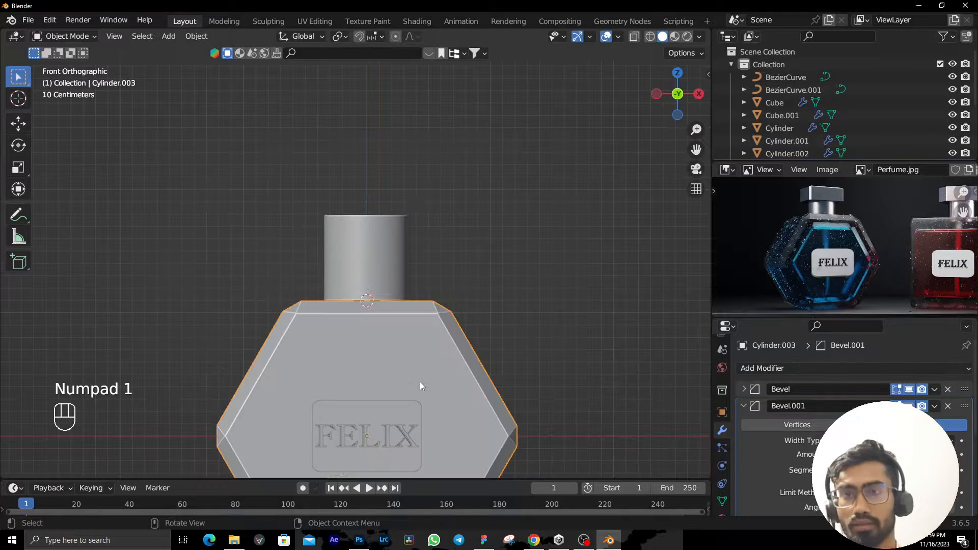
pyautogui.hotkey('shift', 'z')
pyautogui.moveTo(420, 381)
pyautogui.mouseDown(button='middle')
pyautogui.moveTo(425, 296)
pyautogui.moveTo(410, 366)
pyautogui.mouseUp(button='middle')
pyautogui.press('KP_1')
pyautogui.press('KP_1')
pyautogui.press('KP_1')
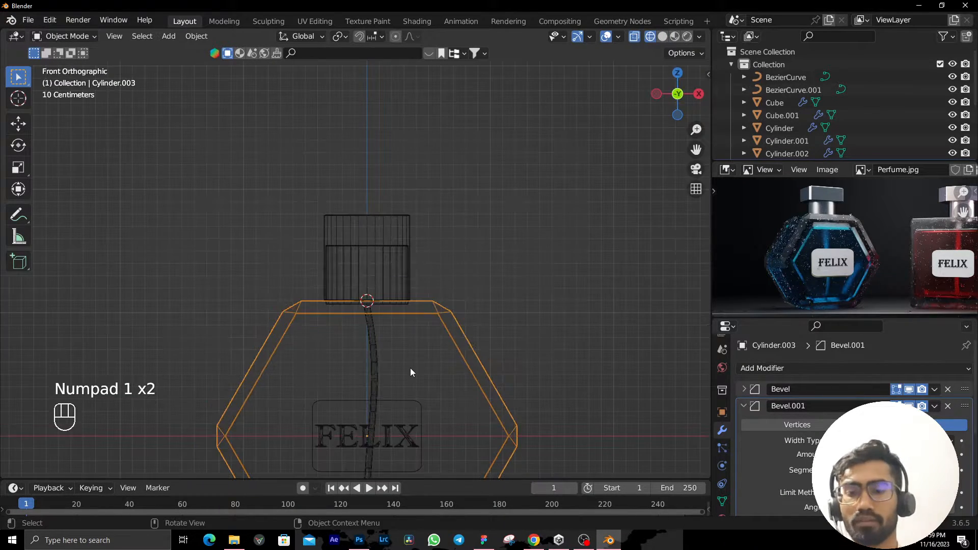
# Duplicate the hexagonal body in place and scale the copy uniformly to about 0.909 as the inner volume.
pyautogui.press('shift')
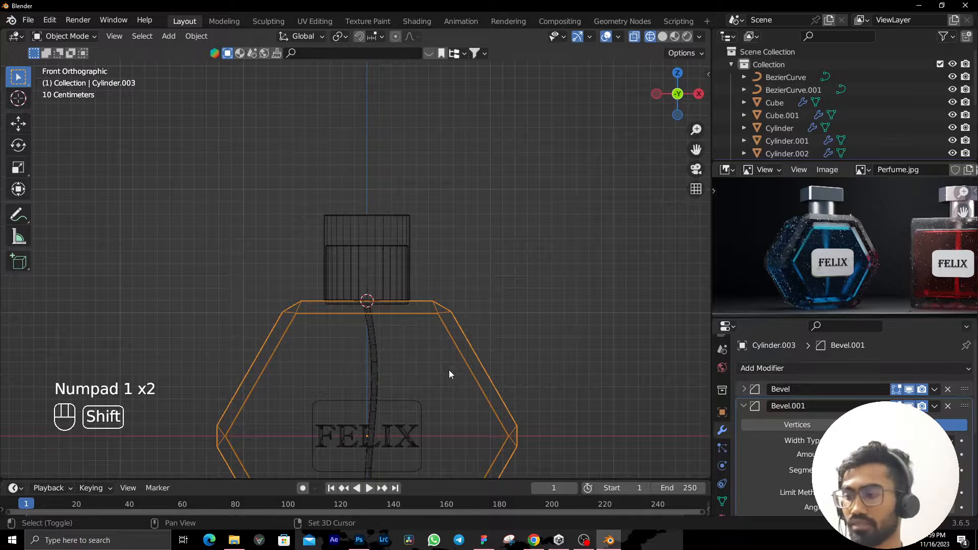
pyautogui.keyDown('shift'); pyautogui.moveTo(449, 371); pyautogui.dragTo(477, 190, button='middle'); pyautogui.keyUp('shift')
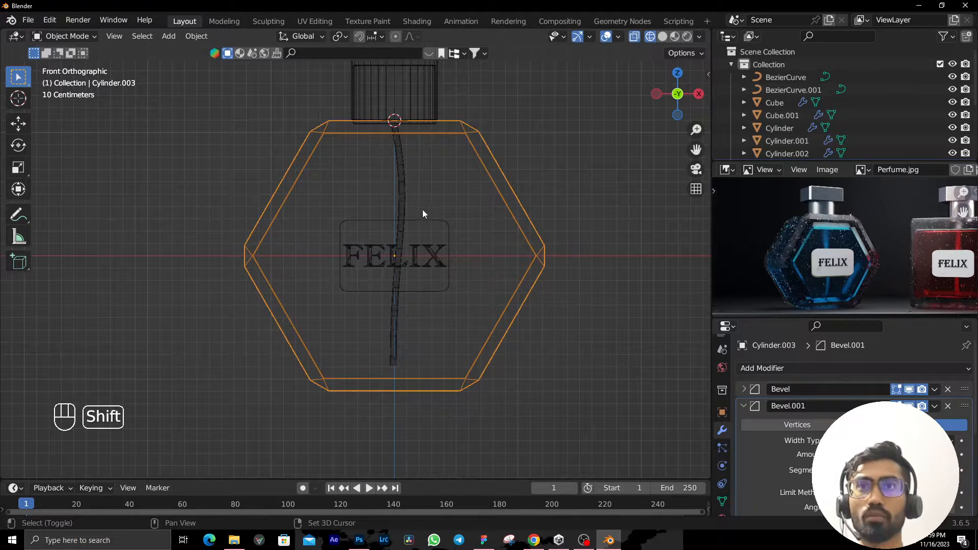
pyautogui.keyDown('shift'); pyautogui.moveTo(422, 212); pyautogui.dragTo(375, 302, button='middle'); pyautogui.keyUp('shift')
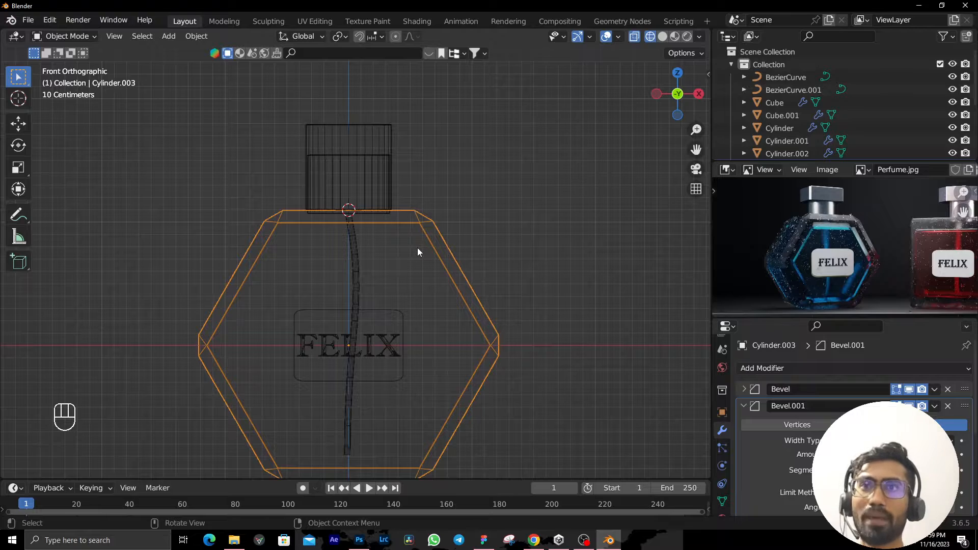
pyautogui.moveTo(696, 149); pyautogui.dragTo(663, 118)
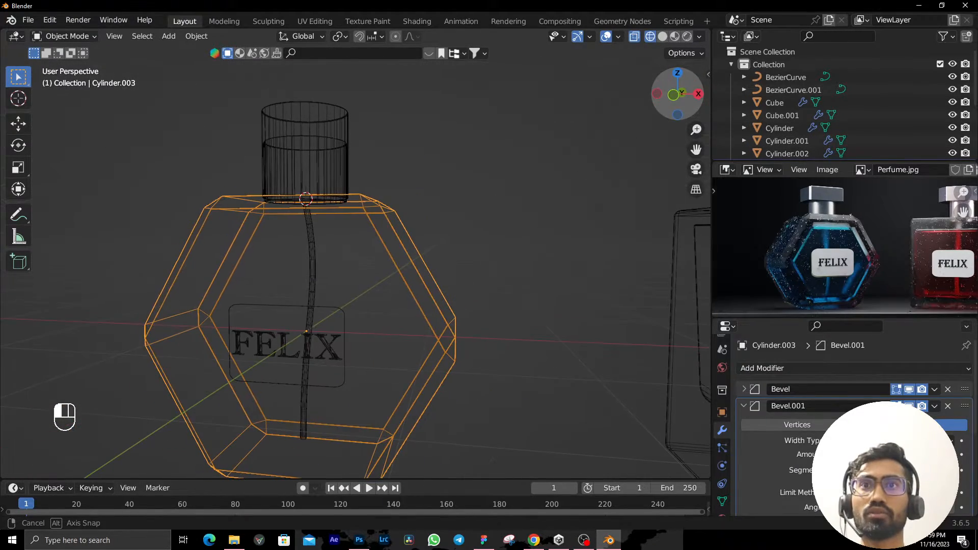
pyautogui.moveTo(397, 344); pyautogui.dragTo(589, 349, button='middle')
pyautogui.press('KP_1')
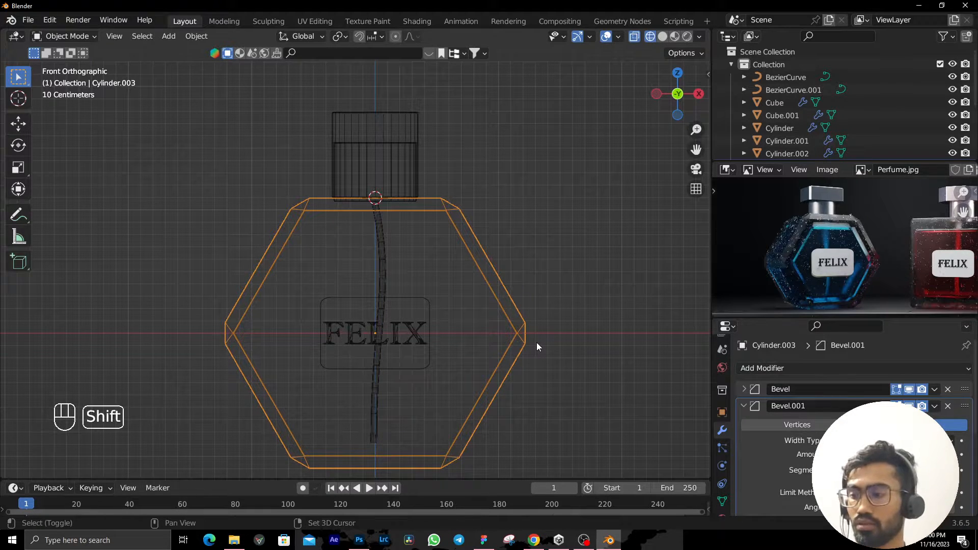
pyautogui.hotkey('shift', 'd')
pyautogui.rightClick(640, 370)
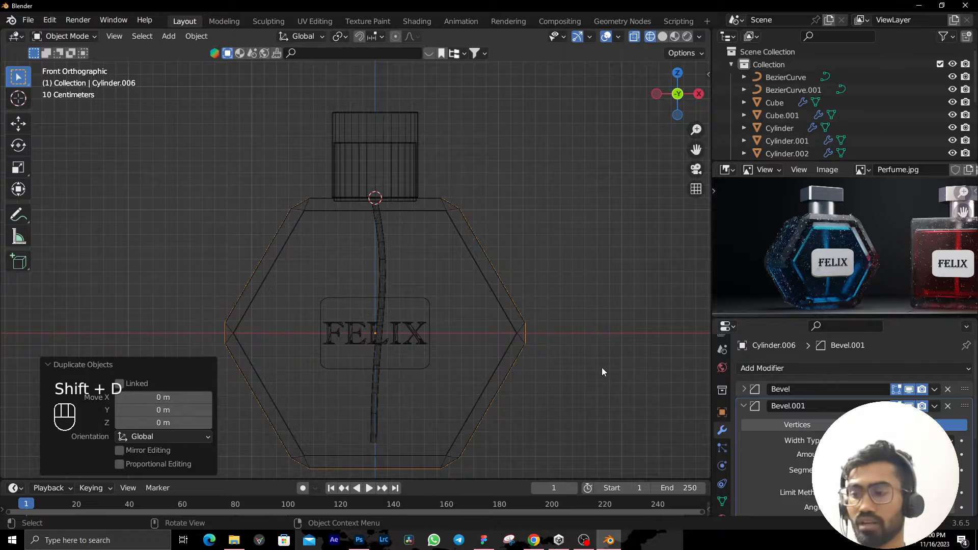
pyautogui.press('s')
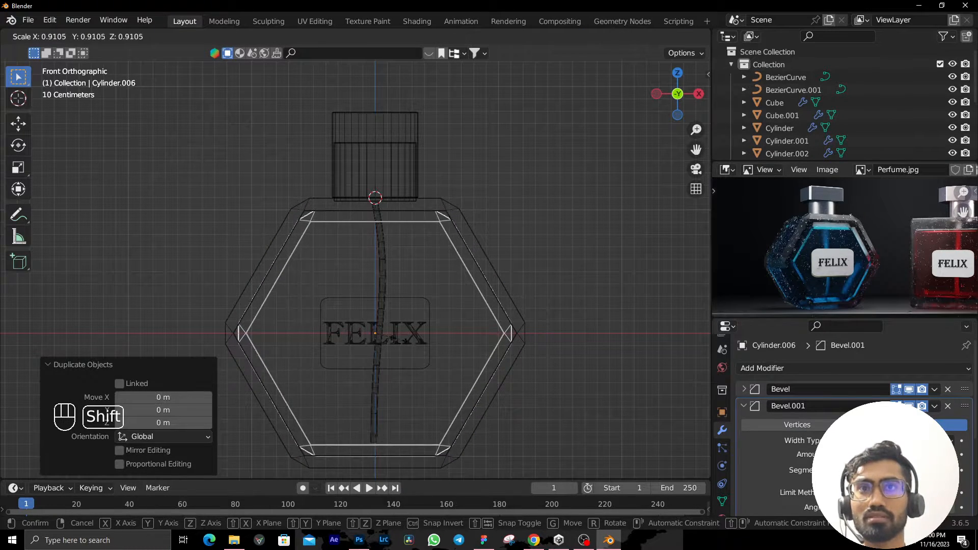
pyautogui.click(396, 355)
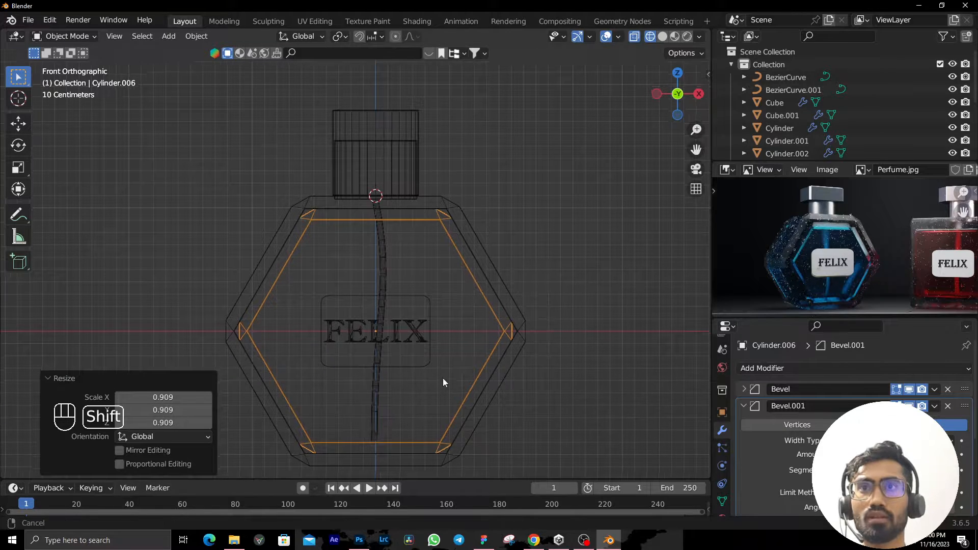
# Raise the bottom face of the inner volume about 0.124 m along Z in Edit Mode.
pyautogui.keyDown('shift'); pyautogui.moveTo(442, 378); pyautogui.dragTo(447, 347, button='middle'); pyautogui.keyUp('shift')
pyautogui.press('Tab')
pyautogui.moveTo(278, 380); pyautogui.dragTo(677, 525)
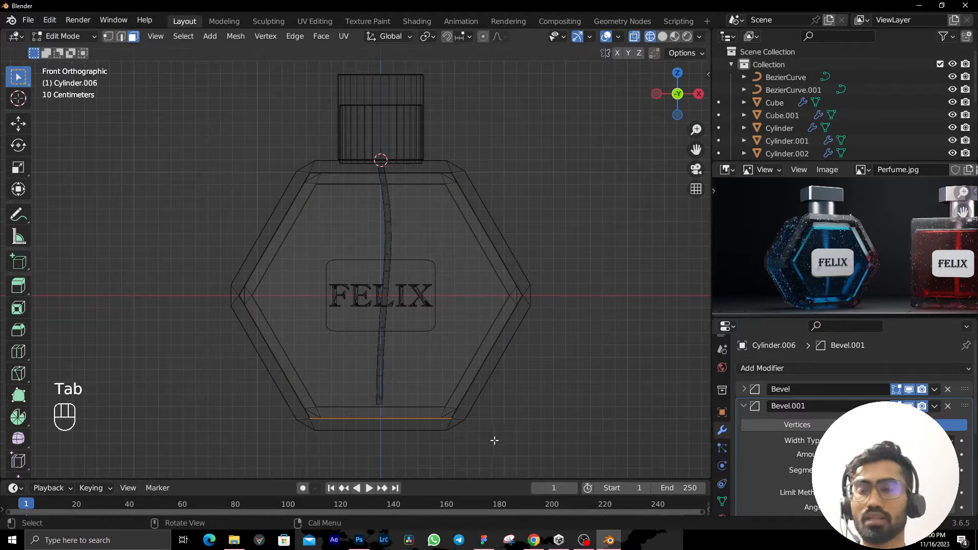
pyautogui.press('g')
pyautogui.press('z')
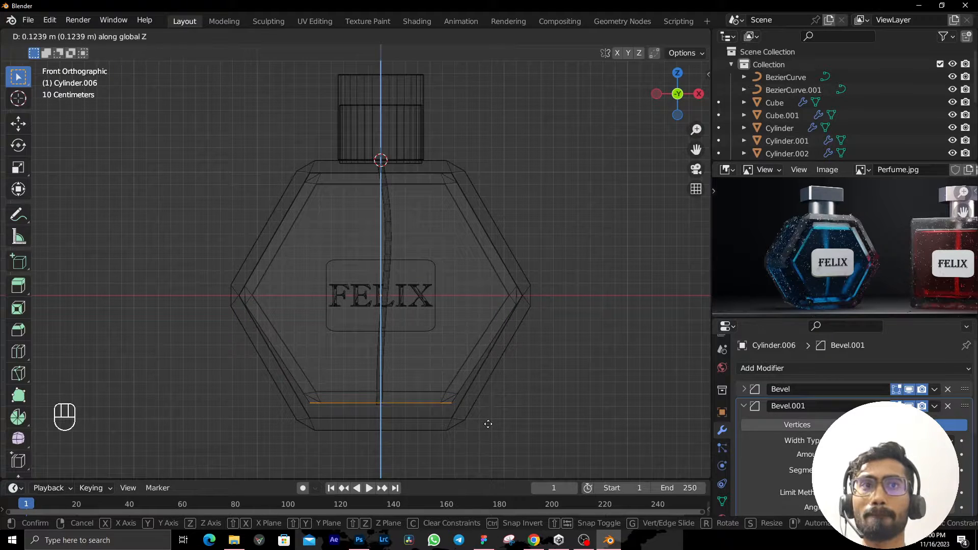
pyautogui.click(488, 424)
# Scale the inner volume's bottom face uniformly to 1.069 and return to Object Mode.
pyautogui.press('s')
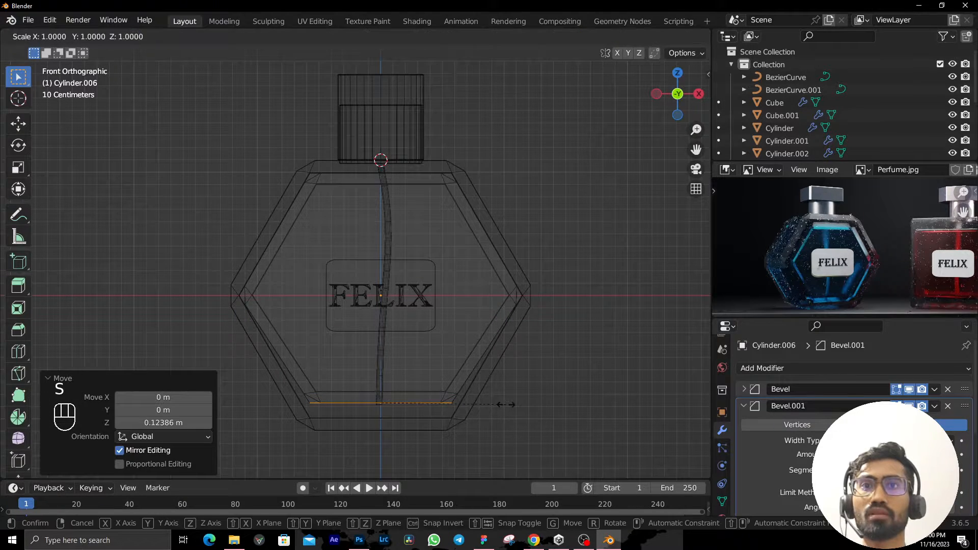
pyautogui.click(514, 405)
pyautogui.hotkey('shift', 'z')
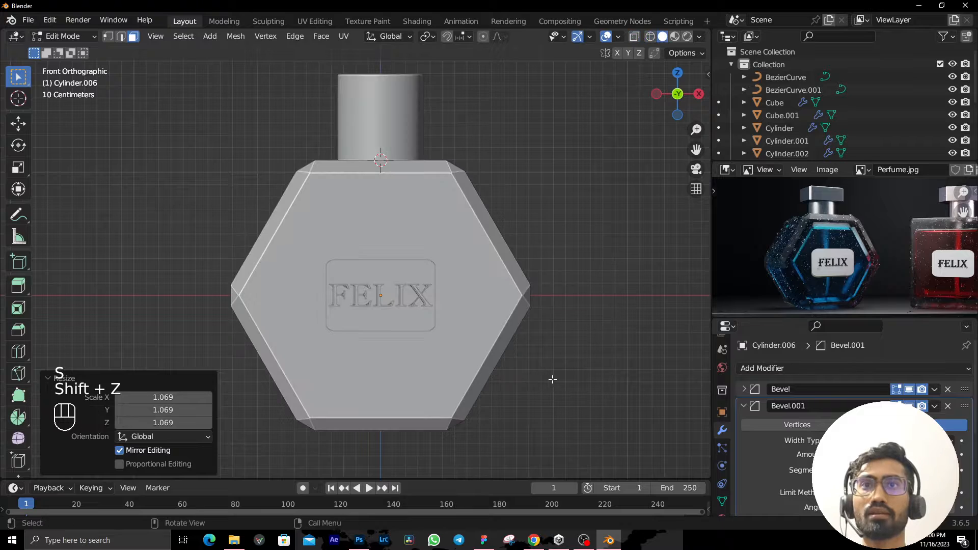
pyautogui.hotkey('shift', 'z')
pyautogui.press('Tab')
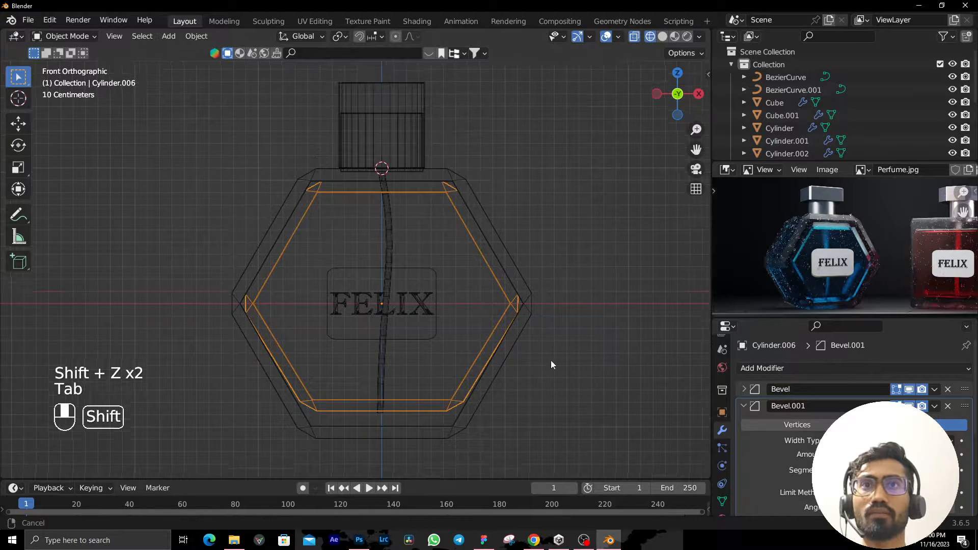
# Lower the inner neck cylinder about 0.078 m along Z so it reaches into the bottle body.
pyautogui.keyDown('shift'); pyautogui.moveTo(553, 362); pyautogui.dragTo(559, 437, button='middle'); pyautogui.keyUp('shift')
pyautogui.click(402, 238)
pyautogui.click(403, 234)
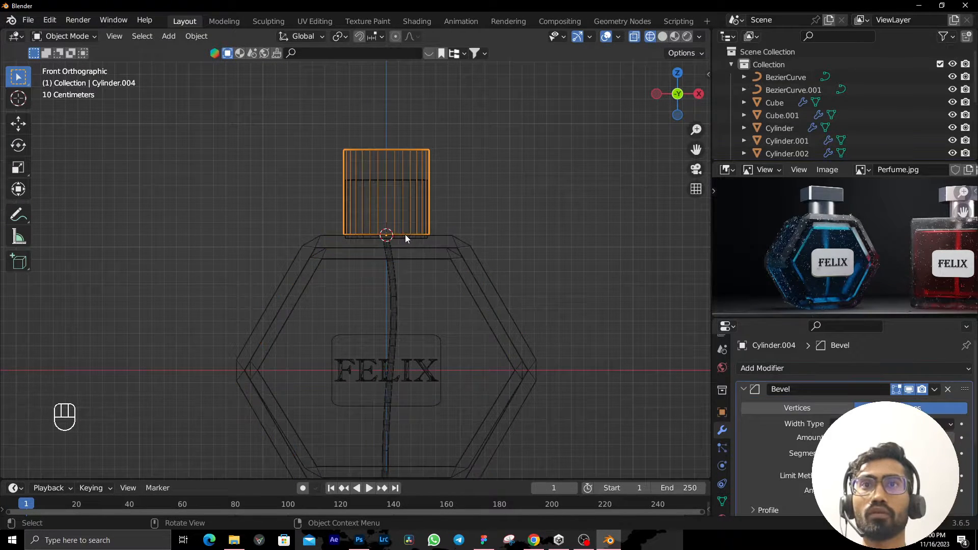
pyautogui.click(405, 235)
pyautogui.click(419, 196)
pyautogui.click(418, 189)
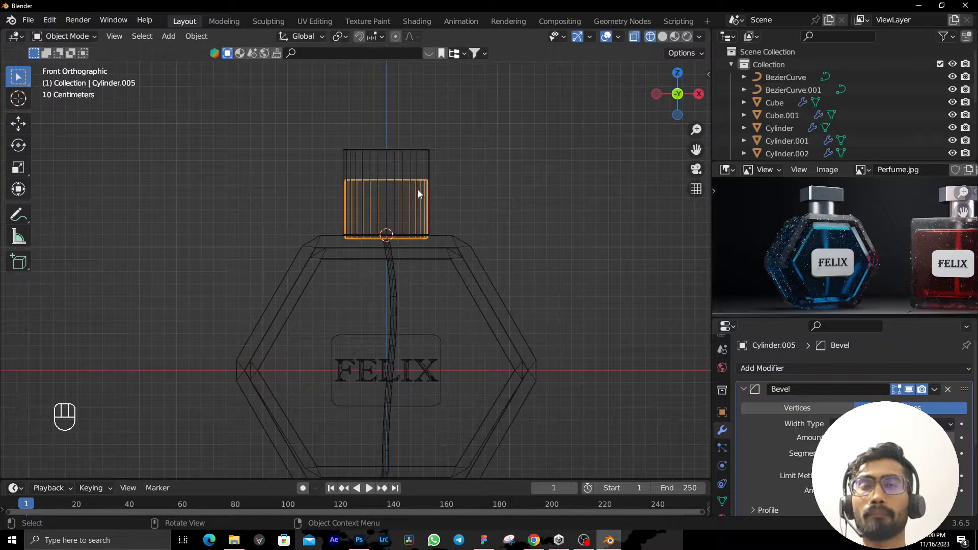
pyautogui.press('g')
pyautogui.press('z')
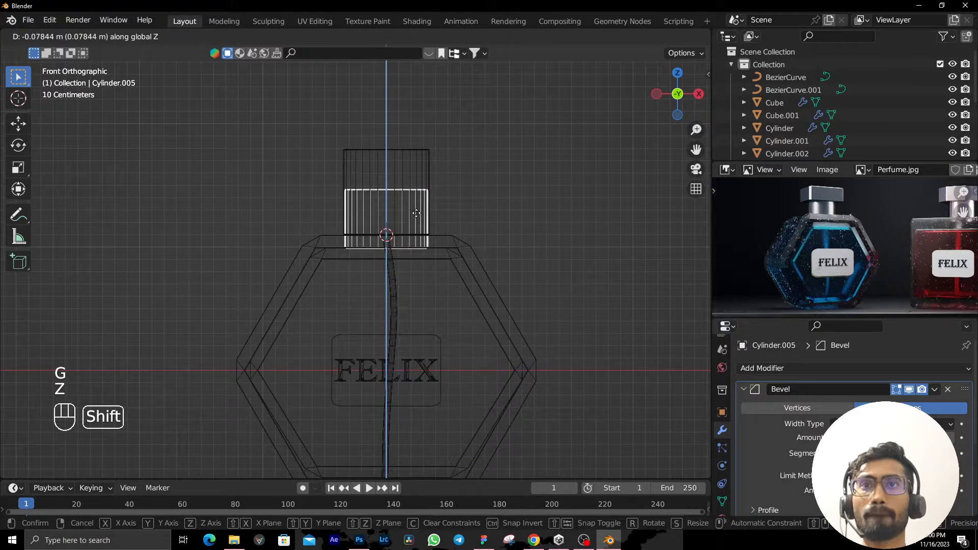
pyautogui.click(416, 213)
# Snap the 3D cursor to the top face of the hexagonal bottle's outer neck cylinder.
pyautogui.scroll(-5, 560, 220)
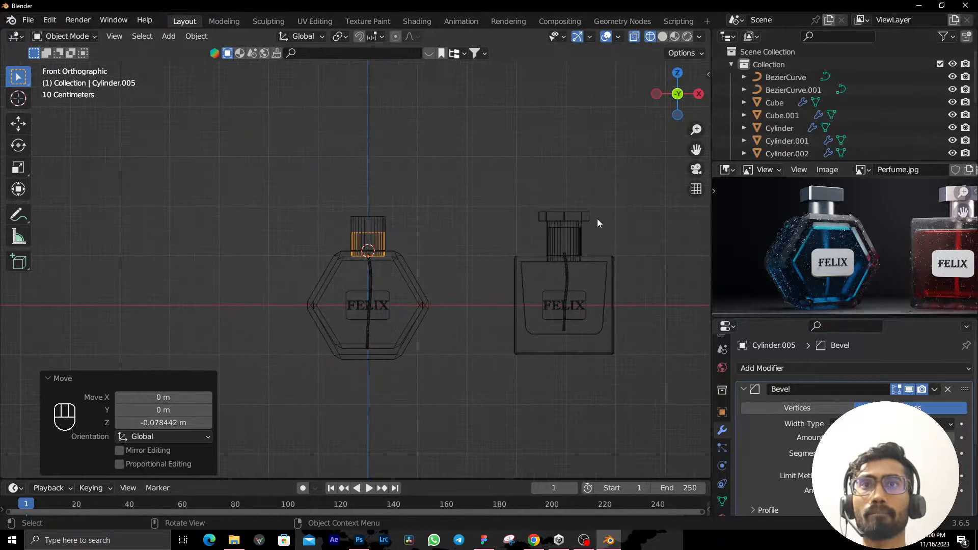
pyautogui.scroll(2, 470, 233)
pyautogui.moveTo(469, 233); pyautogui.dragTo(622, 290, button='middle')
pyautogui.hotkey('shift', 'z')
pyautogui.scroll(3, 834, 270)
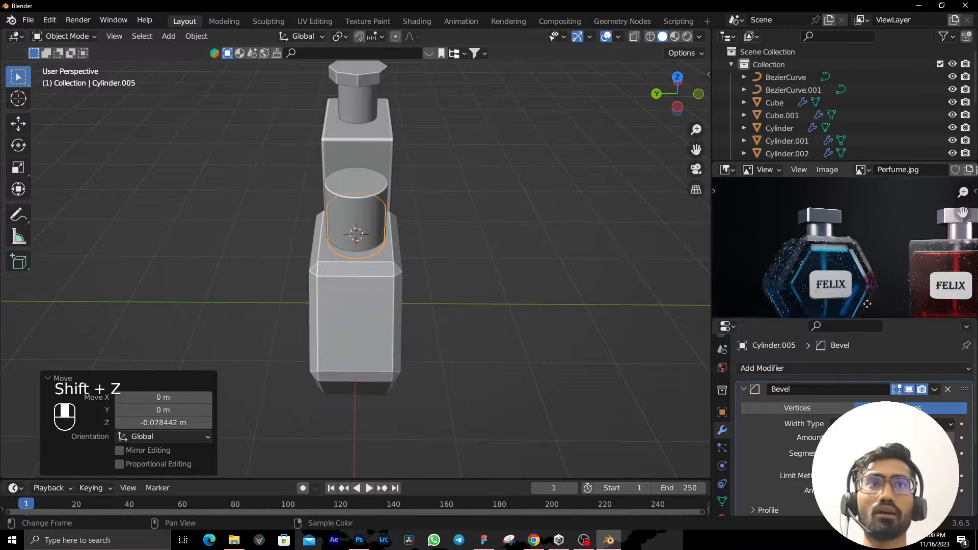
pyautogui.scroll(4, 833, 271)
pyautogui.scroll(-4, 361, 250)
pyautogui.moveTo(361, 250); pyautogui.dragTo(495, 243, button='middle')
pyautogui.scroll(4, 490, 233)
pyautogui.click(332, 207)
pyautogui.scroll(4, 332, 207)
pyautogui.press('Tab')
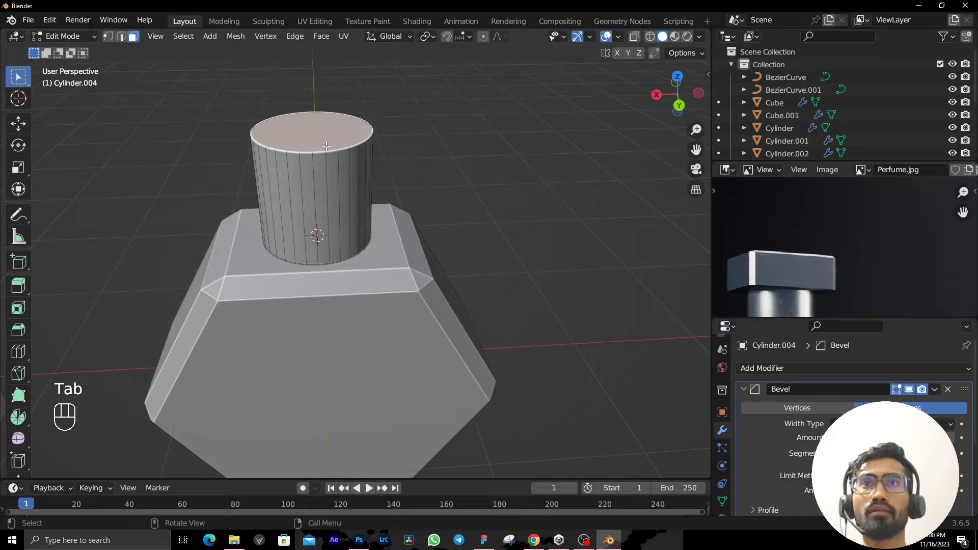
pyautogui.hotkey('shift', 's')
pyautogui.click(323, 211)
pyautogui.press('Tab')
# Add a 2 m cube at the 3D cursor on top of the neck as the cap.
pyautogui.scroll(-3, 322, 219)
pyautogui.moveTo(323, 219); pyautogui.dragTo(394, 200, button='middle')
pyautogui.hotkey('shift', 'a')
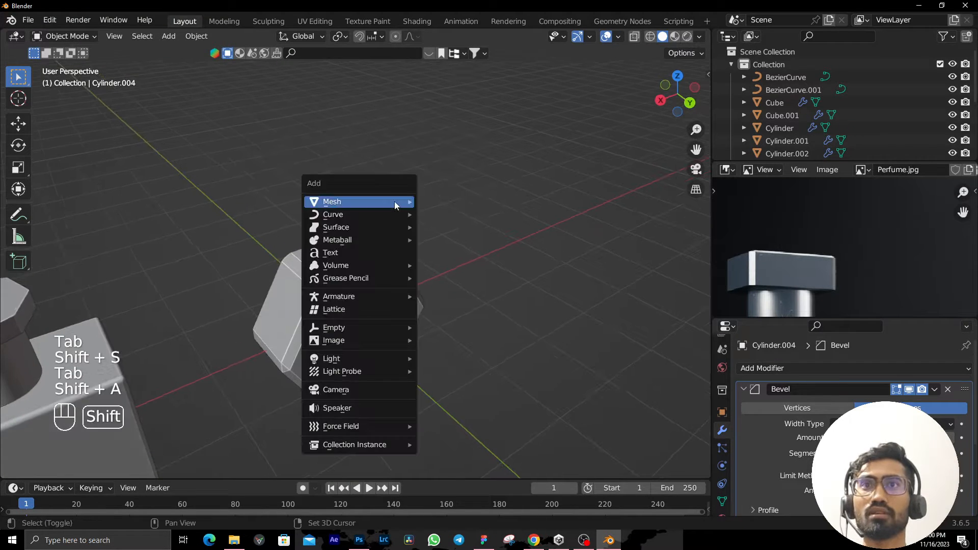
pyautogui.moveTo(395, 201)
pyautogui.click(463, 211)
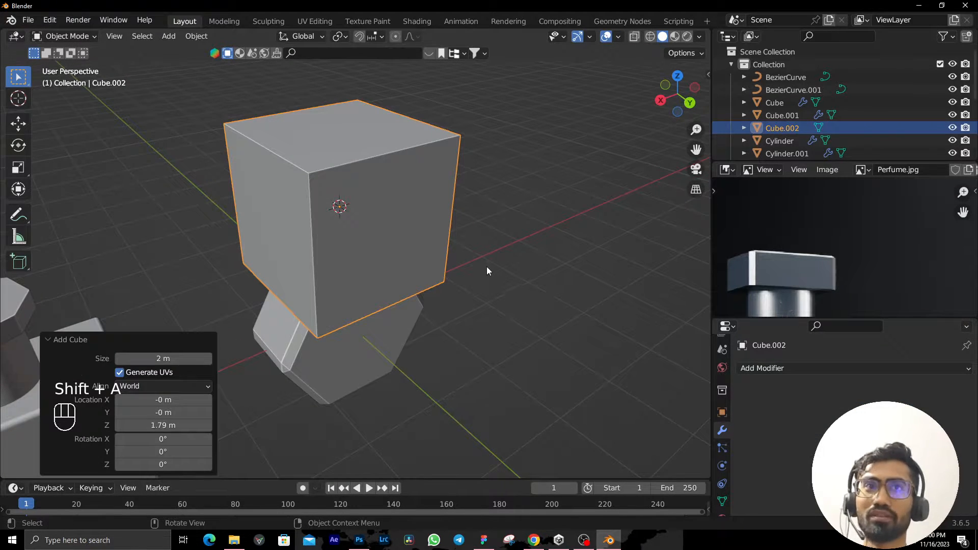
# Move the cube's geometry up 1 m along Z in Edit Mode so its origin sits at the base.
pyautogui.press('Tab')
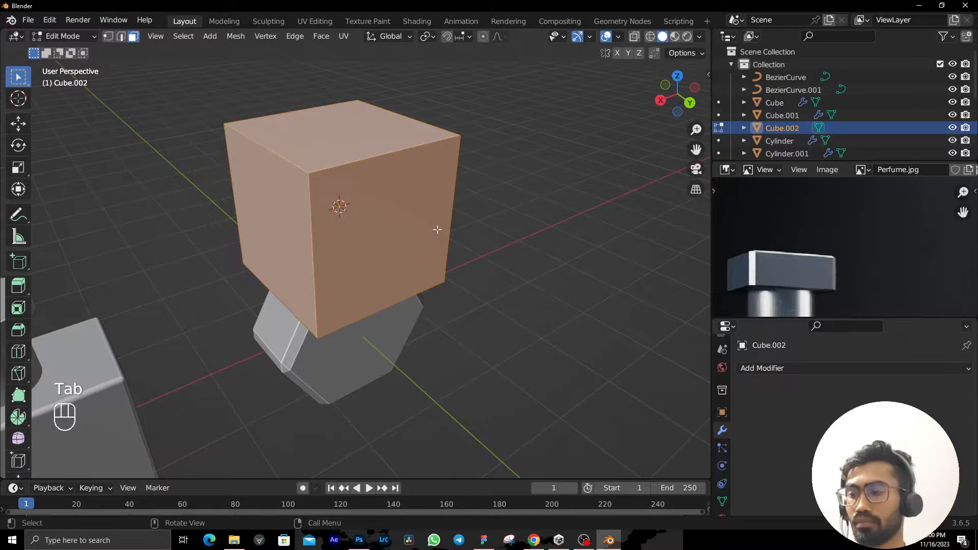
pyautogui.press('g')
pyautogui.press('z')
pyautogui.press('KP_1')
pyautogui.press('KP_Enter')
pyautogui.press('Tab')
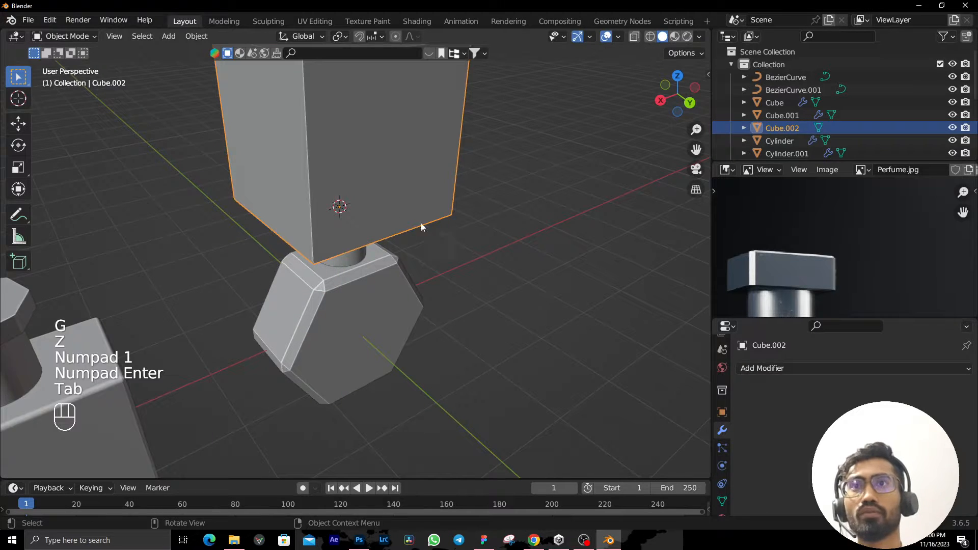
# Scale the cap cube uniformly to about 0.314 and show it in front view.
pyautogui.moveTo(420, 222); pyautogui.dragTo(369, 108, button='middle')
pyautogui.moveTo(364, 219); pyautogui.dragTo(553, 239, button='middle')
pyautogui.scroll(-5, 554, 239)
pyautogui.press('s')
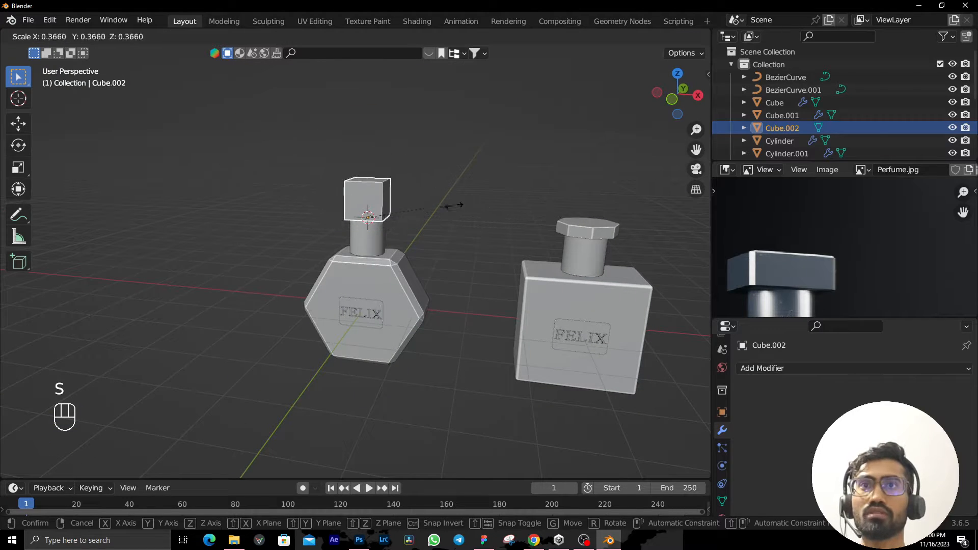
pyautogui.click(442, 204)
pyautogui.press('KP_1')
pyautogui.scroll(5, 441, 203)
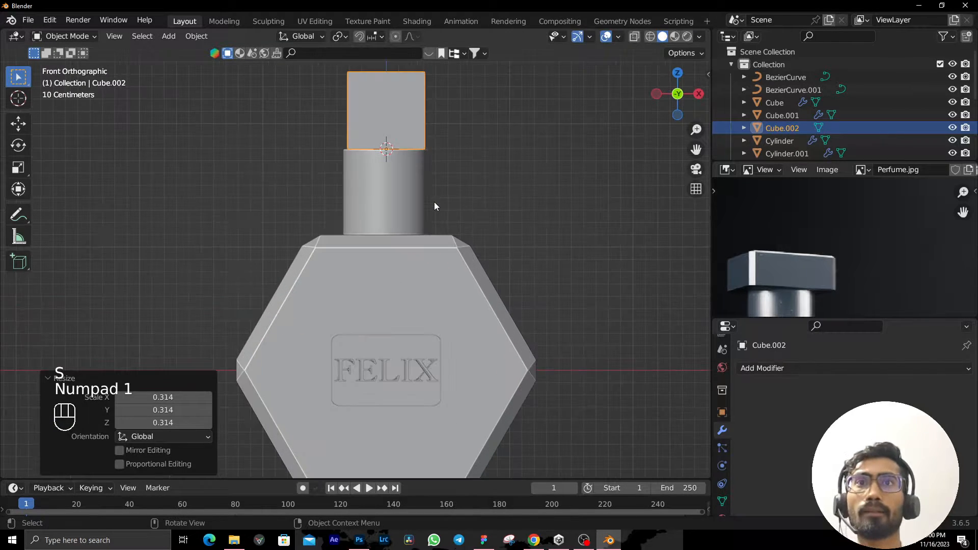
# Scale the cap cube to 1.697 along X and about 0.64 along Z to form a flat block.
pyautogui.keyDown('shift'); pyautogui.moveTo(465, 153); pyautogui.dragTo(392, 252, button='middle'); pyautogui.keyUp('shift')
pyautogui.press('s')
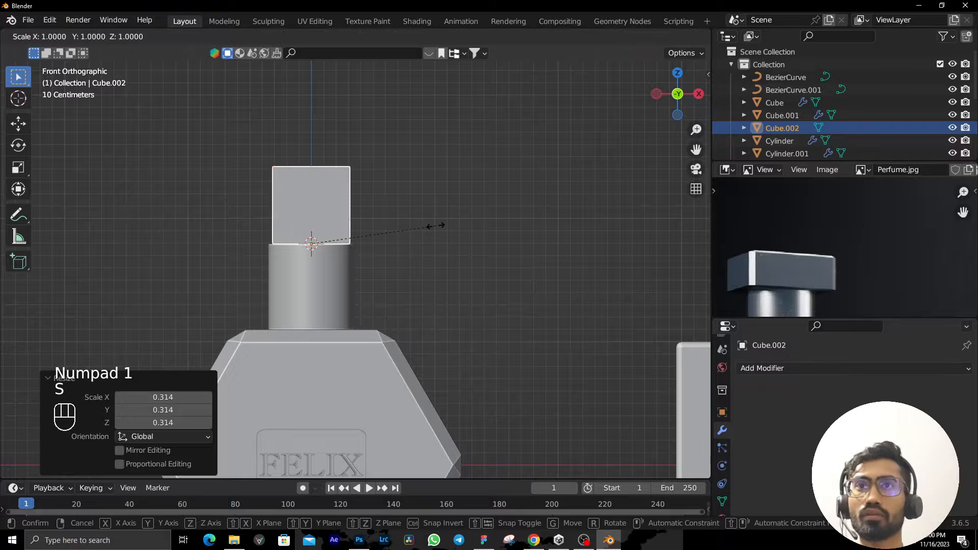
pyautogui.press('x')
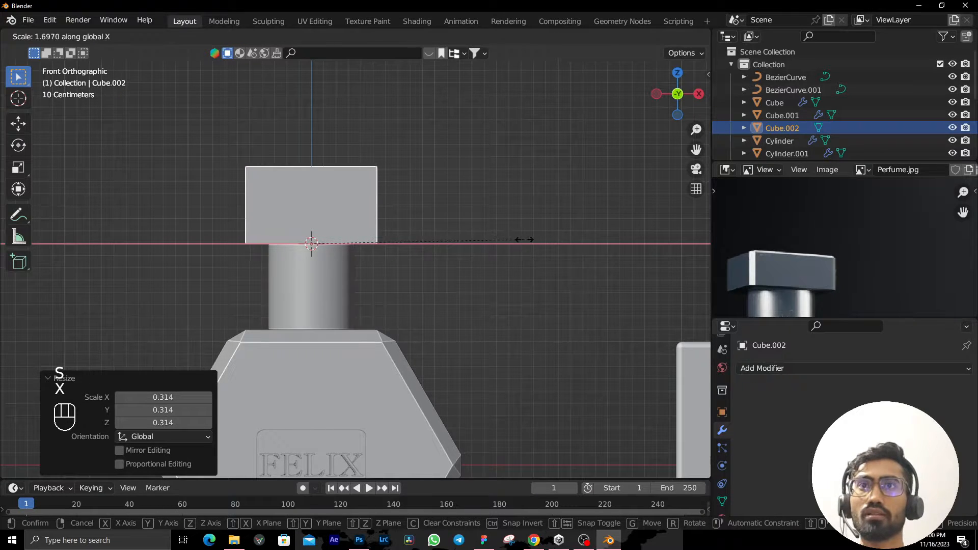
pyautogui.click(528, 240)
pyautogui.press('s')
pyautogui.press('z')
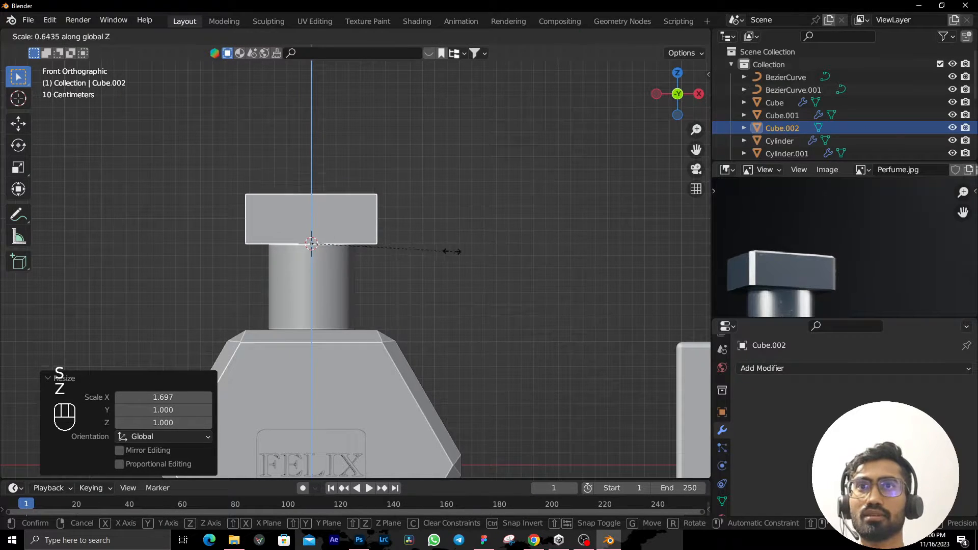
pyautogui.click(447, 256)
# Select both neck cylinders and the cap block together and scale them to 0.752 in X and Y only.
pyautogui.click(322, 268)
pyautogui.hotkey('shift', 'z')
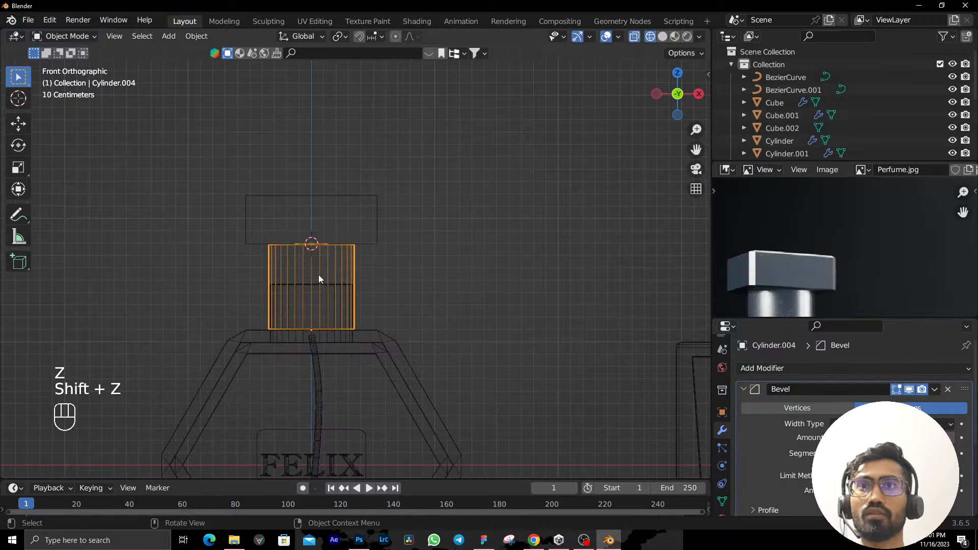
pyautogui.keyDown('shift'); pyautogui.click(289, 213); pyautogui.keyUp('shift')
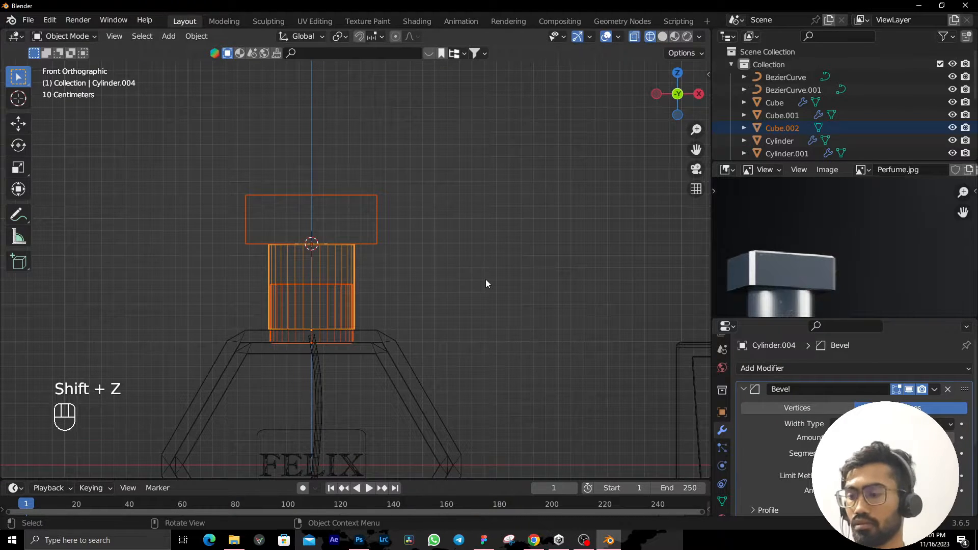
pyautogui.press('s')
pyautogui.hotkey('shift', 'z')
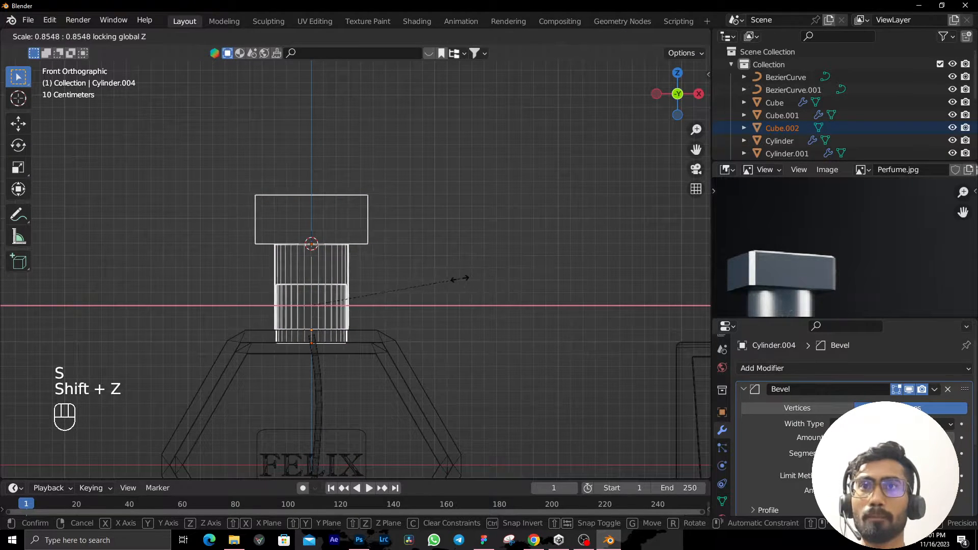
pyautogui.click(443, 277)
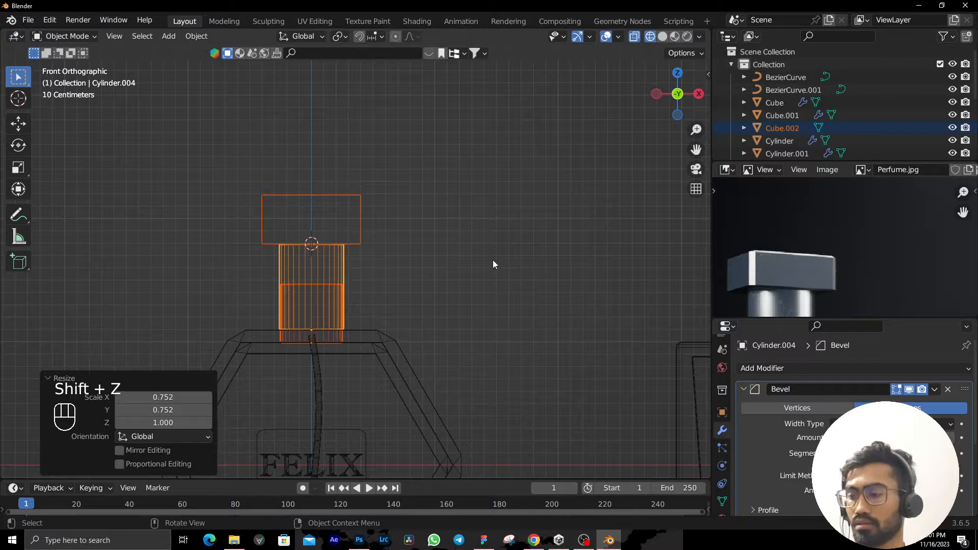
# Scale the neck and cap group to 0.845 along Z and lower it onto the bottle body.
pyautogui.press('s')
pyautogui.press('z')
pyautogui.click(466, 270)
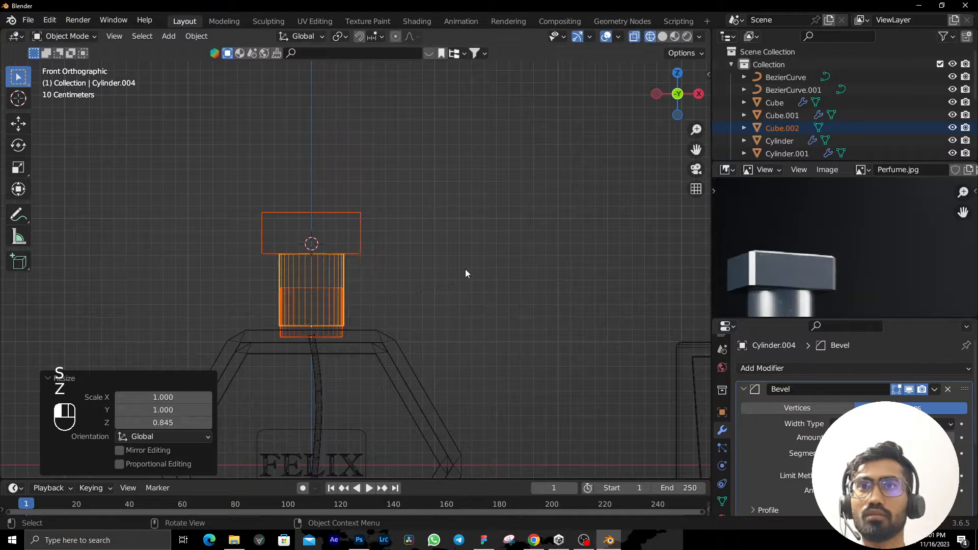
pyautogui.press('g')
pyautogui.press('z')
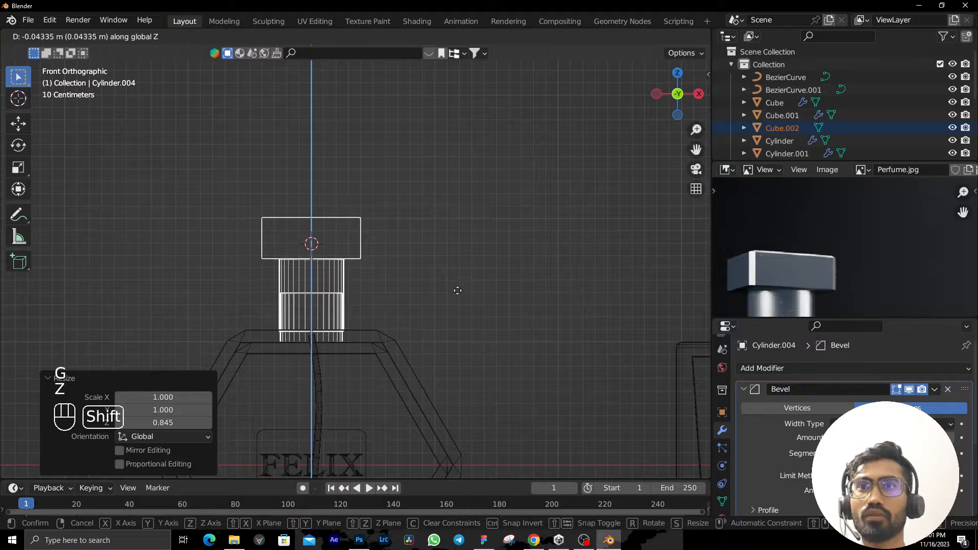
pyautogui.click(459, 308)
# Raise the outer neck cylinder about 0.0289 m along Z so its base meets the body's top surface.
pyautogui.click(335, 282)
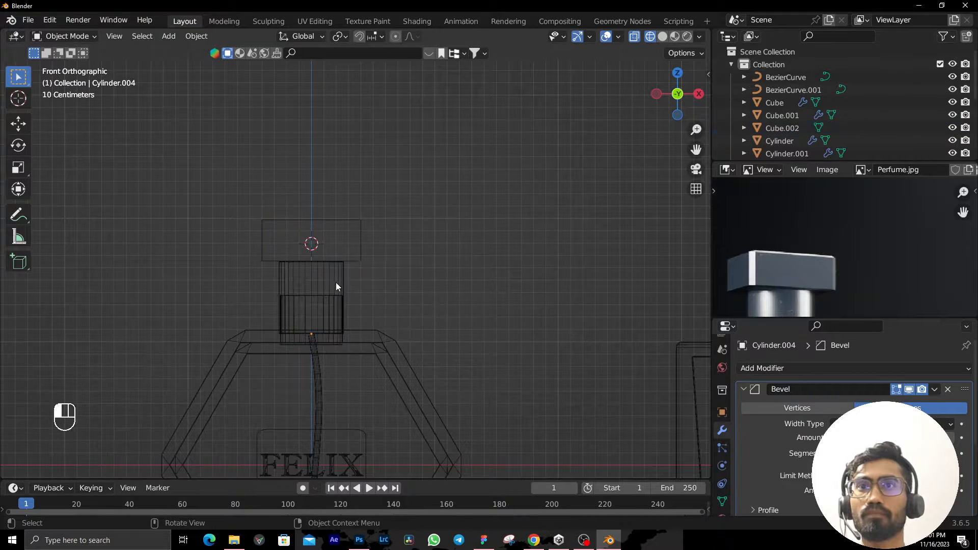
pyautogui.click(335, 282)
pyautogui.press('g')
pyautogui.press('z')
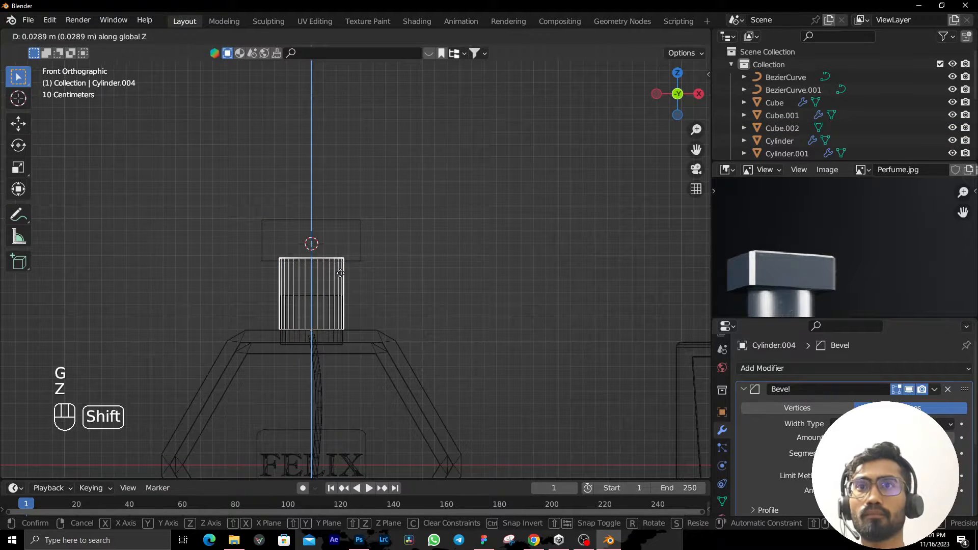
pyautogui.click(340, 274)
# Shorten the outer neck cylinder along Z so its top no longer overlaps the cap block.
pyautogui.scroll(3, 377, 277)
pyautogui.keyDown('shift'); pyautogui.moveTo(377, 277); pyautogui.dragTo(490, 260, button='middle'); pyautogui.keyUp('shift')
pyautogui.scroll(2, 454, 286)
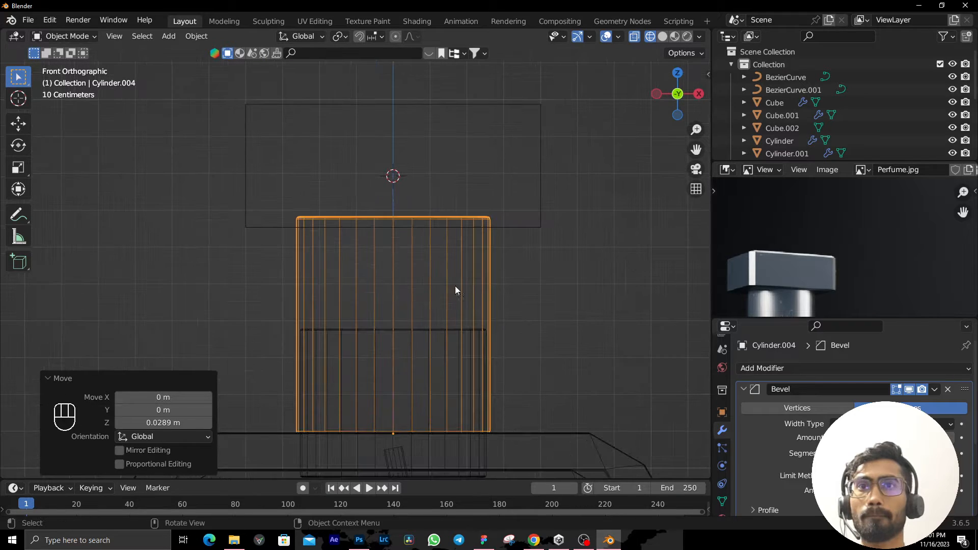
pyautogui.press('s')
pyautogui.press('z')
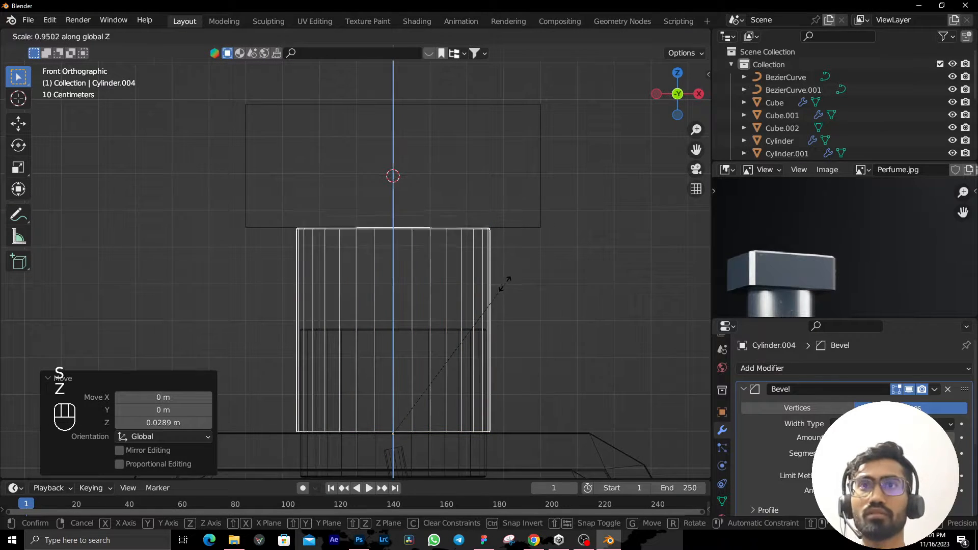
pyautogui.click(498, 285)
# Lower the cap block about 0.031 m along Z so it rests on the outer neck cylinder.
pyautogui.click(490, 225)
pyautogui.click(495, 225)
pyautogui.press('g')
pyautogui.press('z')
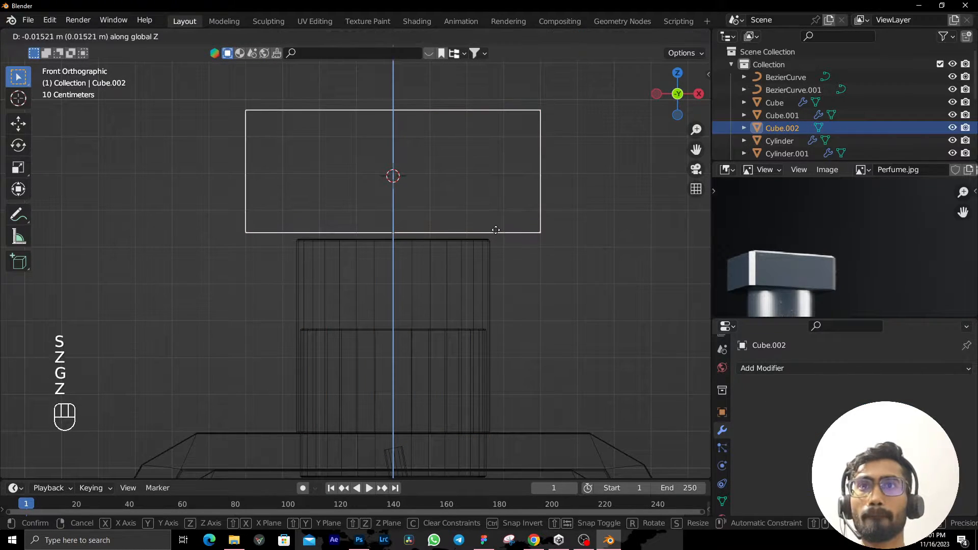
pyautogui.click(492, 249)
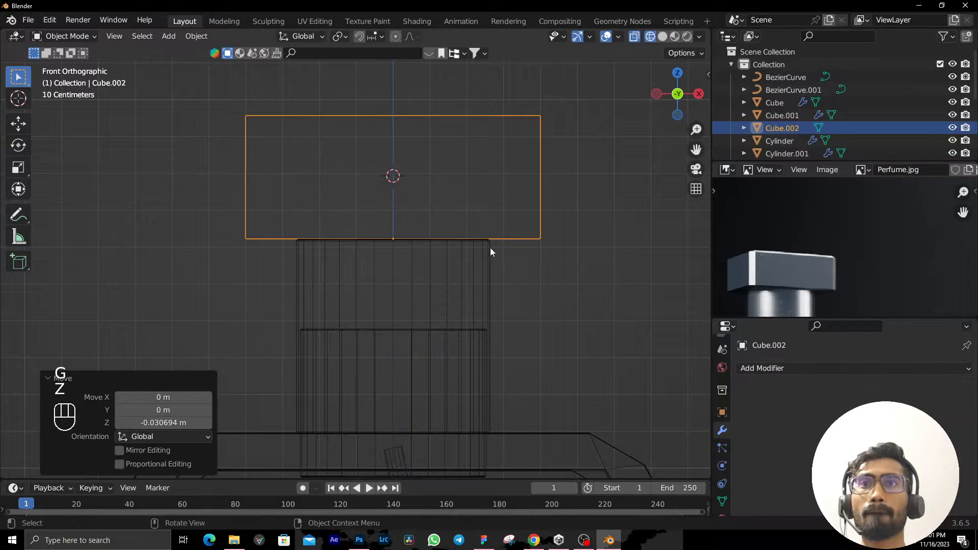
# Scale the cap block down along Y to a narrower depth, deselect it and check it in solid view.
pyautogui.hotkey('shift', 'z')
pyautogui.moveTo(442, 239)
pyautogui.mouseDown(button='middle')
pyautogui.moveTo(604, 230)
pyautogui.moveTo(612, 264)
pyautogui.mouseUp(button='middle')
pyautogui.press('s')
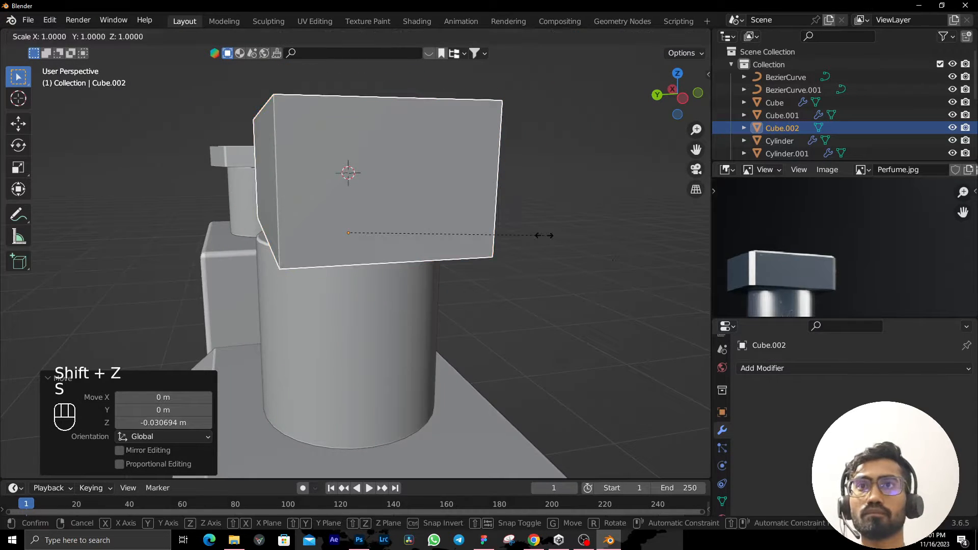
pyautogui.press('x')
pyautogui.press('y')
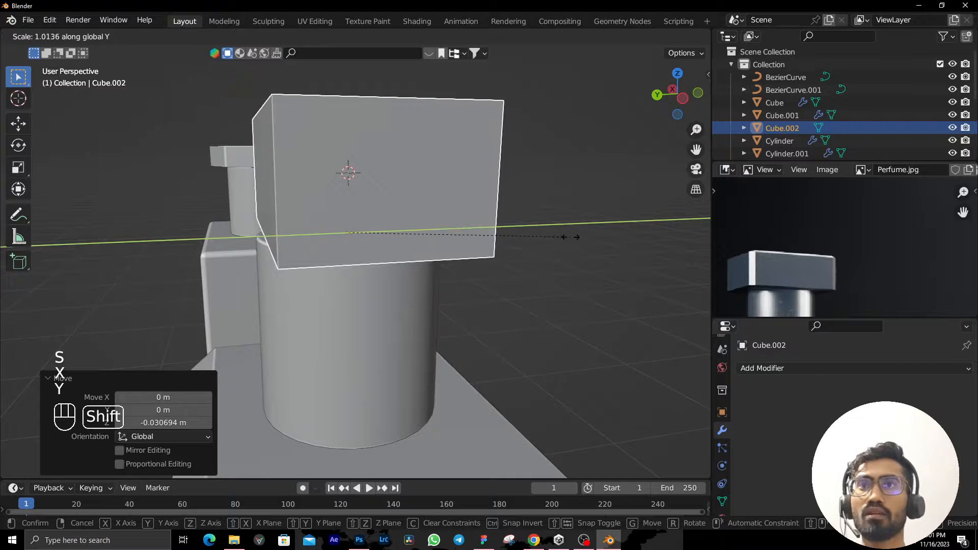
pyautogui.click(190, 261)
pyautogui.moveTo(190, 261); pyautogui.dragTo(318, 204, button='middle')
pyautogui.click(433, 158)
pyautogui.moveTo(432, 158); pyautogui.dragTo(416, 204, button='middle')
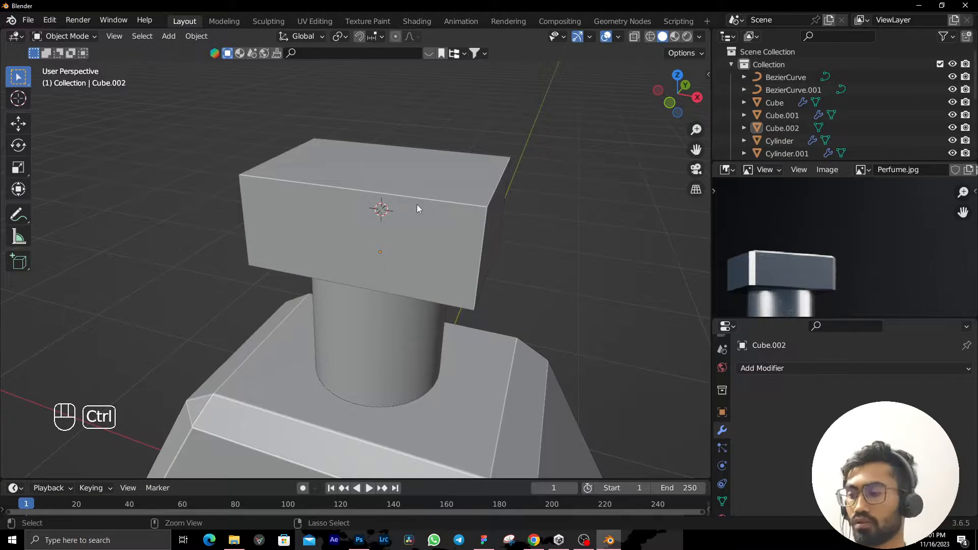
# Apply the cap block's scale and add a Bevel modifier to it.
pyautogui.hotkey('ctrl', 'a')
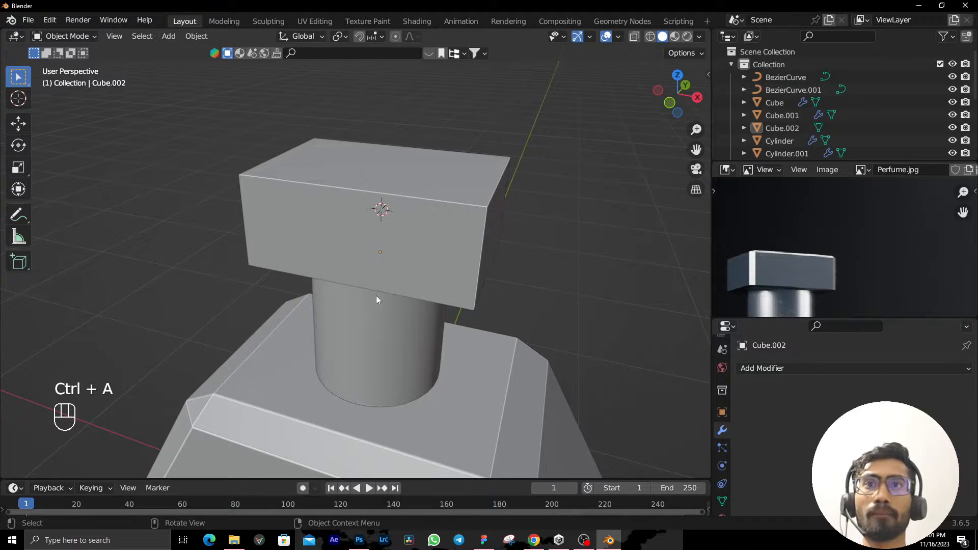
pyautogui.click(839, 370)
pyautogui.click(700, 120)
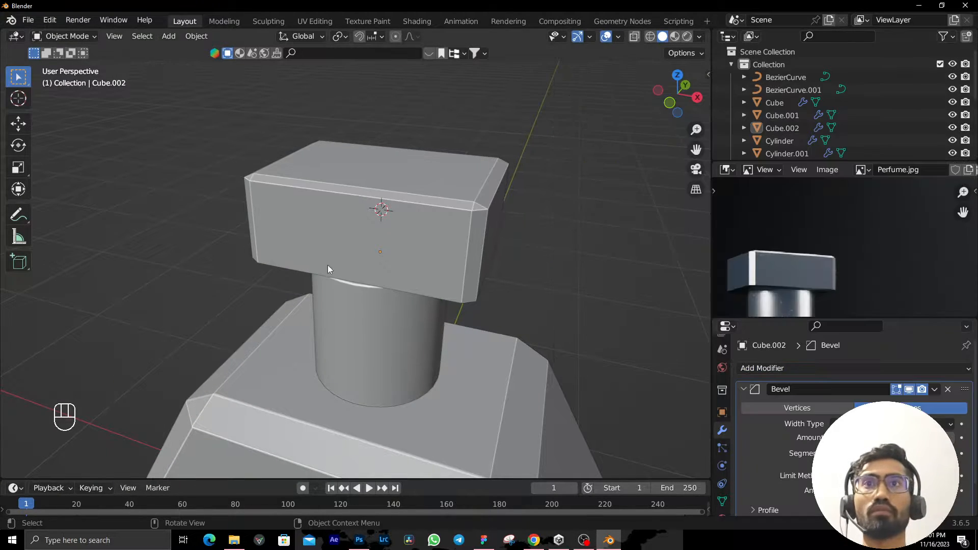
pyautogui.moveTo(330, 271); pyautogui.dragTo(338, 248, button='middle')
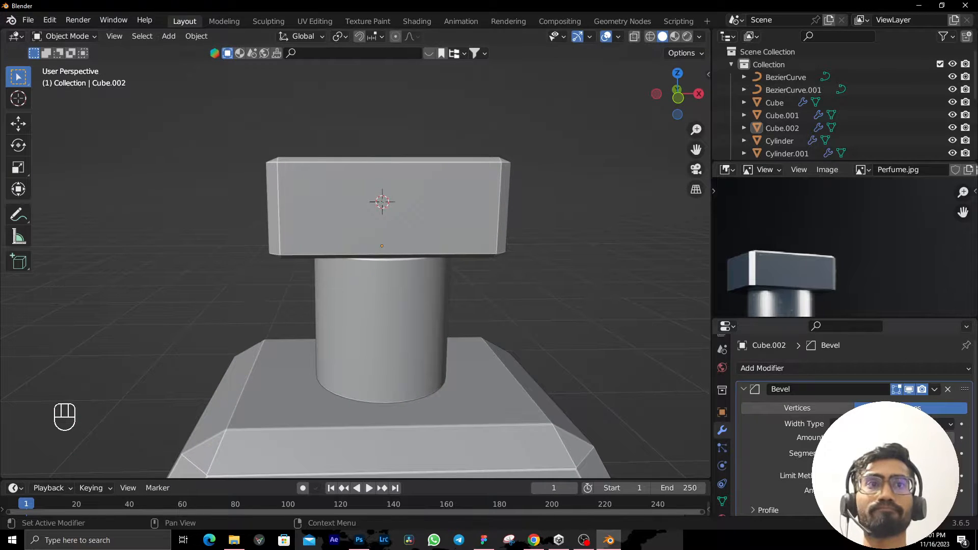
# Set the cap block's bevel to 3 segments with an amount of 0.075 m.
pyautogui.click(950, 454)
pyautogui.click(951, 453)
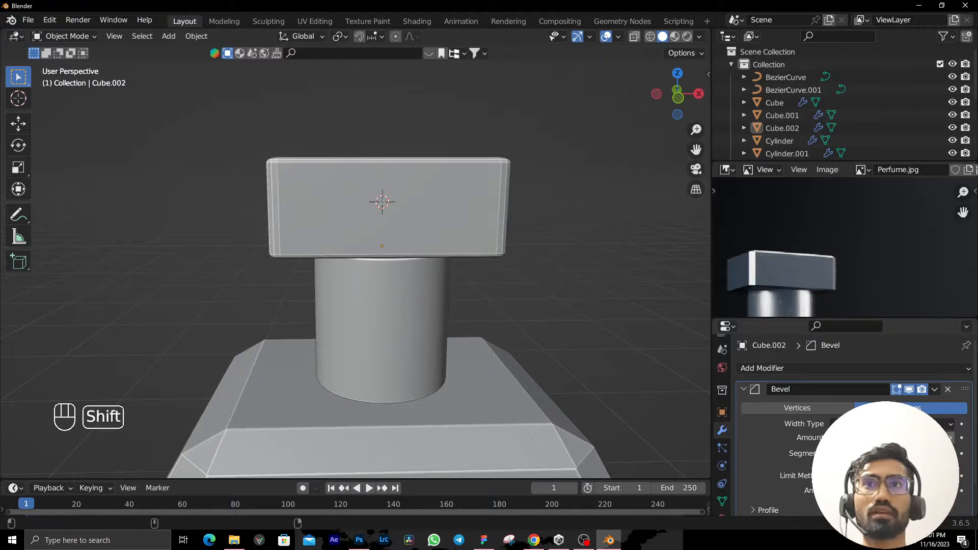
pyautogui.keyDown('shift'); pyautogui.moveTo(897, 437); pyautogui.dragTo(866, 438); pyautogui.keyUp('shift')
# Shade the cap block smooth with Auto Smooth and enable Harden Normals in its Bevel modifier's shading options.
pyautogui.rightClick(474, 179)
pyautogui.click(463, 176)
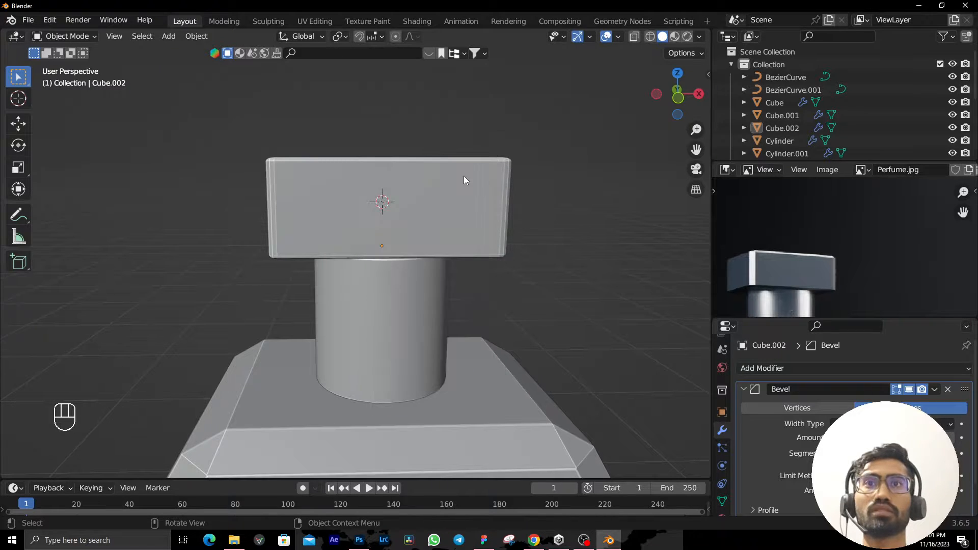
pyautogui.scroll(-2, 812, 434)
pyautogui.click(796, 505)
pyautogui.scroll(-1, 796, 500)
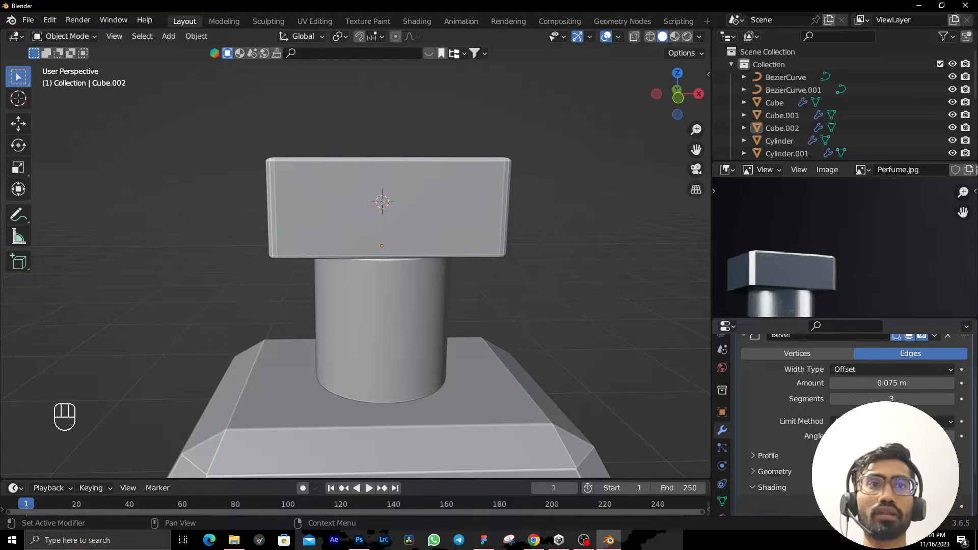
pyautogui.scroll(-4, 534, 270)
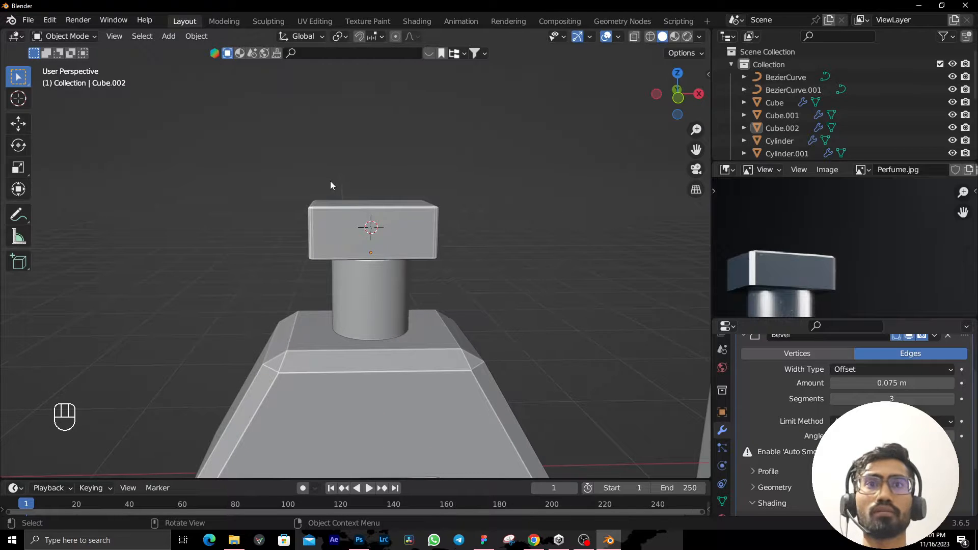
pyautogui.rightClick(429, 246)
pyautogui.click(429, 247)
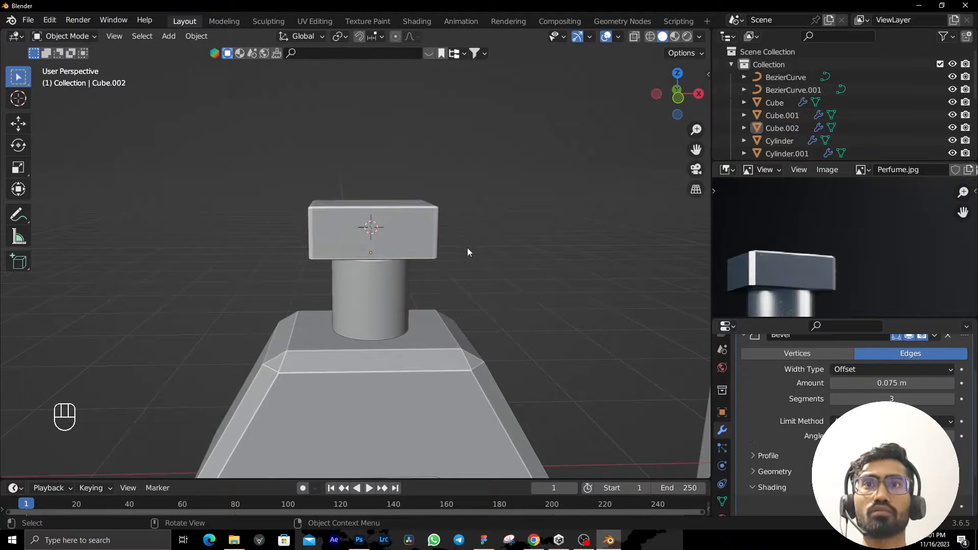
# Inspect the finished cap and both bottles from several angles, briefly in wireframe and back in solid view.
pyautogui.scroll(4, 466, 247)
pyautogui.moveTo(467, 248)
pyautogui.mouseDown(button='middle')
pyautogui.moveTo(586, 271)
pyautogui.moveTo(567, 224)
pyautogui.mouseUp(button='middle')
pyautogui.scroll(-6, 567, 228)
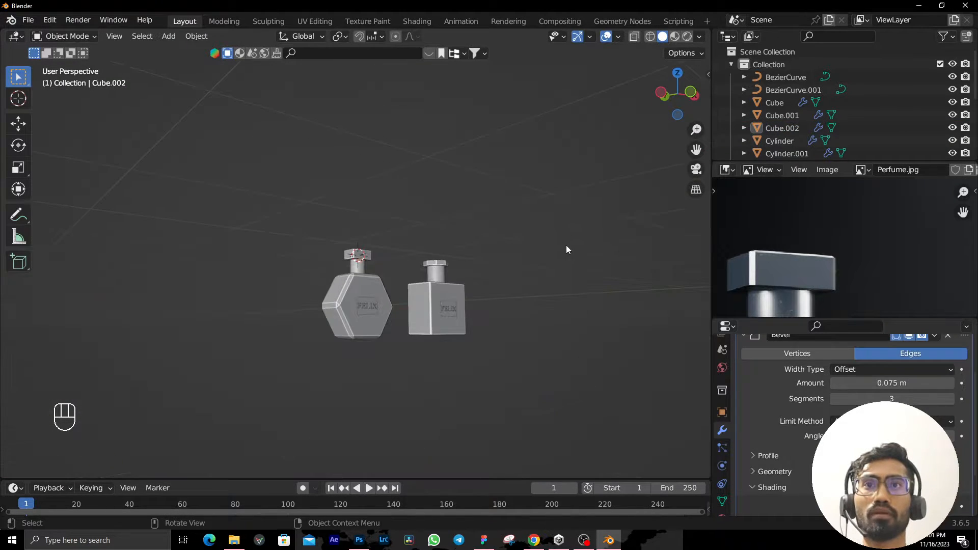
pyautogui.hotkey('shift', 'z')
pyautogui.hotkey('shift', 'z')
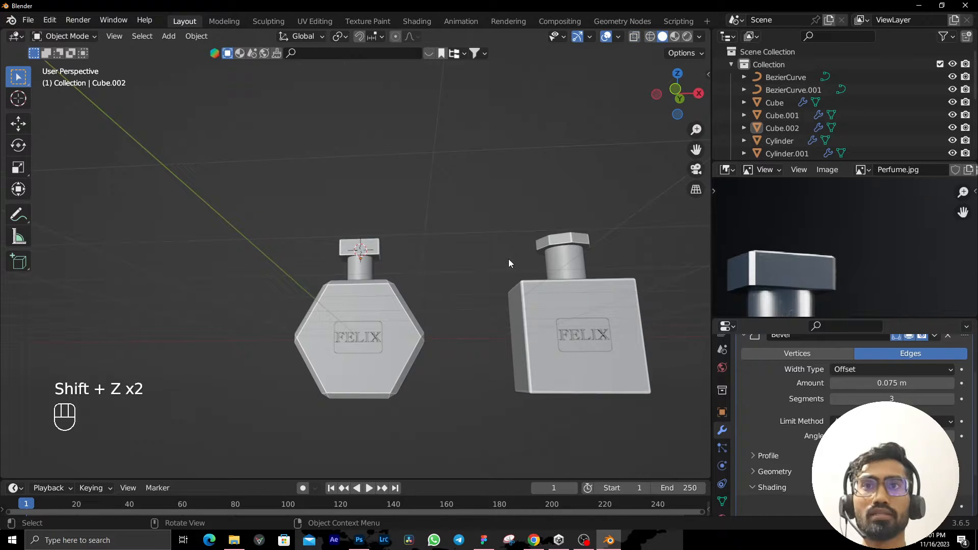
pyautogui.click(584, 540)
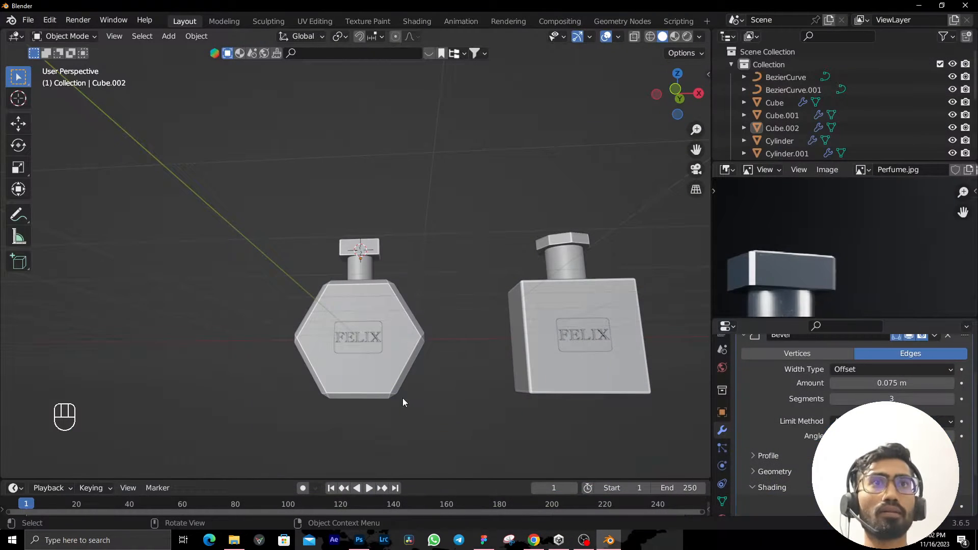
# Compare both bottle models from the front with the reference image, including a close-up of the hexagonal bottle's FELIX label.
pyautogui.moveTo(403, 398); pyautogui.dragTo(577, 357, button='middle')
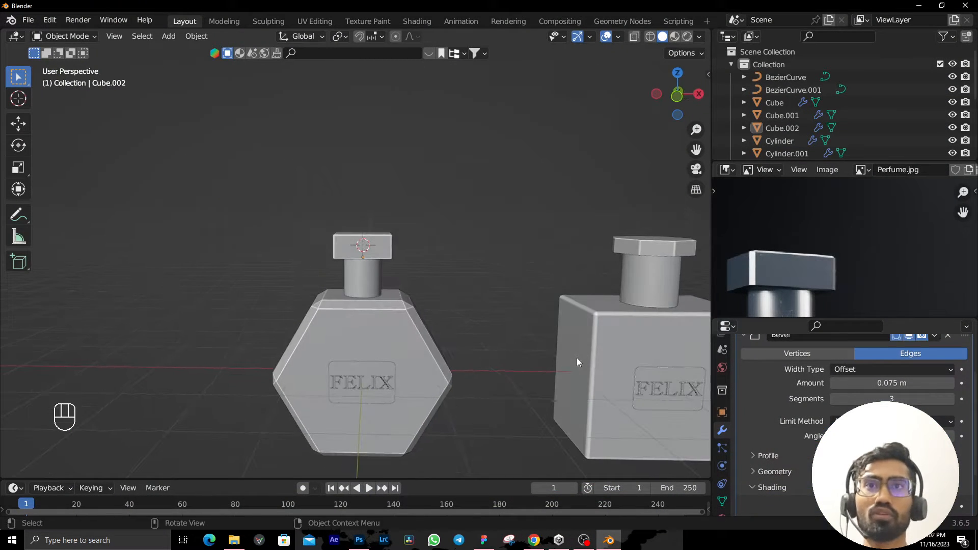
pyautogui.scroll(-4, 578, 357)
pyautogui.scroll(-4, 889, 274)
pyautogui.scroll(3, 842, 252)
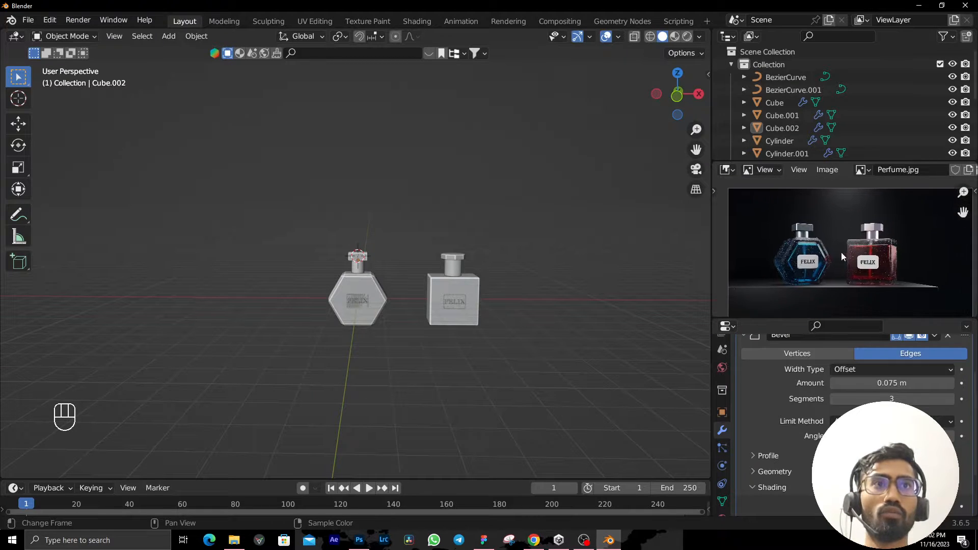
pyautogui.scroll(1, 846, 284)
pyautogui.moveTo(847, 281); pyautogui.dragTo(934, 240, button='middle')
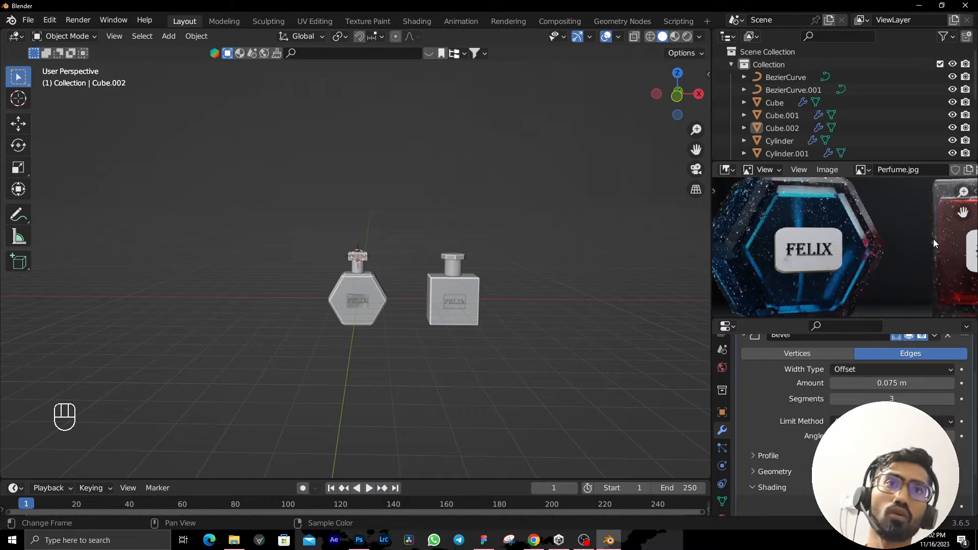
pyautogui.scroll(3, 241, 380)
pyautogui.moveTo(241, 380); pyautogui.dragTo(303, 359, button='middle')
pyautogui.scroll(-3, 399, 351)
pyautogui.moveTo(402, 352); pyautogui.dragTo(335, 368, button='middle')
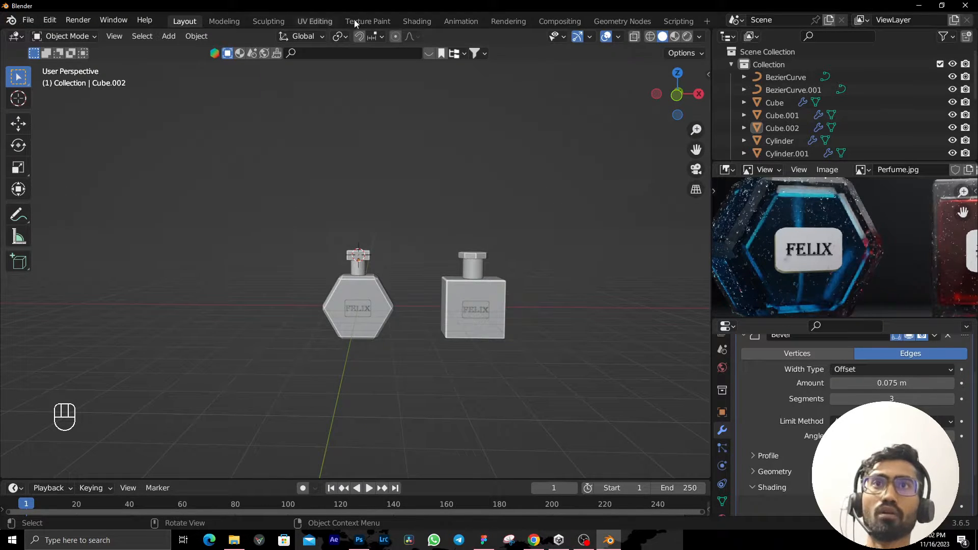
pyautogui.scroll(2, 274, 308)
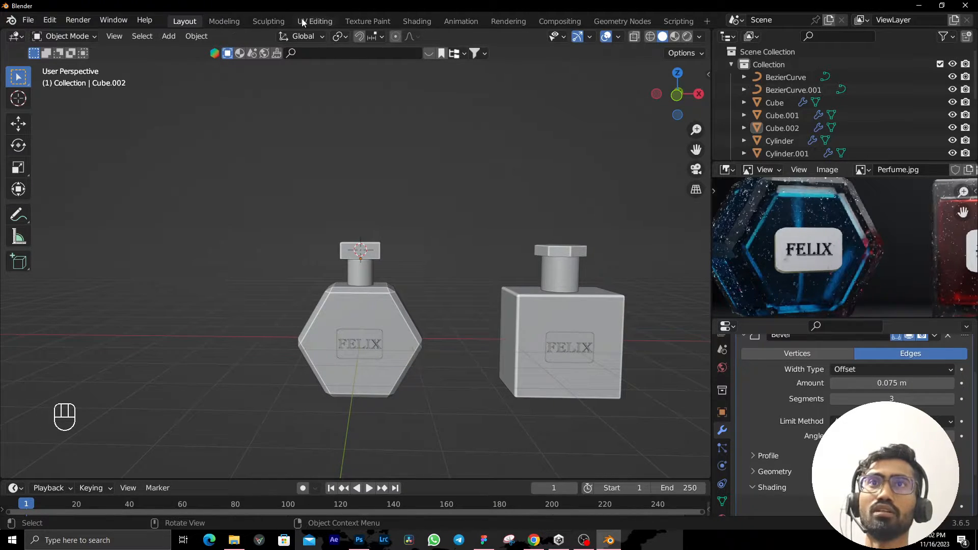
# Switch to the Shading workspace and enlarge the 3D viewport so both perfume bottles are framed.
pyautogui.click(416, 21)
pyautogui.moveTo(368, 234); pyautogui.dragTo(488, 213, button='middle')
pyautogui.scroll(5, 524, 178)
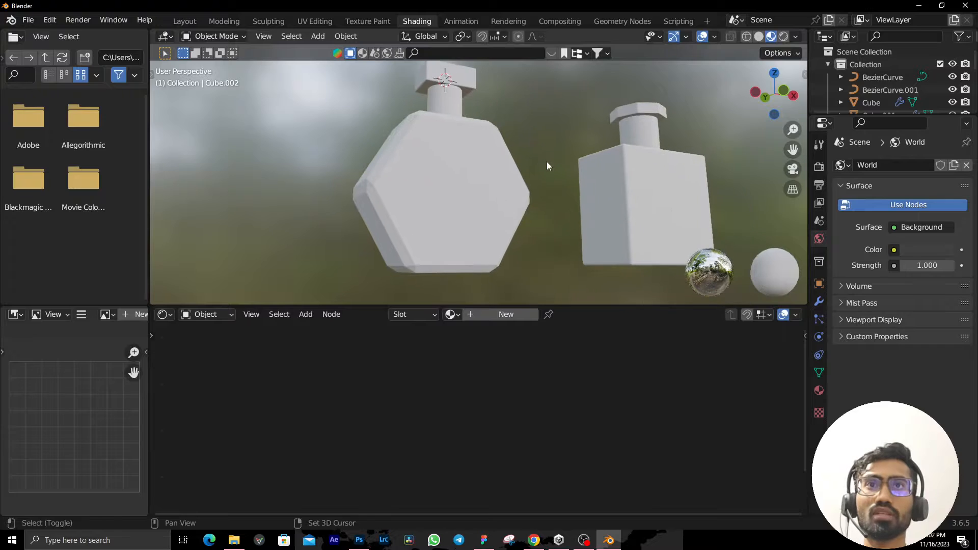
pyautogui.moveTo(620, 306); pyautogui.dragTo(617, 359)
pyautogui.scroll(-2, 597, 241)
pyautogui.moveTo(597, 241); pyautogui.dragTo(635, 215, button='middle')
pyautogui.scroll(3, 586, 257)
pyautogui.scroll(-8, 633, 210)
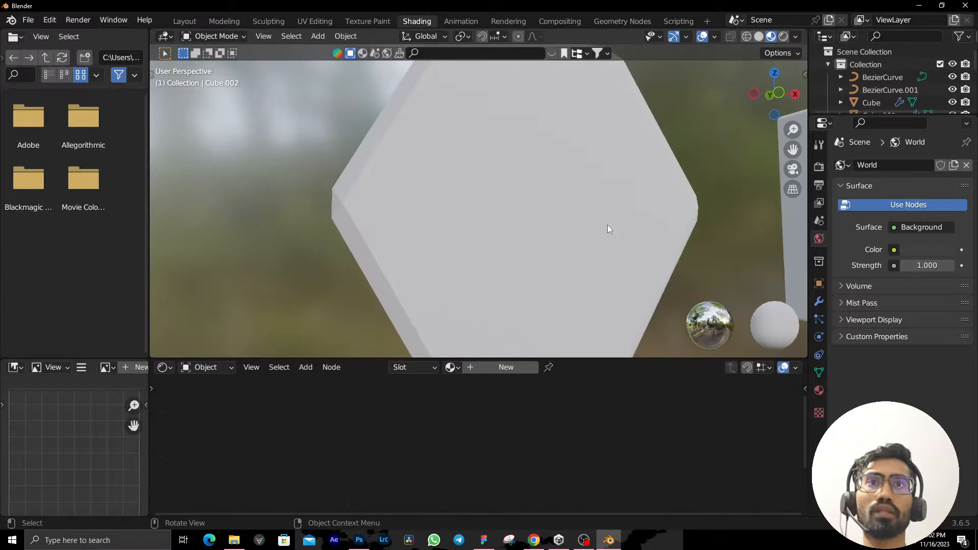
# Set the render engine to Cycles with GPU Compute as the device.
pyautogui.click(819, 167)
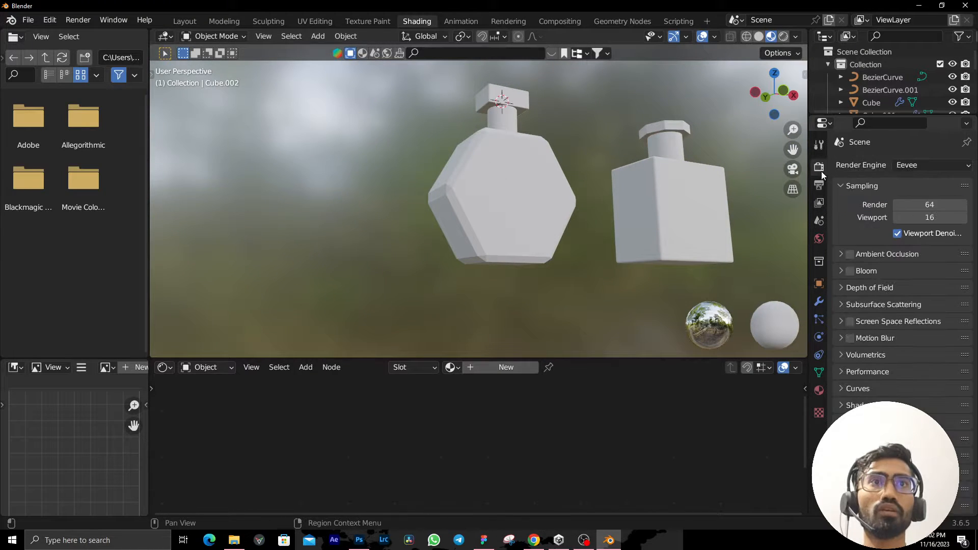
pyautogui.click(926, 166)
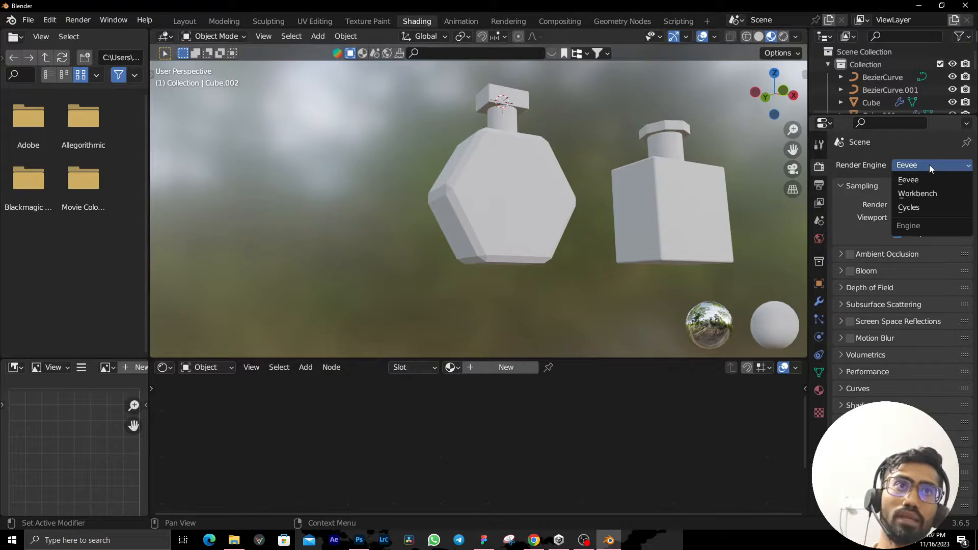
pyautogui.click(917, 207)
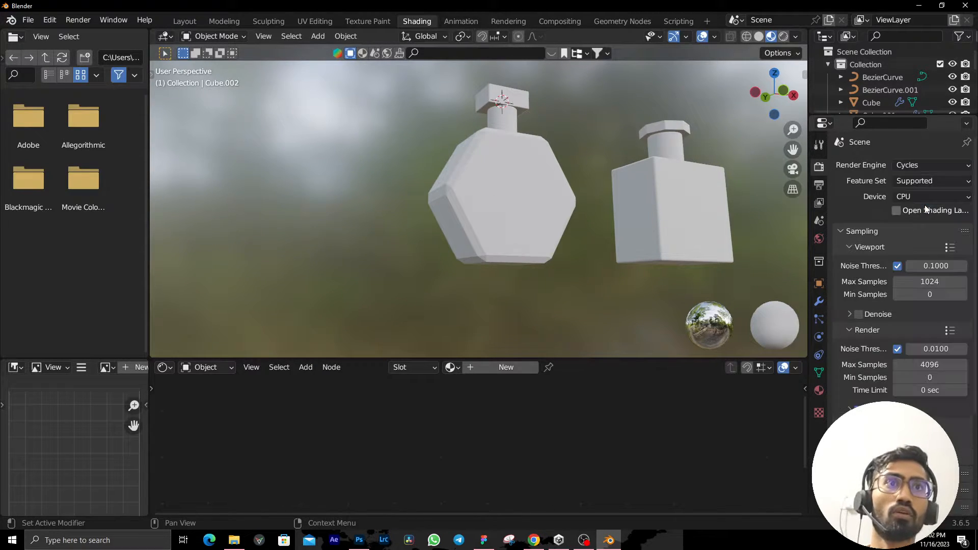
pyautogui.click(928, 197)
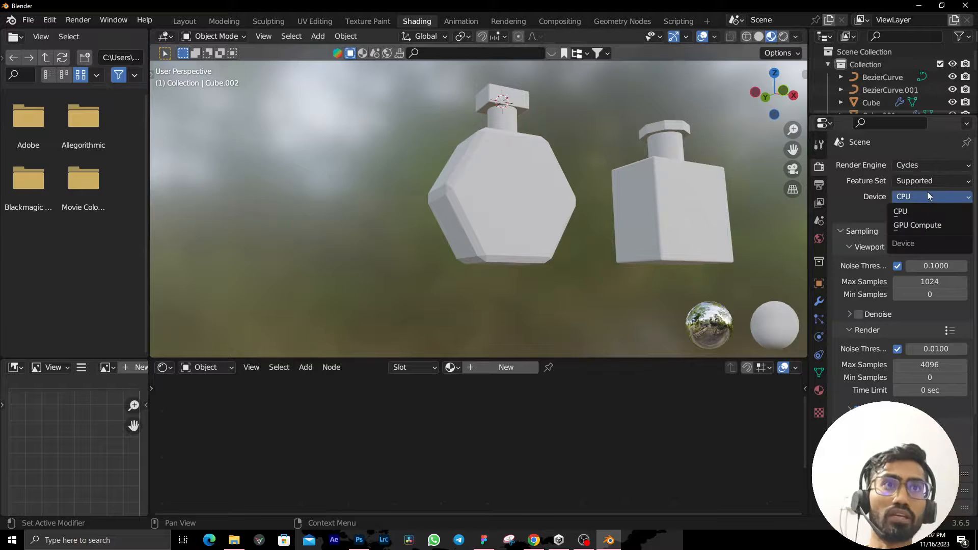
pyautogui.click(921, 226)
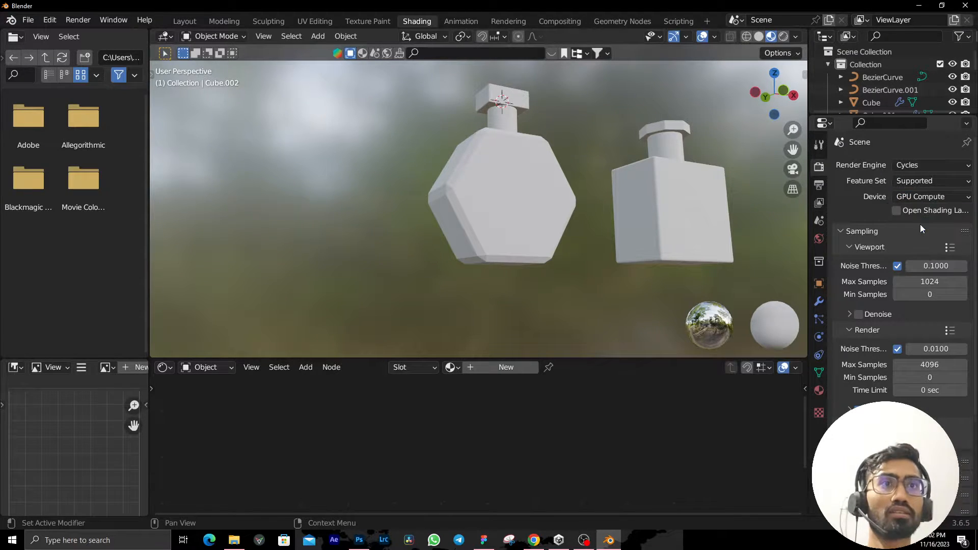
# Switch the viewport to rendered shading and light it with the studio HDRI instead of the scene world.
pyautogui.click(784, 36)
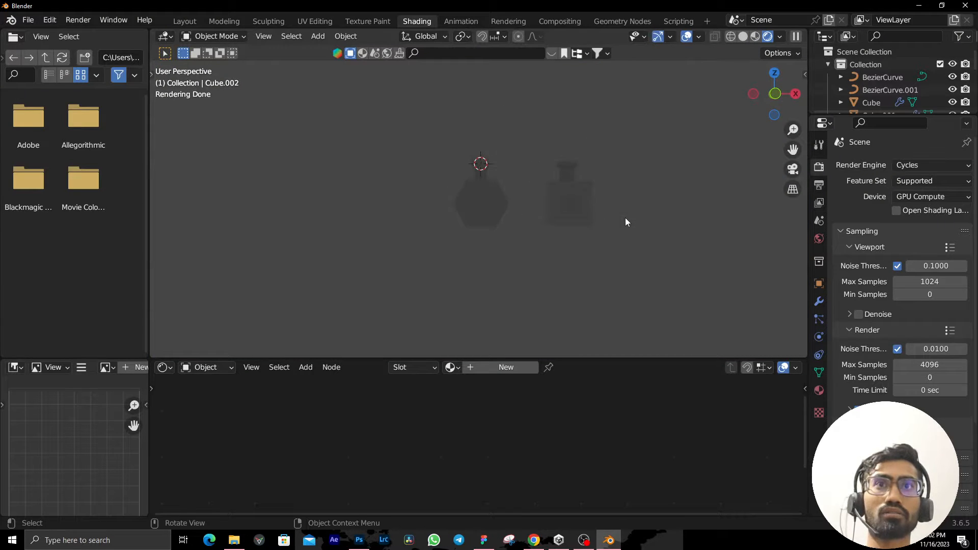
pyautogui.scroll(3, 611, 232)
pyautogui.click(783, 37)
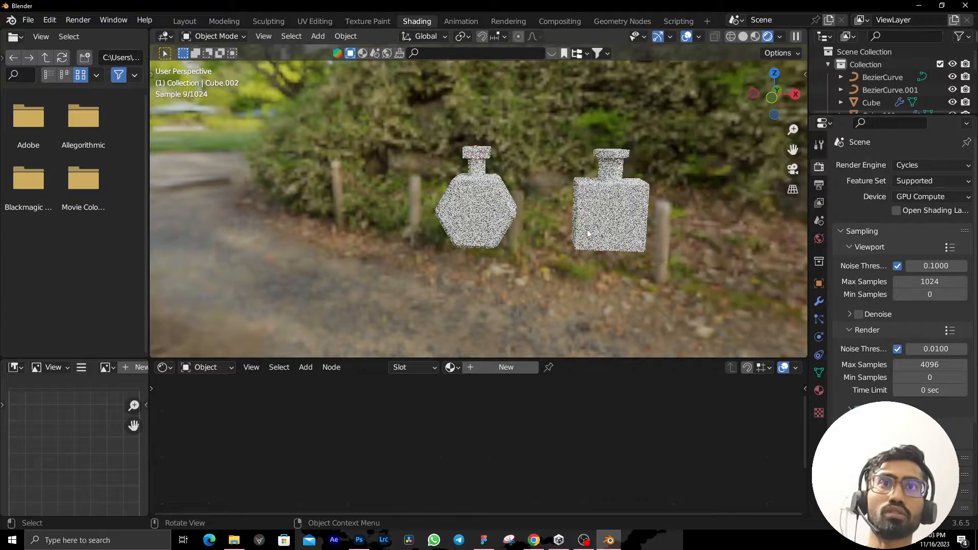
pyautogui.moveTo(618, 218); pyautogui.dragTo(714, 253, button='middle')
# Unlink the shared material from the square bottle's outer body and create a new material named Glass for it.
pyautogui.click(542, 193)
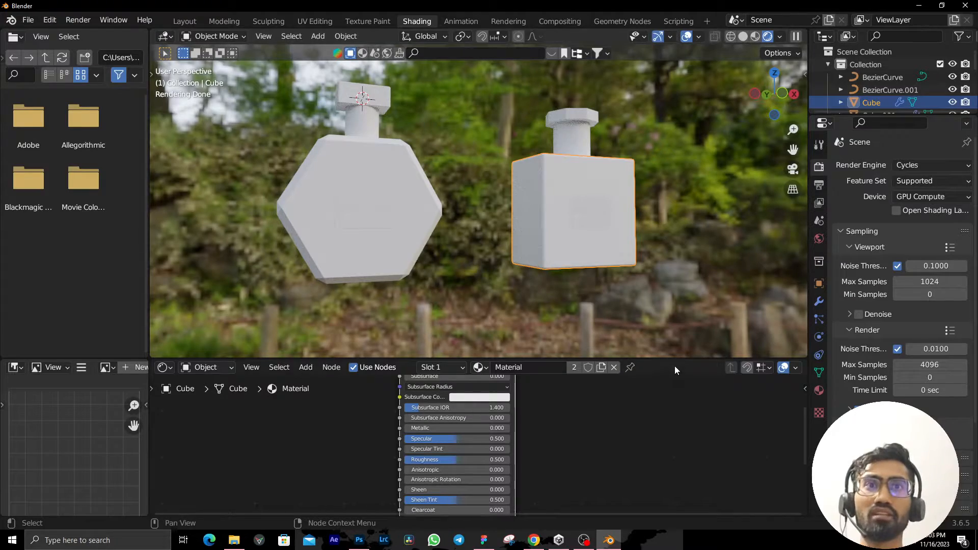
pyautogui.moveTo(678, 358); pyautogui.dragTo(677, 304)
pyautogui.scroll(-2, 509, 441)
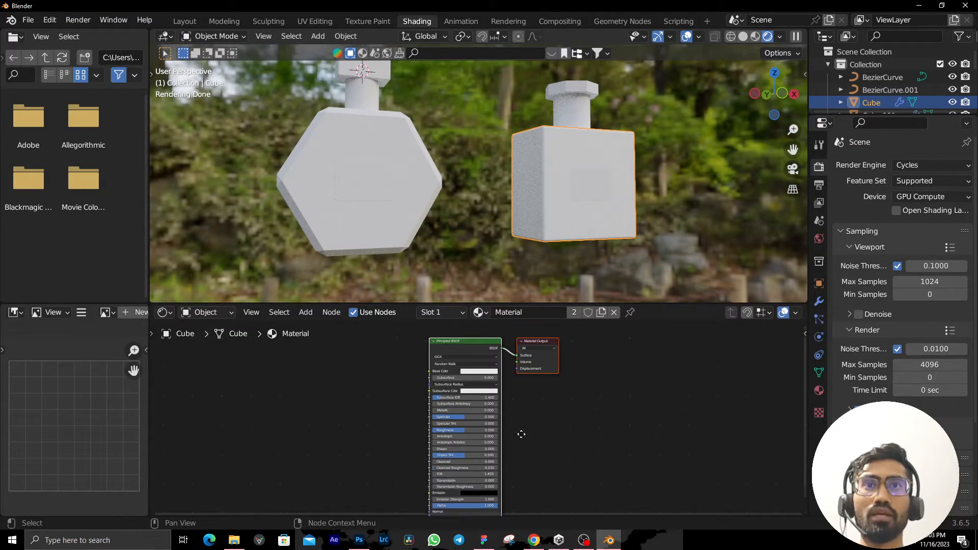
pyautogui.scroll(5, 579, 214)
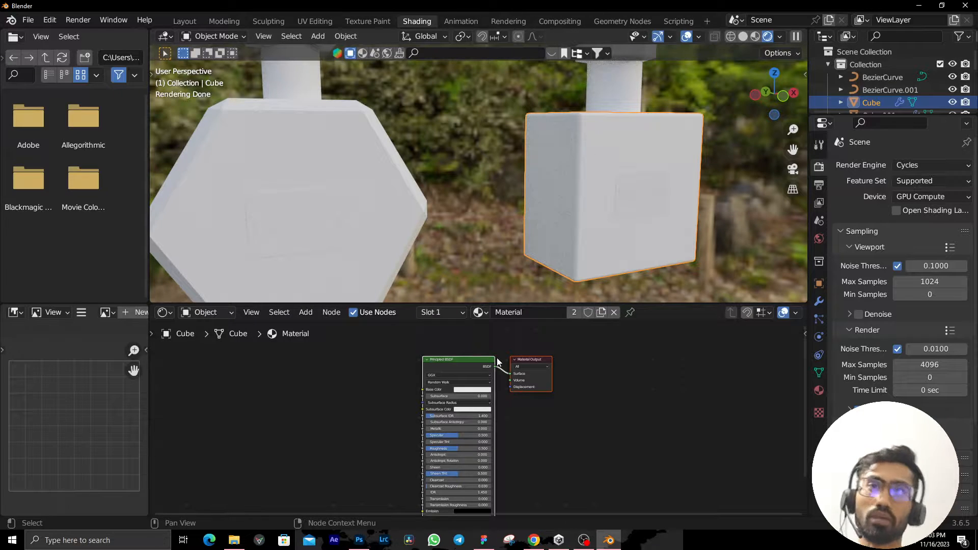
pyautogui.scroll(1, 512, 385)
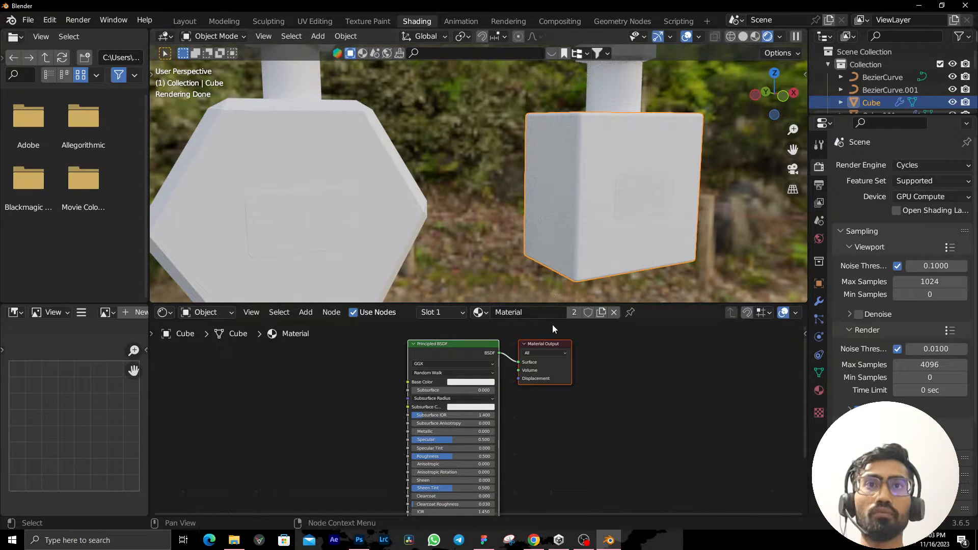
pyautogui.click(615, 313)
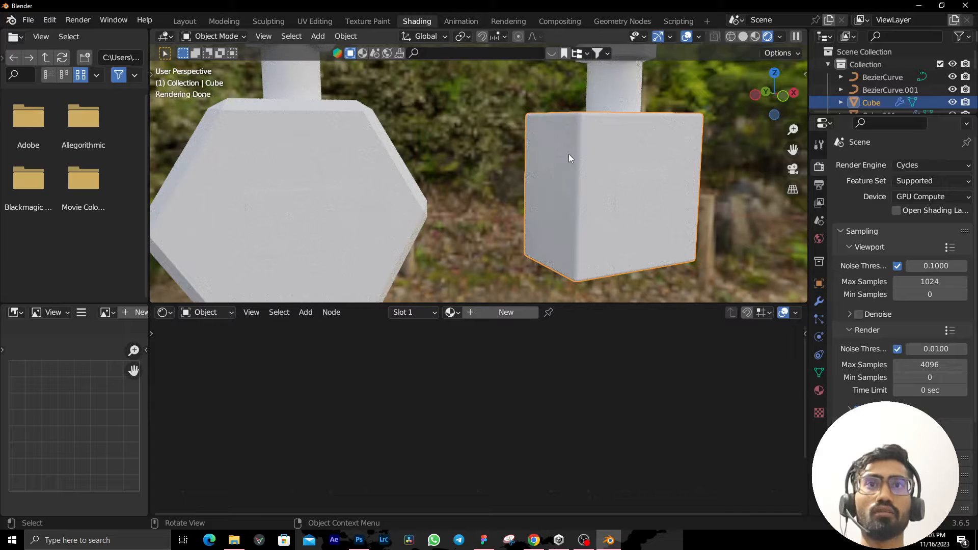
pyautogui.click(506, 313)
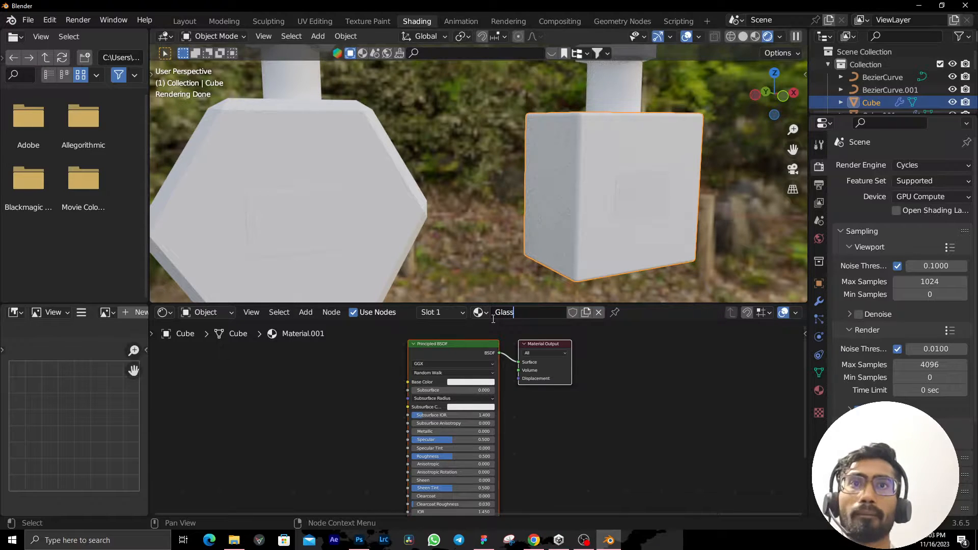
# Set the Glass material's Metallic value to 1.000 and check the effect on the square bottle.
pyautogui.moveTo(536, 408); pyautogui.dragTo(545, 390, button='middle')
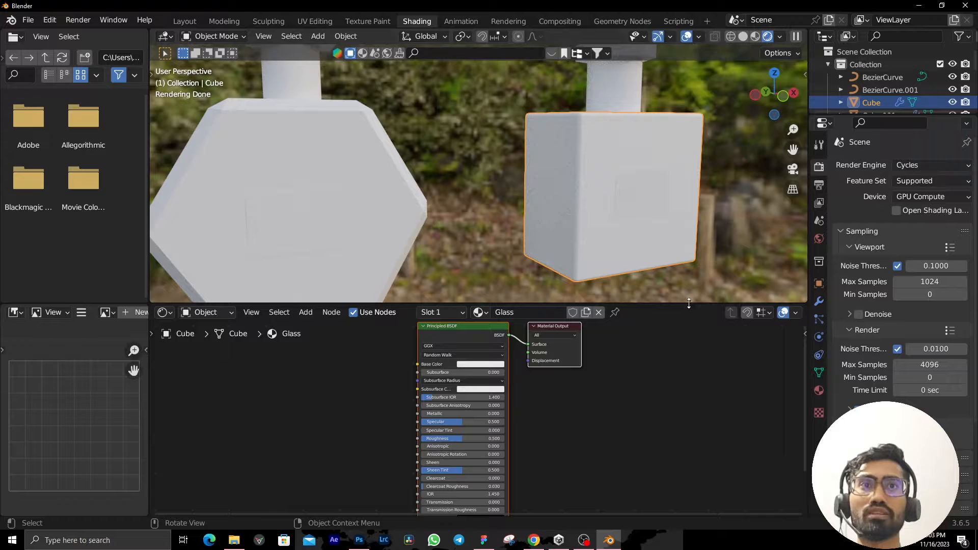
pyautogui.scroll(2, 541, 382)
pyautogui.moveTo(541, 382); pyautogui.dragTo(529, 499, button='middle')
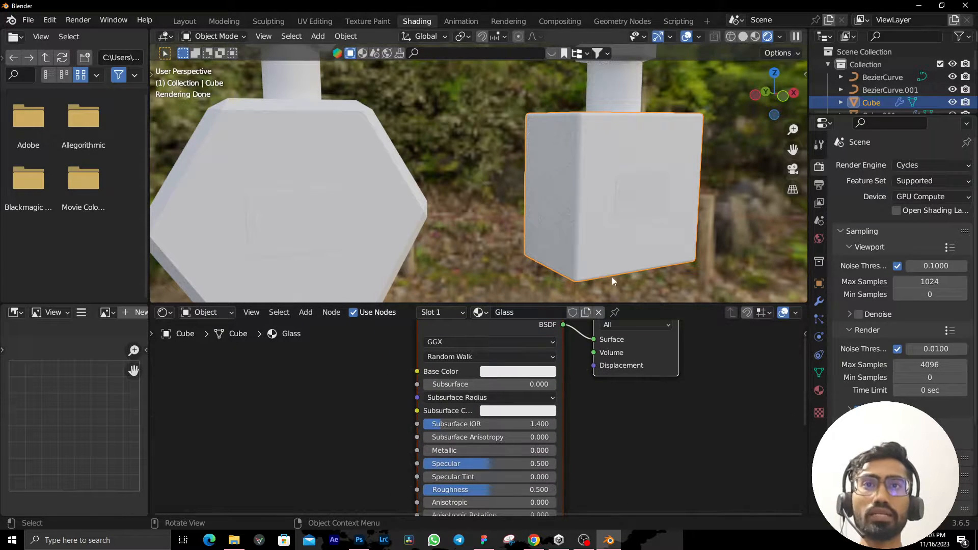
pyautogui.moveTo(626, 228); pyautogui.dragTo(618, 221, button='middle')
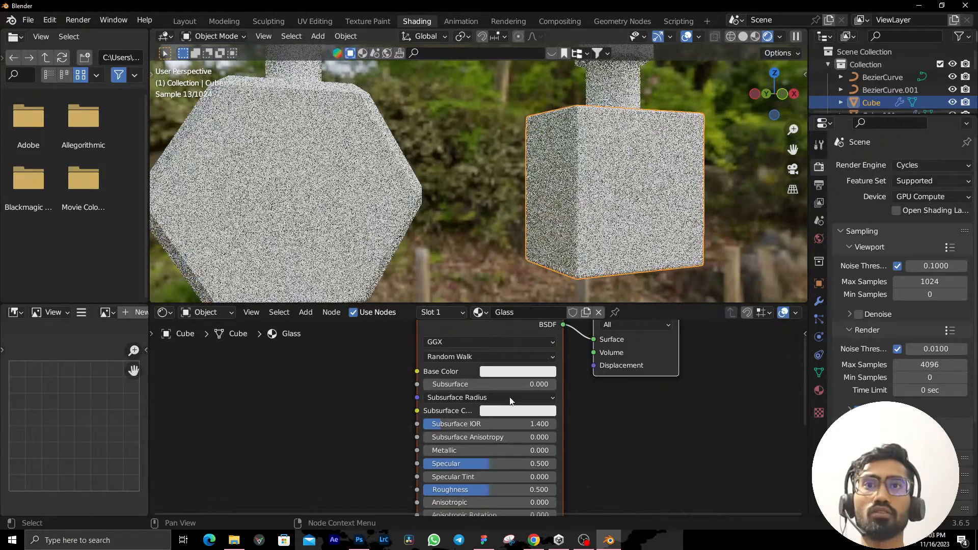
pyautogui.moveTo(452, 454); pyautogui.dragTo(561, 452)
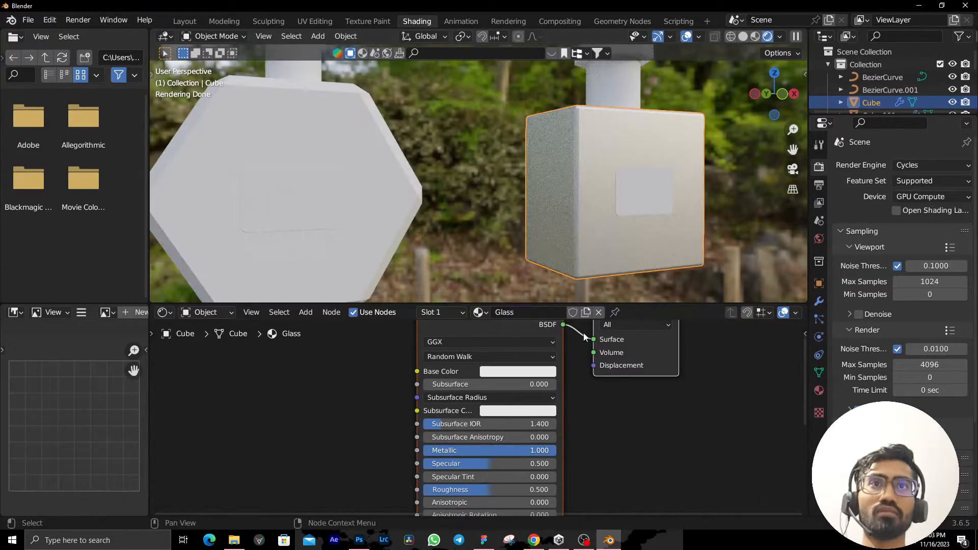
pyautogui.moveTo(641, 220); pyautogui.dragTo(517, 207, button='middle')
pyautogui.scroll(3, 648, 219)
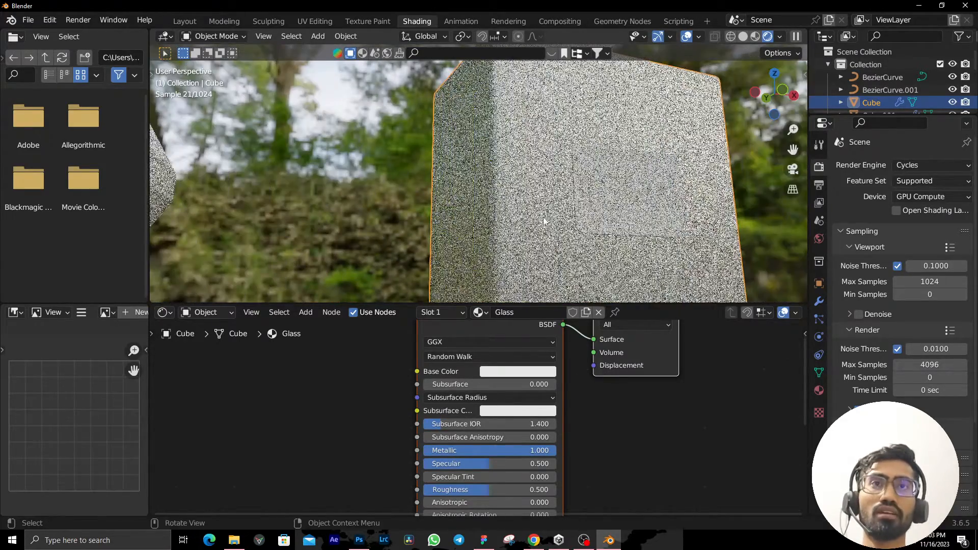
# Set the Glass material's Roughness to 0.000 and its Transmission to 1.000.
pyautogui.moveTo(555, 420); pyautogui.dragTo(551, 379, button='middle')
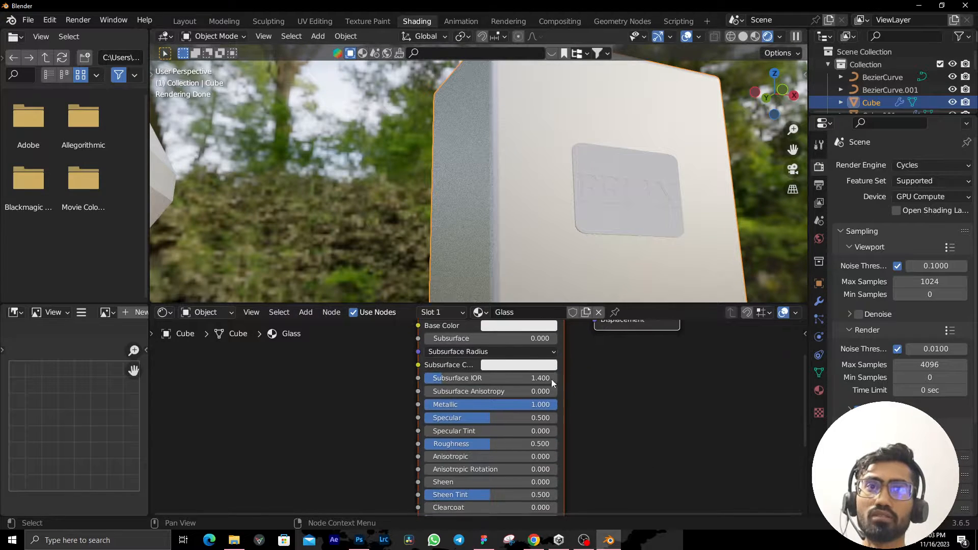
pyautogui.moveTo(501, 443); pyautogui.dragTo(428, 444)
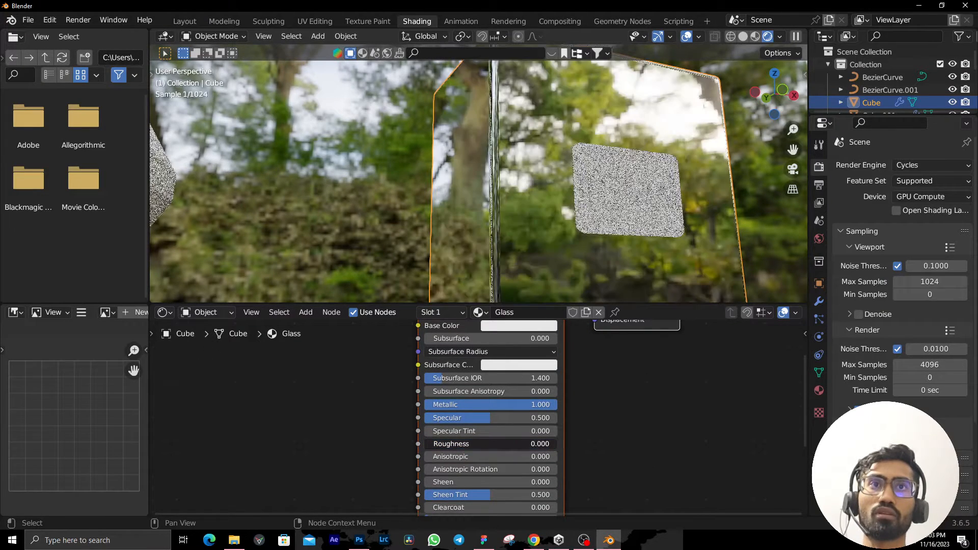
pyautogui.moveTo(527, 433); pyautogui.dragTo(560, 485, button='middle')
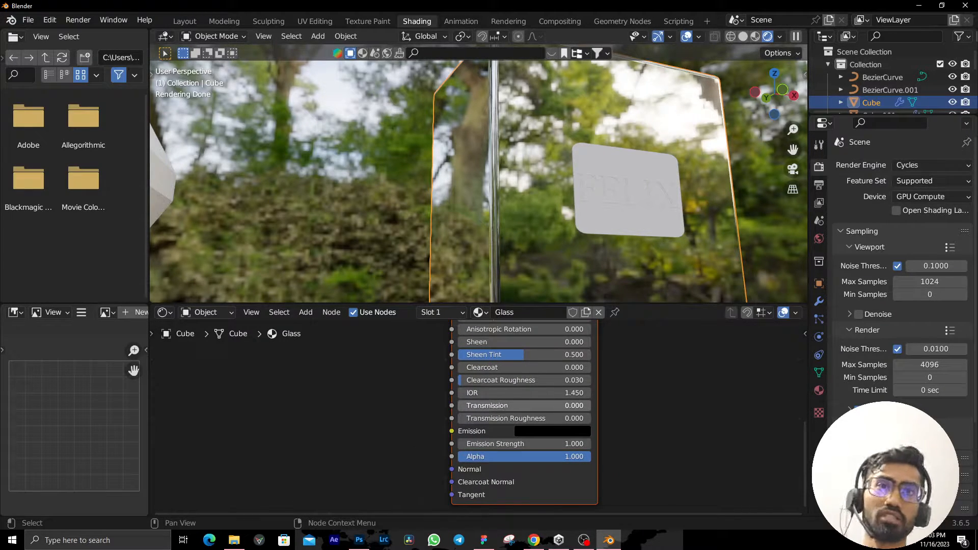
pyautogui.moveTo(504, 407); pyautogui.dragTo(529, 408)
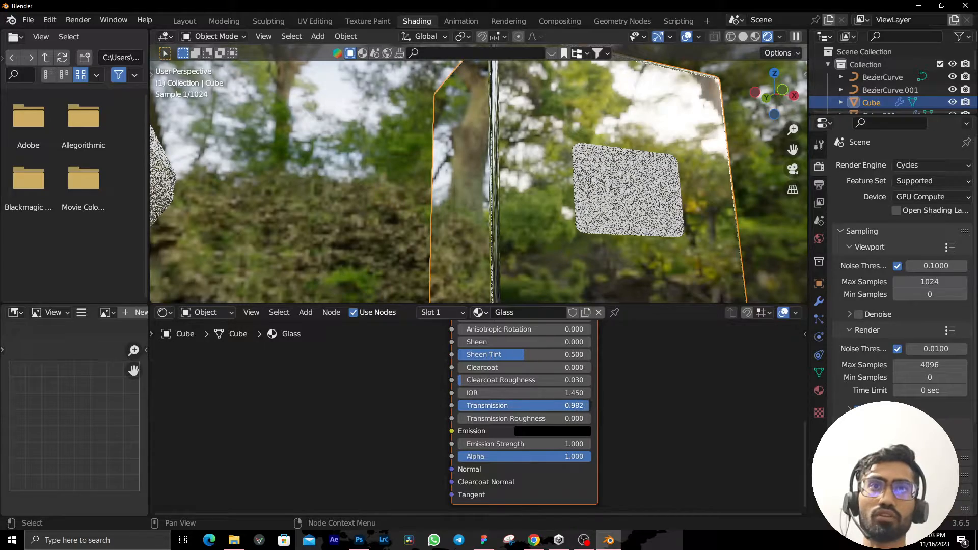
pyautogui.moveTo(589, 406); pyautogui.dragTo(592, 406)
# Set the Glass material's Metallic value to 0.000.
pyautogui.scroll(3, 652, 400)
pyautogui.moveTo(638, 396); pyautogui.dragTo(603, 335, button='middle')
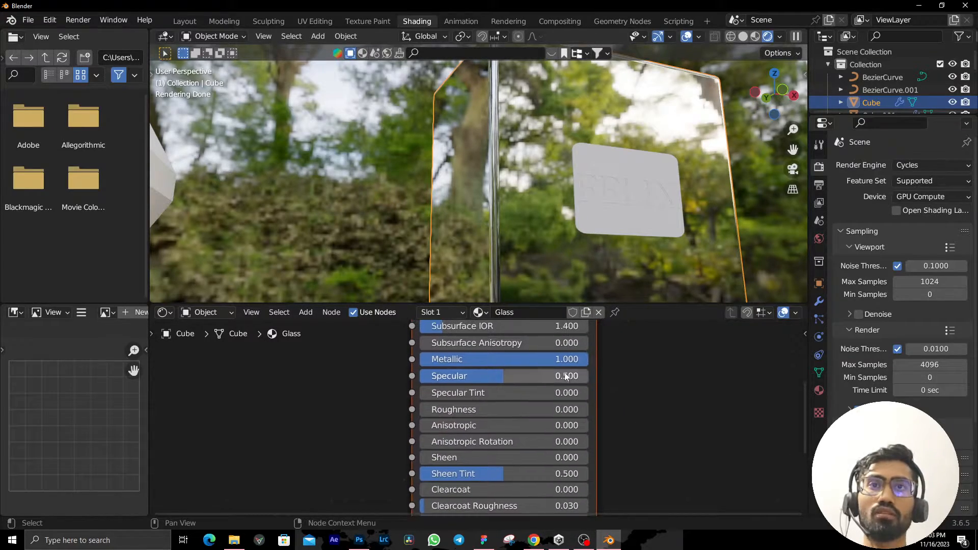
pyautogui.moveTo(570, 360); pyautogui.dragTo(418, 360)
# Examine the square bottle's transparent glass from several angles, along with the remaining shader values.
pyautogui.scroll(-3, 724, 157)
pyautogui.moveTo(724, 157); pyautogui.dragTo(703, 83, button='middle')
pyautogui.click(706, 180)
pyautogui.scroll(4, 695, 187)
pyautogui.moveTo(699, 150); pyautogui.dragTo(731, 123, button='middle')
pyautogui.moveTo(672, 194); pyautogui.dragTo(736, 197, button='middle')
pyautogui.moveTo(557, 194); pyautogui.dragTo(545, 210, button='middle')
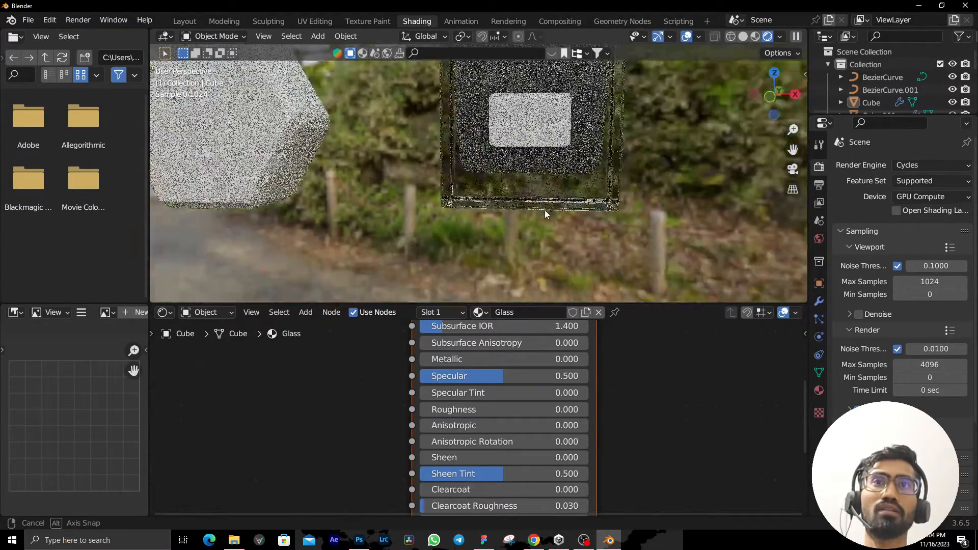
pyautogui.moveTo(552, 343); pyautogui.dragTo(549, 235, button='middle')
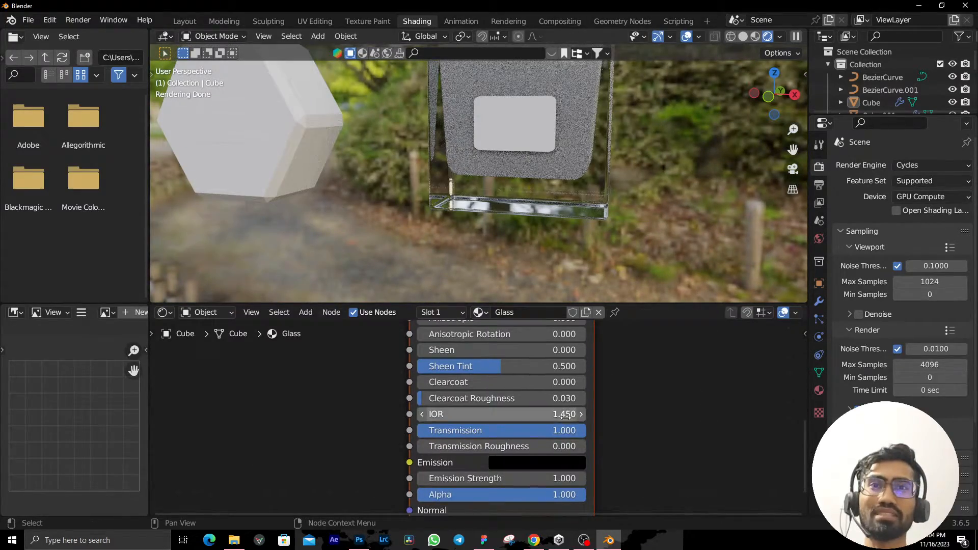
# Assign the existing Glass material to the inner body of the square bottle.
pyautogui.click(582, 175)
pyautogui.click(582, 176)
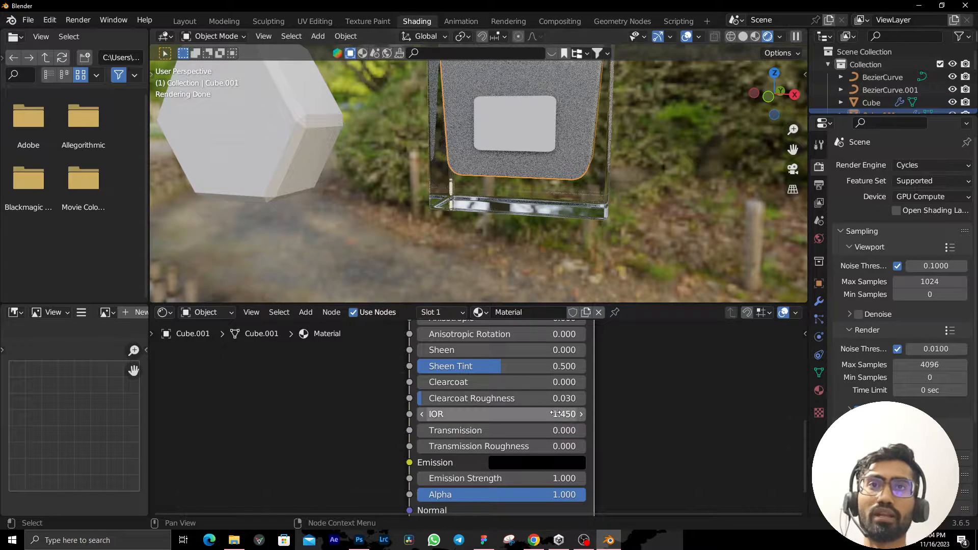
pyautogui.scroll(-2, 552, 401)
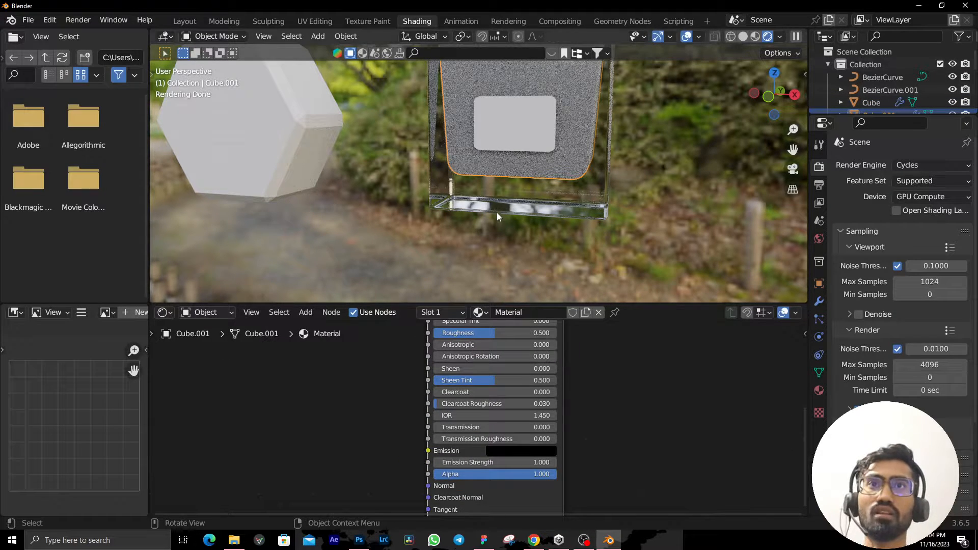
pyautogui.moveTo(535, 194); pyautogui.dragTo(570, 166, button='middle')
pyautogui.click(481, 313)
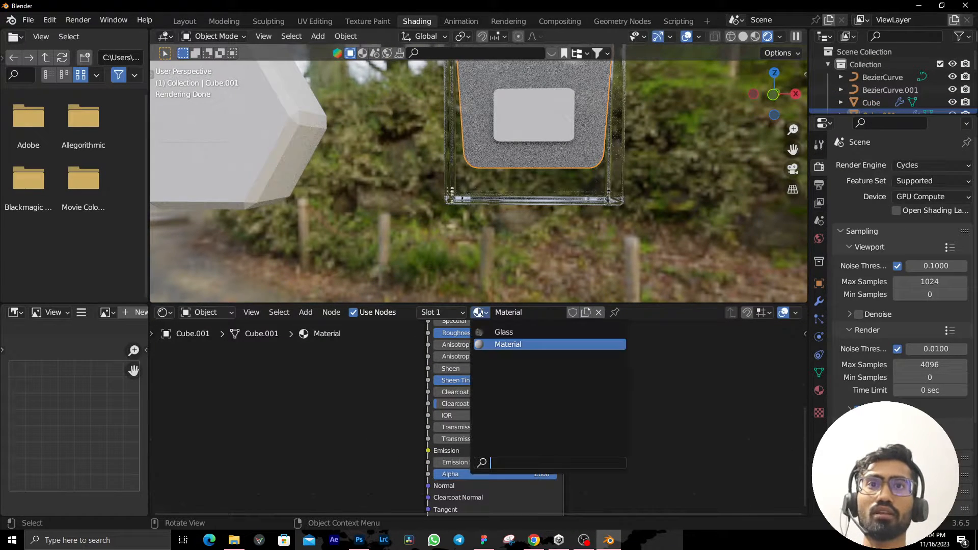
pyautogui.click(502, 332)
# Assign the existing Glass material to the outer body of the hexagonal bottle.
pyautogui.moveTo(684, 228); pyautogui.dragTo(698, 186, button='middle')
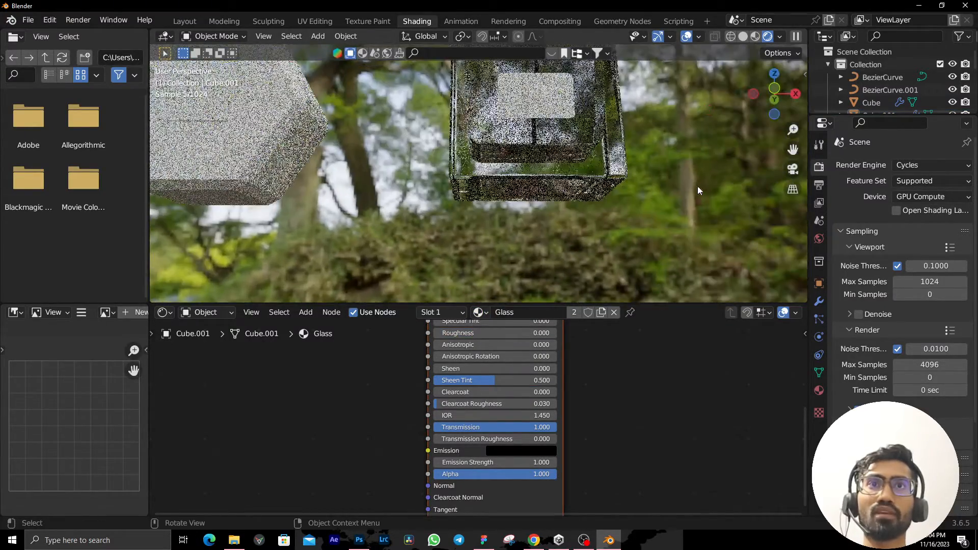
pyautogui.keyDown('shift'); pyautogui.moveTo(551, 226); pyautogui.dragTo(608, 279, button='middle'); pyautogui.keyUp('shift')
pyautogui.moveTo(434, 234); pyautogui.dragTo(474, 255, button='middle')
pyautogui.scroll(-2, 475, 255)
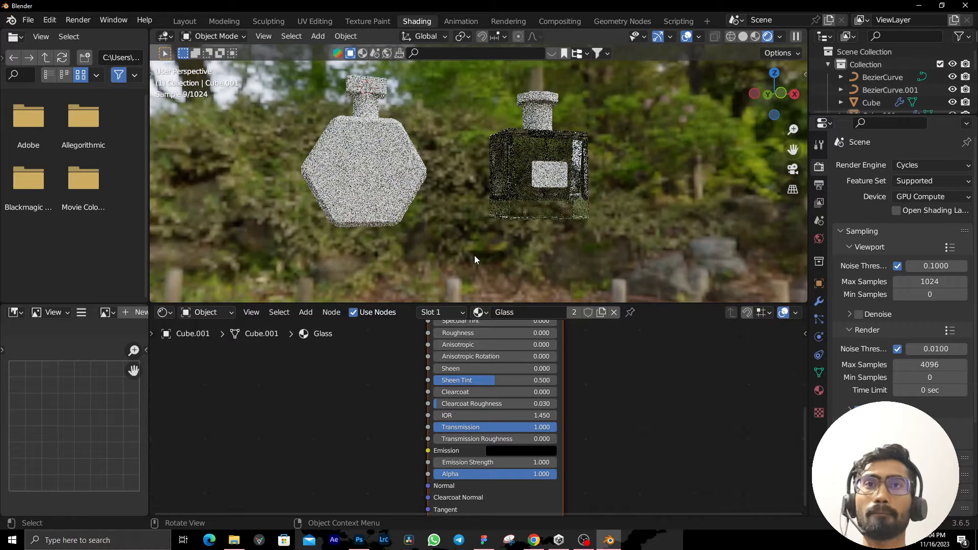
pyautogui.scroll(1, 473, 255)
pyautogui.click(356, 203)
pyautogui.click(457, 317)
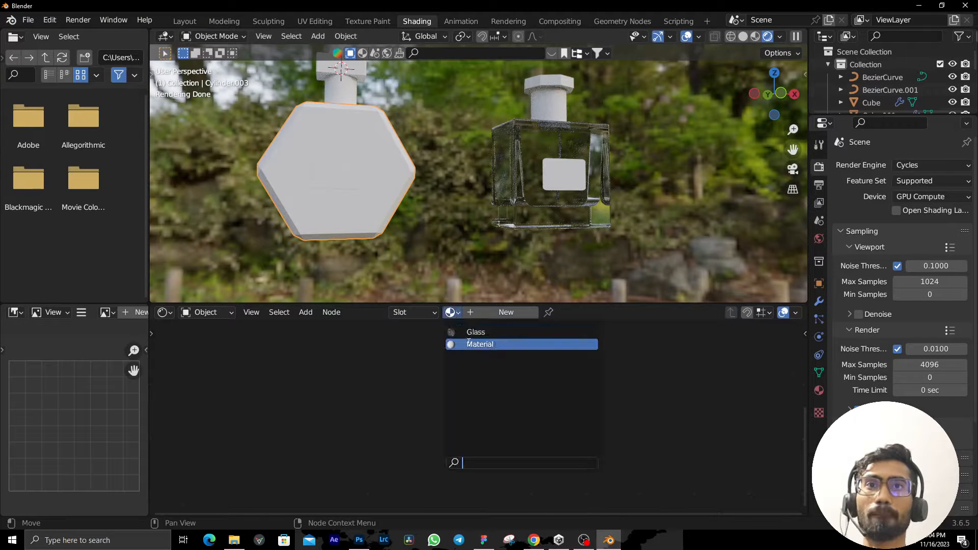
pyautogui.click(473, 333)
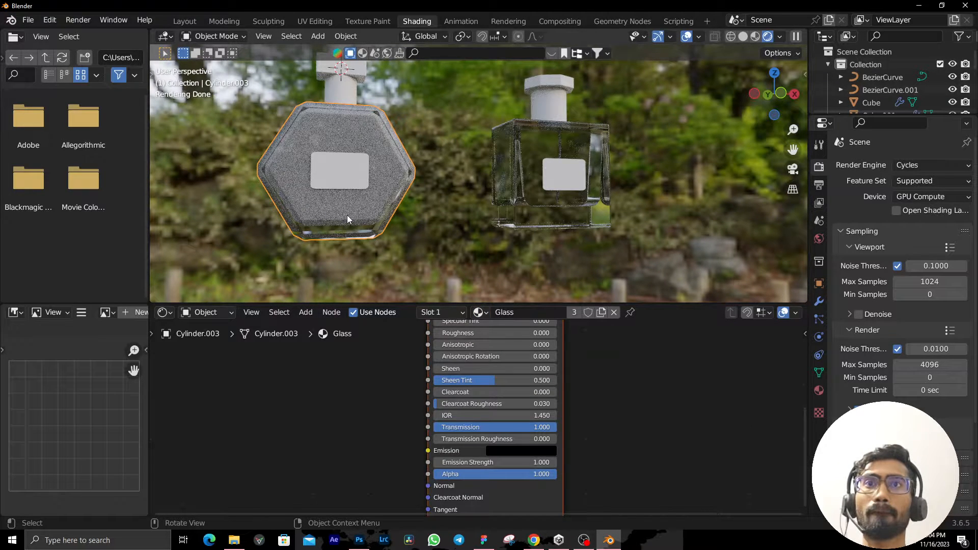
# Assign the existing Glass material to the inner body of the hexagonal bottle.
pyautogui.click(347, 215)
pyautogui.click(447, 315)
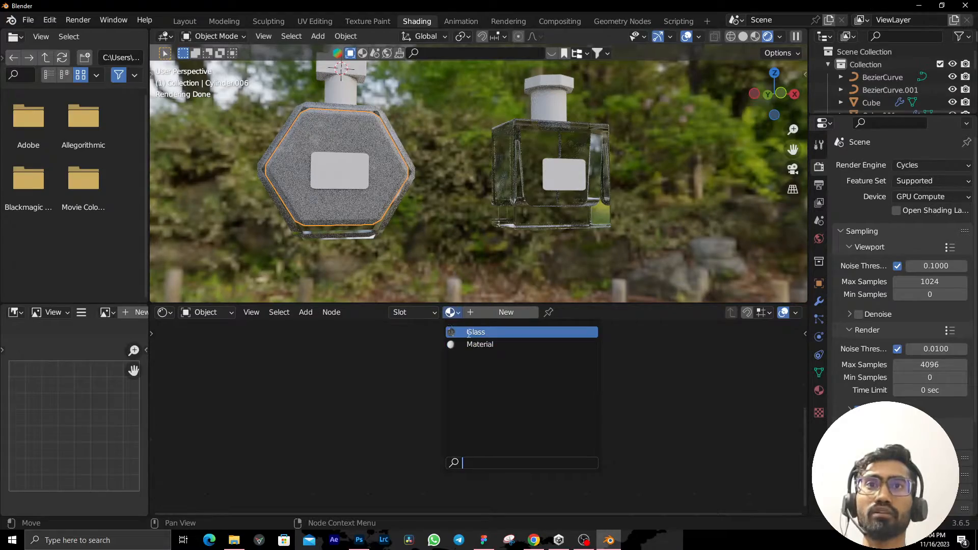
pyautogui.click(471, 331)
pyautogui.click(438, 227)
pyautogui.moveTo(439, 226); pyautogui.dragTo(464, 204, button='middle')
pyautogui.scroll(1, 464, 201)
pyautogui.moveTo(558, 193); pyautogui.dragTo(496, 202, button='middle')
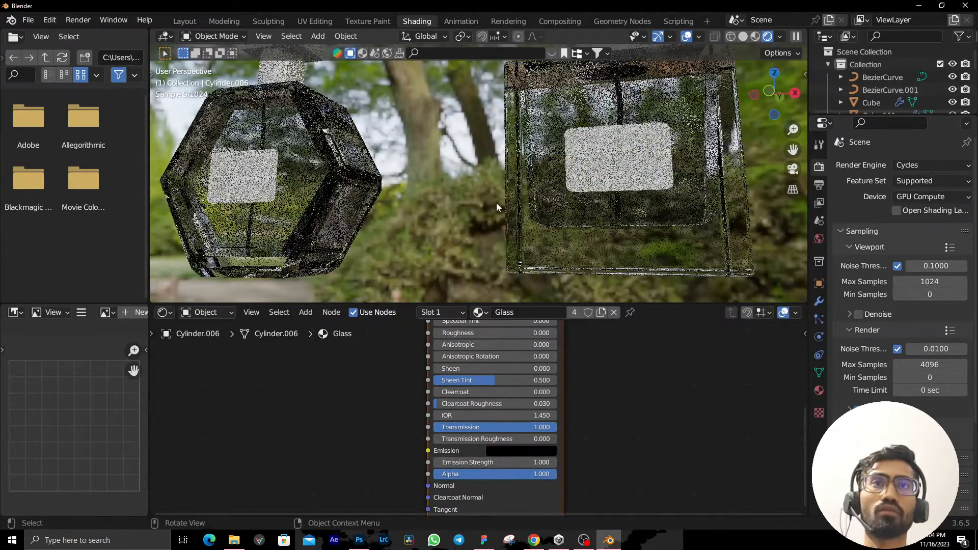
# Enlarge the Outliner so that it lists all the objects in the scene collection.
pyautogui.click(608, 164)
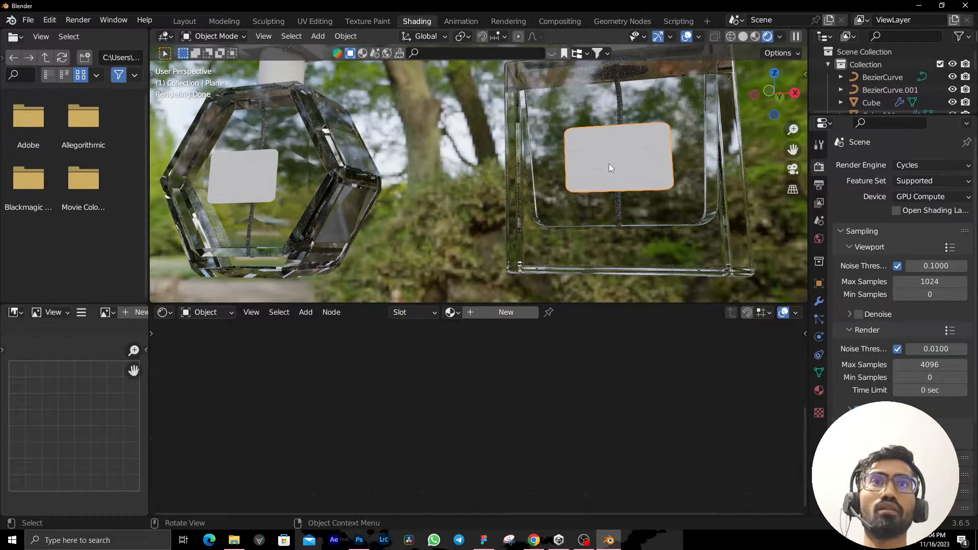
pyautogui.click(610, 163)
pyautogui.scroll(2, 609, 164)
pyautogui.keyDown('shift'); pyautogui.moveTo(673, 174); pyautogui.dragTo(601, 182, button='middle'); pyautogui.keyUp('shift')
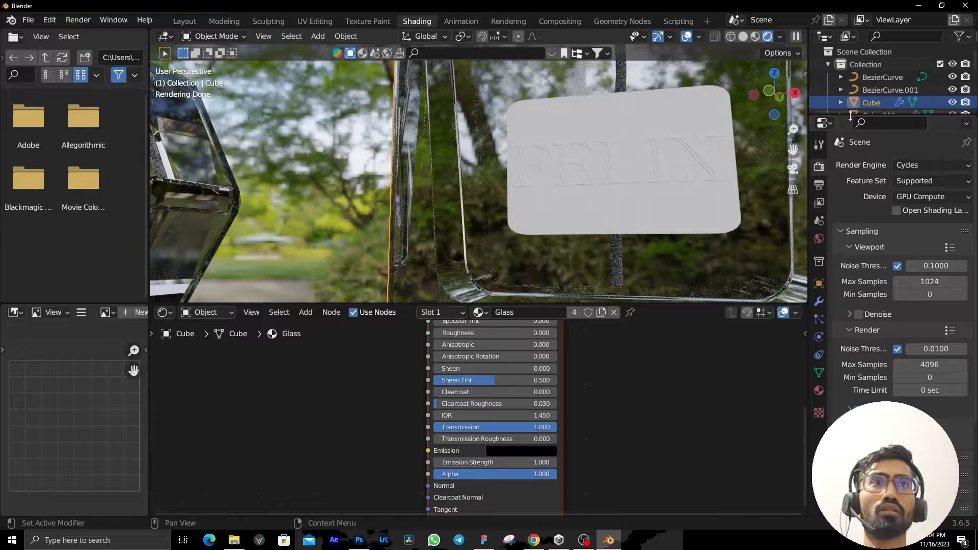
pyautogui.moveTo(850, 116); pyautogui.dragTo(851, 283)
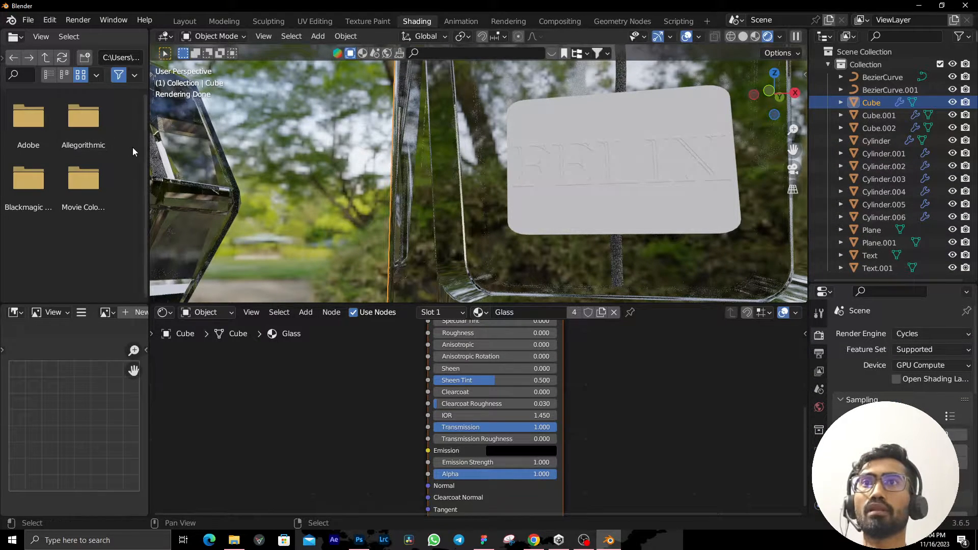
# Widen the file browser area, turn it into an Image Editor and show the Perfume.jpg reference in it.
pyautogui.moveTo(147, 151); pyautogui.dragTo(236, 152)
pyautogui.click(16, 37)
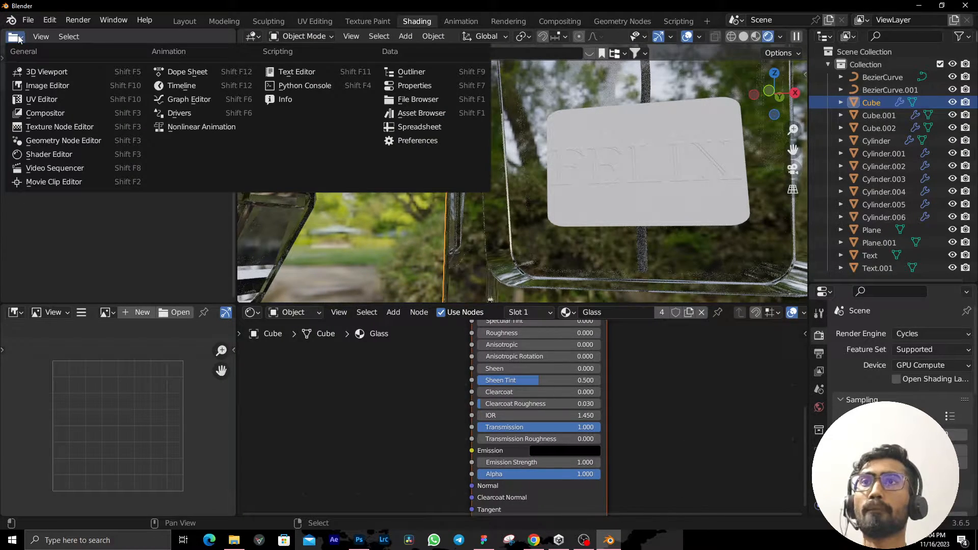
pyautogui.click(66, 85)
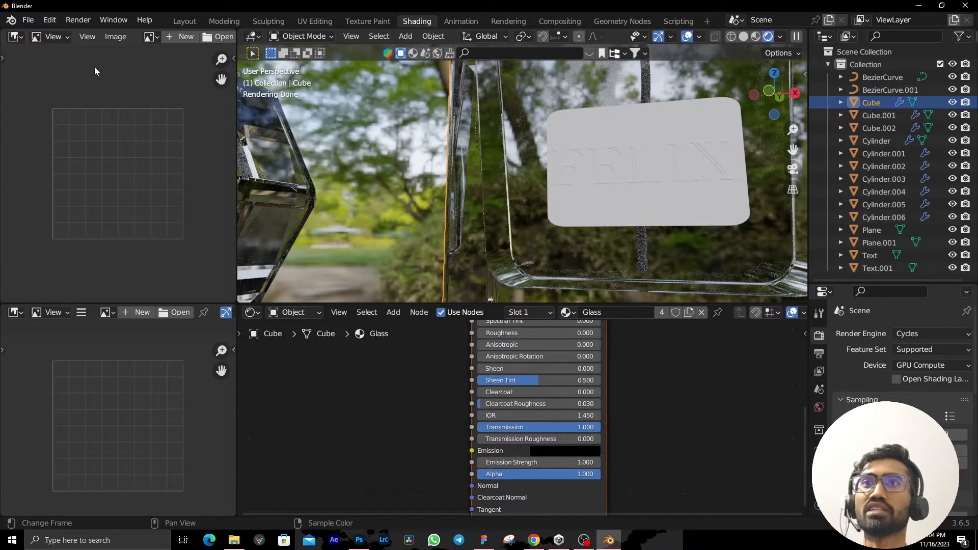
pyautogui.click(149, 38)
pyautogui.click(169, 56)
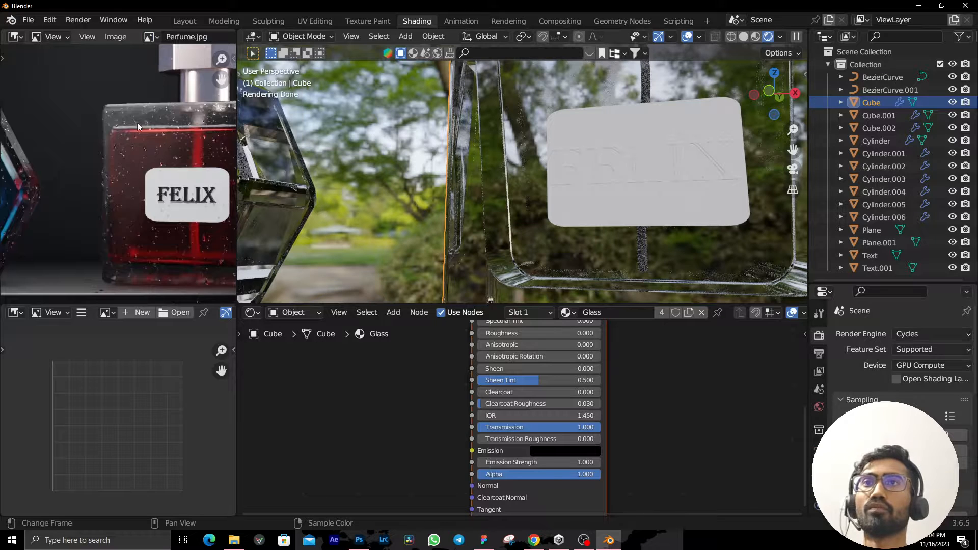
pyautogui.scroll(-4, 153, 174)
pyautogui.scroll(3, 124, 173)
pyautogui.moveTo(111, 143); pyautogui.dragTo(78, 134, button='middle')
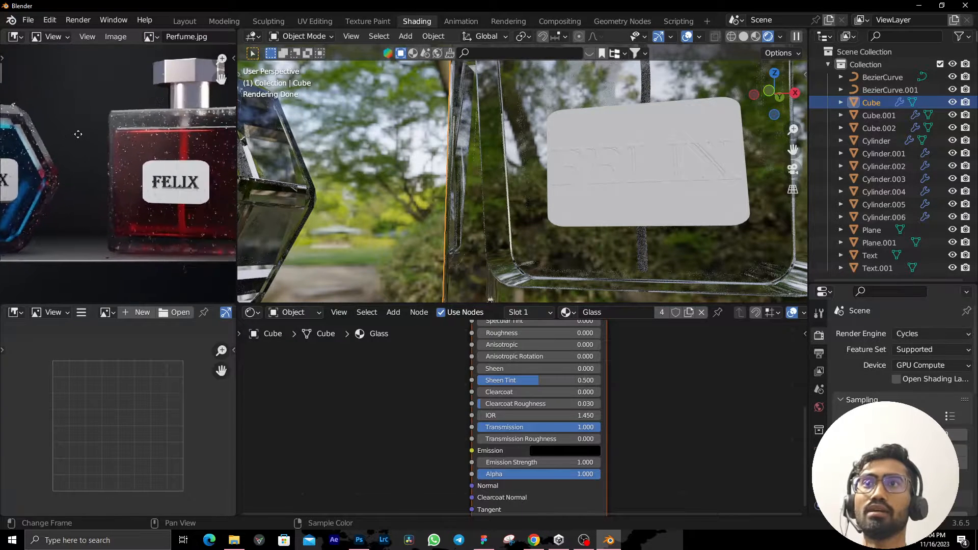
# Create a new material named Black on the FELIX text of the square bottle's label.
pyautogui.moveTo(558, 136); pyautogui.dragTo(599, 137, button='middle')
pyautogui.scroll(-3, 565, 161)
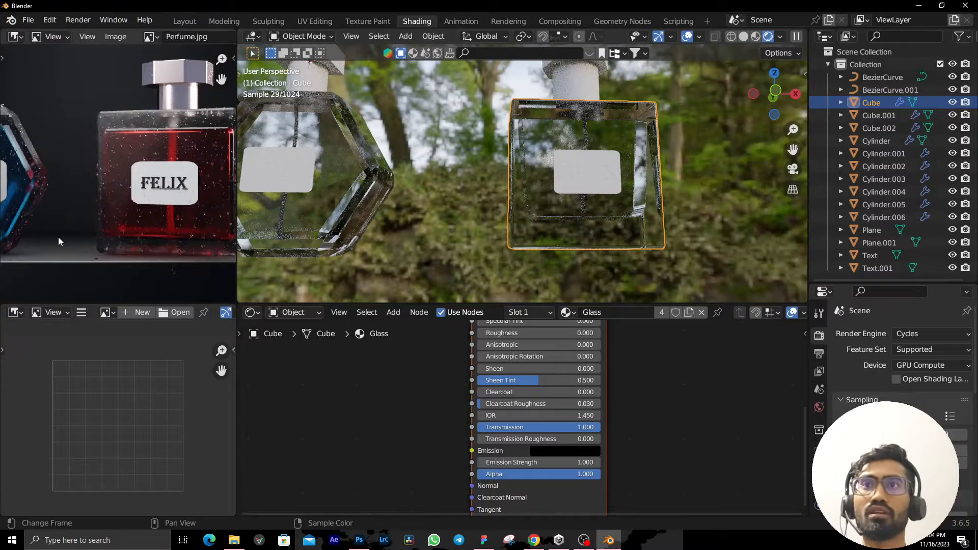
pyautogui.scroll(4, 113, 204)
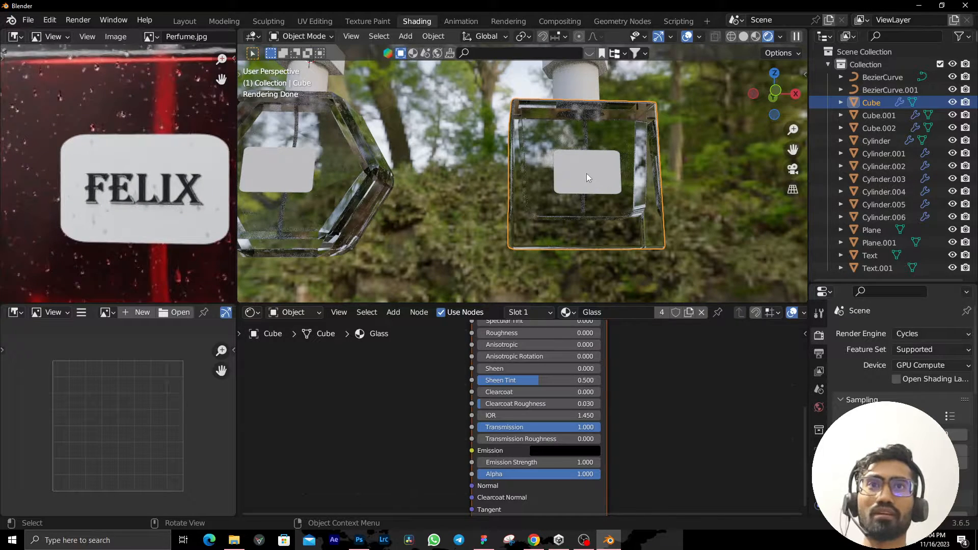
pyautogui.click(586, 173)
pyautogui.click(555, 316)
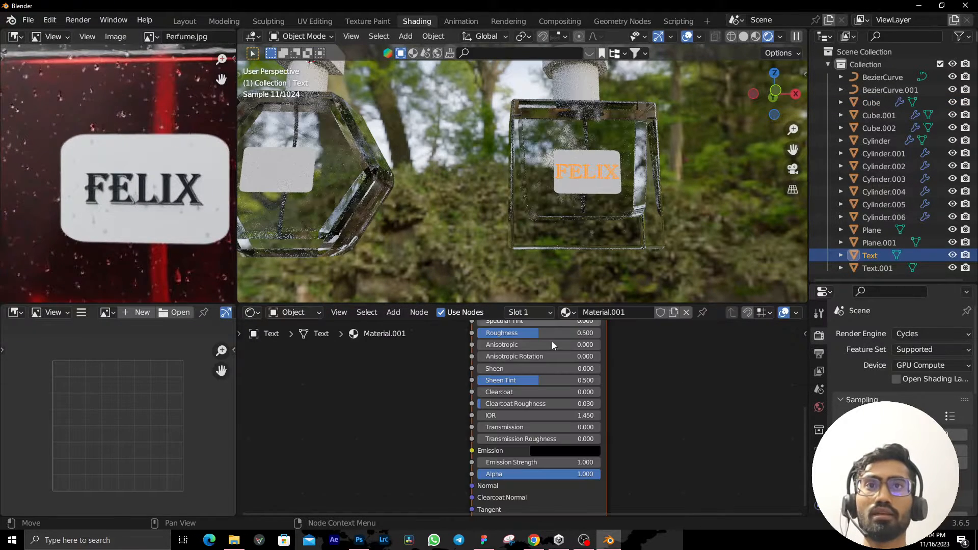
pyautogui.click(611, 309)
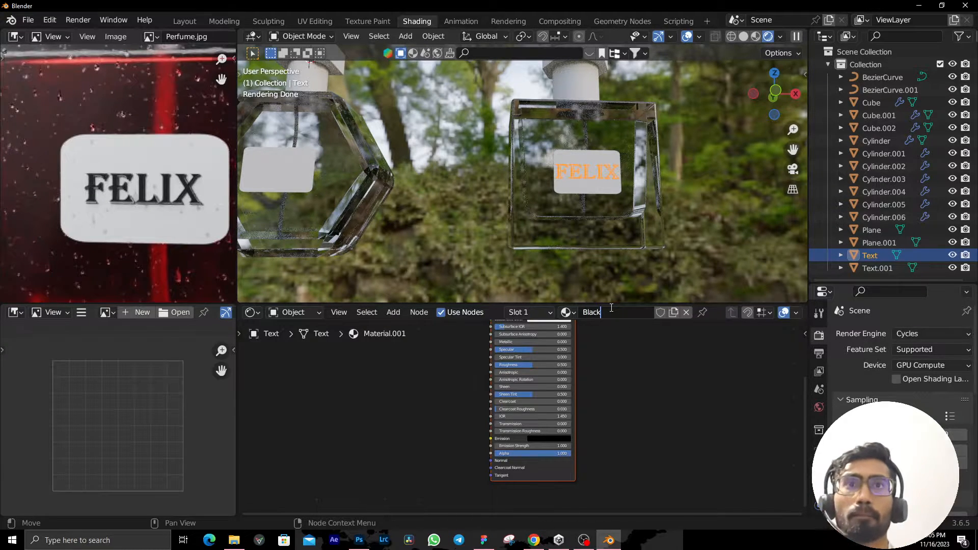
pyautogui.write('Black')
pyautogui.press('Return')
# Set the Black material's Base Color to pure black.
pyautogui.scroll(5, 599, 411)
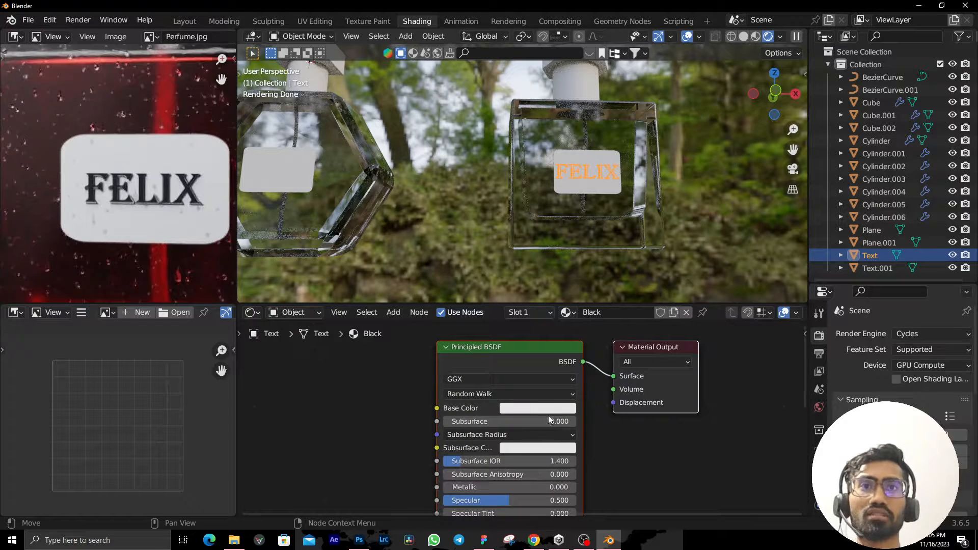
pyautogui.click(556, 413)
pyautogui.moveTo(599, 284); pyautogui.dragTo(600, 325)
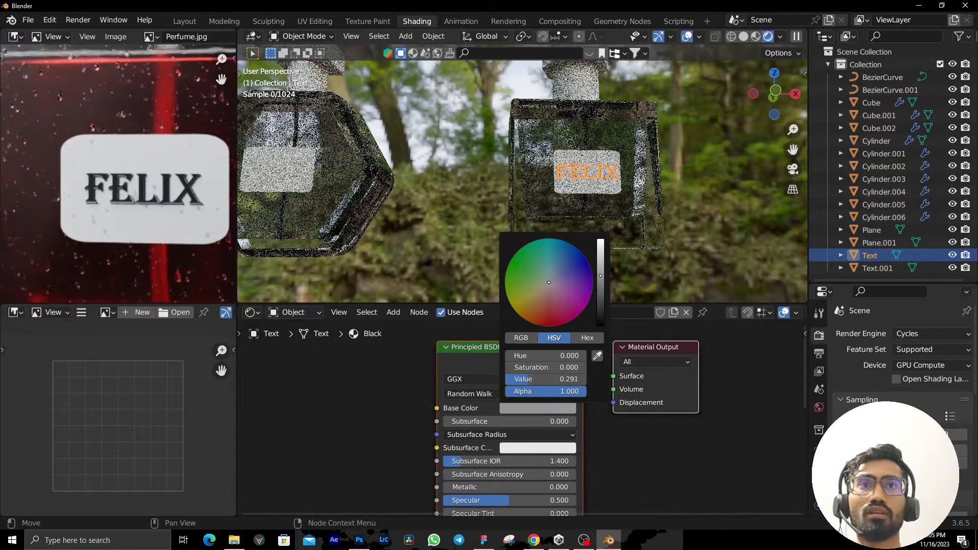
pyautogui.click(707, 212)
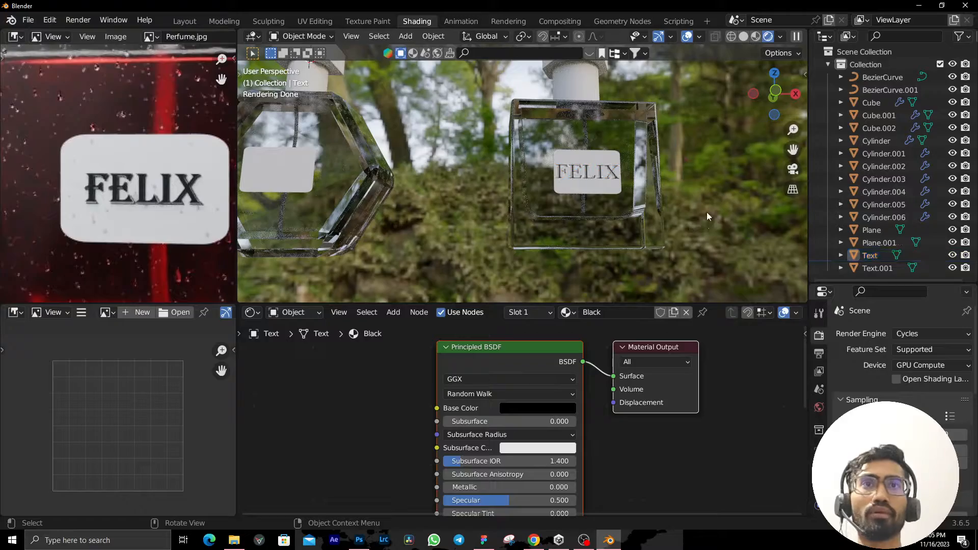
# Set the Black material's Metallic to 0.604 and its Roughness to 0.198.
pyautogui.scroll(3, 676, 213)
pyautogui.moveTo(677, 214); pyautogui.dragTo(519, 211, button='middle')
pyautogui.scroll(4, 708, 214)
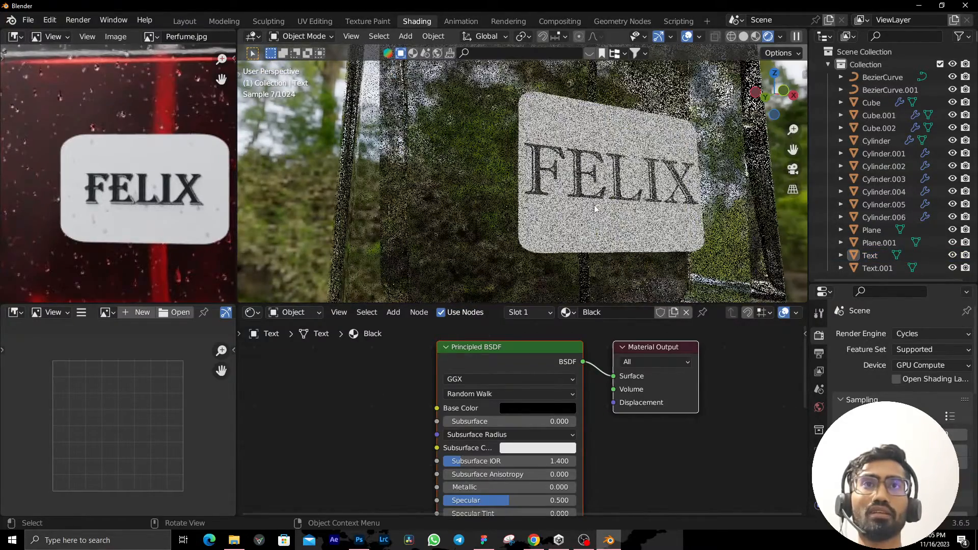
pyautogui.scroll(4, 530, 212)
pyautogui.scroll(1, 576, 382)
pyautogui.moveTo(573, 375); pyautogui.dragTo(578, 455, button='middle')
pyautogui.moveTo(514, 378); pyautogui.dragTo(603, 378)
pyautogui.moveTo(531, 448); pyautogui.dragTo(528, 469, button='middle')
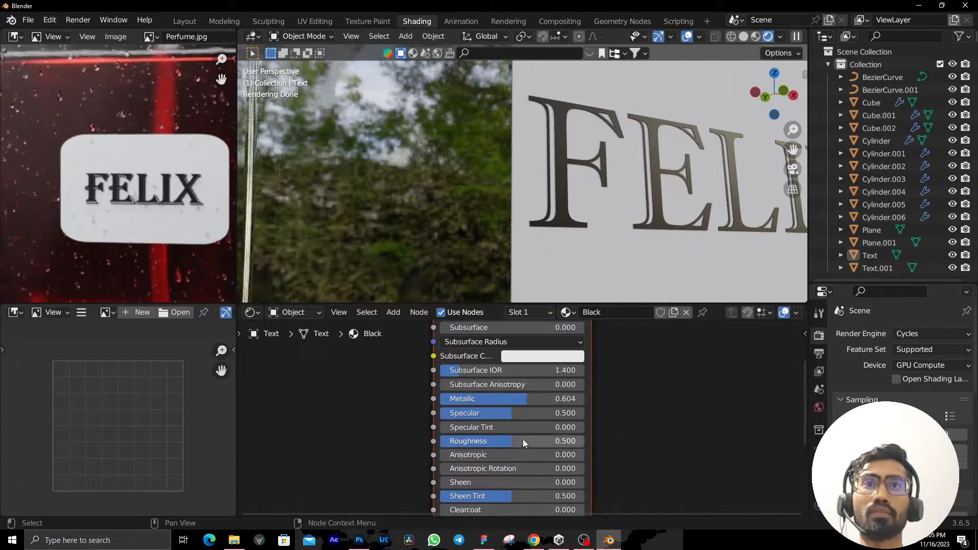
pyautogui.moveTo(524, 442); pyautogui.dragTo(481, 442)
pyautogui.scroll(-6, 631, 178)
pyautogui.moveTo(623, 186)
pyautogui.mouseDown(button='middle')
pyautogui.moveTo(601, 178)
pyautogui.moveTo(627, 180)
pyautogui.mouseUp(button='middle')
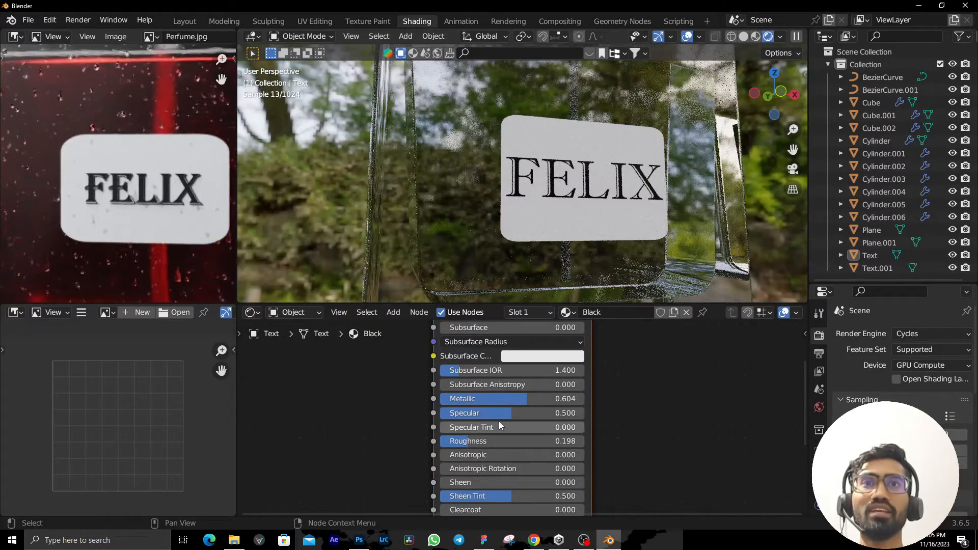
# Assign the existing Black material to the FELIX text on the hexagonal bottle's label.
pyautogui.scroll(-3, 517, 415)
pyautogui.scroll(-4, 522, 232)
pyautogui.moveTo(521, 232); pyautogui.dragTo(594, 250, button='middle')
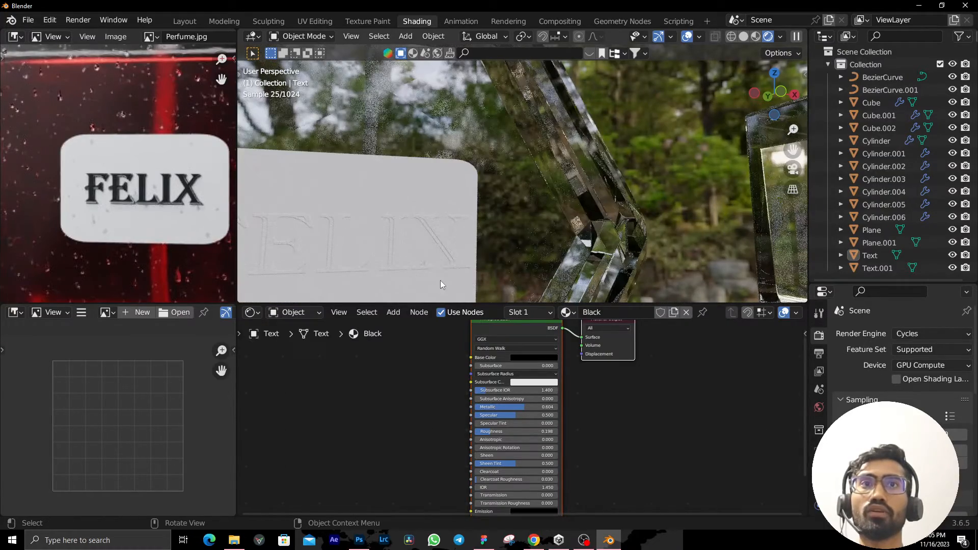
pyautogui.click(387, 259)
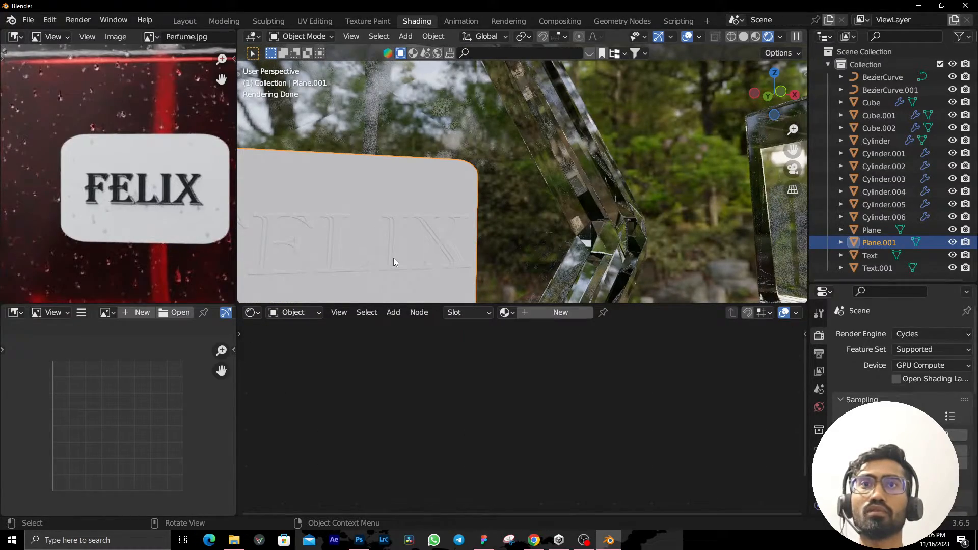
pyautogui.click(393, 258)
pyautogui.click(505, 312)
pyautogui.click(525, 332)
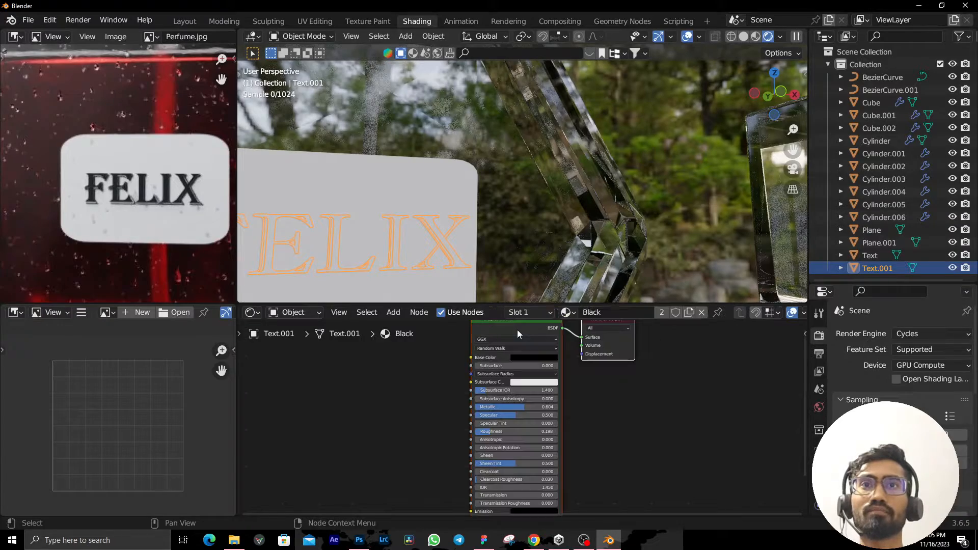
pyautogui.scroll(-2, 580, 277)
pyautogui.moveTo(580, 277); pyautogui.dragTo(540, 264, button='middle')
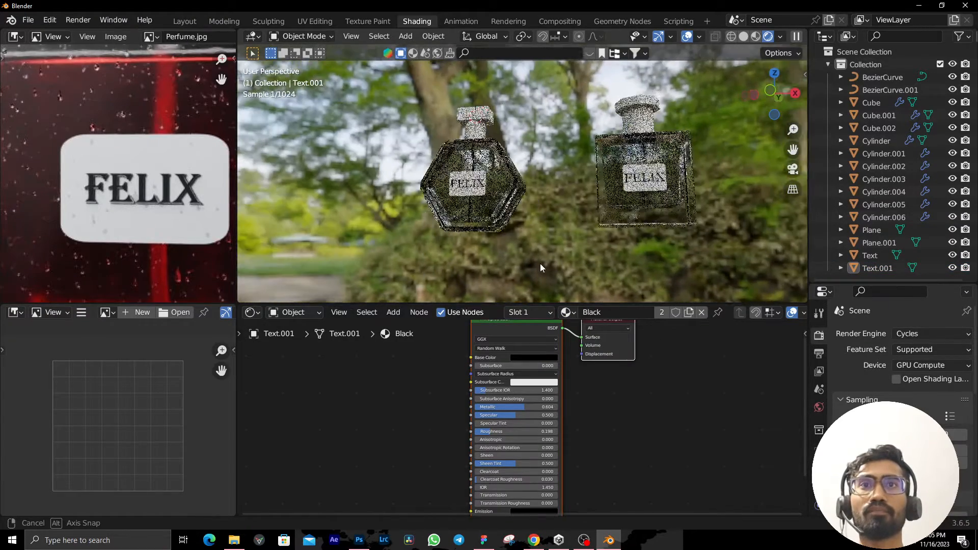
# Make a separate copy of the Glass material for the hexagonal bottle's inner body and name it Glass blue.
pyautogui.scroll(-4, 104, 170)
pyautogui.moveTo(142, 162); pyautogui.dragTo(37, 157, button='middle')
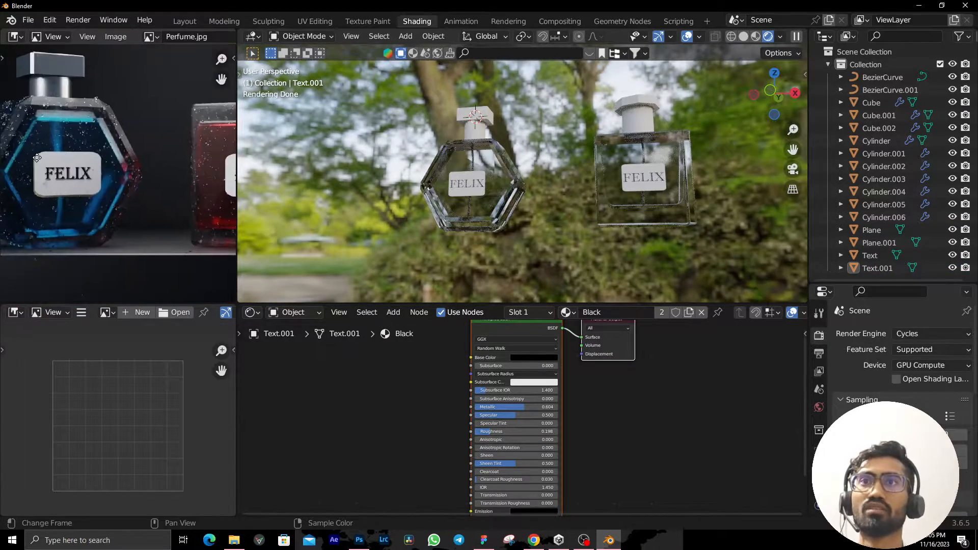
pyautogui.moveTo(99, 146); pyautogui.dragTo(3, 148, button='middle')
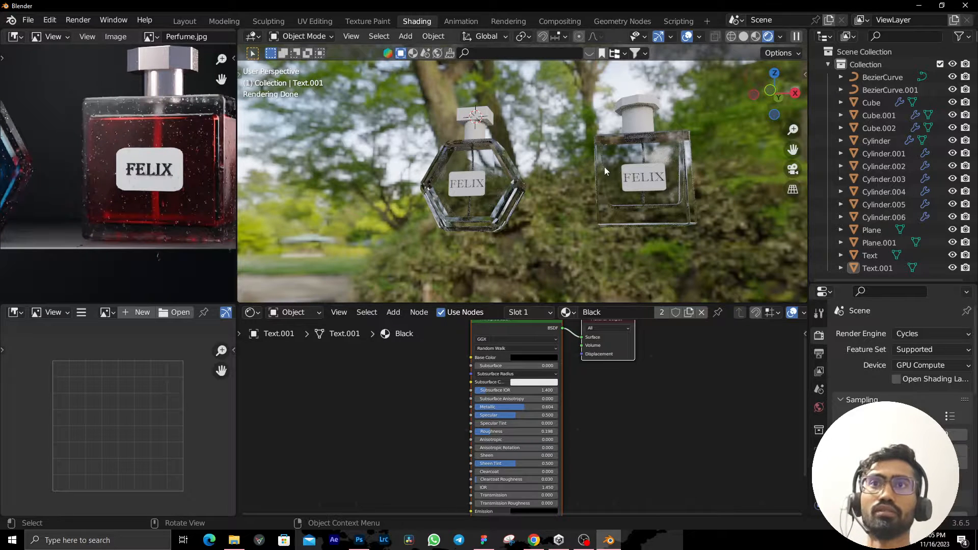
pyautogui.scroll(4, 573, 203)
pyautogui.click(481, 203)
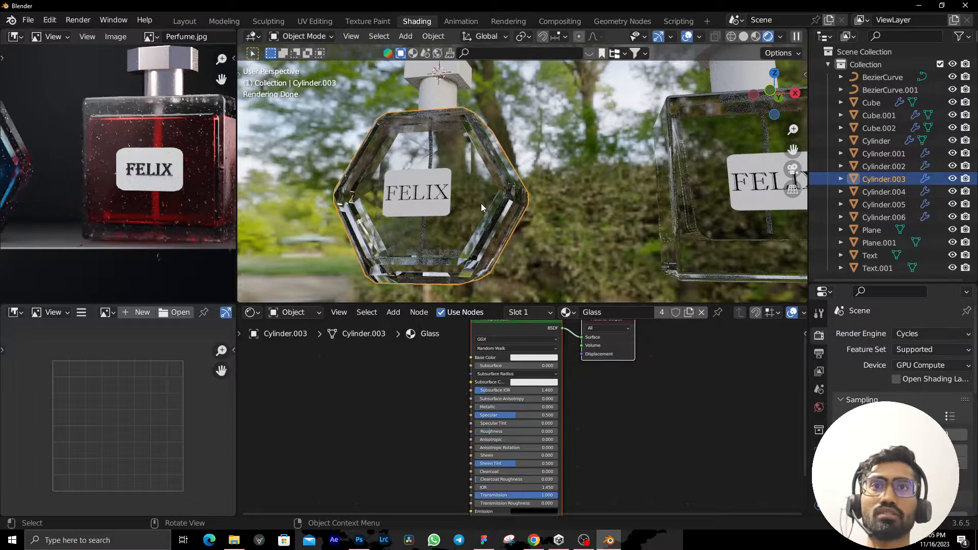
pyautogui.scroll(-2, 477, 403)
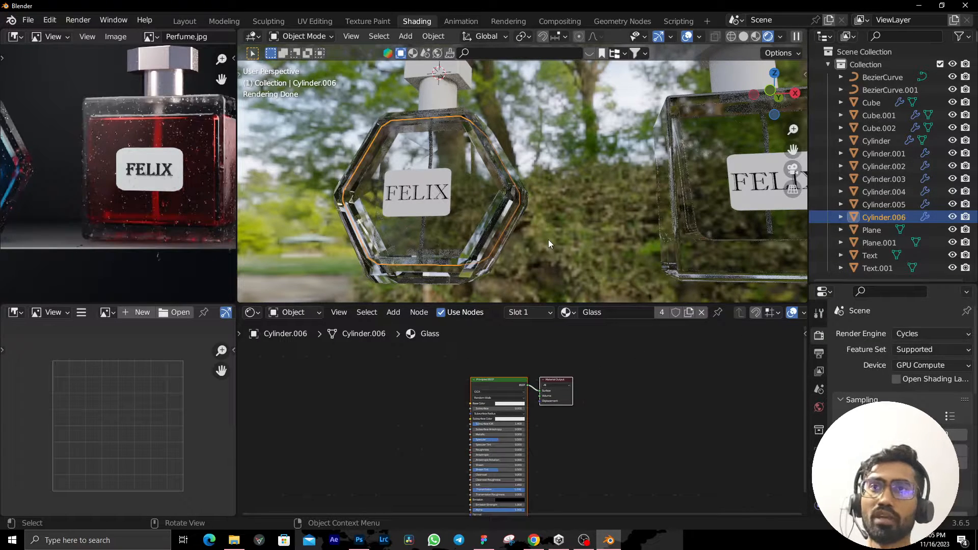
pyautogui.click(658, 313)
pyautogui.moveTo(439, 218); pyautogui.dragTo(487, 216, button='middle')
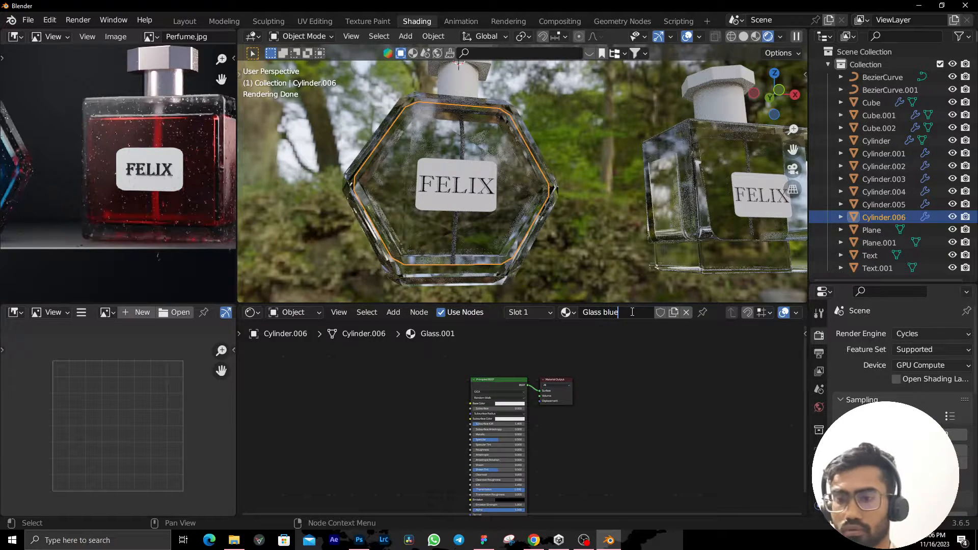
pyautogui.press('Return')
# Set the Glass blue material's Base Color to a blue with hue 0.632 and saturation 0.817.
pyautogui.scroll(4, 516, 426)
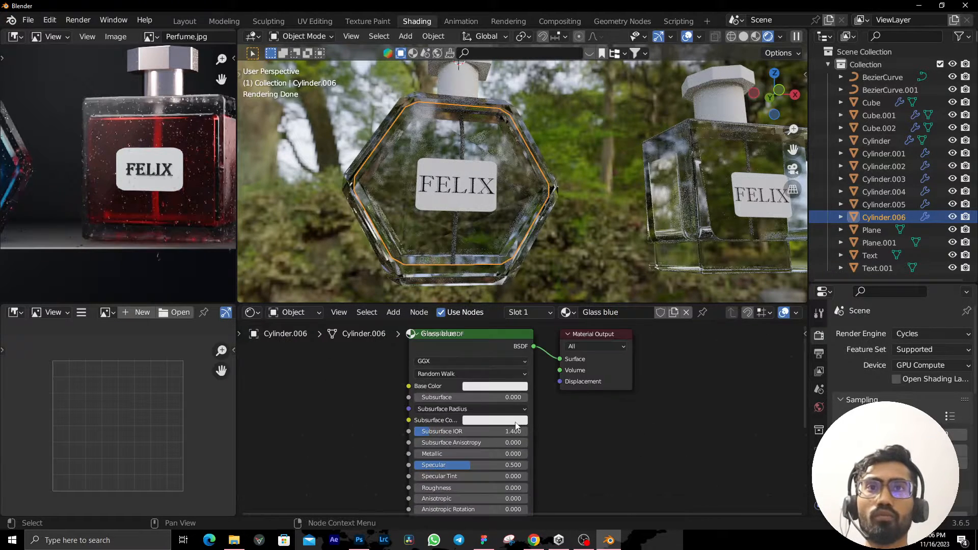
pyautogui.scroll(1, 516, 426)
pyautogui.click(508, 378)
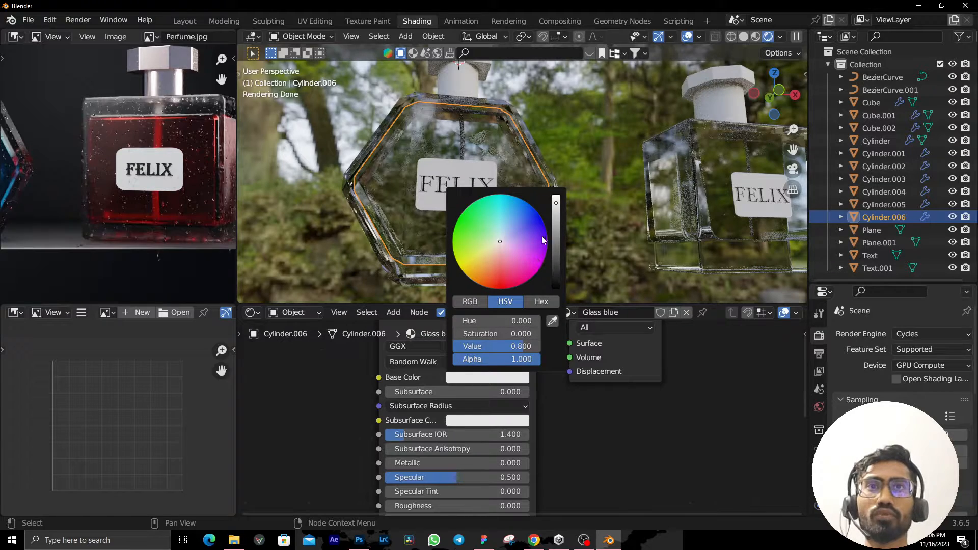
pyautogui.moveTo(509, 236); pyautogui.dragTo(517, 222)
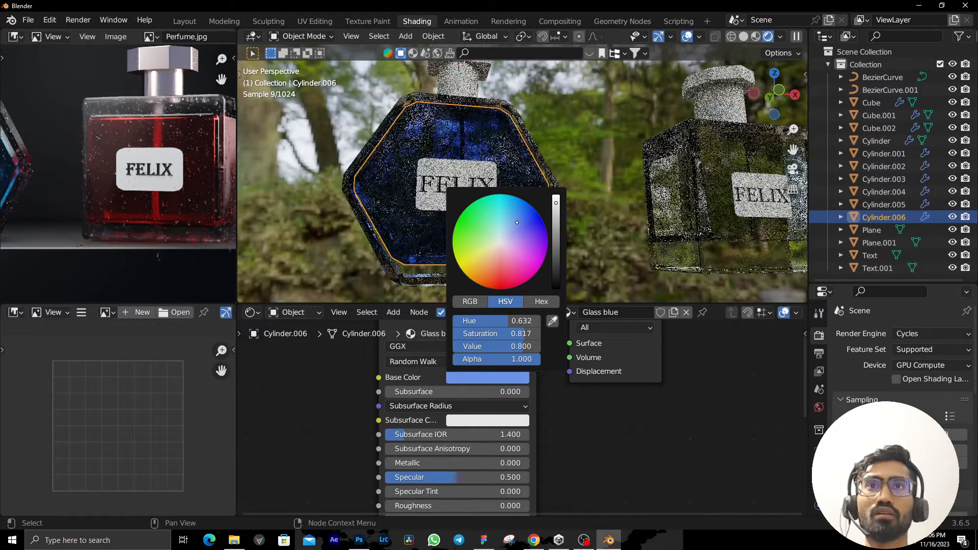
# Shift the Glass blue material's Base Color to a slightly more cyan blue to match the liquid in the reference image.
pyautogui.moveTo(71, 155); pyautogui.dragTo(265, 163, button='middle')
pyautogui.scroll(5, 125, 170)
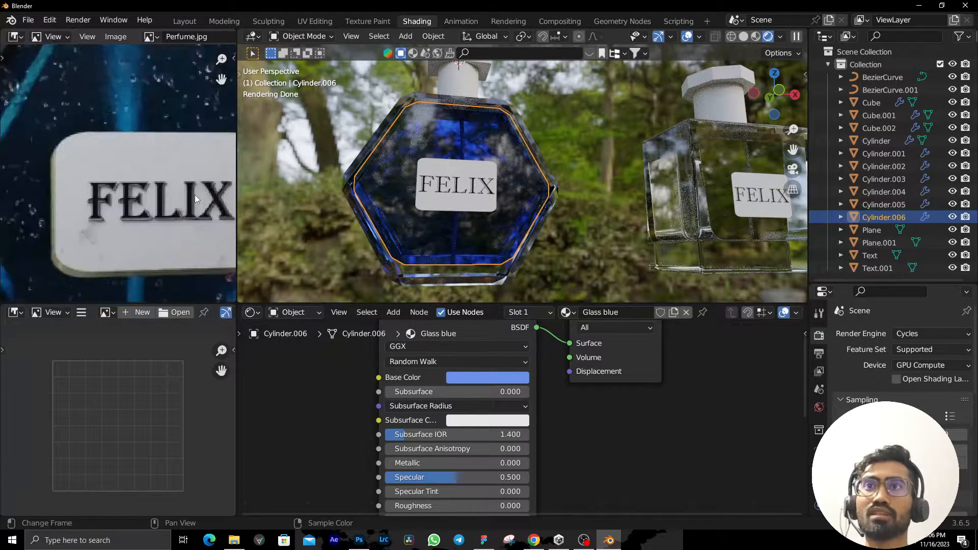
pyautogui.moveTo(182, 166); pyautogui.dragTo(131, 252, button='middle')
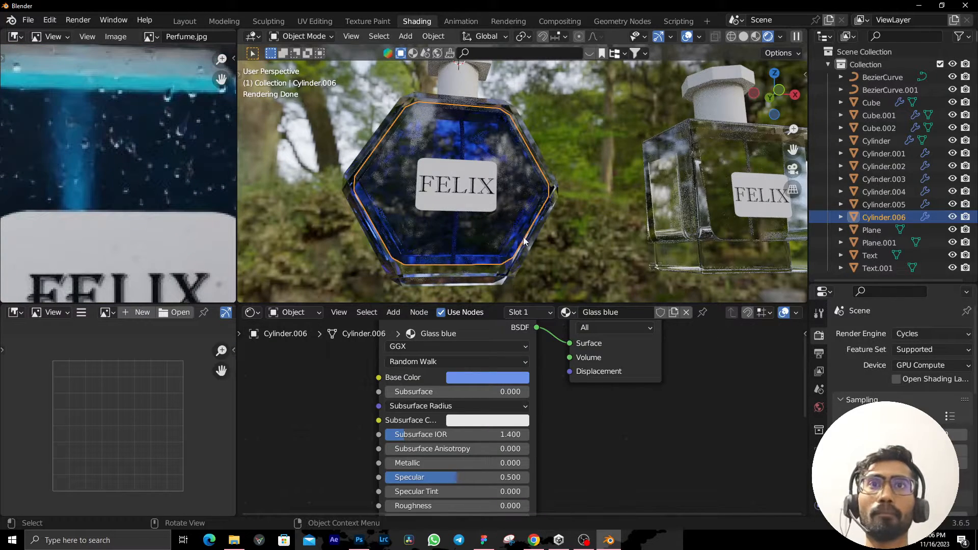
pyautogui.moveTo(525, 241); pyautogui.dragTo(554, 203, button='middle')
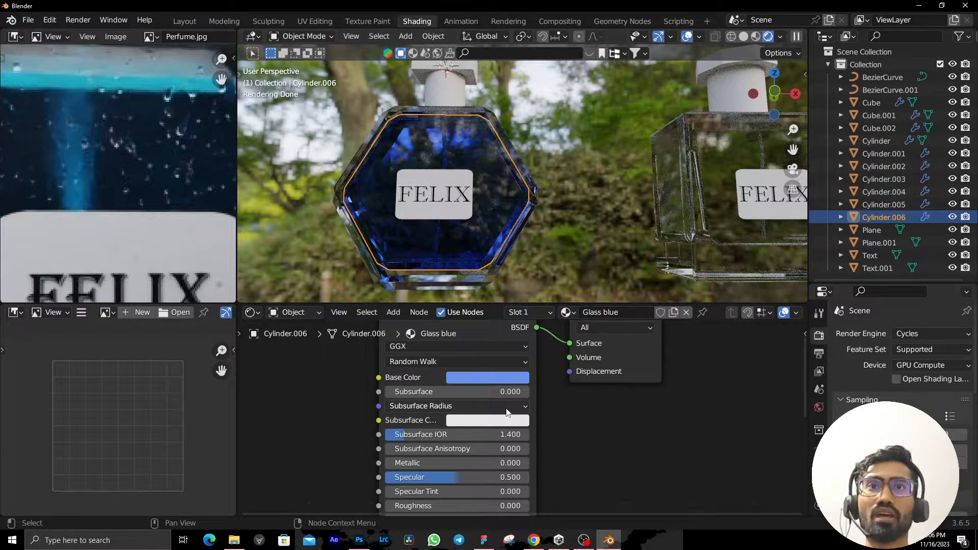
pyautogui.click(511, 378)
pyautogui.click(507, 222)
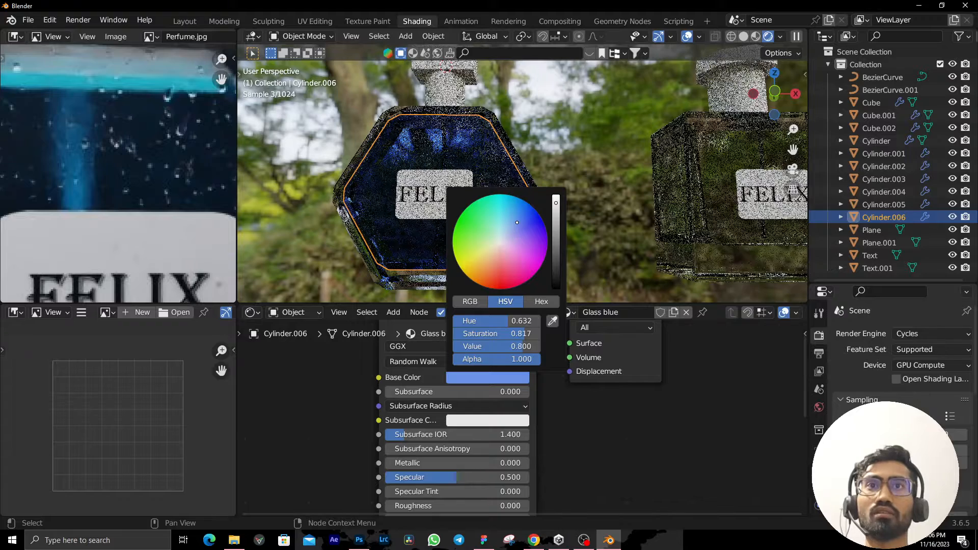
pyautogui.moveTo(507, 223)
pyautogui.mouseDown()
pyautogui.moveTo(518, 213)
pyautogui.moveTo(540, 247)
pyautogui.moveTo(509, 280)
pyautogui.moveTo(534, 221)
pyautogui.moveTo(515, 220)
pyautogui.mouseUp()
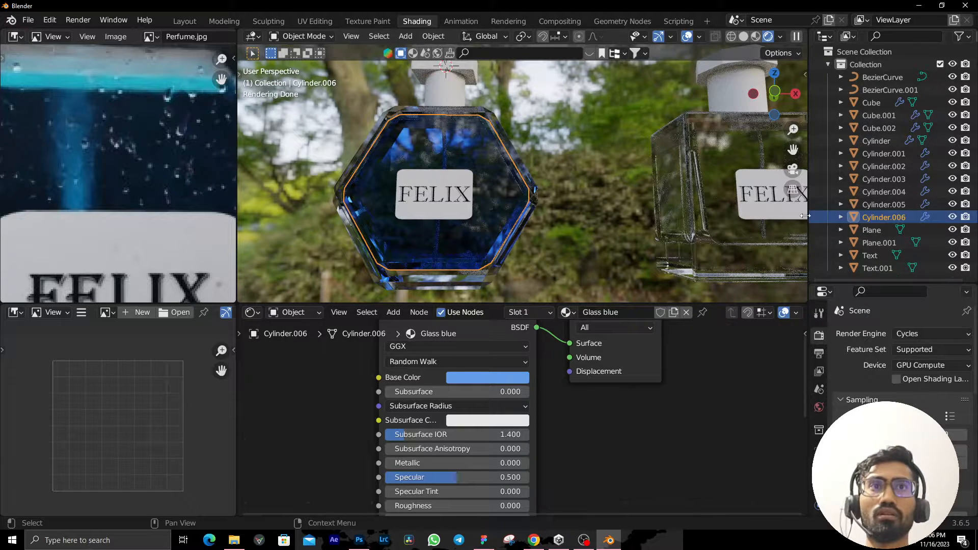
# Make a separate copy of the Glass material for the rectangular bottle's inner body and name it Glass red.
pyautogui.click(728, 240)
pyautogui.click(729, 239)
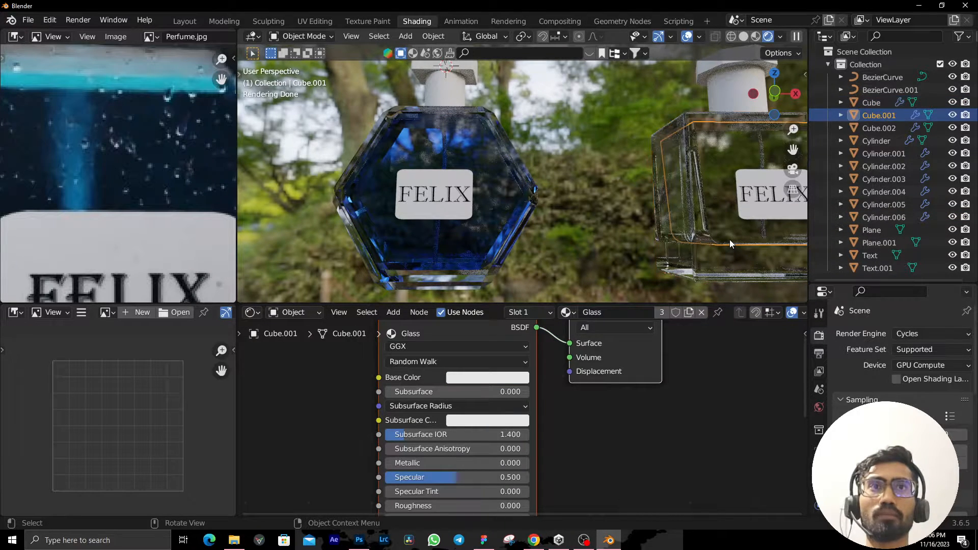
pyautogui.keyDown('shift'); pyautogui.moveTo(724, 253); pyautogui.dragTo(648, 240, button='middle'); pyautogui.keyUp('shift')
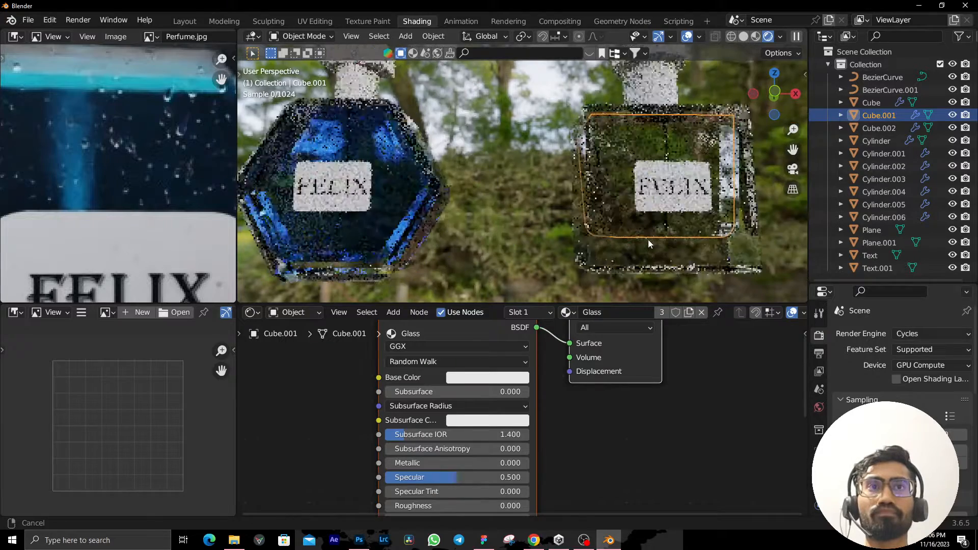
pyautogui.click(661, 312)
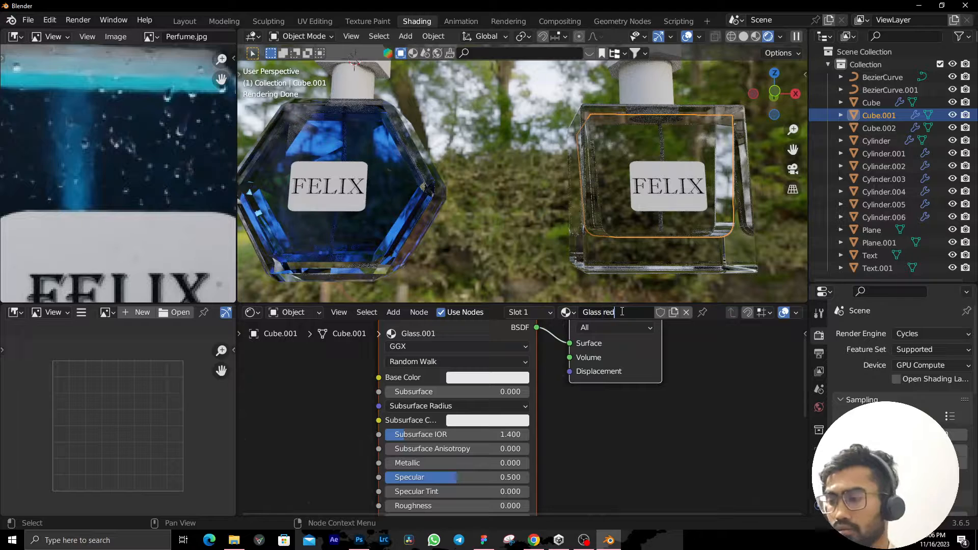
pyautogui.press('Return')
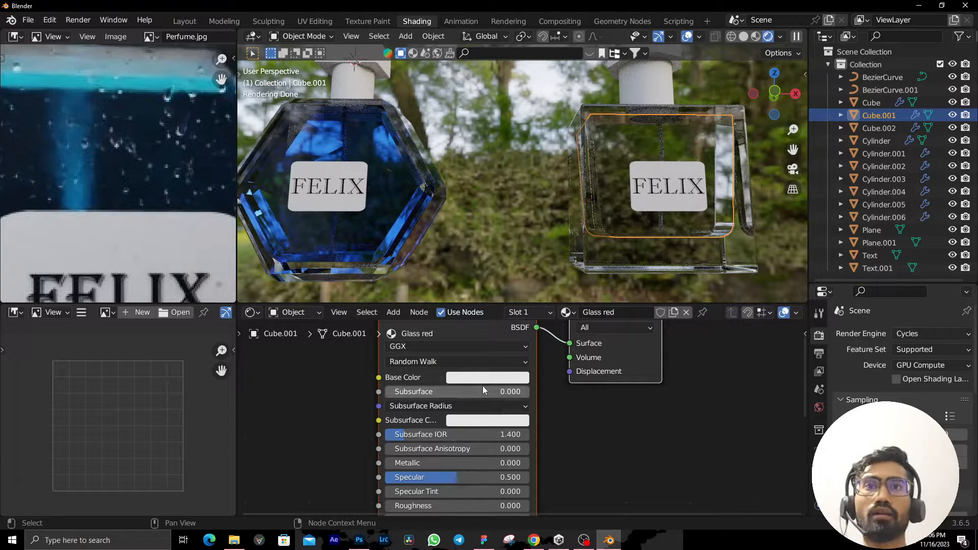
# Set the Glass red material's Base Color to a pure red with hue 0.000 and saturation 1.000.
pyautogui.click(486, 380)
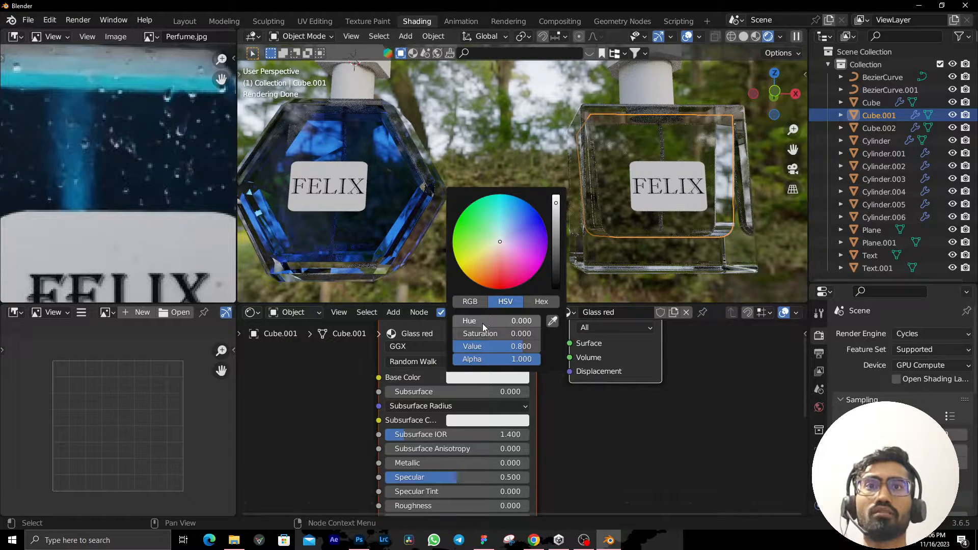
pyautogui.moveTo(486, 333); pyautogui.dragTo(530, 333)
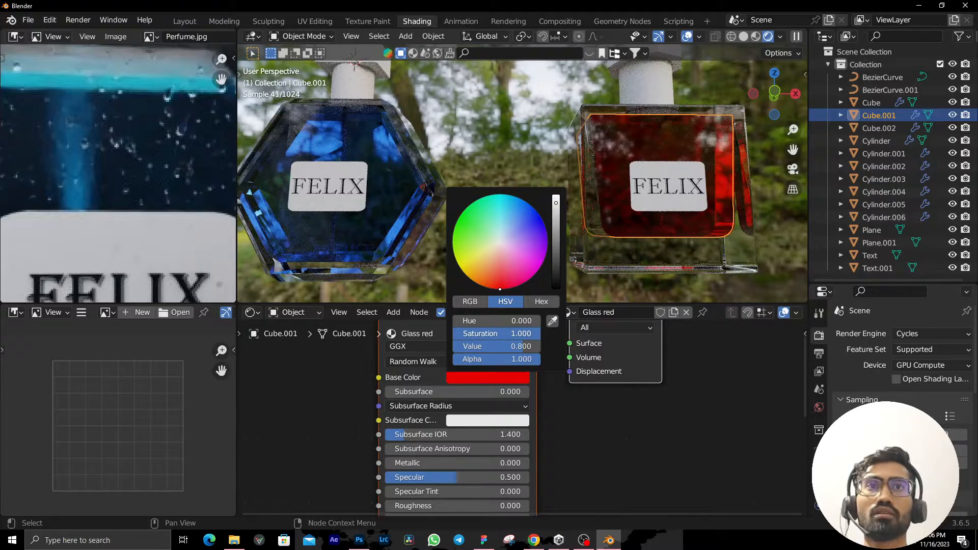
pyautogui.click(751, 347)
# Examine the blue and red glass of both bottles from several angles and distances.
pyautogui.scroll(-4, 722, 201)
pyautogui.click(704, 209)
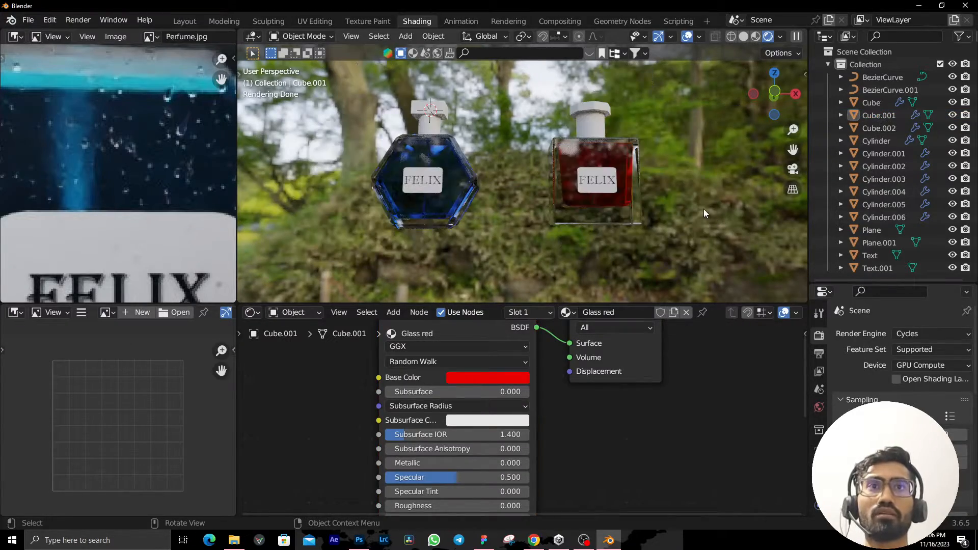
pyautogui.scroll(1, 704, 209)
pyautogui.moveTo(703, 210); pyautogui.dragTo(674, 243, button='middle')
pyautogui.scroll(-3, 665, 237)
pyautogui.scroll(4, 675, 243)
pyautogui.scroll(-4, 611, 208)
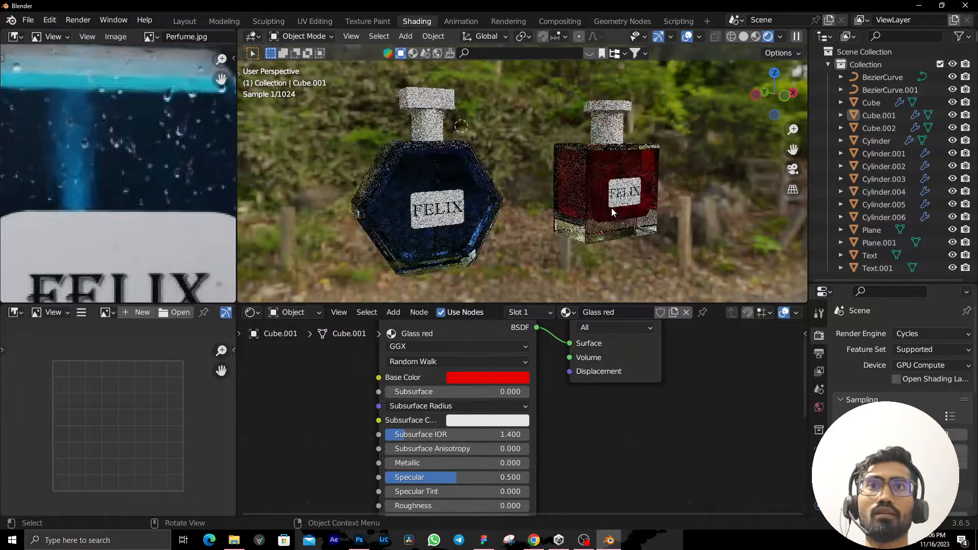
pyautogui.moveTo(611, 208); pyautogui.dragTo(648, 220, button='middle')
pyautogui.scroll(-5, 102, 195)
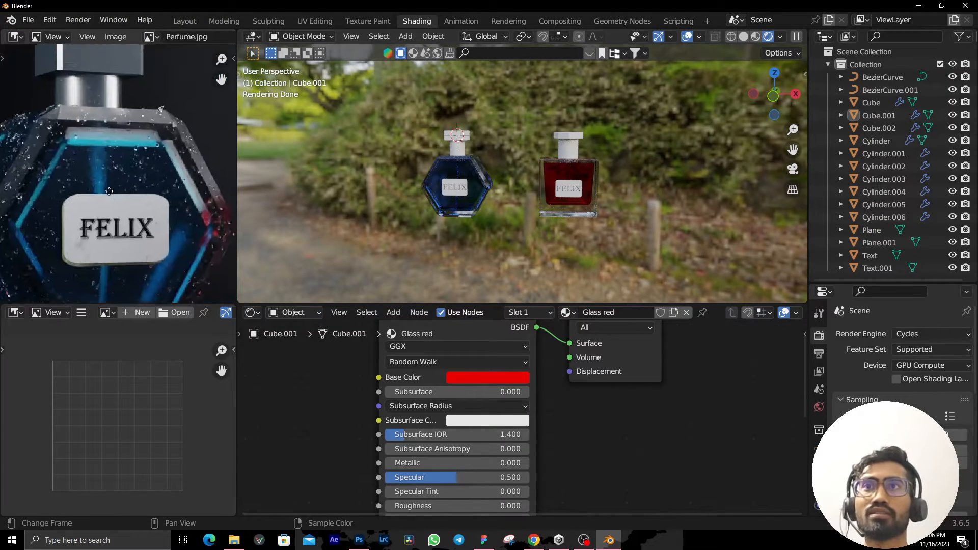
# Create a new material for the hexagonal bottle's cap and name it metal cap.
pyautogui.moveTo(78, 115); pyautogui.dragTo(60, 159, button='middle')
pyautogui.scroll(1, 60, 158)
pyautogui.scroll(10, 511, 151)
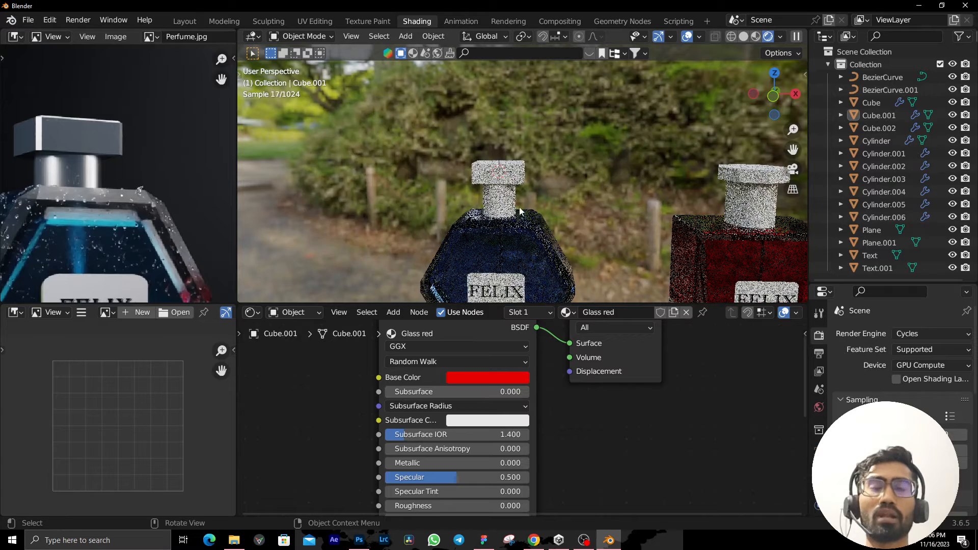
pyautogui.click(542, 162)
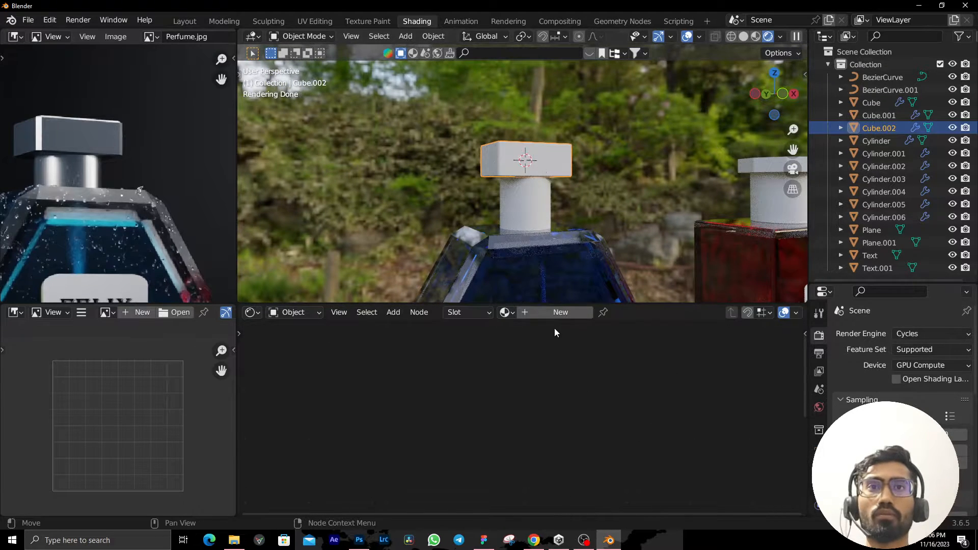
pyautogui.click(563, 312)
pyautogui.click(621, 312)
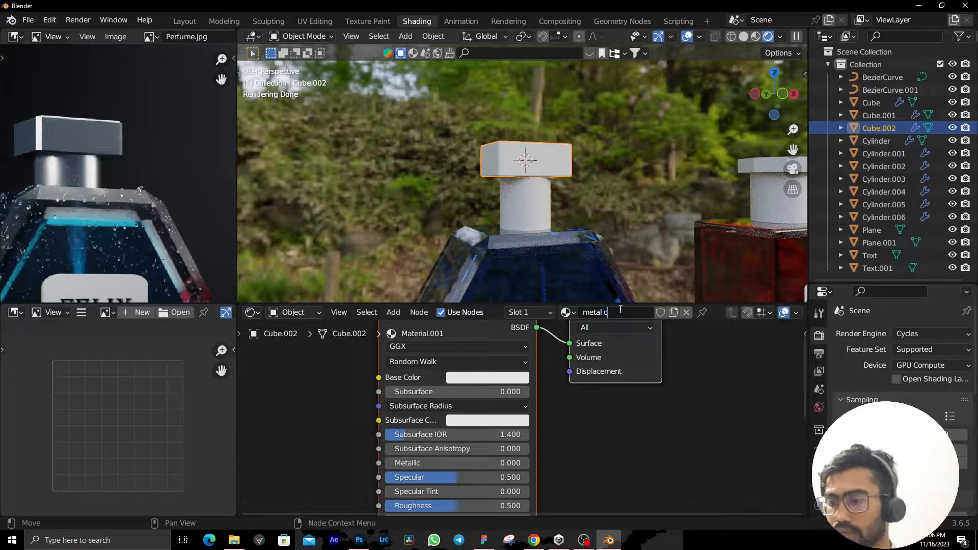
pyautogui.press('Return')
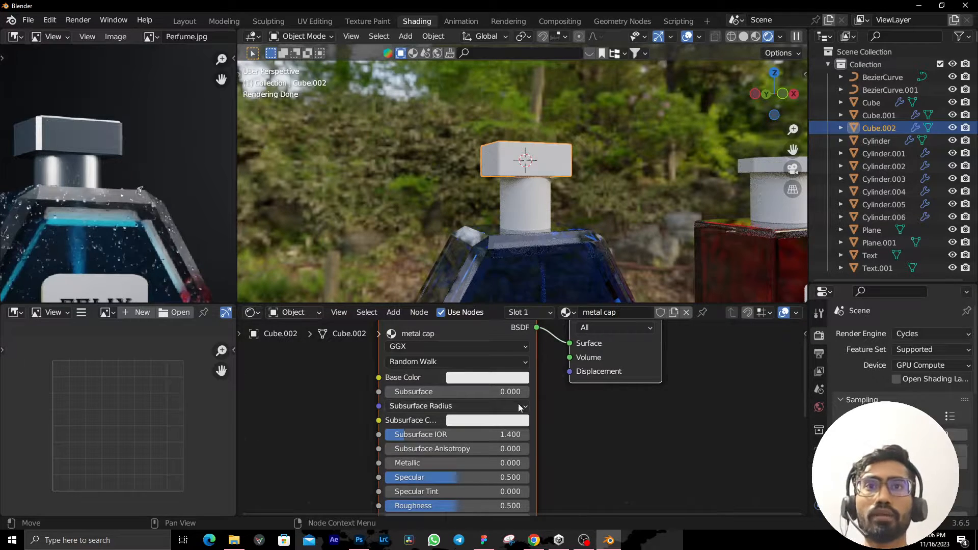
# Set the metal cap material's Metallic to 1.000 and lower its Roughness for a shinier surface.
pyautogui.moveTo(519, 405); pyautogui.dragTo(514, 425, button='middle')
pyautogui.moveTo(449, 482); pyautogui.dragTo(536, 450)
pyautogui.scroll(4, 594, 191)
pyautogui.moveTo(484, 436); pyautogui.dragTo(508, 466, button='middle')
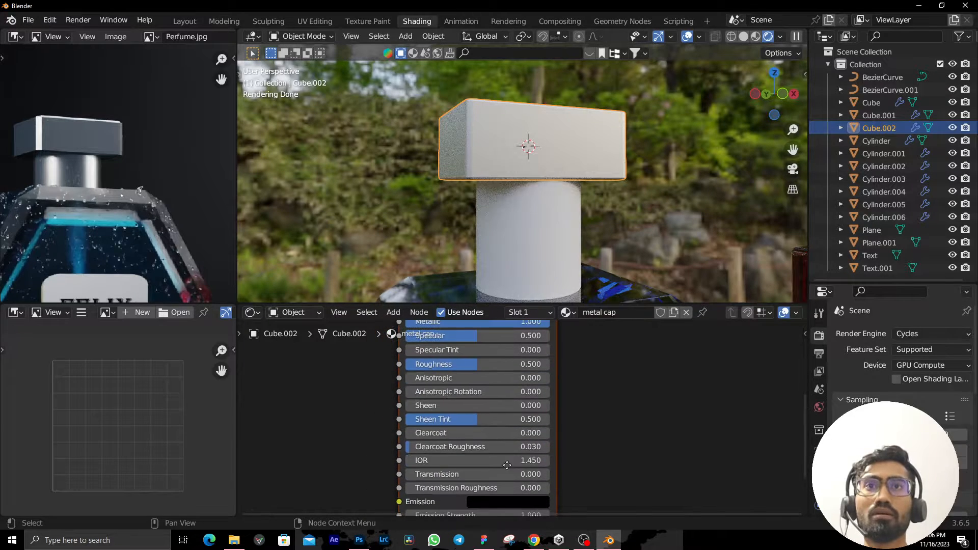
pyautogui.moveTo(494, 363); pyautogui.dragTo(463, 363)
# Try an orange Base Color with hue 0.033 and saturation 0.927 on the metal cap material.
pyautogui.moveTo(468, 365); pyautogui.dragTo(449, 516, button='middle')
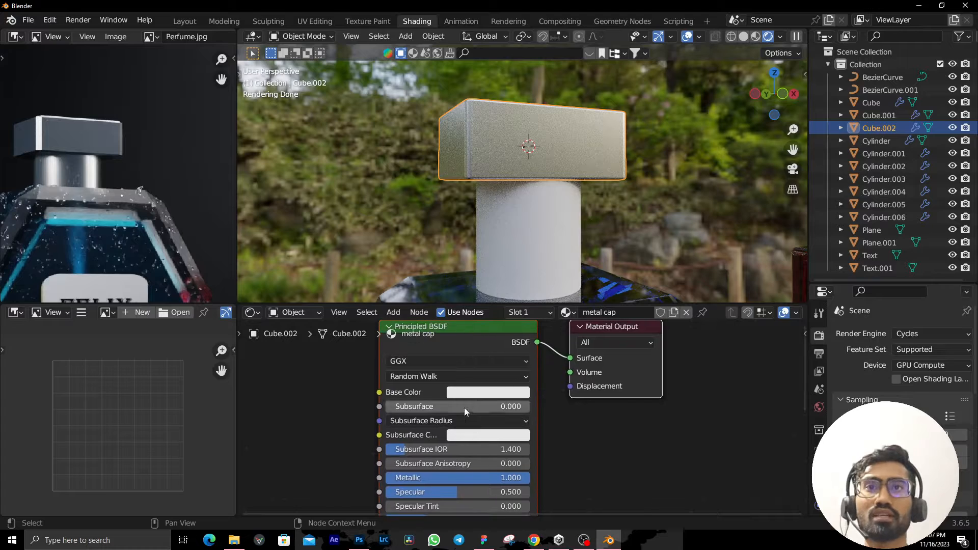
pyautogui.click(478, 388)
pyautogui.click(481, 392)
pyautogui.moveTo(505, 282); pyautogui.dragTo(489, 288)
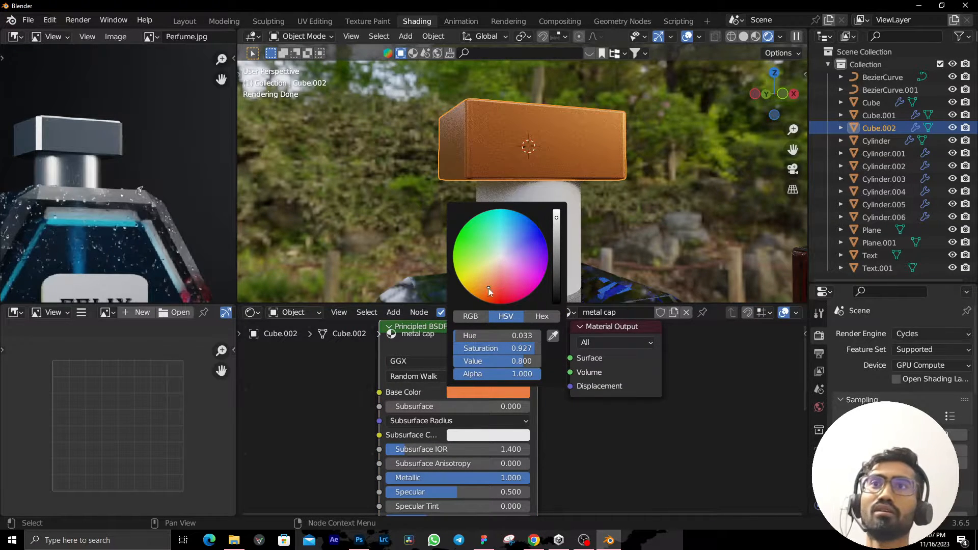
pyautogui.scroll(-6, 545, 209)
pyautogui.moveTo(546, 209); pyautogui.dragTo(606, 215, button='middle')
pyautogui.scroll(2, 531, 203)
pyautogui.scroll(6, 531, 202)
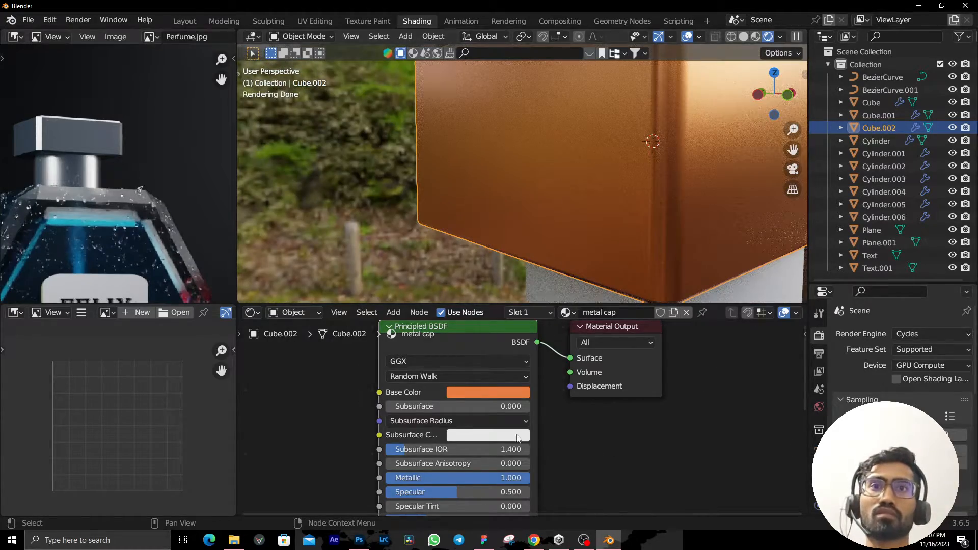
# Change the metal cap material's Base Color to a soft pink and raise its brightness value.
pyautogui.click(500, 393)
pyautogui.moveTo(503, 297); pyautogui.dragTo(506, 269)
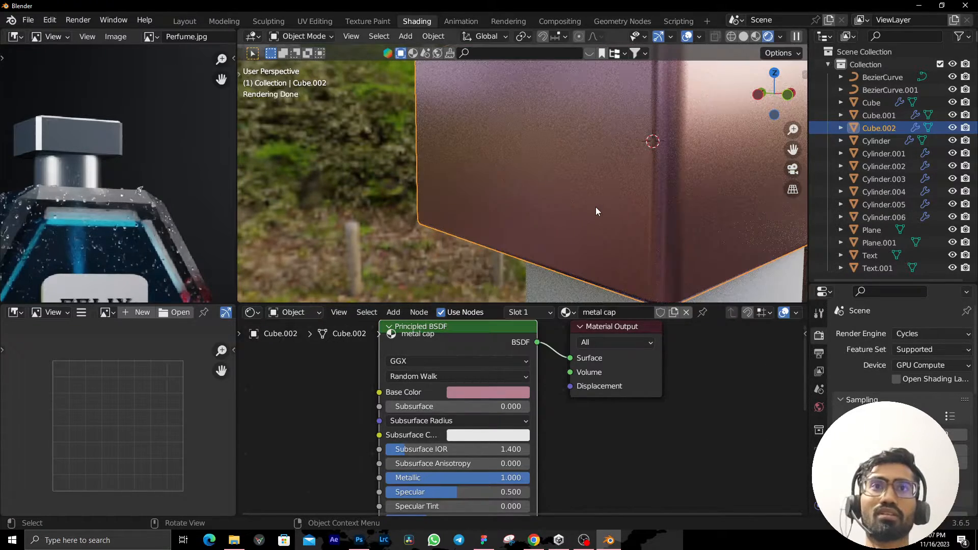
pyautogui.click(493, 395)
pyautogui.moveTo(555, 246); pyautogui.dragTo(556, 206)
pyautogui.scroll(-8, 655, 232)
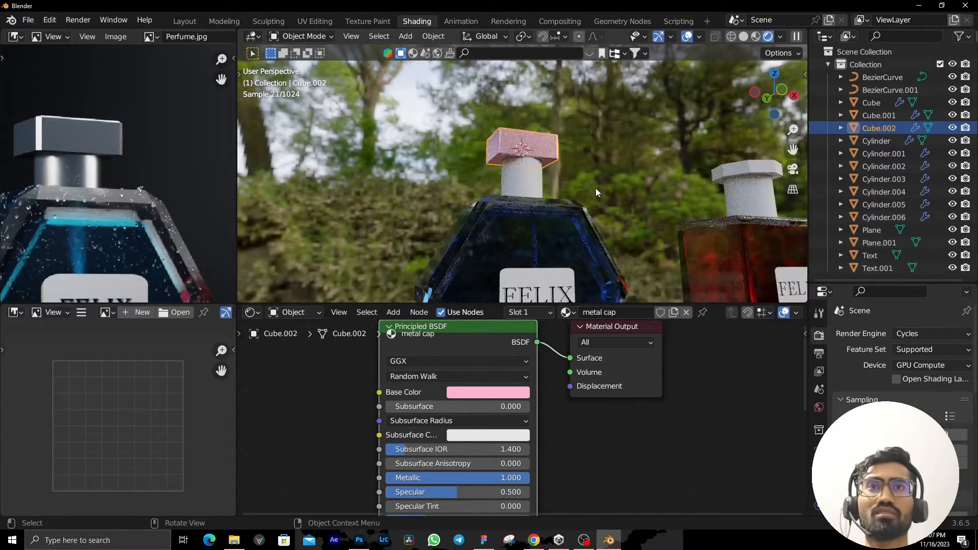
# Link the cap's metal cap material to the outer neck cylinder of the hexagonal bottle.
pyautogui.scroll(2, 595, 188)
pyautogui.scroll(1, 531, 185)
pyautogui.keyDown('shift'); pyautogui.click(530, 176); pyautogui.keyUp('shift')
pyautogui.keyDown('shift'); pyautogui.click(527, 144); pyautogui.keyUp('shift')
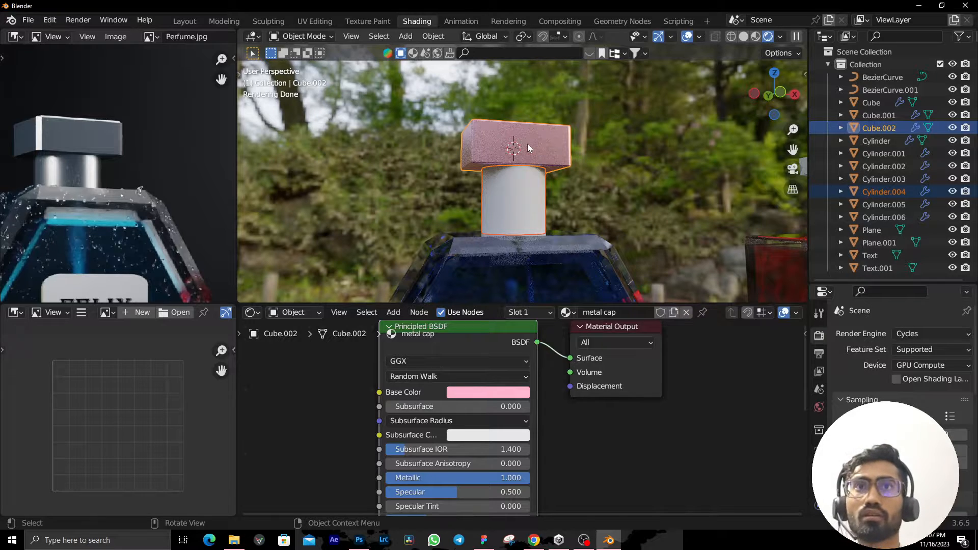
pyautogui.hotkey('ctrl', 'l')
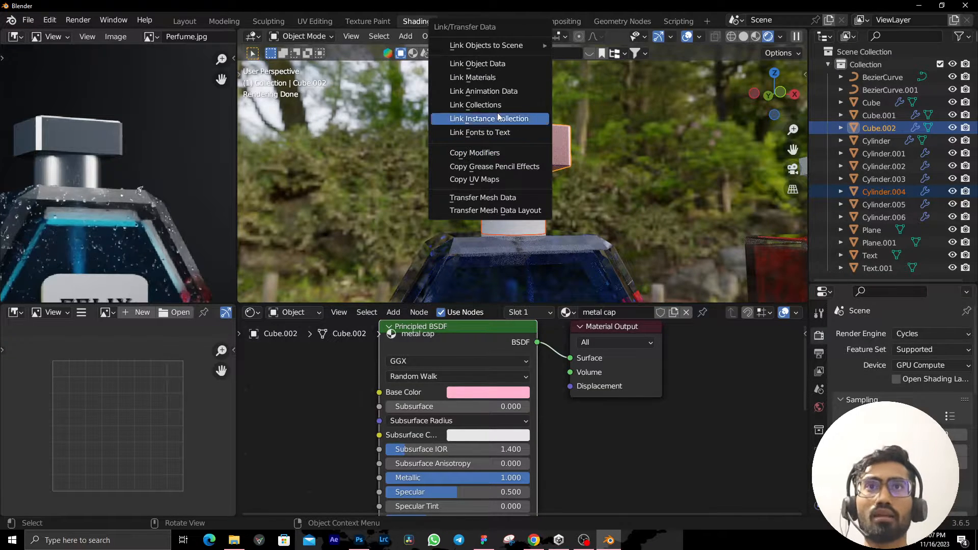
pyautogui.click(491, 77)
# Assign the existing Glass material to the inner neck cylinder hidden inside the hexagonal bottle's metal neck.
pyautogui.scroll(6, 575, 170)
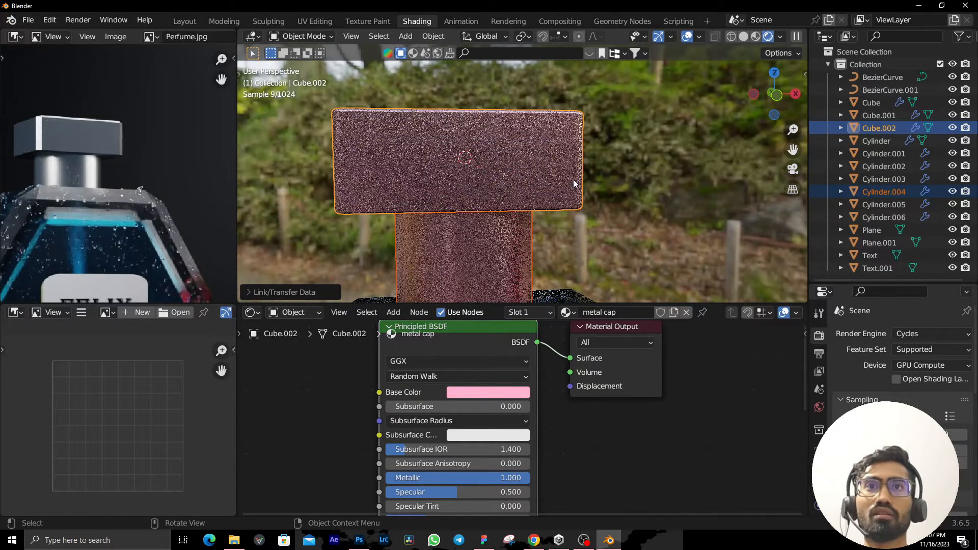
pyautogui.keyDown('shift'); pyautogui.moveTo(574, 180); pyautogui.dragTo(638, 112, button='middle'); pyautogui.keyUp('shift')
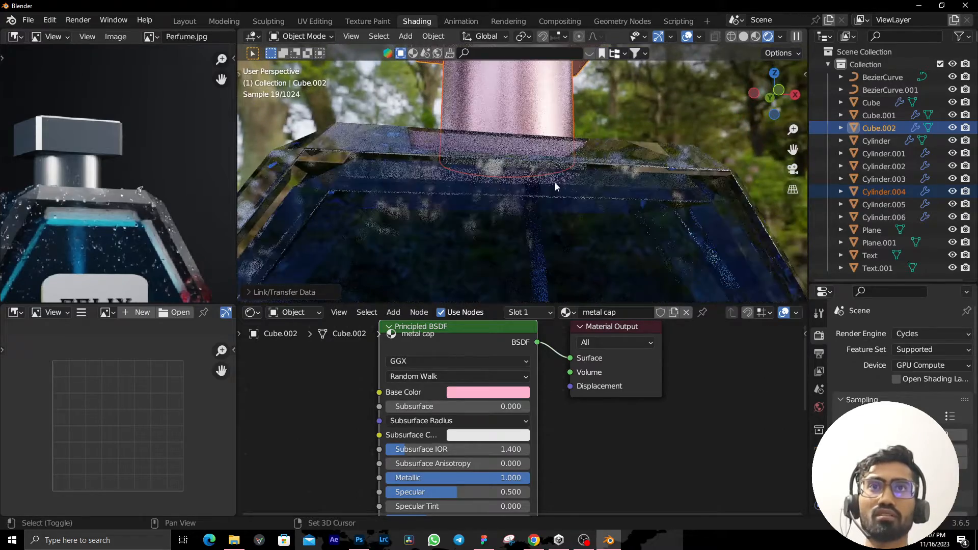
pyautogui.hotkey('shift', 'z')
pyautogui.click(511, 181)
pyautogui.click(535, 179)
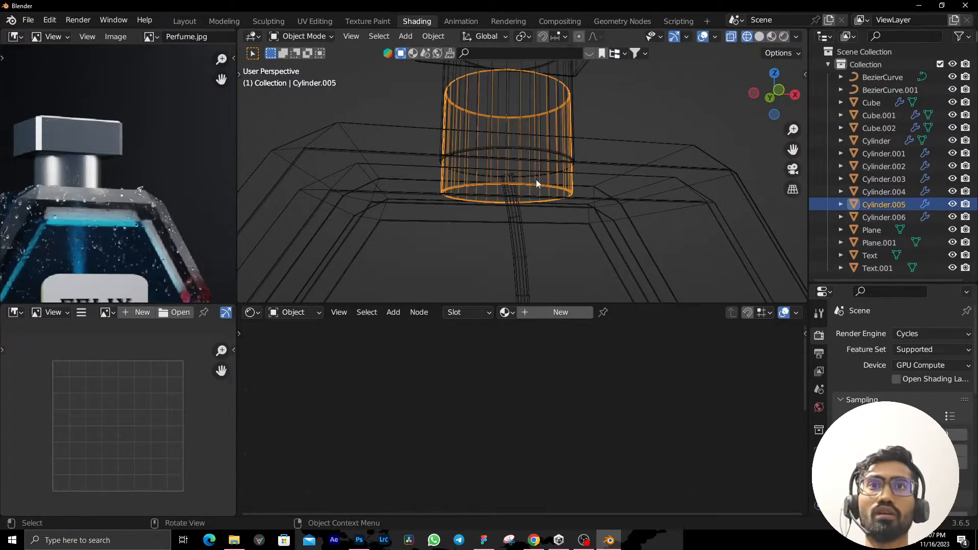
pyautogui.hotkey('shift', 'z')
pyautogui.scroll(-2, 568, 219)
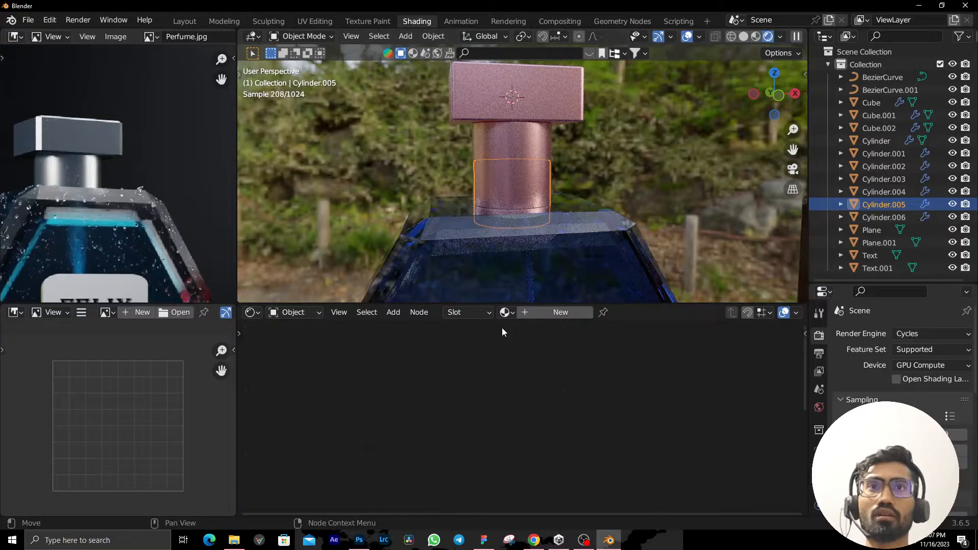
pyautogui.click(512, 312)
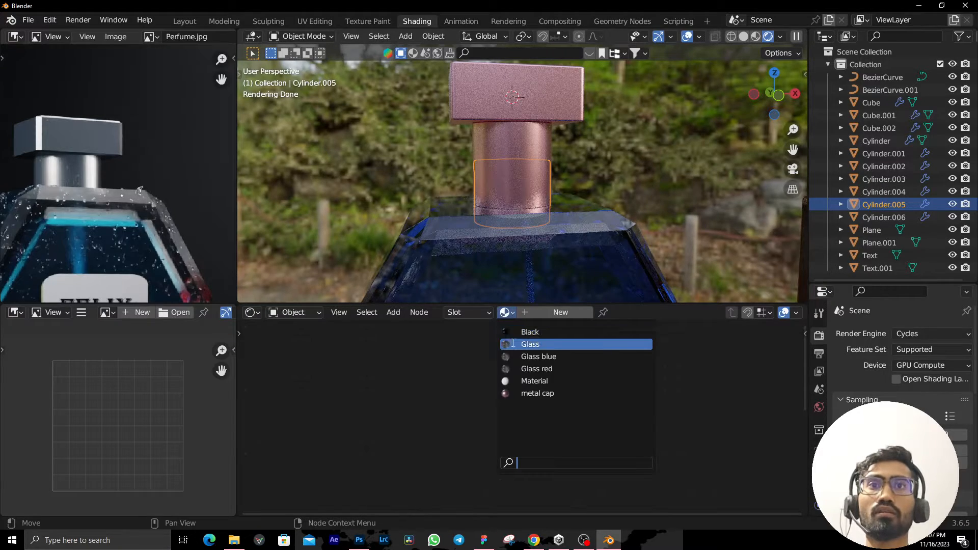
pyautogui.click(547, 344)
# Assign the existing Glass material to the inner neck cylinder hidden inside the square red bottle's neck.
pyautogui.scroll(-6, 601, 196)
pyautogui.scroll(5, 597, 185)
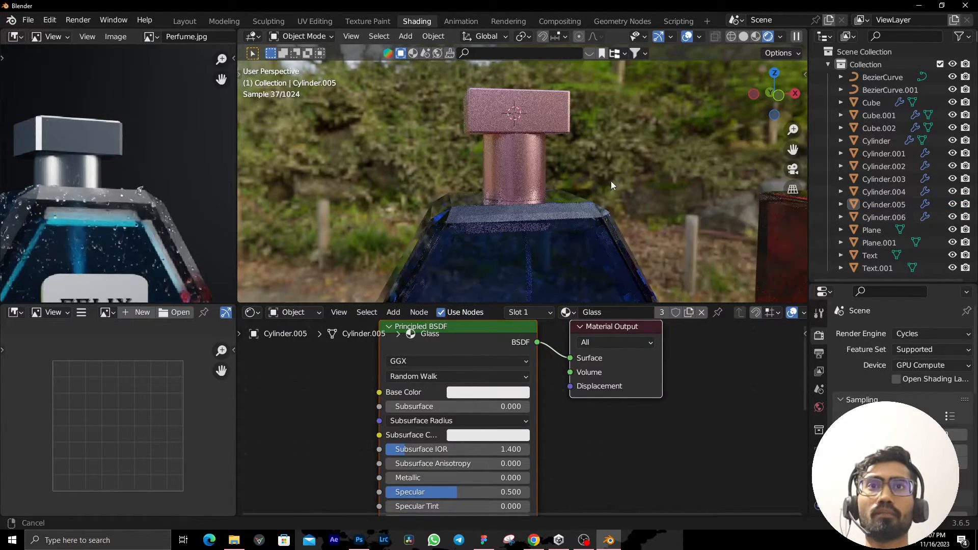
pyautogui.moveTo(611, 182); pyautogui.dragTo(643, 198, button='middle')
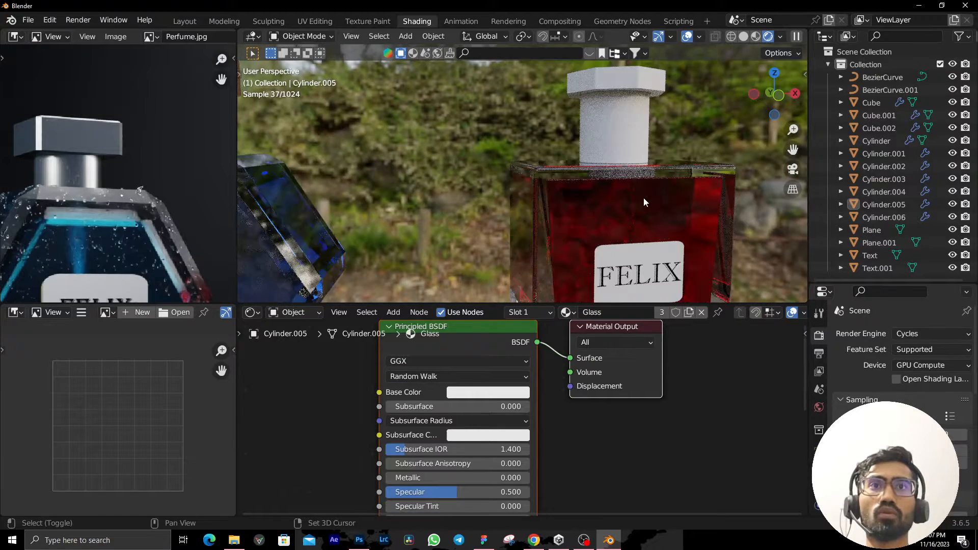
pyautogui.hotkey('shift', 'z')
pyautogui.click(626, 172)
pyautogui.click(626, 173)
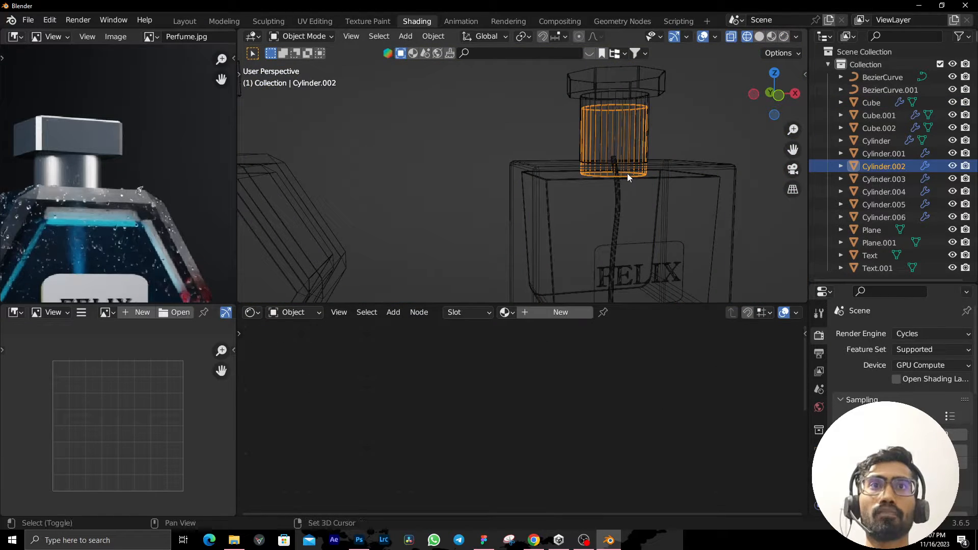
pyautogui.hotkey('shift', 'z')
pyautogui.click(505, 312)
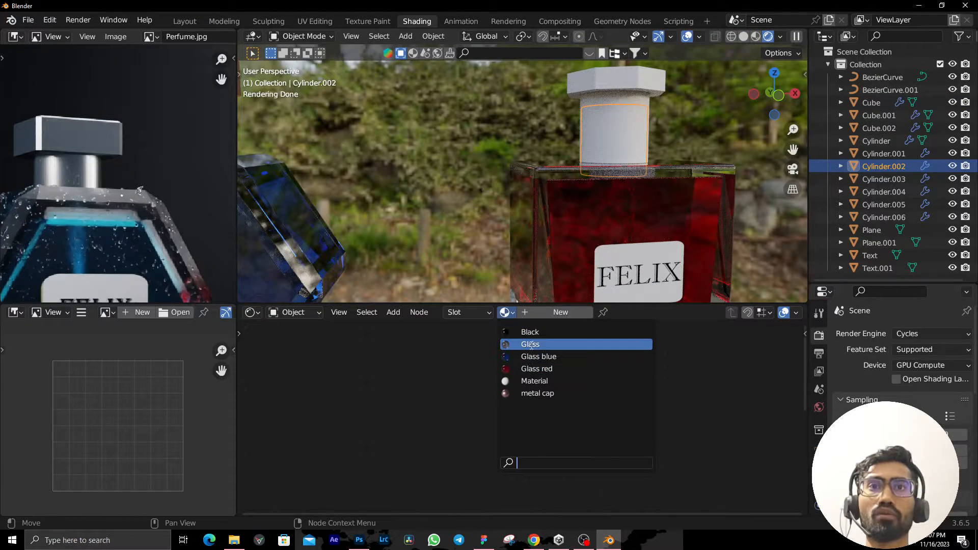
pyautogui.click(531, 345)
# Assign the existing metal cap material to the outer neck cylinder of the square red bottle.
pyautogui.moveTo(442, 167); pyautogui.dragTo(491, 173, button='middle')
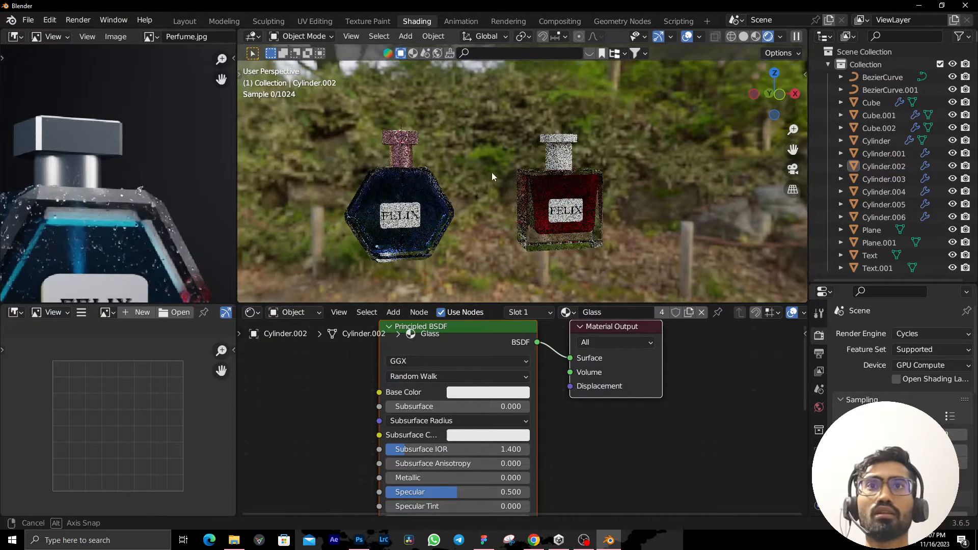
pyautogui.click(549, 151)
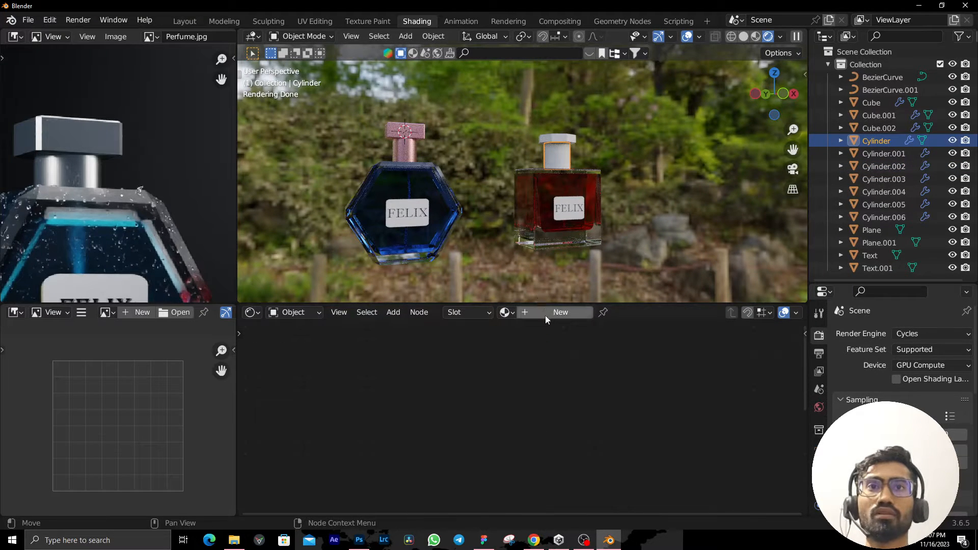
pyautogui.click(506, 312)
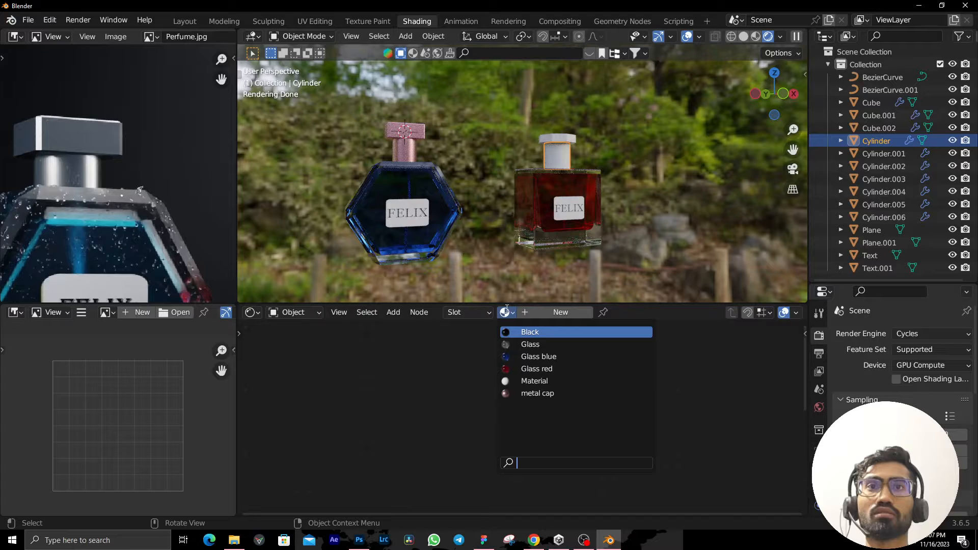
pyautogui.click(540, 392)
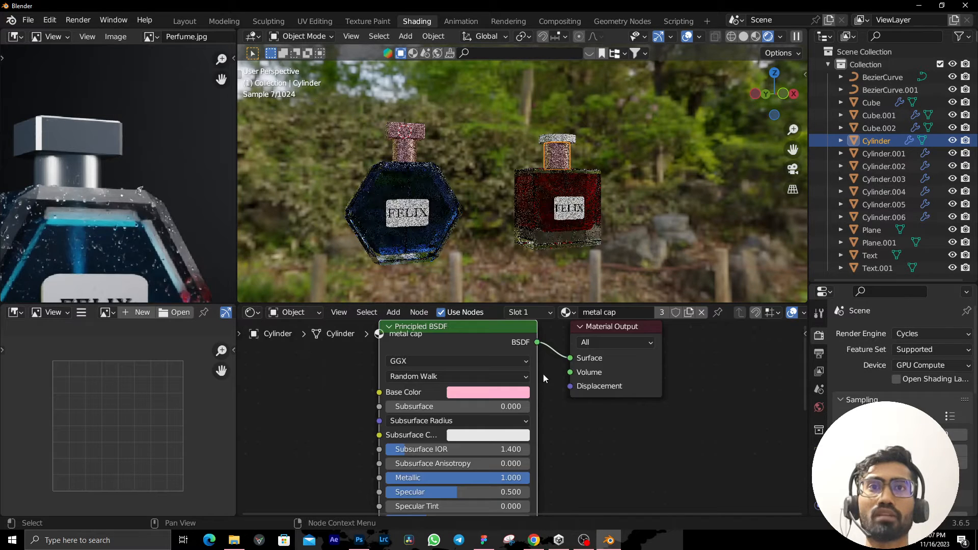
# Make a separate copy of the neck's metal cap material and set its Base Color to light grey with saturation 0.040 and value 0.661.
pyautogui.click(665, 312)
pyautogui.click(522, 394)
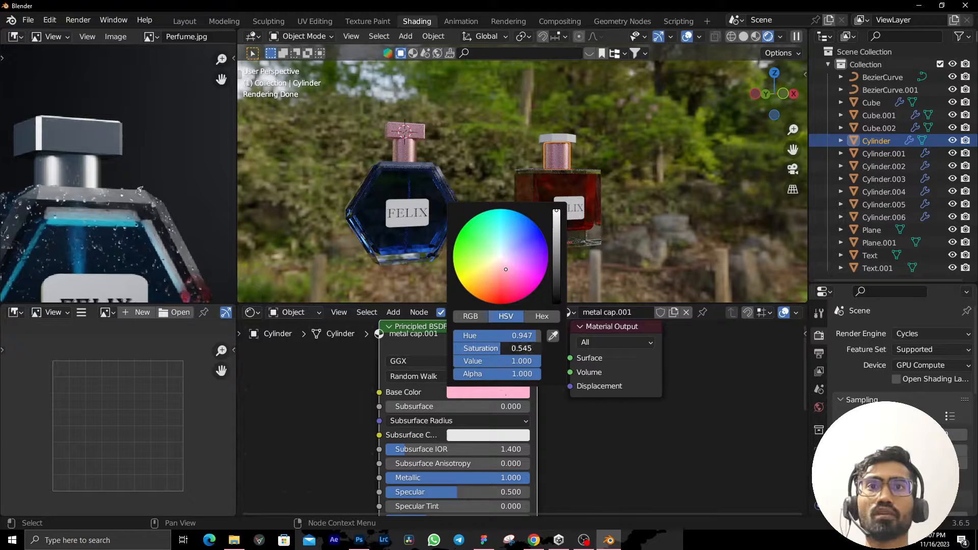
pyautogui.moveTo(519, 349); pyautogui.dragTo(464, 361)
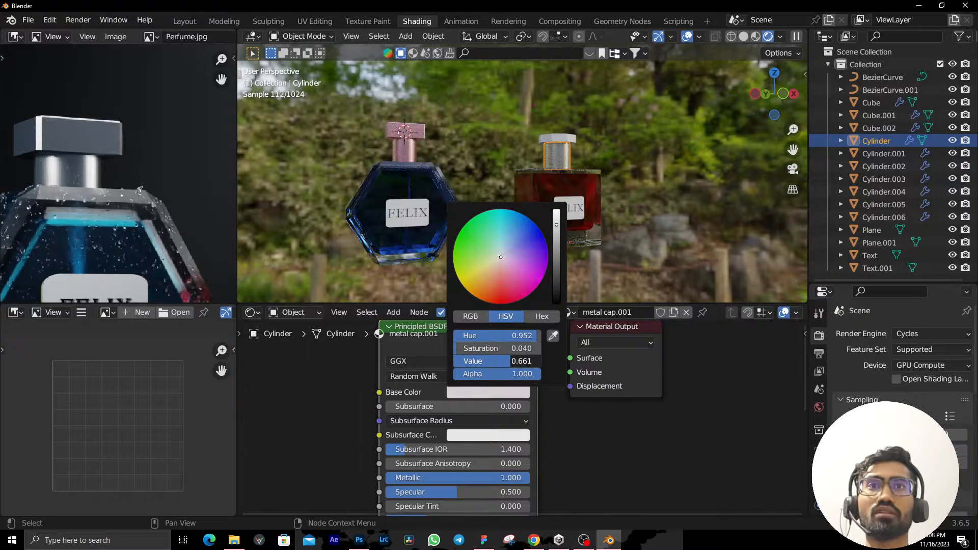
# Link the neck's grey metal cap.001 material to the faceted cap of the square red bottle.
pyautogui.scroll(4, 688, 202)
pyautogui.keyDown('shift'); pyautogui.moveTo(713, 186); pyautogui.dragTo(604, 249, button='middle'); pyautogui.keyUp('shift')
pyautogui.scroll(5, 605, 250)
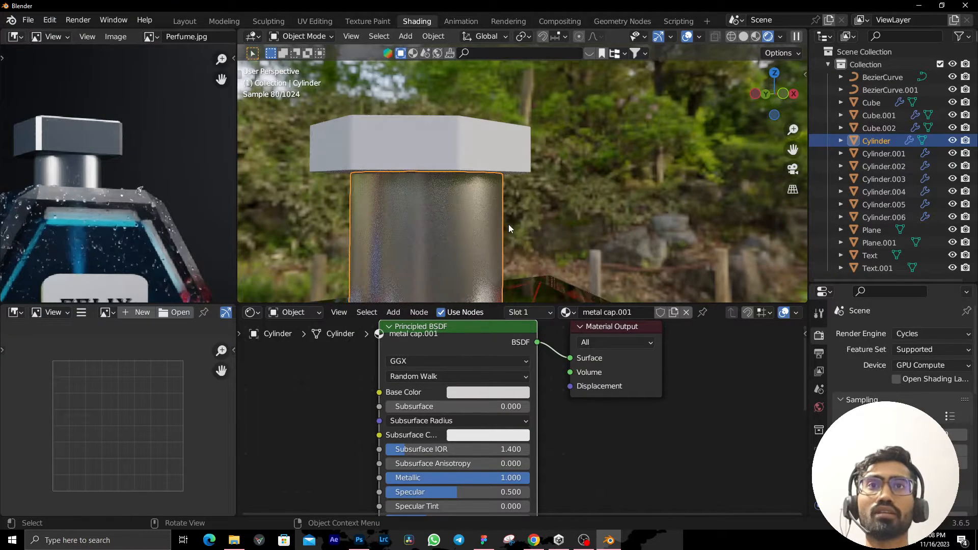
pyautogui.keyDown('shift'); pyautogui.click(478, 146); pyautogui.keyUp('shift')
pyautogui.hotkey('ctrl', 'l')
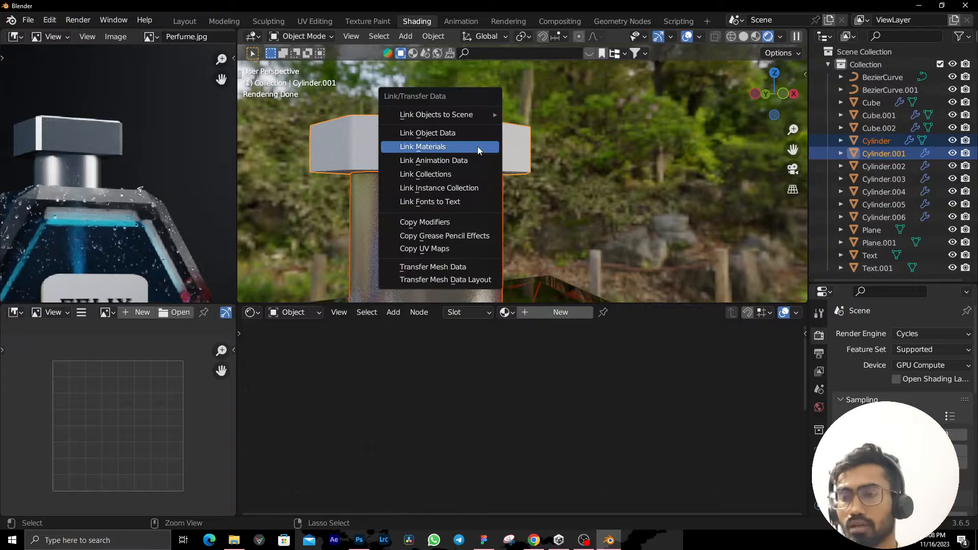
pyautogui.click(477, 146)
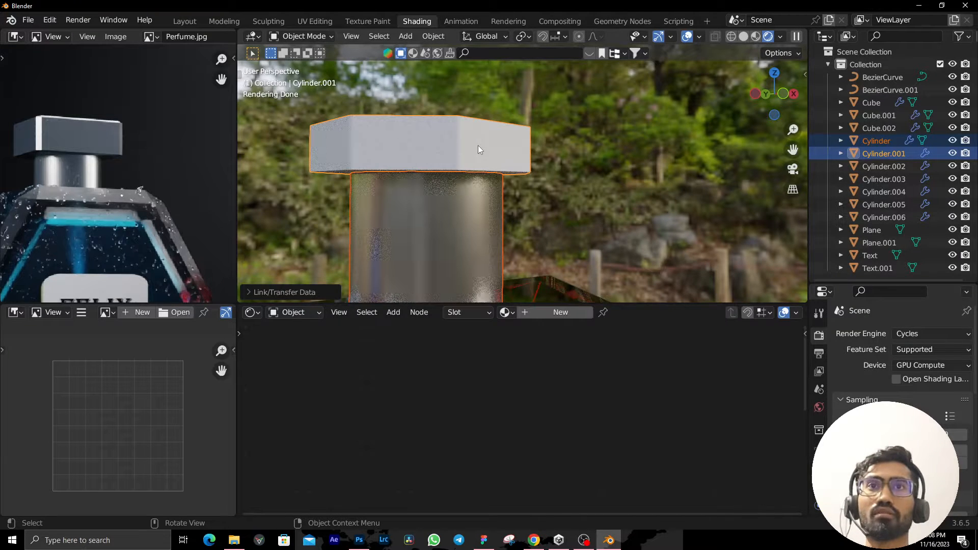
pyautogui.keyDown('shift'); pyautogui.click(441, 192); pyautogui.keyUp('shift')
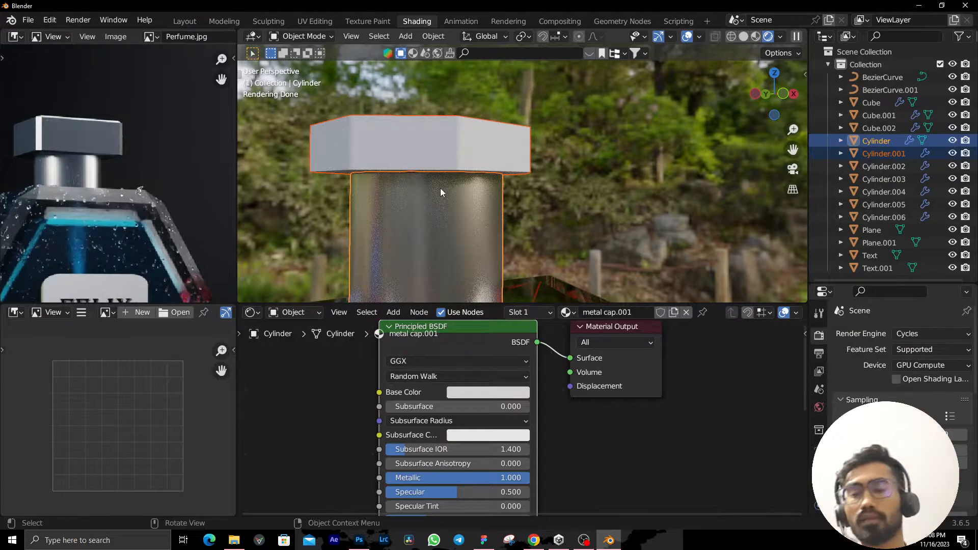
pyautogui.hotkey('ctrl', 'l')
pyautogui.click(440, 188)
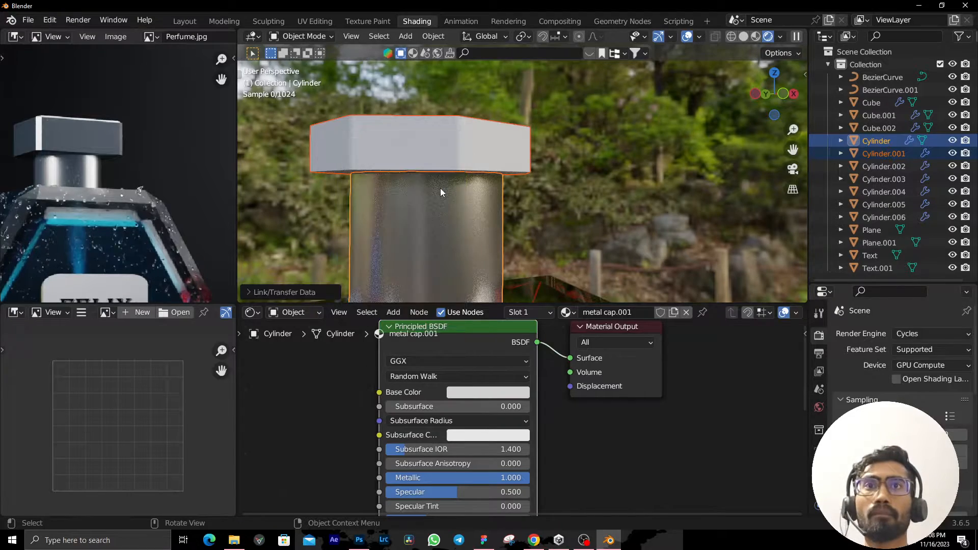
pyautogui.click(635, 139)
# Link the square bottle's metal cap.001 material to the cap and outer neck of the hexagonal blue bottle.
pyautogui.moveTo(613, 164); pyautogui.dragTo(493, 211, button='middle')
pyautogui.scroll(4, 493, 206)
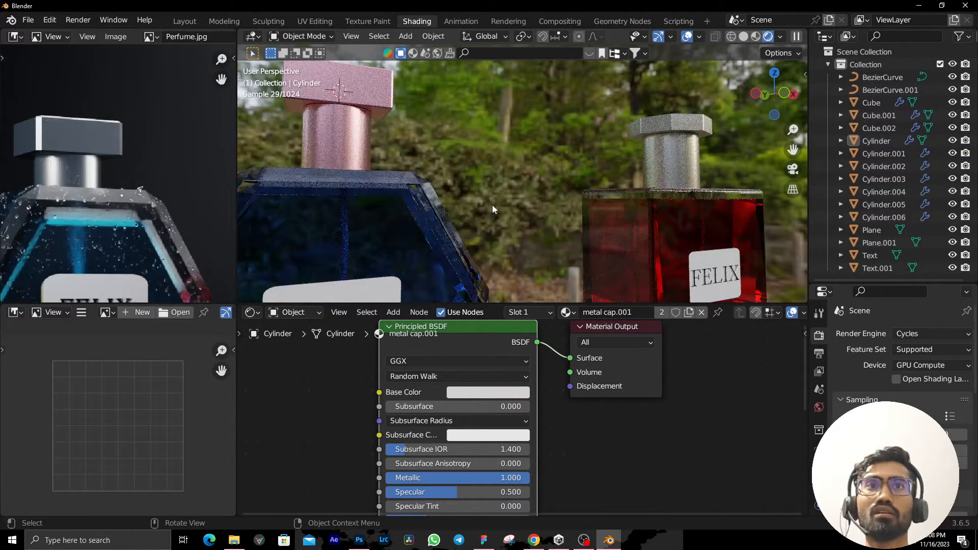
pyautogui.scroll(-5, 492, 206)
pyautogui.moveTo(665, 186); pyautogui.dragTo(598, 191, button='middle')
pyautogui.scroll(2, 596, 192)
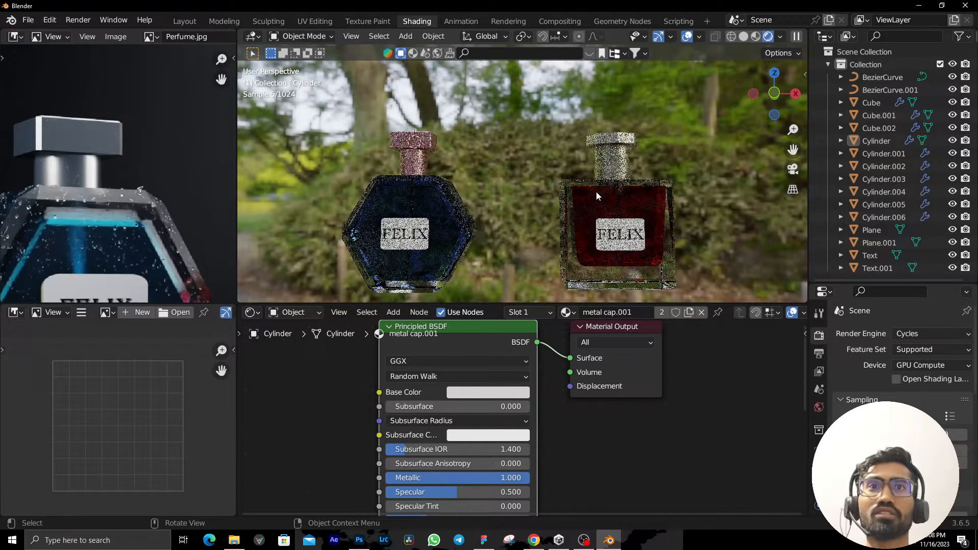
pyautogui.click(594, 165)
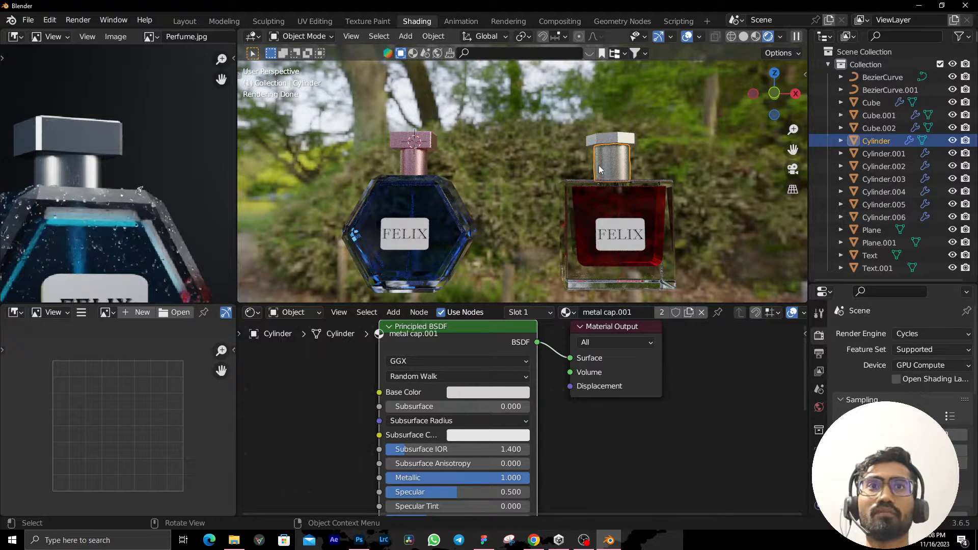
pyautogui.keyDown('shift'); pyautogui.click(415, 158); pyautogui.keyUp('shift')
pyautogui.keyDown('shift'); pyautogui.click(415, 141); pyautogui.keyUp('shift')
pyautogui.keyDown('shift'); pyautogui.click(622, 149); pyautogui.keyUp('shift')
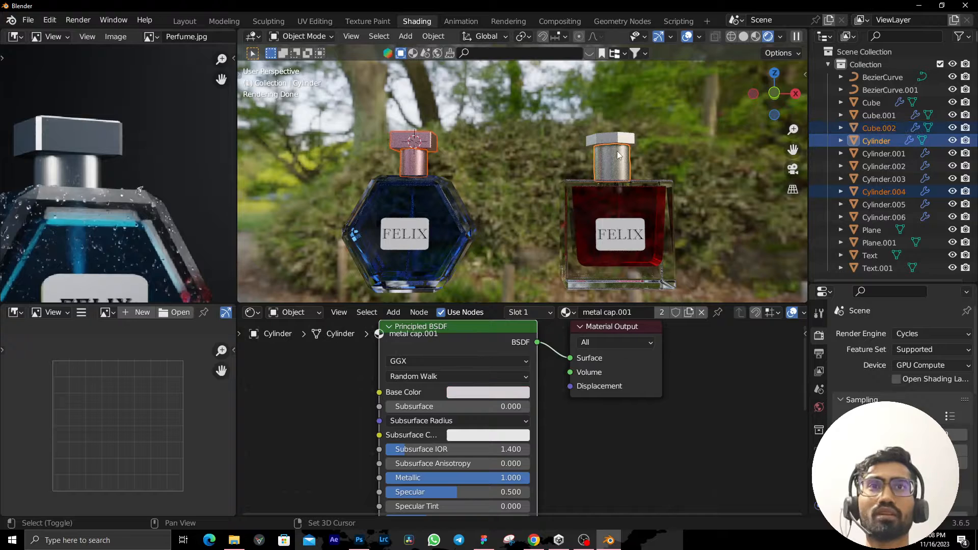
pyautogui.hotkey('ctrl', 'l')
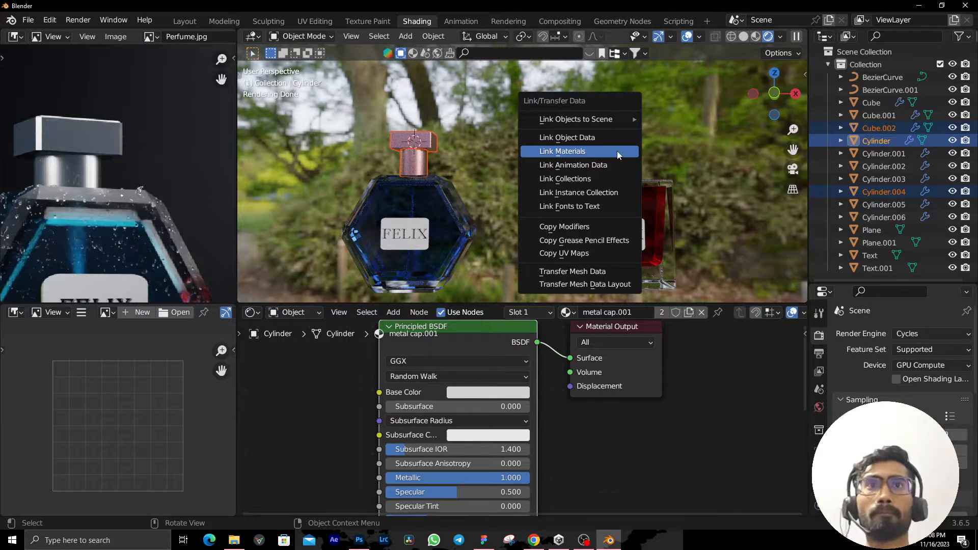
pyautogui.click(617, 151)
pyautogui.click(558, 131)
# Switch to the Layout workspace and compare both bottles with the Perfume.jpg reference from the front and at an angle.
pyautogui.scroll(-4, 574, 162)
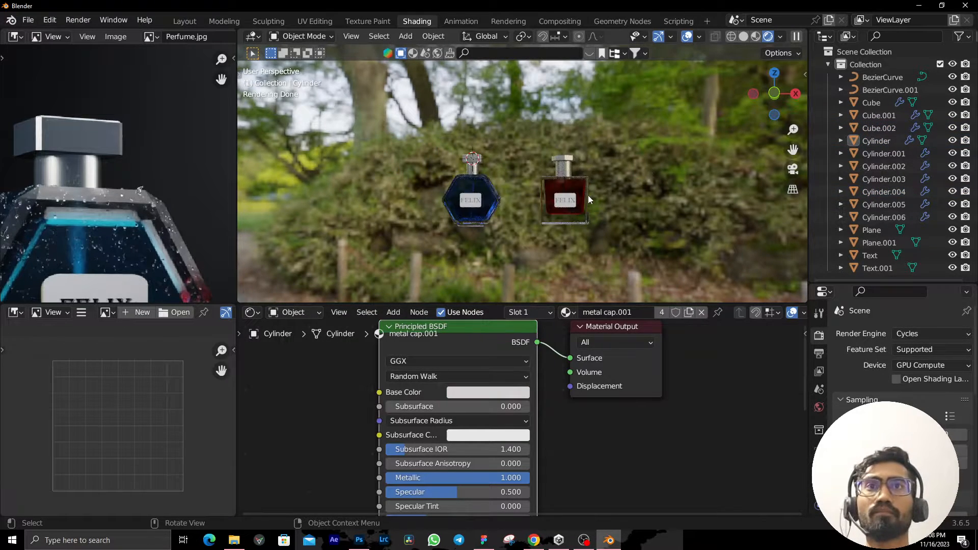
pyautogui.moveTo(588, 197); pyautogui.dragTo(619, 206, button='middle')
pyautogui.scroll(4, 720, 168)
pyautogui.keyDown('shift'); pyautogui.moveTo(619, 207); pyautogui.dragTo(683, 194, button='middle'); pyautogui.keyUp('shift')
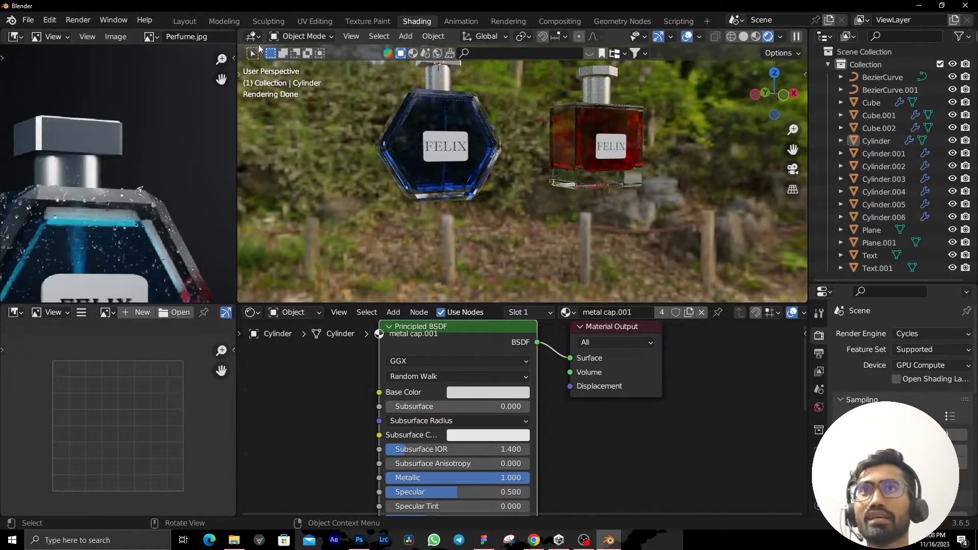
pyautogui.click(187, 20)
pyautogui.moveTo(504, 240)
pyautogui.mouseDown(button='middle')
pyautogui.moveTo(505, 268)
pyautogui.moveTo(422, 178)
pyautogui.mouseUp(button='middle')
pyautogui.scroll(8, 460, 297)
pyautogui.moveTo(427, 209); pyautogui.dragTo(455, 232, button='middle')
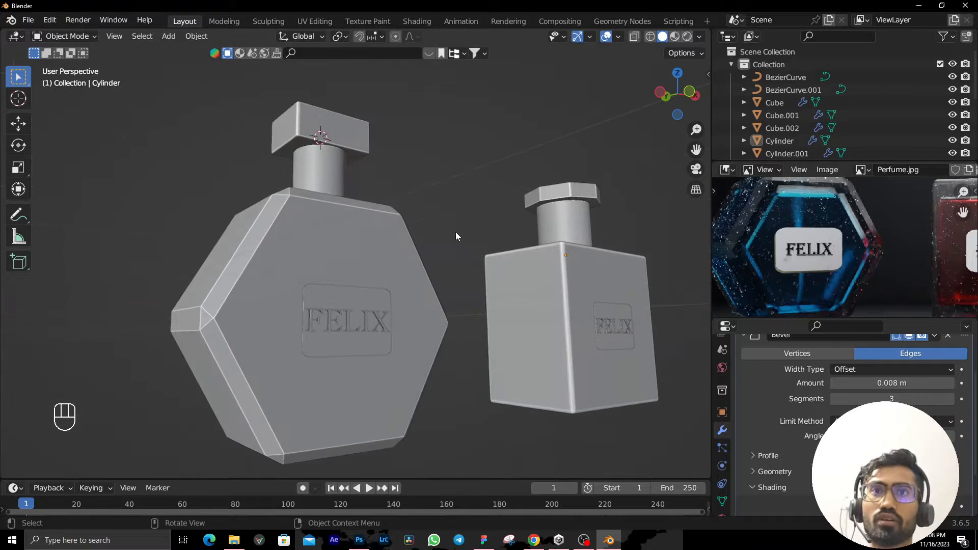
pyautogui.scroll(-3, 457, 240)
pyautogui.scroll(-5, 917, 255)
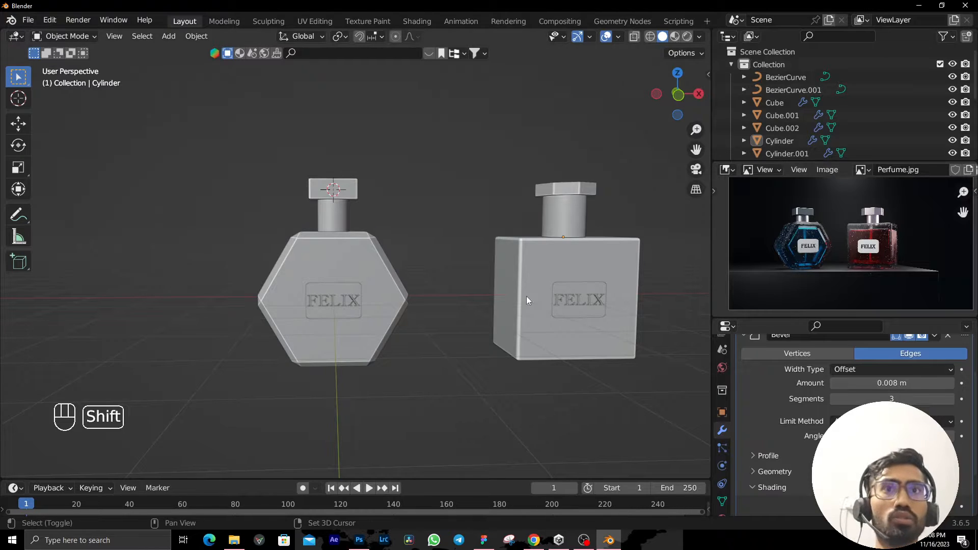
pyautogui.keyDown('shift'); pyautogui.moveTo(527, 296); pyautogui.dragTo(387, 303, button='middle'); pyautogui.keyUp('shift')
pyautogui.scroll(2, 867, 260)
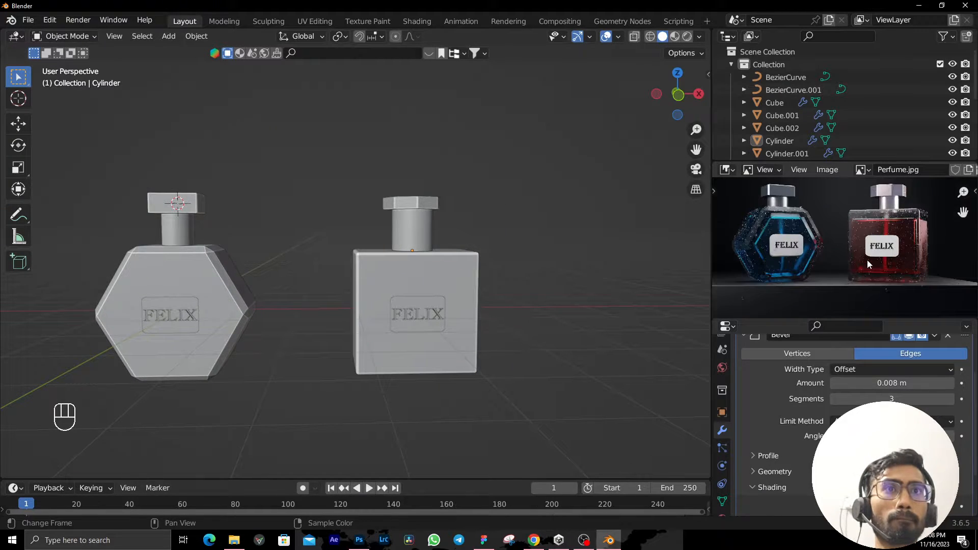
pyautogui.scroll(-4, 398, 360)
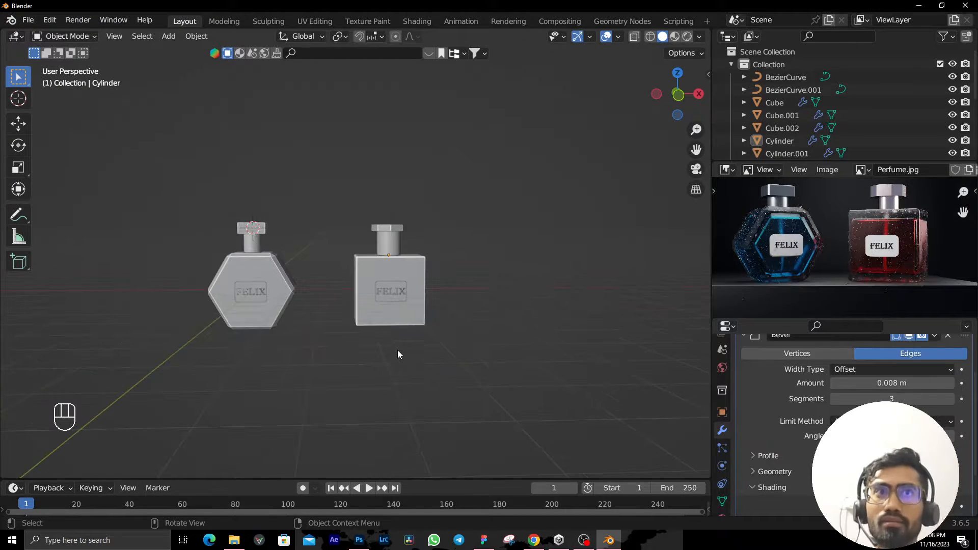
pyautogui.moveTo(371, 346); pyautogui.dragTo(325, 362, button='middle')
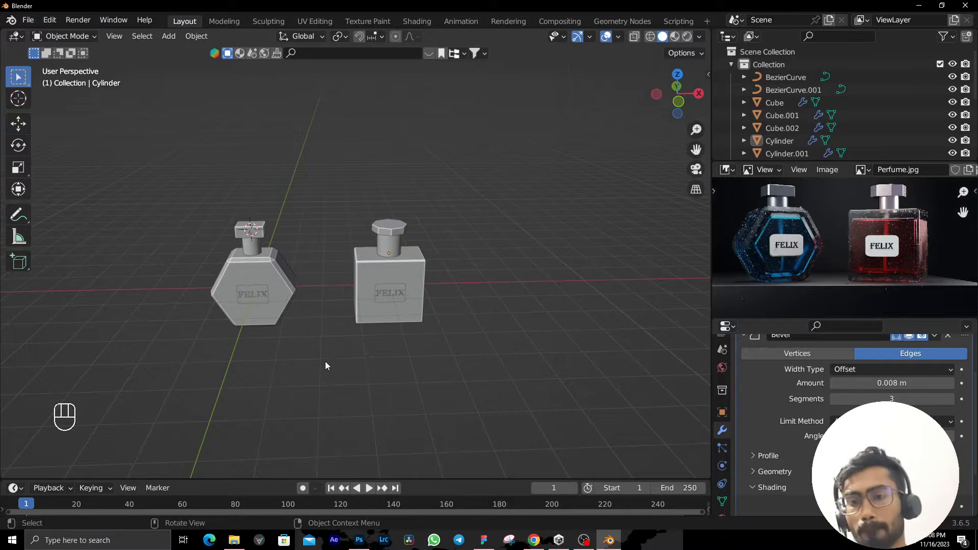
pyautogui.press('KP_1')
pyautogui.scroll(3, 747, 249)
pyautogui.moveTo(747, 250); pyautogui.dragTo(843, 289, button='middle')
pyautogui.scroll(4, 796, 271)
pyautogui.moveTo(775, 290); pyautogui.dragTo(883, 325, button='middle')
pyautogui.scroll(-8, 913, 257)
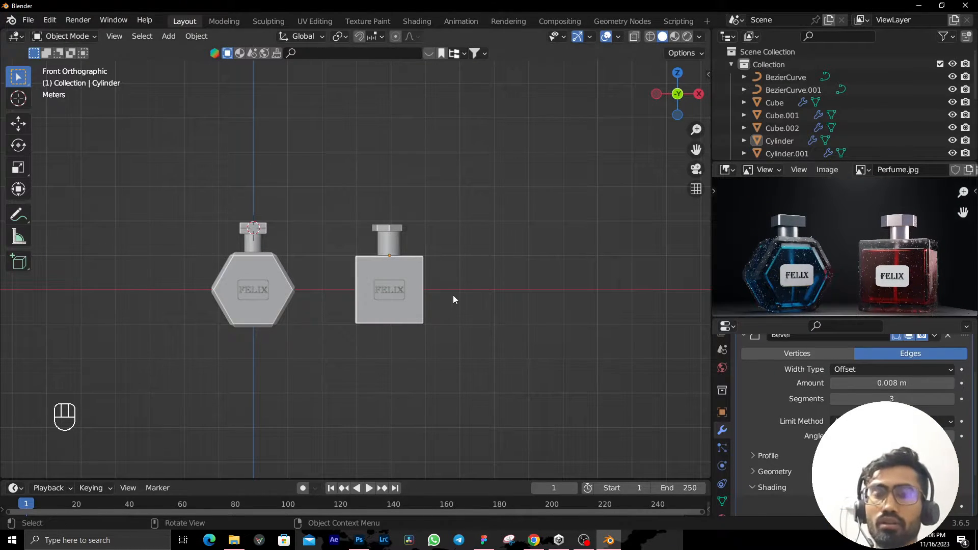
pyautogui.moveTo(441, 302); pyautogui.dragTo(481, 312, button='middle')
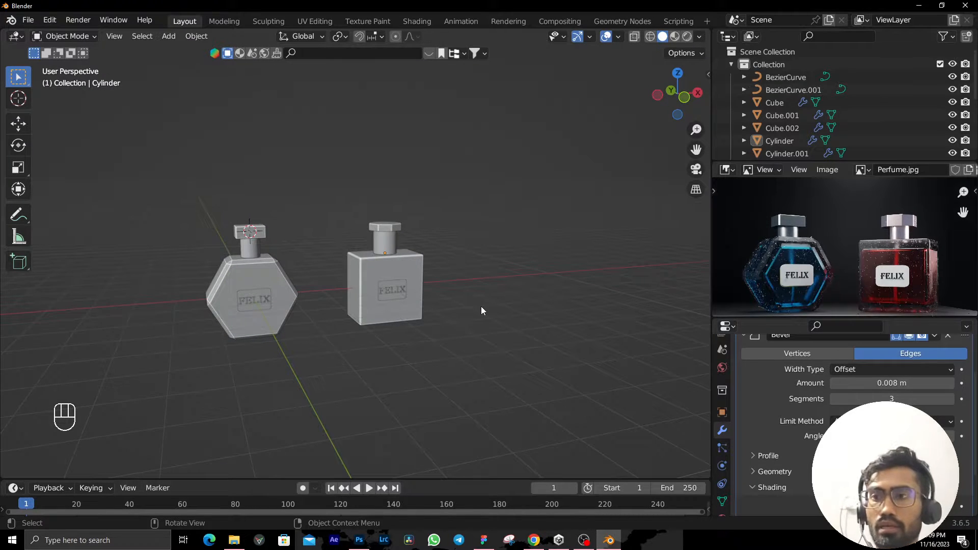
pyautogui.moveTo(482, 308); pyautogui.dragTo(358, 298, button='middle')
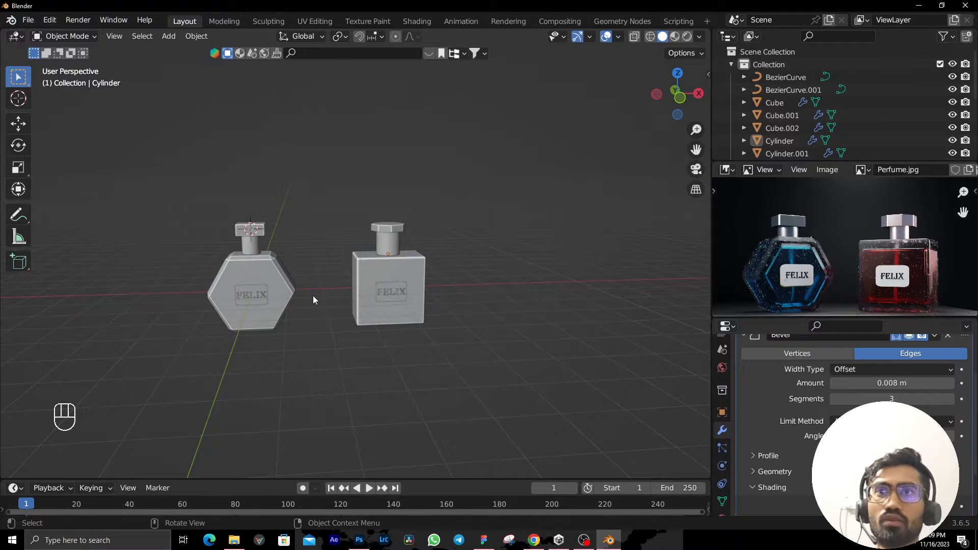
# Select the hexagonal bottle's body and start appending data from another Blender file.
pyautogui.scroll(3, 313, 300)
pyautogui.keyDown('shift'); pyautogui.moveTo(233, 279); pyautogui.dragTo(381, 254, button='middle'); pyautogui.keyUp('shift')
pyautogui.click(384, 253)
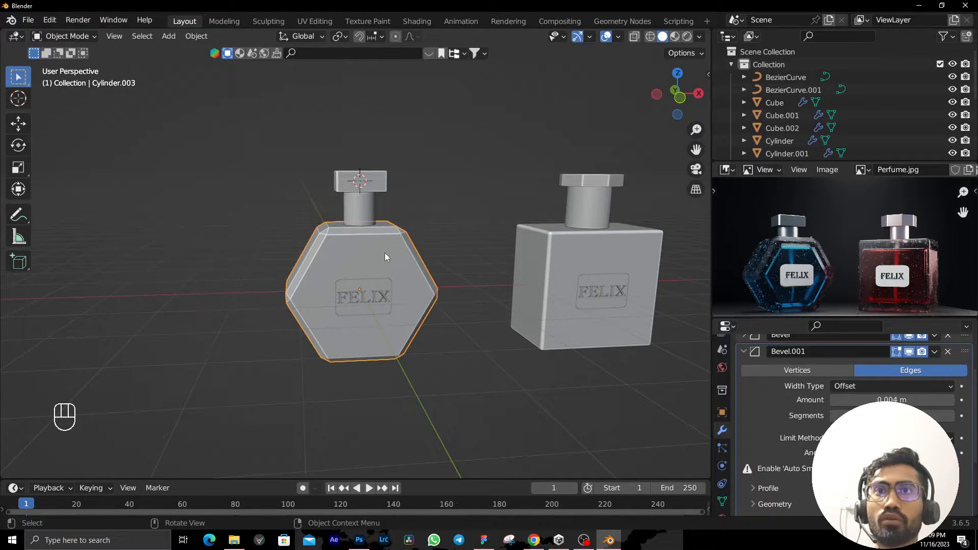
pyautogui.click(21, 19)
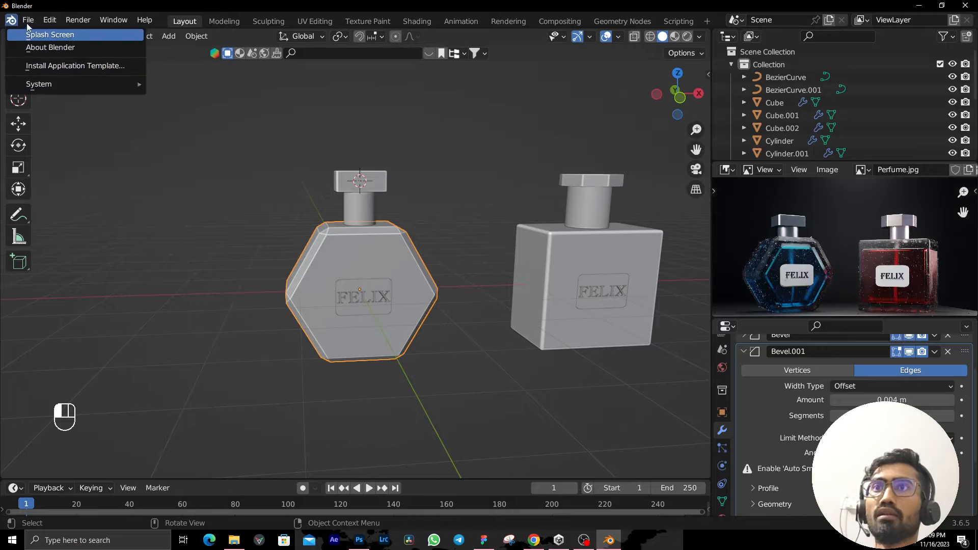
pyautogui.click(29, 23)
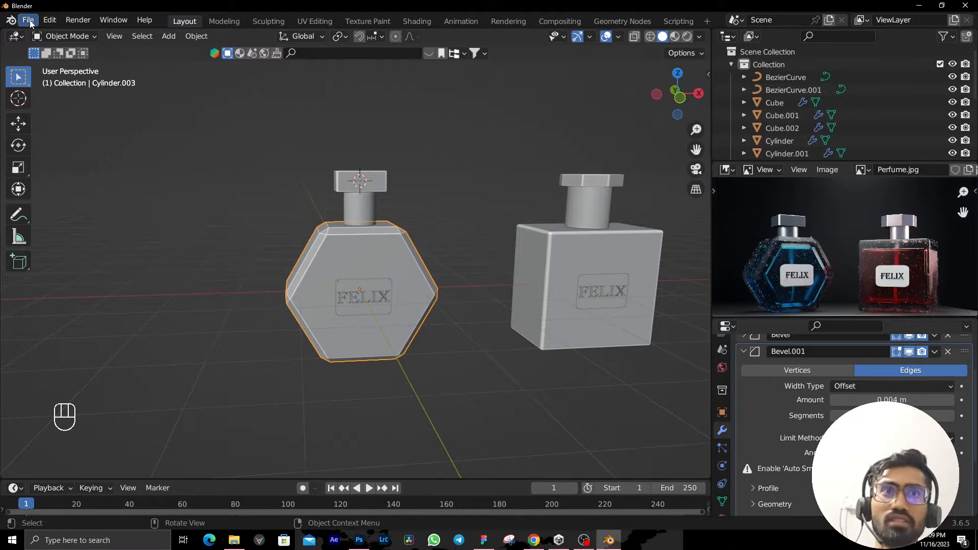
pyautogui.click(30, 22)
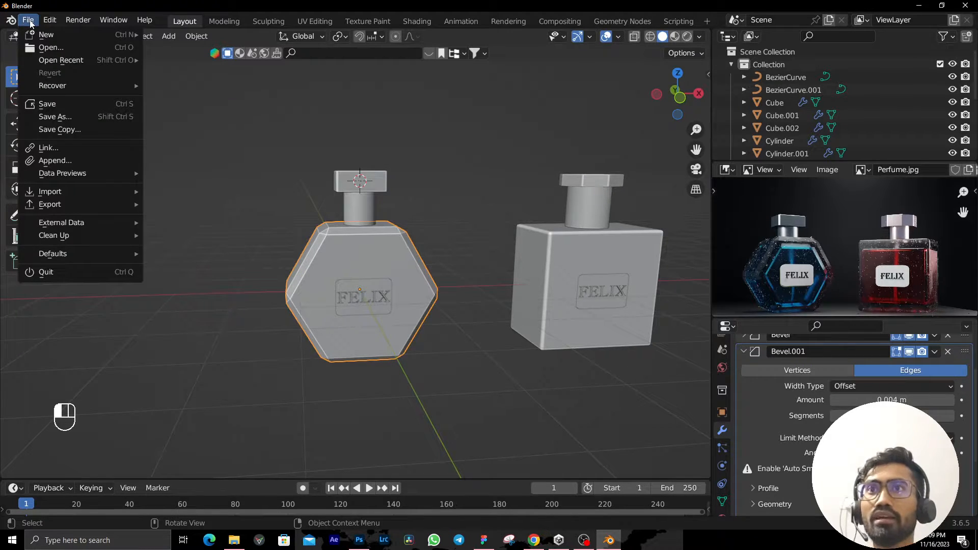
pyautogui.click(54, 161)
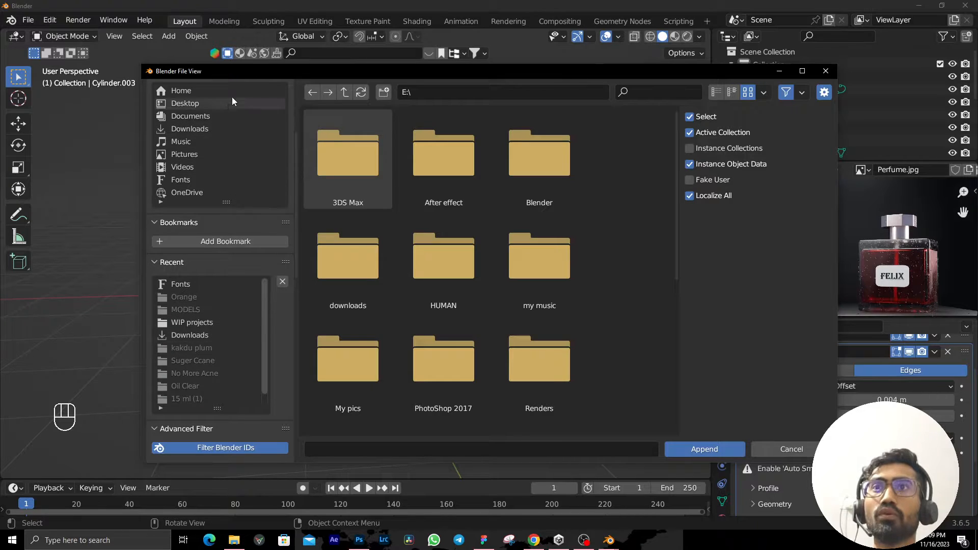
# Browse to the E:\Blender\WIP projects folder in the append file browser.
pyautogui.scroll(-2, 198, 183)
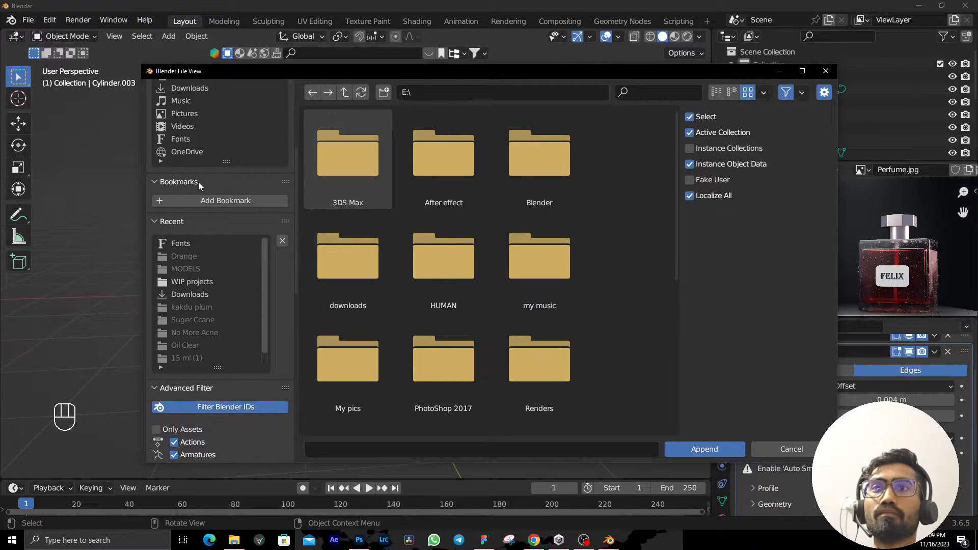
pyautogui.scroll(3, 198, 182)
pyautogui.doubleClick(559, 186)
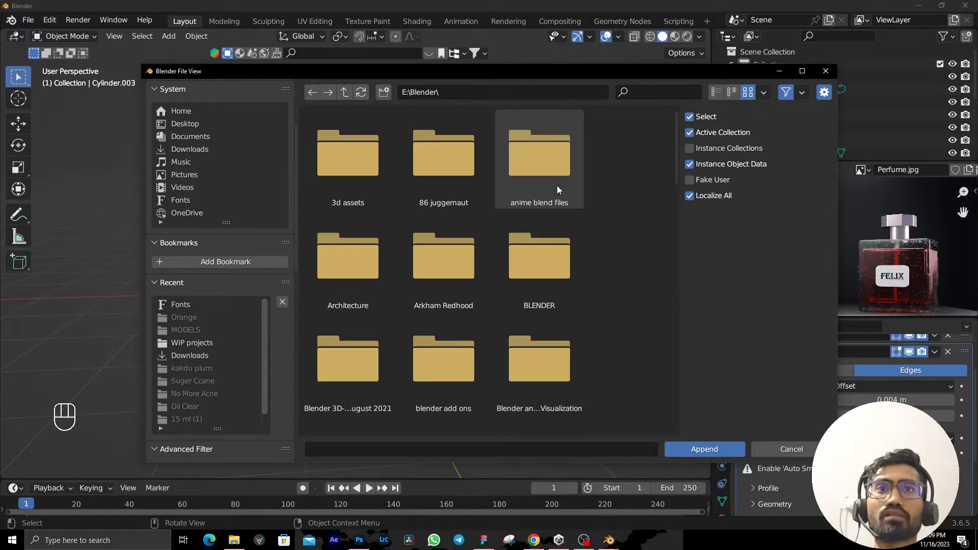
pyautogui.scroll(-5, 557, 186)
pyautogui.scroll(-15, 557, 185)
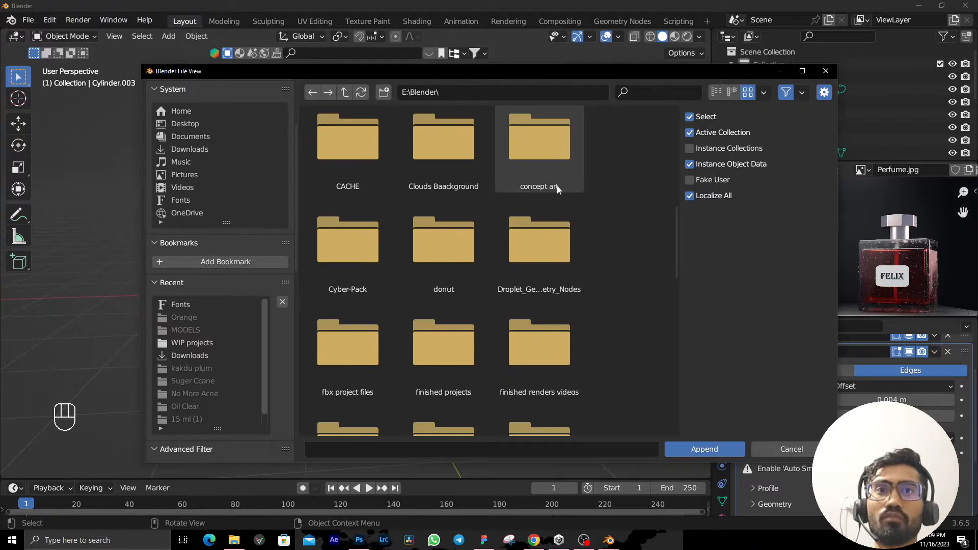
pyautogui.scroll(-6, 556, 185)
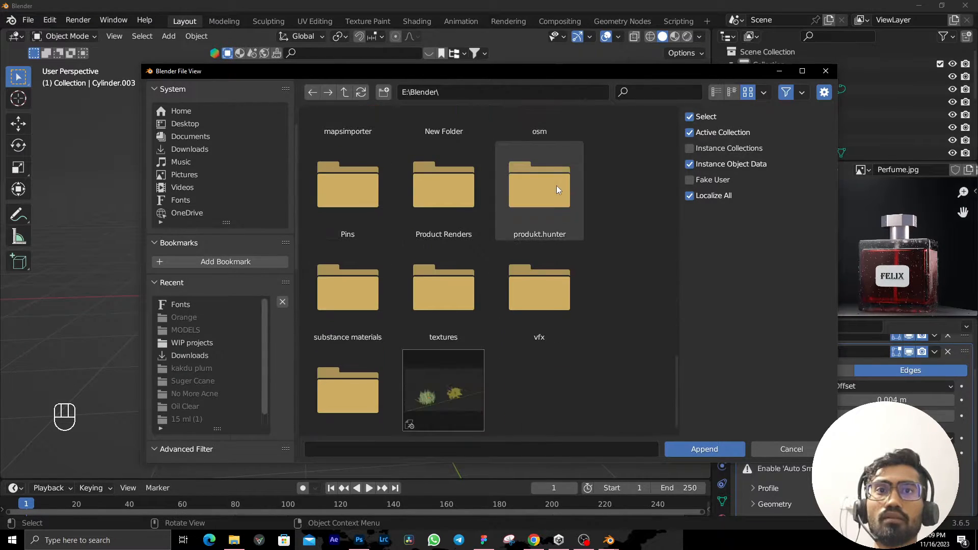
pyautogui.doubleClick(377, 356)
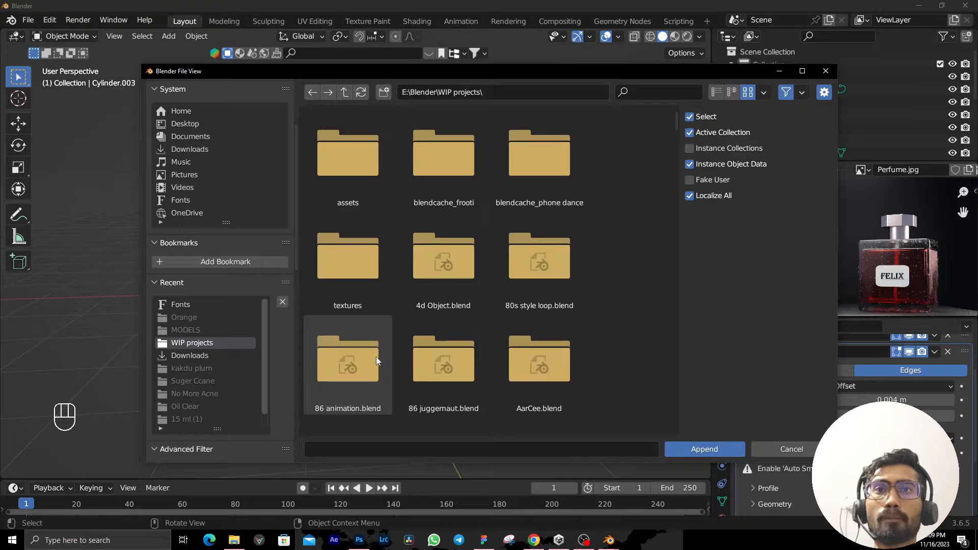
# Filter the WIP projects folder by "per" and open perfume.blend to browse its contents.
pyautogui.click(638, 92)
pyautogui.write('per')
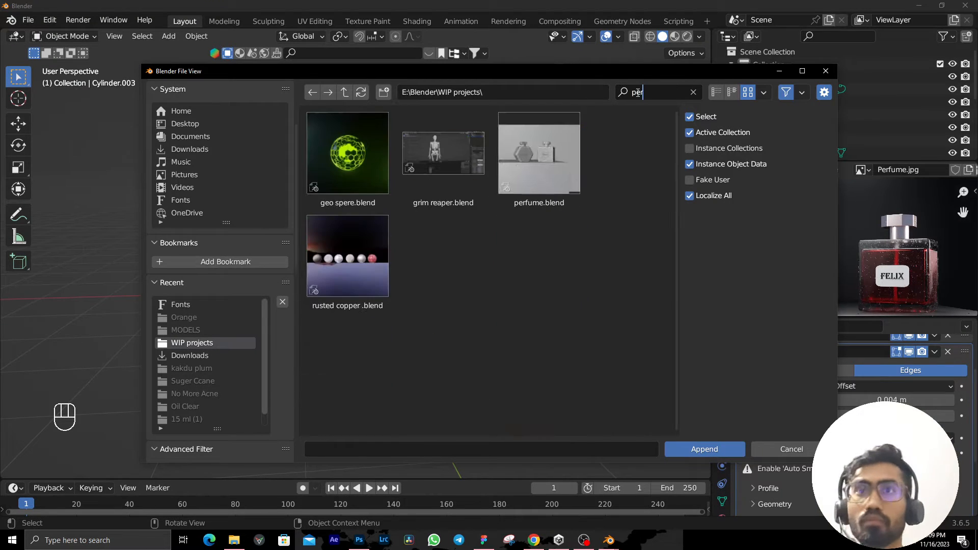
pyautogui.click(544, 131)
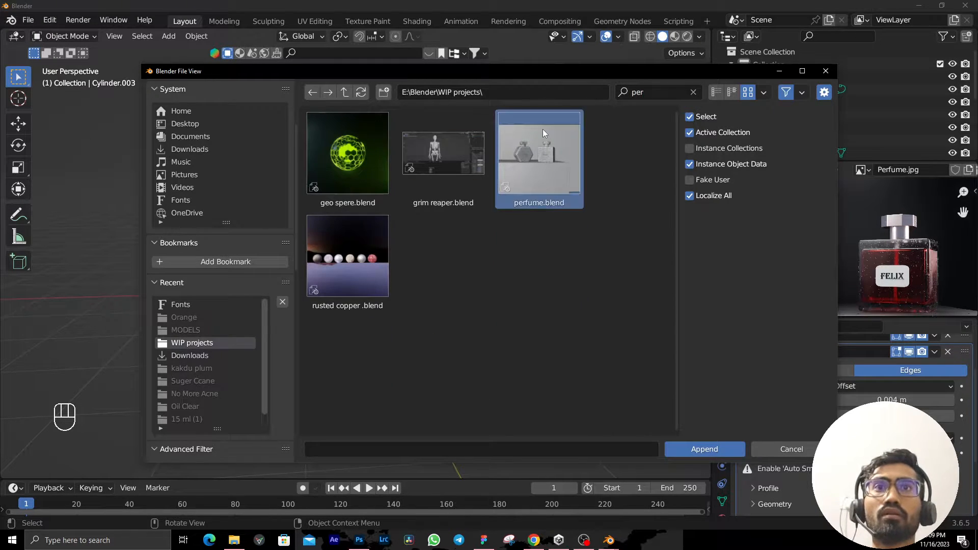
pyautogui.click(706, 448)
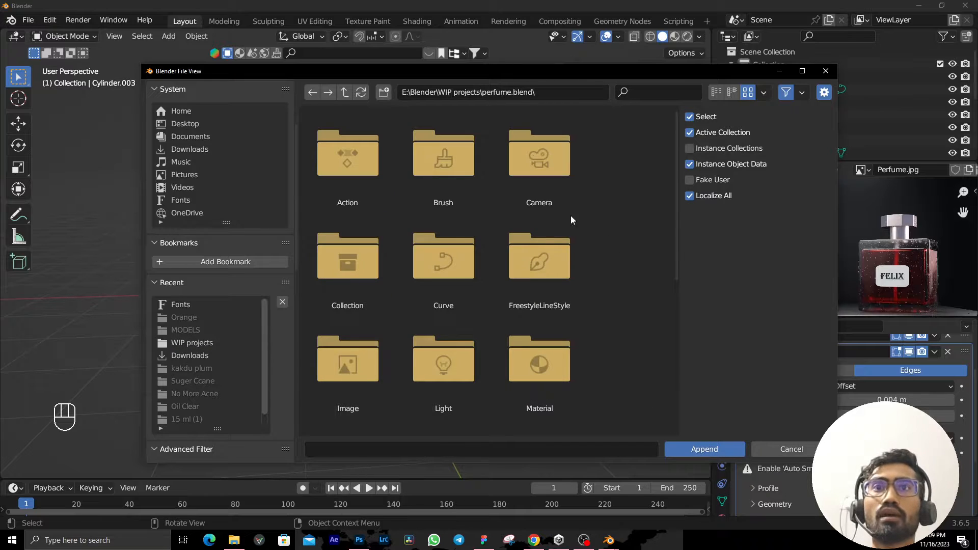
# Append the droplets generator _ibotpl node group from the NodeTree category of perfume.blend.
pyautogui.scroll(-5, 592, 234)
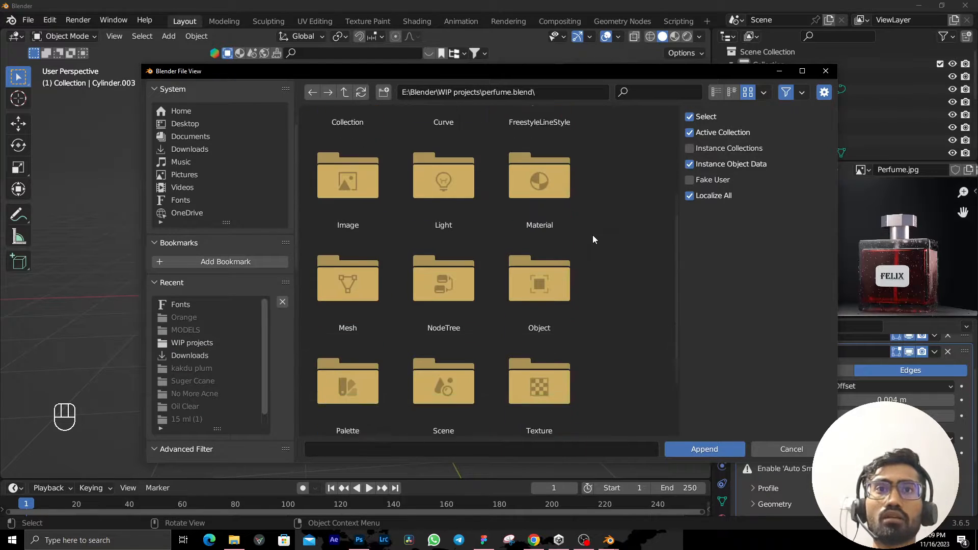
pyautogui.scroll(-1, 593, 239)
pyautogui.scroll(-2, 593, 239)
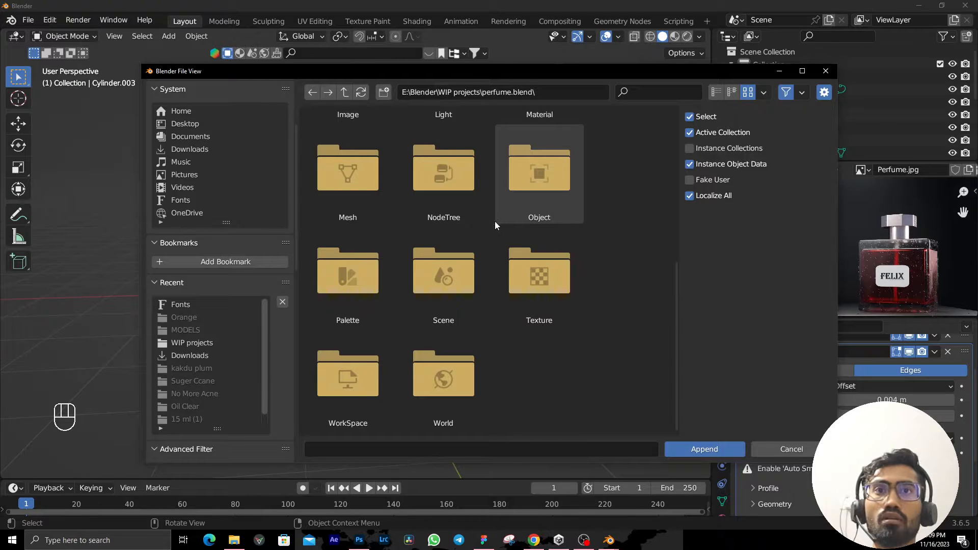
pyautogui.scroll(1, 494, 221)
pyautogui.doubleClick(465, 216)
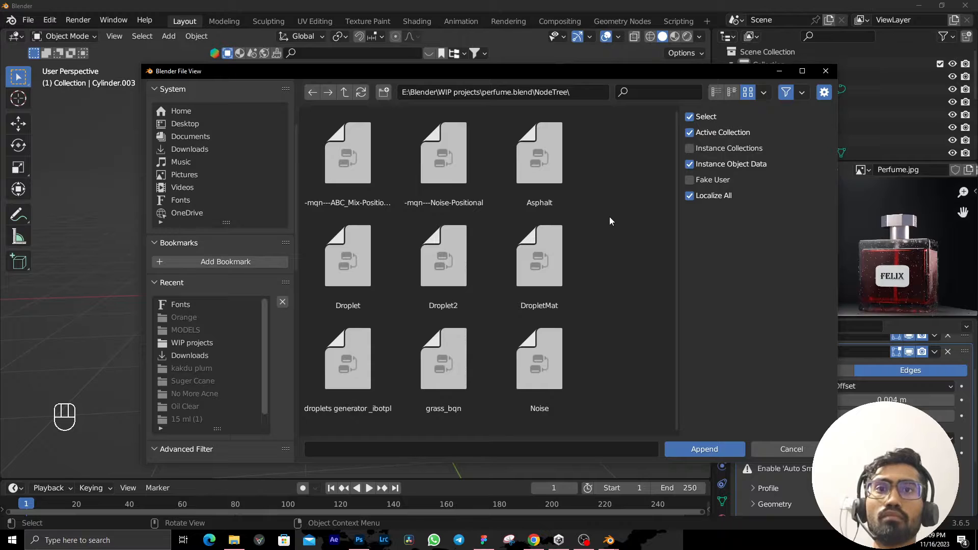
pyautogui.click(359, 384)
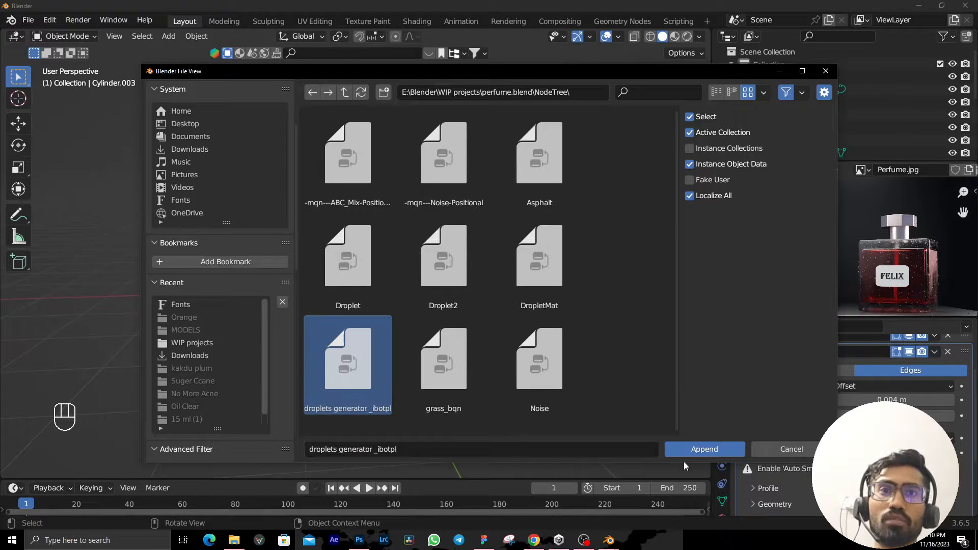
pyautogui.click(693, 450)
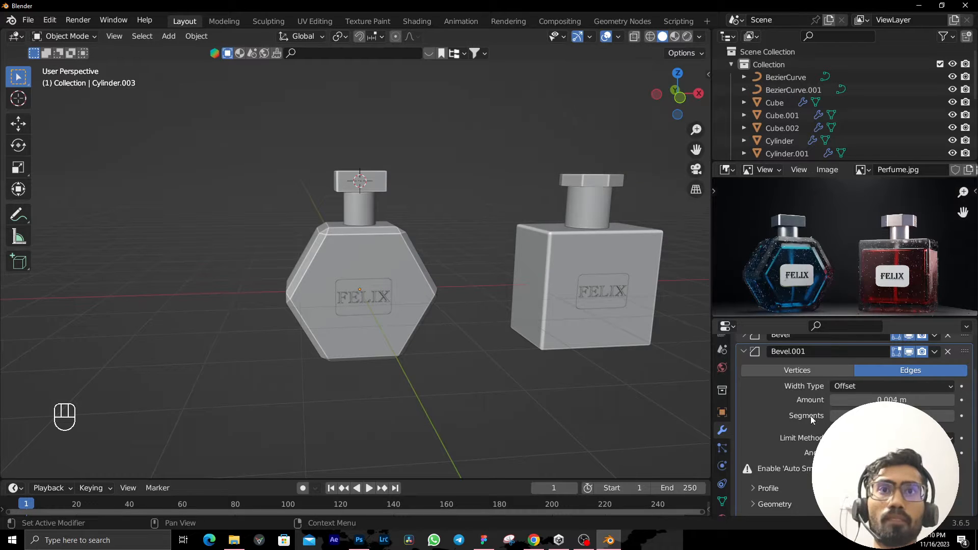
# Enlarge the timeline area, select the hexagonal bottle's body and turn the area into a Geometry Node Editor.
pyautogui.scroll(-4, 637, 371)
pyautogui.scroll(-4, 866, 433)
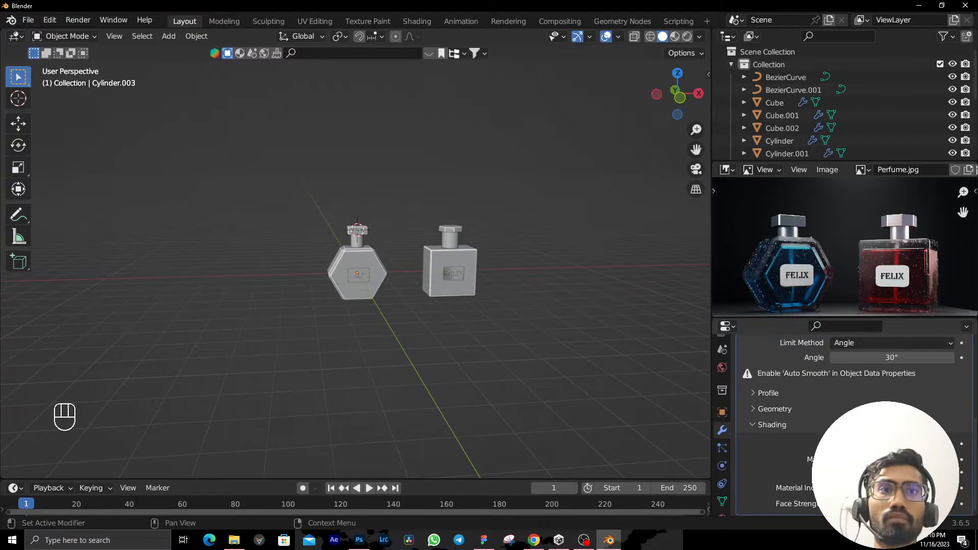
pyautogui.scroll(4, 866, 448)
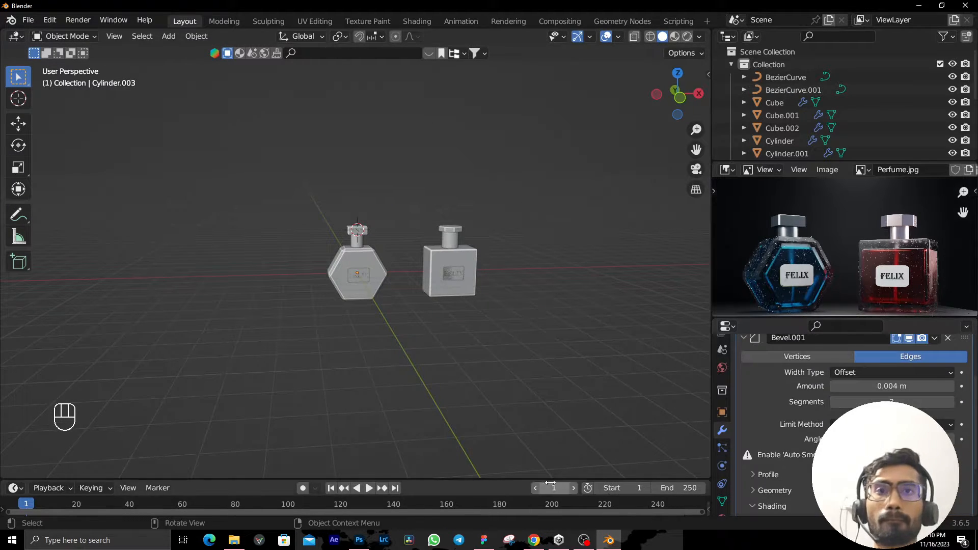
pyautogui.moveTo(513, 481); pyautogui.dragTo(510, 414)
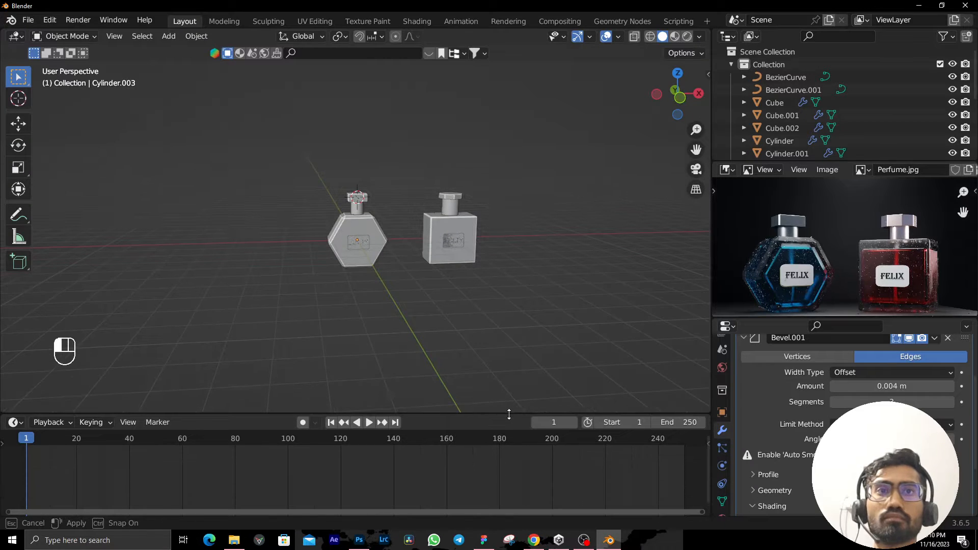
pyautogui.scroll(-4, 592, 469)
pyautogui.scroll(2, 744, 377)
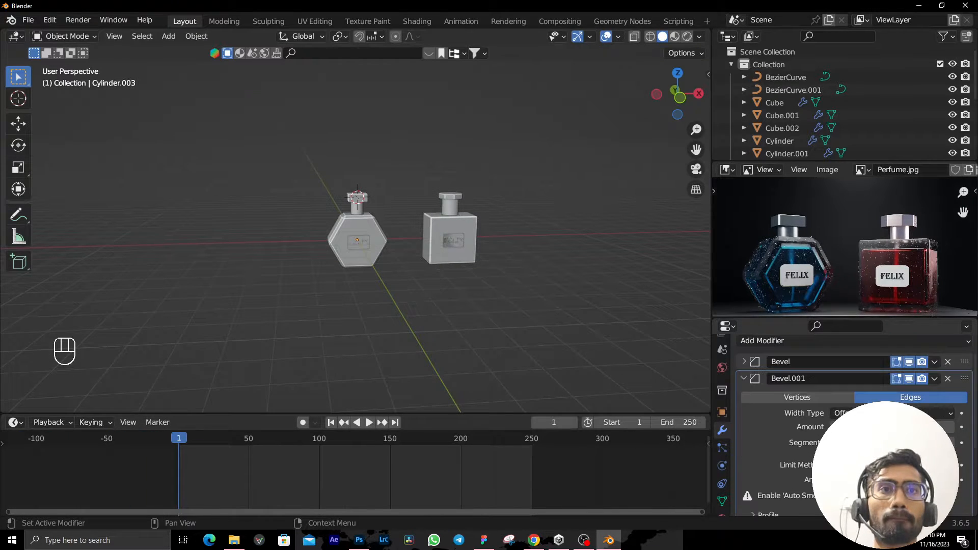
pyautogui.scroll(2, 764, 387)
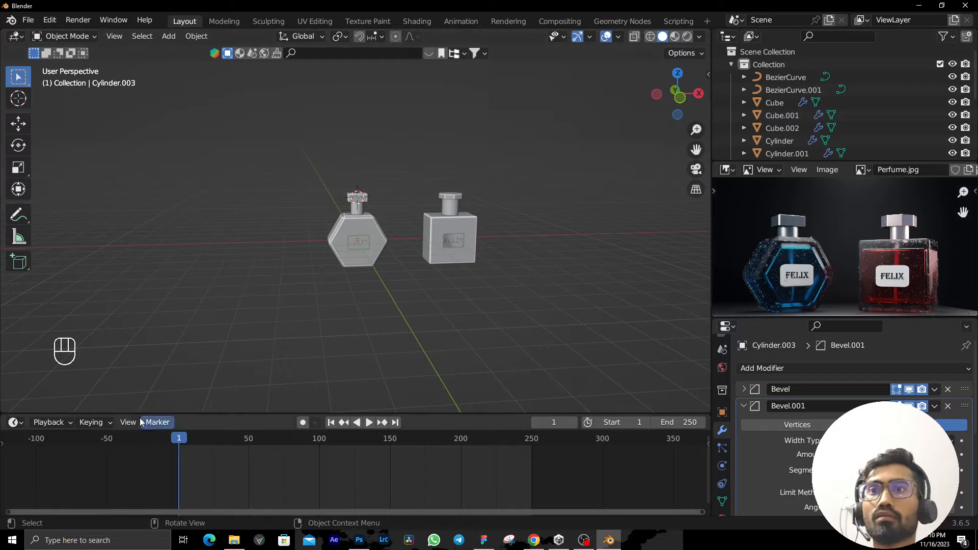
pyautogui.click(13, 424)
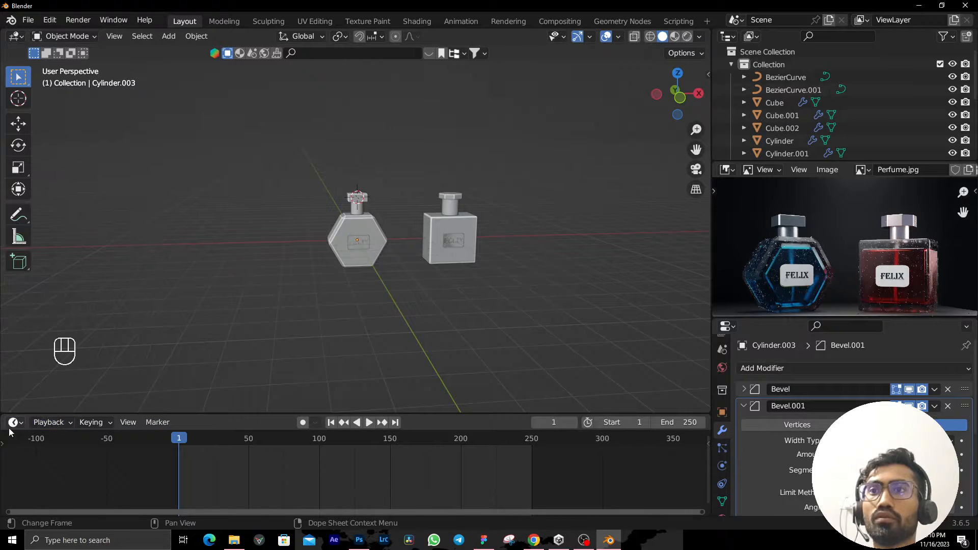
pyautogui.scroll(5, 354, 320)
pyautogui.click(371, 237)
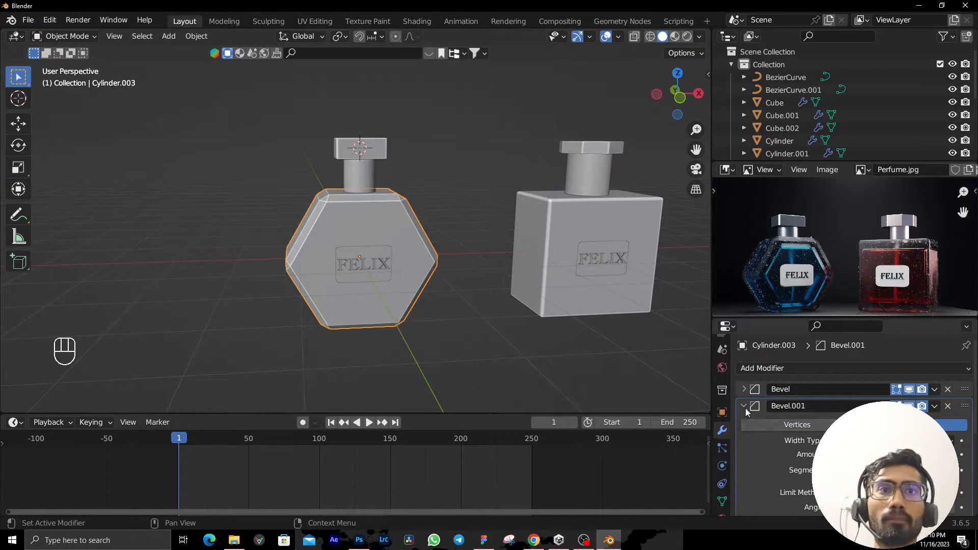
pyautogui.click(14, 423)
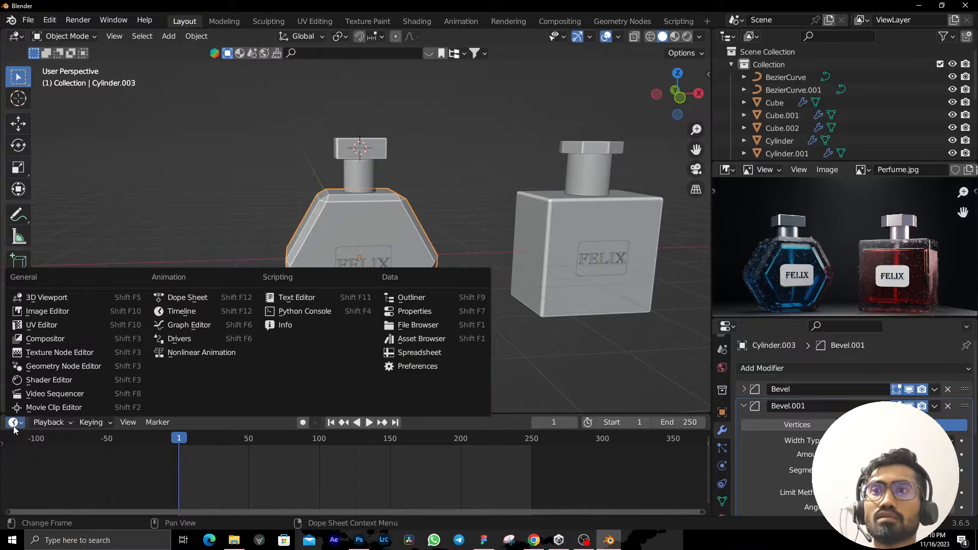
pyautogui.click(45, 369)
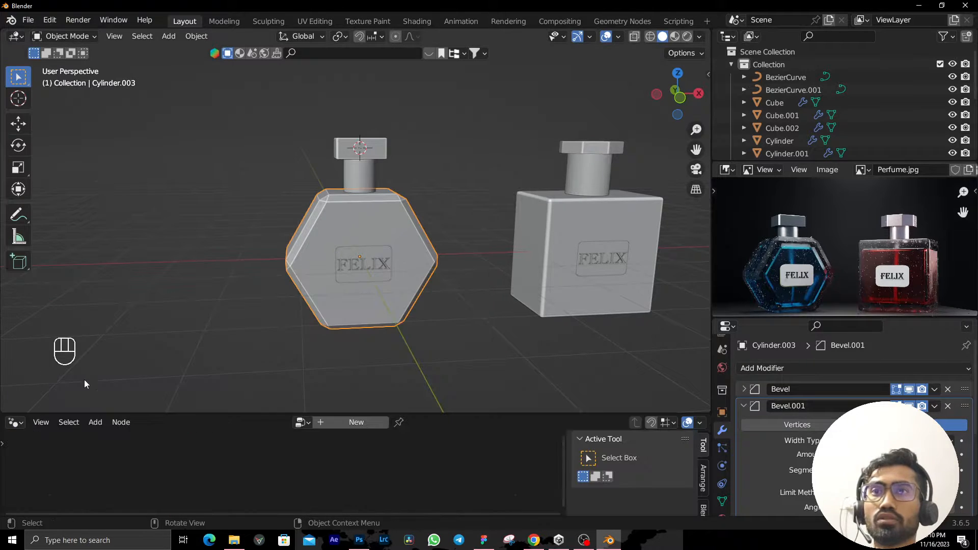
# Make the node editor taller and add a new Geometry Nodes modifier to the hexagonal bottle's body.
pyautogui.moveTo(494, 412); pyautogui.dragTo(492, 380)
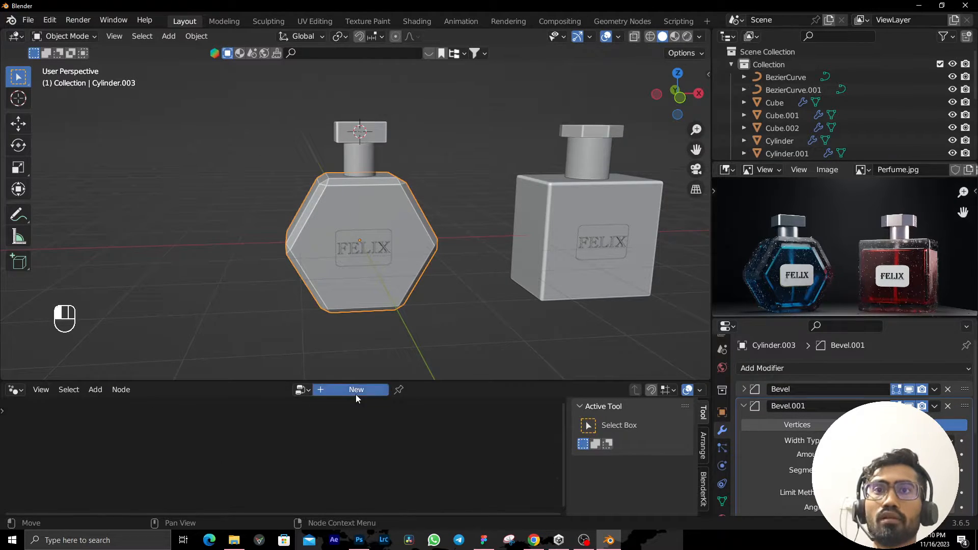
pyautogui.click(355, 394)
pyautogui.click(398, 390)
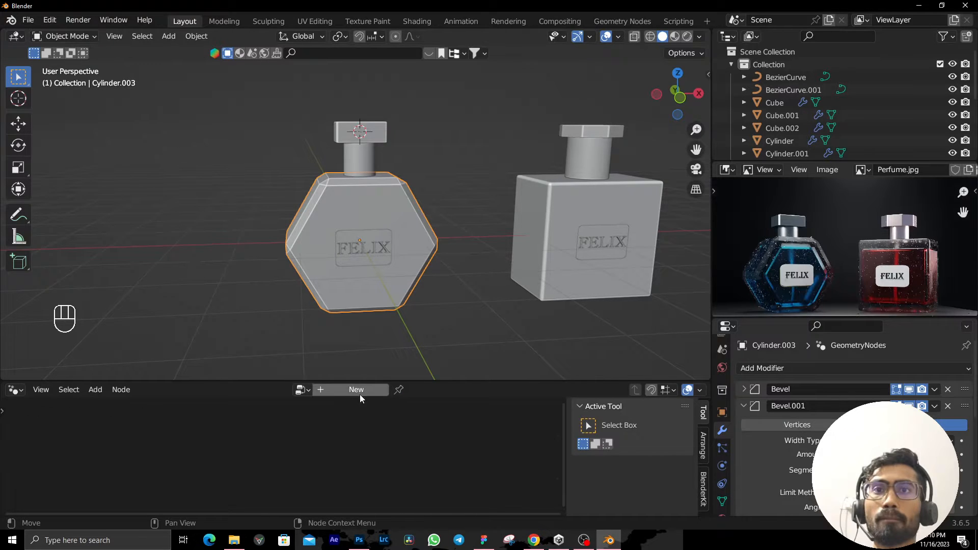
# Try the Droplet node group on the hexagonal bottle's Geometry Nodes modifier, inspect the bottle from the side and undo the assignment.
pyautogui.click(300, 391)
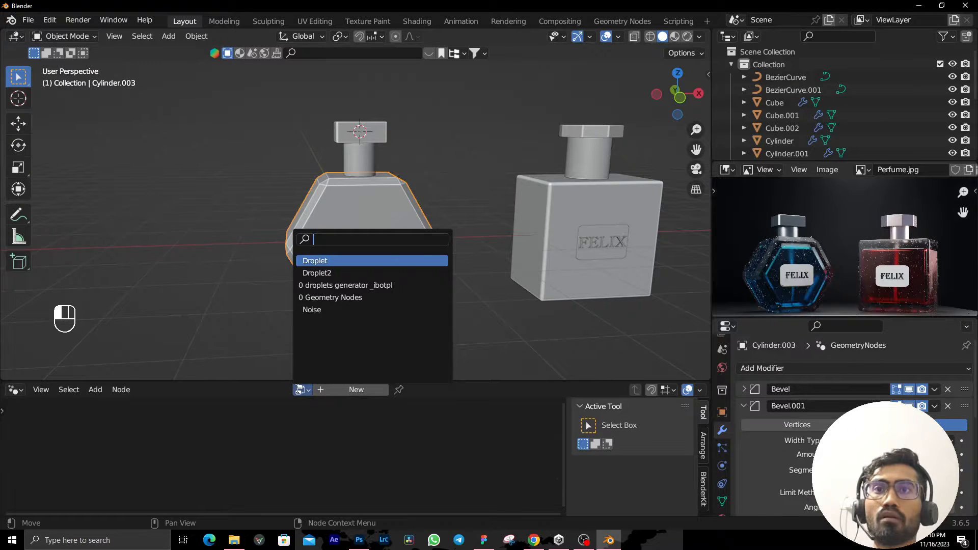
pyautogui.click(361, 260)
pyautogui.moveTo(381, 272); pyautogui.dragTo(456, 297, button='middle')
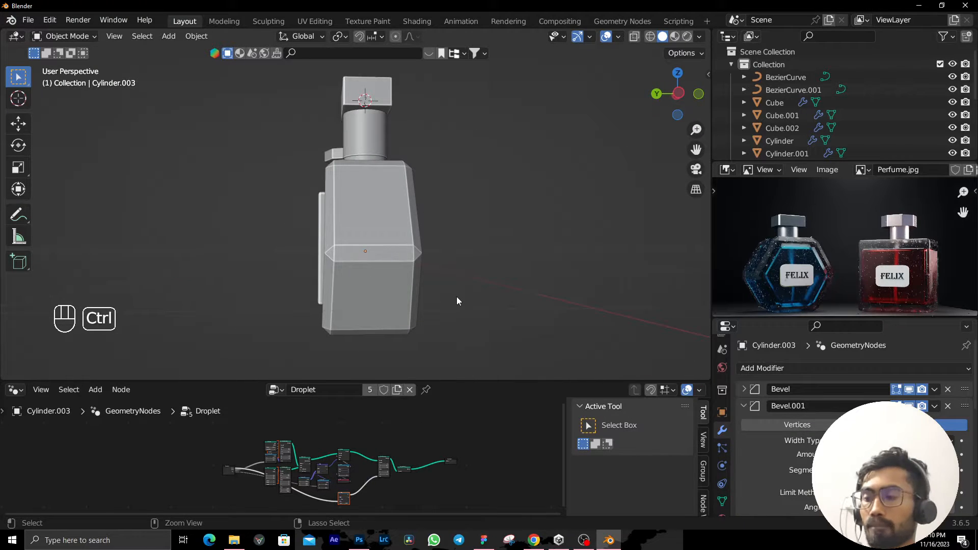
pyautogui.hotkey('ctrl', 'z')
# Assign the droplets generator _ibotpl node group to the hexagonal bottle's body and bring up its Distribution settings.
pyautogui.click(303, 391)
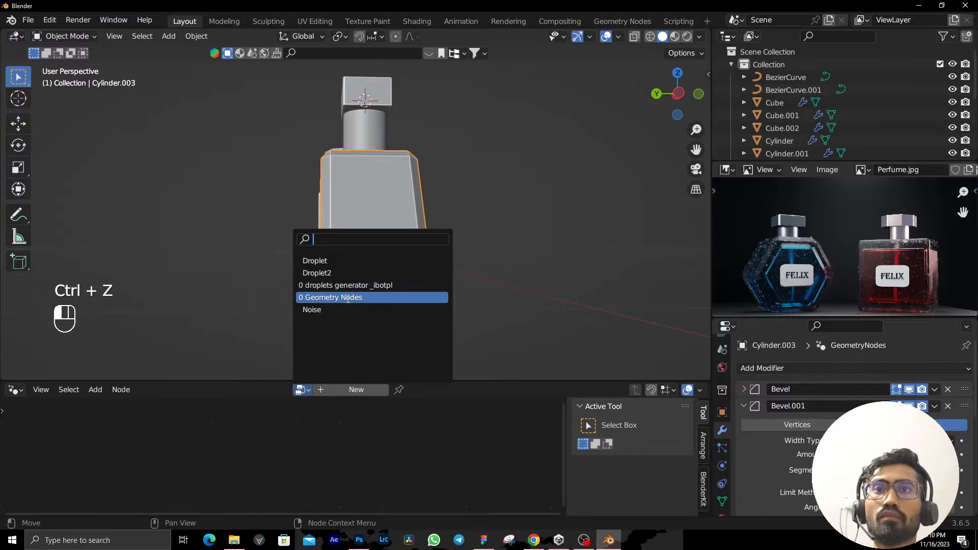
pyautogui.click(365, 284)
pyautogui.moveTo(522, 304); pyautogui.dragTo(404, 265, button='middle')
pyautogui.click(484, 309)
pyautogui.scroll(4, 483, 310)
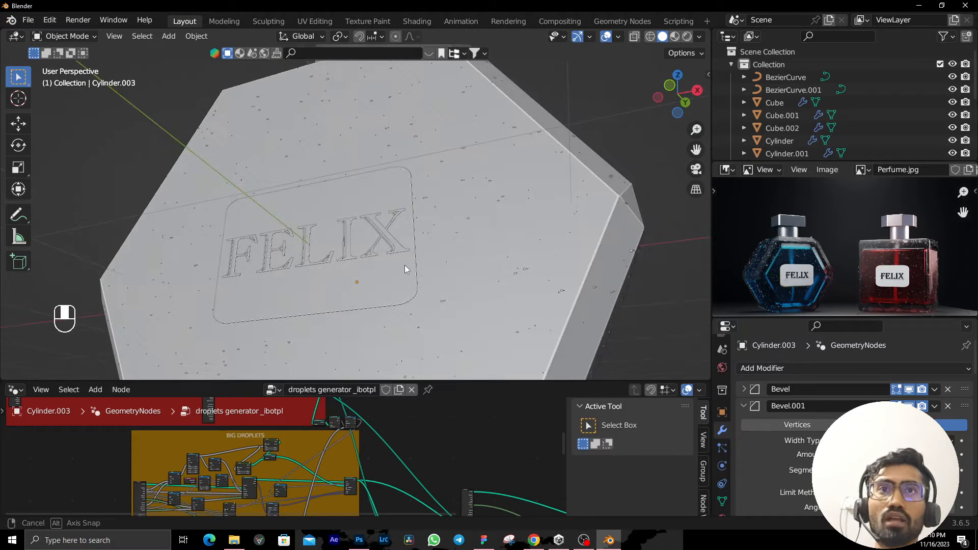
pyautogui.scroll(-1, 876, 438)
pyautogui.scroll(-15, 856, 423)
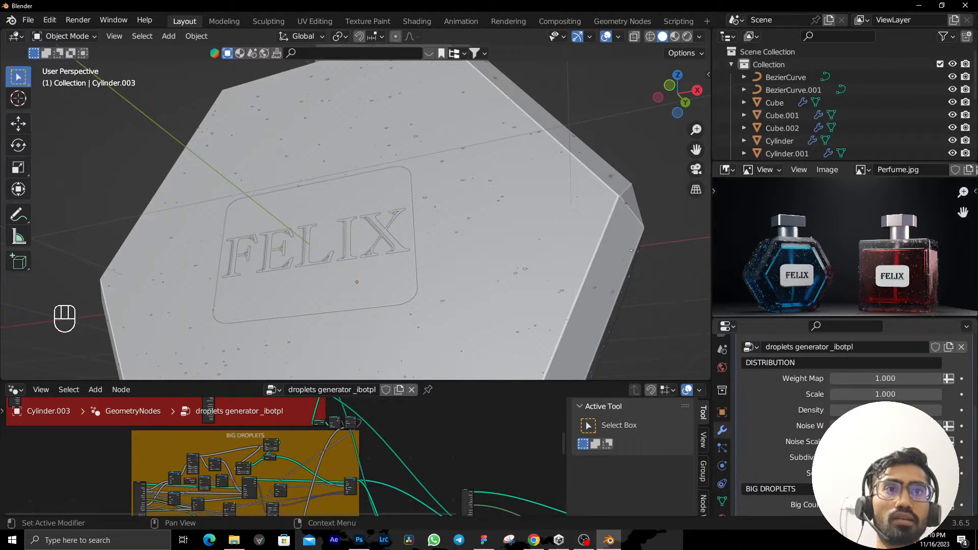
pyautogui.scroll(3, 856, 408)
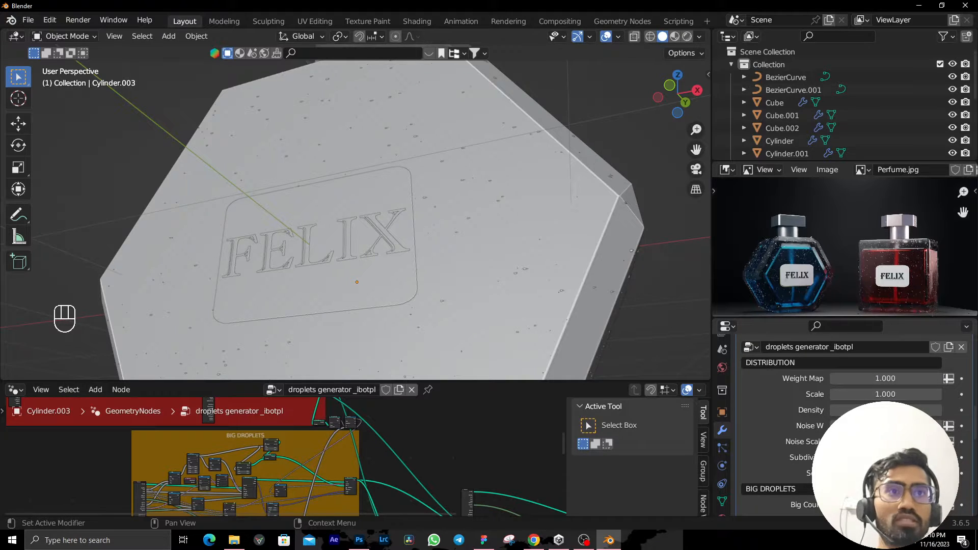
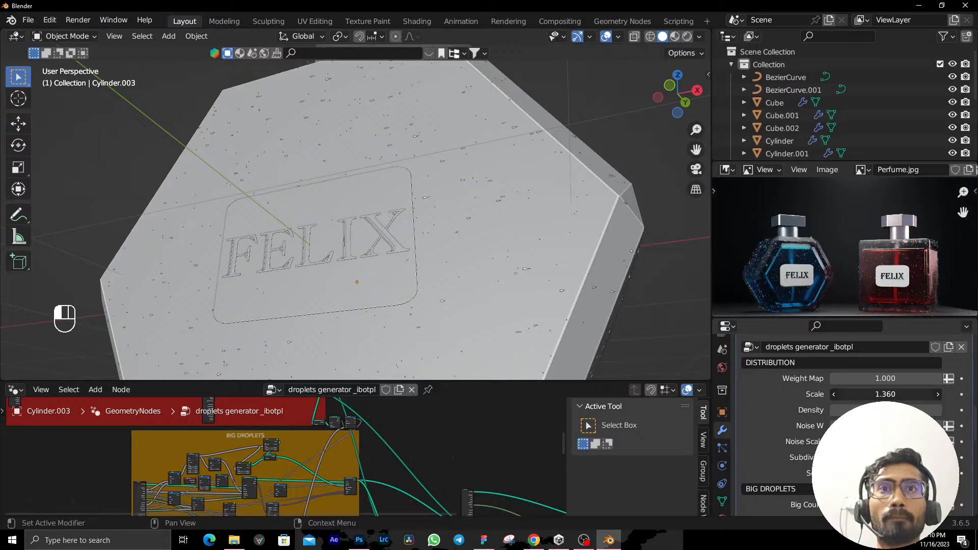
# Set the droplets generator's distribution Scale to 1.440 on the hexagonal bottle and inspect the droplets up close.
pyautogui.moveTo(886, 394); pyautogui.dragTo(889, 395)
pyautogui.scroll(4, 690, 326)
pyautogui.keyDown('shift'); pyautogui.moveTo(657, 204); pyautogui.dragTo(377, 148, button='middle'); pyautogui.keyUp('shift')
pyautogui.scroll(-8, 846, 423)
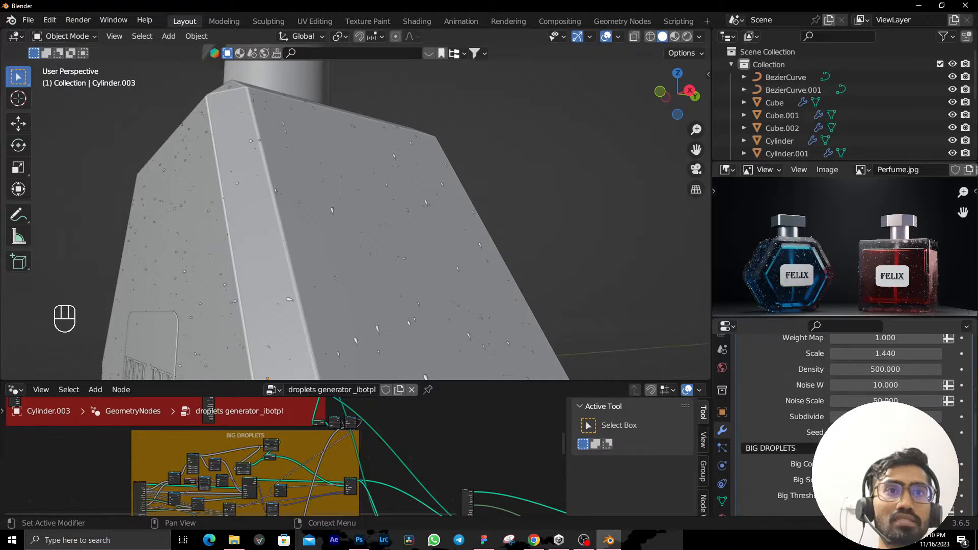
# Review the droplets generator's big, alternative, medium and small droplet settings and the droplets across the hexagonal bottle.
pyautogui.scroll(-3, 846, 423)
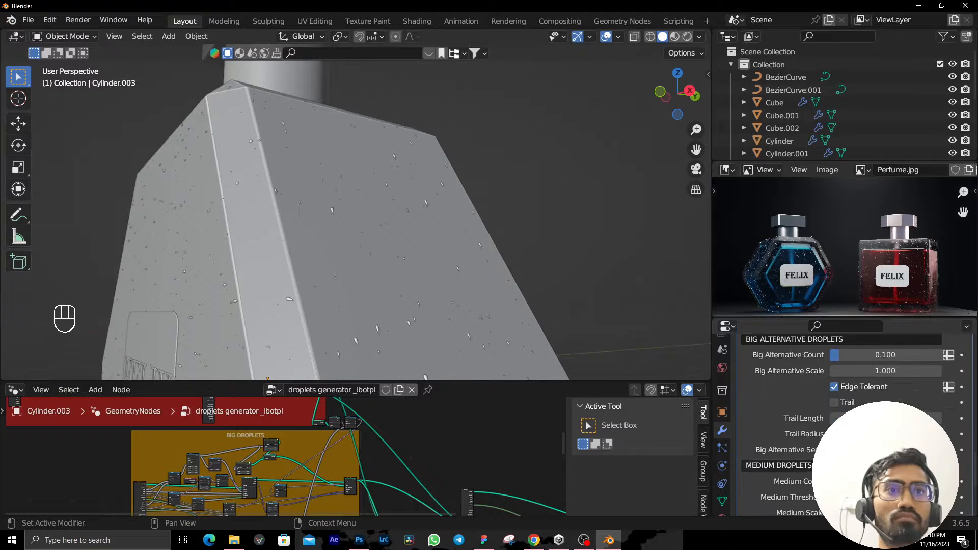
pyautogui.scroll(-5, 846, 423)
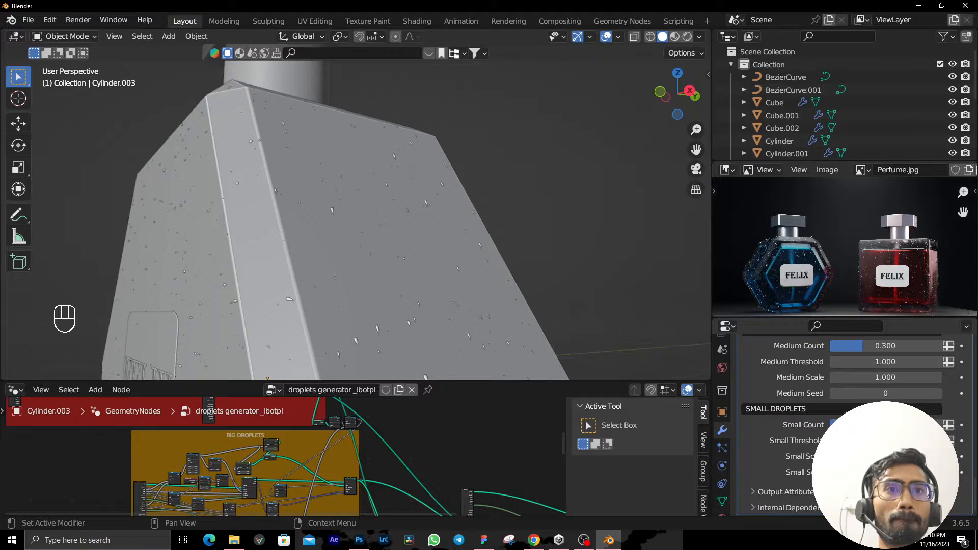
pyautogui.scroll(12, 846, 423)
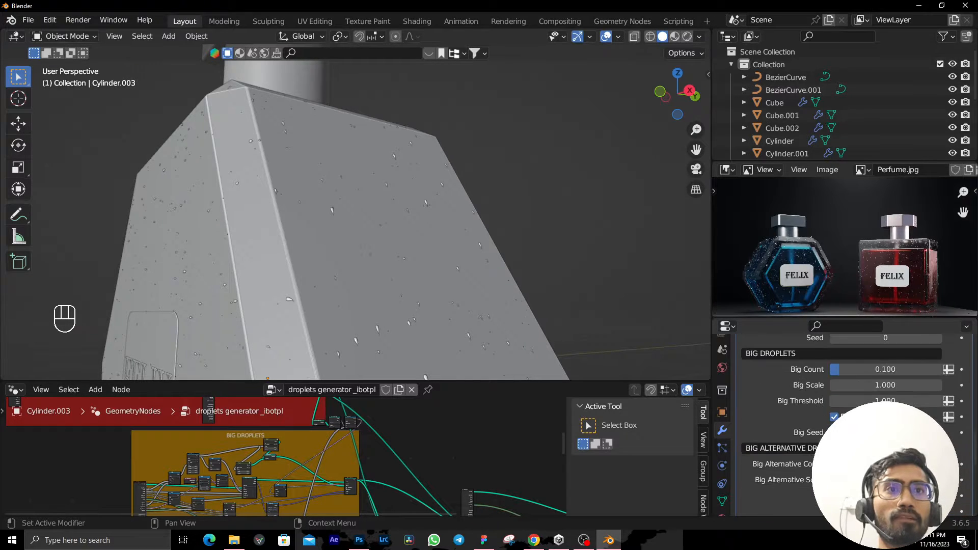
pyautogui.scroll(3, 846, 423)
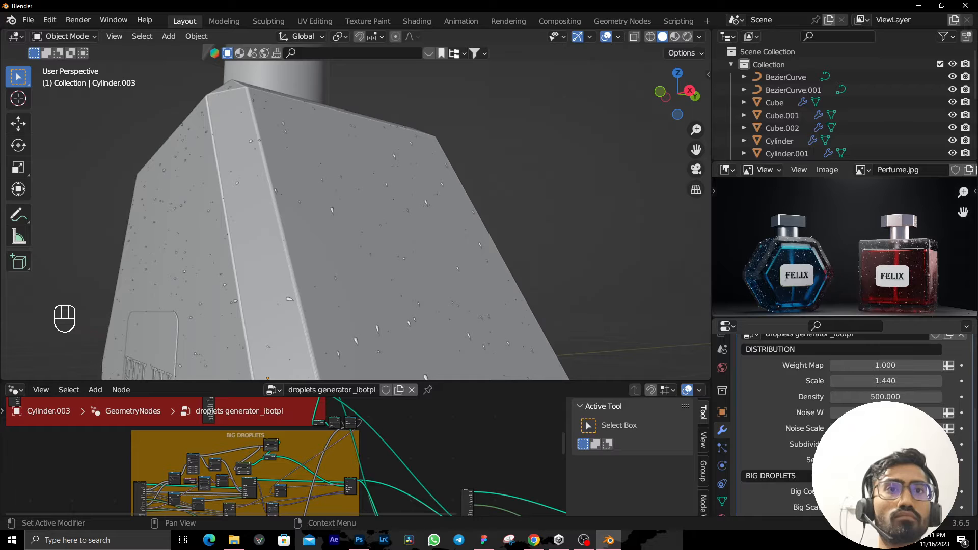
pyautogui.scroll(4, 846, 422)
pyautogui.moveTo(320, 175); pyautogui.dragTo(344, 221, button='middle')
pyautogui.scroll(-5, 268, 196)
pyautogui.hotkey('ctrl', 'a')
pyautogui.click(307, 208)
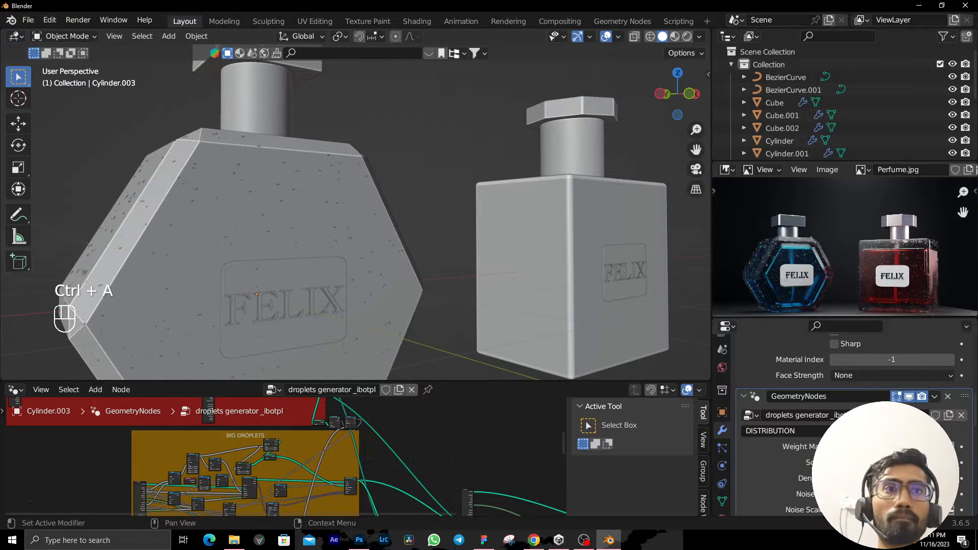
# Set the interface resolution scale to 1.13 in the preferences and close them.
pyautogui.click(30, 20)
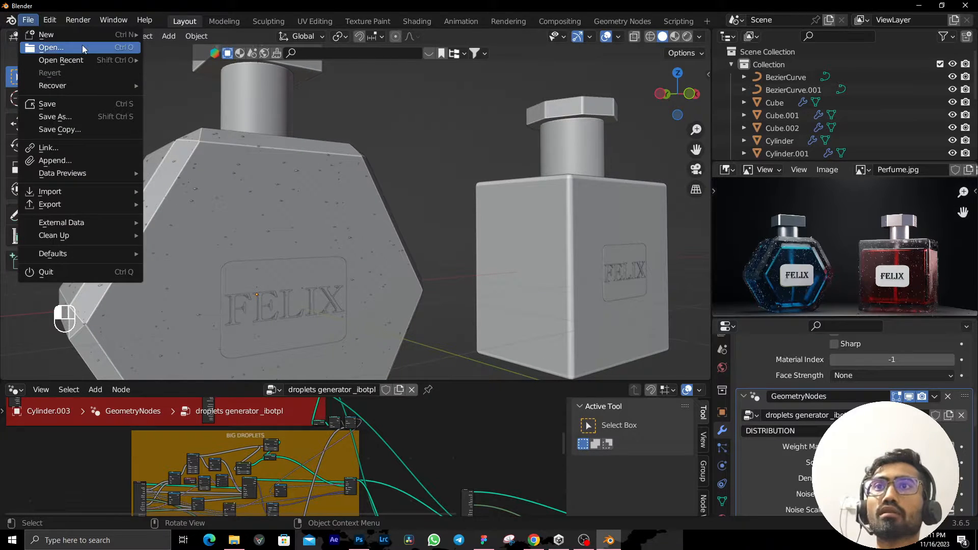
pyautogui.moveTo(48, 22)
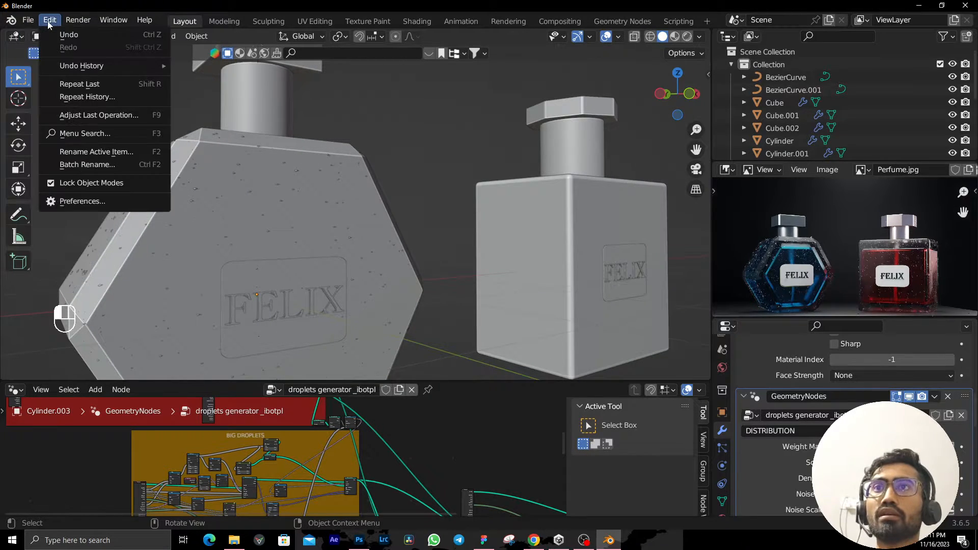
pyautogui.click(92, 200)
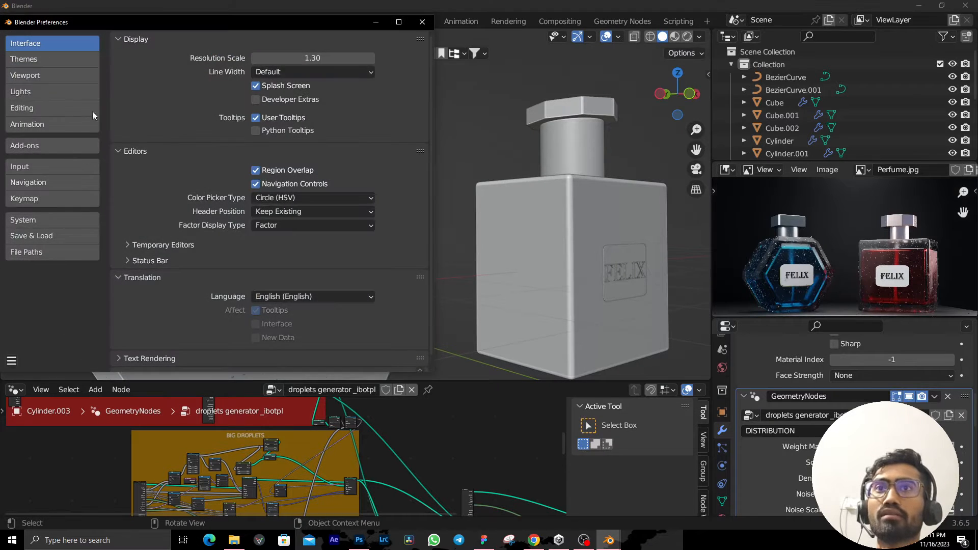
pyautogui.moveTo(312, 58); pyautogui.dragTo(283, 58)
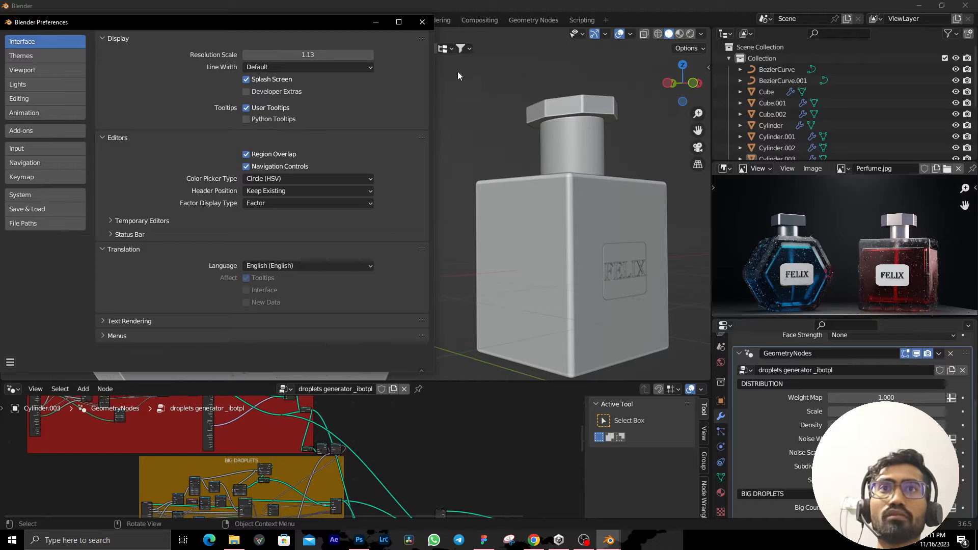
pyautogui.click(423, 22)
# Switch the viewport to rendered shading and turn off Scene World lighting.
pyautogui.scroll(-3, 545, 268)
pyautogui.moveTo(545, 268); pyautogui.dragTo(464, 182, button='middle')
pyautogui.scroll(4, 567, 316)
pyautogui.scroll(4, 659, 292)
pyautogui.scroll(-3, 556, 232)
pyautogui.moveTo(556, 232); pyautogui.dragTo(370, 229, button='middle')
pyautogui.click(690, 34)
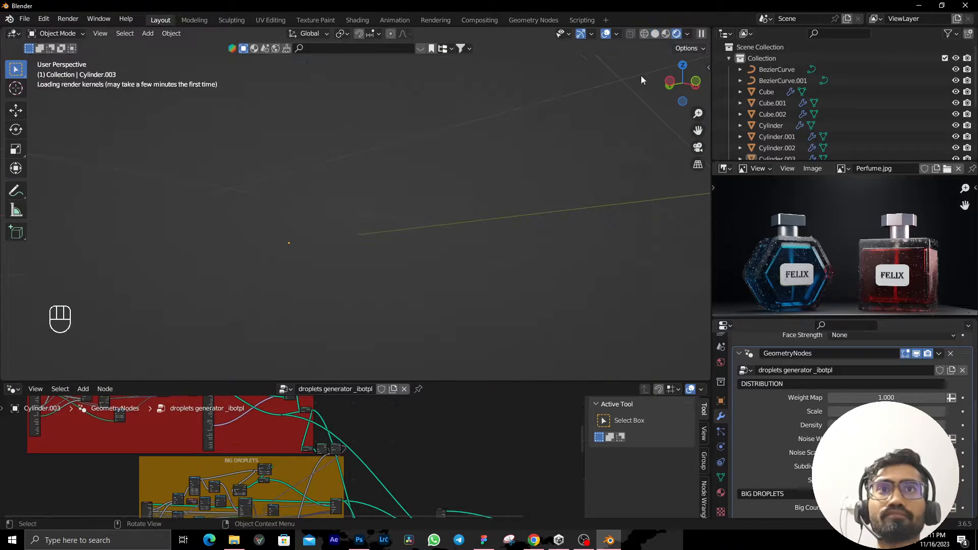
pyautogui.scroll(-5, 515, 218)
pyautogui.moveTo(515, 218); pyautogui.dragTo(555, 204, button='middle')
pyautogui.click(688, 34)
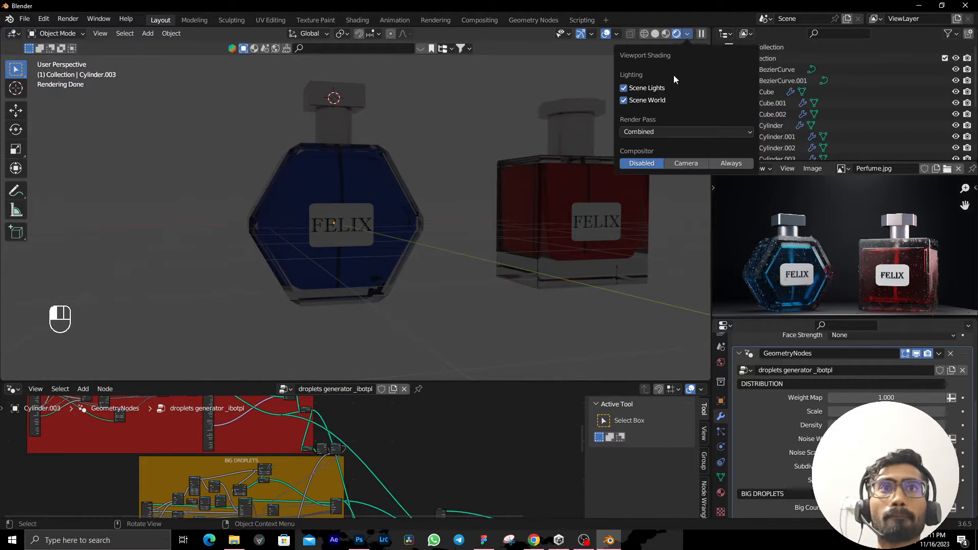
pyautogui.click(651, 101)
pyautogui.click(651, 101)
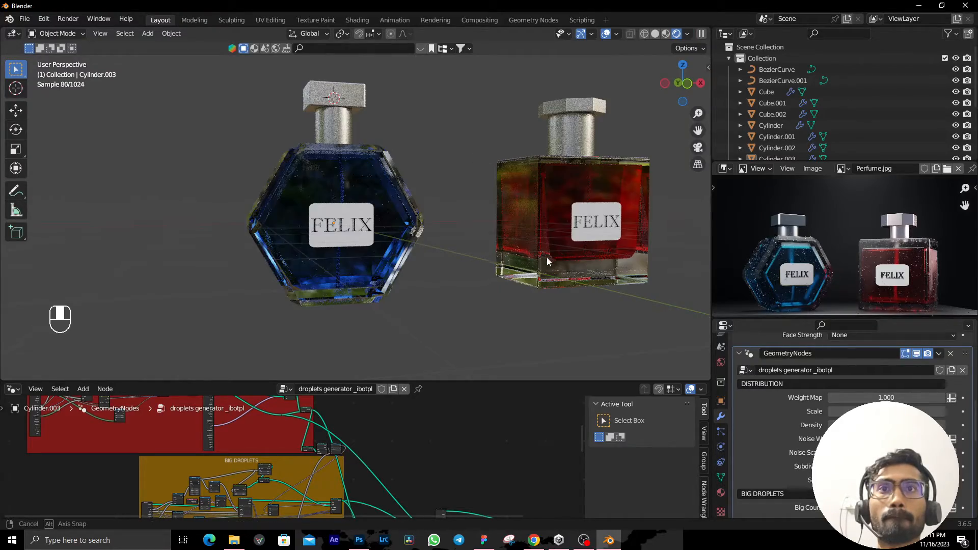
# Compare the rendered droplets and the generator's settings with the droplets on the Perfume.jpg reference bottle.
pyautogui.moveTo(547, 258)
pyautogui.mouseDown(button='middle')
pyautogui.moveTo(512, 277)
pyautogui.moveTo(539, 230)
pyautogui.mouseUp(button='middle')
pyautogui.scroll(4, 512, 276)
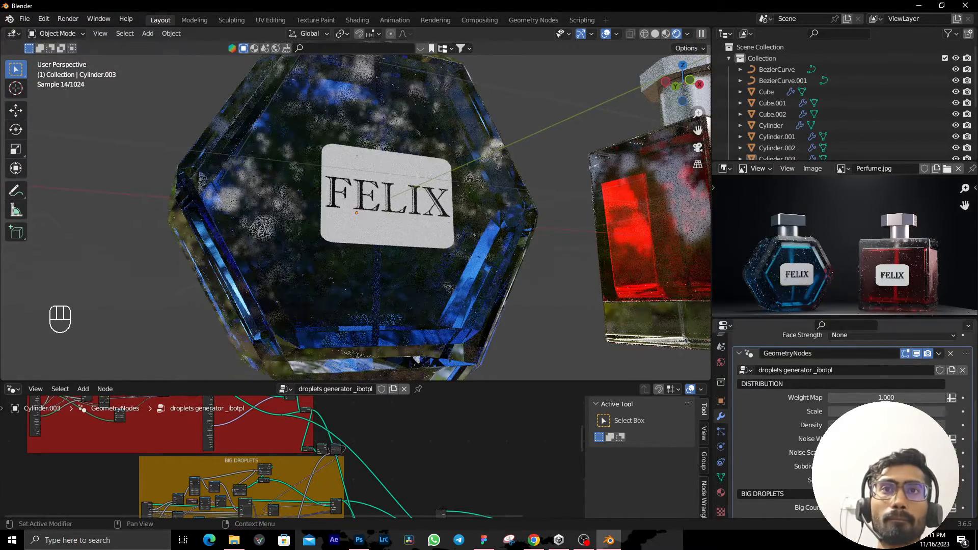
pyautogui.scroll(-4, 846, 387)
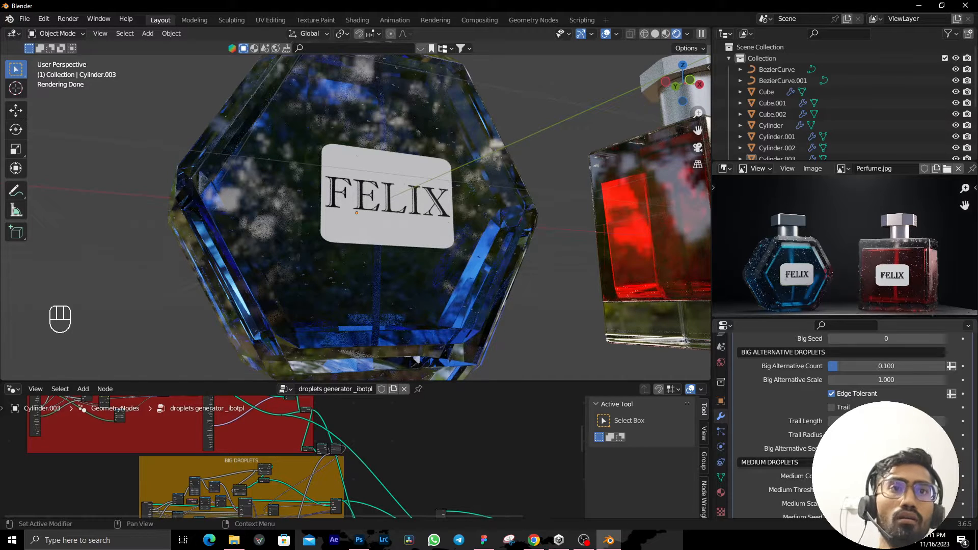
pyautogui.scroll(5, 846, 408)
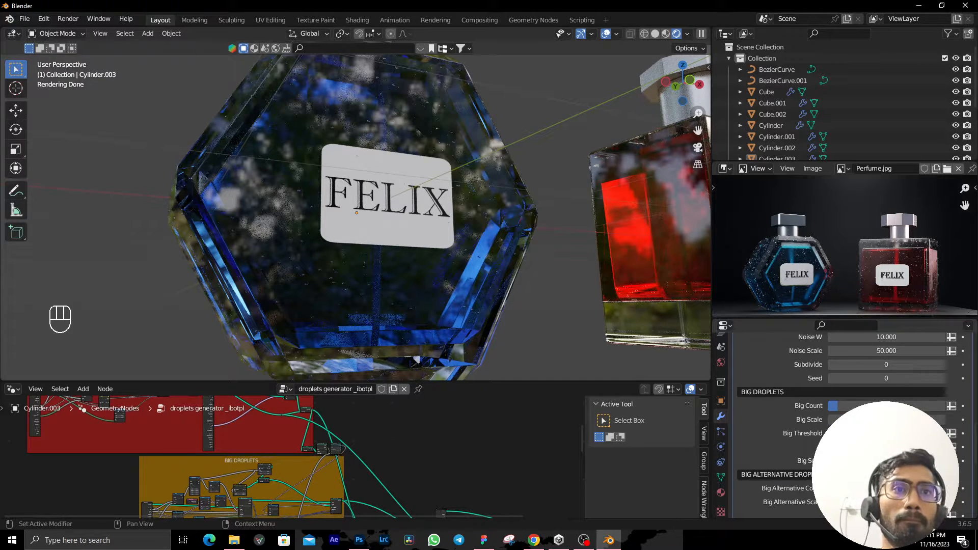
pyautogui.scroll(3, 845, 397)
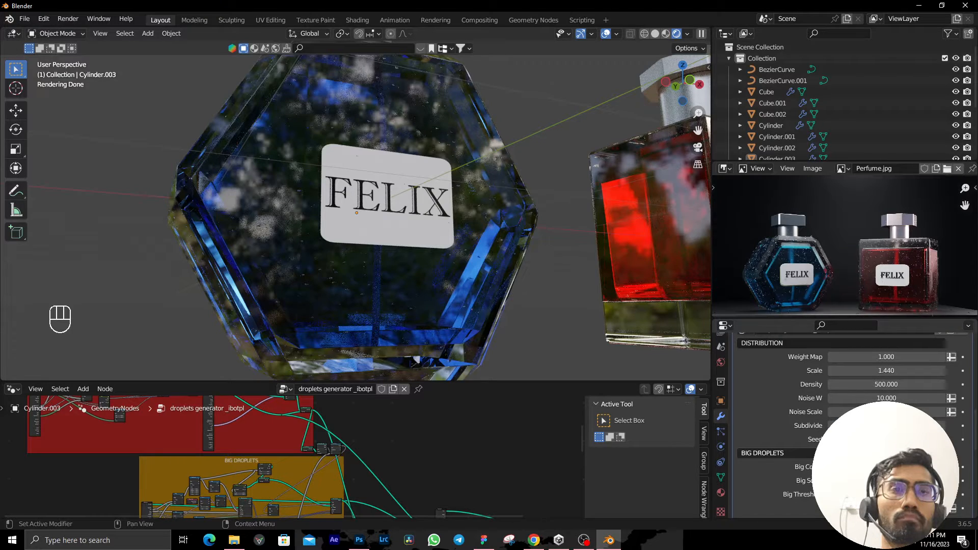
pyautogui.scroll(3, 846, 397)
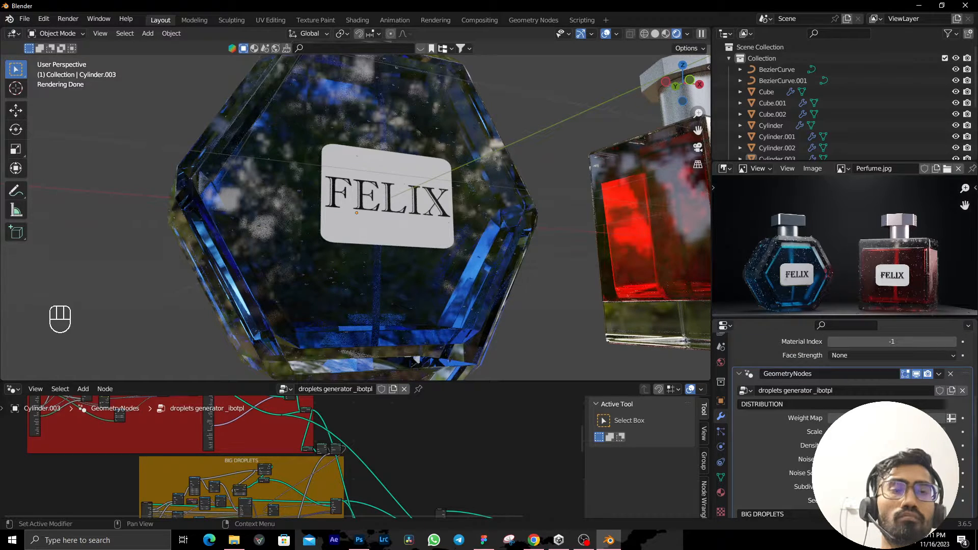
pyautogui.scroll(6, 842, 267)
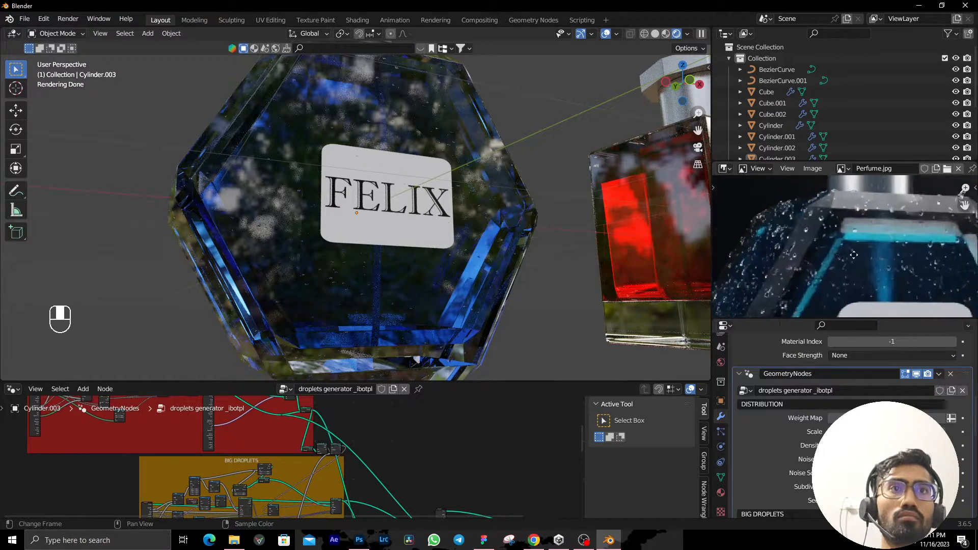
pyautogui.moveTo(842, 268); pyautogui.dragTo(830, 288, button='middle')
pyautogui.scroll(-6, 831, 287)
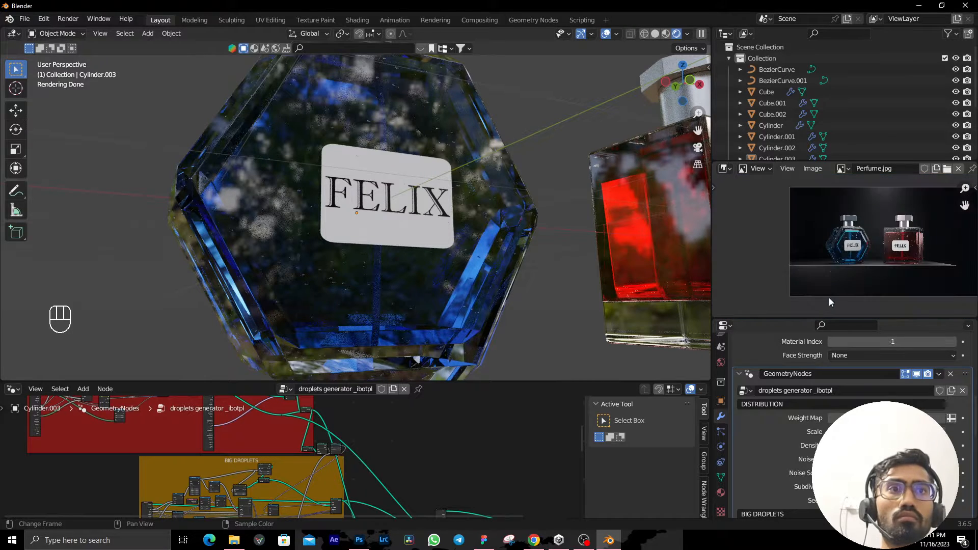
# Collapse the Bevel.001 modifier's settings and apply Shade Auto Smooth to the hexagonal bottle's body.
pyautogui.scroll(12, 784, 432)
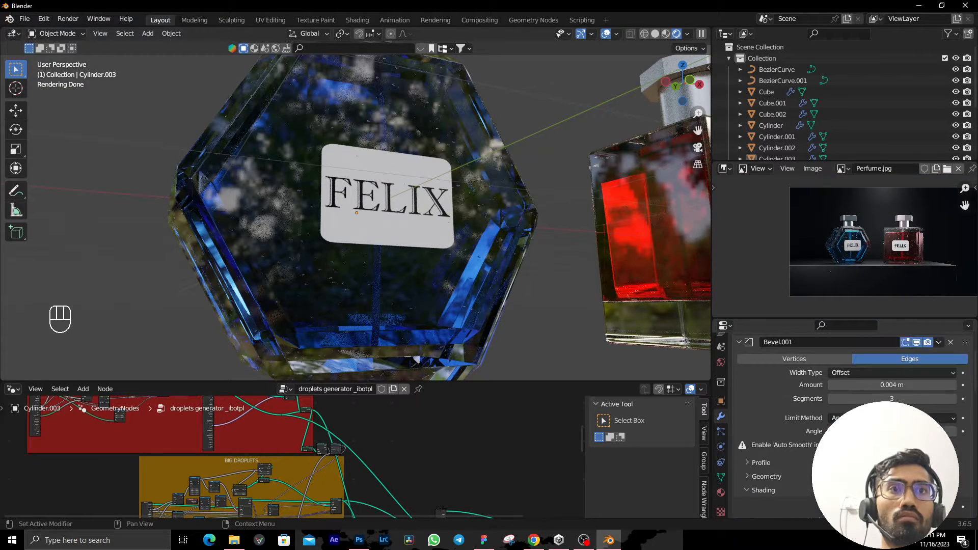
pyautogui.scroll(-6, 802, 503)
pyautogui.scroll(7, 798, 474)
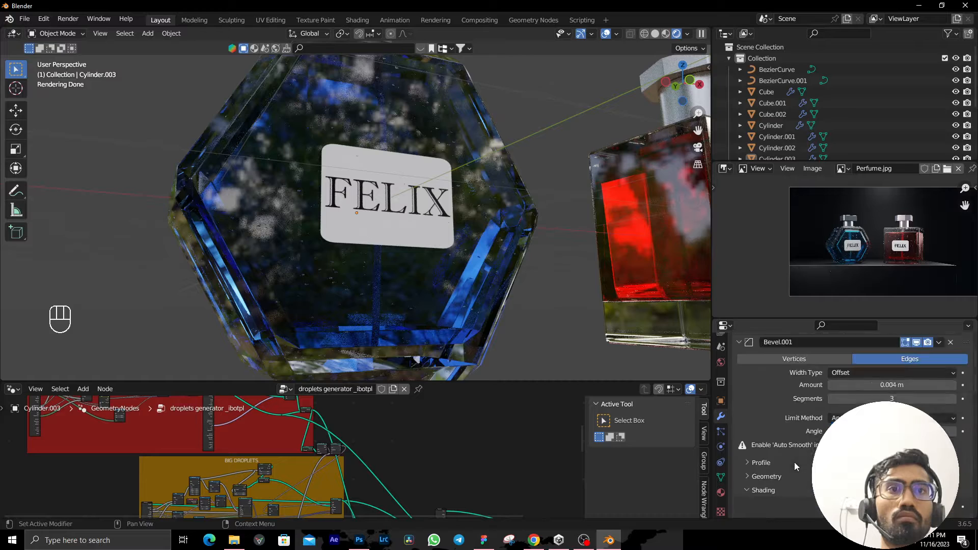
pyautogui.click(739, 396)
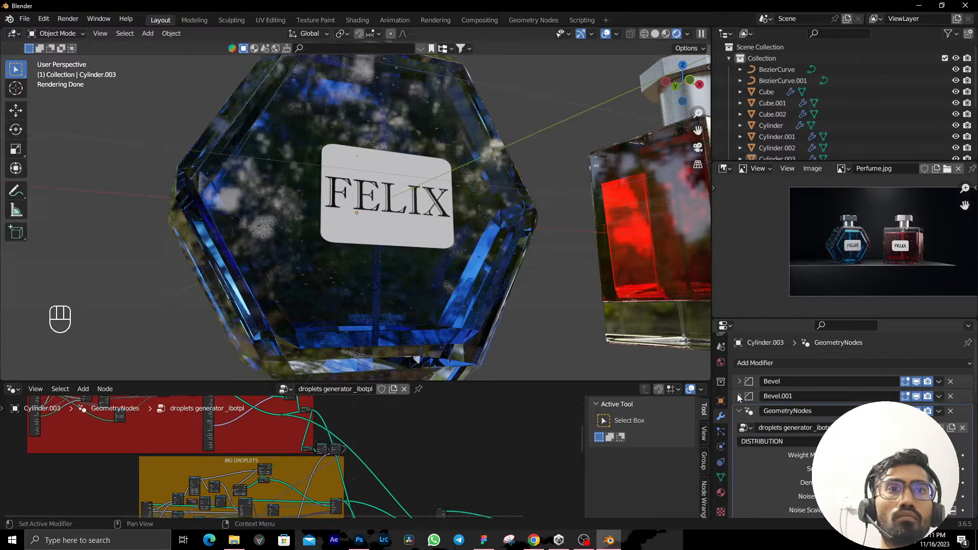
pyautogui.click(339, 286)
pyautogui.rightClick(338, 288)
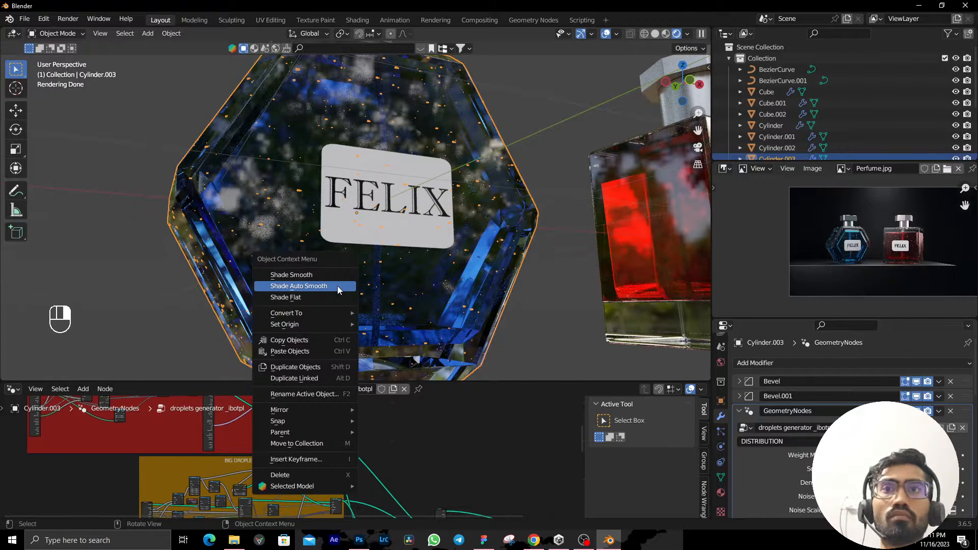
pyautogui.click(337, 286)
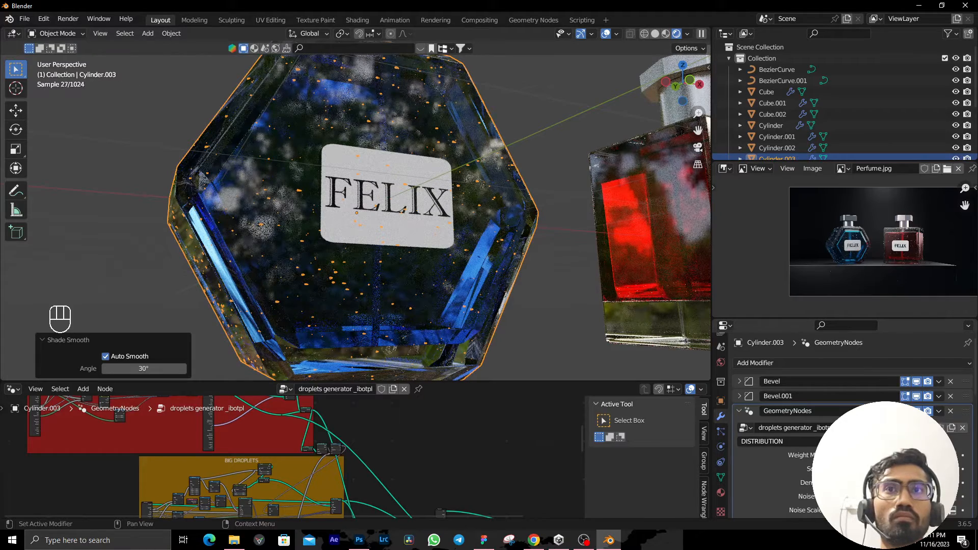
# Try the GeometryNodes modifier above both bevels in the stack and inspect the droplets from the front and side.
pyautogui.scroll(-1, 846, 433)
pyautogui.click(968, 401)
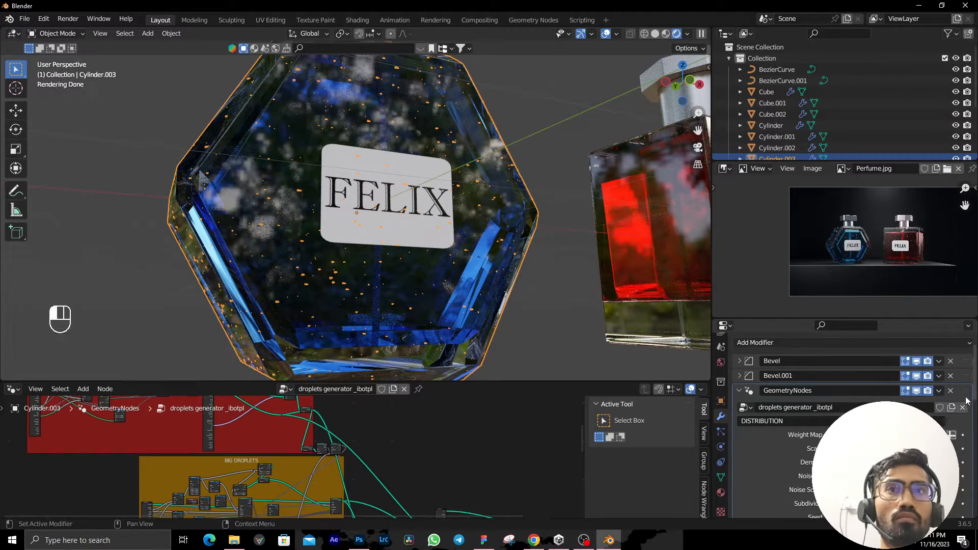
pyautogui.moveTo(967, 393); pyautogui.dragTo(925, 355)
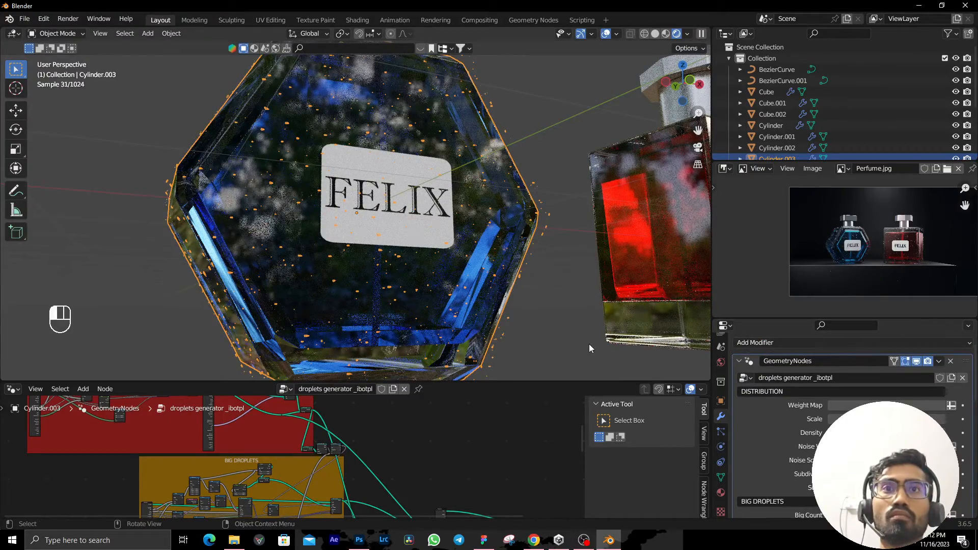
pyautogui.scroll(4, 588, 344)
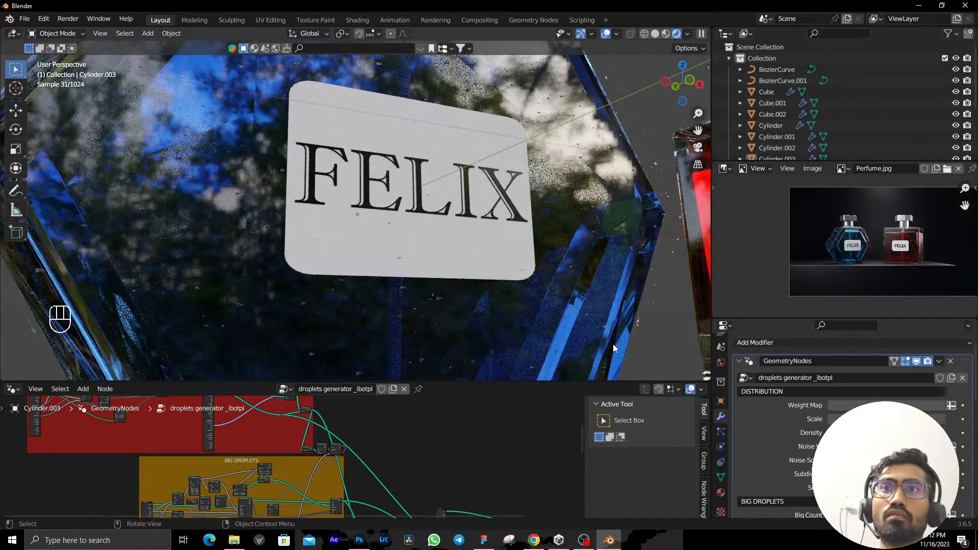
pyautogui.scroll(-4, 613, 344)
pyautogui.moveTo(614, 344); pyautogui.dragTo(686, 347, button='middle')
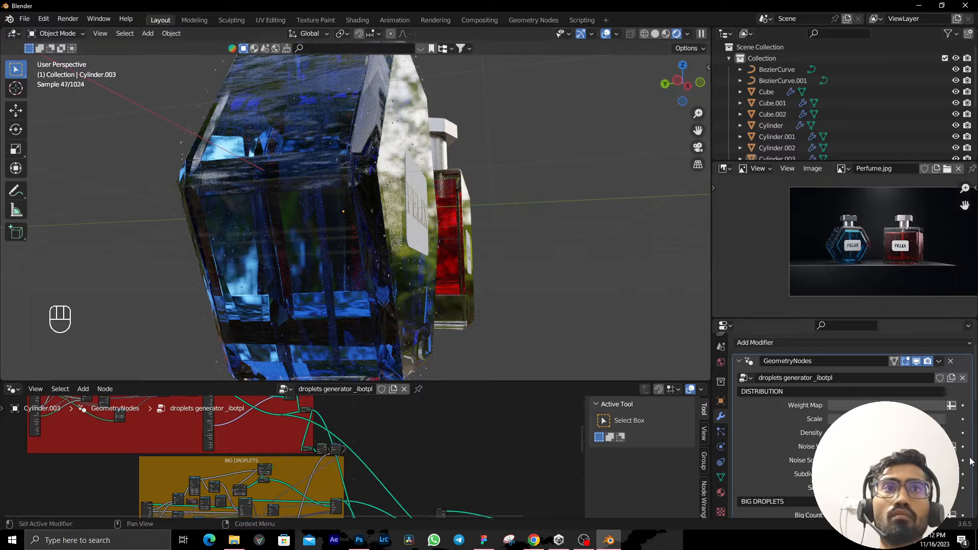
# Collapse the GeometryNodes modifier, move it back below Bevel.001 and inspect the hexagonal bottle from the front.
pyautogui.click(739, 363)
pyautogui.moveTo(965, 387); pyautogui.dragTo(966, 413)
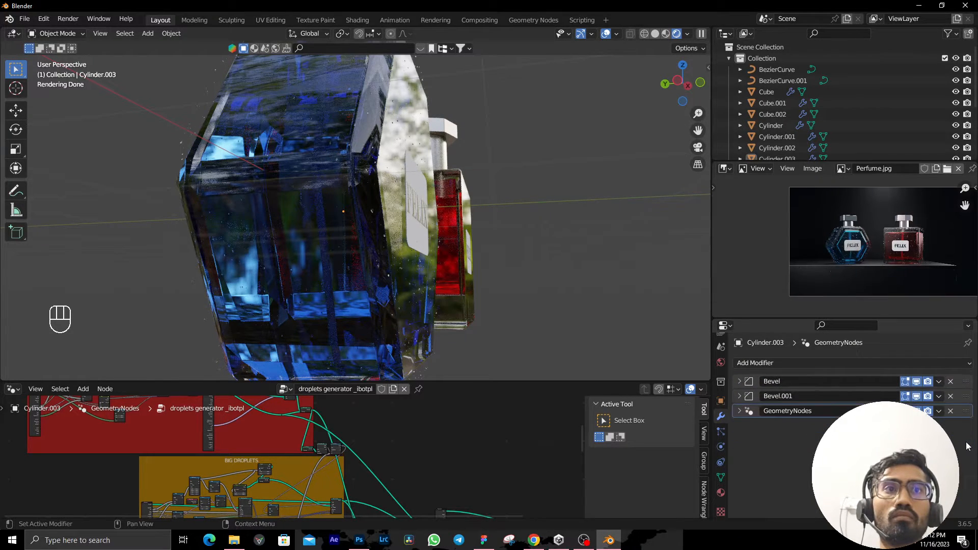
pyautogui.scroll(-2, 306, 155)
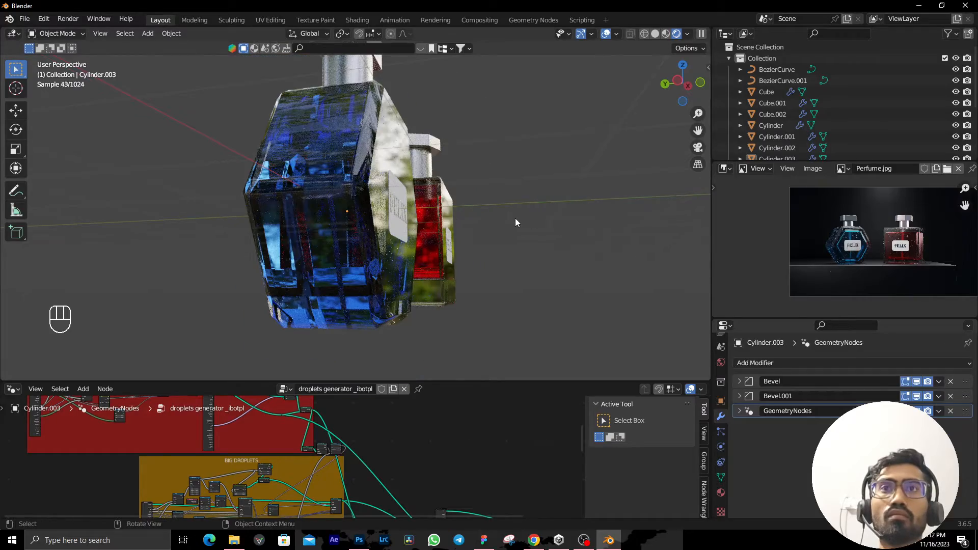
pyautogui.moveTo(515, 218); pyautogui.dragTo(408, 219, button='middle')
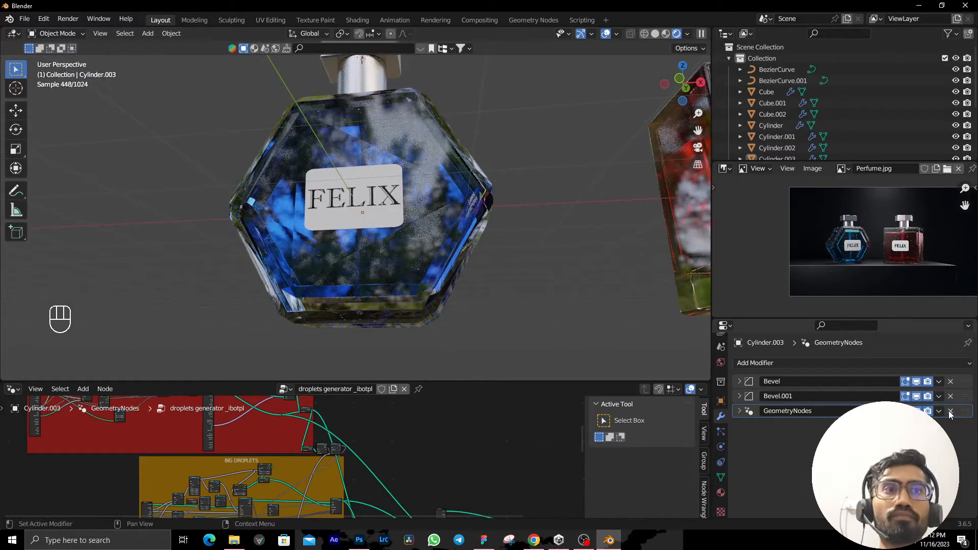
# Remove the GeometryNodes modifier from the hexagonal bottle's body and inspect the bare glass from all around.
pyautogui.click(950, 410)
pyautogui.moveTo(556, 296); pyautogui.dragTo(632, 315, button='middle')
pyautogui.scroll(-3, 544, 305)
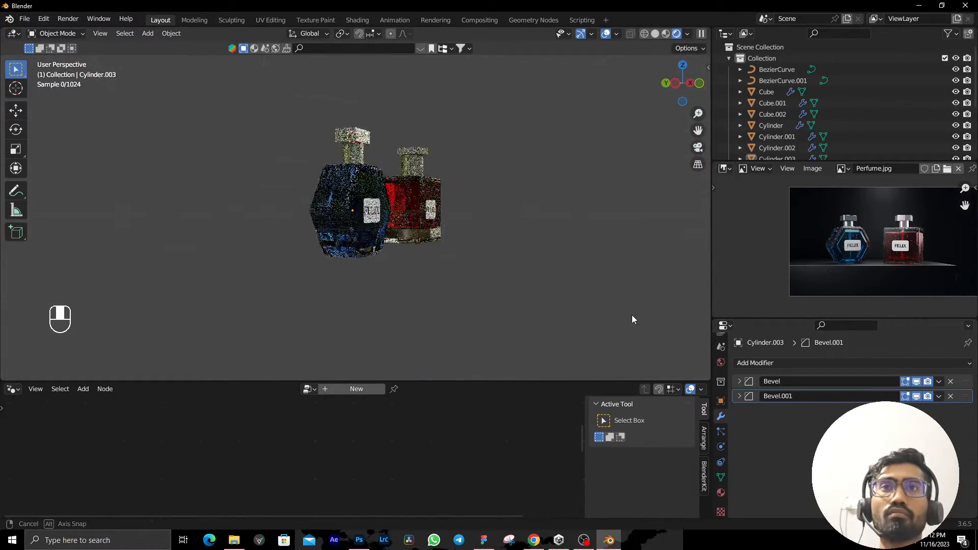
pyautogui.scroll(5, 613, 305)
pyautogui.moveTo(571, 294); pyautogui.dragTo(164, 278, button='middle')
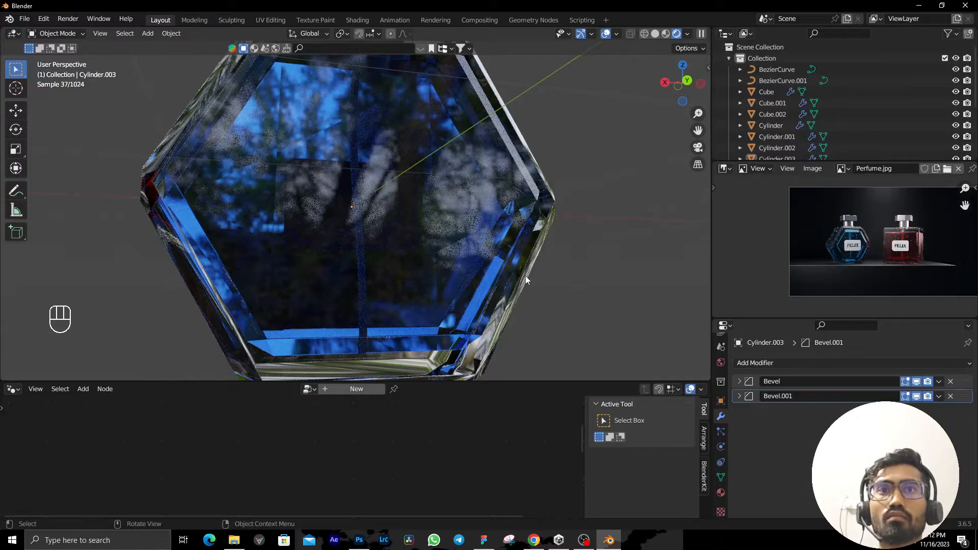
# Inspect both bottles in the rendered view and in wireframe, deselect everything and switch the viewport to solid shading.
pyautogui.scroll(-5, 528, 280)
pyautogui.moveTo(527, 280); pyautogui.dragTo(448, 304, button='middle')
pyautogui.press('KP_1')
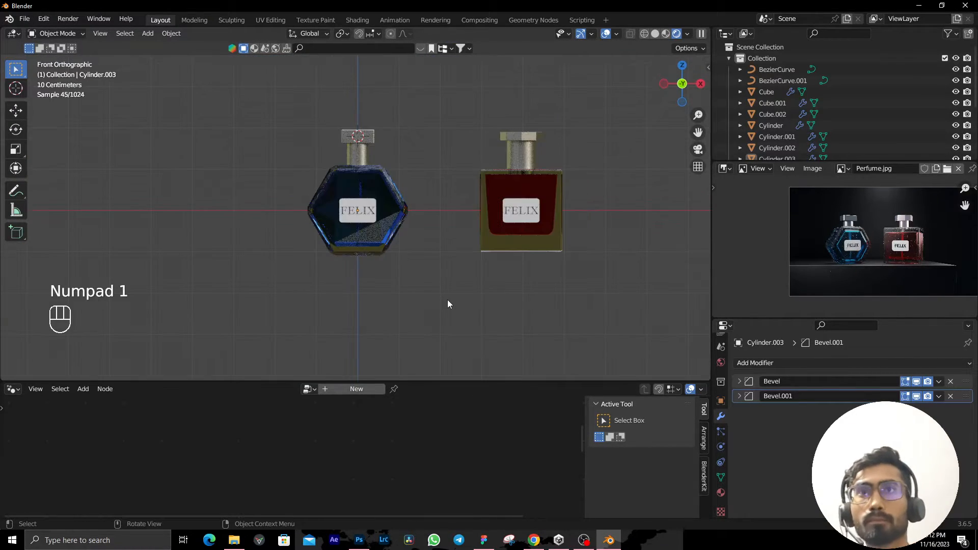
pyautogui.moveTo(396, 81); pyautogui.dragTo(684, 391)
pyautogui.scroll(1, 584, 308)
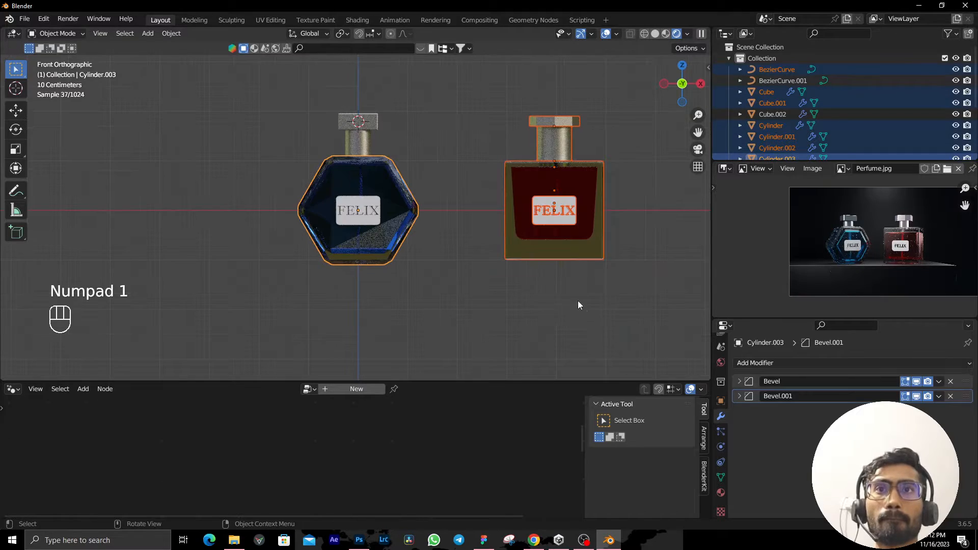
pyautogui.moveTo(480, 66); pyautogui.dragTo(628, 307)
pyautogui.hotkey('shift', 'z')
pyautogui.moveTo(478, 313)
pyautogui.mouseDown(button='middle')
pyautogui.moveTo(456, 306)
pyautogui.moveTo(476, 299)
pyautogui.moveTo(447, 284)
pyautogui.mouseUp(button='middle')
pyautogui.hotkey('shift', 'z')
pyautogui.click(458, 278)
pyautogui.scroll(5, 469, 270)
pyautogui.moveTo(532, 244)
pyautogui.mouseDown(button='middle')
pyautogui.moveTo(509, 238)
pyautogui.moveTo(538, 247)
pyautogui.moveTo(566, 237)
pyautogui.moveTo(421, 255)
pyautogui.moveTo(427, 275)
pyautogui.mouseUp(button='middle')
pyautogui.scroll(-3, 510, 239)
pyautogui.click(654, 34)
pyautogui.scroll(-3, 417, 248)
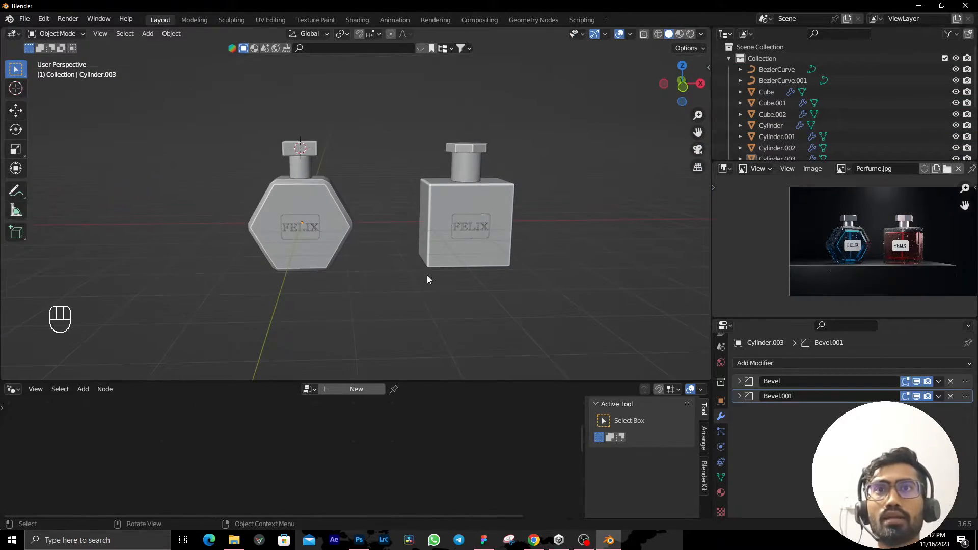
pyautogui.click(316, 239)
pyautogui.press('g')
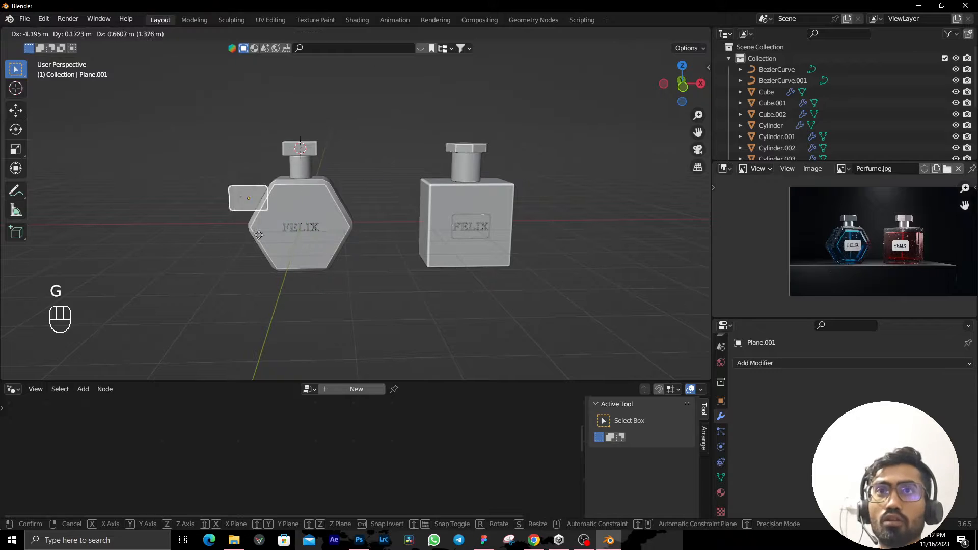
pyautogui.rightClick(172, 254)
pyautogui.moveTo(172, 255); pyautogui.dragTo(467, 304, button='middle')
pyautogui.scroll(2, 468, 305)
# Select the hexagonal bottle's body and snap the 3D cursor to the world origin.
pyautogui.click(329, 241)
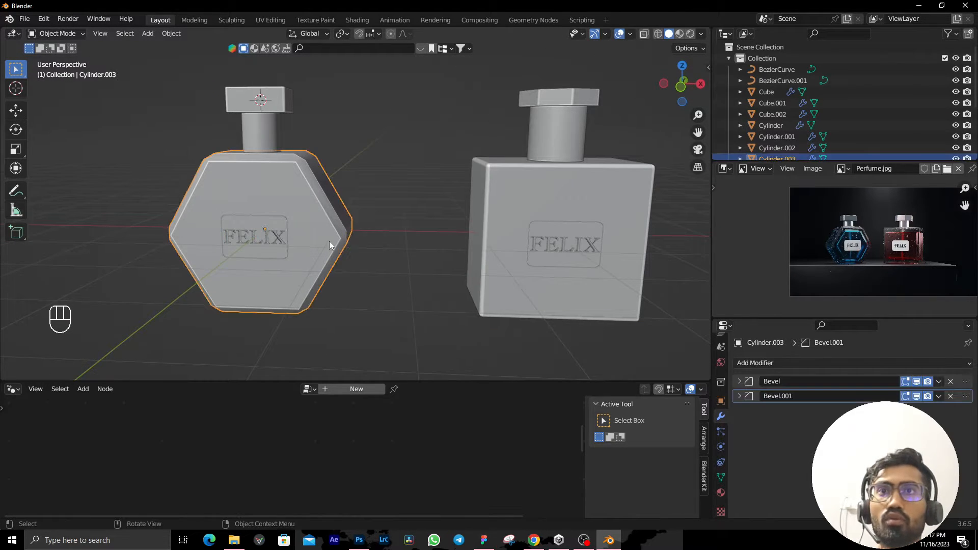
pyautogui.press('g')
pyautogui.rightClick(312, 232)
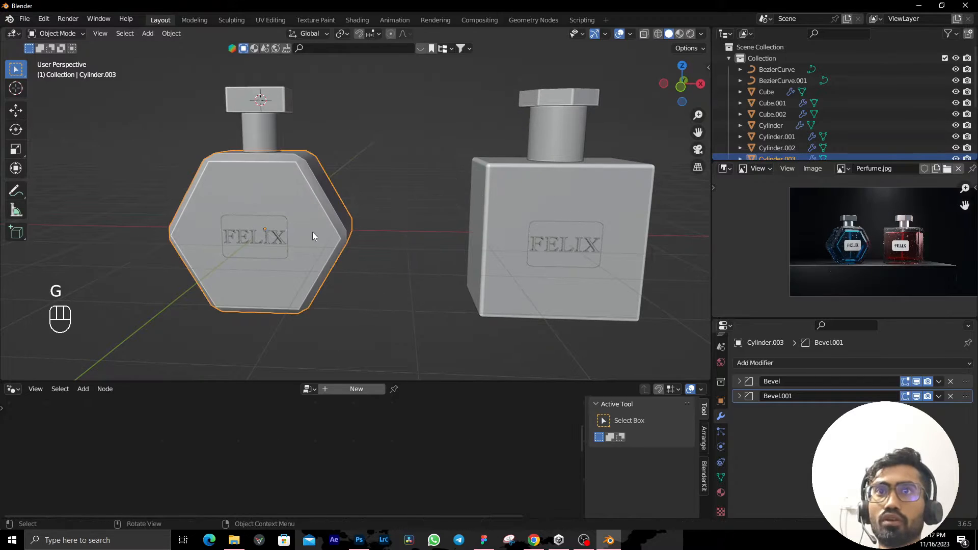
pyautogui.moveTo(313, 231); pyautogui.dragTo(333, 227, button='middle')
pyautogui.scroll(1, 333, 228)
pyautogui.scroll(-5, 328, 227)
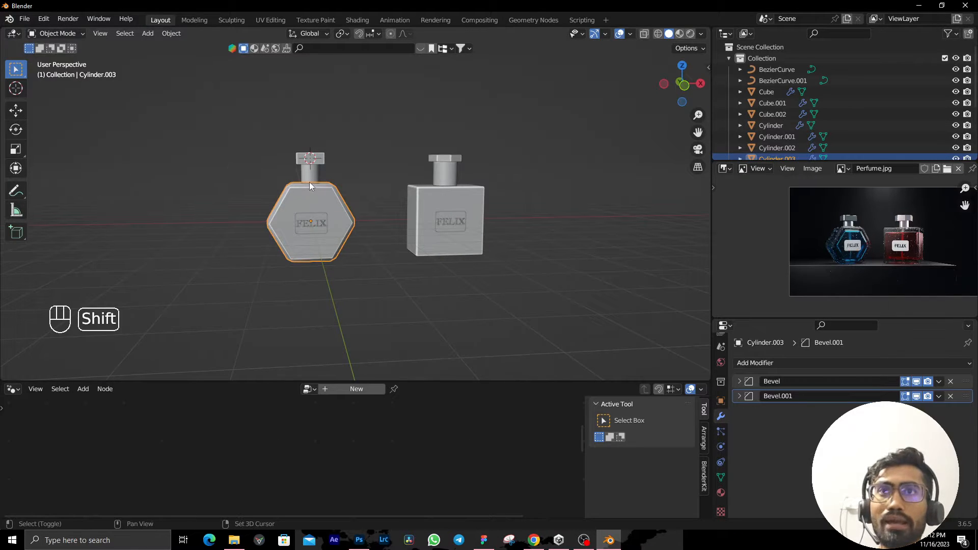
pyautogui.hotkey('shift', 'a')
pyautogui.hotkey('shift', 's')
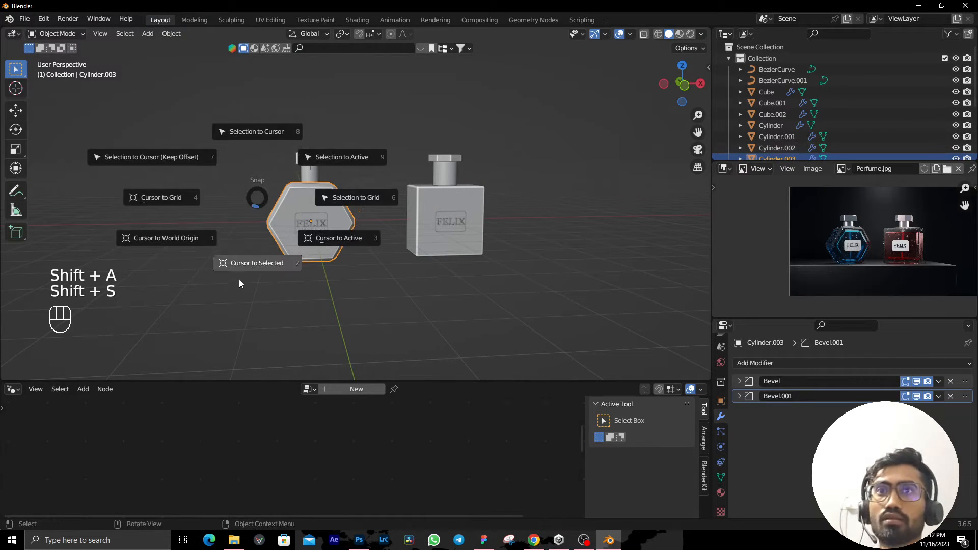
pyautogui.click(197, 235)
# Add a cube-shaped empty at the 3D cursor around the hexagonal bottle and view it from the front.
pyautogui.hotkey('shift', 'a')
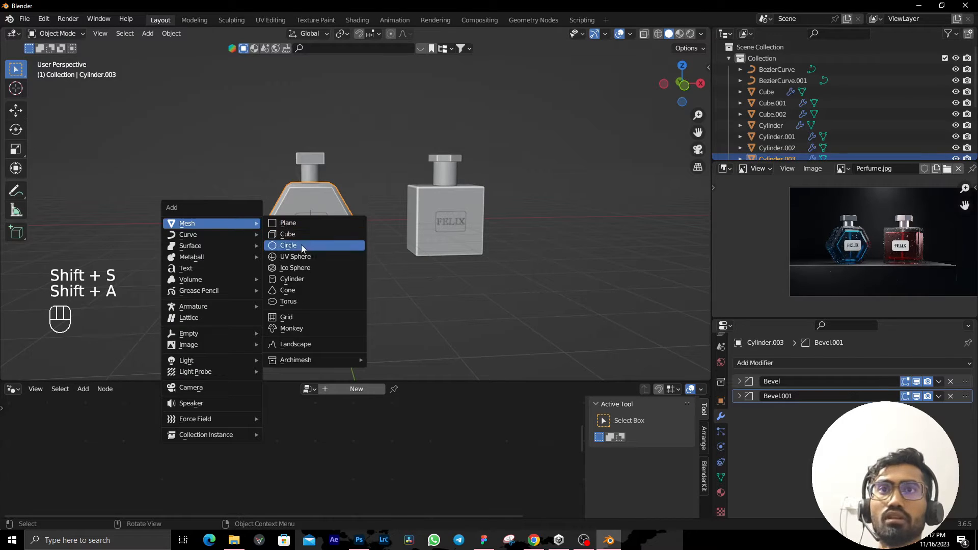
pyautogui.moveTo(221, 302)
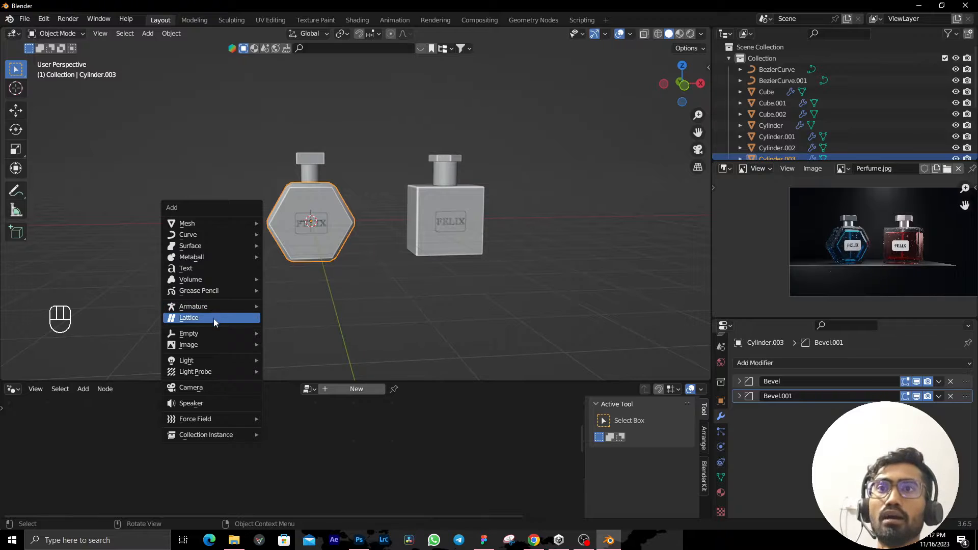
pyautogui.moveTo(209, 332)
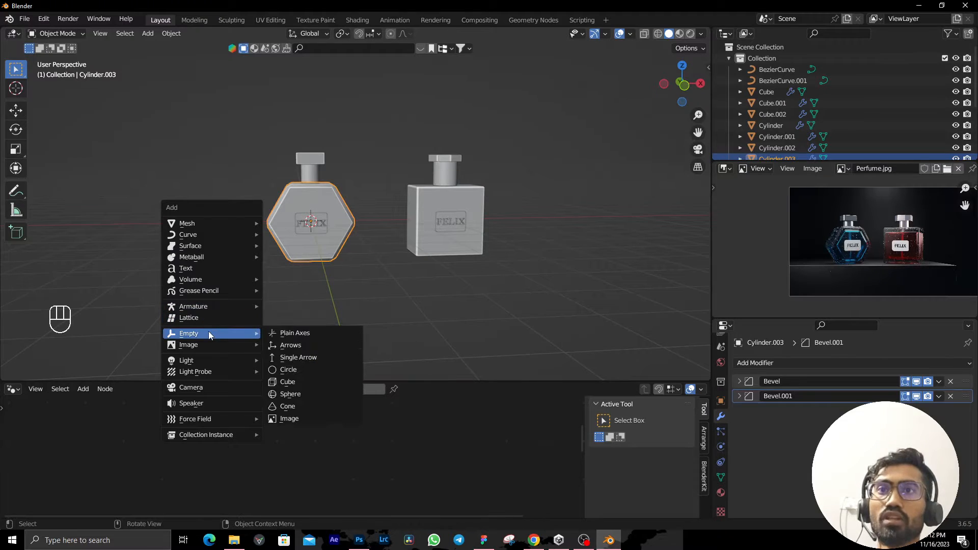
pyautogui.click(293, 382)
pyautogui.moveTo(292, 382); pyautogui.dragTo(392, 303, button='middle')
pyautogui.press('KP_1')
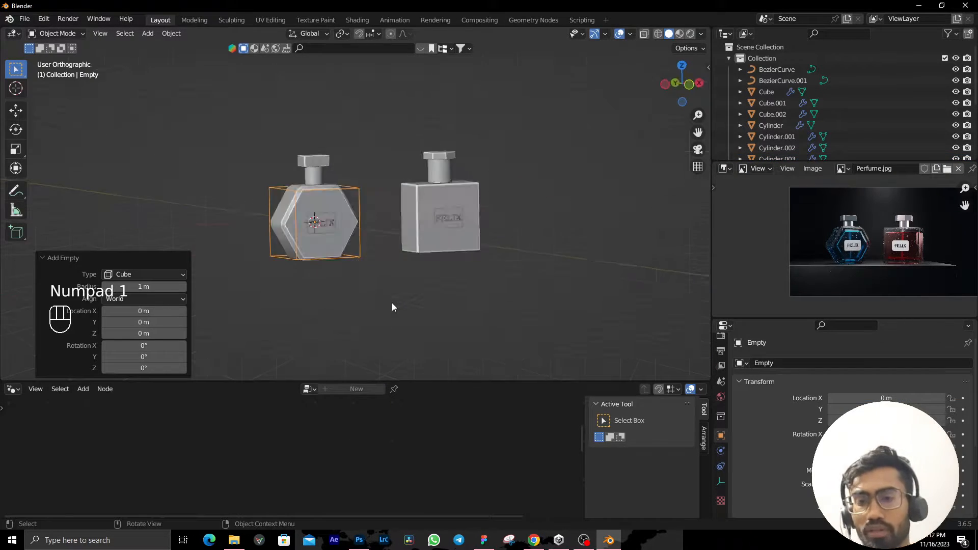
# Scale the hexagonal bottle's empty by about 1.66 along Z and raise it about 0.41 m to span body and cap.
pyautogui.scroll(2, 353, 265)
pyautogui.keyDown('shift'); pyautogui.moveTo(353, 265); pyautogui.dragTo(410, 272, button='middle'); pyautogui.keyUp('shift')
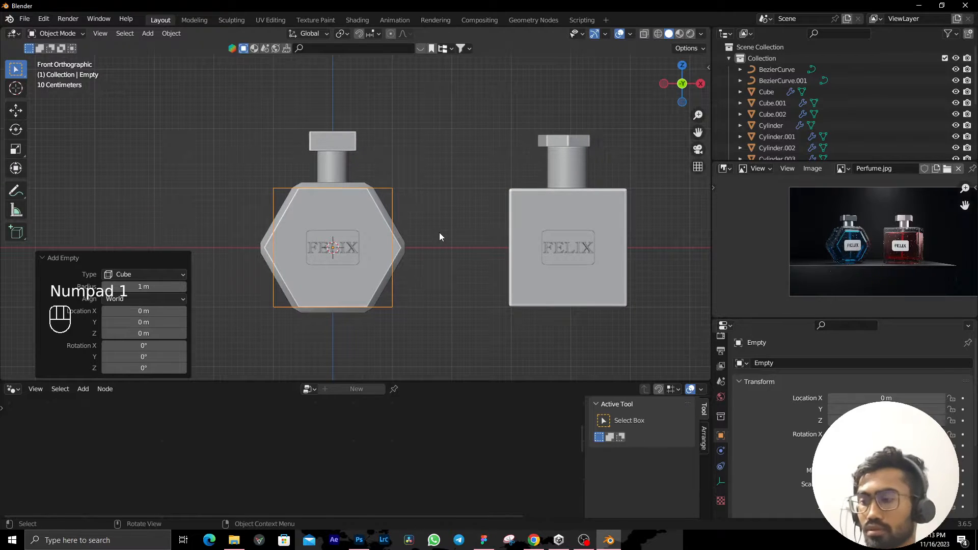
pyautogui.press('s')
pyautogui.press('z')
pyautogui.click(514, 225)
pyautogui.press('g')
pyautogui.press('z')
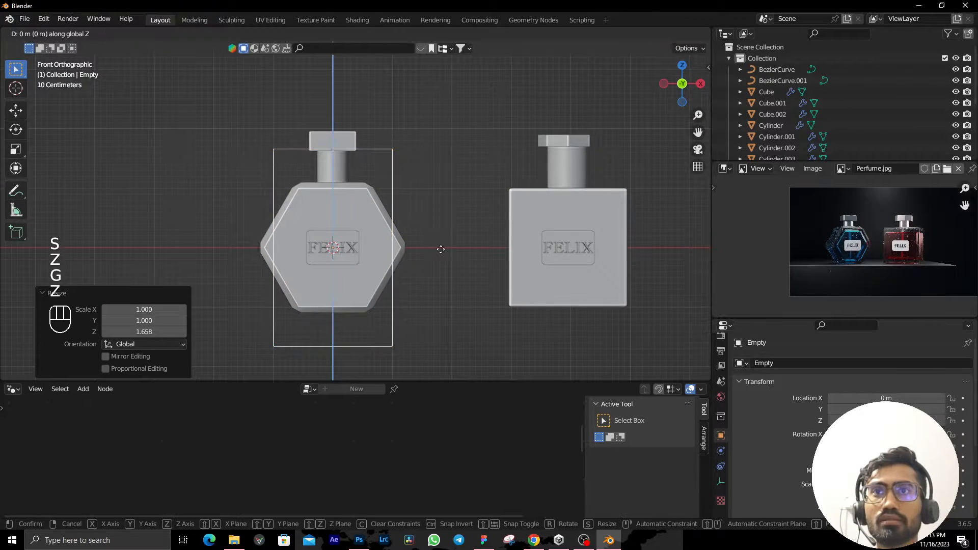
pyautogui.click(434, 230)
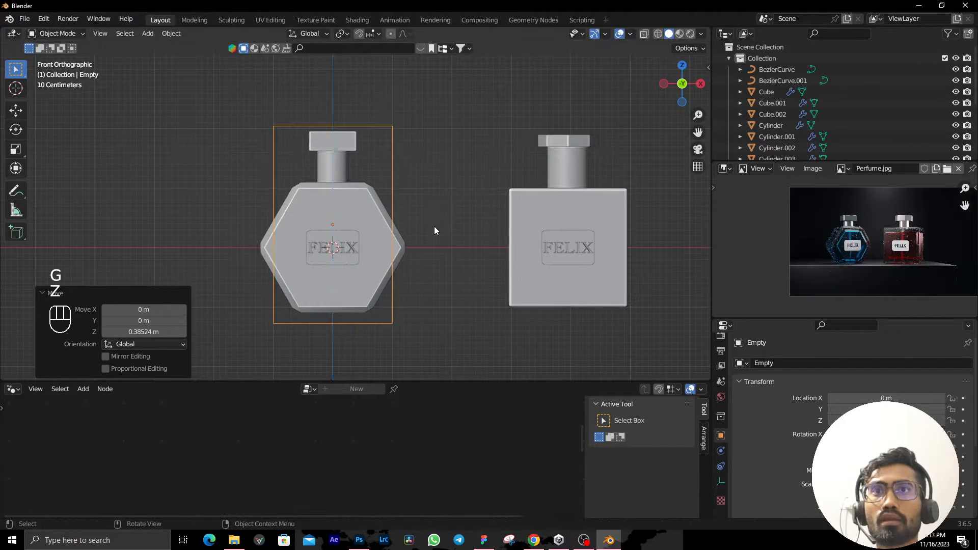
pyautogui.press('g')
pyautogui.press('z')
pyautogui.click(448, 227)
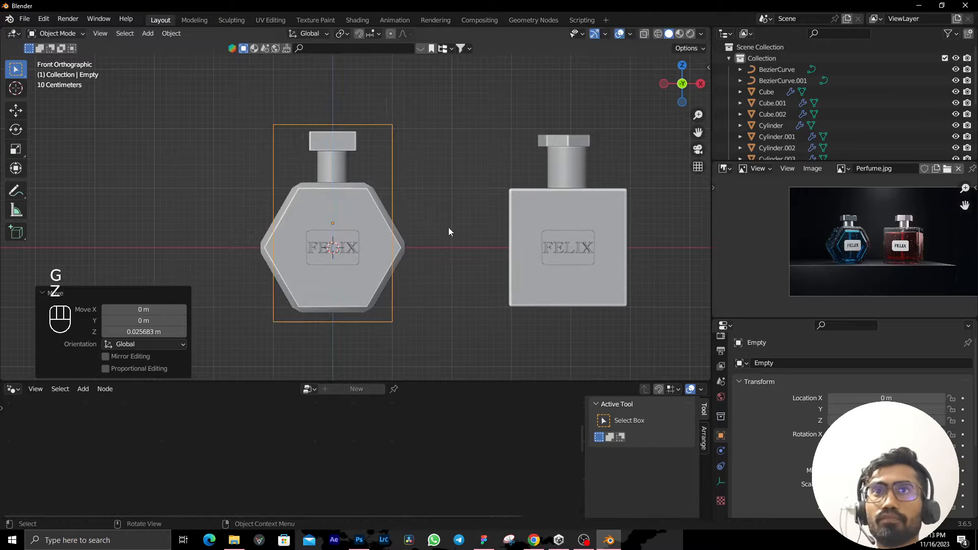
# Widen the hexagonal bottle's empty along X by about 1.24 and again by 1.054 to enclose the body's sides.
pyautogui.press('s')
pyautogui.press('x')
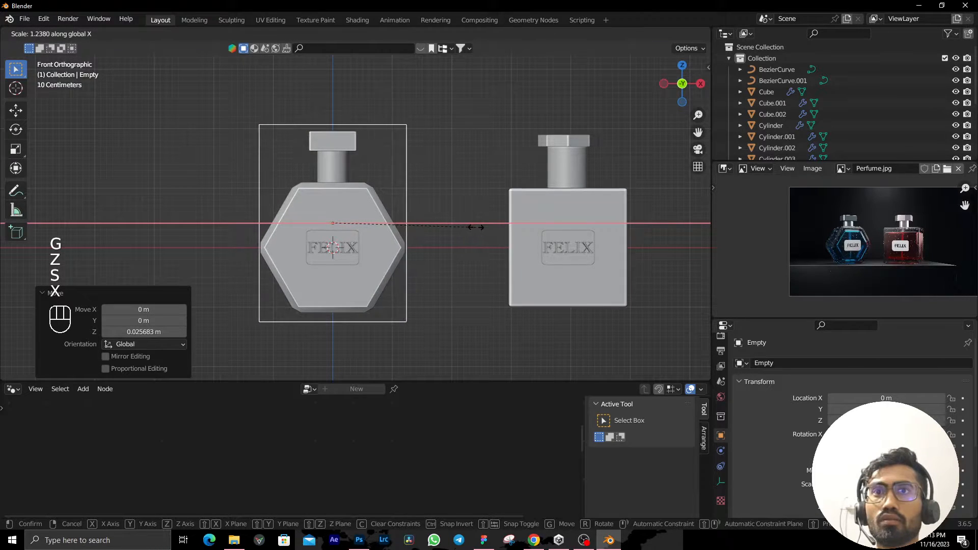
pyautogui.click(475, 228)
pyautogui.press('s')
pyautogui.press('x')
pyautogui.click(471, 228)
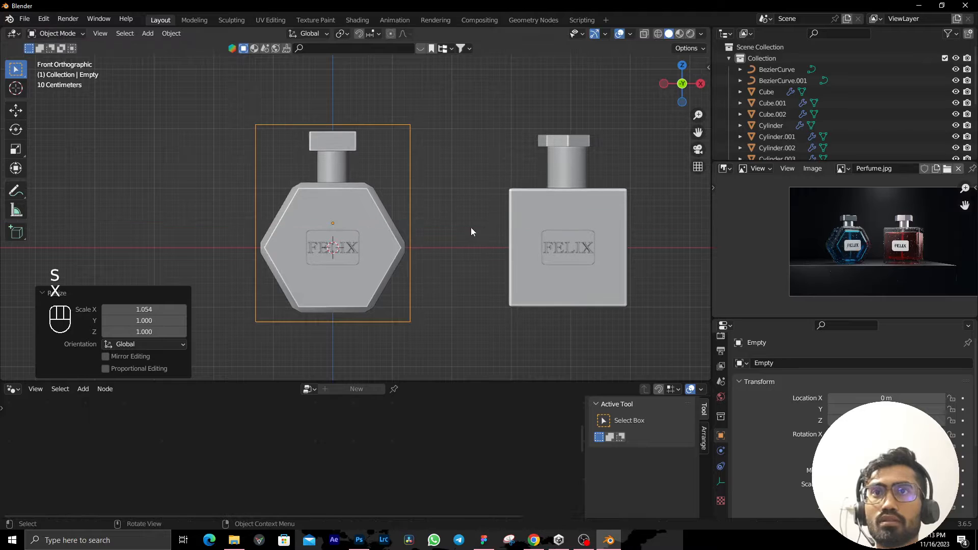
# Parent all parts of the hexagonal bottle to its cube empty with Object (Keep Transform).
pyautogui.scroll(-3, 320, 135)
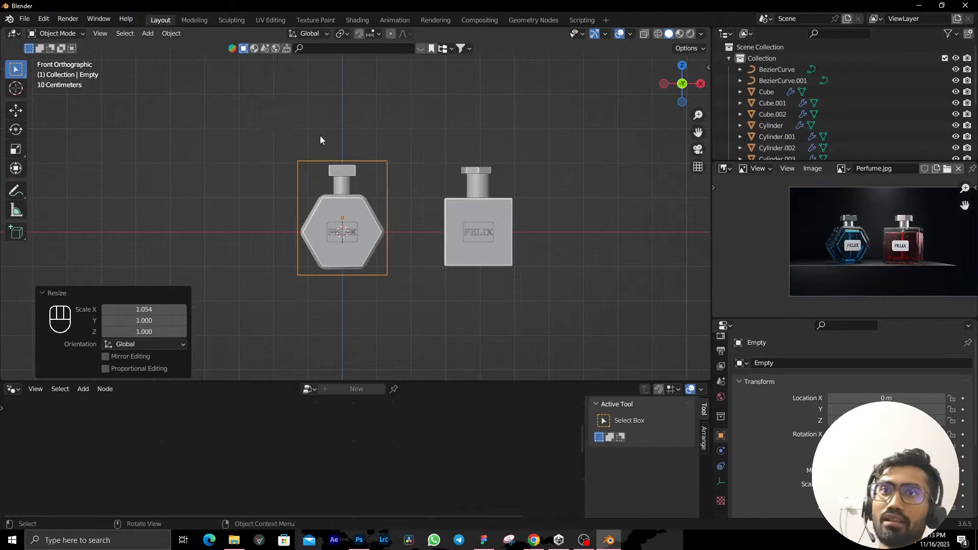
pyautogui.moveTo(221, 89); pyautogui.dragTo(351, 294)
pyautogui.scroll(2, 316, 272)
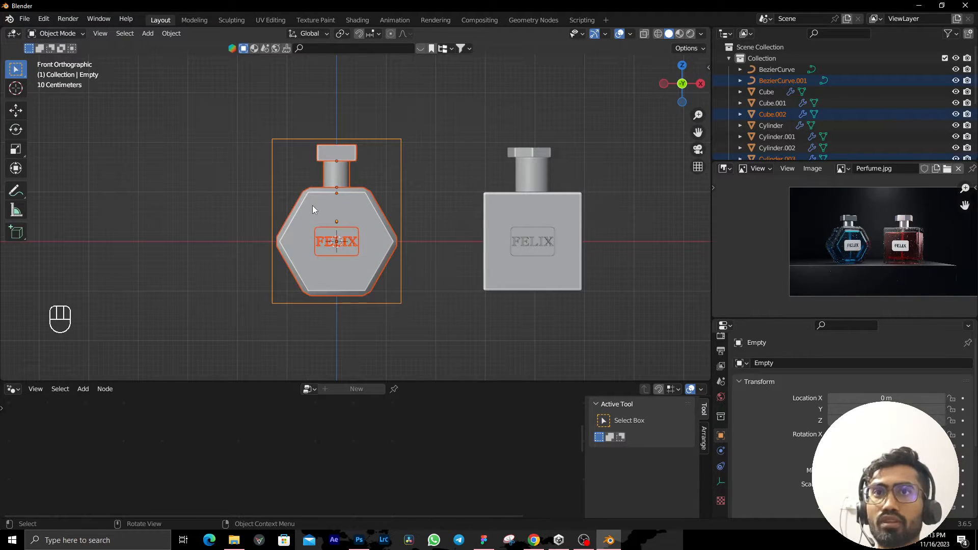
pyautogui.hotkey('ctrl', 'p')
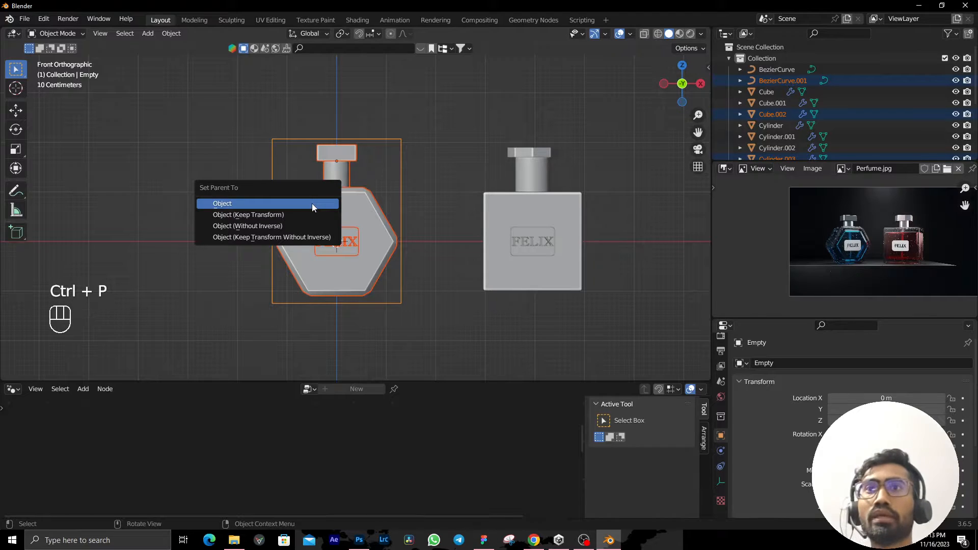
pyautogui.click(286, 215)
# Try moving and freely rotating the hexagonal bottle by its parent empty.
pyautogui.click(383, 147)
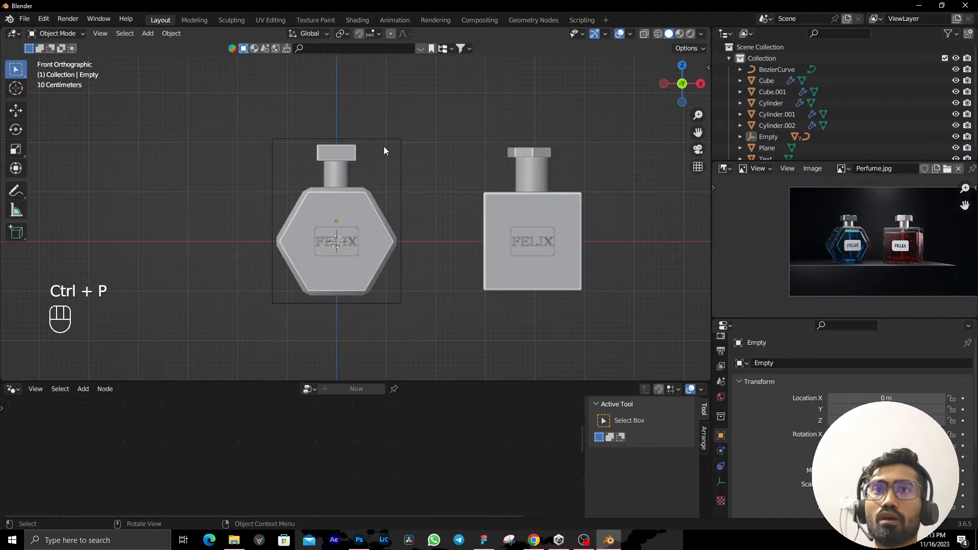
pyautogui.press('g')
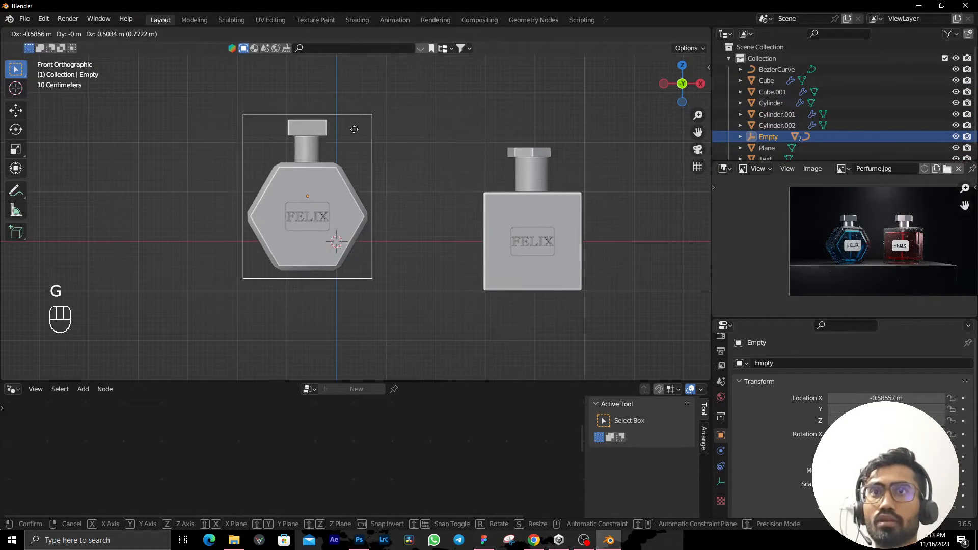
pyautogui.rightClick(342, 158)
pyautogui.moveTo(327, 190); pyautogui.dragTo(363, 248, button='middle')
pyautogui.press('g')
pyautogui.press('r')
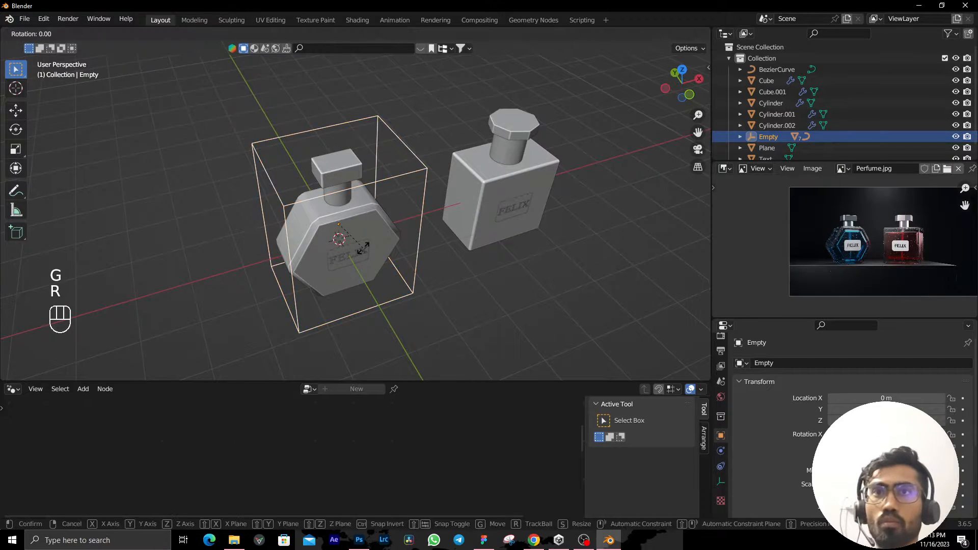
pyautogui.press('r')
pyautogui.rightClick(434, 317)
pyautogui.moveTo(435, 317); pyautogui.dragTo(445, 249, button='middle')
pyautogui.scroll(-3, 418, 220)
# Move the hexagonal bottle's empty along X to about -3.43 m, away from the square bottle.
pyautogui.press('g')
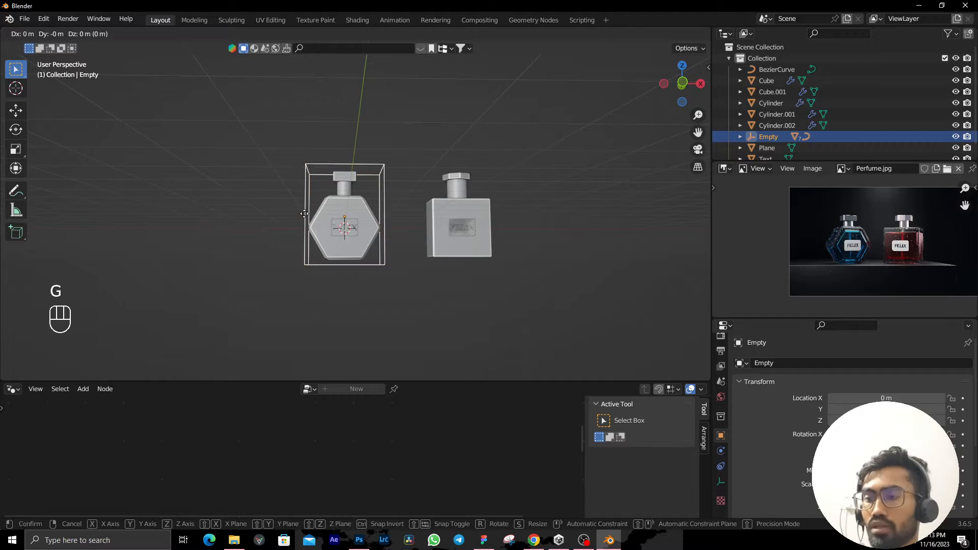
pyautogui.press('x')
pyautogui.click(204, 215)
# Select only the square bottle's body and snap the 3D cursor to it.
pyautogui.moveTo(415, 170); pyautogui.dragTo(518, 298)
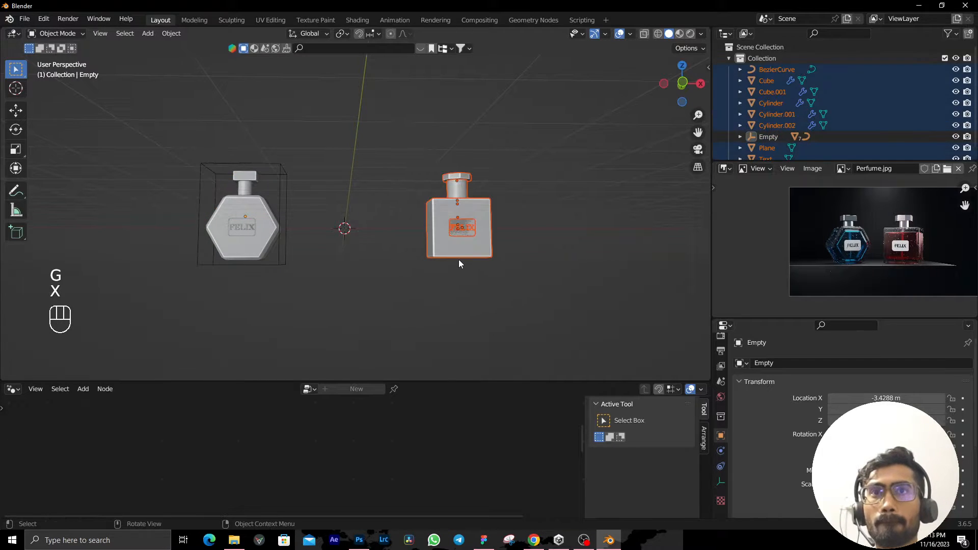
pyautogui.moveTo(459, 264); pyautogui.dragTo(334, 204, button='middle')
pyautogui.hotkey('shift', 'a')
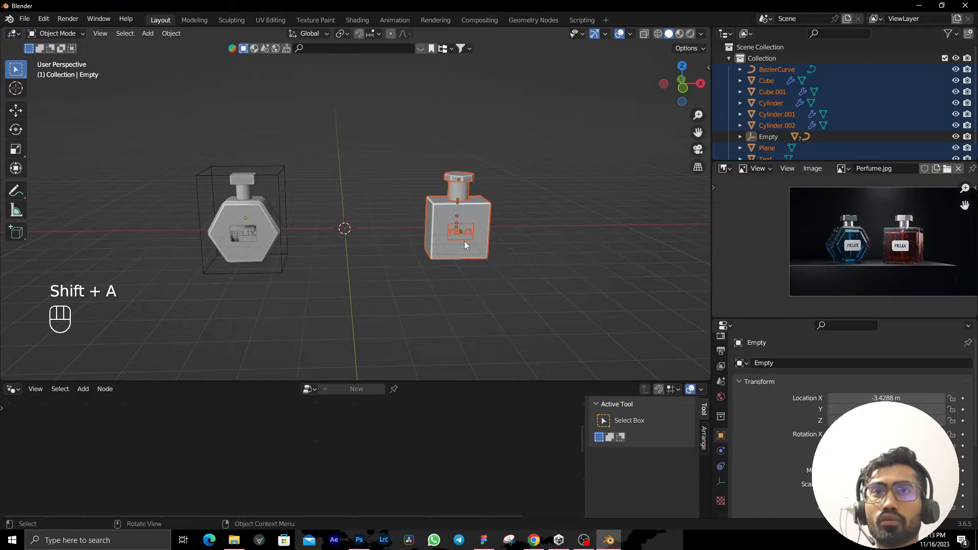
pyautogui.click(464, 241)
pyautogui.hotkey('shift', 's')
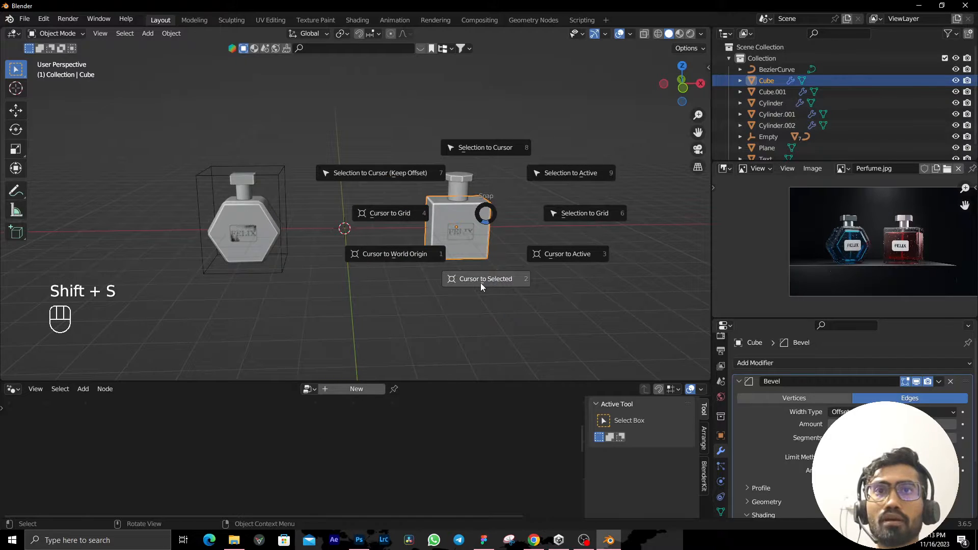
pyautogui.click(482, 276)
# Add a cube-shaped empty at the square bottle's centre and view it from the front.
pyautogui.hotkey('shift', 'a')
pyautogui.moveTo(457, 204)
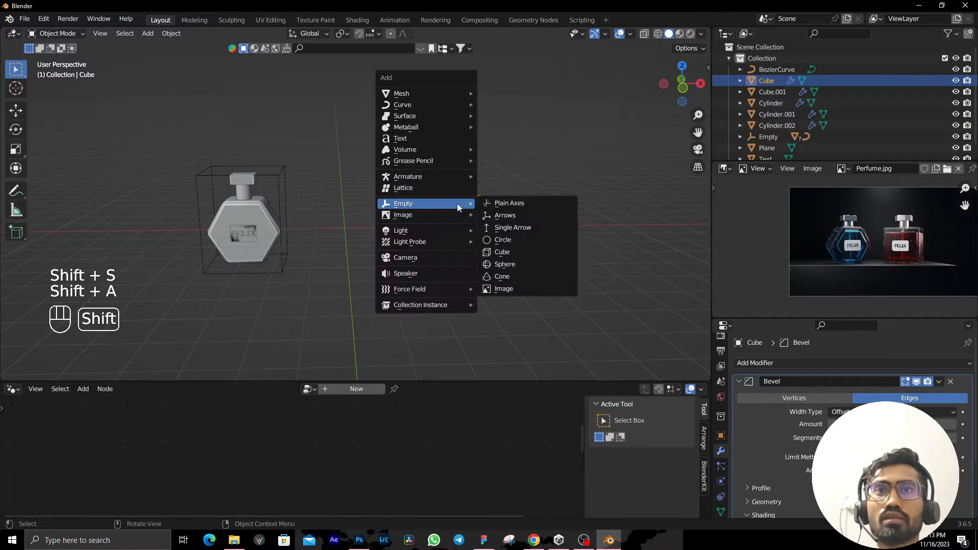
pyautogui.click(521, 252)
pyautogui.press('KP_1')
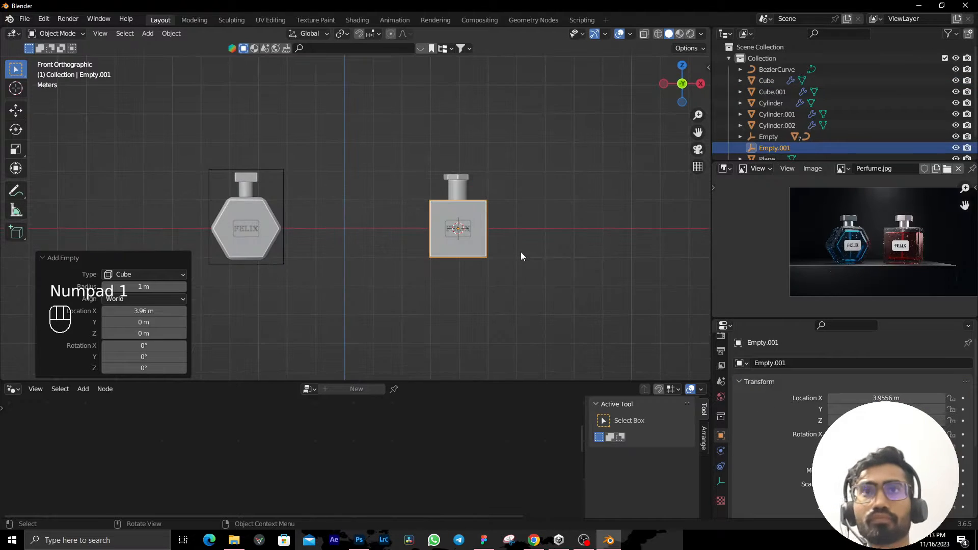
pyautogui.keyDown('shift'); pyautogui.moveTo(512, 244); pyautogui.dragTo(350, 240, button='middle'); pyautogui.keyUp('shift')
pyautogui.press('s')
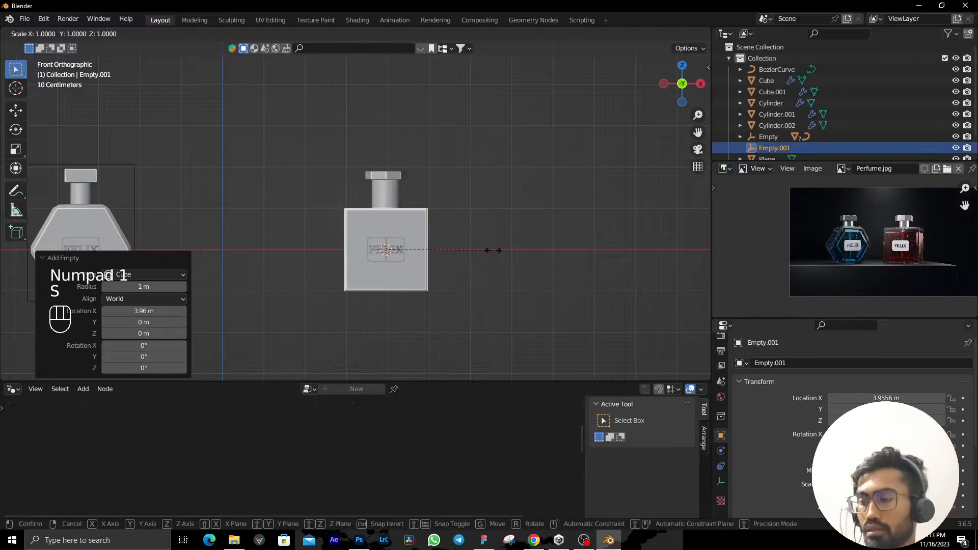
pyautogui.press('x')
pyautogui.rightClick(497, 252)
# Scale the square bottle's cube empty uniformly by about 1.116 so it is slightly wider than the body.
pyautogui.press('s')
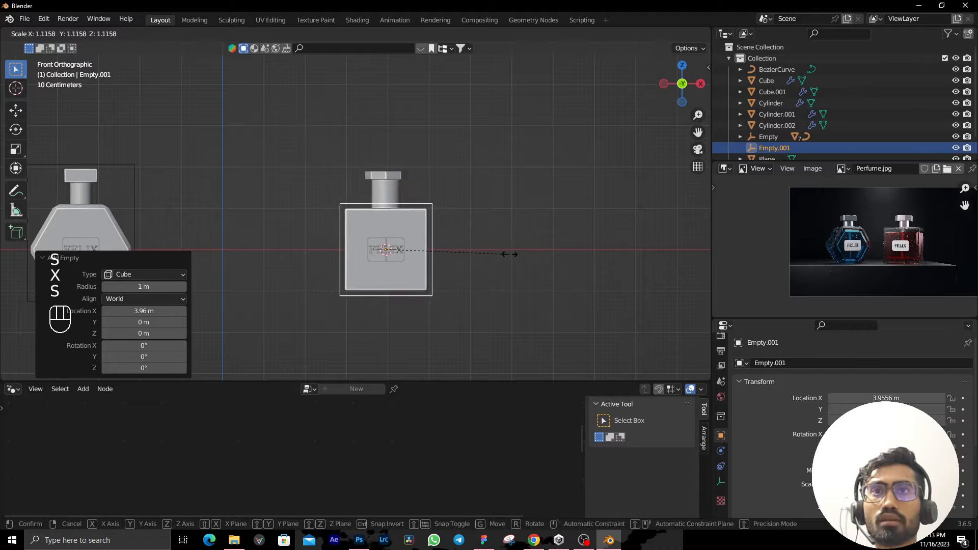
pyautogui.click(507, 253)
pyautogui.press('s')
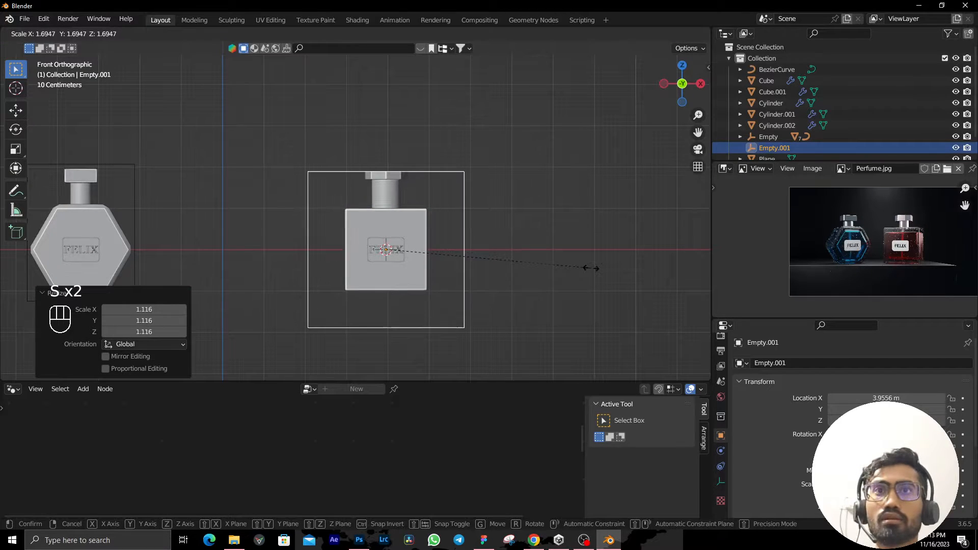
pyautogui.rightClick(580, 263)
# Stretch the empty by 1.43 along Z and raise it about 0.44 m so it encloses the whole square bottle.
pyautogui.press('s')
pyautogui.press('z')
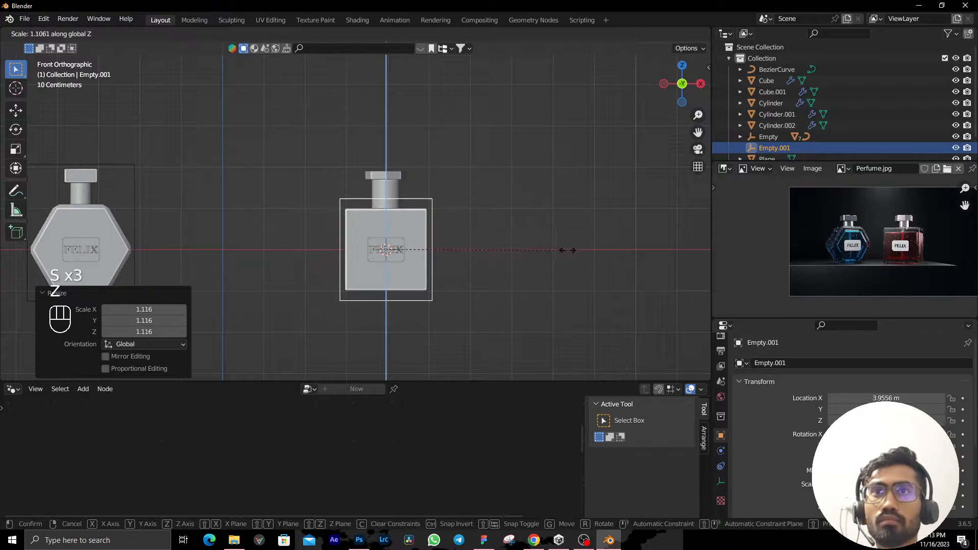
pyautogui.click(616, 262)
pyautogui.press('g')
pyautogui.press('z')
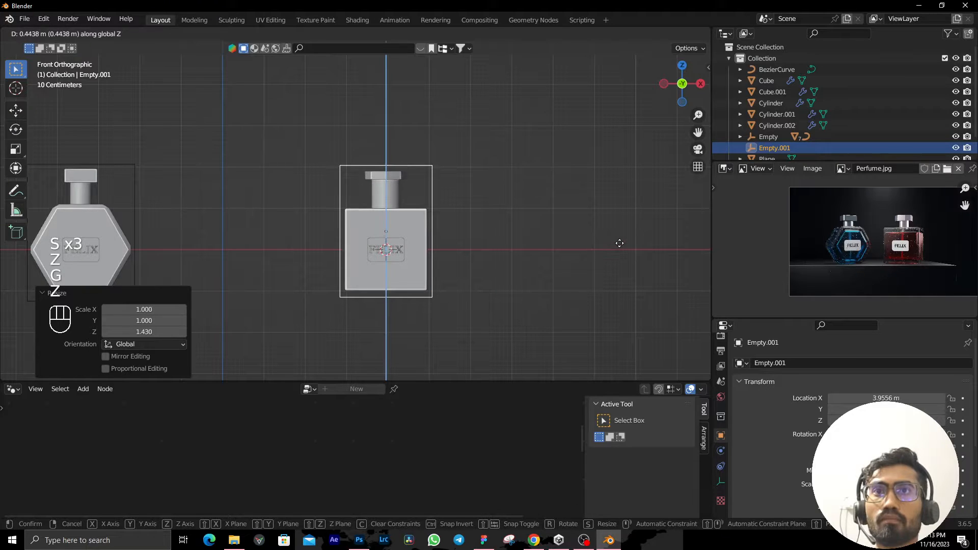
pyautogui.click(619, 244)
# Parent all parts of the square bottle to its cube empty as Object, keeping their transforms.
pyautogui.moveTo(324, 205); pyautogui.dragTo(360, 215, button='middle')
pyautogui.moveTo(285, 113); pyautogui.dragTo(505, 382)
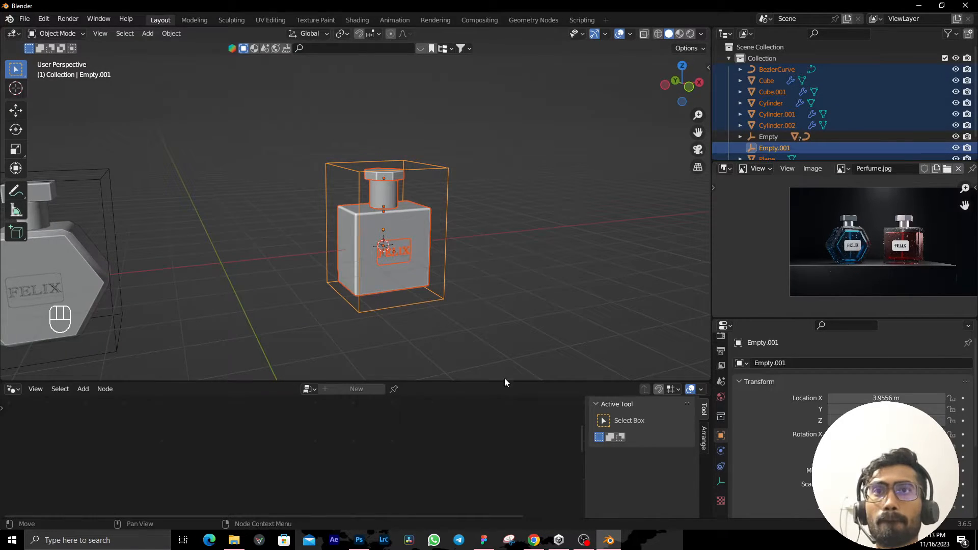
pyautogui.hotkey('ctrl', 'p')
pyautogui.click(423, 298)
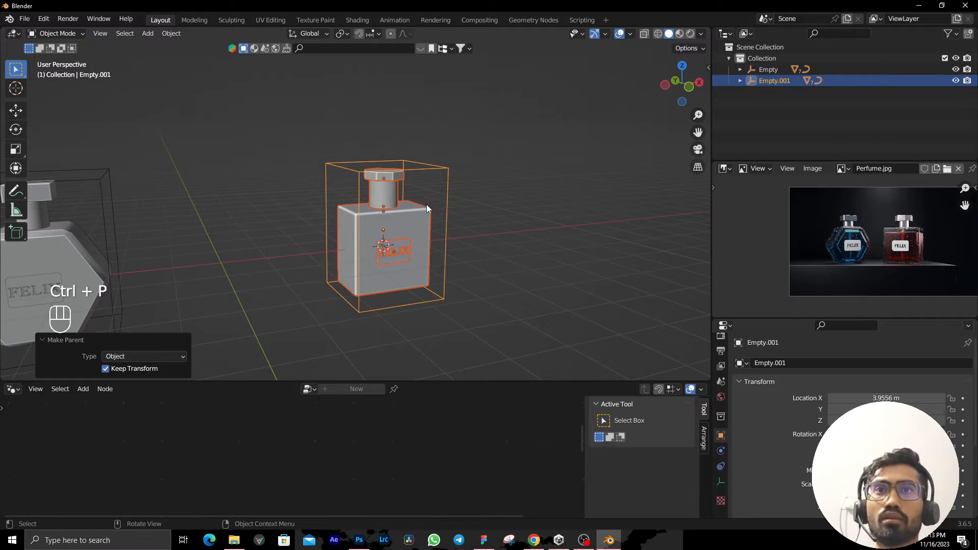
# Return the 3D cursor to the world origin and snap the square bottle's empty to it.
pyautogui.click(438, 180)
pyautogui.click(440, 175)
pyautogui.scroll(-4, 440, 175)
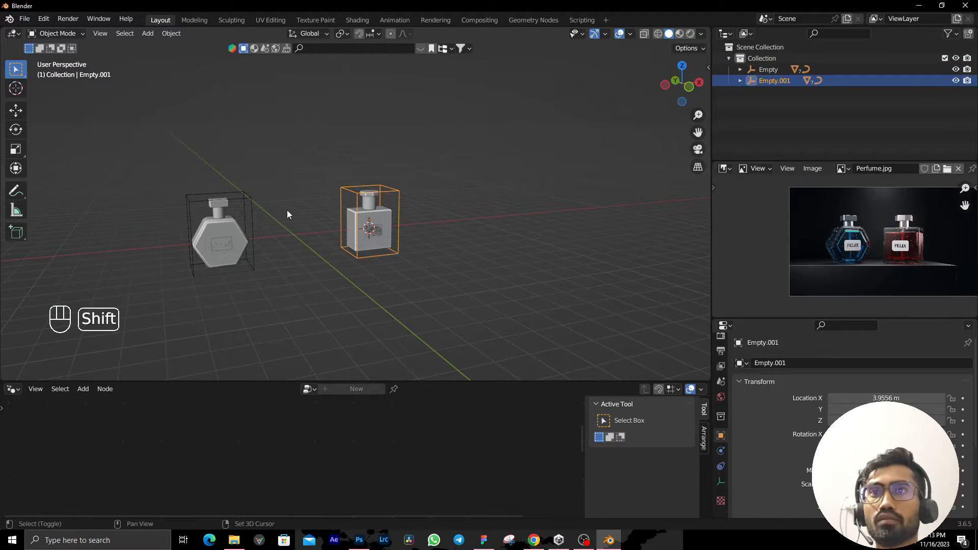
pyautogui.hotkey('shift', 'a')
pyautogui.hotkey('shift', 'a')
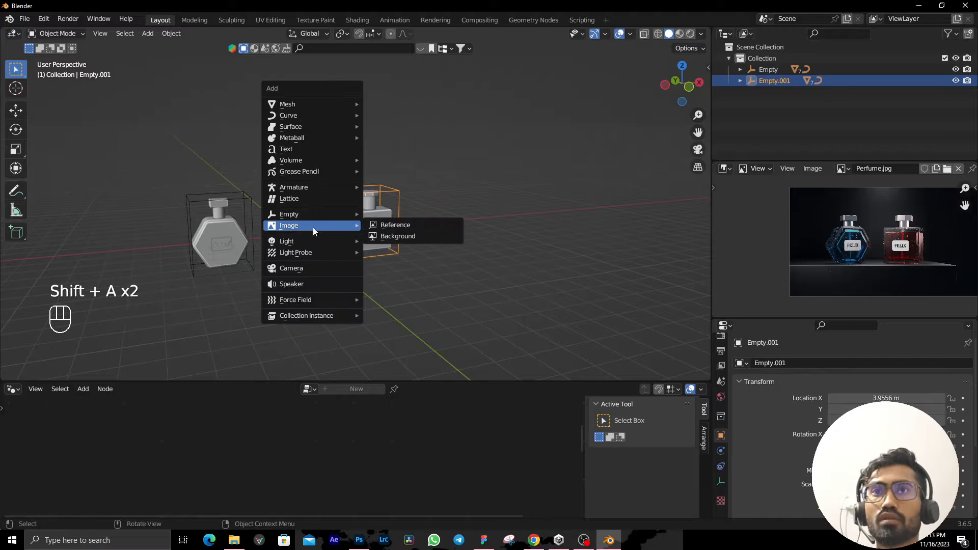
pyautogui.hotkey('shift', 's')
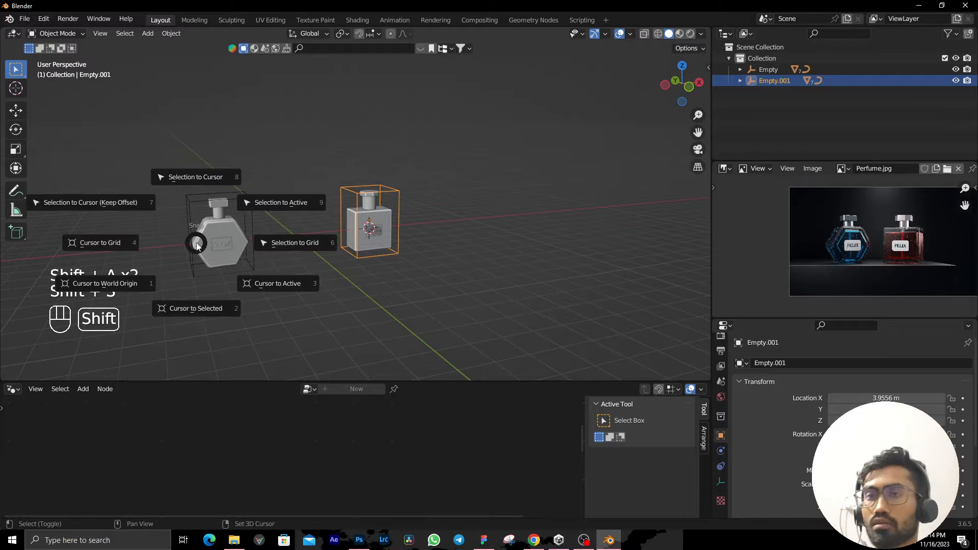
pyautogui.click(121, 292)
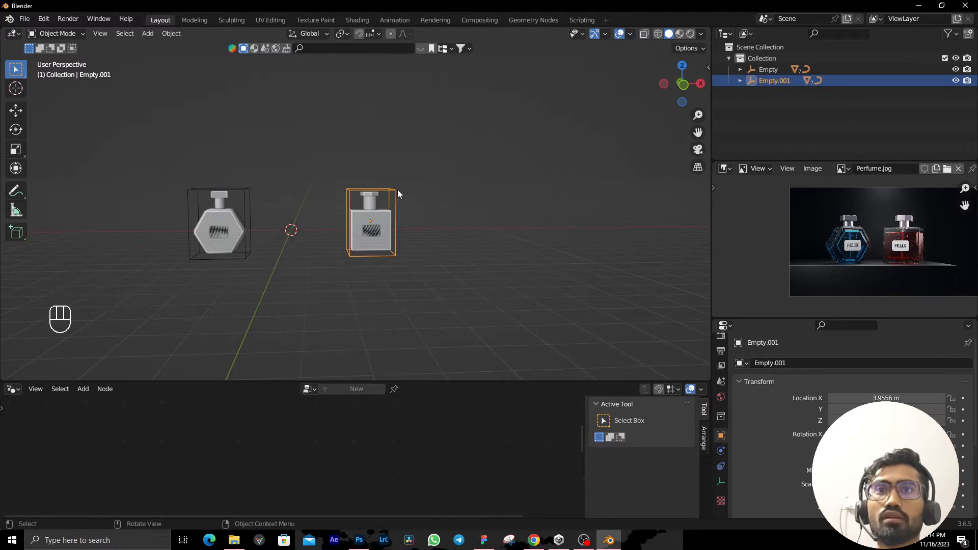
pyautogui.hotkey('shift', 's')
pyautogui.click(405, 127)
# Raise the square bottle's empty along Z in front view until the bottle's base sits on the X axis line.
pyautogui.scroll(2, 316, 259)
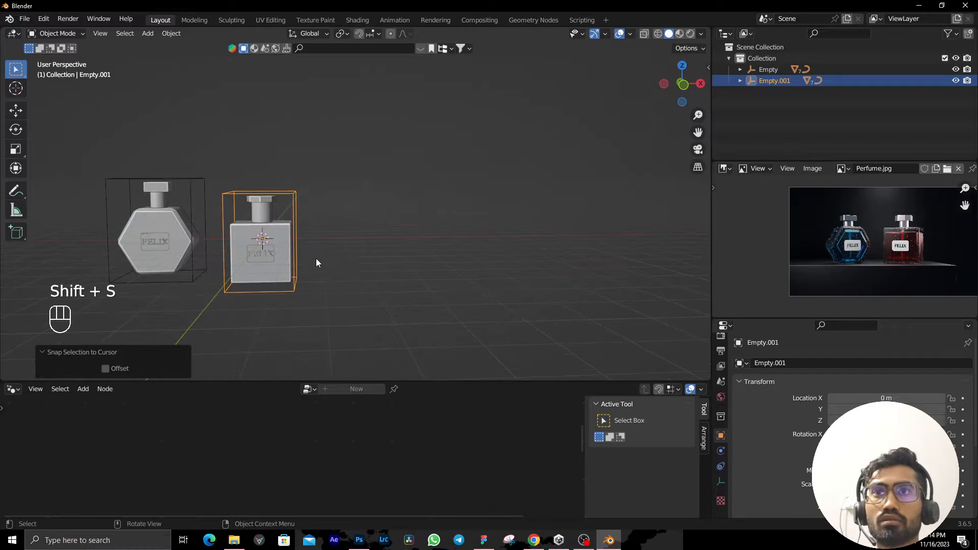
pyautogui.press('KP_1')
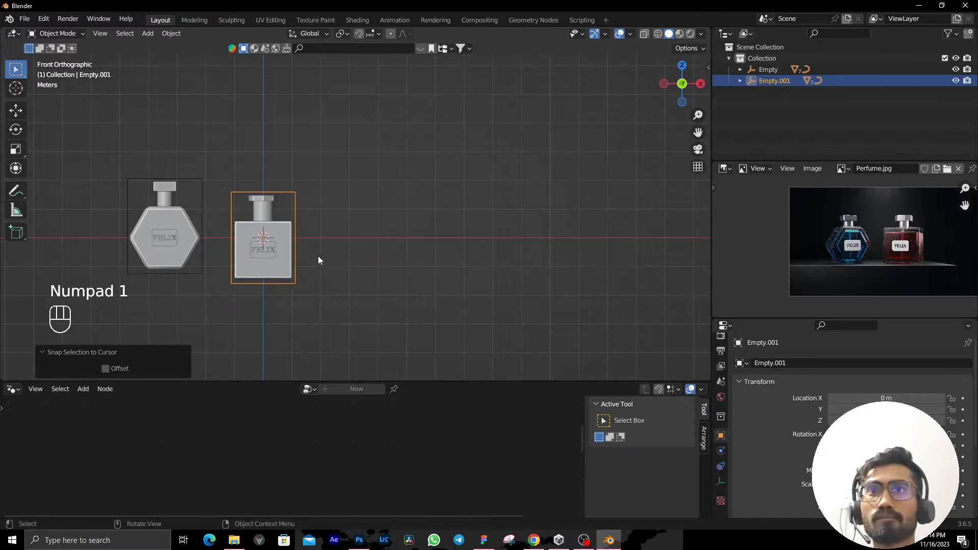
pyautogui.scroll(3, 318, 256)
pyautogui.keyDown('shift'); pyautogui.moveTo(319, 254); pyautogui.dragTo(439, 225, button='middle'); pyautogui.keyUp('shift')
pyautogui.press('g')
pyautogui.press('z')
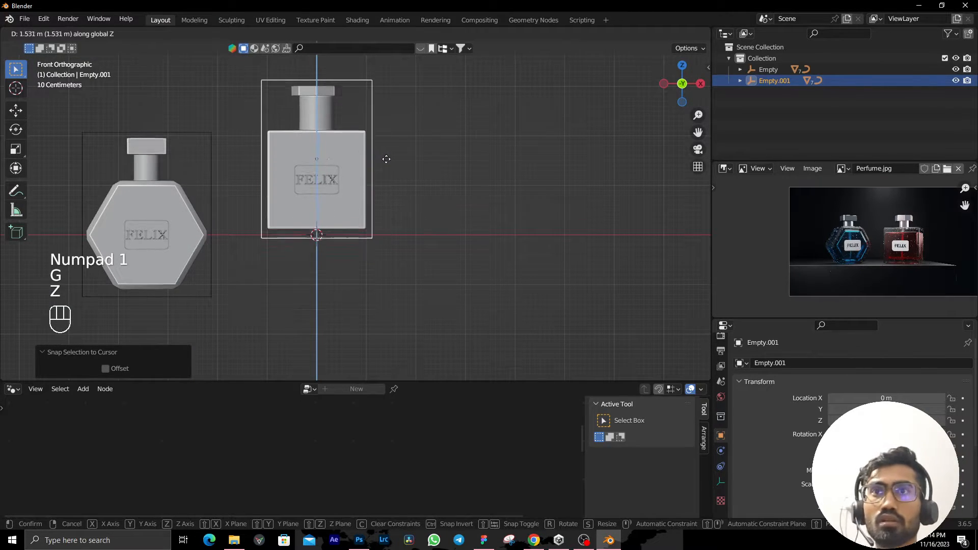
pyautogui.click(380, 221)
# Raise the hexagonal bottle's empty about 1.09 m along Z and move it along X to about -2.62 m, beside the square bottle.
pyautogui.click(212, 142)
pyautogui.press('g')
pyautogui.press('z')
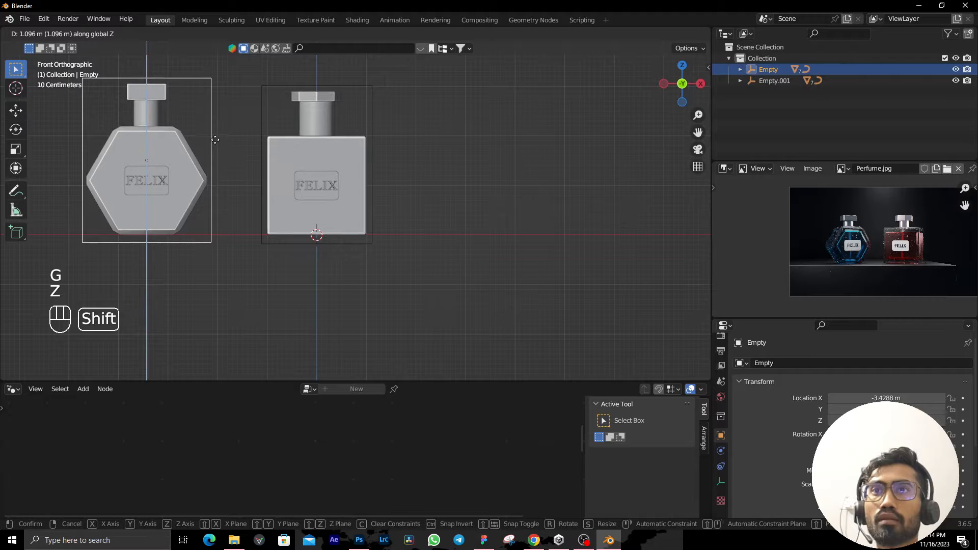
pyautogui.click(204, 157)
pyautogui.press('g')
pyautogui.press('x')
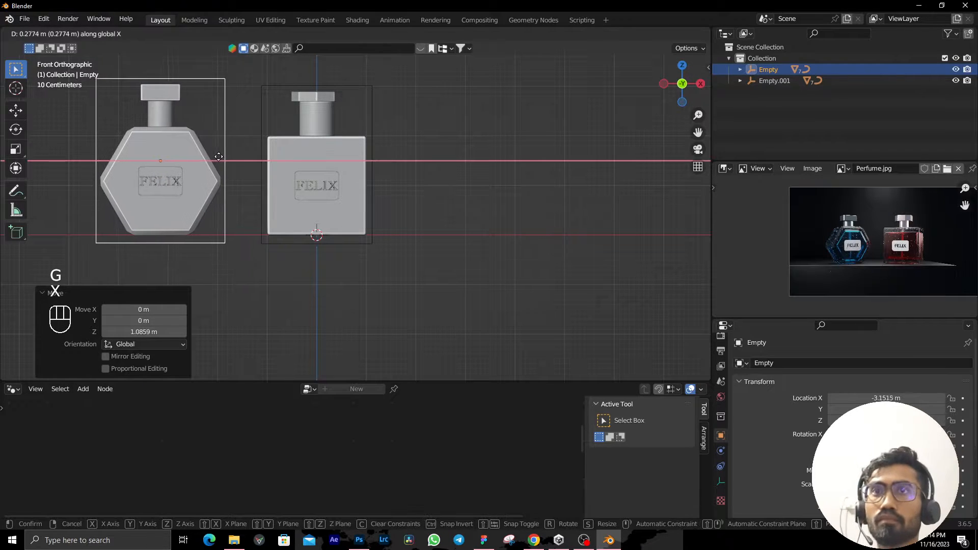
pyautogui.click(257, 160)
# Compare the base alignment and cap heights of the two bottles from the front.
pyautogui.moveTo(445, 209); pyautogui.dragTo(389, 230, button='middle')
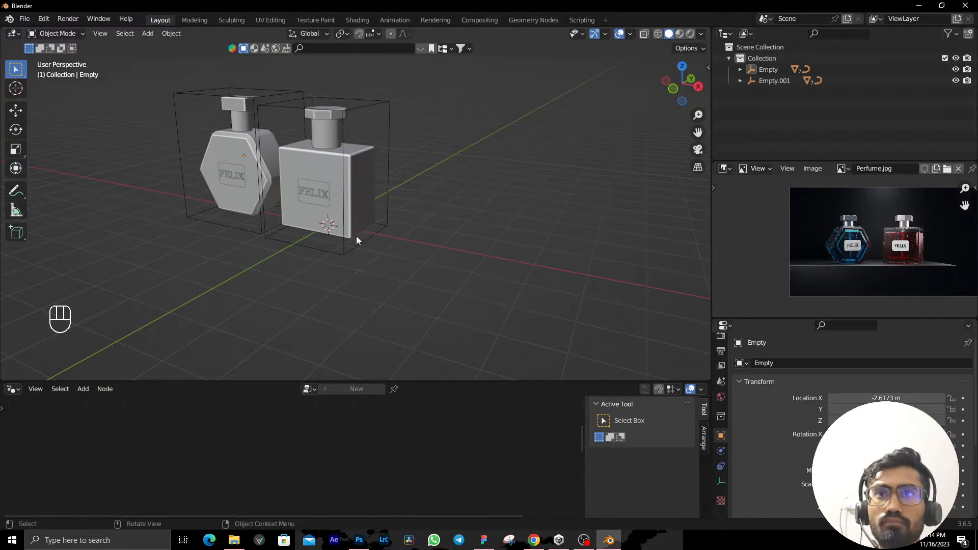
pyautogui.moveTo(356, 240); pyautogui.dragTo(434, 289, button='middle')
pyautogui.press('KP_1')
pyautogui.scroll(3, 354, 299)
pyautogui.scroll(4, 338, 302)
pyautogui.keyDown('shift'); pyautogui.moveTo(338, 302); pyautogui.dragTo(277, 136, button='middle'); pyautogui.keyUp('shift')
pyautogui.scroll(-9, 276, 137)
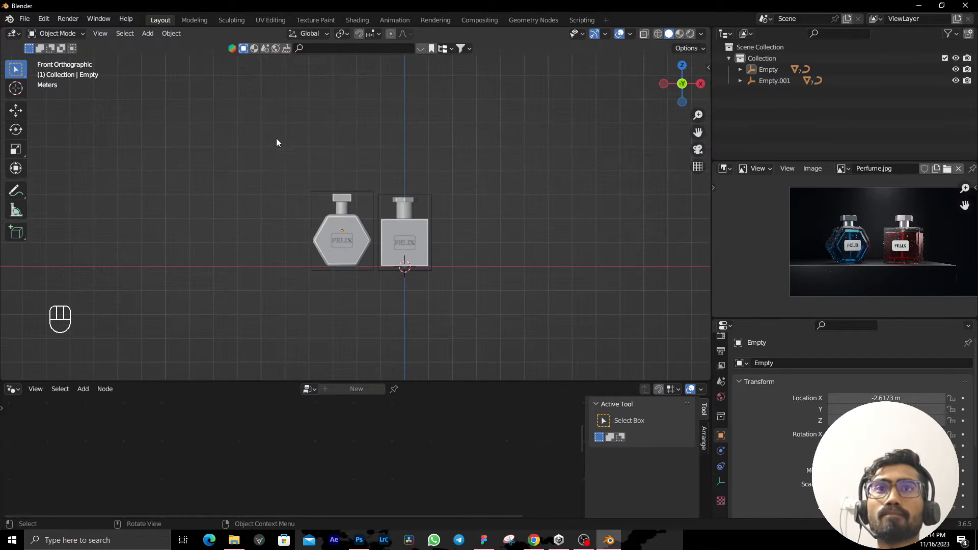
pyautogui.scroll(8, 344, 182)
pyautogui.keyDown('shift'); pyautogui.moveTo(334, 177); pyautogui.dragTo(301, 210, button='middle'); pyautogui.keyUp('shift')
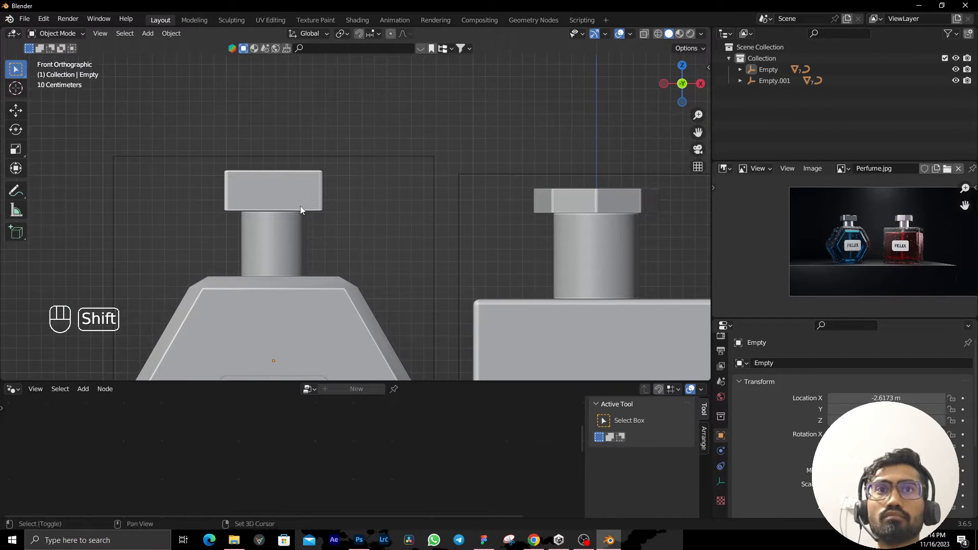
pyautogui.scroll(-3, 491, 224)
pyautogui.keyDown('shift'); pyautogui.moveTo(492, 190); pyautogui.dragTo(453, 185, button='middle'); pyautogui.keyUp('shift')
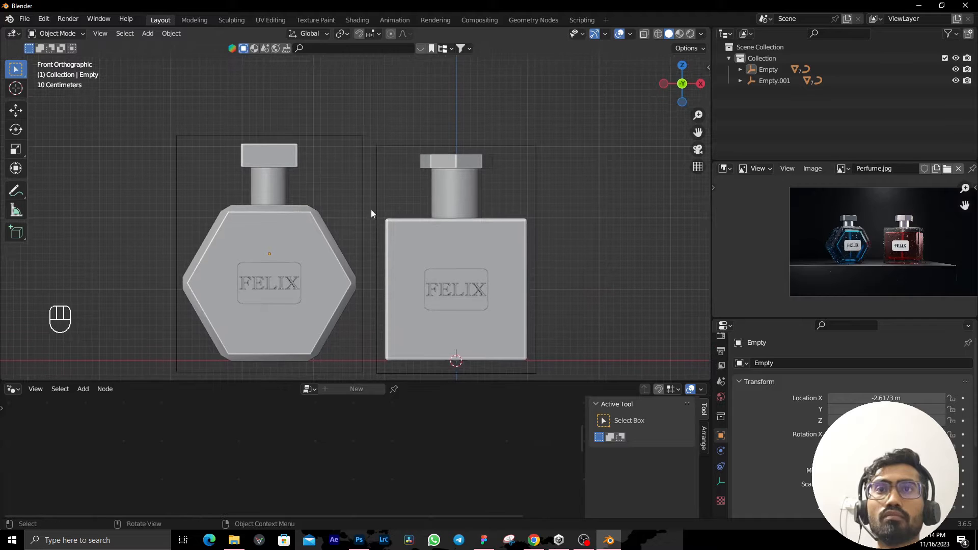
# Scale the hexagonal bottle's empty uniformly to 0.939 and lower it about 0.088 m along Z onto the base line.
pyautogui.click(353, 136)
pyautogui.press('s')
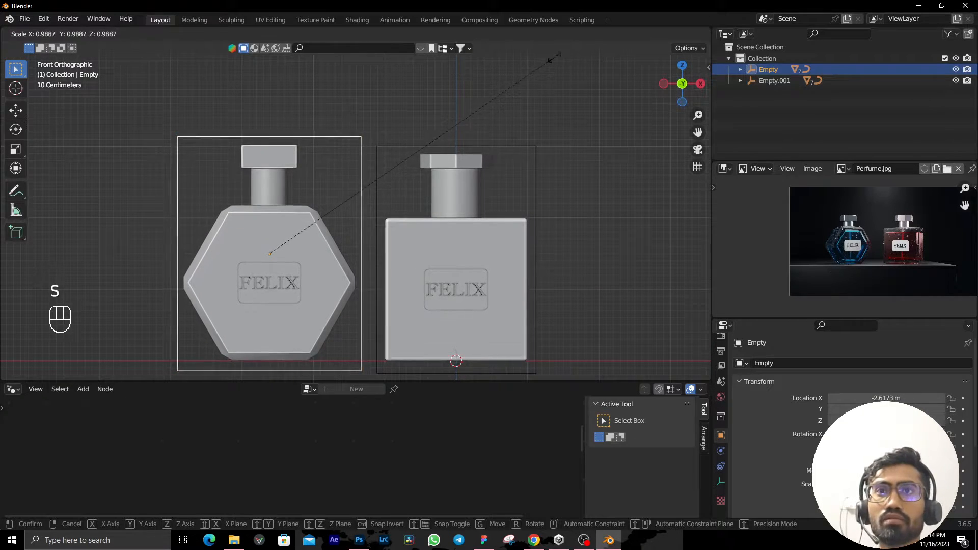
pyautogui.click(538, 64)
pyautogui.press('g')
pyautogui.press('z')
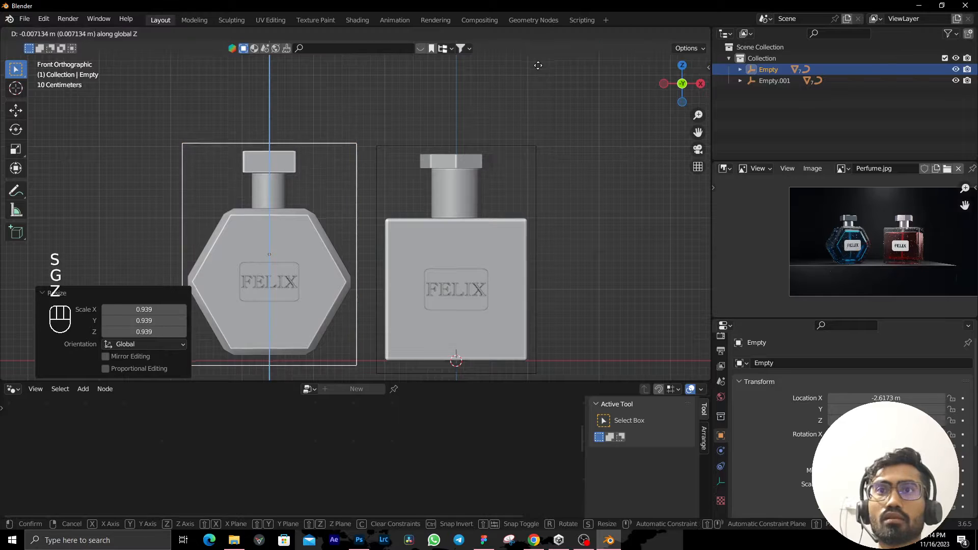
pyautogui.click(530, 364)
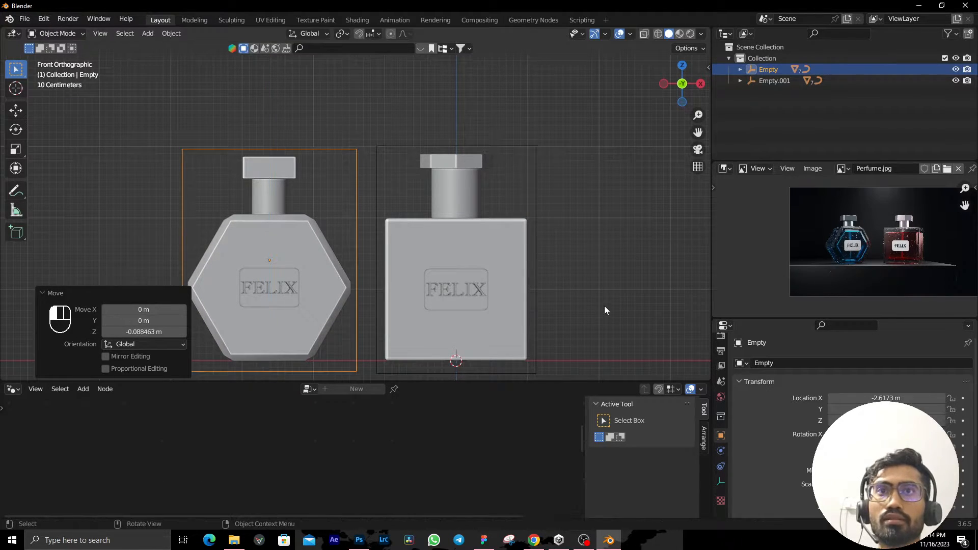
# Add a cube at the world origin and scale it uniformly by about 7.685 as a platform for the bottles.
pyautogui.moveTo(605, 305); pyautogui.dragTo(347, 317, button='middle')
pyautogui.scroll(3, 852, 236)
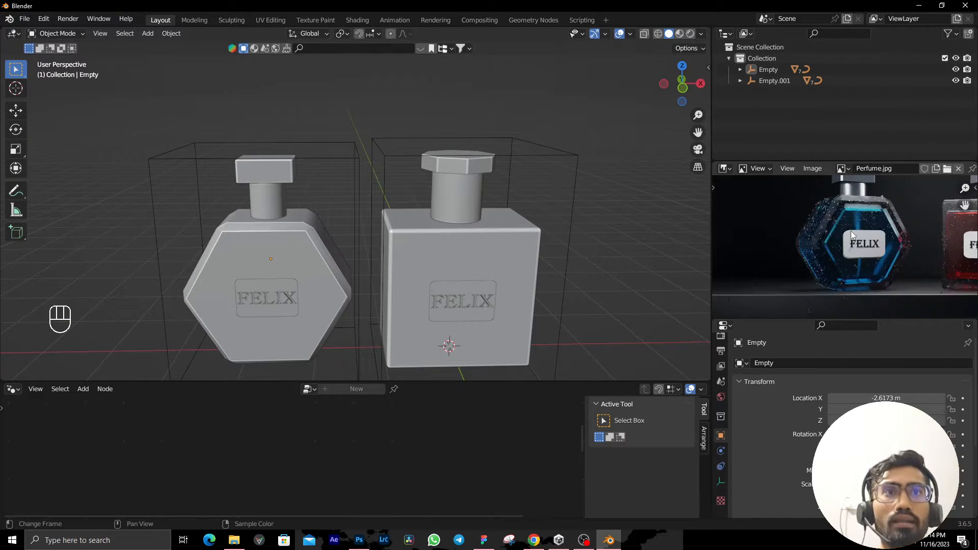
pyautogui.scroll(-5, 207, 325)
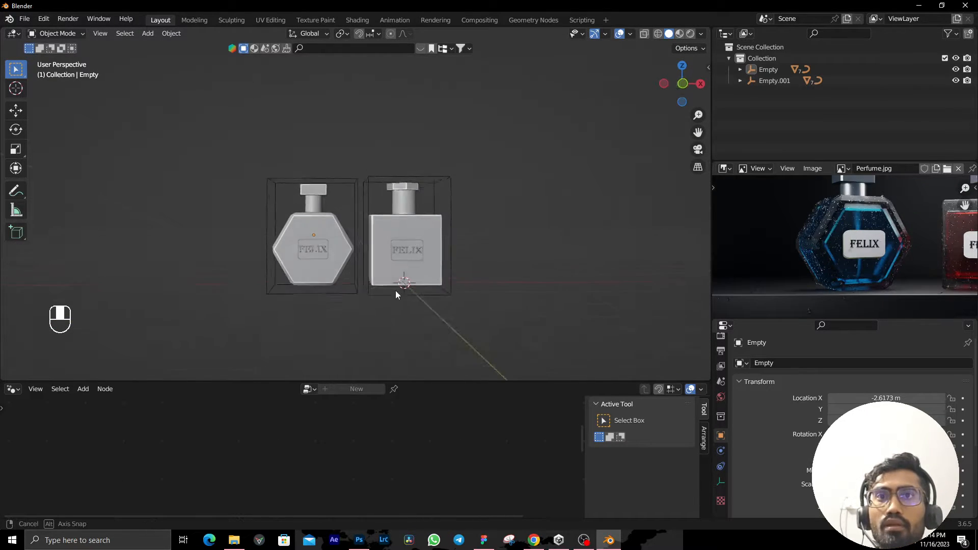
pyautogui.hotkey('shift', 'a')
pyautogui.moveTo(371, 127)
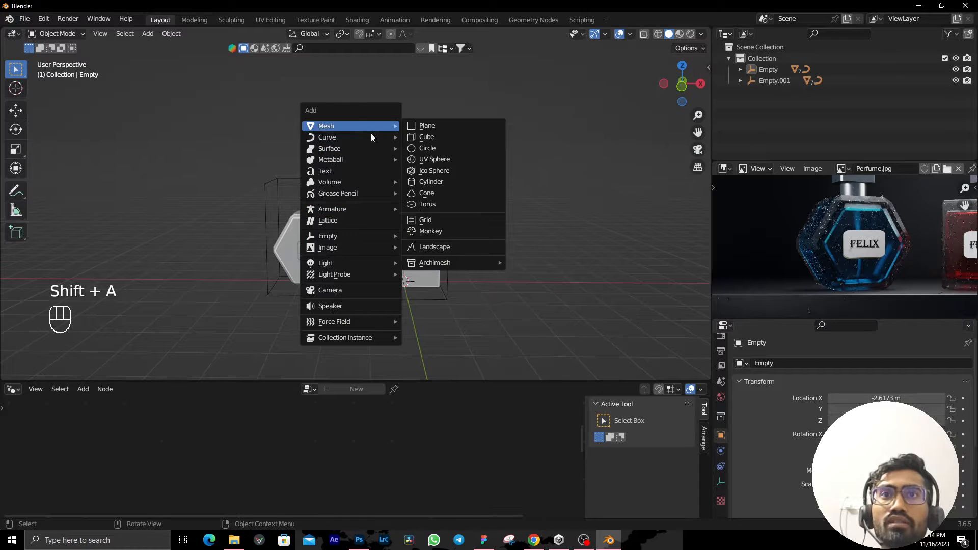
pyautogui.click(435, 137)
pyautogui.press('s')
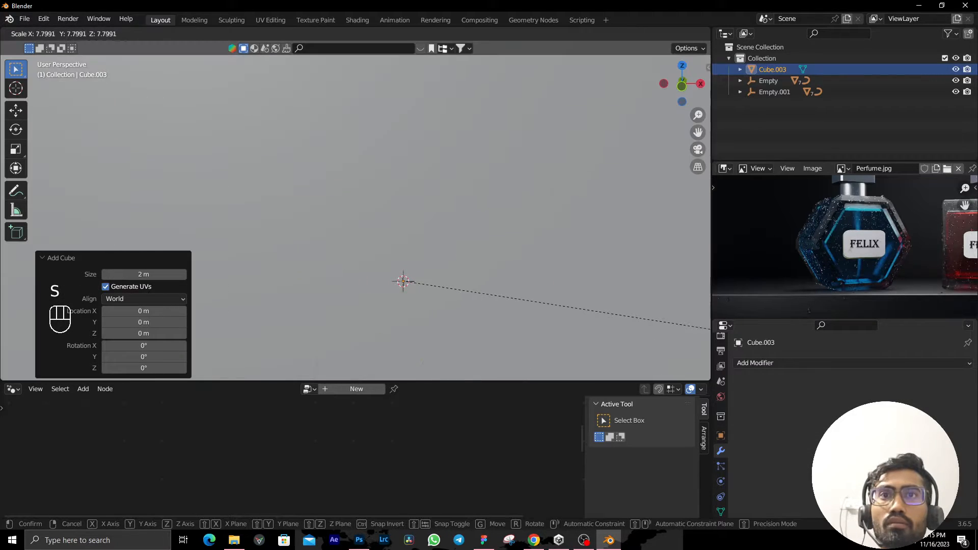
pyautogui.click(95, 344)
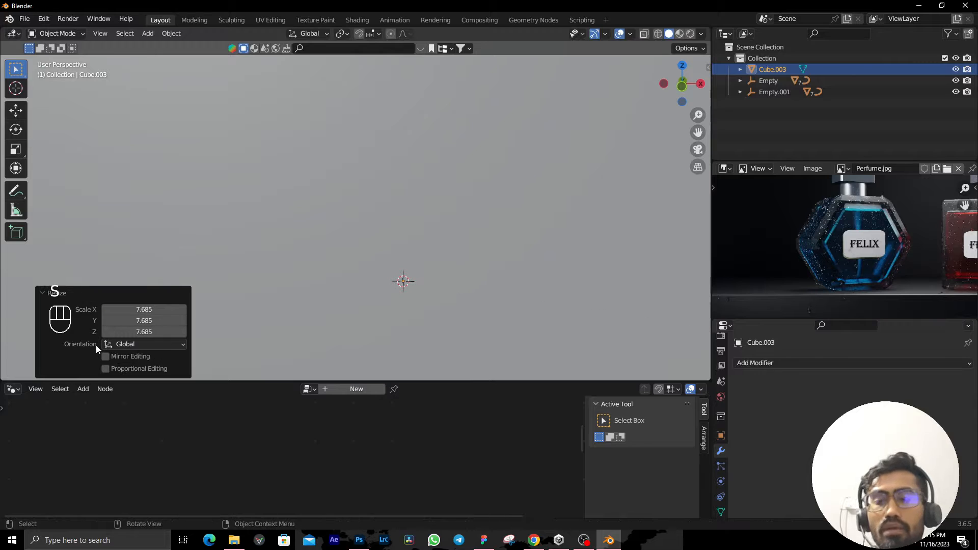
# Lower the large cube about 7.8 m along Z in wireframe front view until its top face lies under the bottles, and restore solid shading.
pyautogui.press('KP_1')
pyautogui.hotkey('shift', 'z')
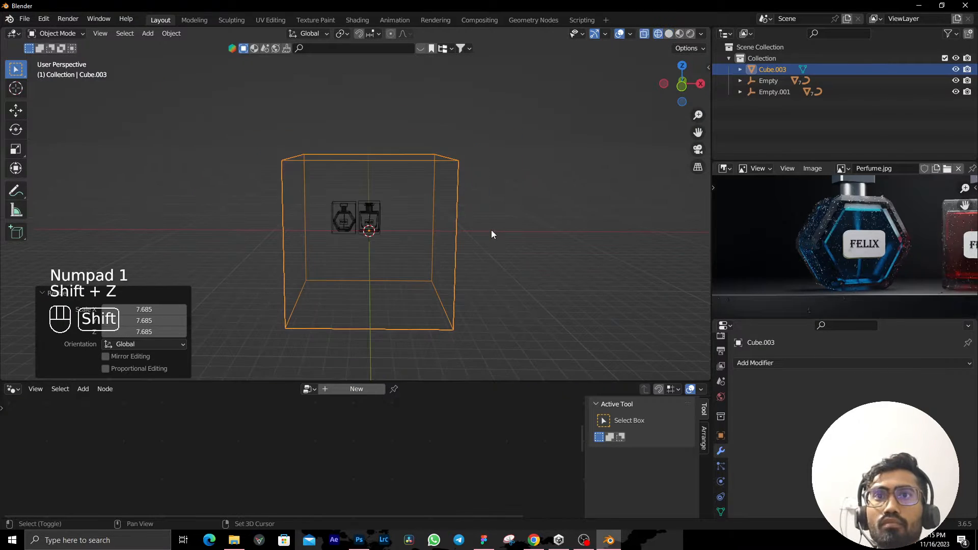
pyautogui.press('KP_1')
pyautogui.press('g')
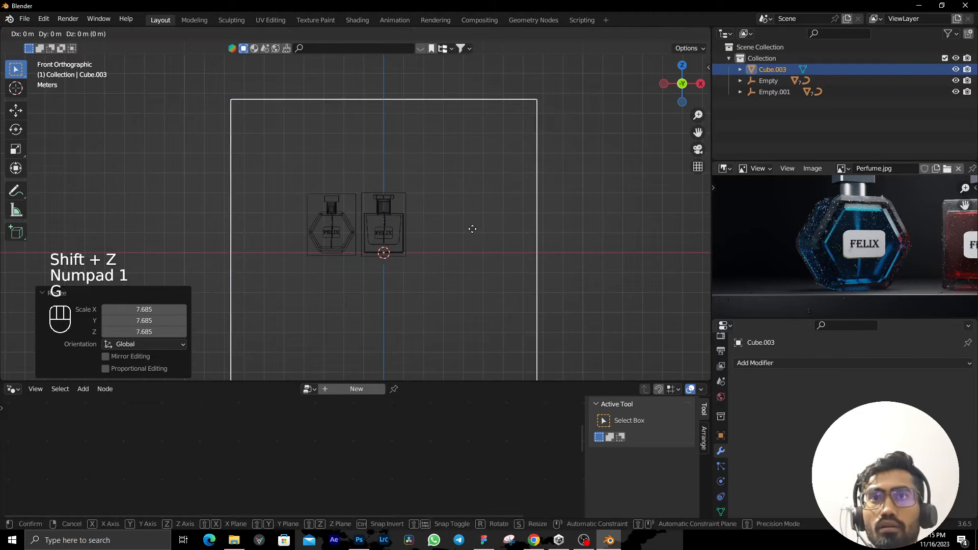
pyautogui.press('z')
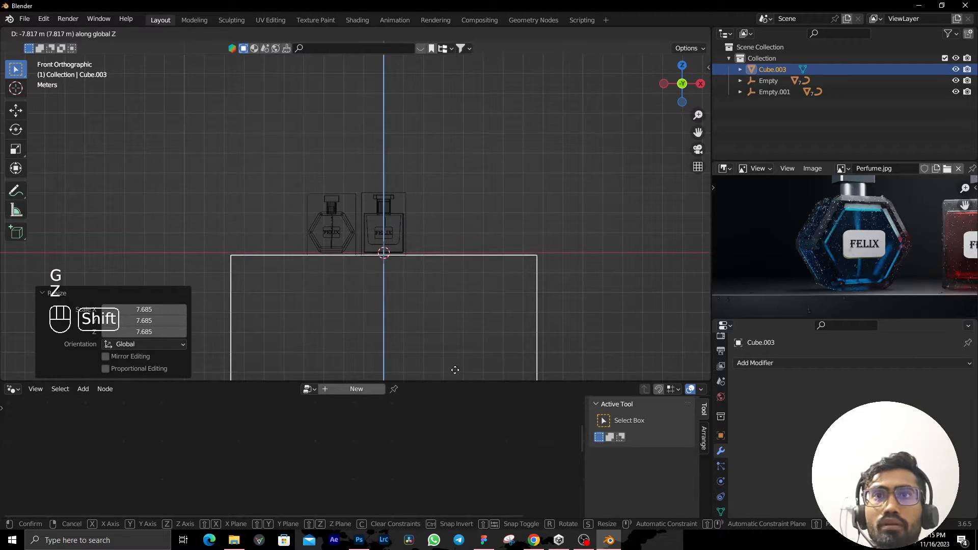
pyautogui.click(455, 368)
pyautogui.hotkey('shift', 'z')
# Shade the hexagonal bottle's body smooth with Auto Smooth at 30°.
pyautogui.moveTo(400, 323)
pyautogui.mouseDown(button='middle')
pyautogui.moveTo(463, 319)
pyautogui.moveTo(470, 286)
pyautogui.moveTo(292, 289)
pyautogui.moveTo(396, 277)
pyautogui.mouseUp(button='middle')
pyautogui.scroll(4, 463, 311)
pyautogui.scroll(1, 292, 289)
pyautogui.click(303, 274)
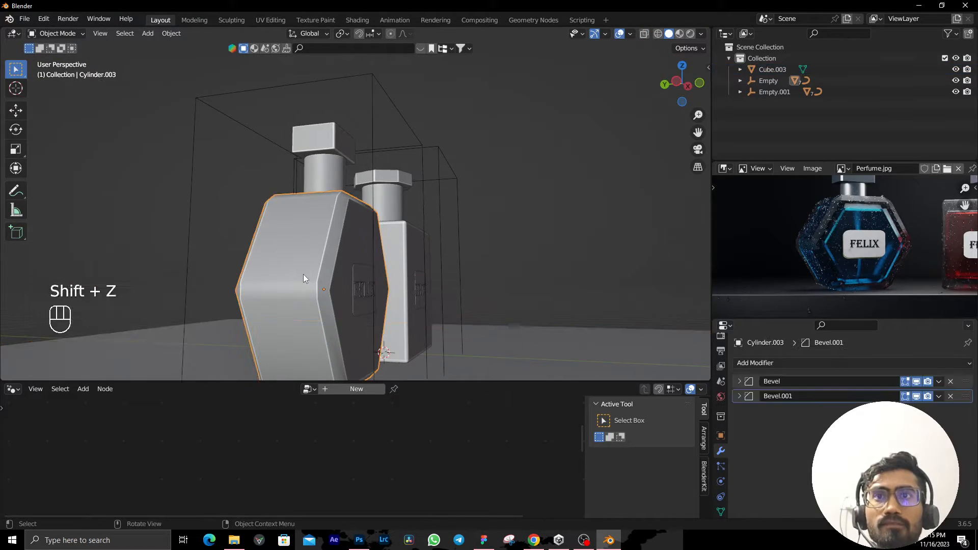
pyautogui.rightClick(303, 274)
pyautogui.click(303, 274)
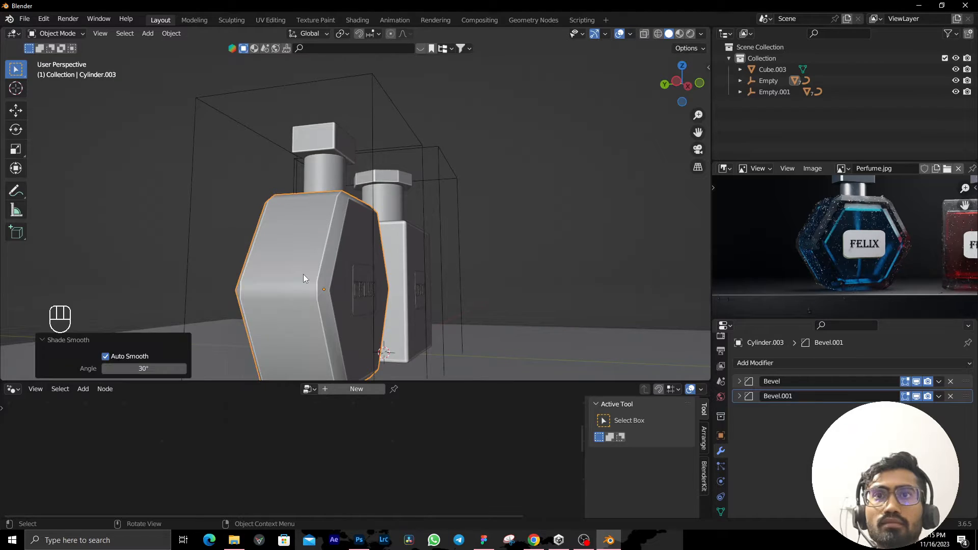
# Toggle Harden Normals in the shading settings of the hexagonal bottle body's first Bevel modifier.
pyautogui.click(738, 397)
pyautogui.scroll(-4, 792, 488)
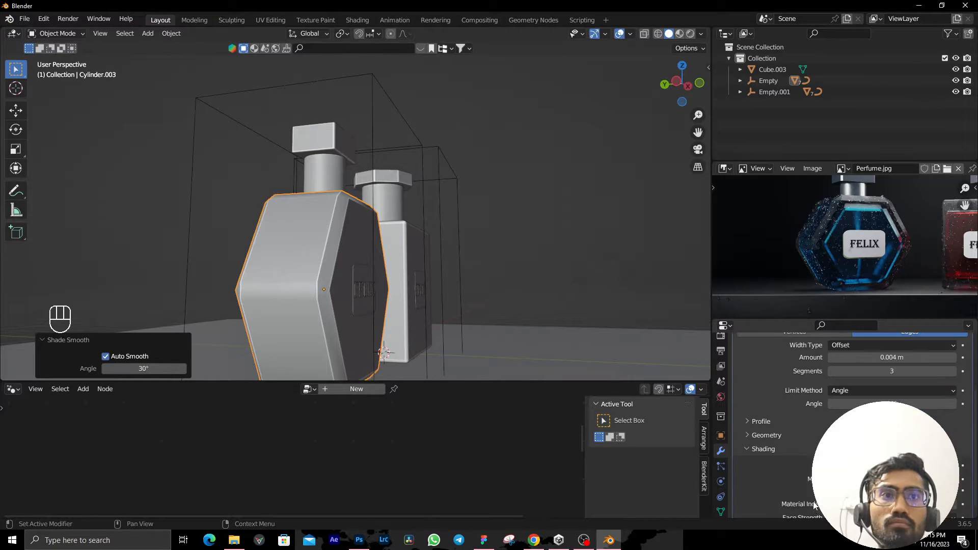
pyautogui.scroll(4, 810, 497)
pyautogui.click(740, 397)
pyautogui.click(739, 381)
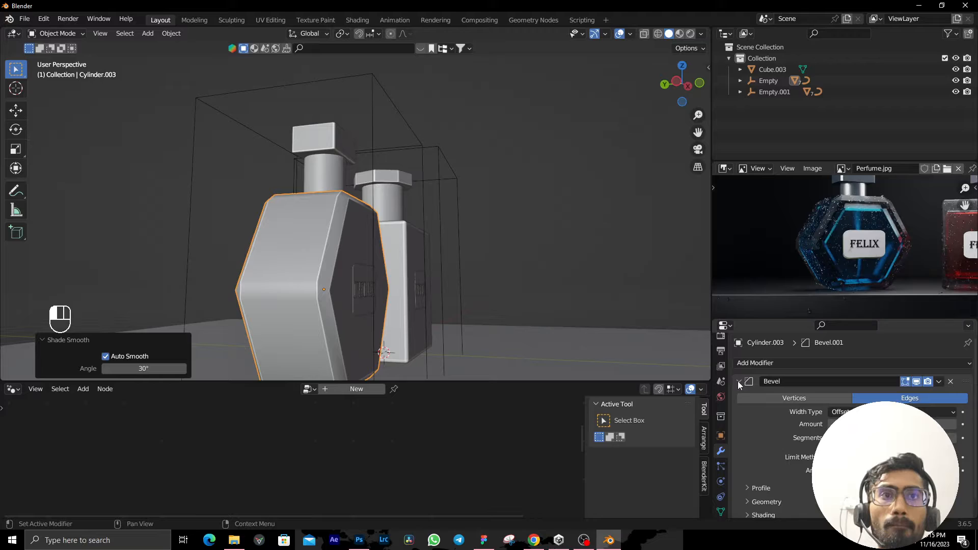
pyautogui.scroll(-1, 789, 469)
pyautogui.click(777, 494)
pyautogui.scroll(-3, 778, 494)
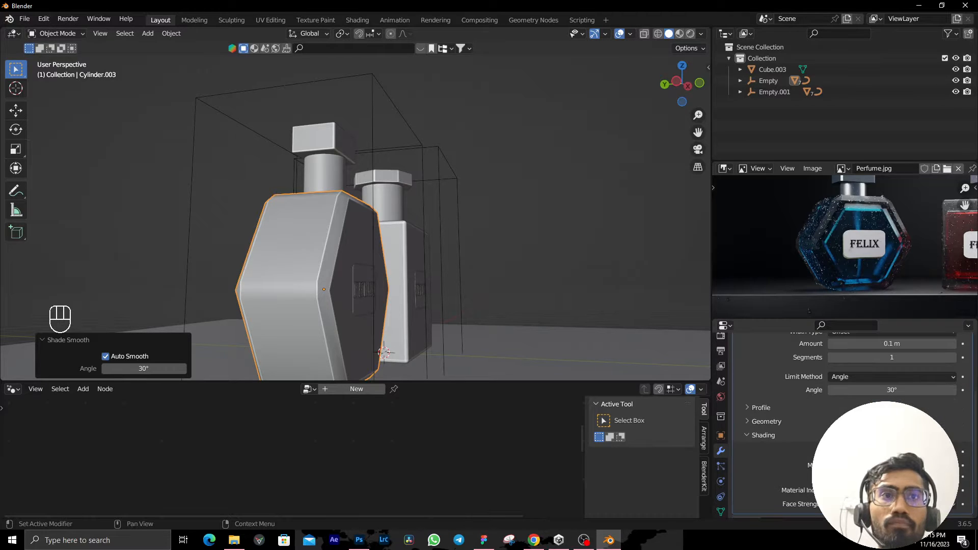
pyautogui.click(833, 452)
pyautogui.scroll(4, 833, 452)
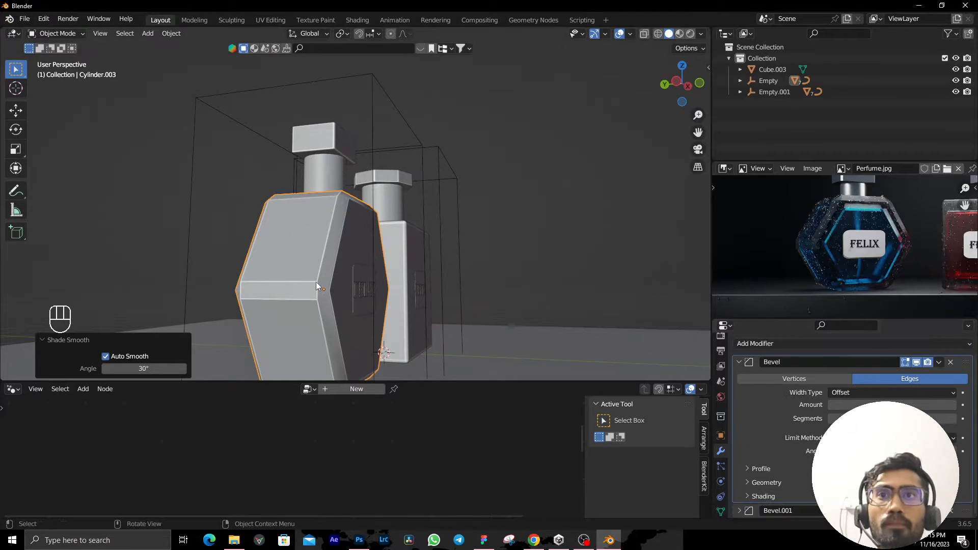
# Set the hexagonal body's Bevel.001 modifier to an amount of 0.001 m and a single segment.
pyautogui.scroll(2, 317, 282)
pyautogui.click(527, 254)
pyautogui.moveTo(527, 254); pyautogui.dragTo(581, 237, button='middle')
pyautogui.scroll(4, 579, 255)
pyautogui.keyDown('shift'); pyautogui.moveTo(579, 265); pyautogui.dragTo(528, 222); pyautogui.keyUp('shift')
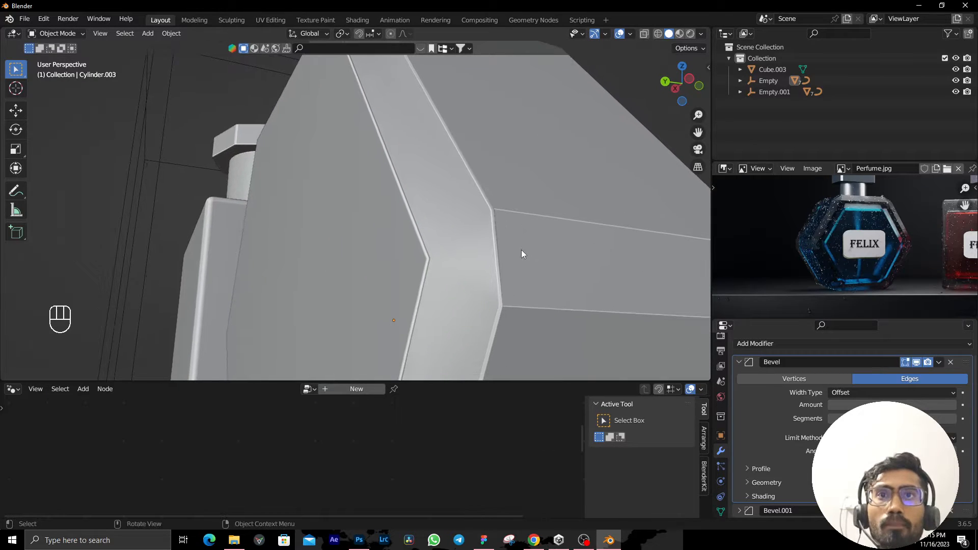
pyautogui.click(522, 250)
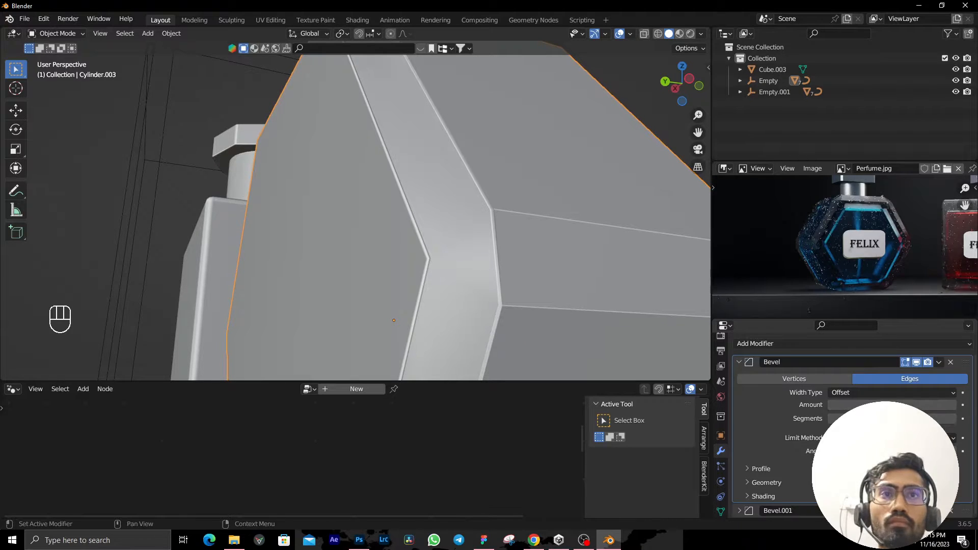
pyautogui.scroll(1, 775, 493)
pyautogui.scroll(-1, 769, 484)
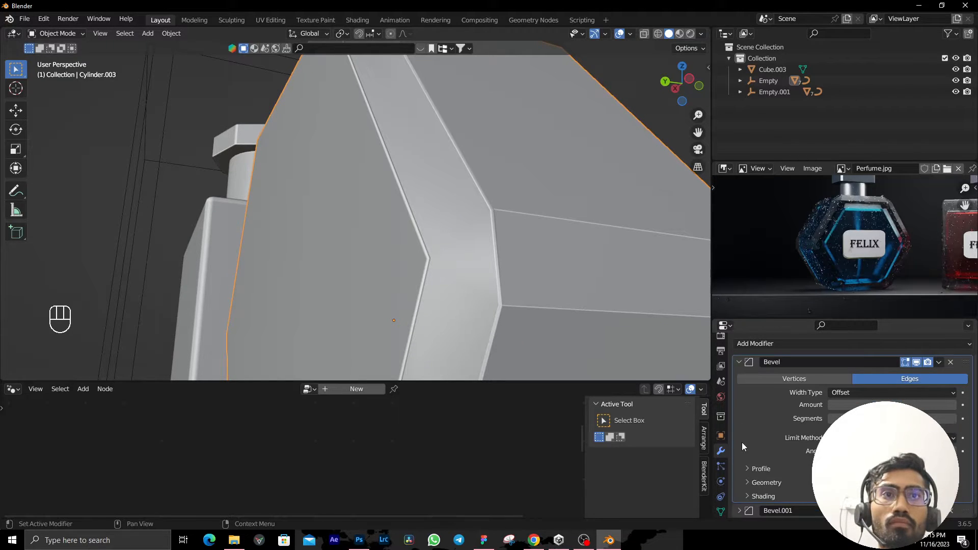
pyautogui.click(739, 363)
pyautogui.click(740, 396)
pyautogui.scroll(-3, 774, 443)
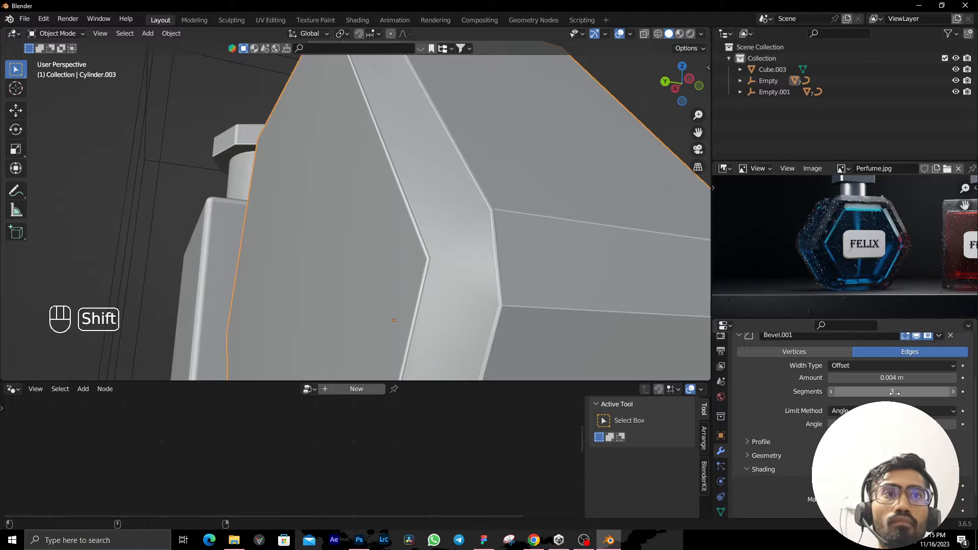
pyautogui.keyDown('shift'); pyautogui.moveTo(895, 380); pyautogui.dragTo(883, 380); pyautogui.keyUp('shift')
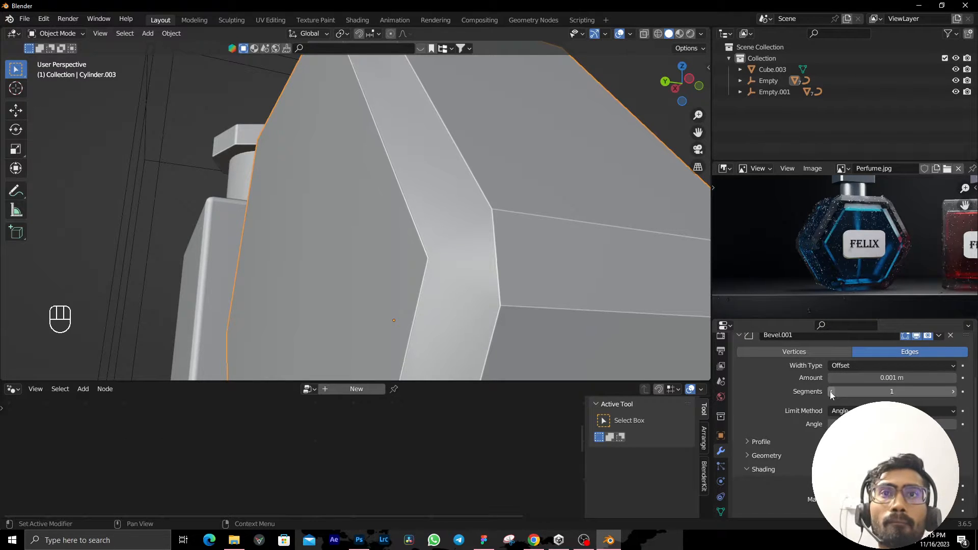
# Try Bevel.001 above the first Bevel in the hexagonal body's modifier stack, and delete Bevel.001.
pyautogui.scroll(3, 949, 361)
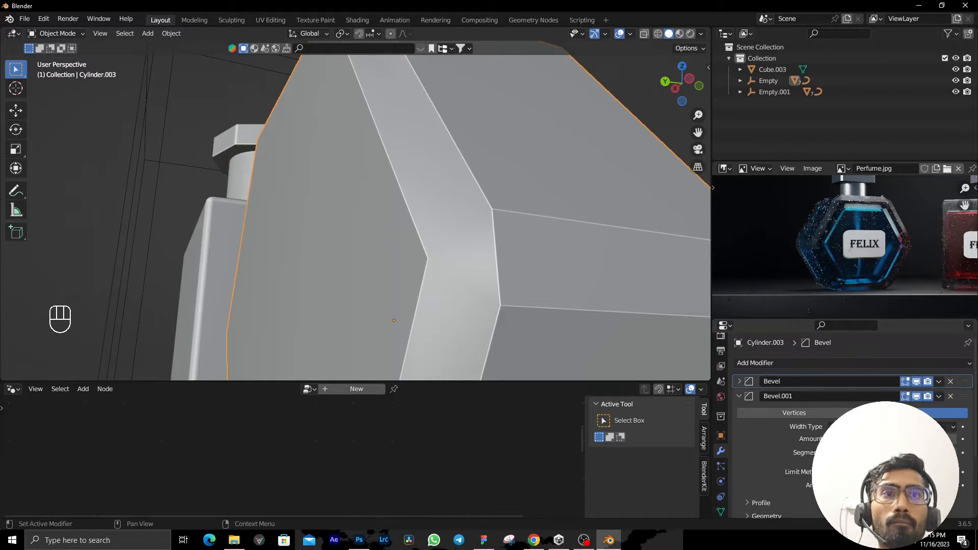
pyautogui.moveTo(966, 396); pyautogui.dragTo(969, 371)
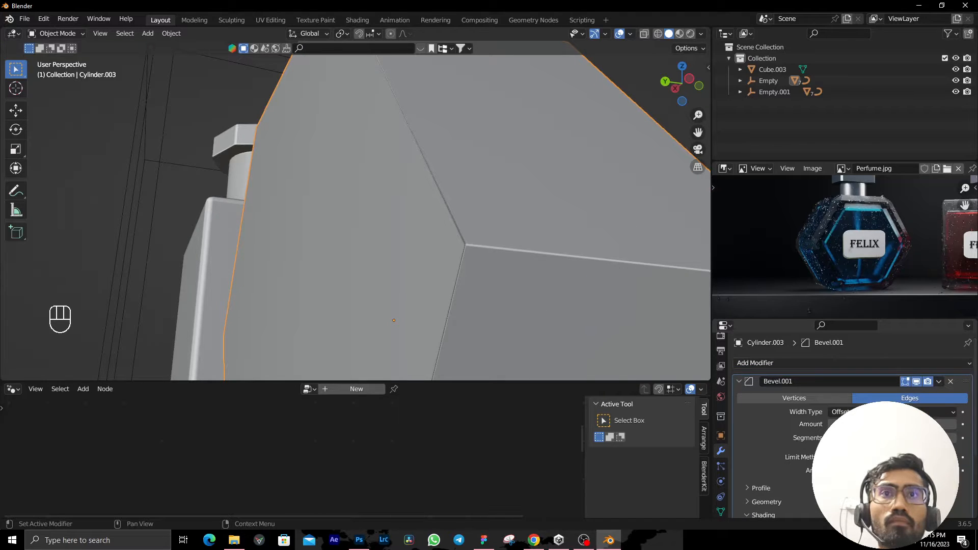
pyautogui.click(951, 382)
pyautogui.scroll(-2, 486, 337)
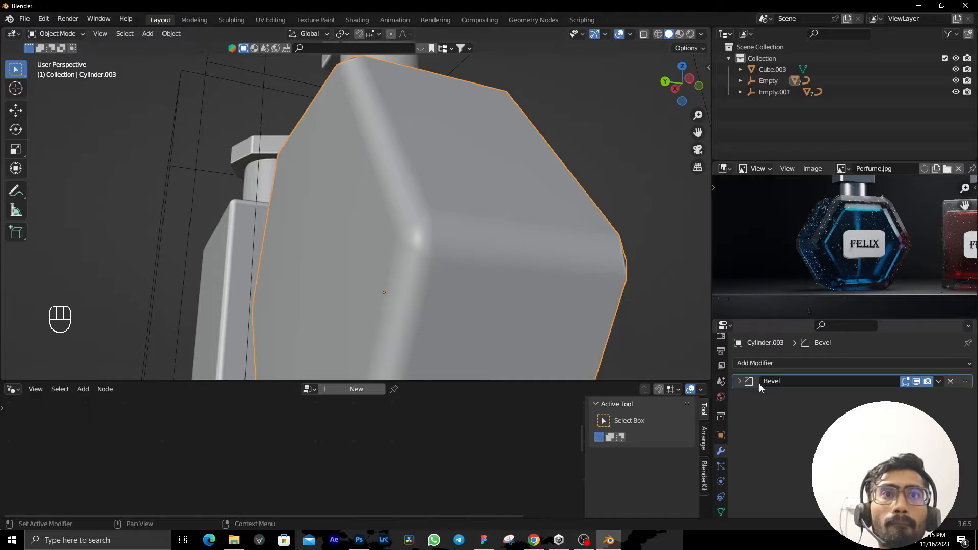
# Reduce the amount of the hexagonal body's remaining Bevel modifier for a narrower edge.
pyautogui.click(739, 382)
pyautogui.keyDown('shift'); pyautogui.moveTo(892, 424); pyautogui.dragTo(858, 425); pyautogui.keyUp('shift')
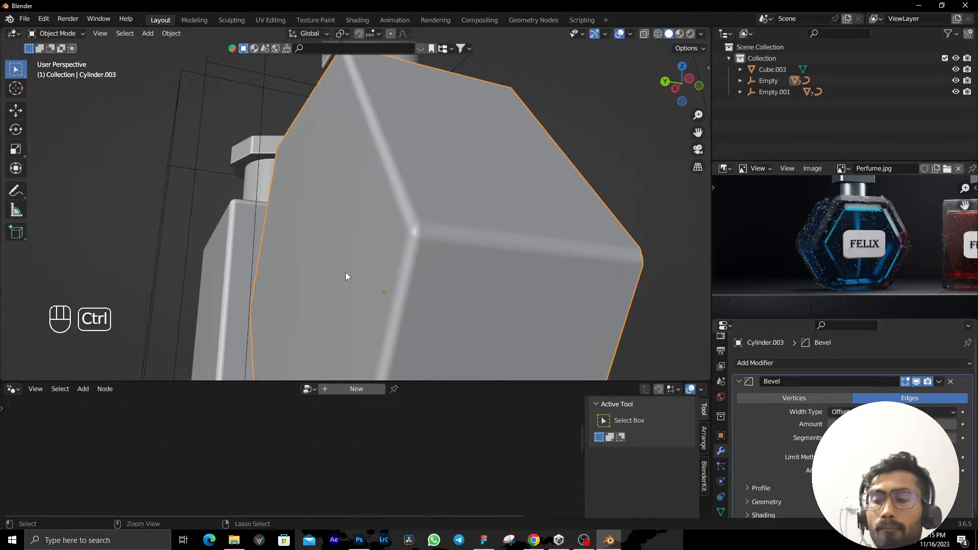
# Undo the Bevel amount change, the deletion and reordering of Bevel.001, and its amount and segment changes.
pyautogui.hotkey('ctrl', 'z')
pyautogui.hotkey('ctrl', 'z')
pyautogui.hotkey('ctrl', 'z')
pyautogui.hotkey('ctrl', 'z')
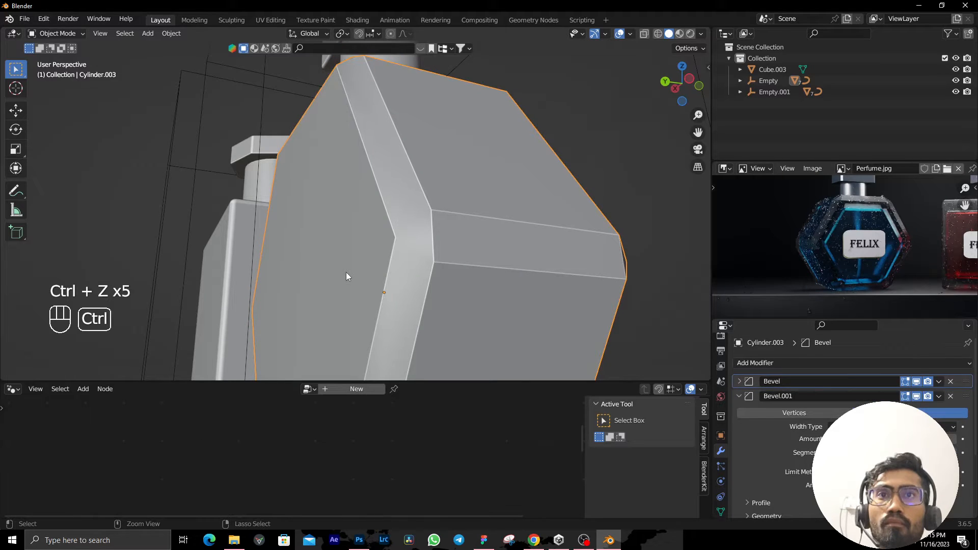
pyautogui.hotkey('ctrl', 'z')
pyautogui.hotkey('ctrl', 'z')
pyautogui.hotkey('ctrl', 'z')
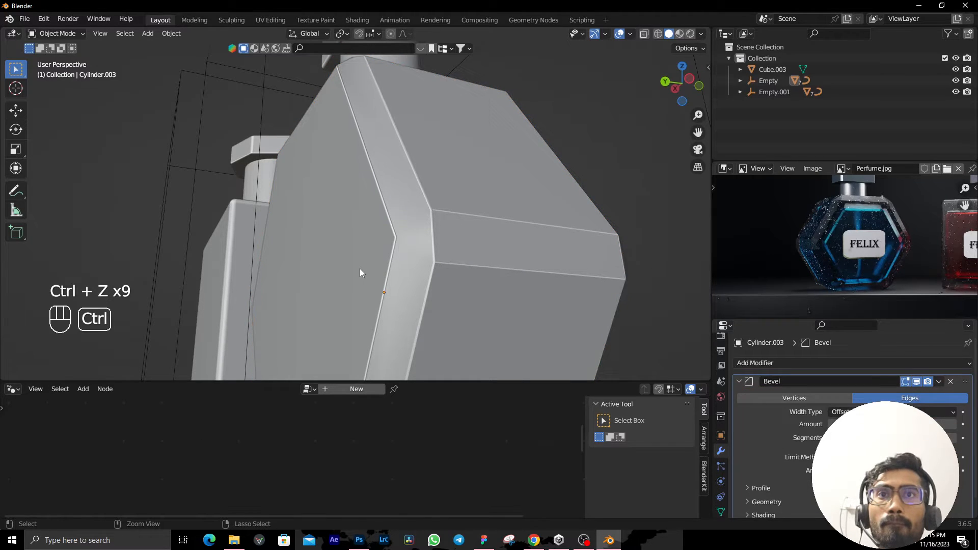
# Apply the first Bevel modifier on the hexagonal bottle's body and delete the Bevel.001 modifier.
pyautogui.moveTo(449, 265)
pyautogui.mouseDown(button='middle')
pyautogui.moveTo(490, 284)
pyautogui.moveTo(489, 297)
pyautogui.moveTo(452, 314)
pyautogui.moveTo(451, 246)
pyautogui.mouseUp(button='middle')
pyautogui.scroll(3, 453, 313)
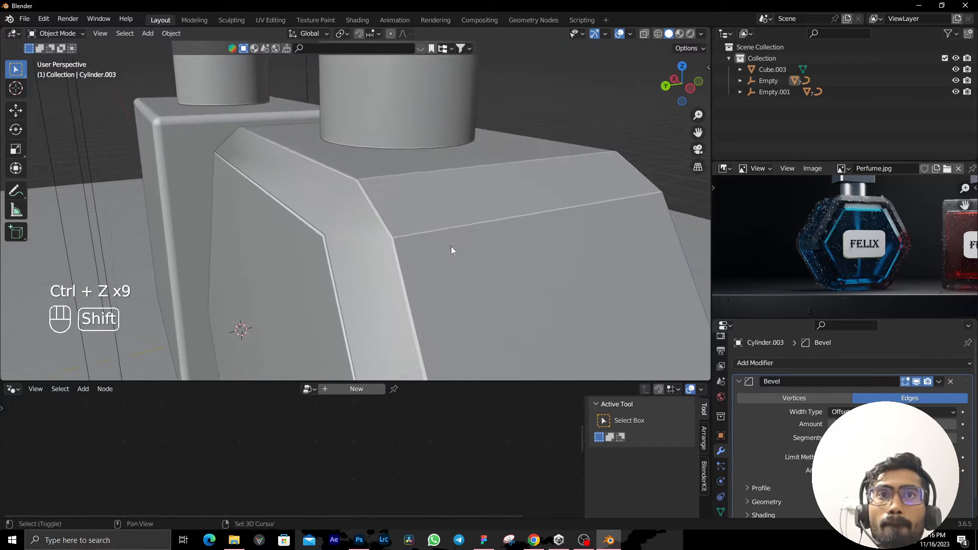
pyautogui.moveTo(497, 286); pyautogui.dragTo(426, 297, button='middle')
pyautogui.keyDown('shift'); pyautogui.moveTo(280, 258); pyautogui.dragTo(349, 272, button='middle'); pyautogui.keyUp('shift')
pyautogui.press('Tab')
pyautogui.keyDown('shift'); pyautogui.moveTo(349, 272); pyautogui.dragTo(446, 284, button='middle'); pyautogui.keyUp('shift')
pyautogui.press('Tab')
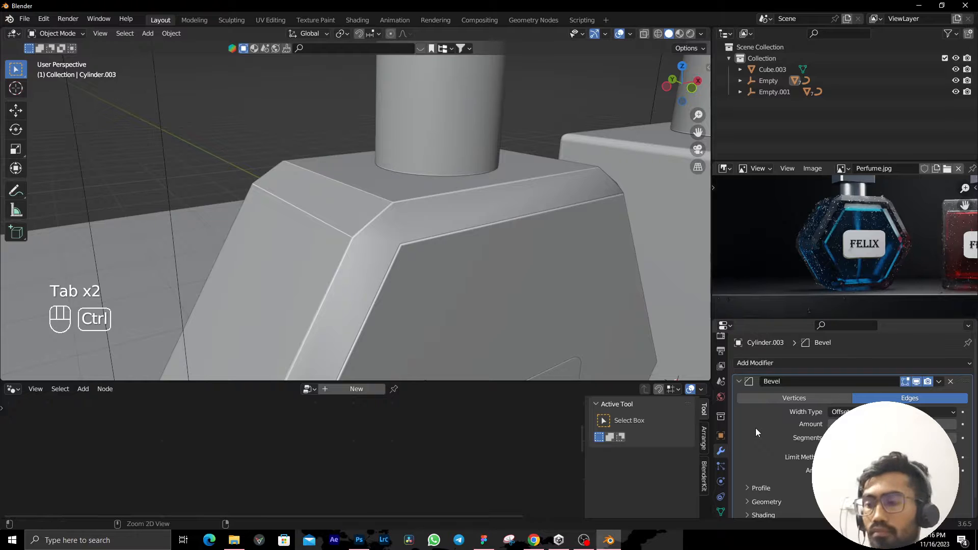
pyautogui.hotkey('ctrl', 'a')
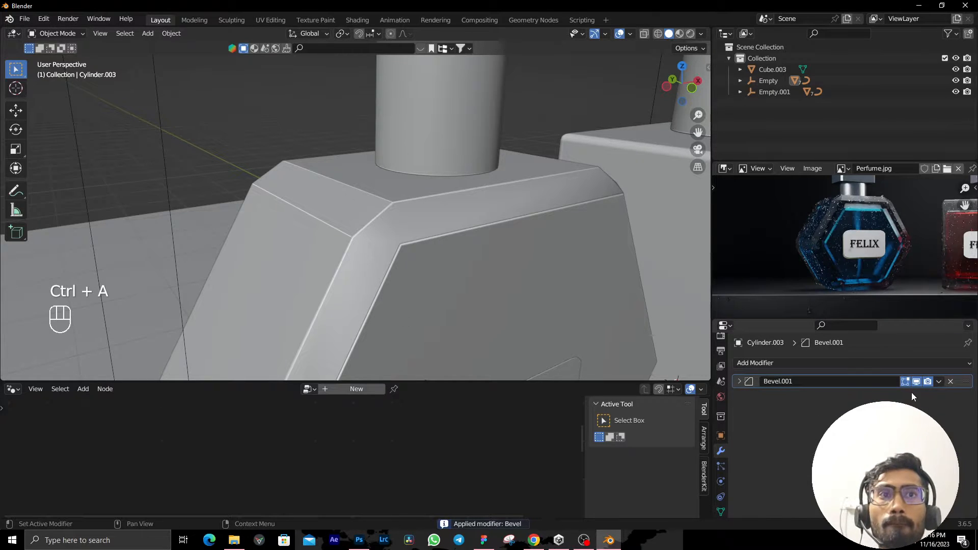
pyautogui.click(952, 384)
# Examine the hexagonal body's applied bevel edges up close, including its mesh in Edit Mode.
pyautogui.moveTo(400, 233); pyautogui.dragTo(437, 223, button='middle')
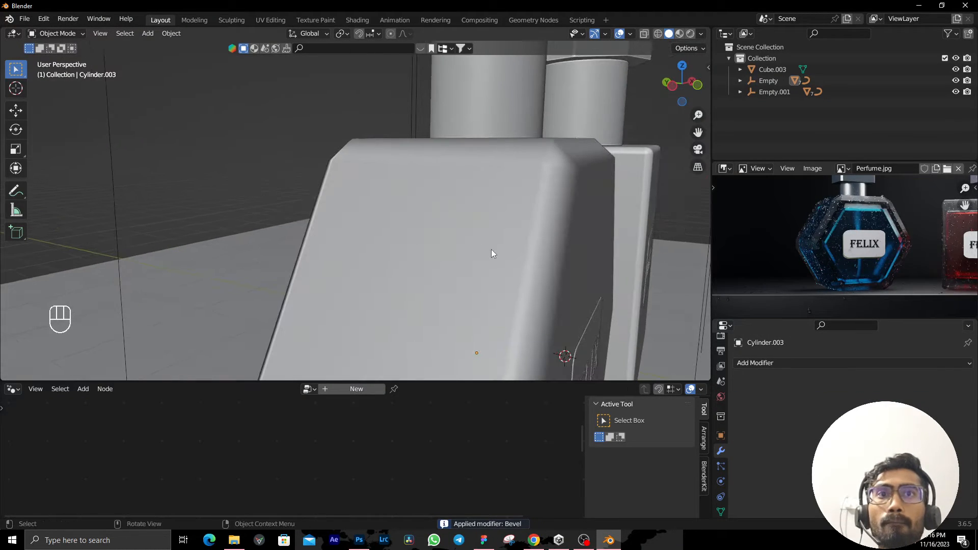
pyautogui.click(475, 255)
pyautogui.press('Tab')
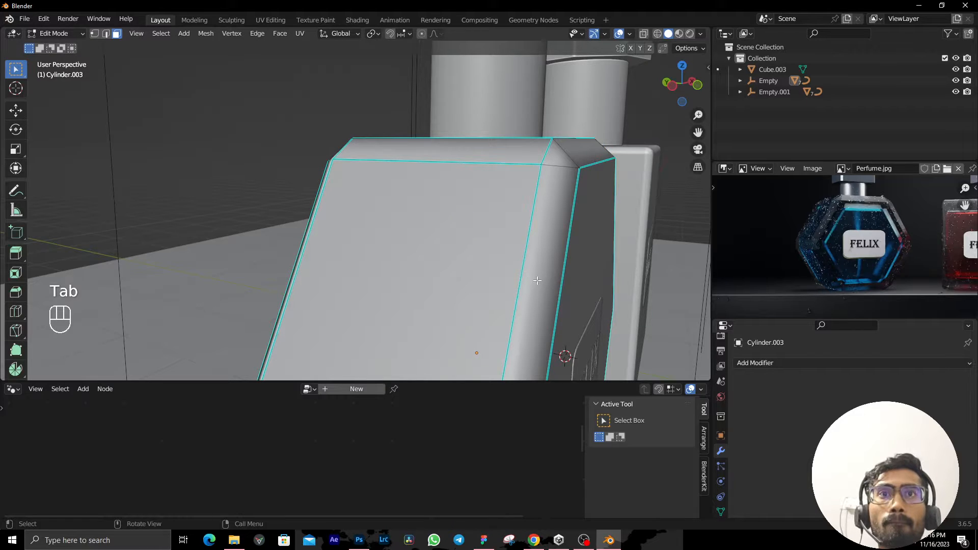
pyautogui.press('Tab')
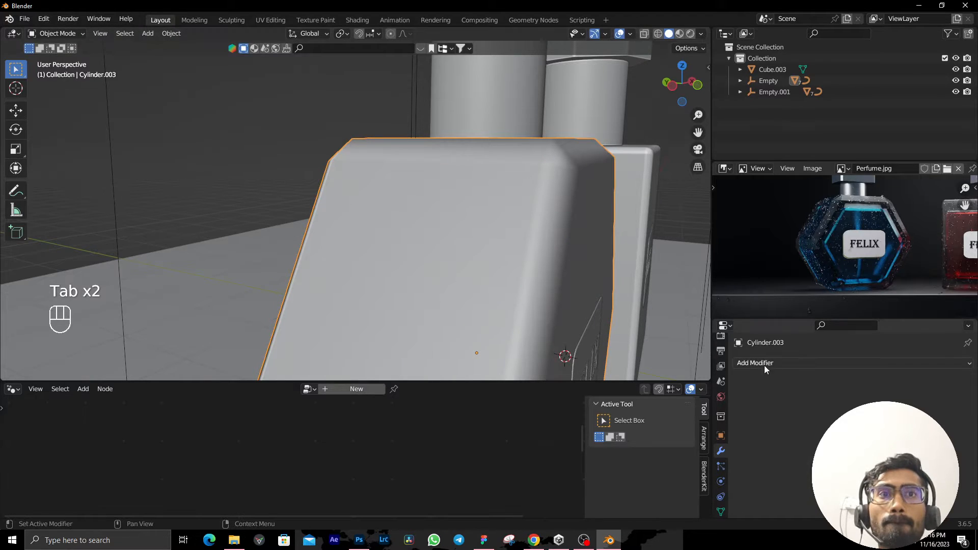
# Undo the bevel edits, smooth shading, platform cube and earlier moves and scaling of the hexagonal bottle's empty.
pyautogui.hotkey('ctrl', 'z')
pyautogui.hotkey('ctrl', 'z')
pyautogui.hotkey('ctrl', 'z')
pyautogui.hotkey('ctrl', 'z')
pyautogui.hotkey('ctrl', 'z')
pyautogui.hotkey('ctrl', 'z')
pyautogui.hotkey('ctrl', 'z')
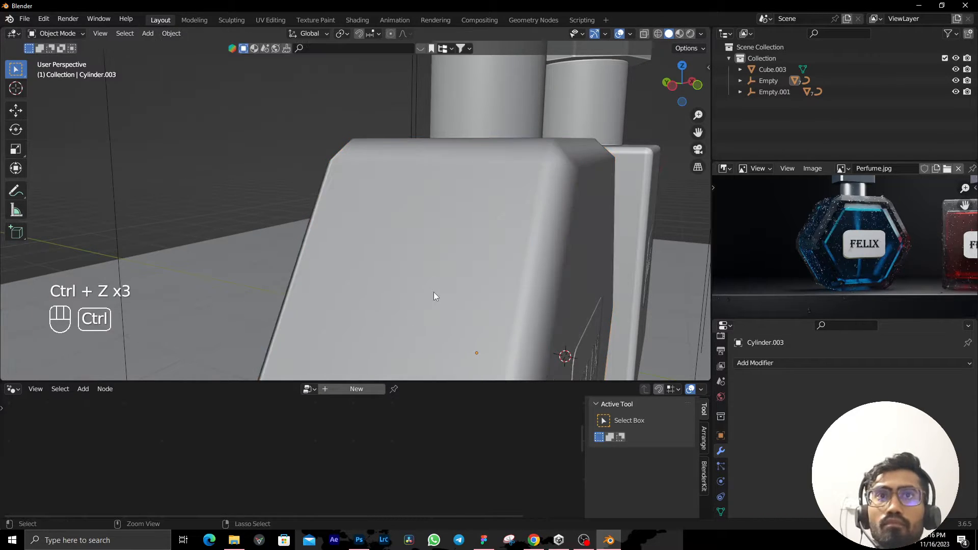
pyautogui.hotkey('ctrl', 'z')
pyautogui.hotkey('ctrl', 'z')
pyautogui.hotkey('ctrl', 'z')
pyautogui.hotkey('ctrl', 'z')
pyautogui.hotkey('ctrl', 'z')
pyautogui.hotkey('ctrl', 'z')
pyautogui.hotkey('ctrl', 'z')
pyautogui.hotkey('ctrl', 'z')
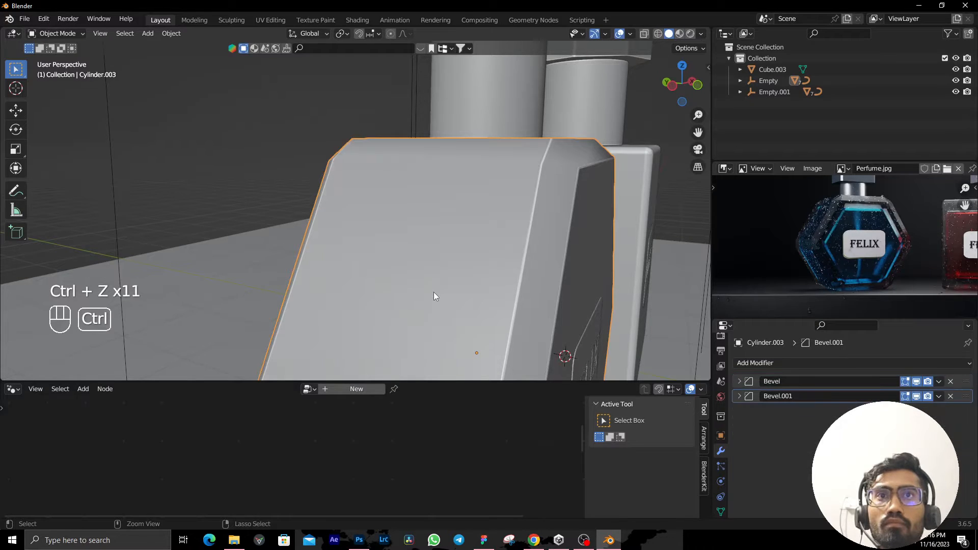
pyautogui.hotkey('ctrl', 'z')
pyautogui.hotkey('ctrl', 'z')
pyautogui.hotkey('ctrl', 'z')
pyautogui.hotkey('ctrl', 'z')
pyautogui.hotkey('ctrl', 'z')
pyautogui.hotkey('ctrl', 'z')
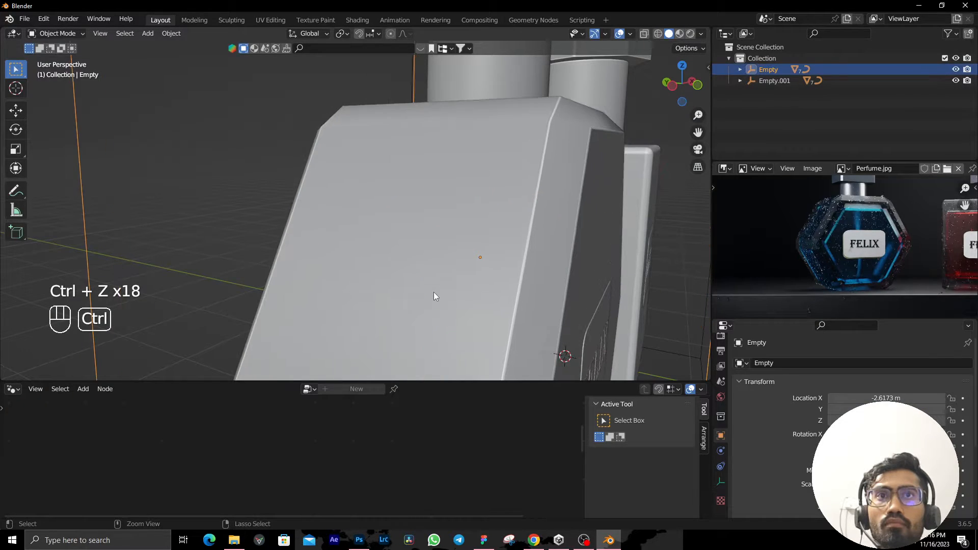
pyautogui.hotkey('ctrl', 'z')
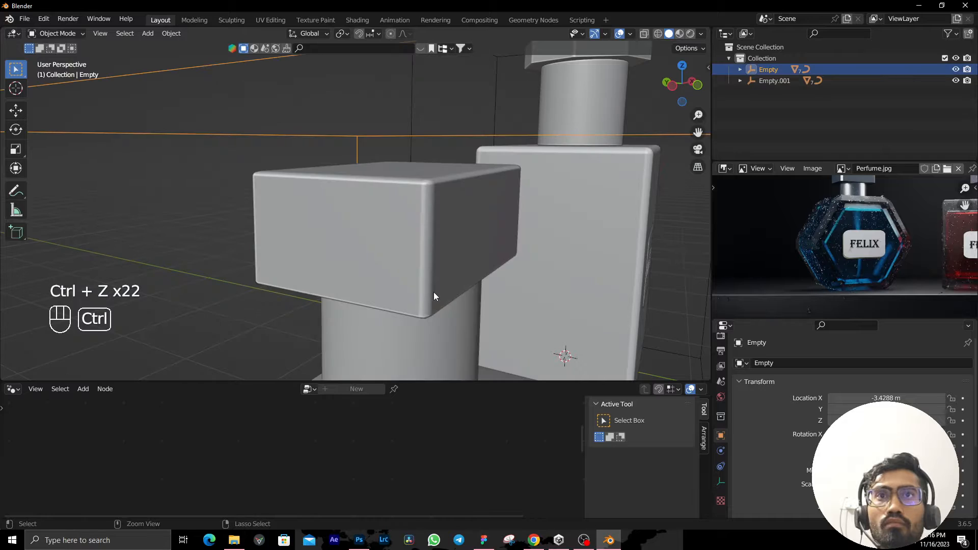
# Shade the hexagonal bottle's body flat.
pyautogui.scroll(-5, 433, 292)
pyautogui.click(307, 307)
pyautogui.rightClick(308, 308)
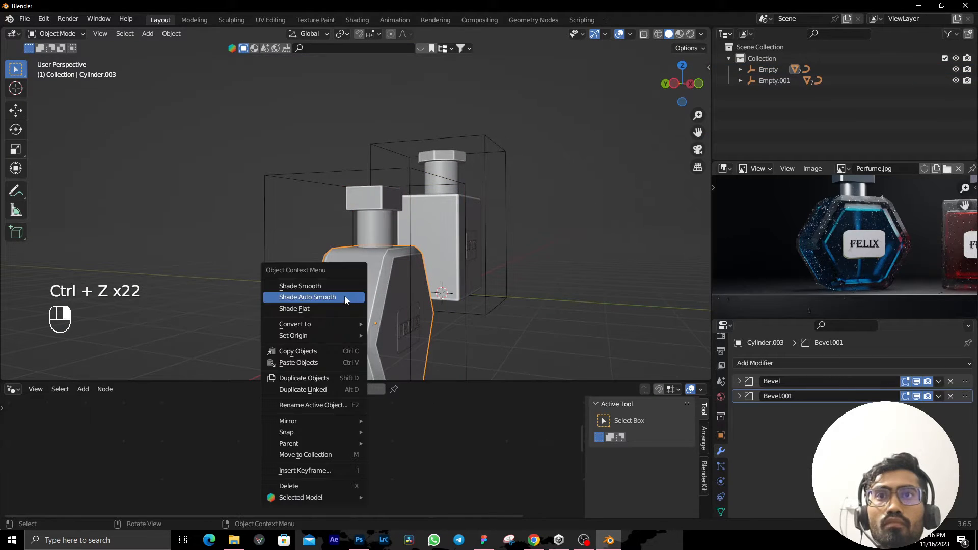
pyautogui.click(323, 308)
pyautogui.click(579, 284)
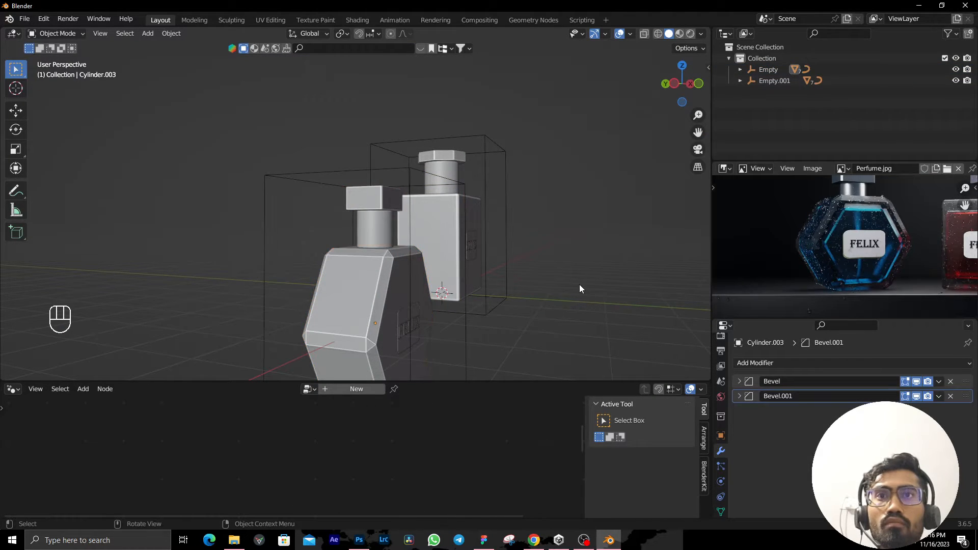
# Raise the hexagonal bottle's empty about 1.088 m along Z in front view to stand it on the base line.
pyautogui.scroll(4, 571, 288)
pyautogui.keyDown('shift'); pyautogui.moveTo(462, 326); pyautogui.dragTo(441, 295, button='middle'); pyautogui.keyUp('shift')
pyautogui.press('KP_1')
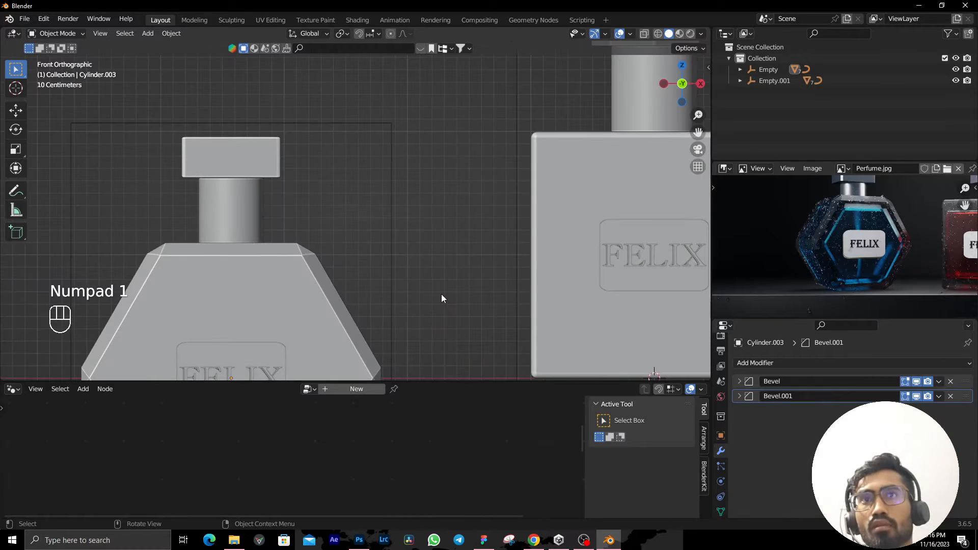
pyautogui.scroll(-2, 398, 177)
pyautogui.click(337, 165)
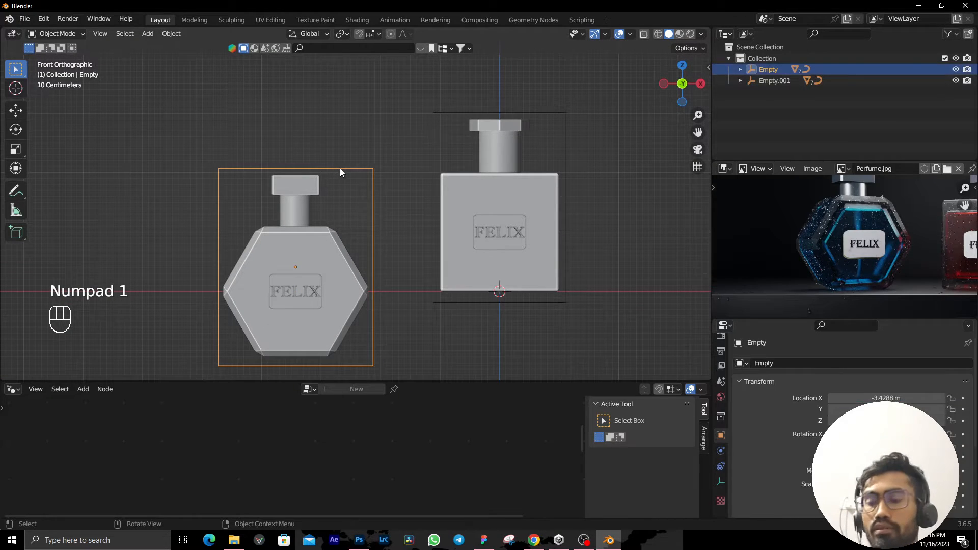
pyautogui.press('g')
pyautogui.press('z')
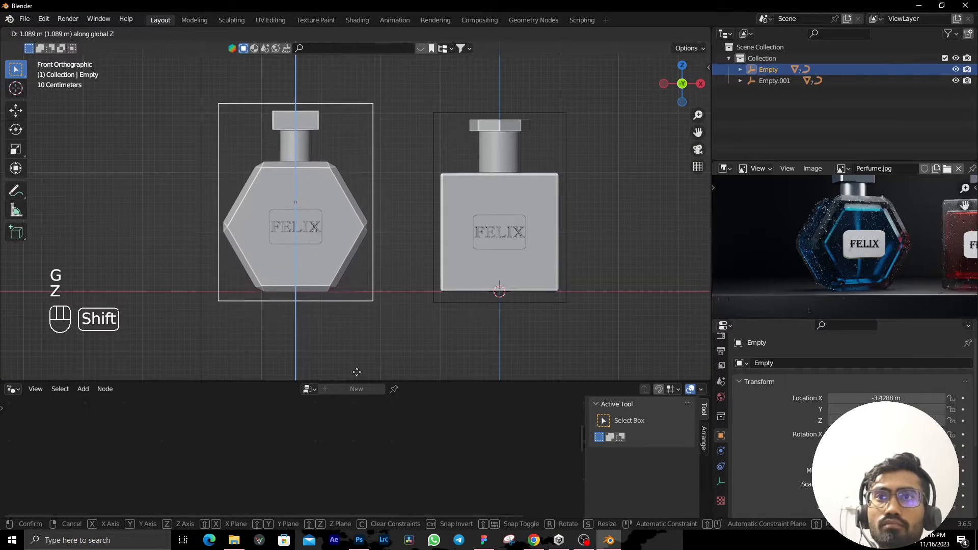
pyautogui.click(356, 376)
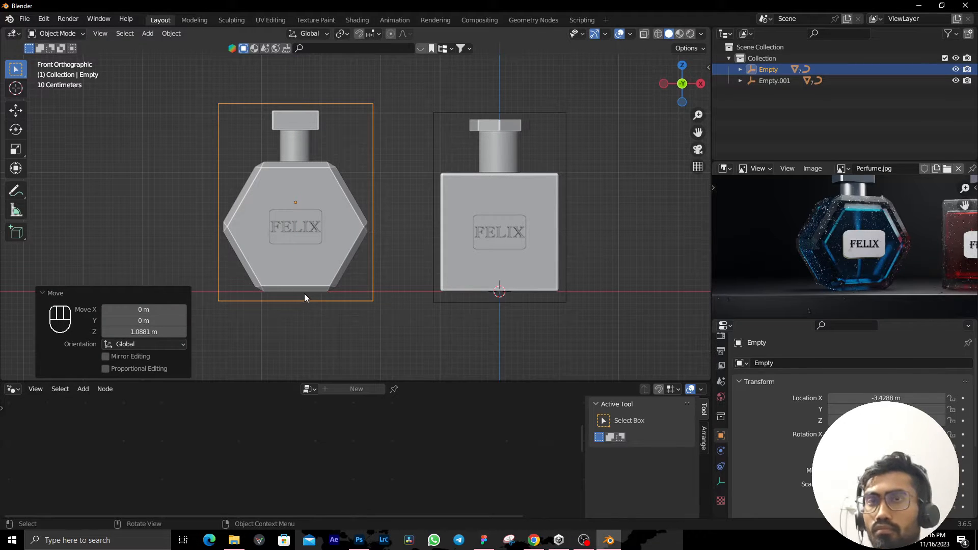
# Scale the hexagonal bottle's empty uniformly to 0.922 and lower it about 0.116 m along Z onto the base line.
pyautogui.press('s')
pyautogui.click(442, 242)
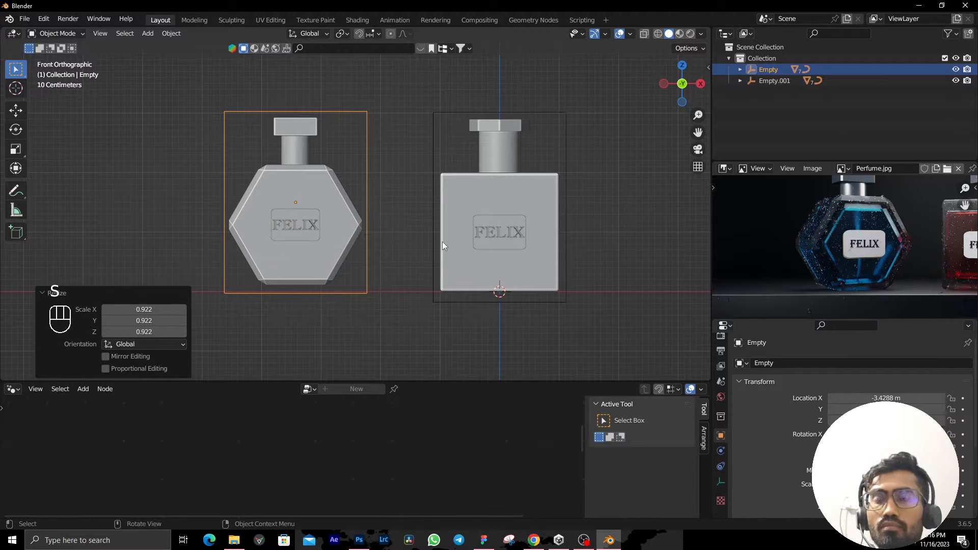
pyautogui.press('g')
pyautogui.press('z')
pyautogui.click(423, 297)
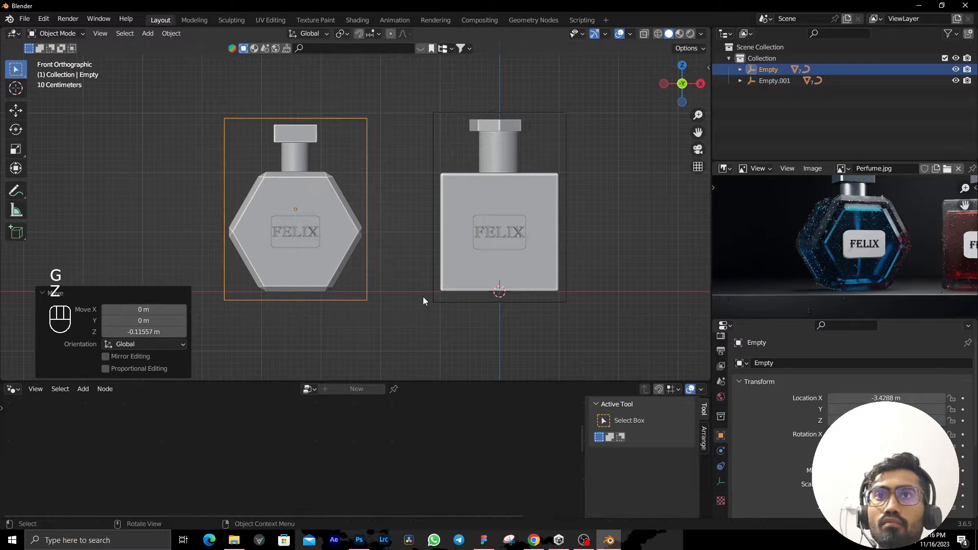
# Move the hexagonal bottle's empty along X to about -2.815 m, closer to the square bottle, and deselect it.
pyautogui.press('g')
pyautogui.press('x')
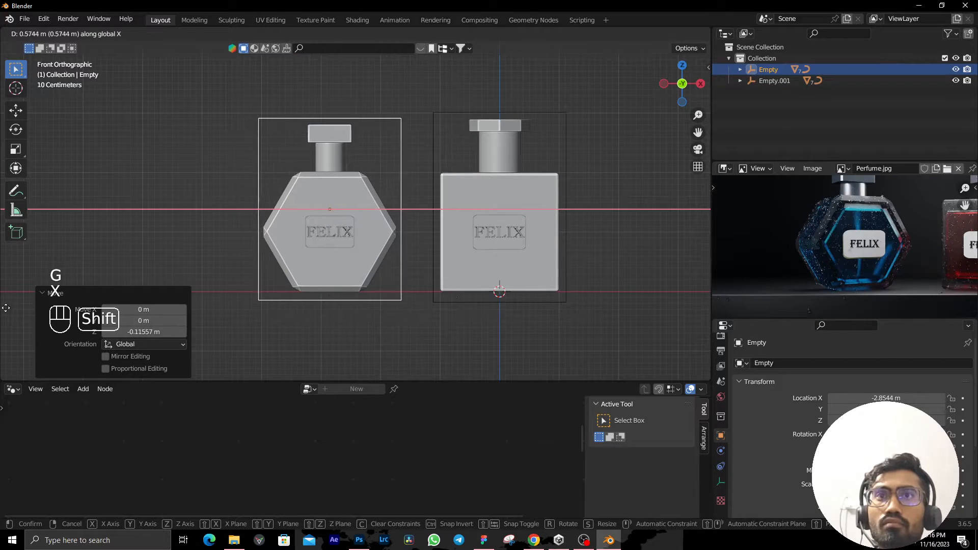
pyautogui.click(25, 312)
pyautogui.moveTo(561, 293); pyautogui.dragTo(572, 323, button='middle')
pyautogui.click(444, 332)
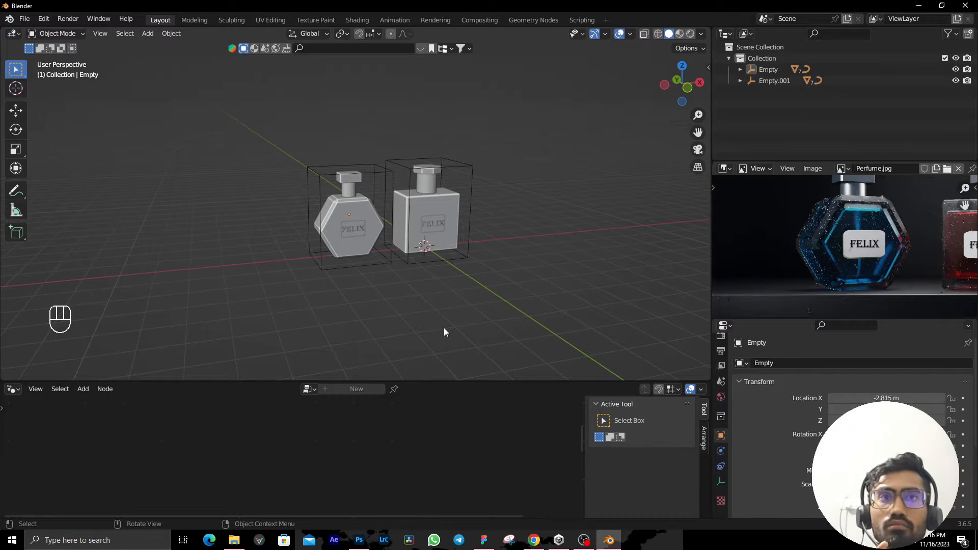
# Scale the hexagonal bottle's empty by 1.188 along Y in top view to deepen the bottle, and deselect it.
pyautogui.press('KP_7')
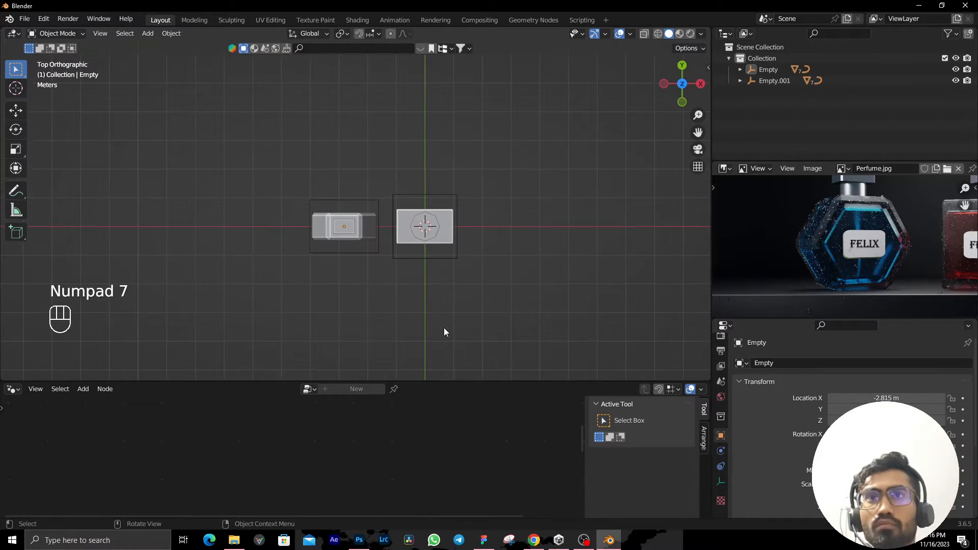
pyautogui.scroll(5, 460, 302)
pyautogui.click(393, 180)
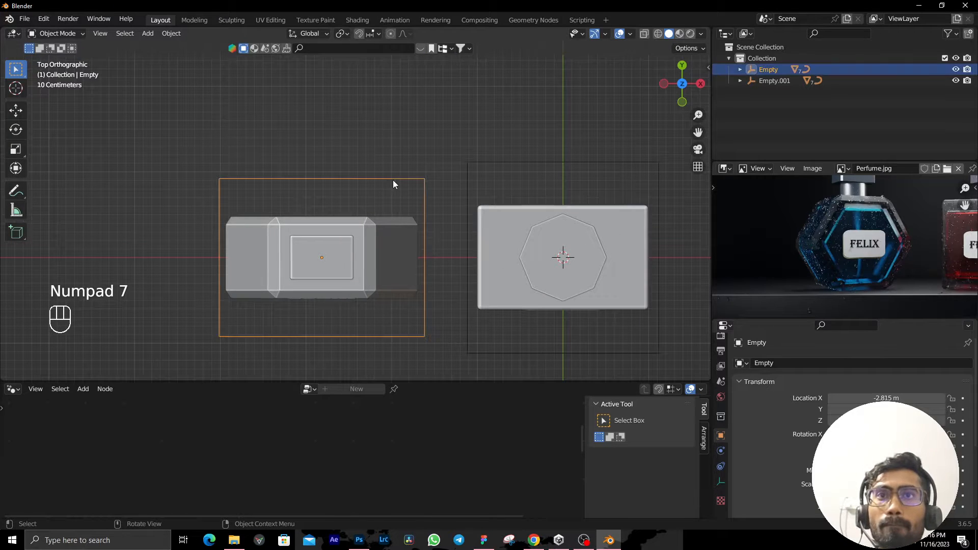
pyautogui.press('s')
pyautogui.press('y')
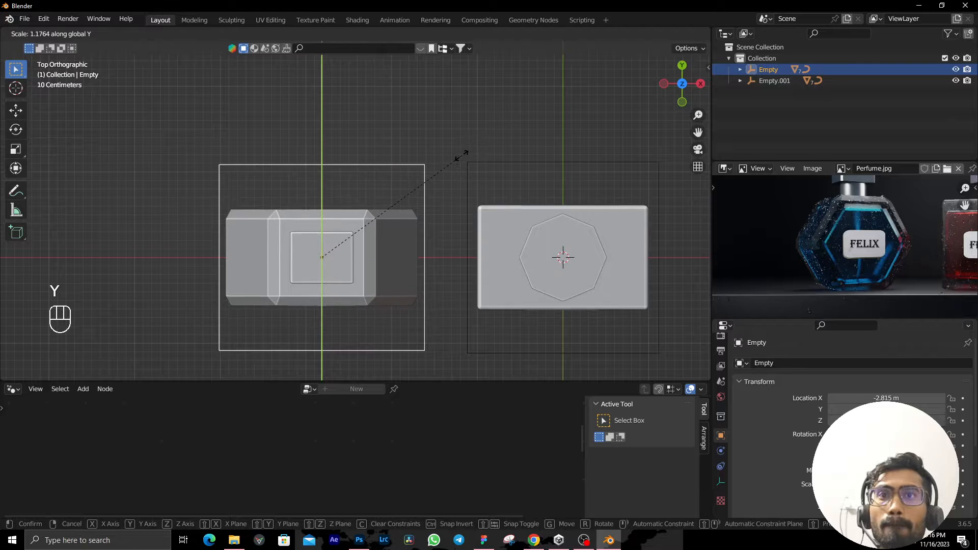
pyautogui.click(460, 153)
pyautogui.moveTo(460, 231); pyautogui.dragTo(493, 133, button='middle')
pyautogui.scroll(-5, 489, 163)
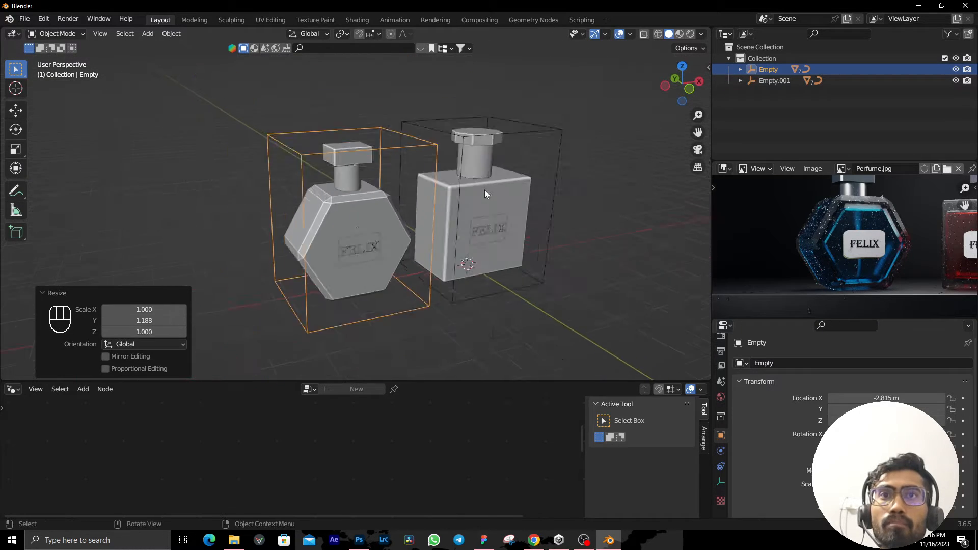
pyautogui.click(542, 231)
pyautogui.scroll(-3, 873, 242)
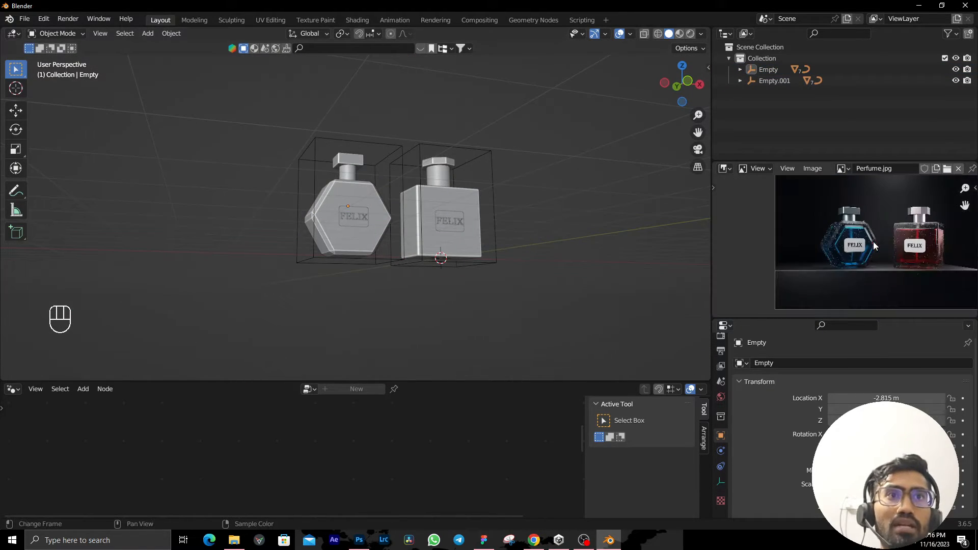
# Add a 2 m cube at the world origin and enter edit mode on its mesh.
pyautogui.moveTo(873, 241); pyautogui.dragTo(844, 219, button='middle')
pyautogui.scroll(3, 846, 270)
pyautogui.moveTo(32, 321); pyautogui.dragTo(191, 362, button='middle')
pyautogui.press('KP_1')
pyautogui.scroll(5, 298, 284)
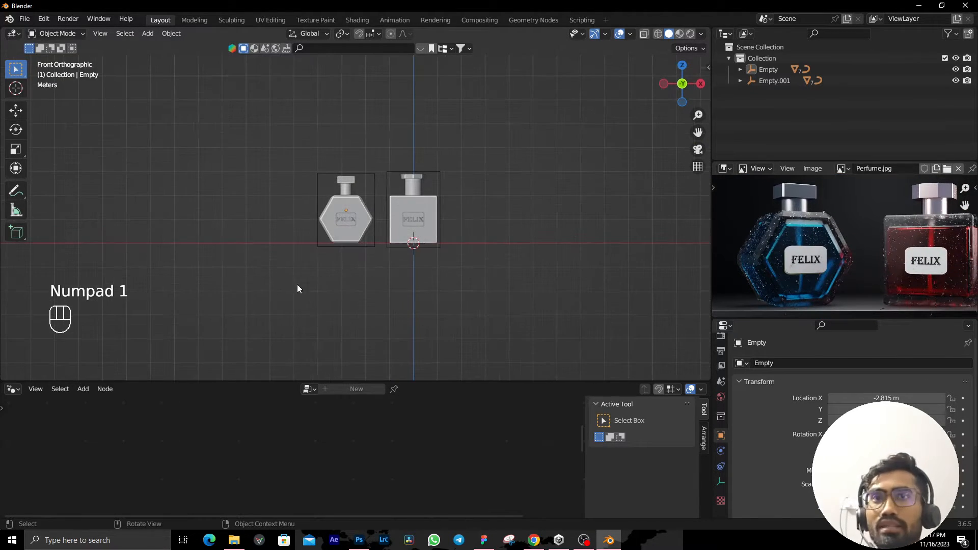
pyautogui.hotkey('shift', 'a')
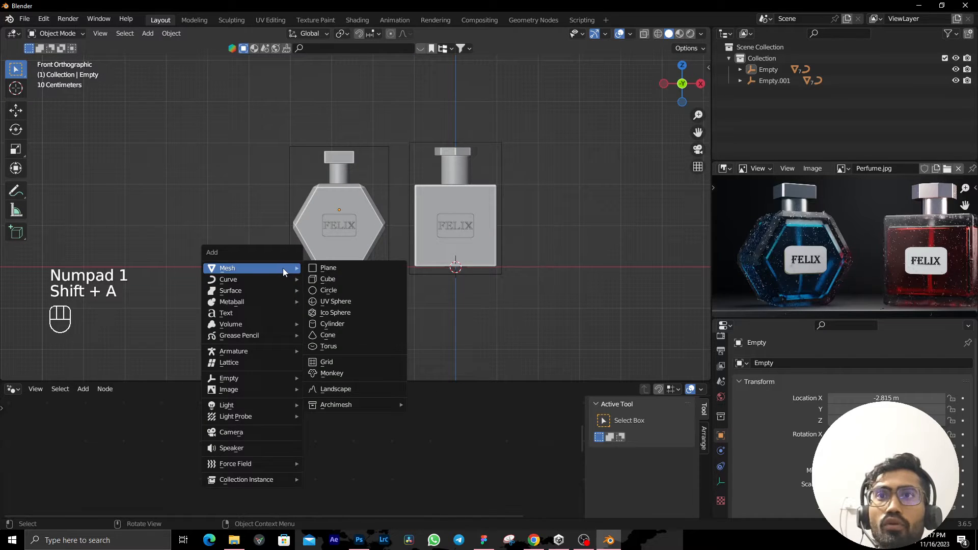
pyautogui.click(333, 279)
pyautogui.press('g')
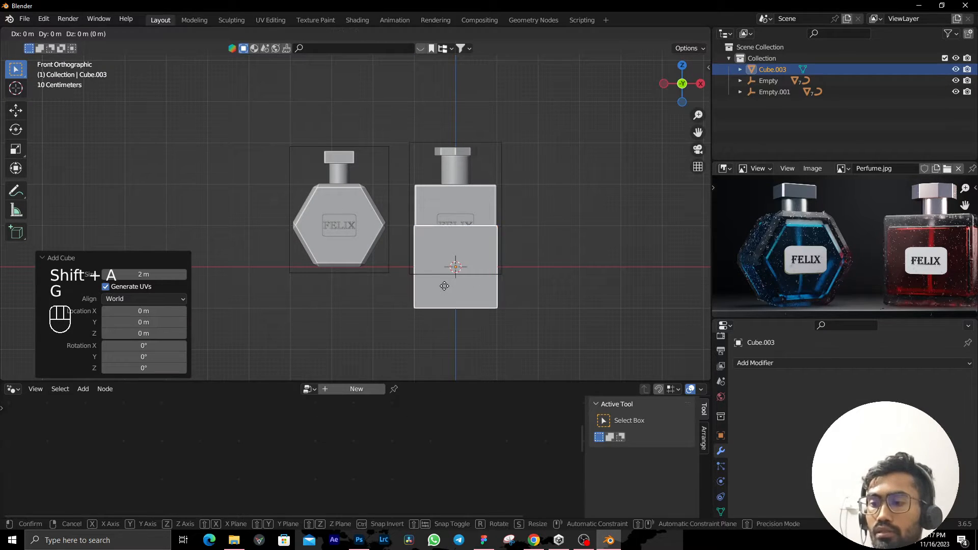
pyautogui.press('Tab')
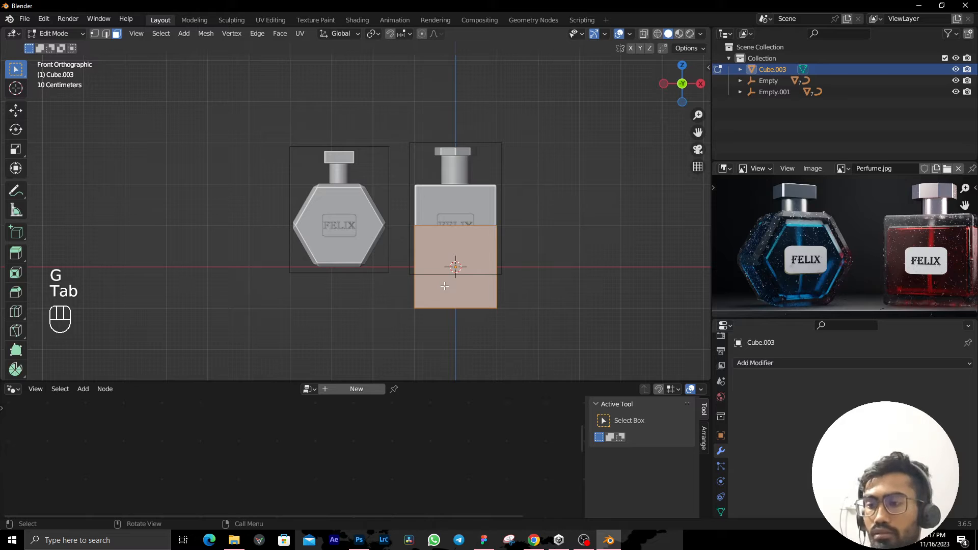
pyautogui.press('g')
pyautogui.press('x')
pyautogui.press('z')
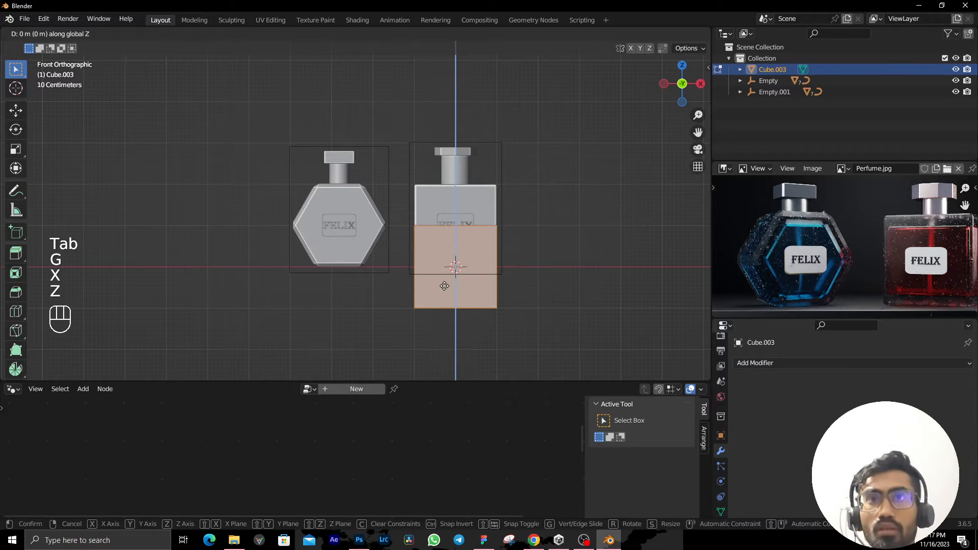
pyautogui.press('KP_1')
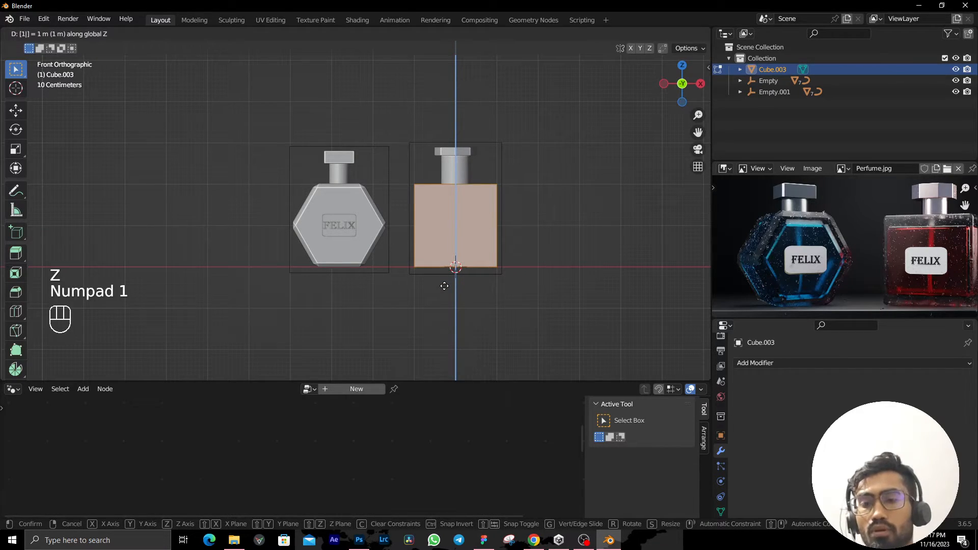
pyautogui.hotkey('ctrl', 'z')
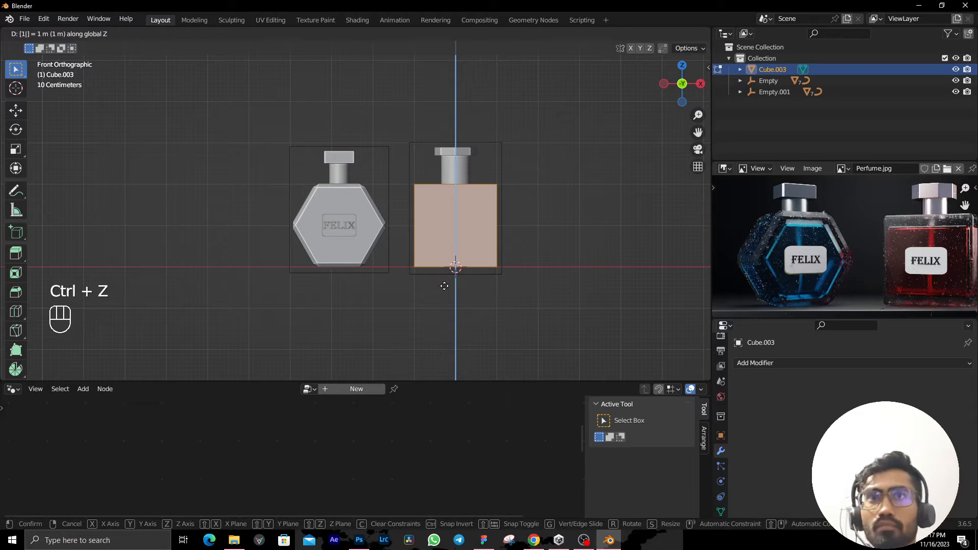
pyautogui.rightClick(444, 286)
# Move the cube's mesh -1 m along Z in edit mode so its top face meets the origin, and return to object mode.
pyautogui.press('g')
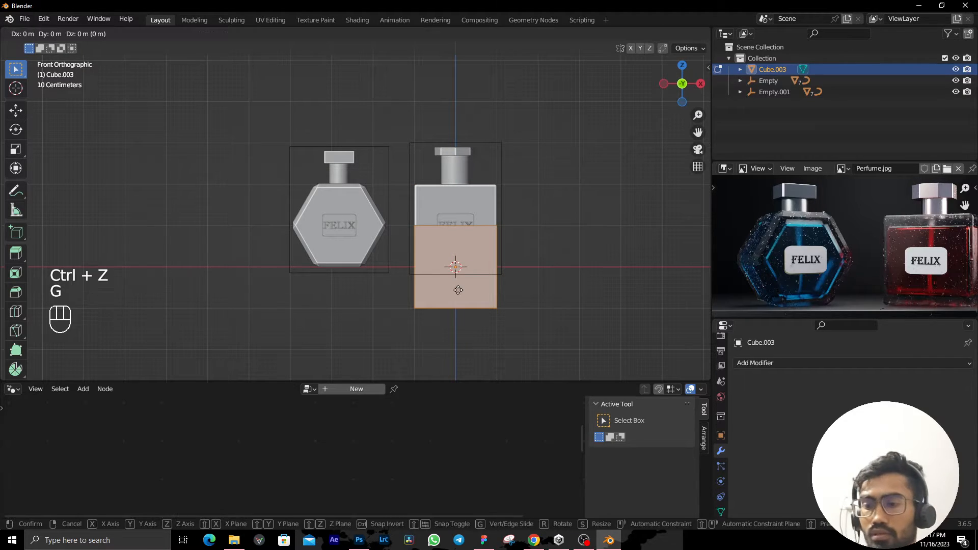
pyautogui.press('z')
pyautogui.press('KP_Subtract')
pyautogui.press('KP_1')
pyautogui.press('KP_Enter')
pyautogui.press('Tab')
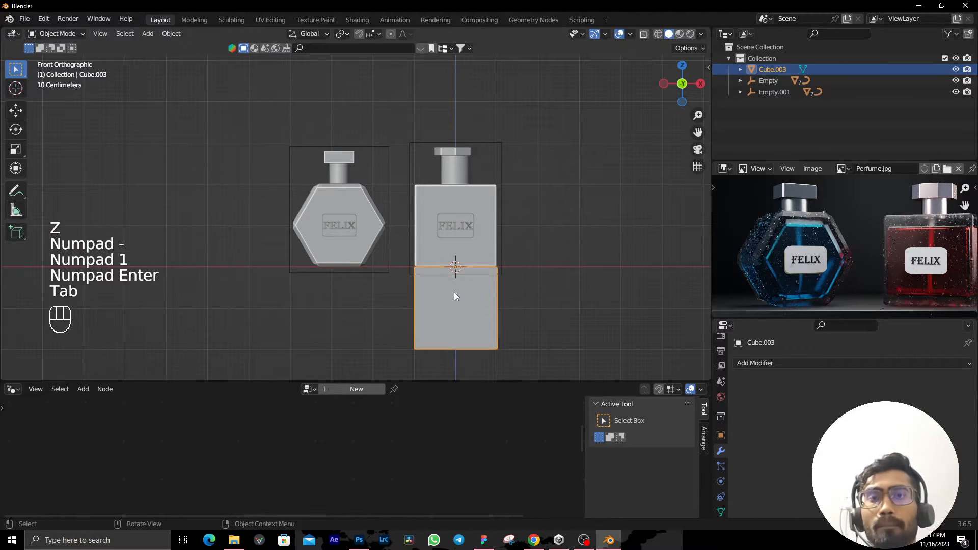
# Scale the cube uniformly to 9.135 as a large pedestal beneath both perfume bottles.
pyautogui.press('s')
pyautogui.click(682, 327)
pyautogui.scroll(-6, 656, 296)
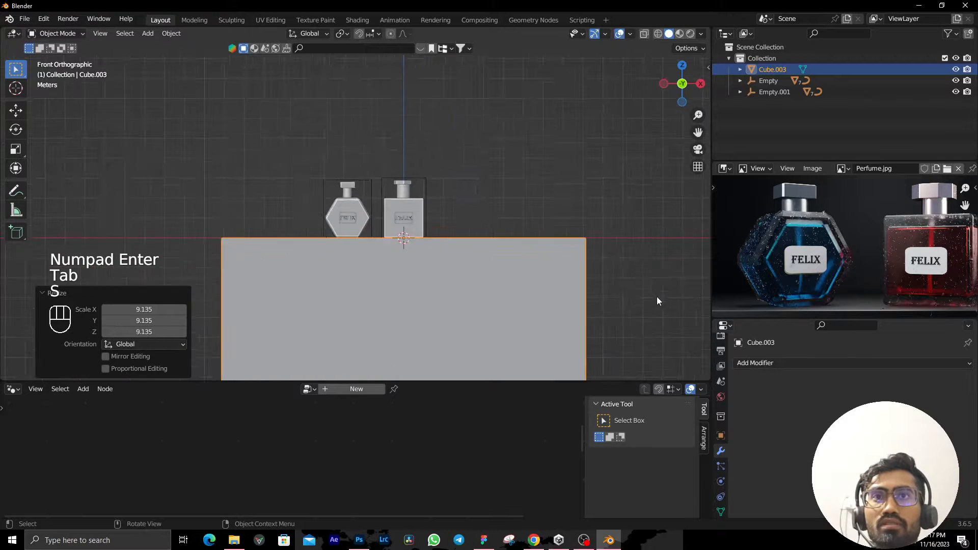
pyautogui.moveTo(437, 296); pyautogui.dragTo(417, 328, button='middle')
pyautogui.scroll(4, 419, 323)
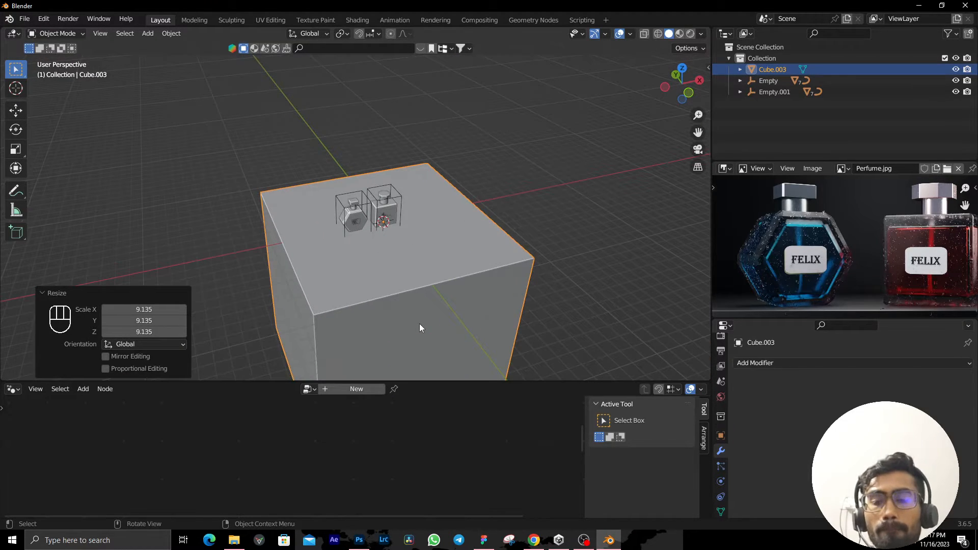
# Start adding another object to the scene containing the bottles and their pedestal.
pyautogui.scroll(-4, 420, 323)
pyautogui.scroll(-3, 840, 245)
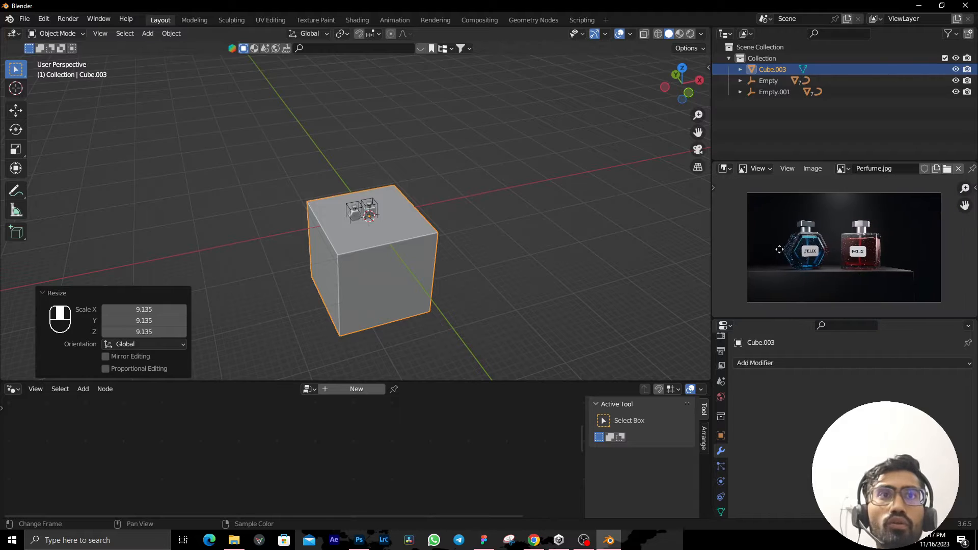
pyautogui.moveTo(238, 327); pyautogui.dragTo(441, 265, button='middle')
pyautogui.scroll(4, 344, 291)
pyautogui.hotkey('shift', 'a')
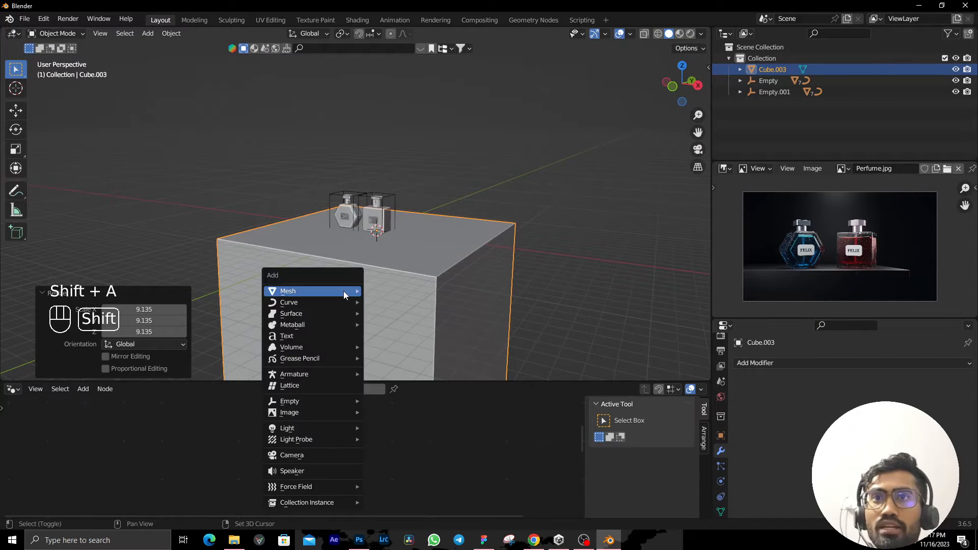
# Add a camera at the world origin and view the scene through it.
pyautogui.click(304, 455)
pyautogui.moveTo(315, 283); pyautogui.dragTo(378, 246, button='middle')
pyautogui.scroll(-4, 375, 275)
pyautogui.scroll(2, 378, 247)
pyautogui.press('KP_0')
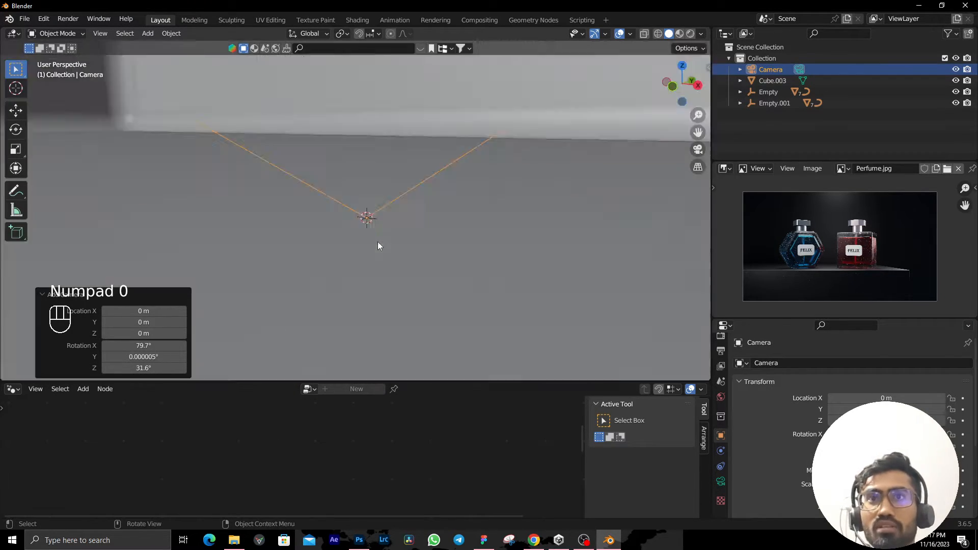
pyautogui.moveTo(375, 229)
pyautogui.mouseDown(button='middle')
pyautogui.moveTo(426, 273)
pyautogui.moveTo(362, 258)
pyautogui.moveTo(510, 273)
pyautogui.moveTo(448, 229)
pyautogui.moveTo(478, 226)
pyautogui.moveTo(393, 212)
pyautogui.moveTo(373, 235)
pyautogui.mouseUp(button='middle')
# Move the large block horizontally in top view by about -6.07 m in X and 6.31 m in Y, leaving the bottles near its front-right corner.
pyautogui.click(439, 243)
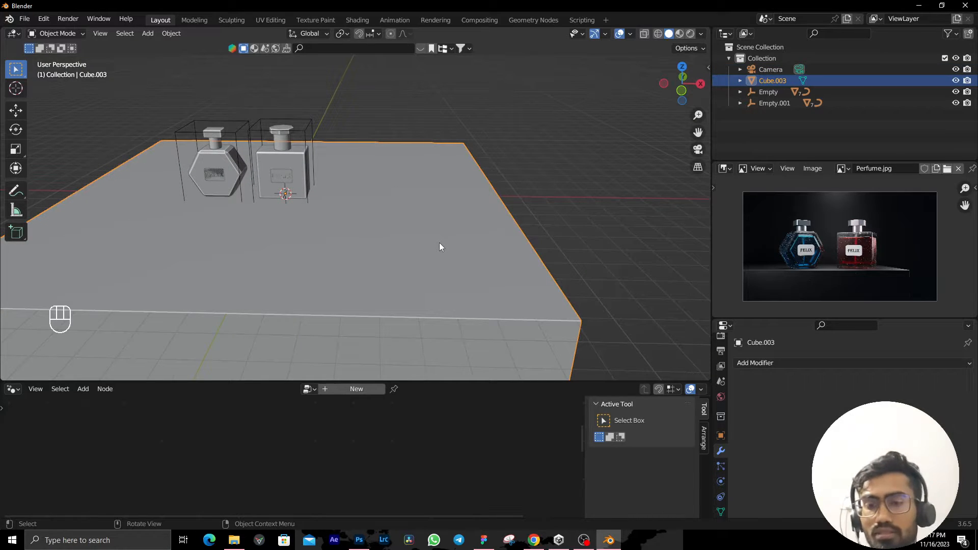
pyautogui.press('KP_7')
pyautogui.scroll(-1, 391, 225)
pyautogui.press('g')
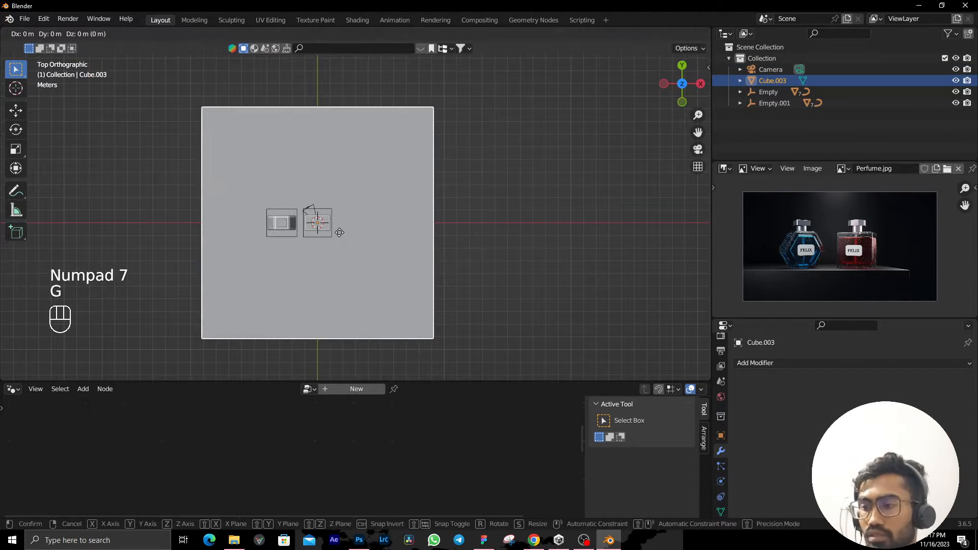
pyautogui.hotkey('shift', 'z')
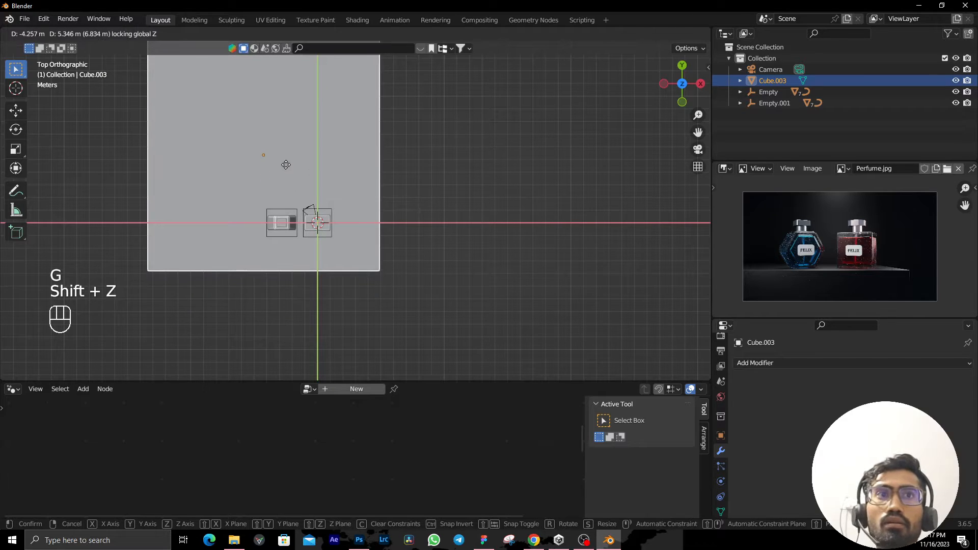
pyautogui.click(263, 152)
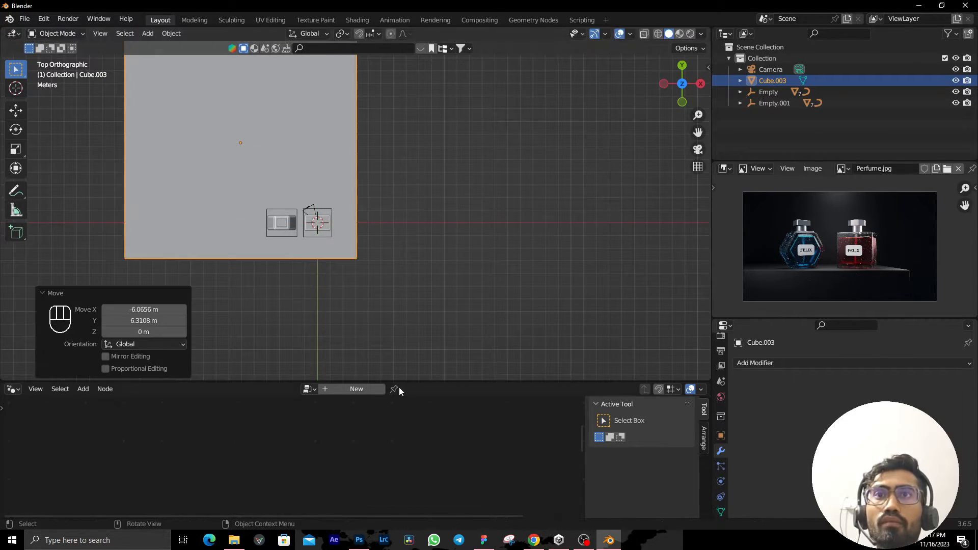
# Align the camera to a close, nearly frontal view of both bottles on the block.
pyautogui.moveTo(409, 337); pyautogui.dragTo(504, 248, button='middle')
pyautogui.scroll(3, 408, 224)
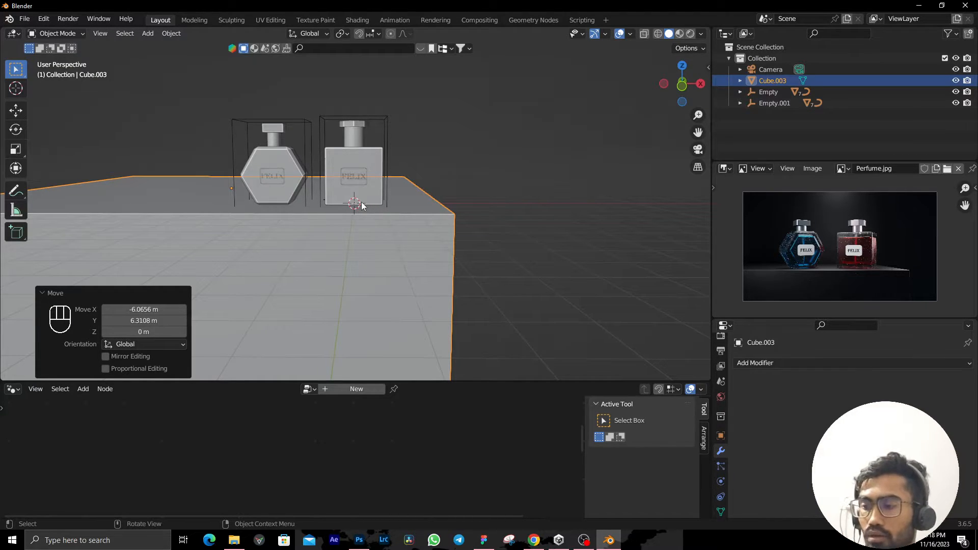
pyautogui.press('ctrl+alt+KP_0')
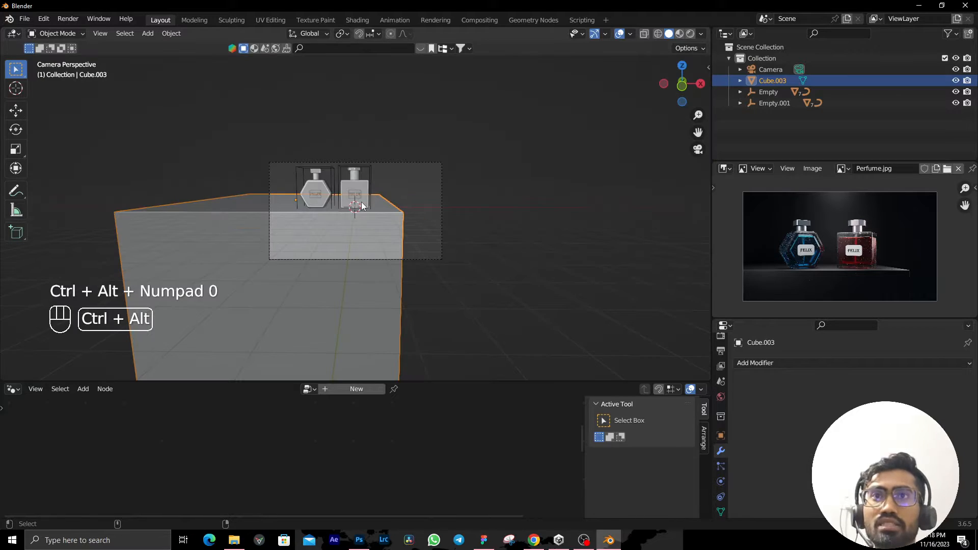
# Move the camera in view space by about -0.98 m in X and 0.83 m in Y to reframe the bottles.
pyautogui.click(418, 161)
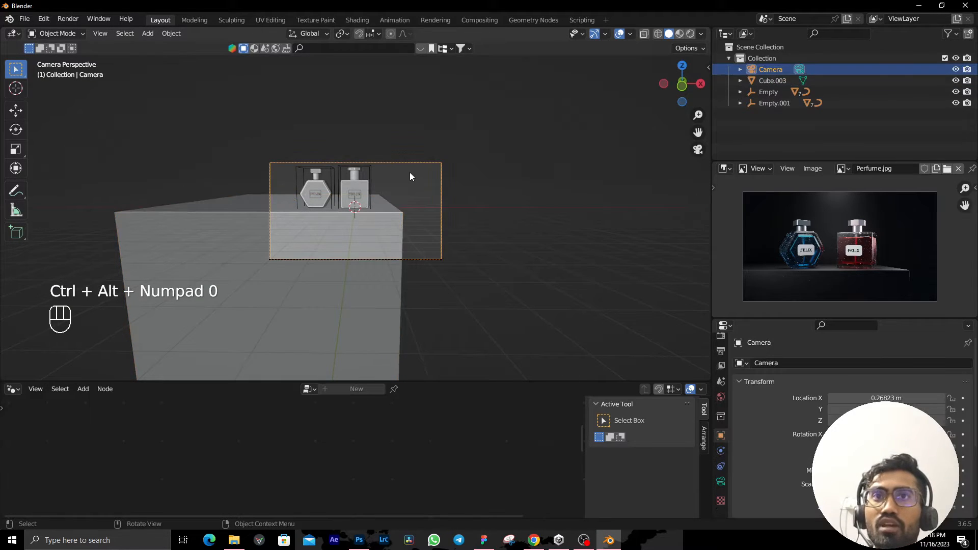
pyautogui.scroll(5, 407, 176)
pyautogui.press('g')
pyautogui.press('g')
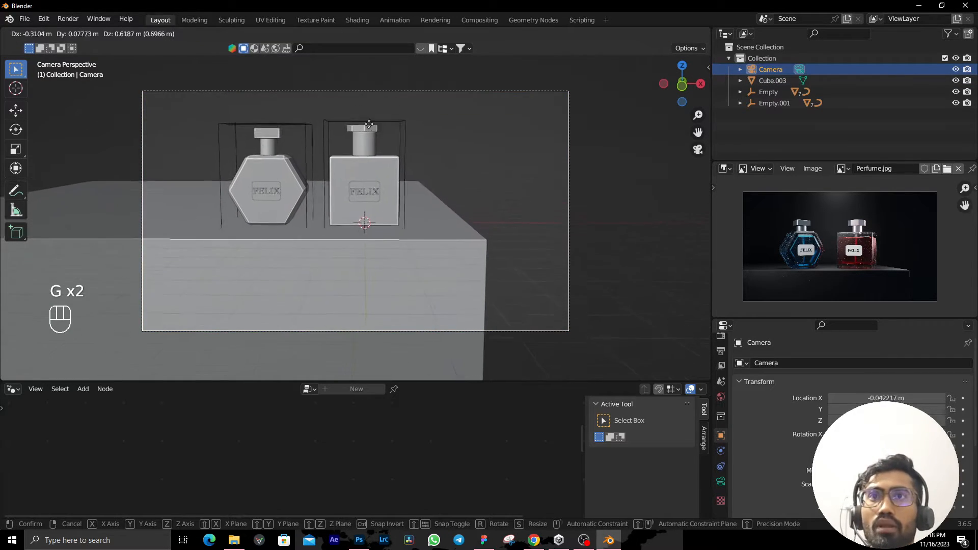
pyautogui.click(305, 102)
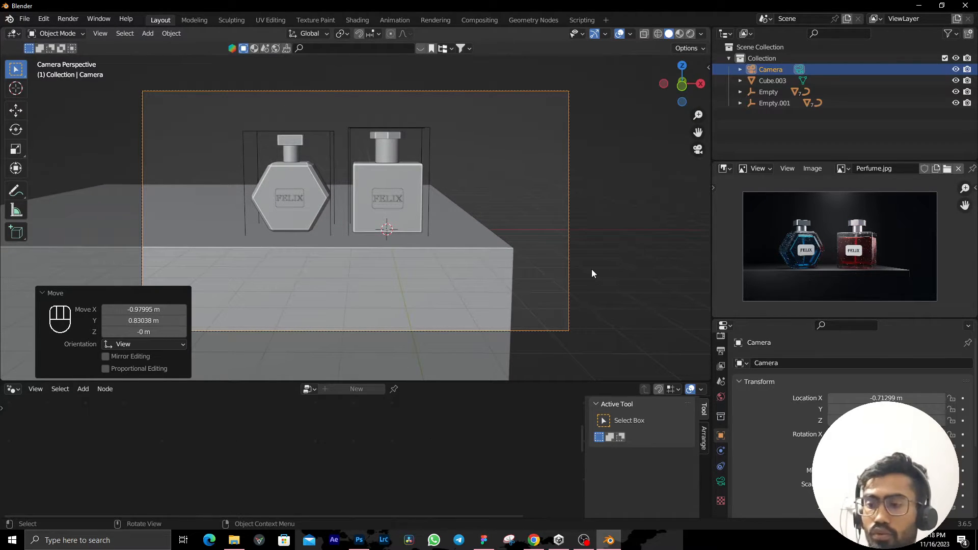
# Temporarily lock the camera to the view to fine-tune the framing of both bottles and the block's top, and unlock it again.
pyautogui.press('n')
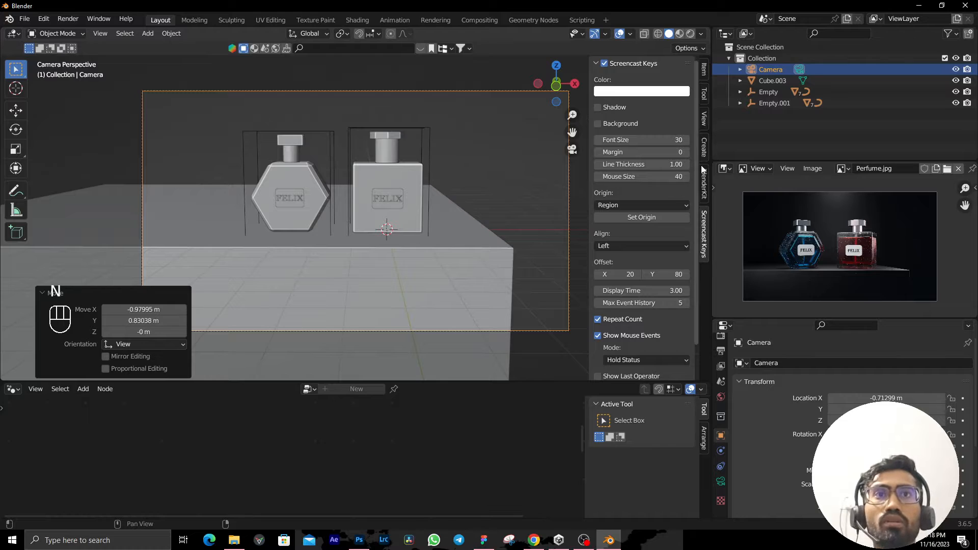
pyautogui.click(702, 125)
pyautogui.scroll(-1, 660, 200)
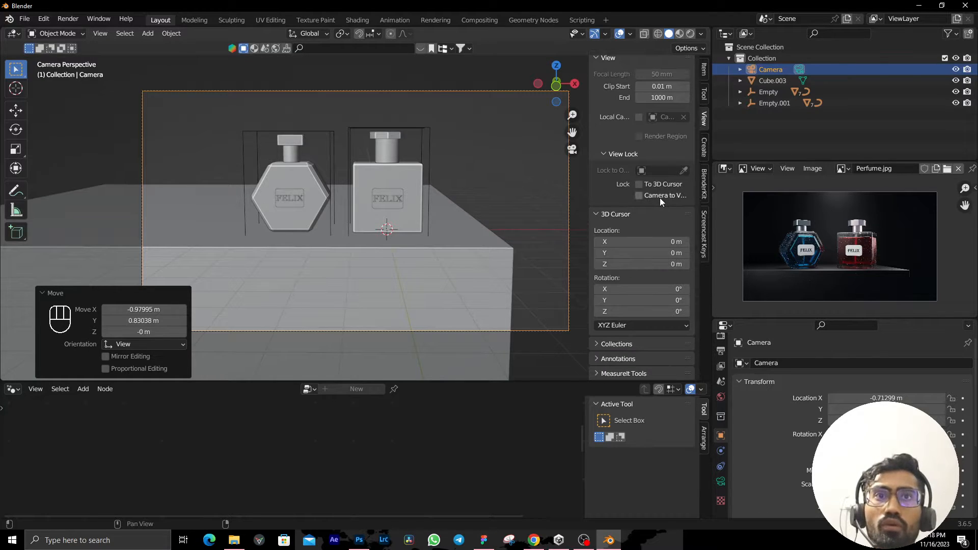
pyautogui.click(655, 195)
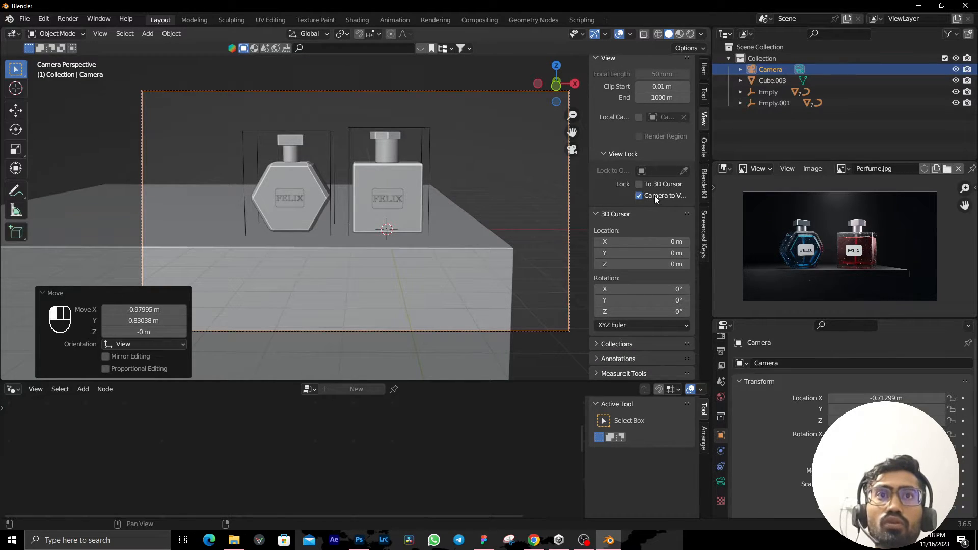
pyautogui.keyDown('shift'); pyautogui.moveTo(405, 224); pyautogui.dragTo(411, 212, button='middle'); pyautogui.keyUp('shift')
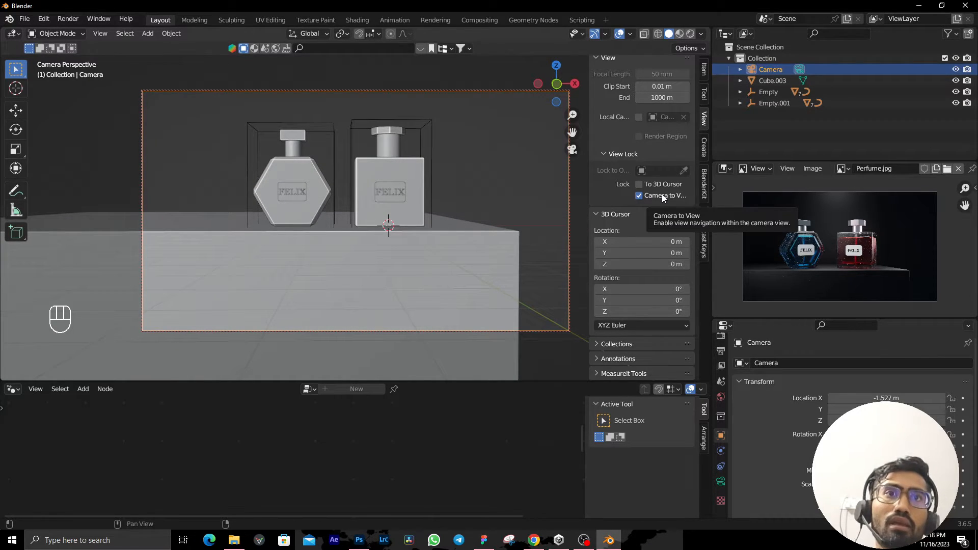
pyautogui.keyDown('shift'); pyautogui.moveTo(371, 234); pyautogui.dragTo(406, 240, button='middle'); pyautogui.keyUp('shift')
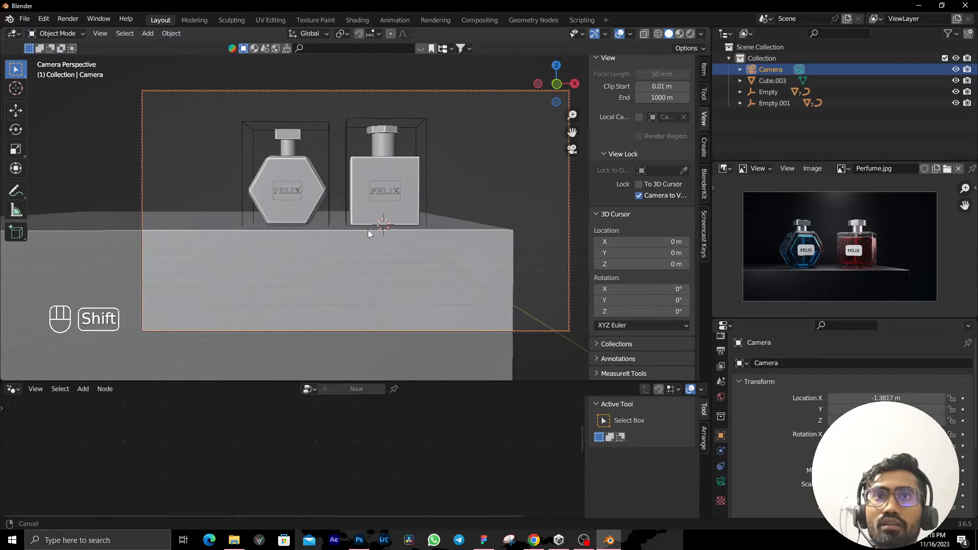
pyautogui.scroll(-1, 383, 241)
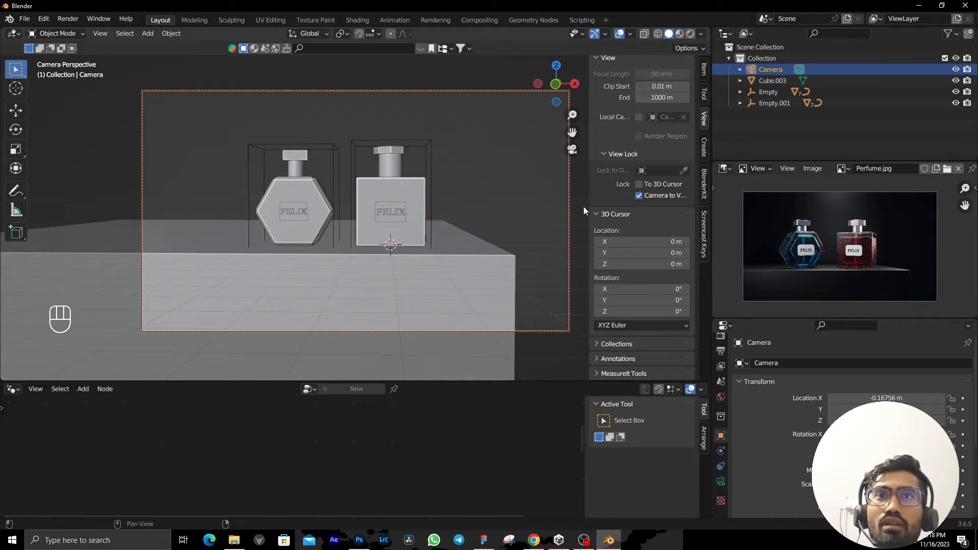
pyautogui.click(638, 196)
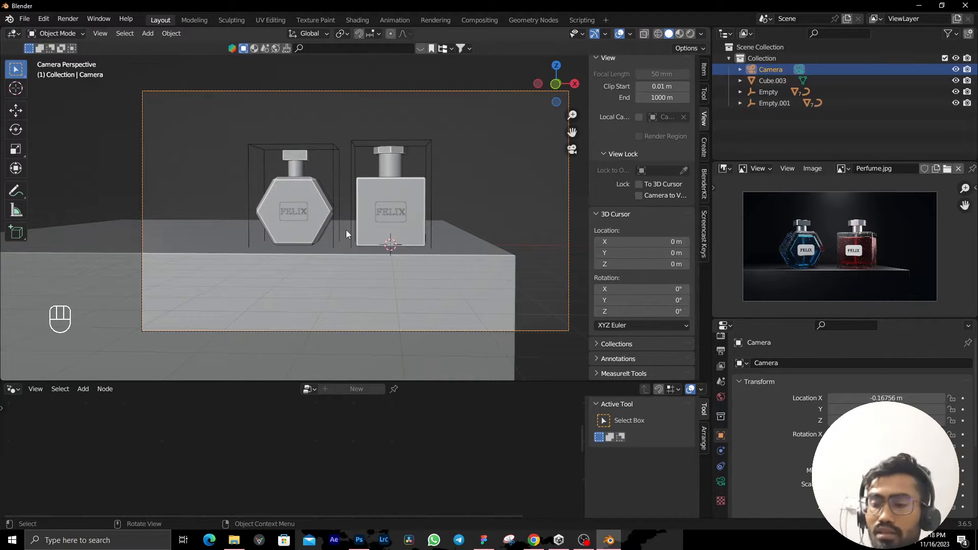
pyautogui.press('n')
# Rotate the square bottle by its parent empty about -25.3° around the global Z axis.
pyautogui.scroll(1, 403, 214)
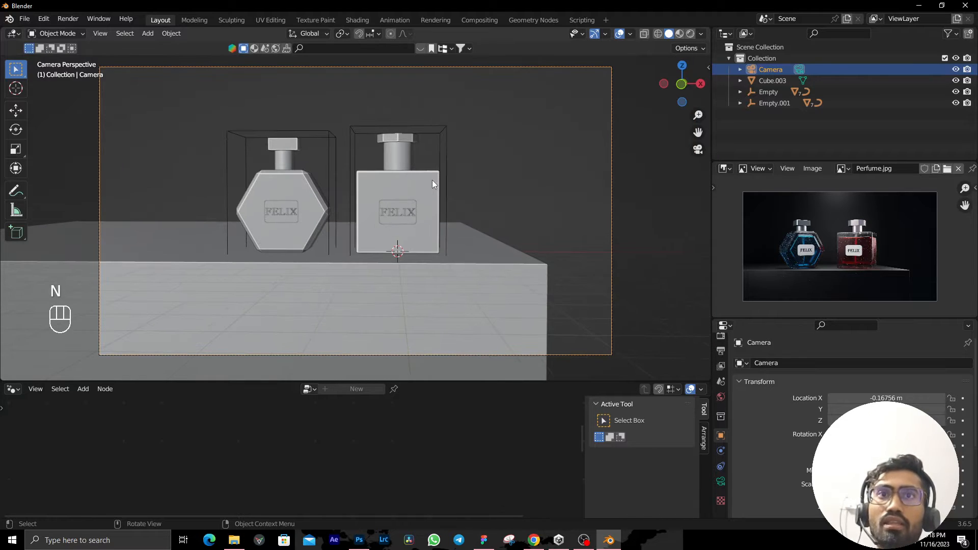
pyautogui.click(440, 132)
pyautogui.press('r')
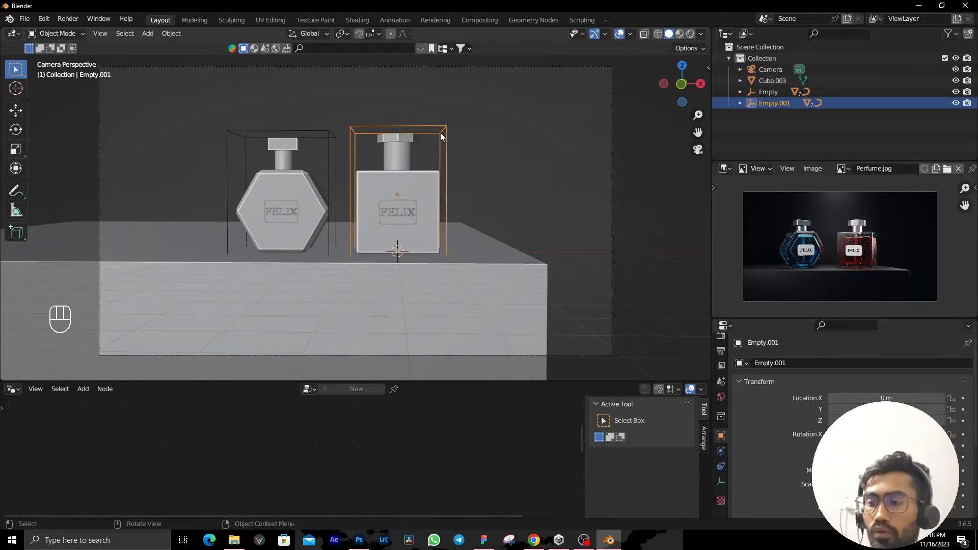
pyautogui.press('z')
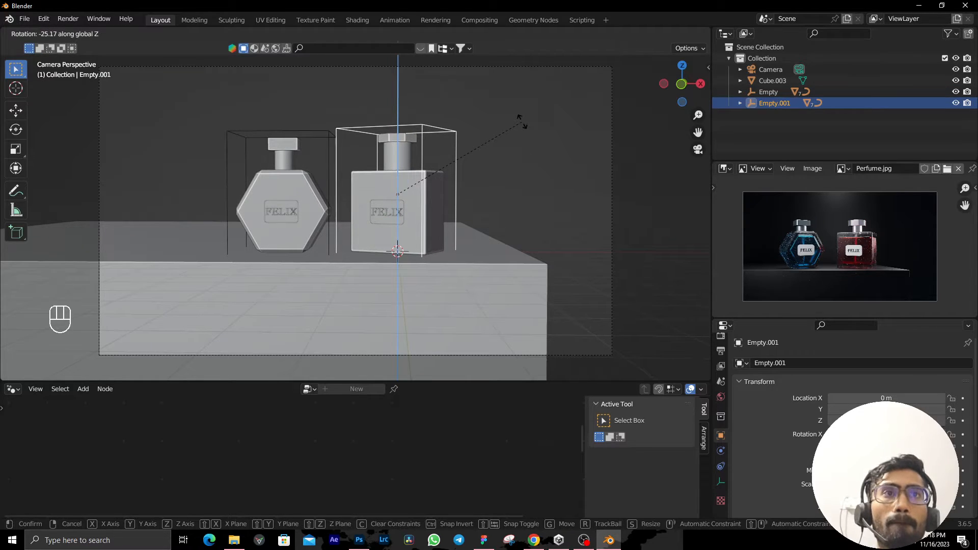
pyautogui.click(523, 125)
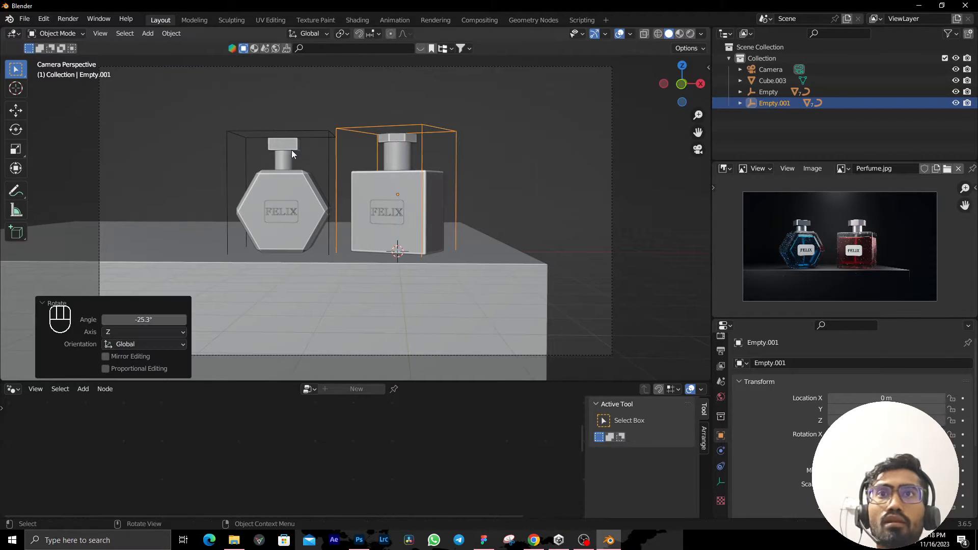
# Rotate the hexagonal bottle by its parent empty about 29.9° around the global Z axis.
pyautogui.click(311, 133)
pyautogui.press('r')
pyautogui.press('z')
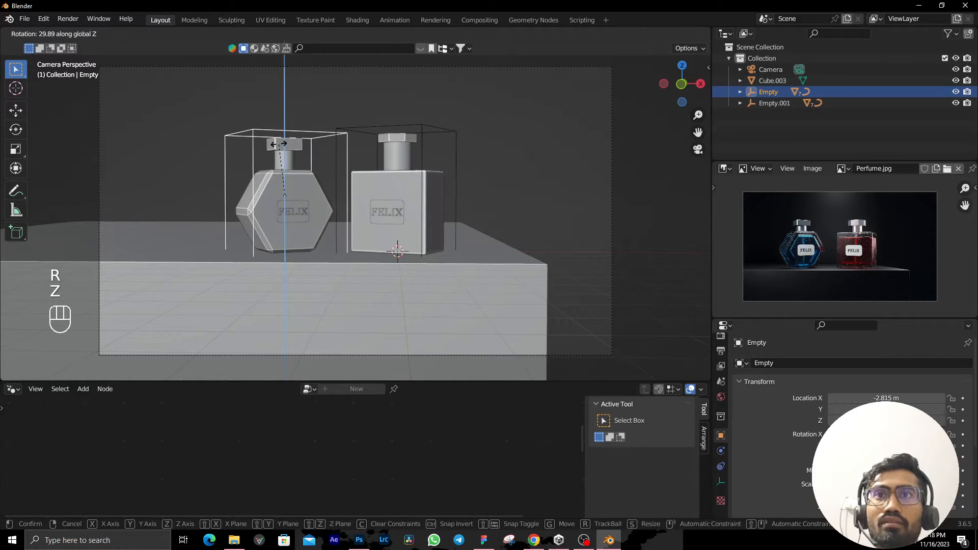
pyautogui.click(279, 145)
# Move the hexagonal bottle horizontally by about -0.28 m in X and 0.62 m in Y, and clear the selection.
pyautogui.press('g')
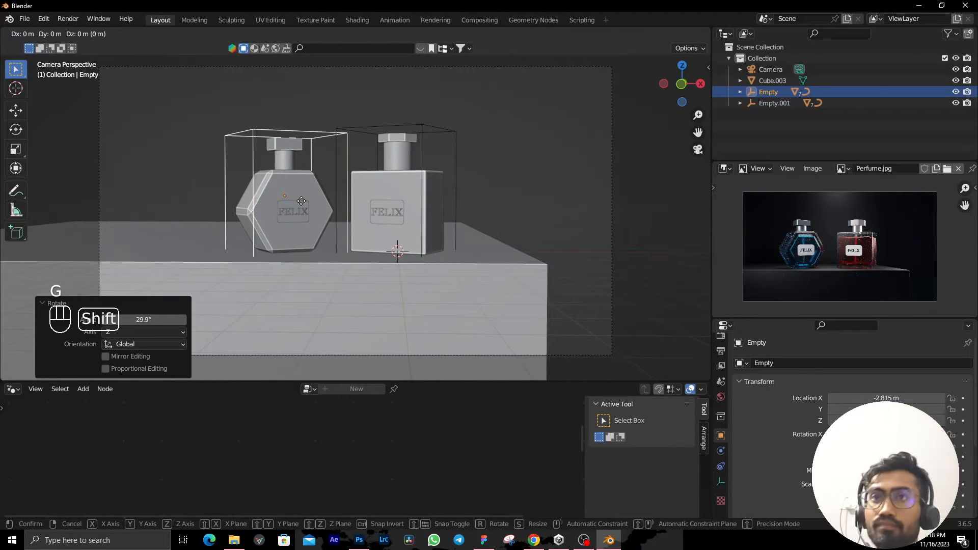
pyautogui.hotkey('shift', 'z')
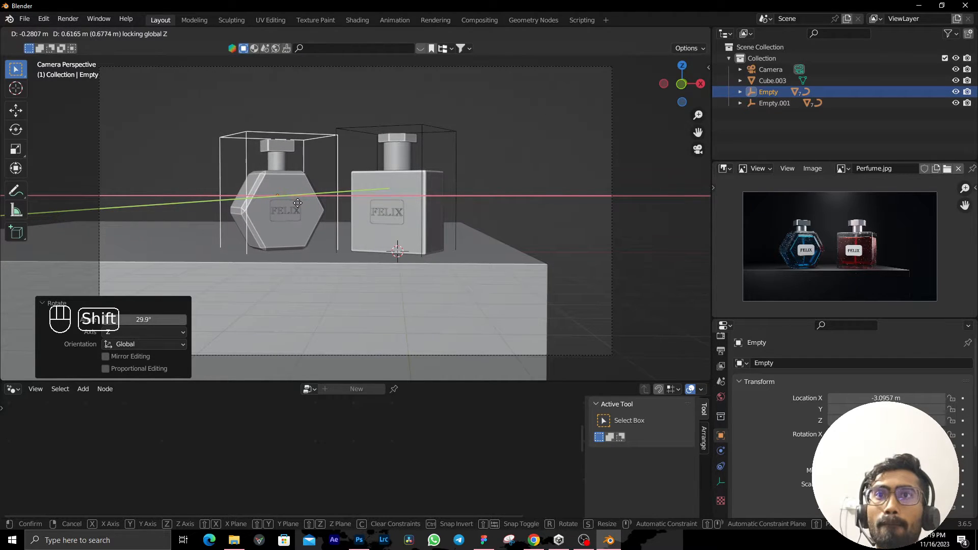
pyautogui.click(298, 203)
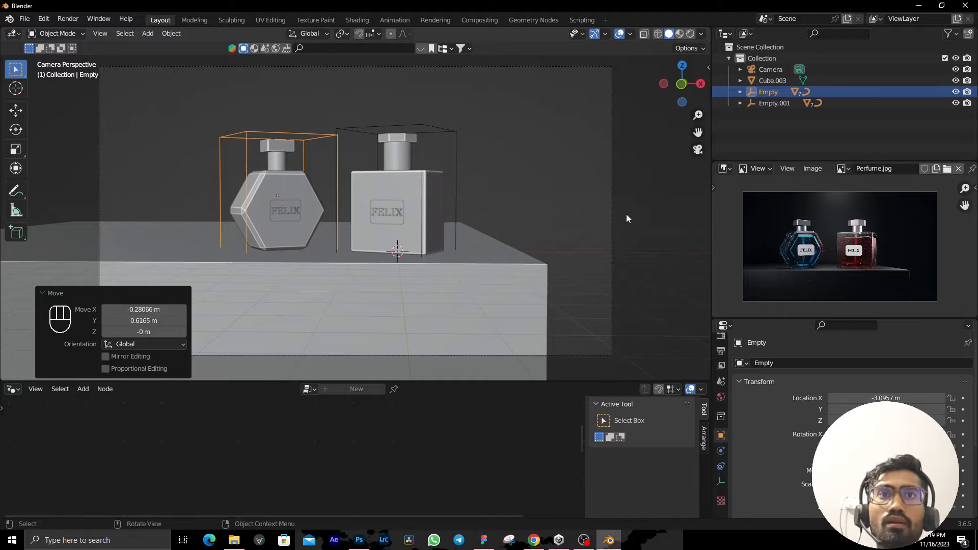
pyautogui.click(625, 214)
# Add a 2 m plane at the origin and stand it upright by rotating it 90° around the X axis.
pyautogui.scroll(-1, 423, 233)
pyautogui.scroll(-1, 423, 233)
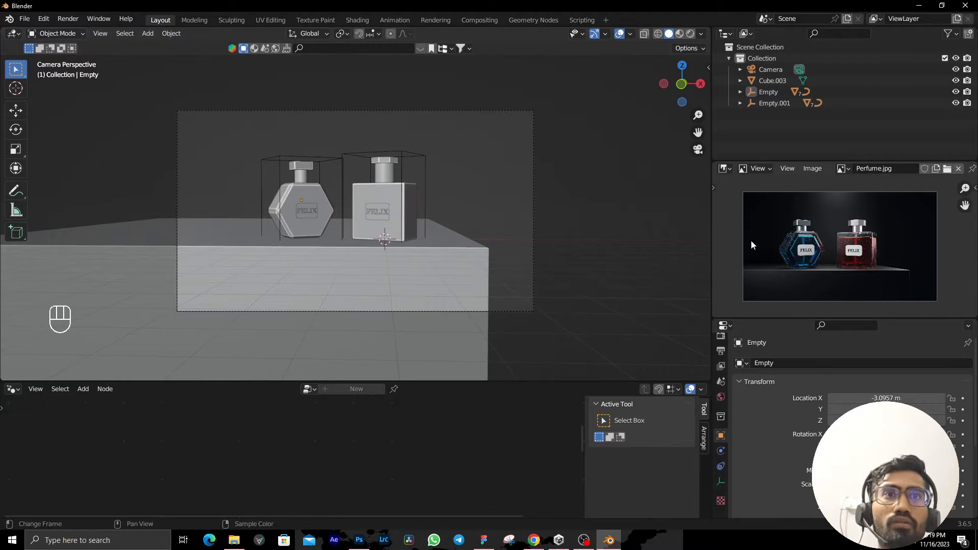
pyautogui.hotkey('shift', 'a')
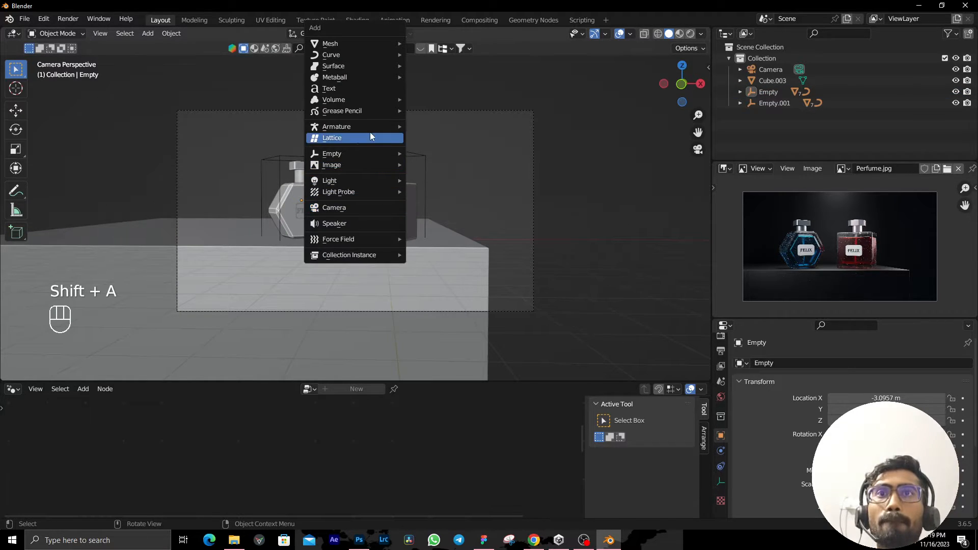
pyautogui.moveTo(372, 54)
pyautogui.click(433, 43)
pyautogui.scroll(-1, 370, 204)
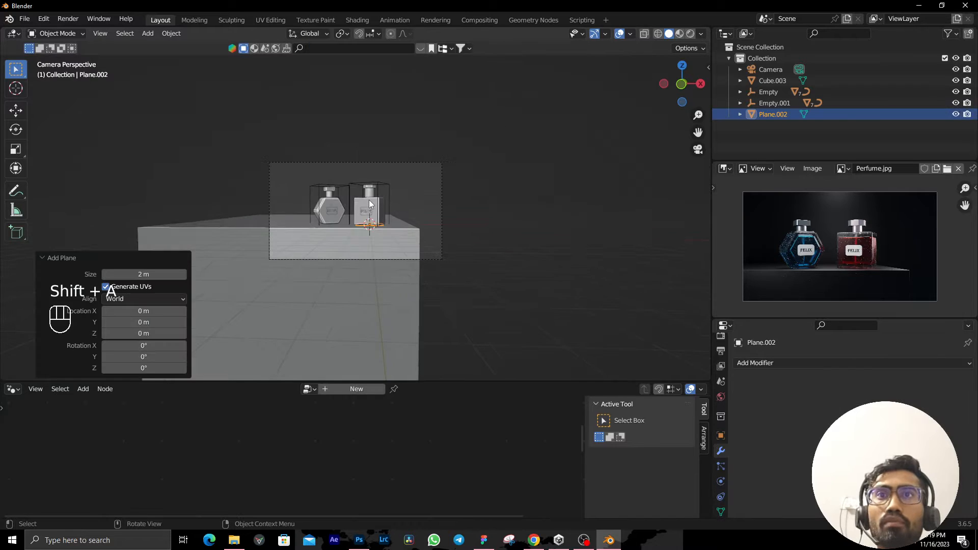
pyautogui.press('r')
pyautogui.press('x')
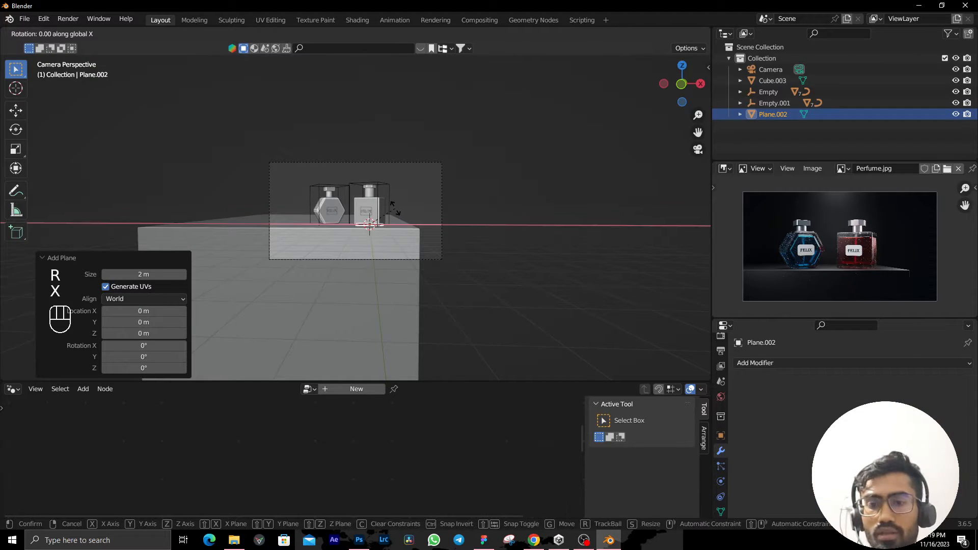
pyautogui.press('KP_9')
pyautogui.press('KP_0')
pyautogui.press('KP_Enter')
# Scale the plane by about 15.7 and move it about 12.5 m along Y as a backdrop, checking it through the camera.
pyautogui.press('s')
pyautogui.click(420, 178)
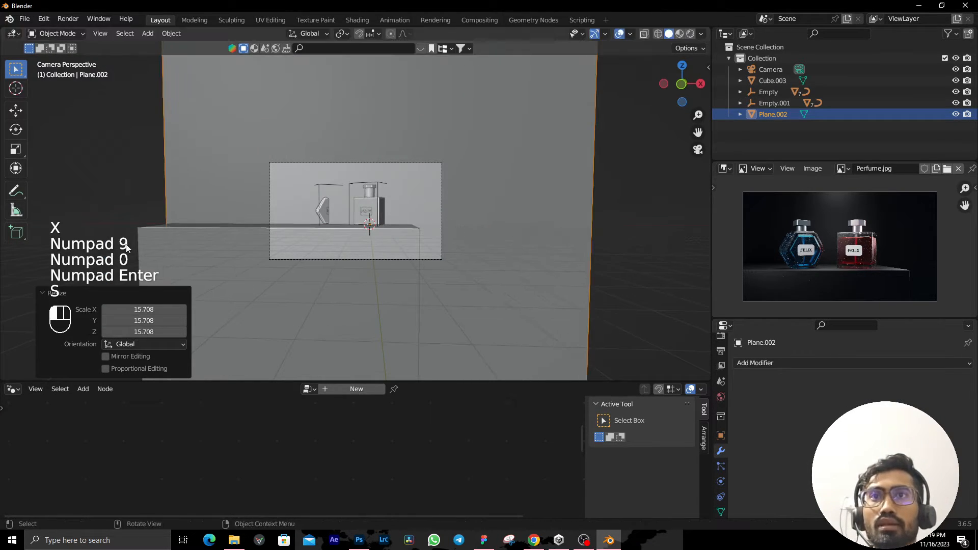
pyautogui.moveTo(419, 178); pyautogui.dragTo(377, 230, button='middle')
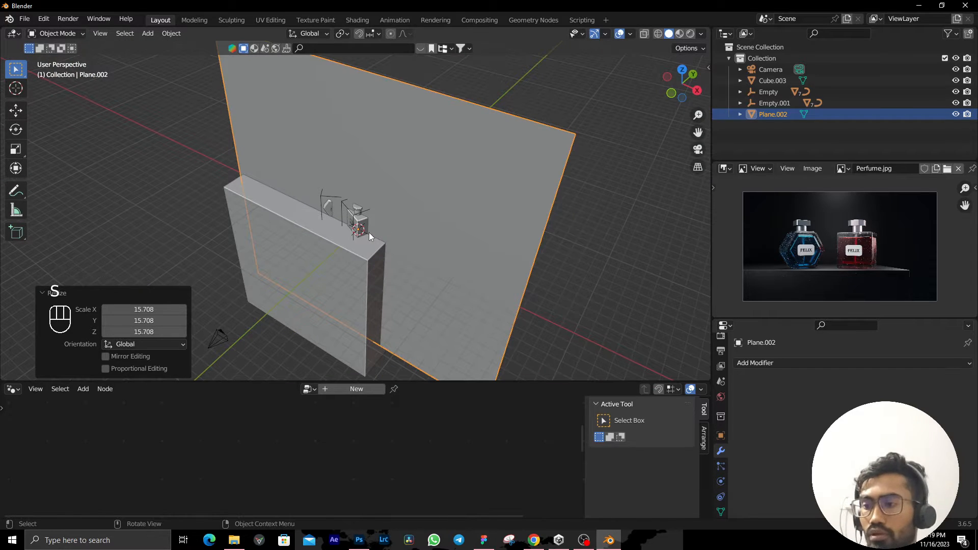
pyautogui.press('g')
pyautogui.press('y')
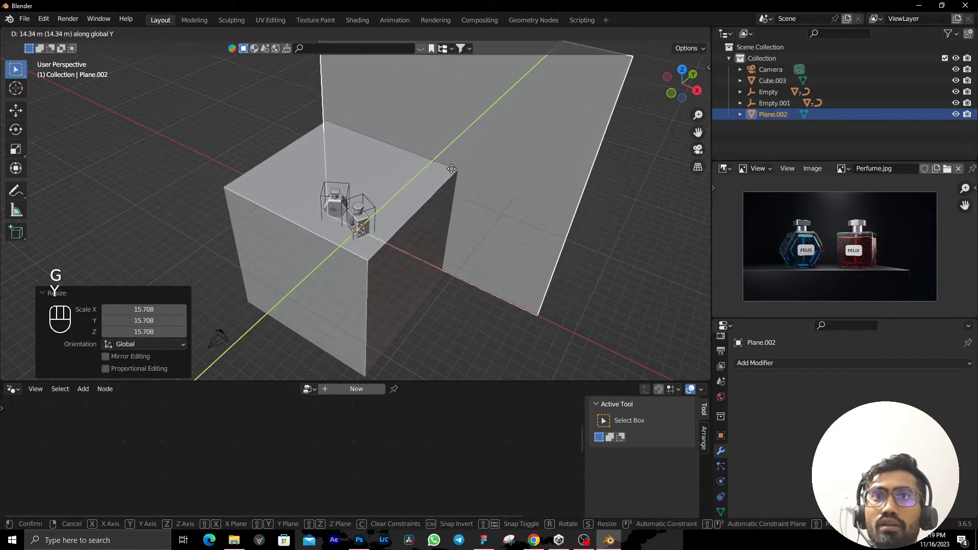
pyautogui.click(437, 173)
pyautogui.press('KP_0')
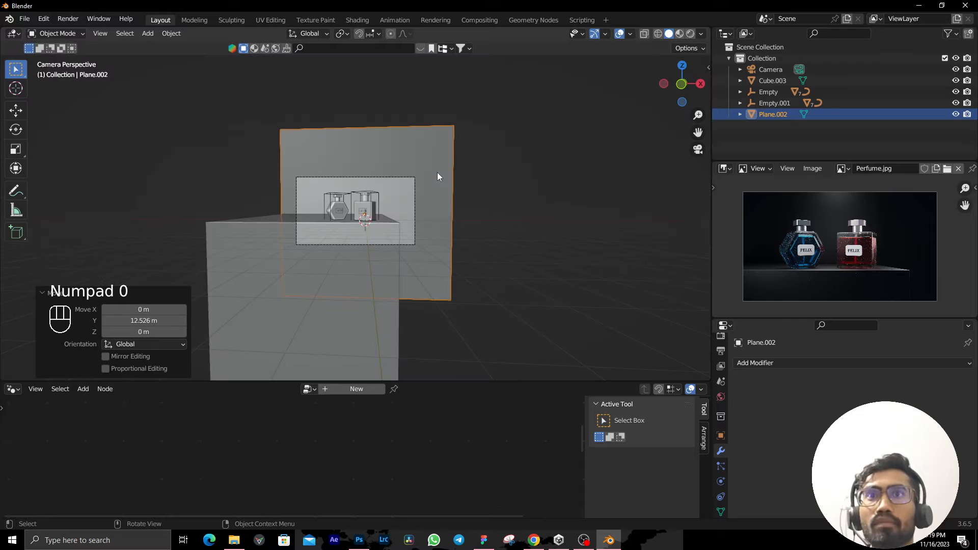
pyautogui.scroll(3, 439, 178)
pyautogui.scroll(-6, 441, 178)
pyautogui.click(509, 189)
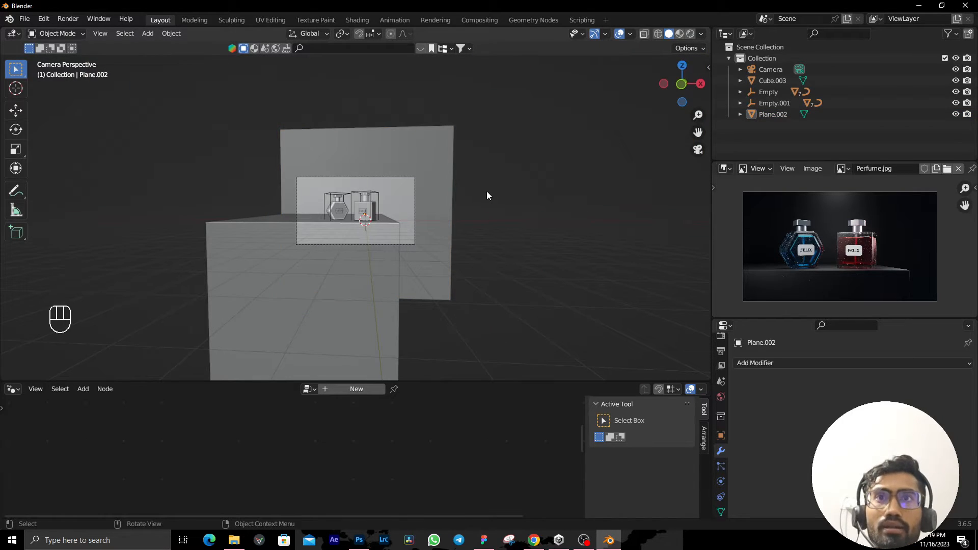
pyautogui.scroll(4, 487, 193)
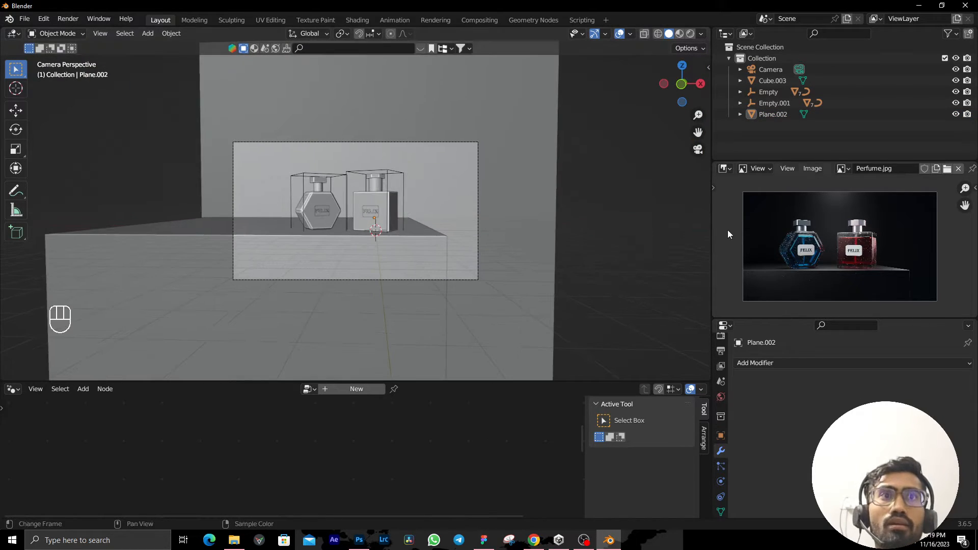
# Show the viewport in rendered shading, lit by both the scene lights and the scene world.
pyautogui.click(690, 34)
pyautogui.scroll(3, 273, 294)
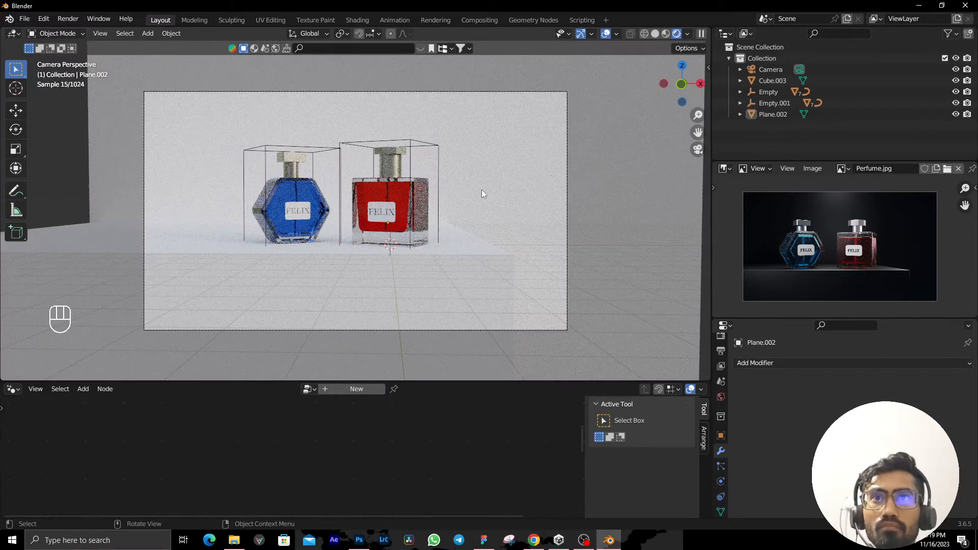
pyautogui.click(686, 34)
pyautogui.click(624, 87)
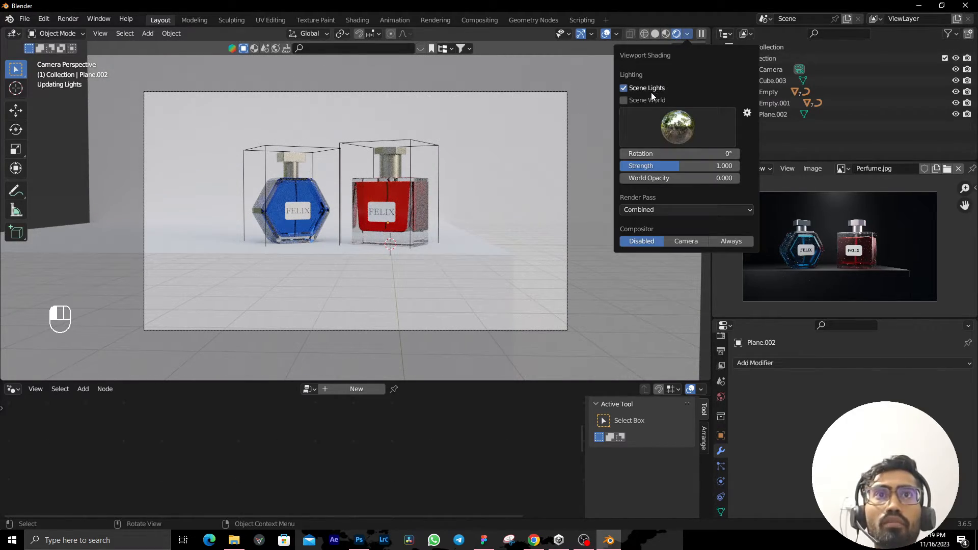
pyautogui.click(623, 98)
pyautogui.scroll(-2, 352, 220)
pyautogui.keyDown('shift'); pyautogui.moveTo(404, 215); pyautogui.dragTo(379, 235, button='middle'); pyautogui.keyUp('shift')
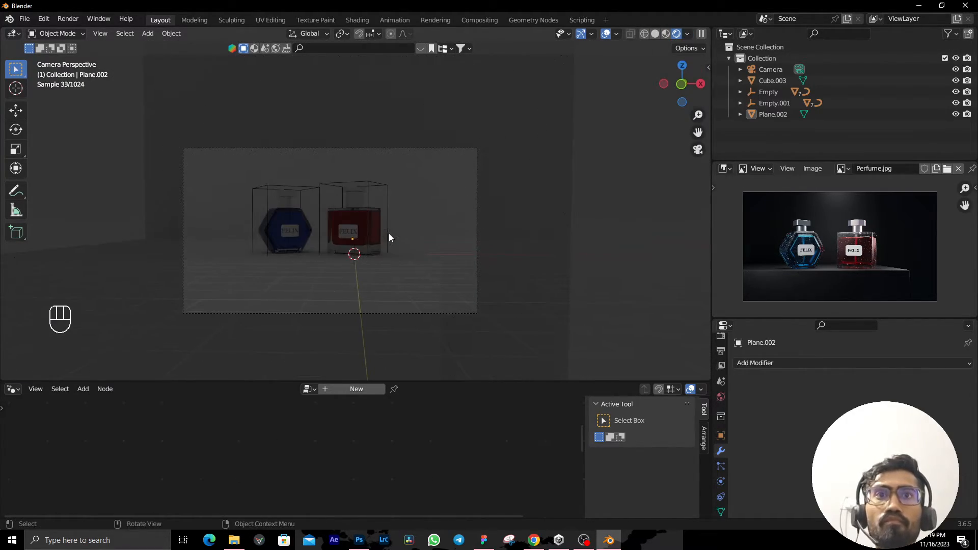
pyautogui.scroll(1, 428, 251)
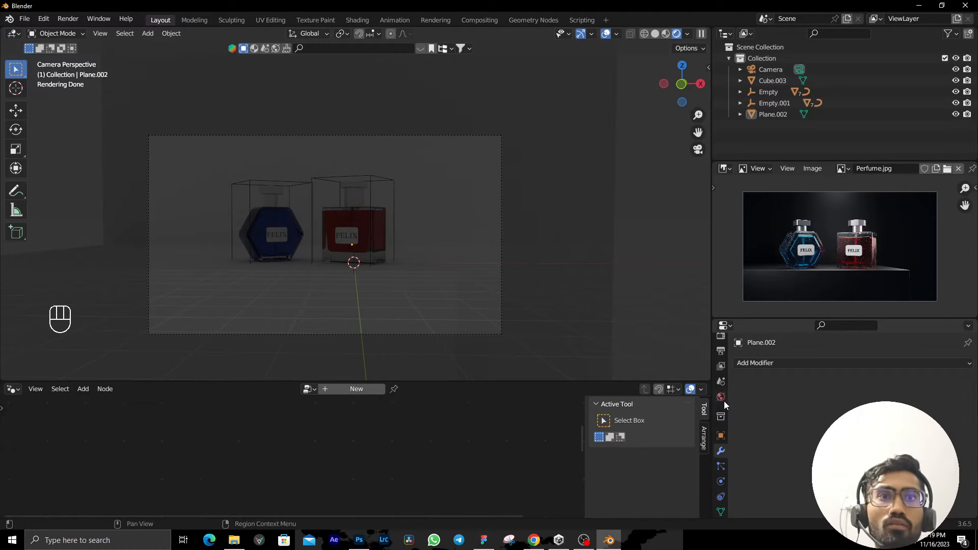
# Bring up the world settings and examine the bottle lighting in the Perfume.jpg reference against the camera view.
pyautogui.click(721, 398)
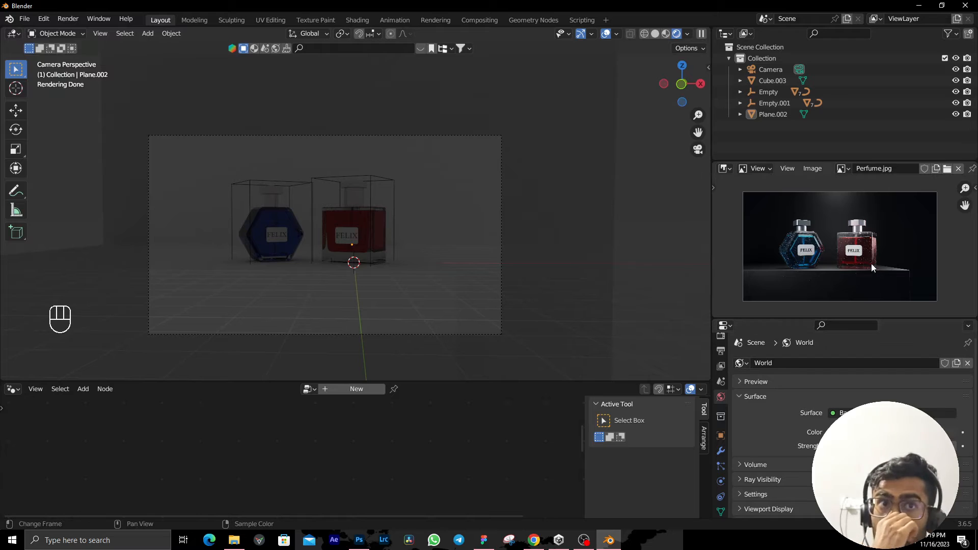
pyautogui.scroll(2, 871, 264)
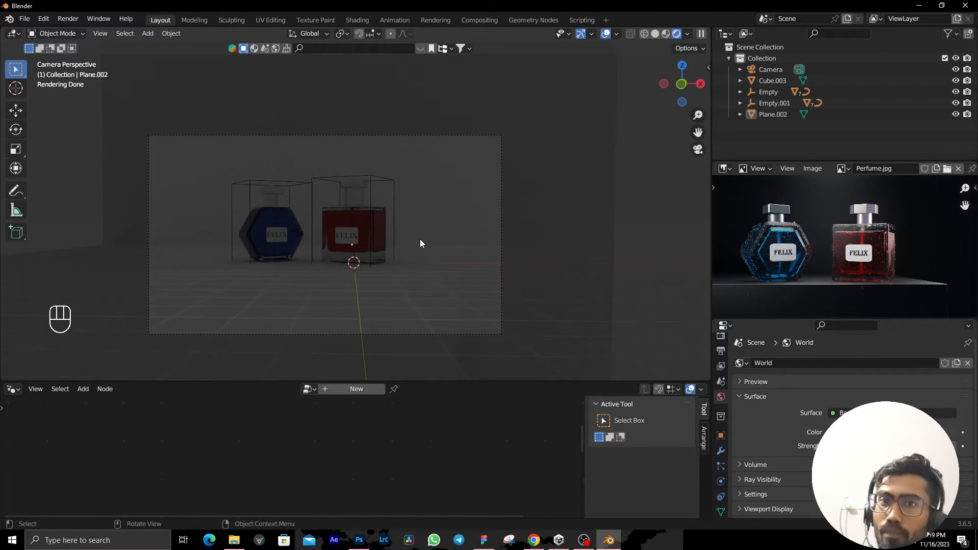
pyautogui.scroll(3, 392, 228)
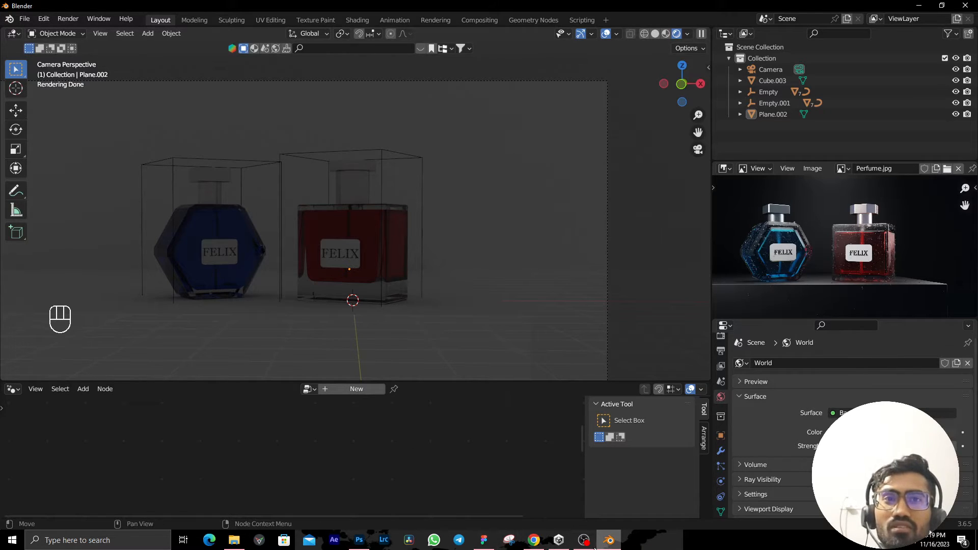
# Switch to Chrome and search the web for "3 main light in photography" in a new tab.
pyautogui.moveTo(591, 546)
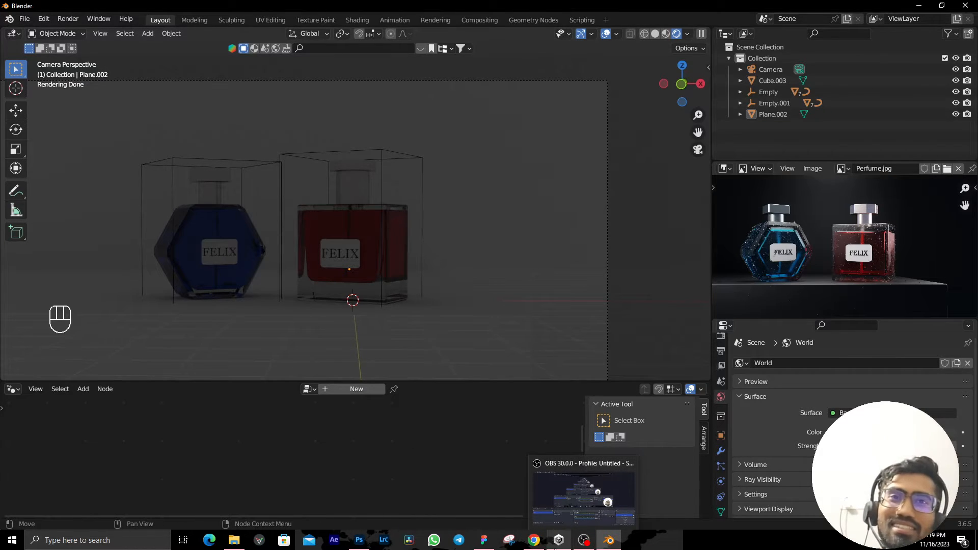
pyautogui.click(534, 540)
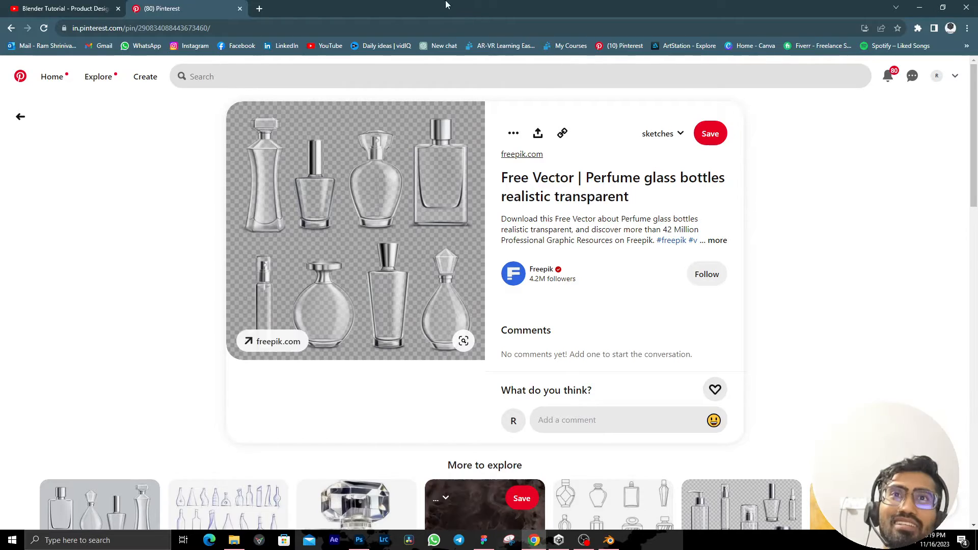
pyautogui.click(260, 9)
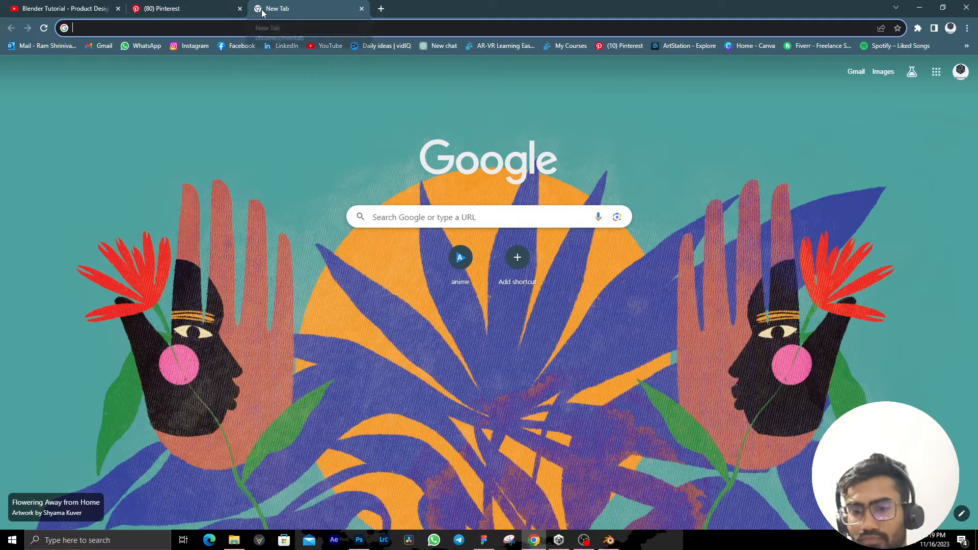
pyautogui.write('3 main')
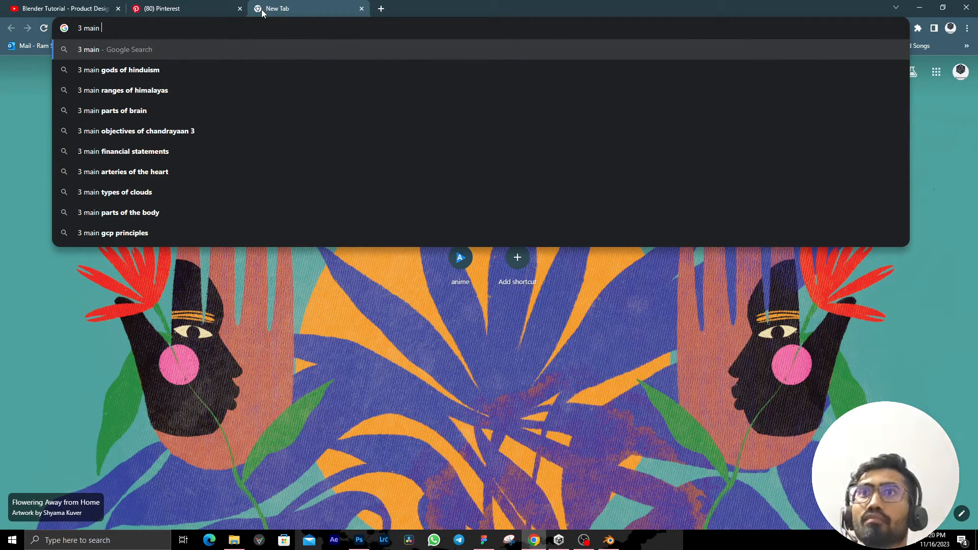
pyautogui.write(' ligh')
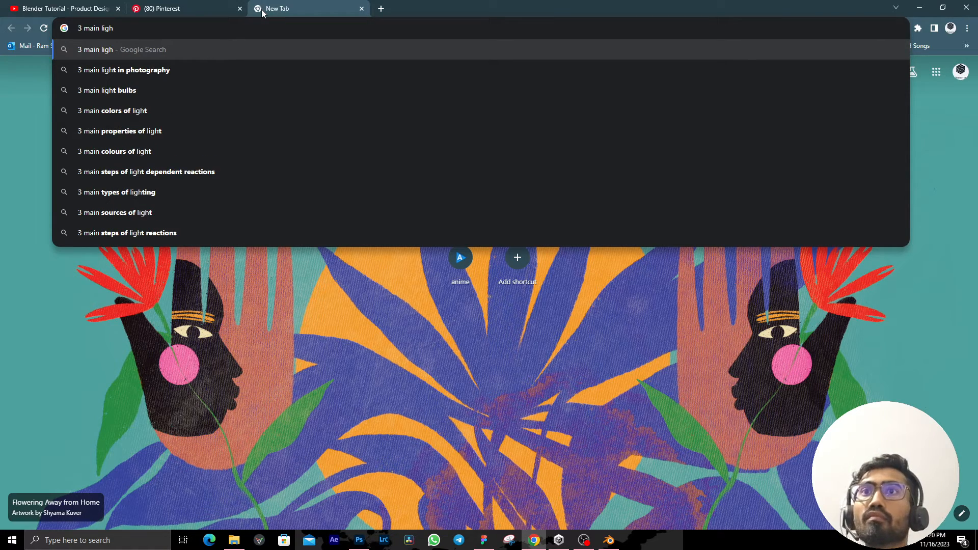
pyautogui.press('Down')
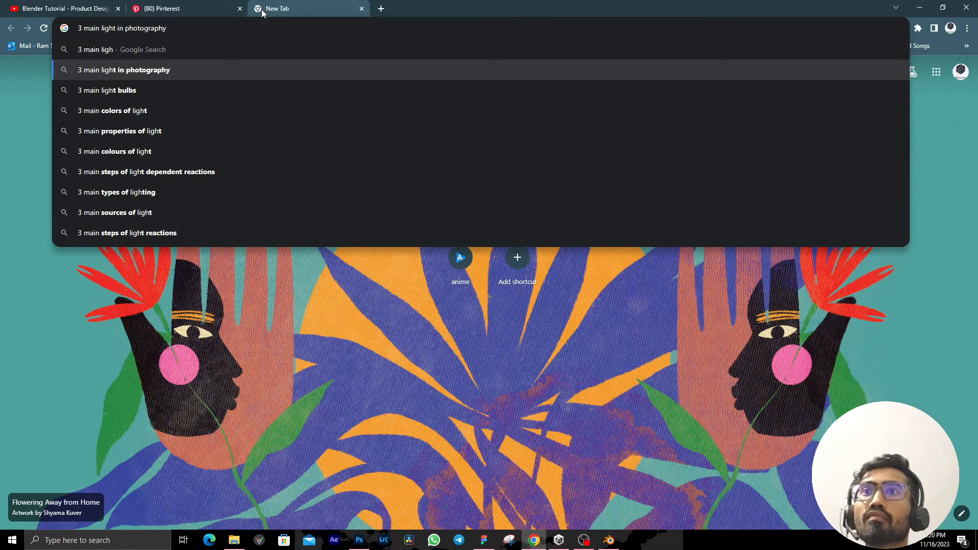
pyautogui.press('Return')
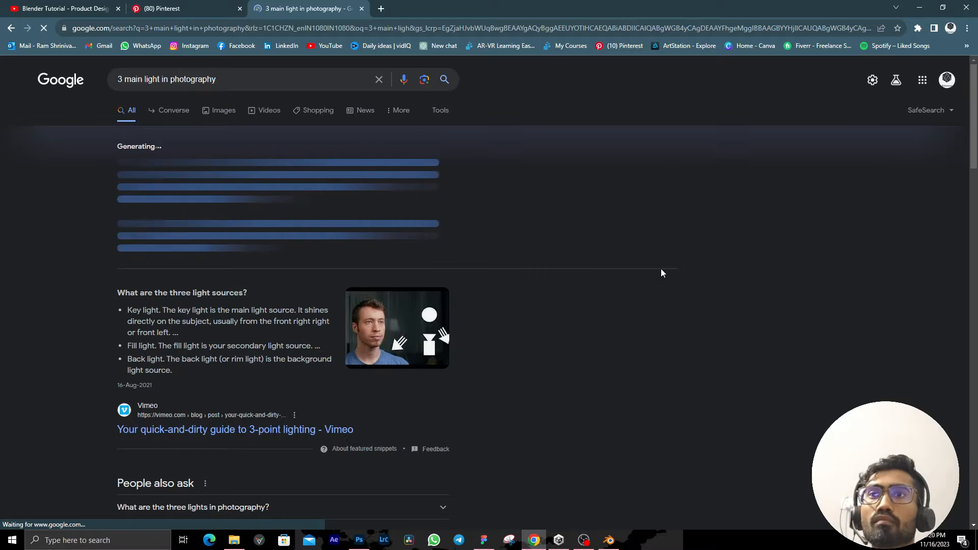
pyautogui.scroll(-1, 662, 268)
# Switch back to Blender and enlarge the 3D viewport so the whole camera frame fits in it.
pyautogui.hotkey('alt', 'Tab')
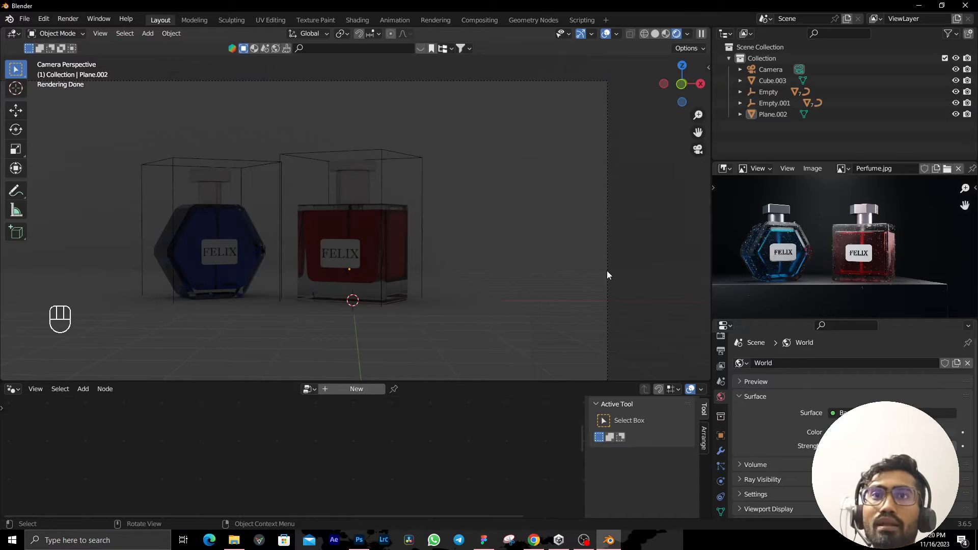
pyautogui.scroll(-2, 440, 279)
pyautogui.keyDown('shift'); pyautogui.moveTo(440, 280); pyautogui.dragTo(465, 271, button='middle'); pyautogui.keyUp('shift')
pyautogui.scroll(2, 466, 268)
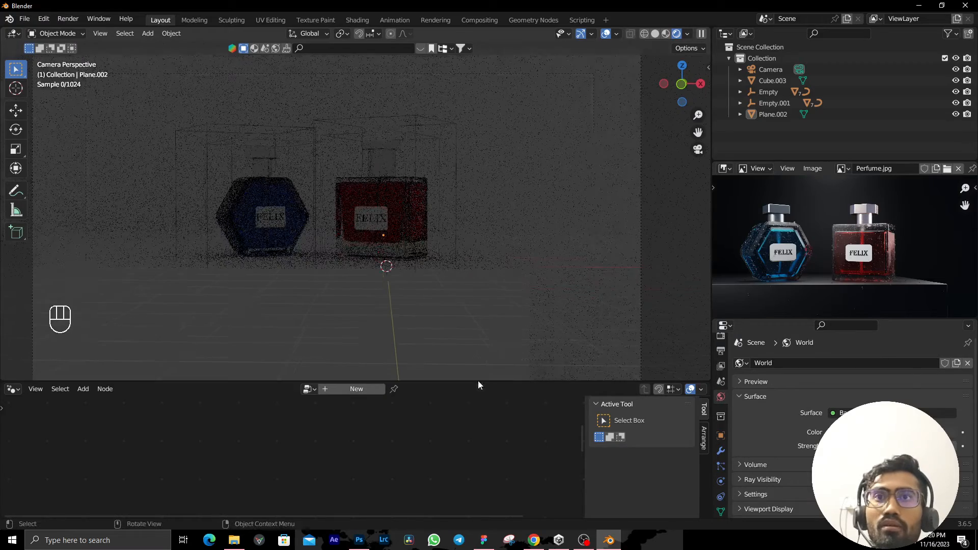
pyautogui.moveTo(477, 381); pyautogui.dragTo(468, 420)
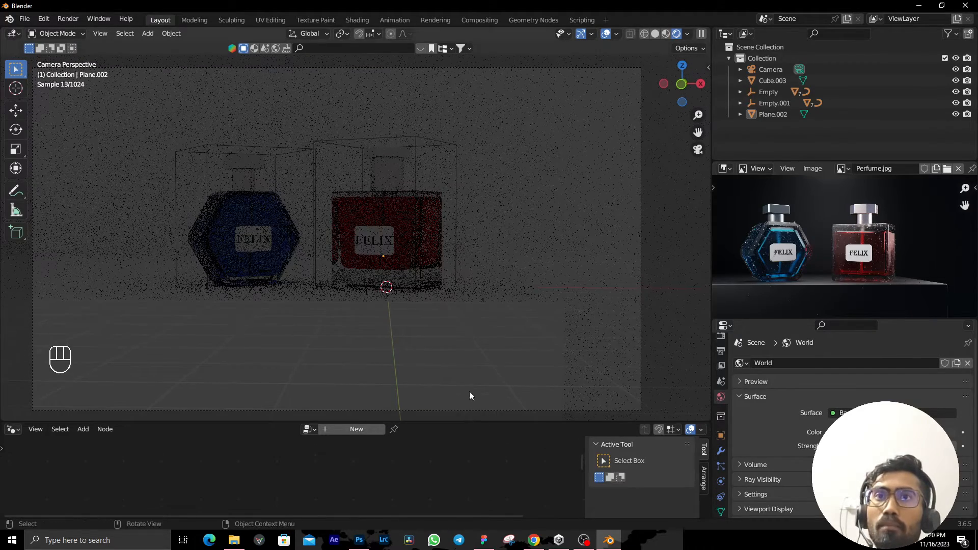
pyautogui.keyDown('shift'); pyautogui.moveTo(466, 339); pyautogui.dragTo(464, 333, button='middle'); pyautogui.keyUp('shift')
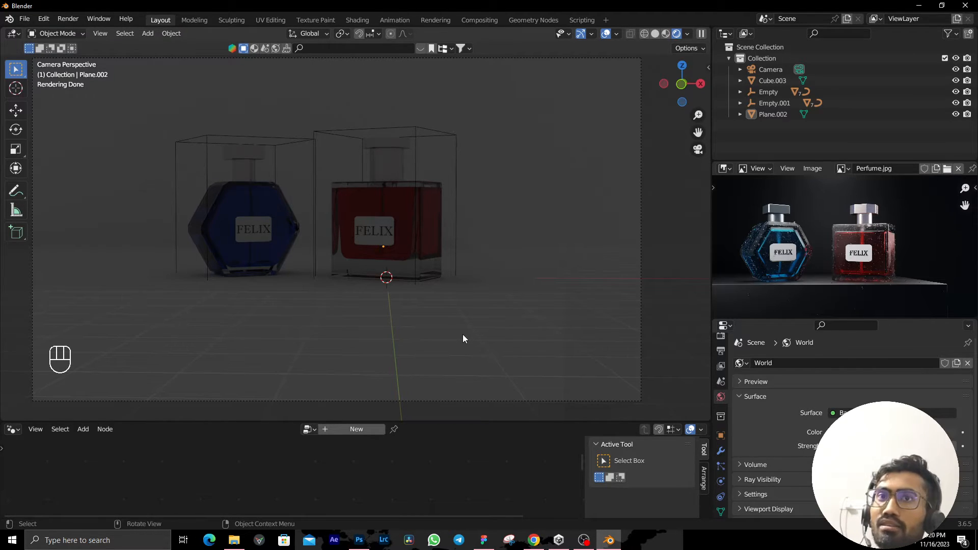
pyautogui.scroll(-2, 459, 330)
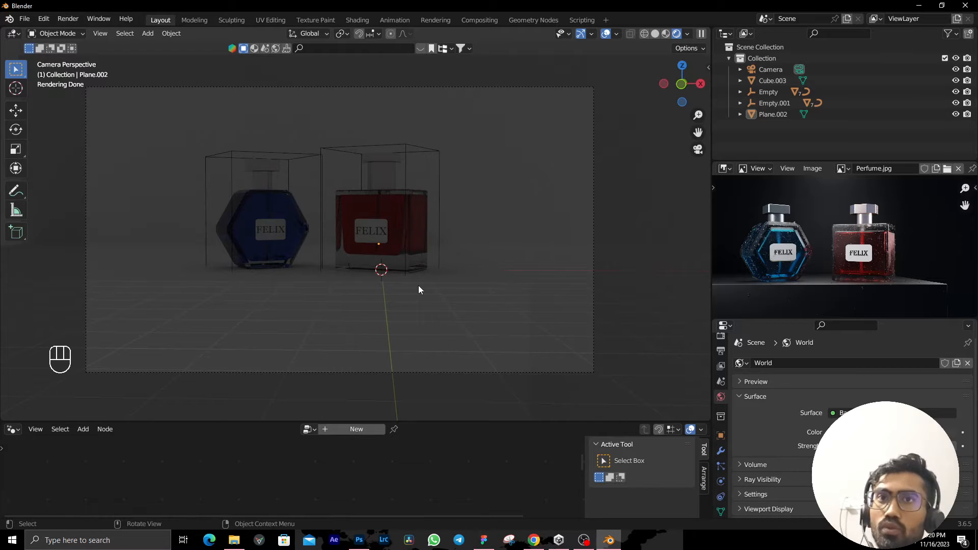
# Add an area light at the origin and raise it about 3.7 m along Z.
pyautogui.hotkey('shift', 'a')
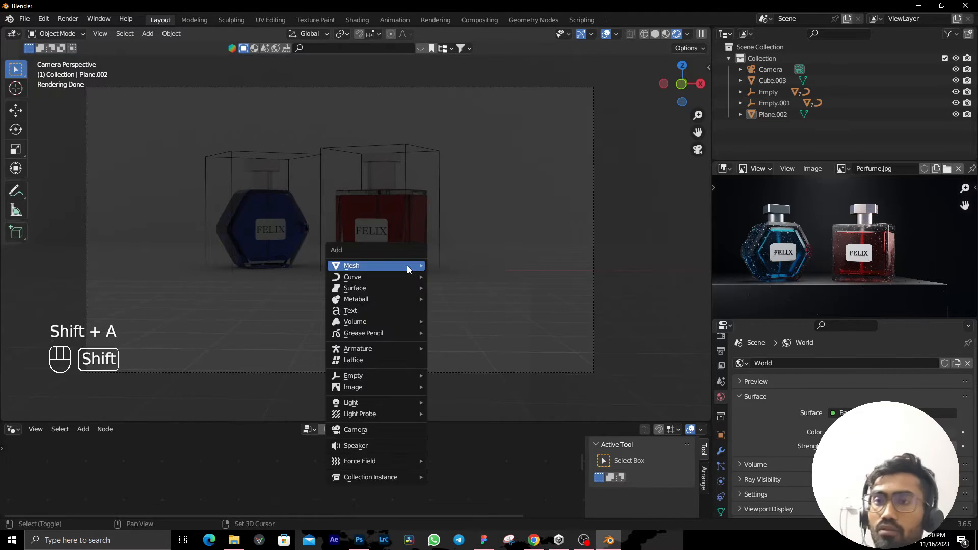
pyautogui.moveTo(384, 402)
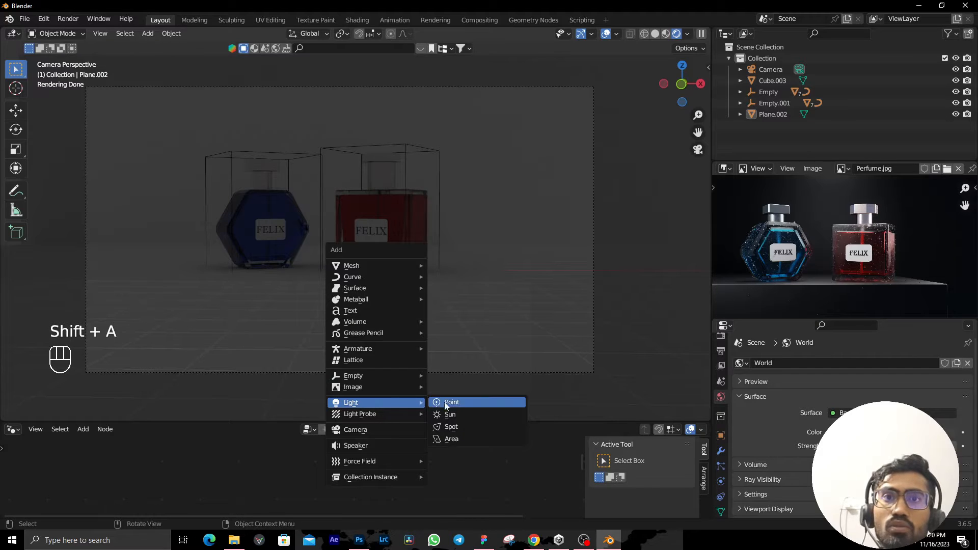
pyautogui.click(449, 440)
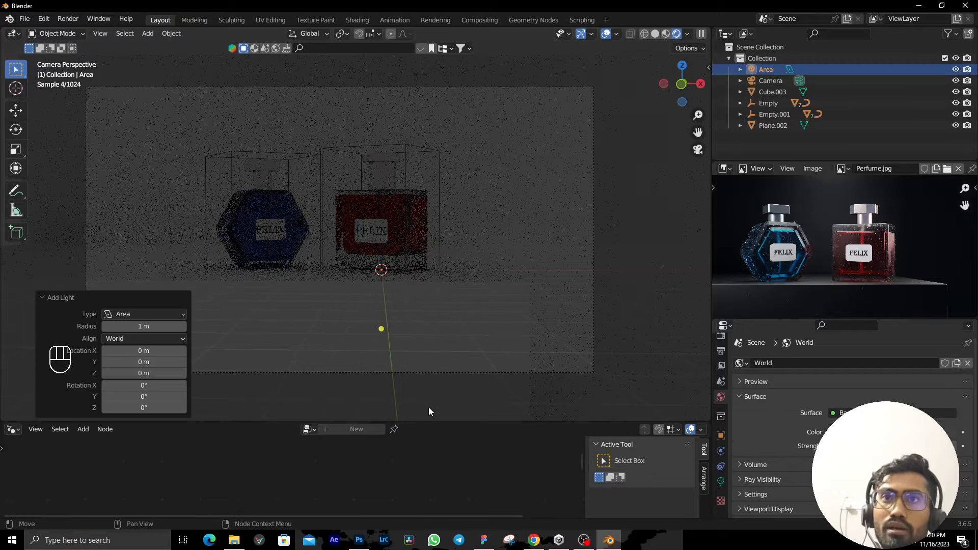
pyautogui.press('g')
pyautogui.press('z')
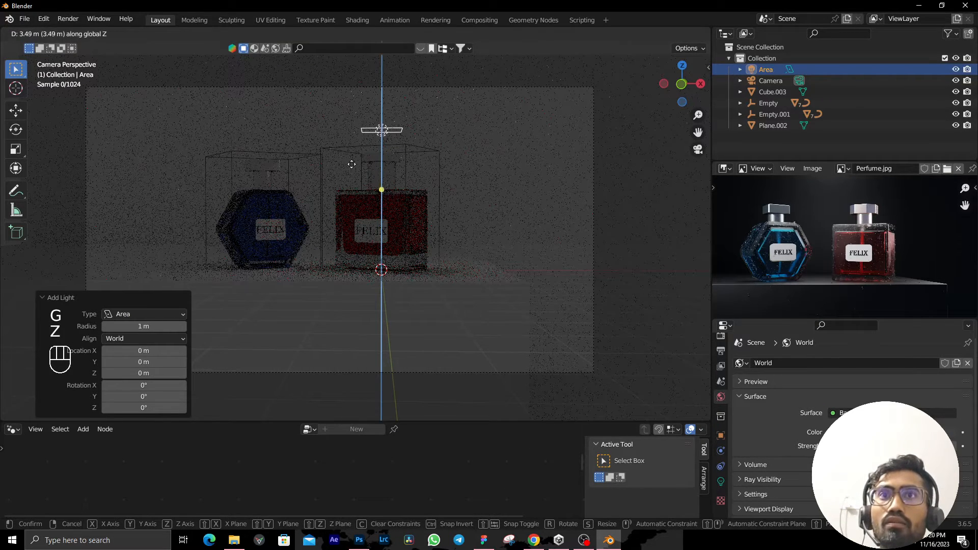
pyautogui.click(351, 152)
# Increase the area light's power and set its shape to Disk.
pyautogui.click(721, 482)
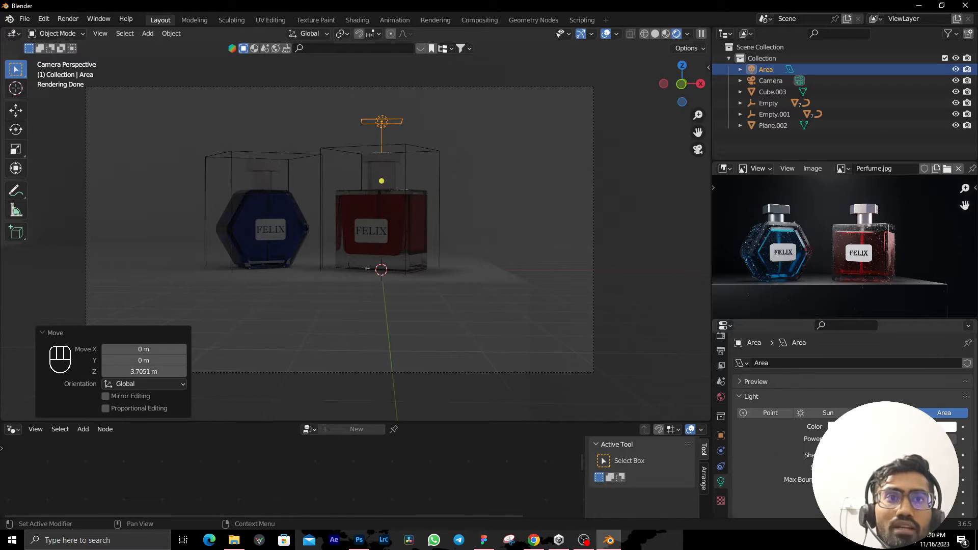
pyautogui.press('KP_0')
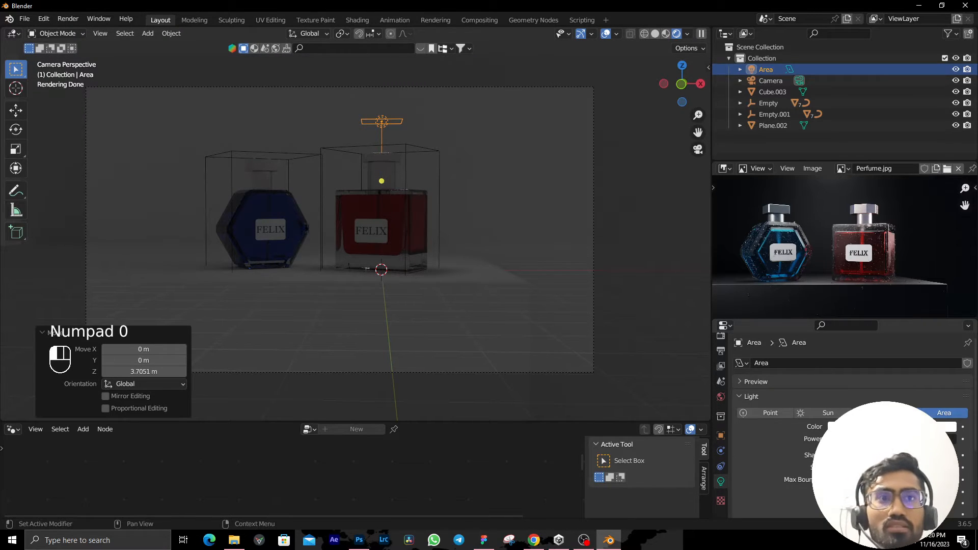
pyautogui.press('Return')
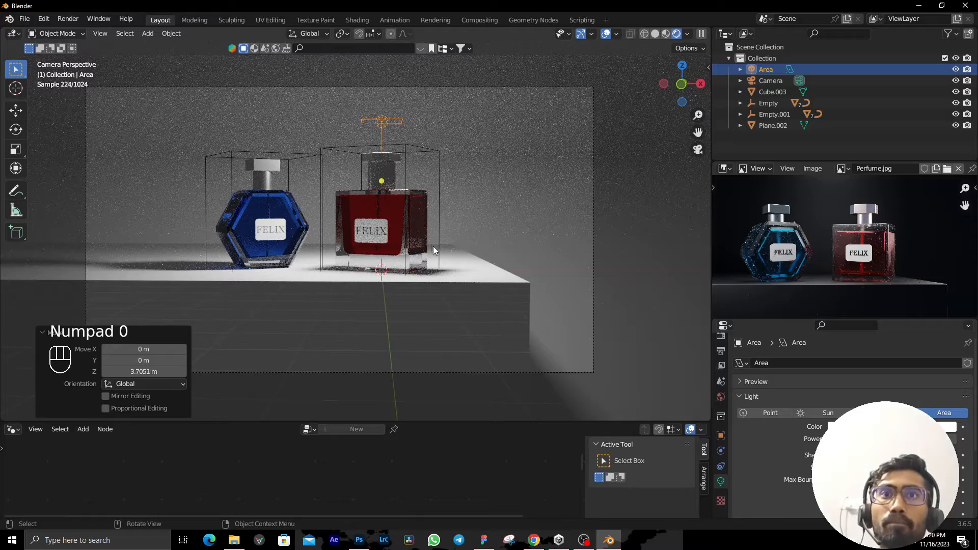
pyautogui.click(892, 455)
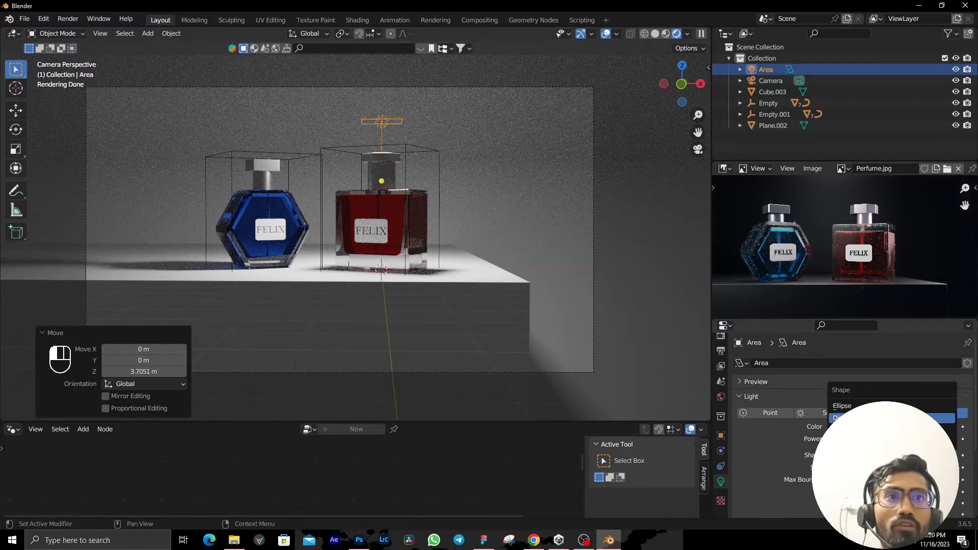
pyautogui.click(886, 419)
# Move the area light about -9.12 m along Y and about 4.97 m up along Z.
pyautogui.moveTo(368, 209); pyautogui.dragTo(400, 249, button='middle')
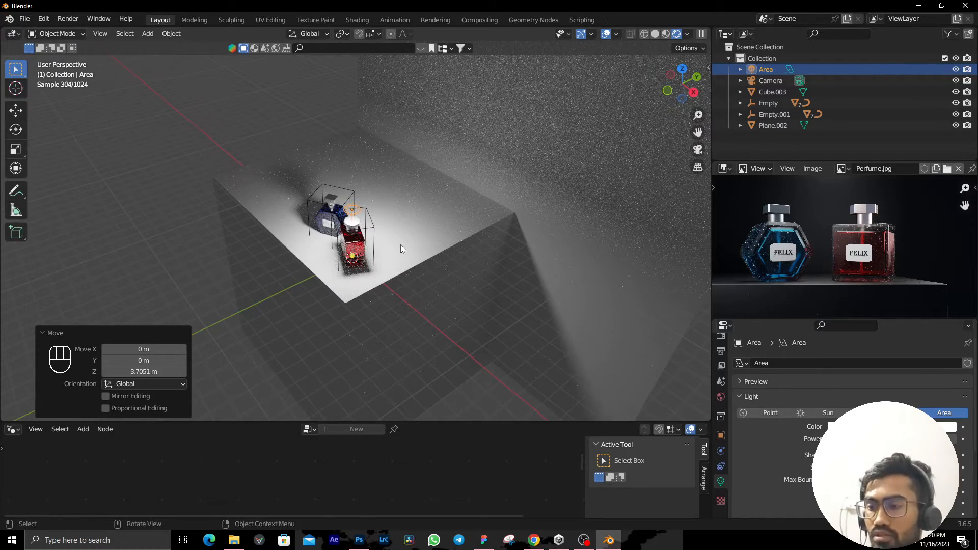
pyautogui.press('g')
pyautogui.press('y')
pyautogui.click(240, 266)
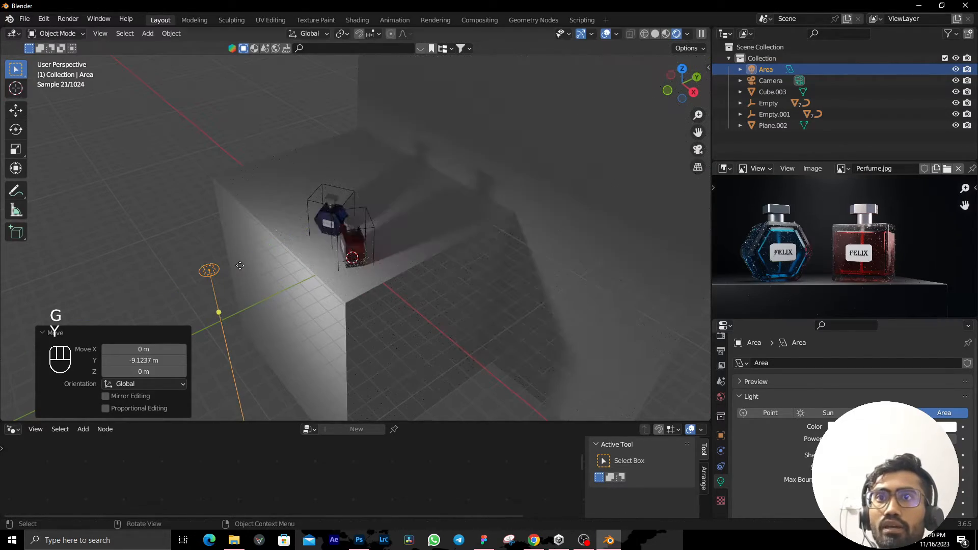
pyautogui.press('g')
pyautogui.press('z')
pyautogui.click(227, 190)
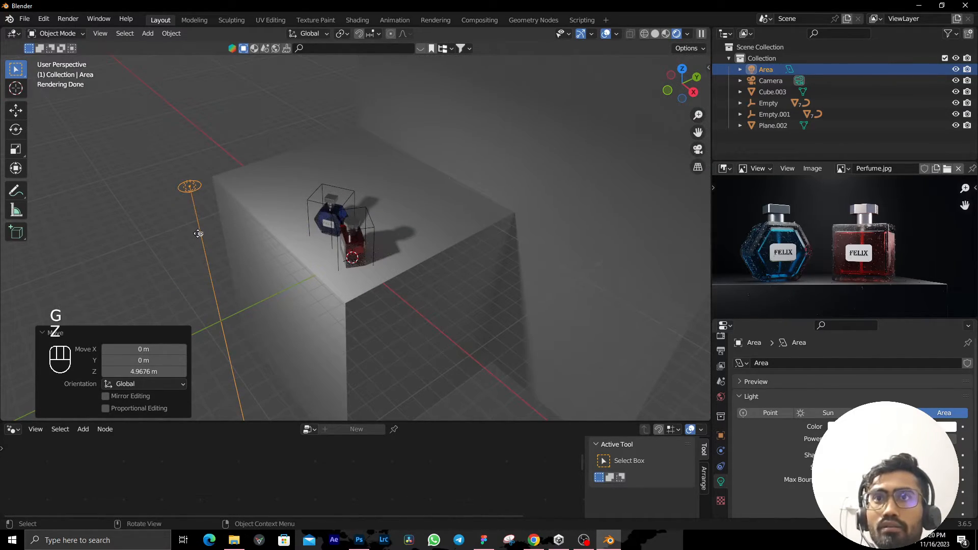
# Aim the area light at the bottles and check the lighting through the camera.
pyautogui.moveTo(198, 234); pyautogui.dragTo(341, 236)
pyautogui.moveTo(355, 231); pyautogui.dragTo(432, 197, button='middle')
pyautogui.press('KP_0')
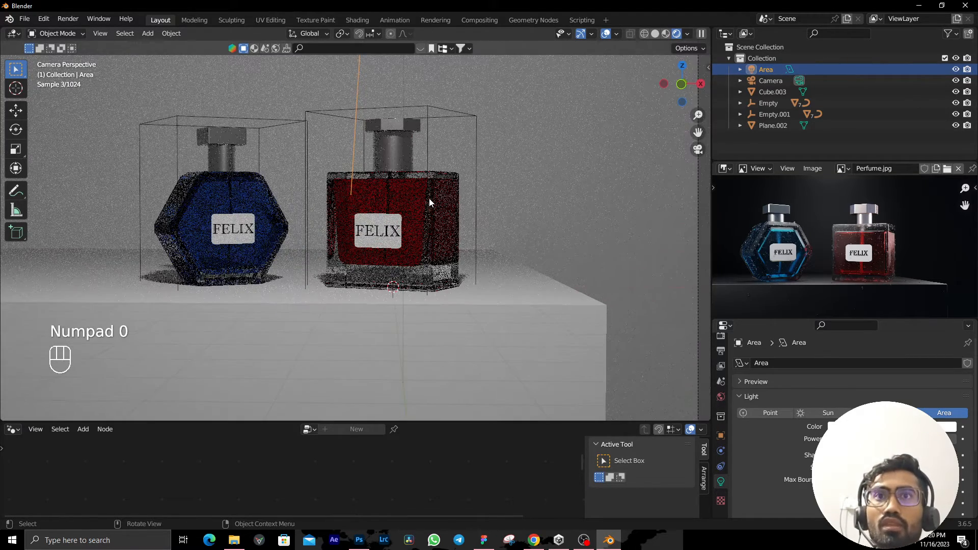
pyautogui.scroll(-3, 428, 199)
pyautogui.moveTo(445, 189); pyautogui.dragTo(359, 219, button='middle')
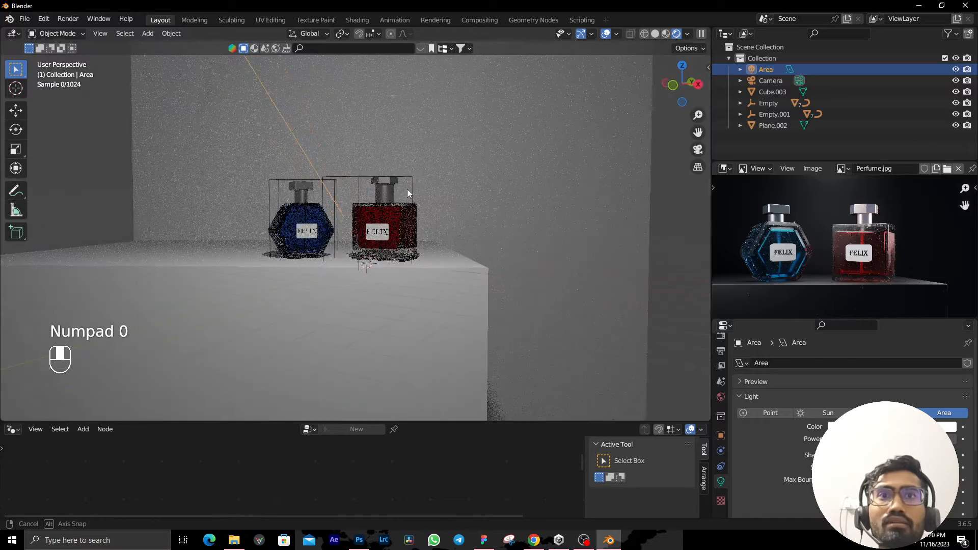
# Scale the area light up to about 8 times its size and look at the scene through the camera.
pyautogui.press('s')
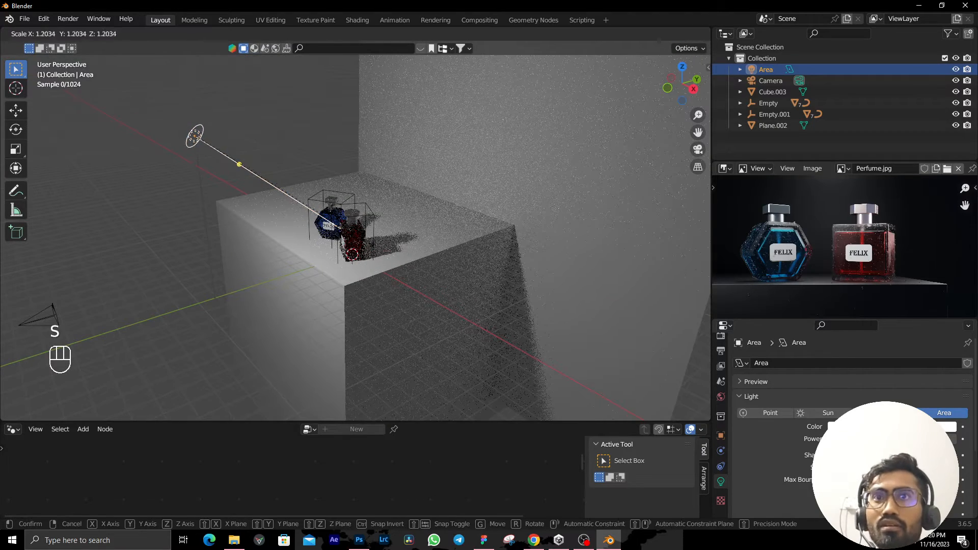
pyautogui.click(931, 543)
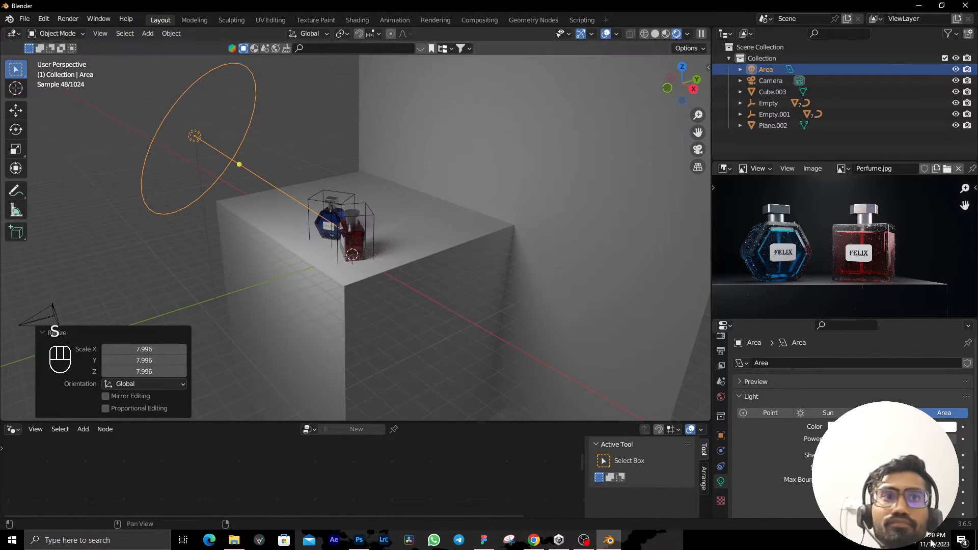
pyautogui.press('KP_0')
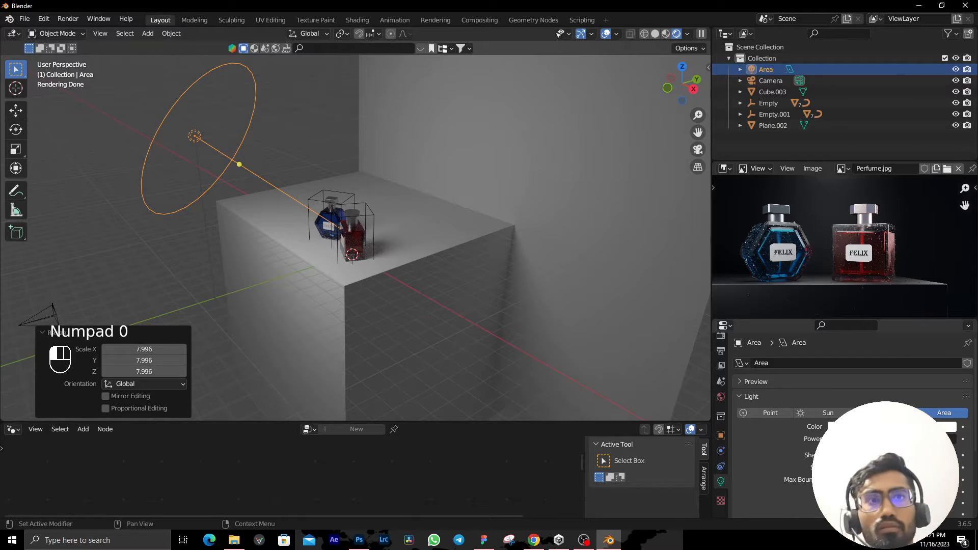
pyautogui.press('BackSpace')
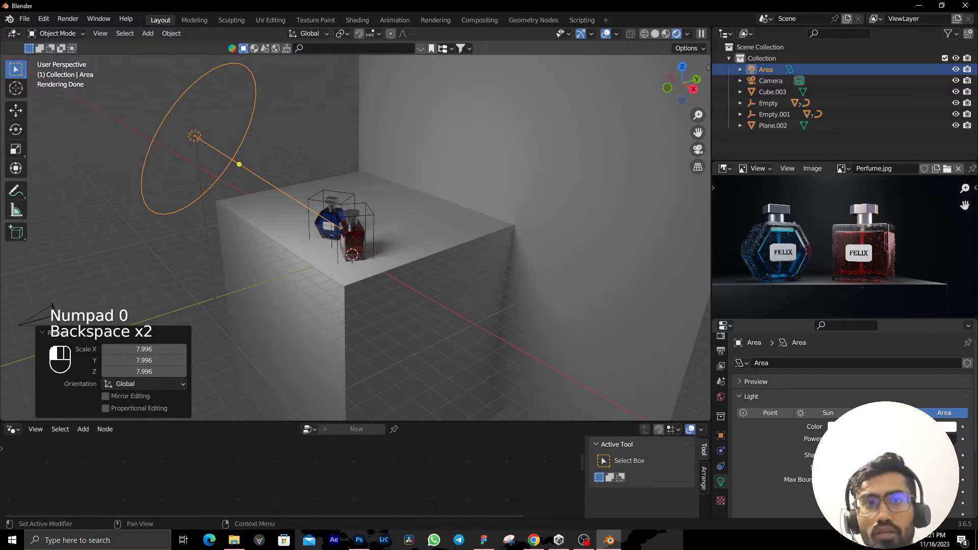
pyautogui.press('KP_0')
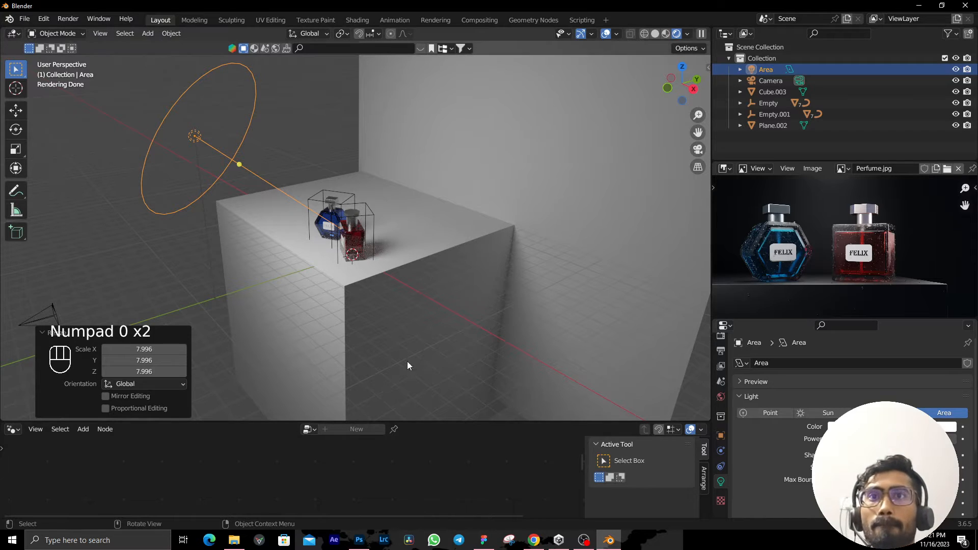
pyautogui.press('KP_0')
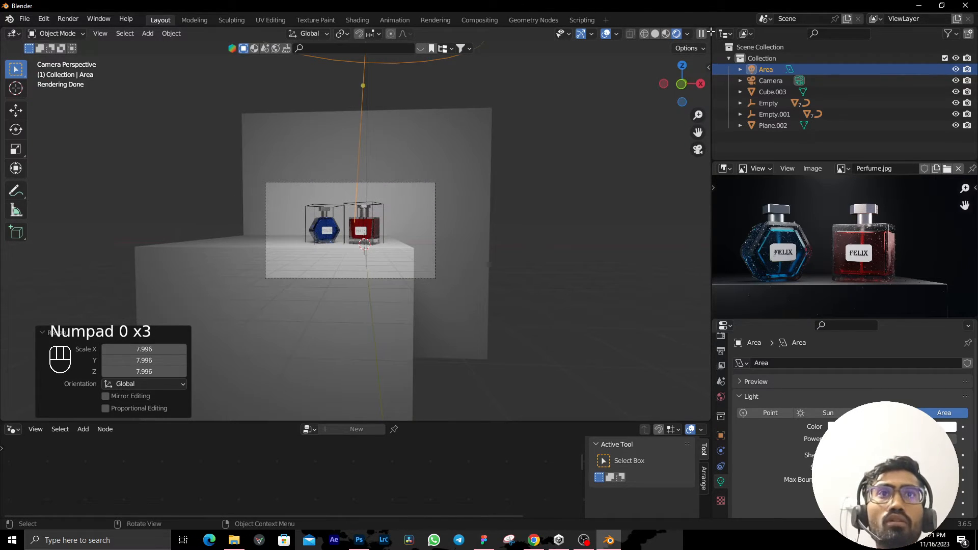
# Split the 3D viewport in two and give the rendered camera view a clean display without overlays or toolbar.
pyautogui.moveTo(697, 31); pyautogui.dragTo(410, 36)
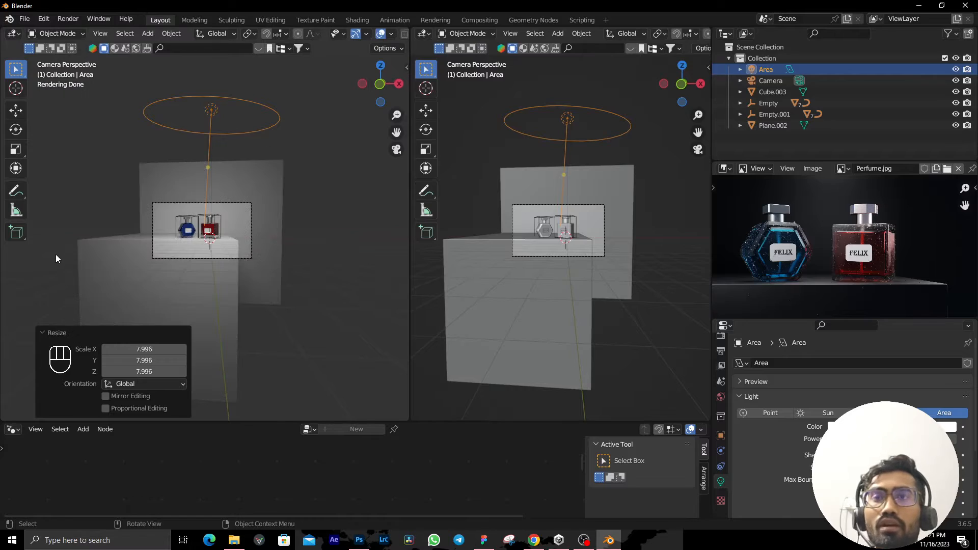
pyautogui.scroll(3, 259, 239)
pyautogui.keyDown('shift'); pyautogui.moveTo(260, 237); pyautogui.dragTo(258, 249, button='middle'); pyautogui.keyUp('shift')
pyautogui.scroll(-2, 258, 248)
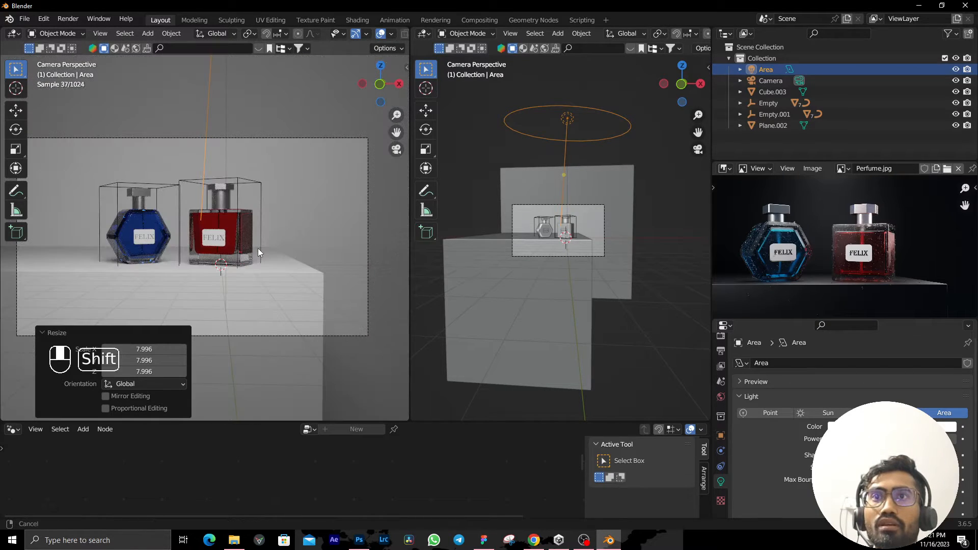
pyautogui.click(382, 34)
pyautogui.press('t')
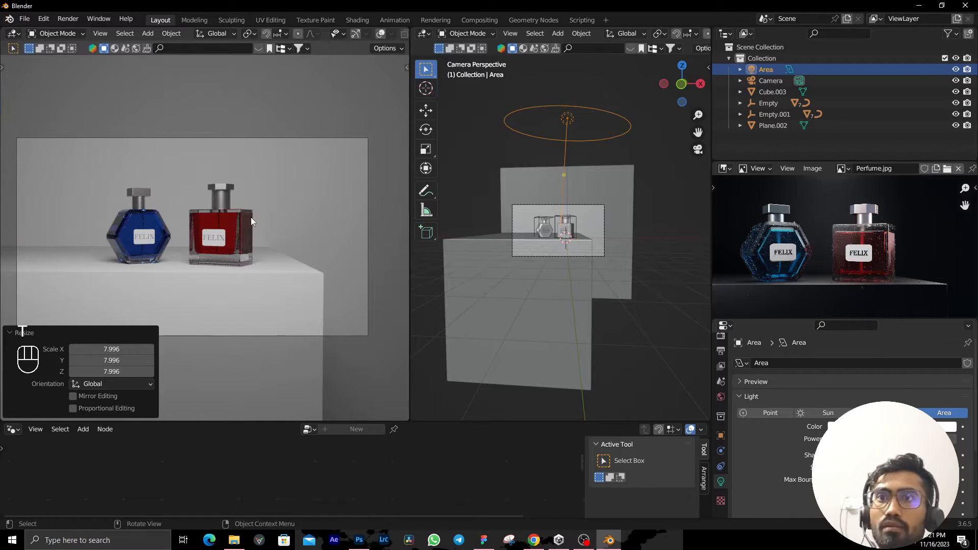
# Deselect the light, turn the solid-shaded viewport to an angled perspective of the set, and widen that viewport.
pyautogui.click(614, 346)
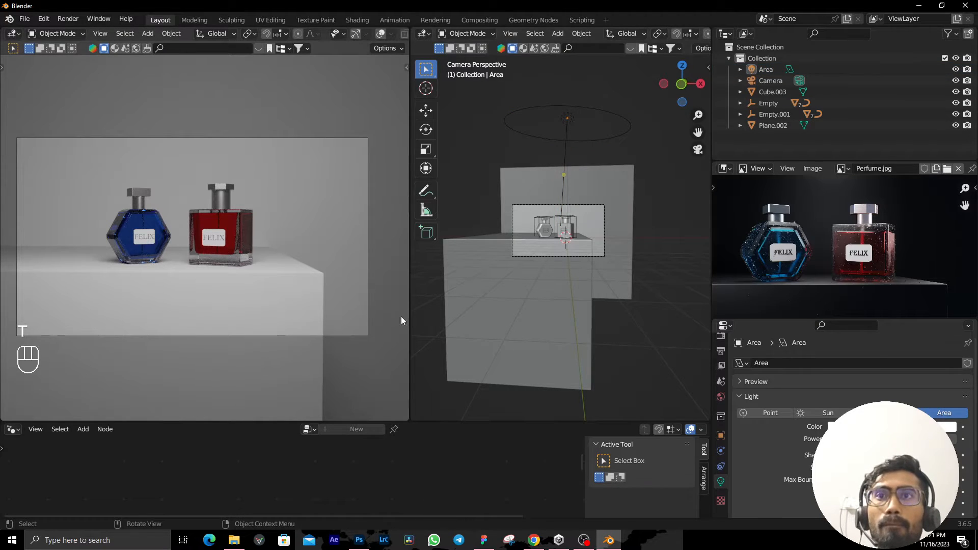
pyautogui.moveTo(546, 313); pyautogui.dragTo(650, 328, button='middle')
pyautogui.moveTo(710, 300); pyautogui.dragTo(764, 301)
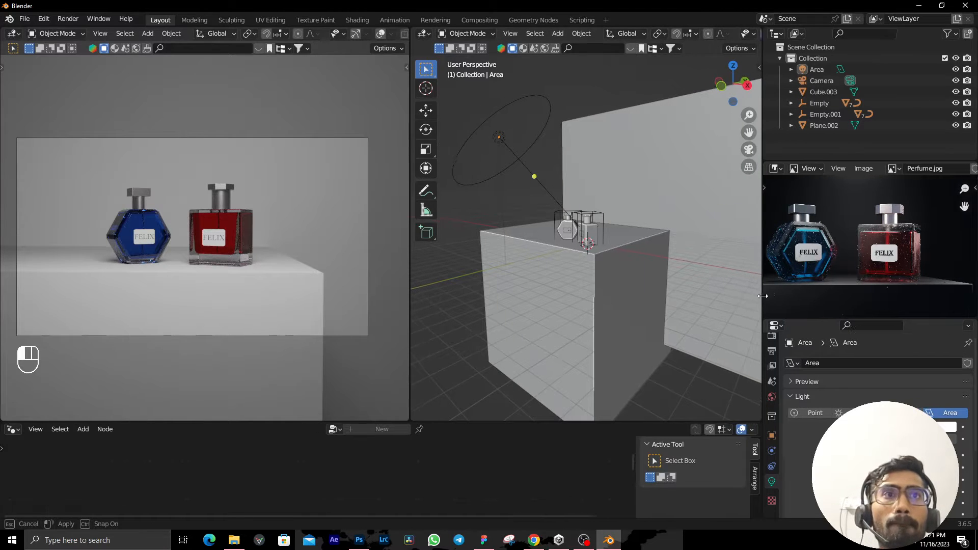
pyautogui.moveTo(442, 298); pyautogui.dragTo(582, 276, button='middle')
# Switch the node area to the Shader Editor and assign the existing Black material to the pedestal cube.
pyautogui.click(620, 308)
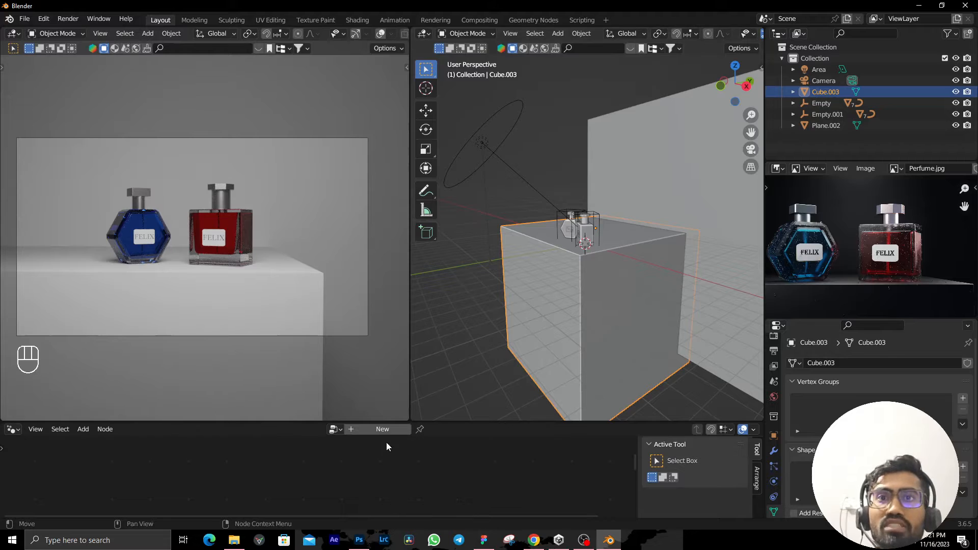
pyautogui.click(336, 429)
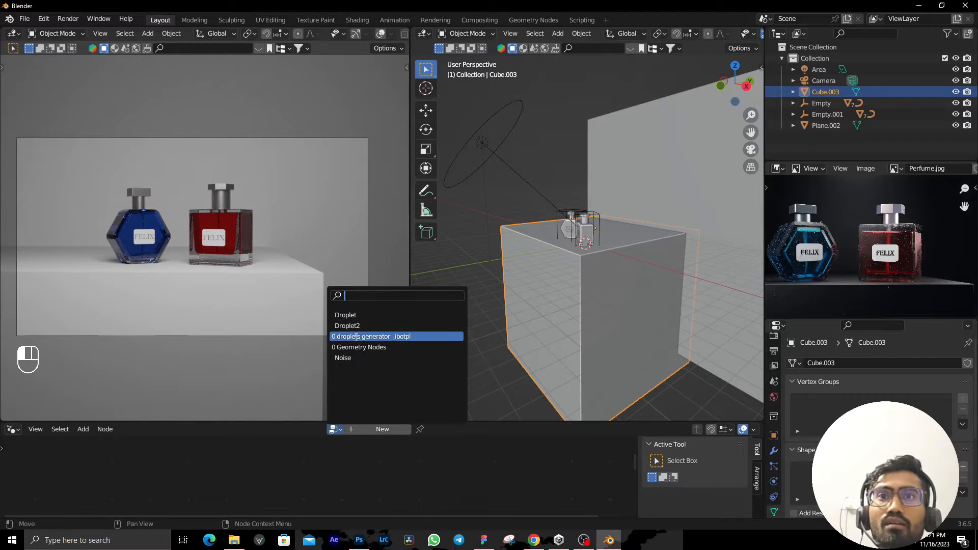
pyautogui.click(13, 430)
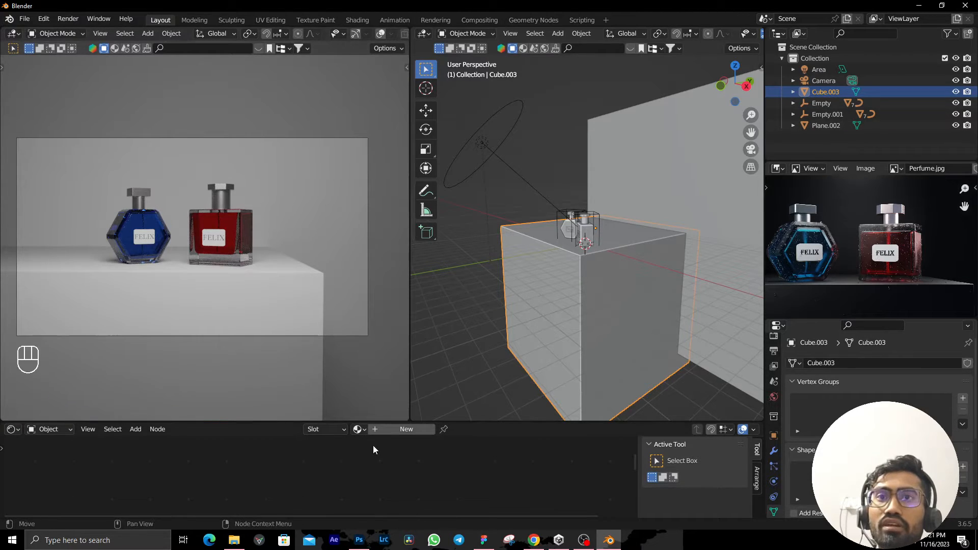
pyautogui.click(358, 429)
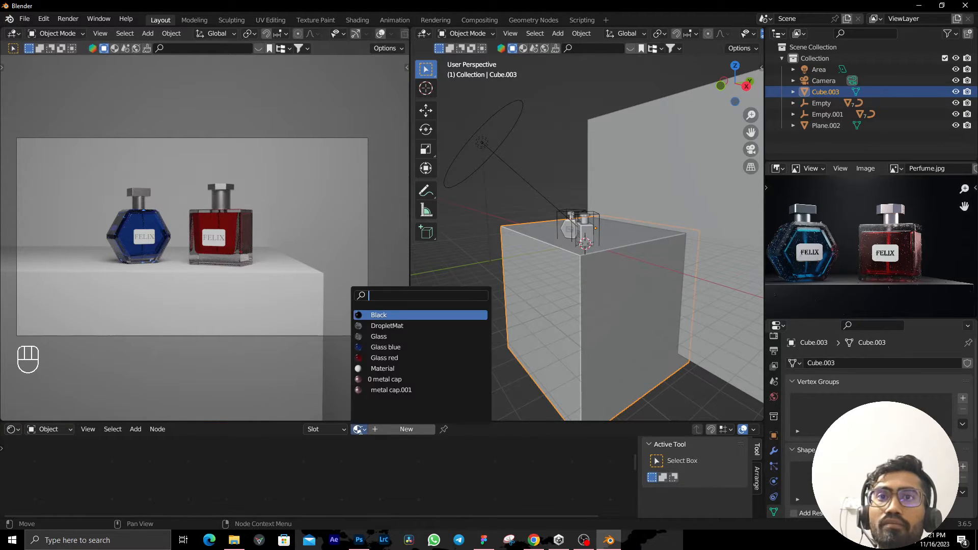
pyautogui.click(386, 315)
# Make the pedestal cube's Black material a separate single-user copy.
pyautogui.click(706, 233)
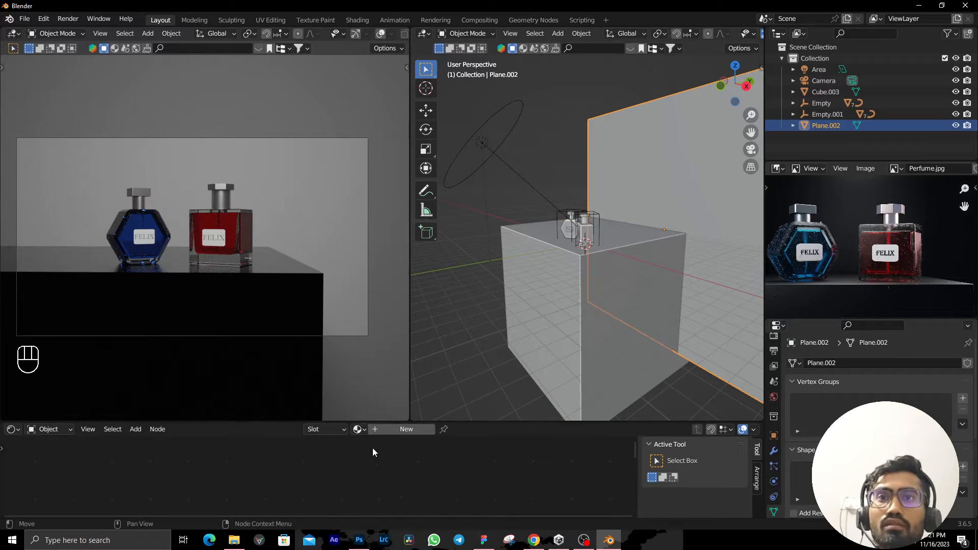
pyautogui.click(359, 429)
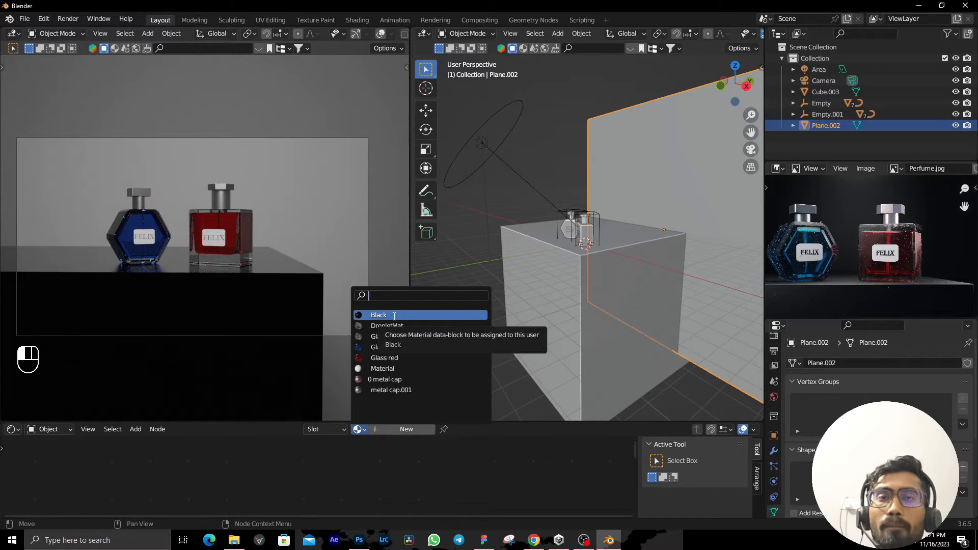
pyautogui.click(604, 329)
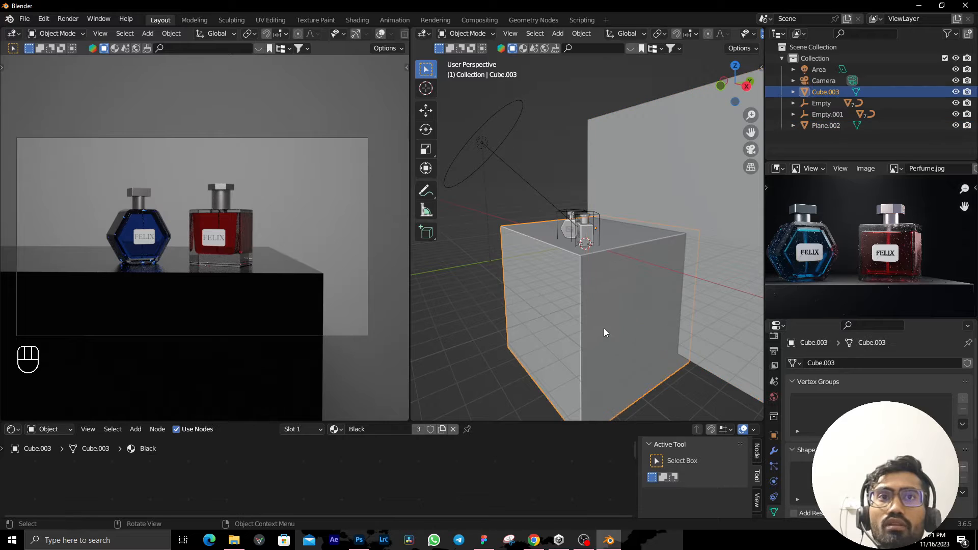
pyautogui.click(419, 430)
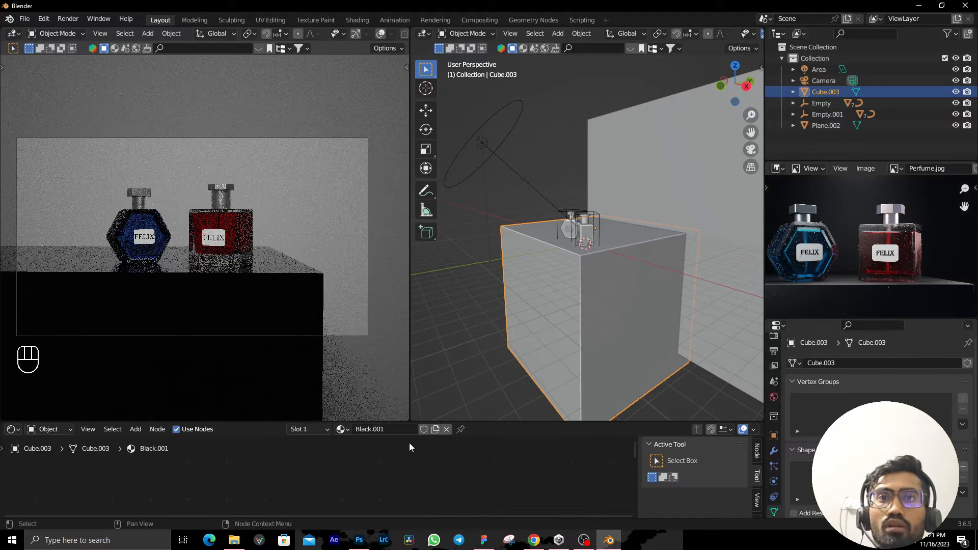
# Enlarge the node area and set the roughness of the pedestal's Black.001 material to 0.521.
pyautogui.click(405, 474)
pyautogui.moveTo(405, 475)
pyautogui.mouseDown(button='middle')
pyautogui.moveTo(298, 492)
pyautogui.moveTo(295, 515)
pyautogui.moveTo(294, 461)
pyautogui.moveTo(430, 493)
pyautogui.moveTo(423, 478)
pyautogui.mouseUp(button='middle')
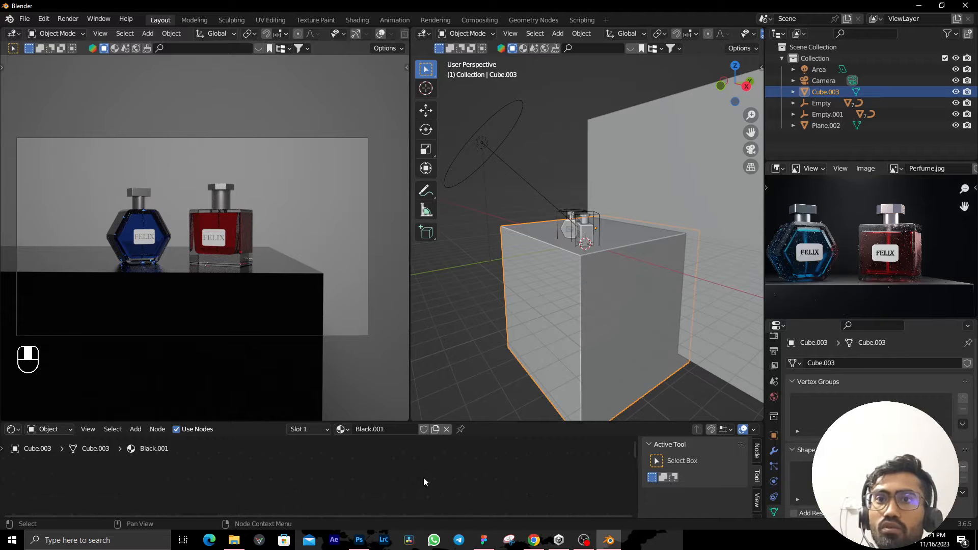
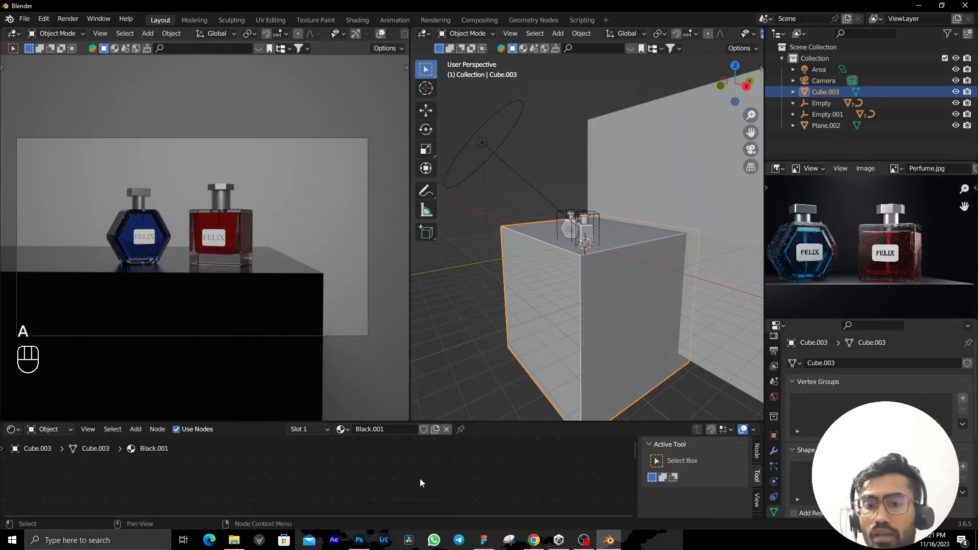
pyautogui.press('KP_Decimal')
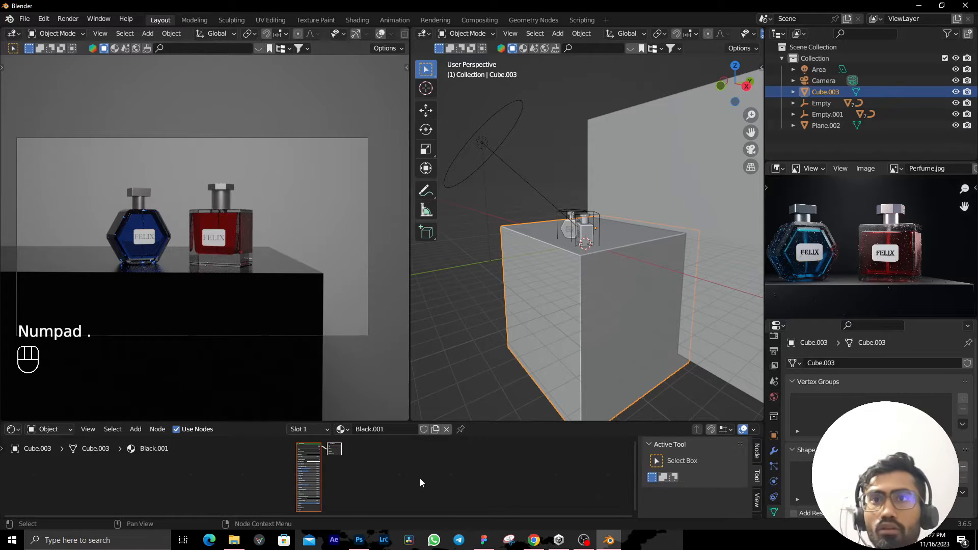
pyautogui.moveTo(471, 423); pyautogui.dragTo(474, 355)
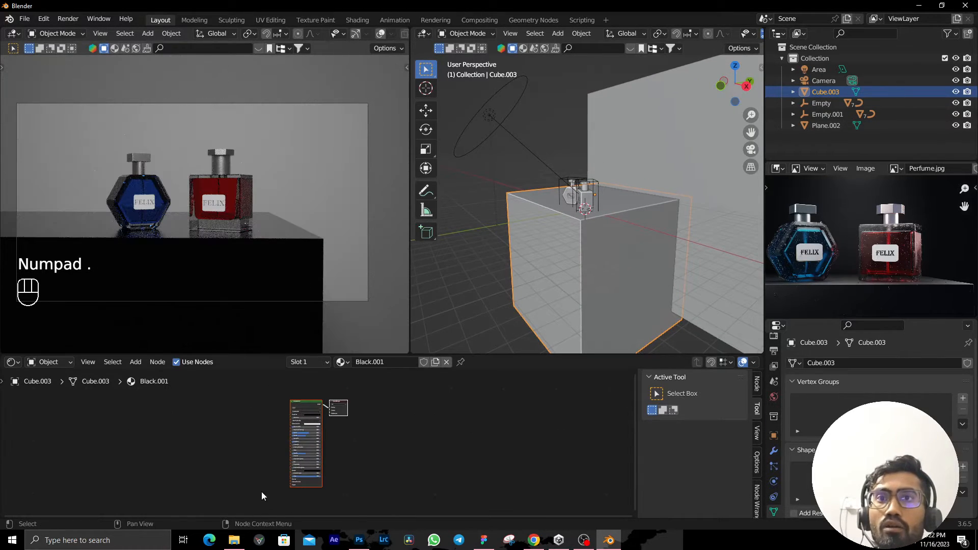
pyautogui.scroll(4, 328, 486)
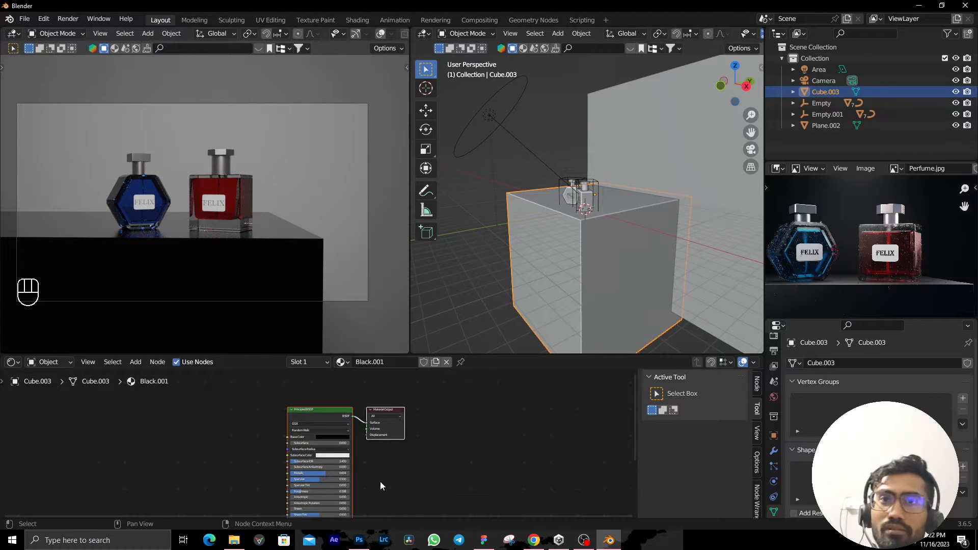
pyautogui.scroll(2, 380, 482)
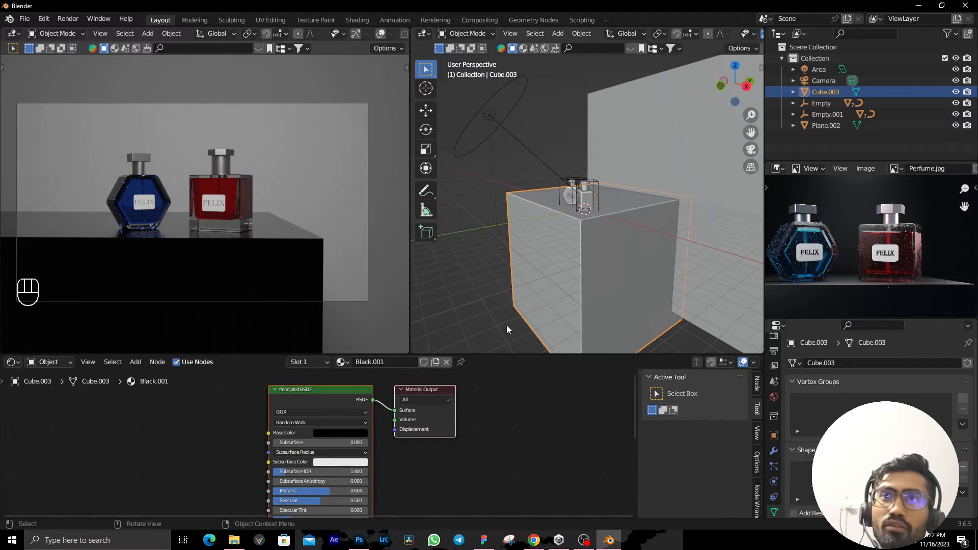
pyautogui.scroll(4, 401, 420)
pyautogui.scroll(2, 313, 268)
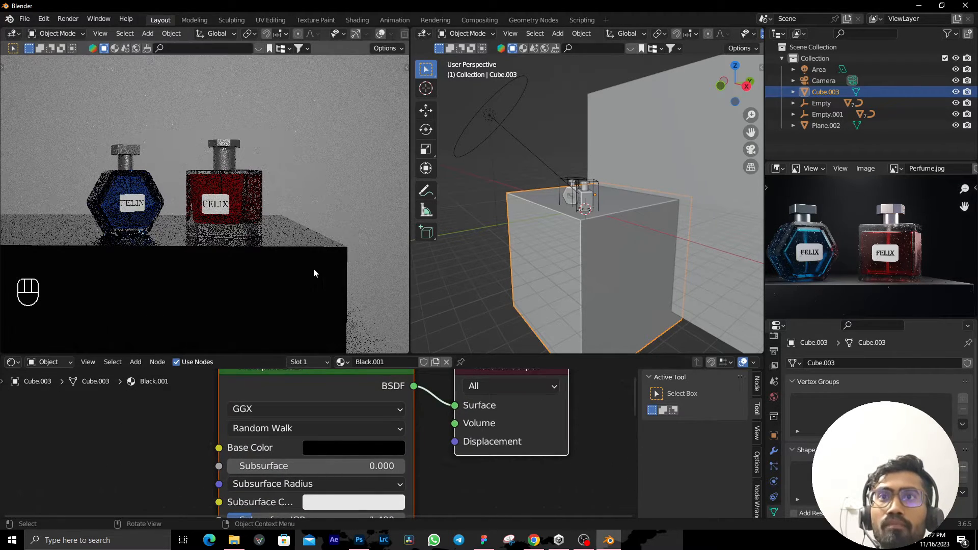
pyautogui.scroll(4, 313, 268)
pyautogui.keyDown('shift'); pyautogui.moveTo(315, 266); pyautogui.dragTo(328, 203, button='middle'); pyautogui.keyUp('shift')
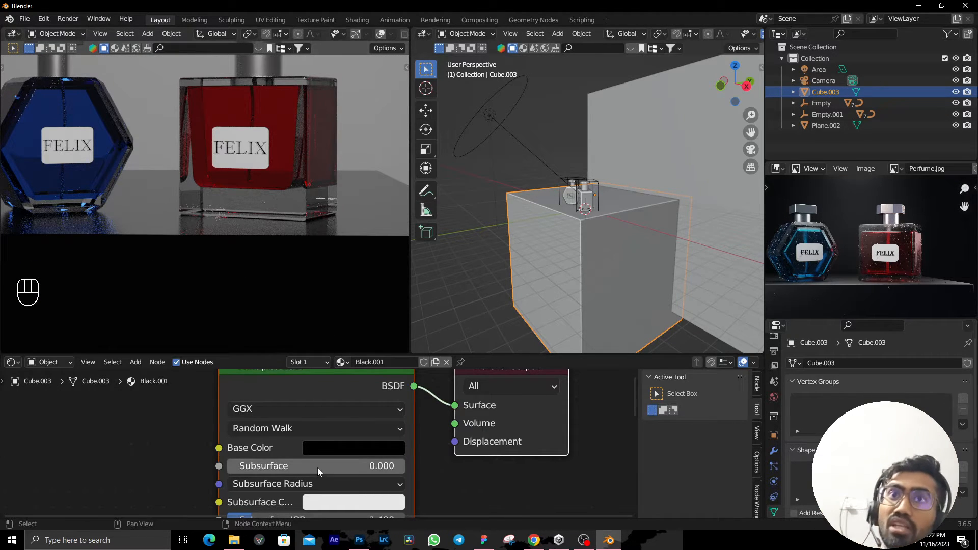
pyautogui.keyDown('shift'); pyautogui.scroll(-6, 317, 468); pyautogui.keyUp('shift')
pyautogui.moveTo(318, 476); pyautogui.dragTo(376, 475)
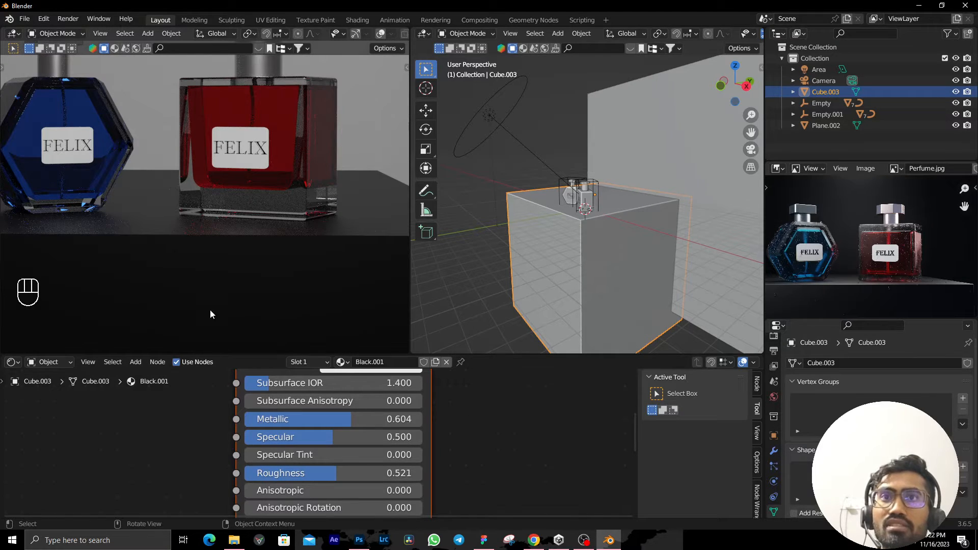
# Add a Bevel modifier to the pedestal cube with 3 segments and a 0.095 m amount, and apply the cube's scale.
pyautogui.click(774, 451)
pyautogui.click(815, 363)
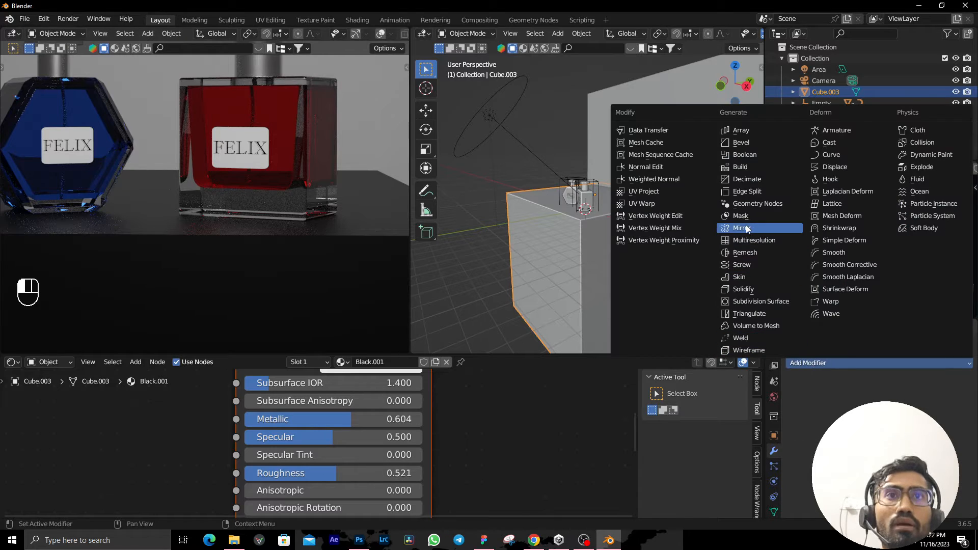
pyautogui.click(742, 142)
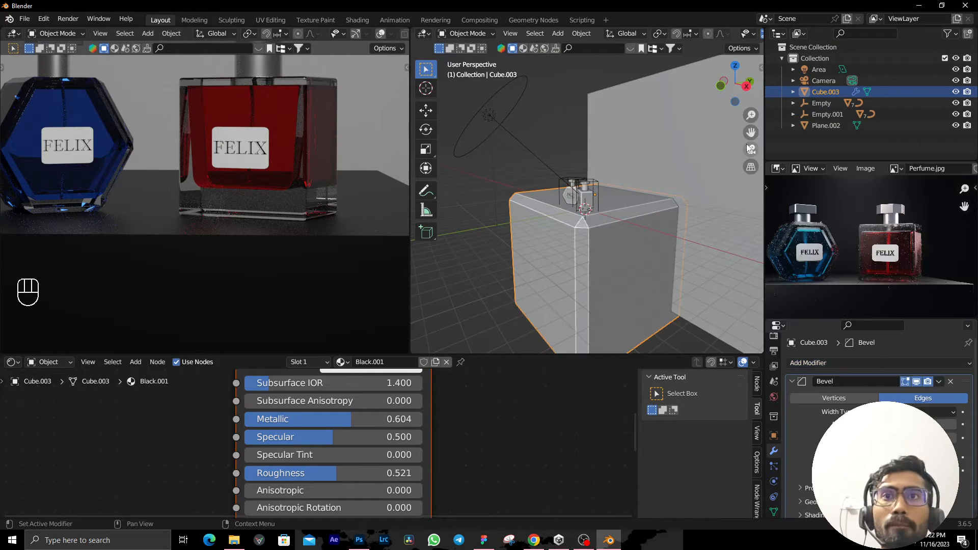
pyautogui.hotkey('ctrl', 'a')
pyautogui.click(624, 233)
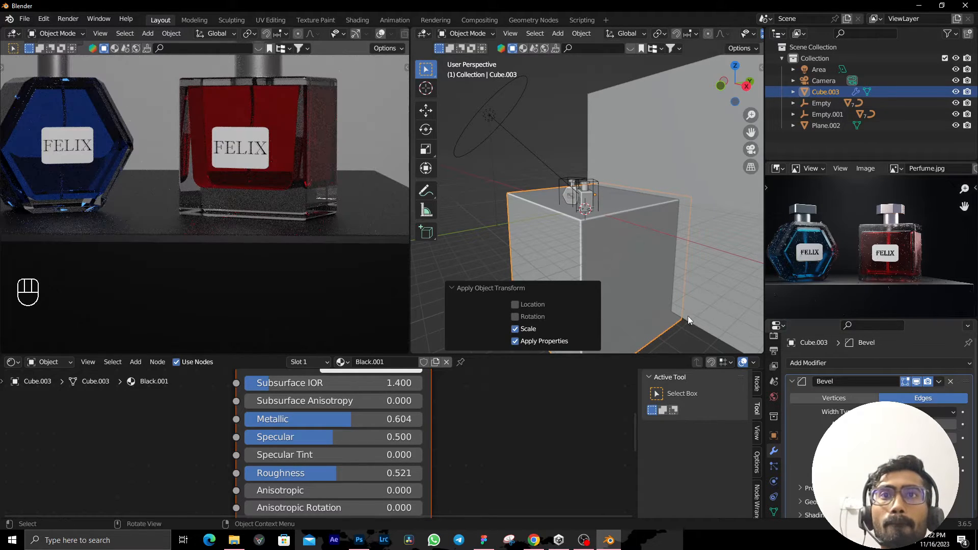
# Shade the pedestal cube smooth with auto smooth at 30° and check its bevelled edge in the camera render.
pyautogui.rightClick(532, 209)
pyautogui.click(512, 200)
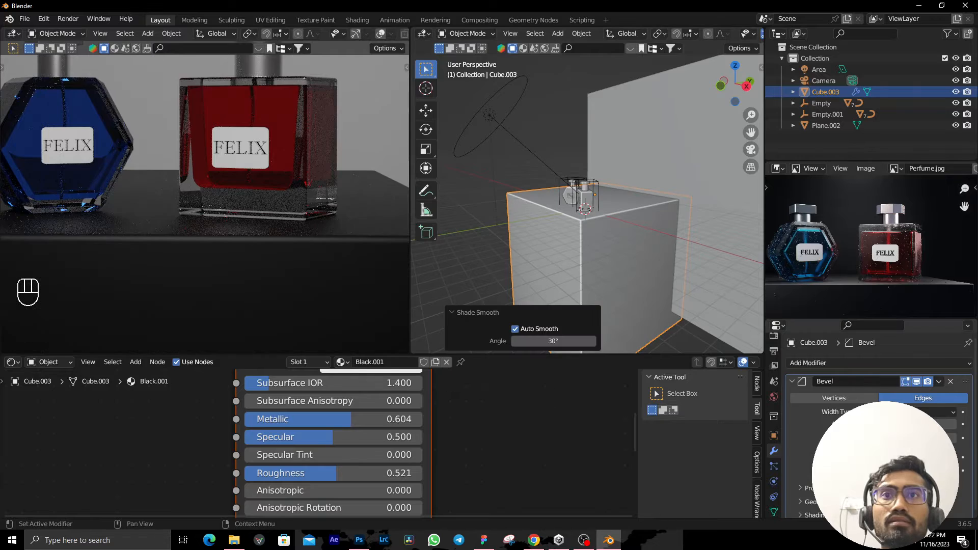
pyautogui.scroll(-3, 876, 387)
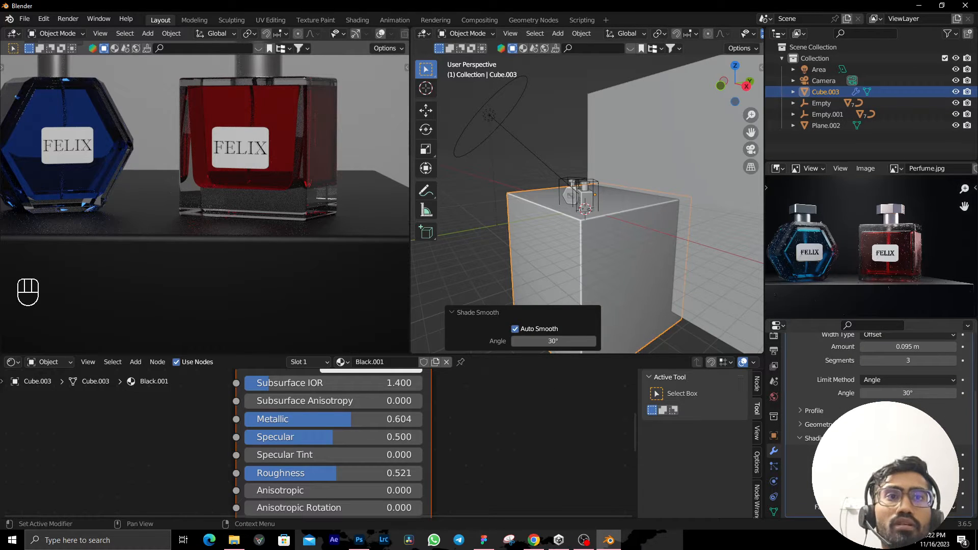
pyautogui.scroll(3, 808, 433)
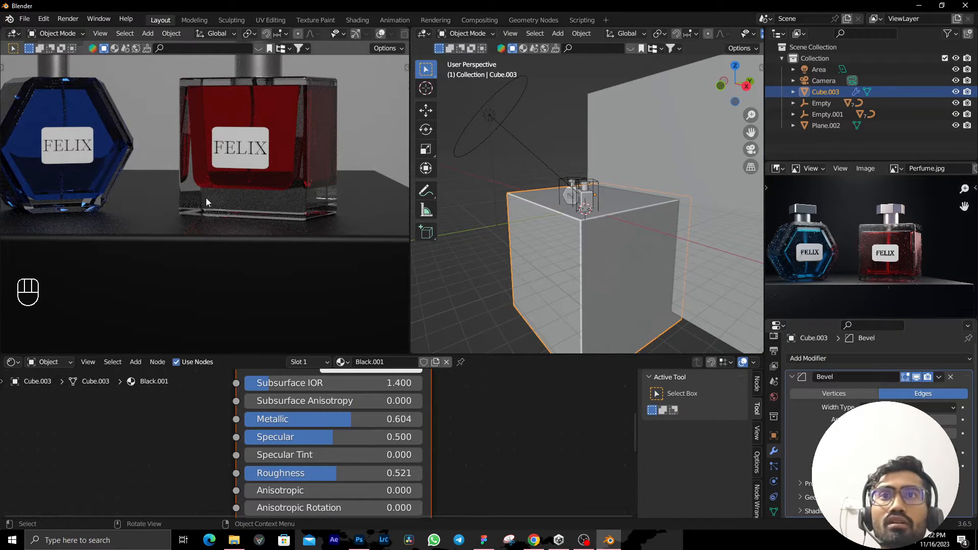
pyautogui.scroll(-6, 257, 237)
pyautogui.keyDown('shift'); pyautogui.moveTo(258, 236); pyautogui.dragTo(264, 240, button='middle'); pyautogui.keyUp('shift')
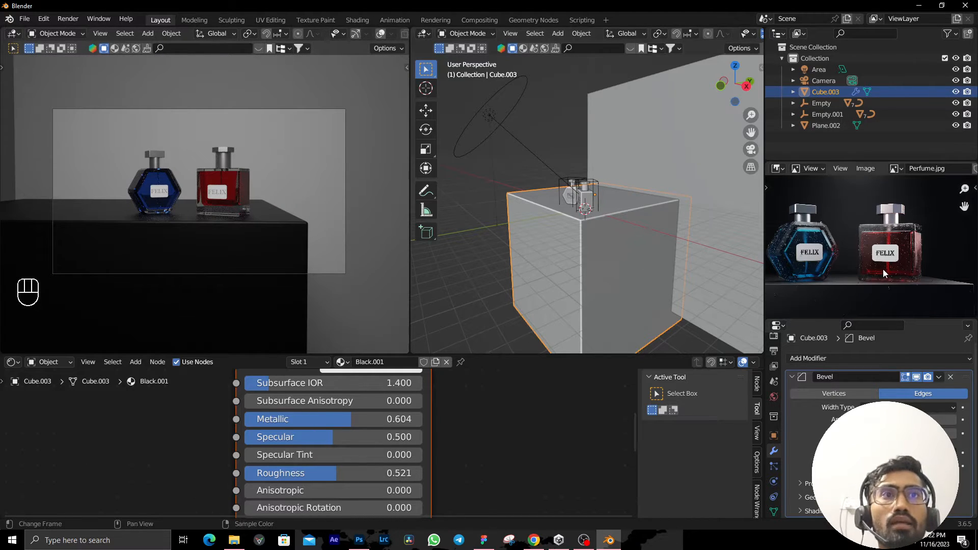
# Look closer at the Perfume.jpg reference, minimise the open windows and launch a second Blender 3.6 session from the desktop.
pyautogui.scroll(3, 881, 268)
pyautogui.scroll(-4, 858, 270)
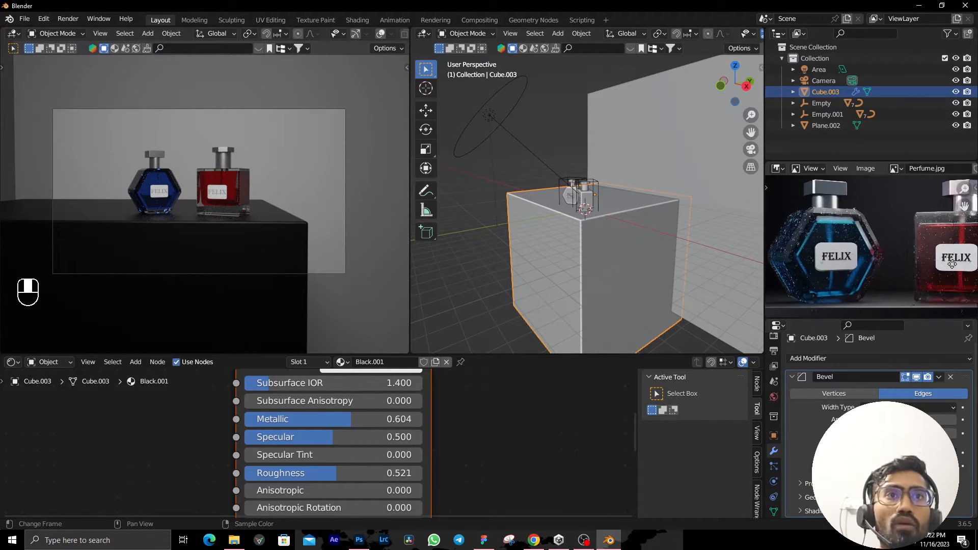
pyautogui.click(920, 6)
pyautogui.click(920, 7)
pyautogui.click(920, 7)
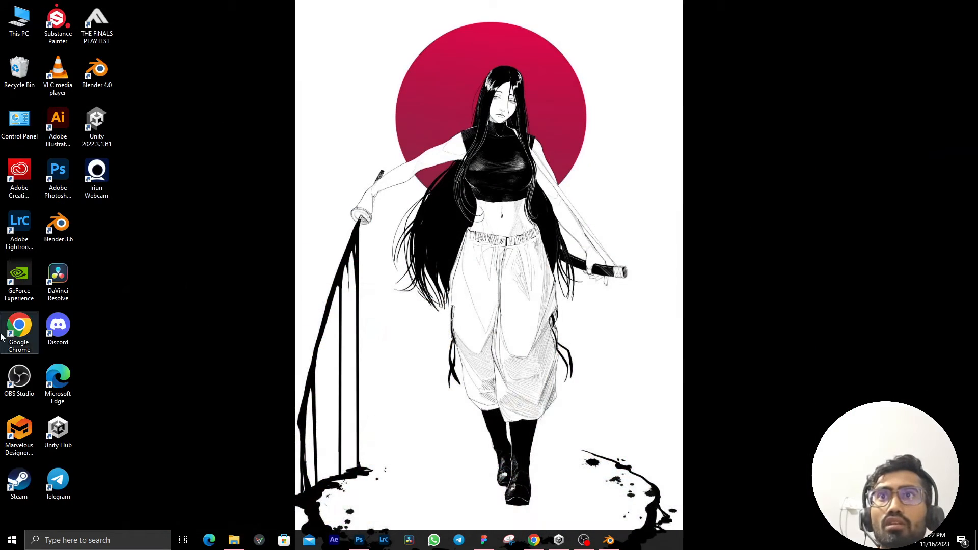
pyautogui.doubleClick(61, 229)
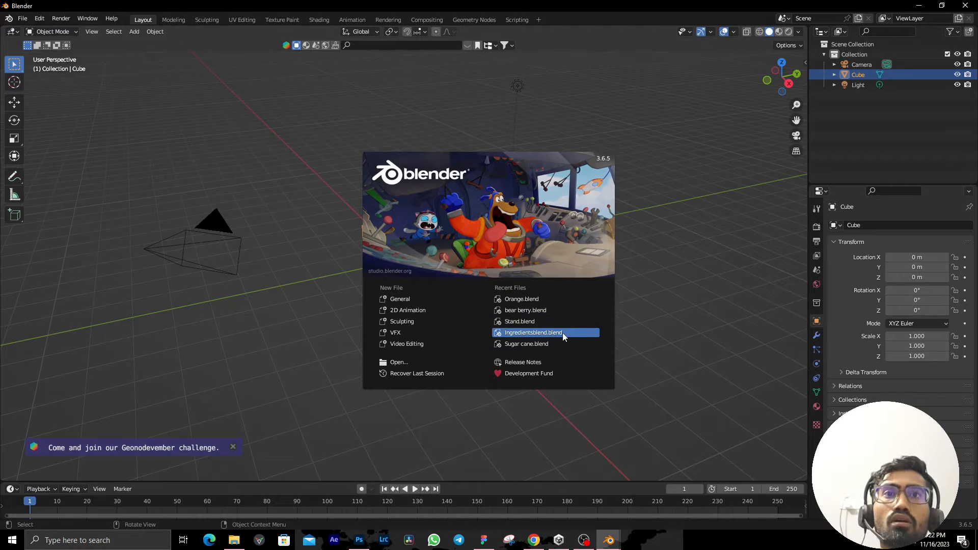
# Dismiss the splash screen and browse to the E:\Blender\WIP projects folder to open an existing file.
pyautogui.click(78, 78)
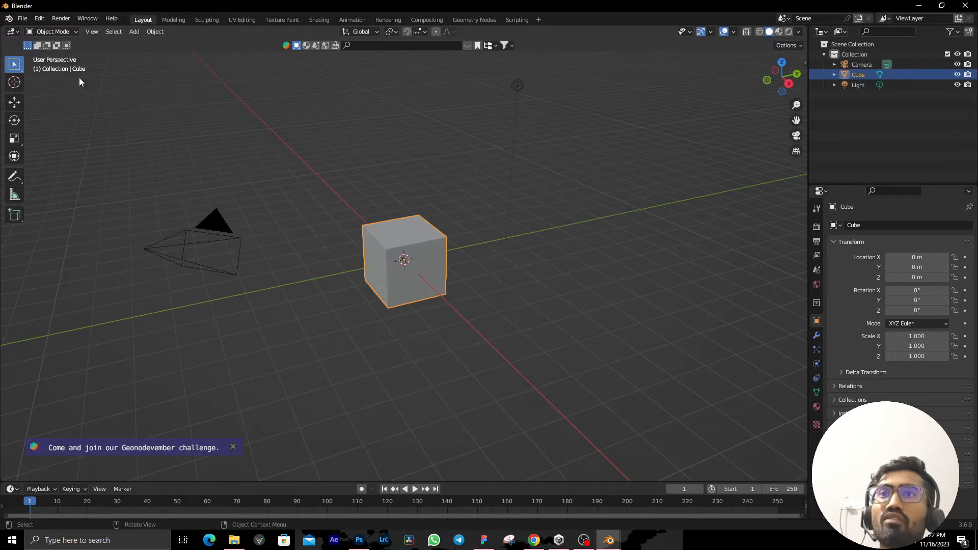
pyautogui.click(30, 20)
pyautogui.moveTo(50, 158)
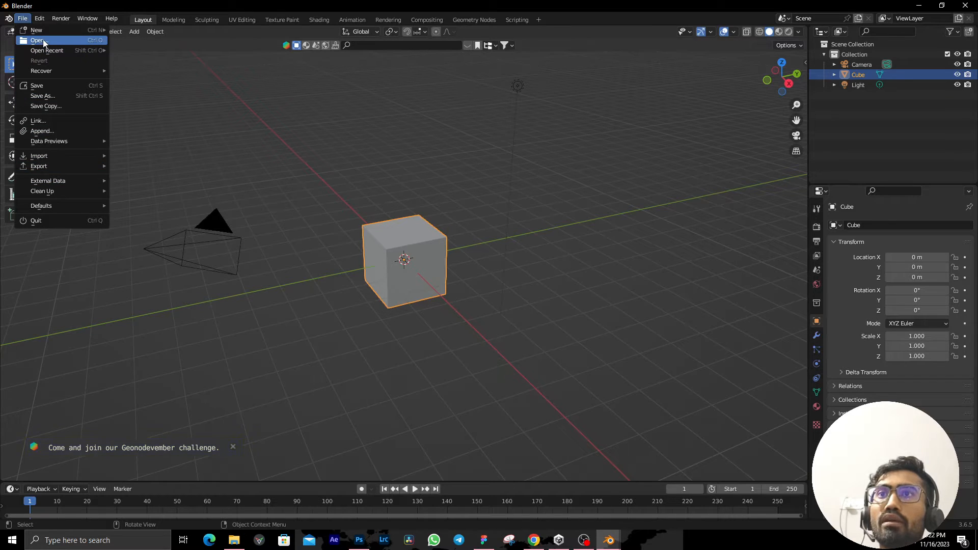
pyautogui.moveTo(42, 52)
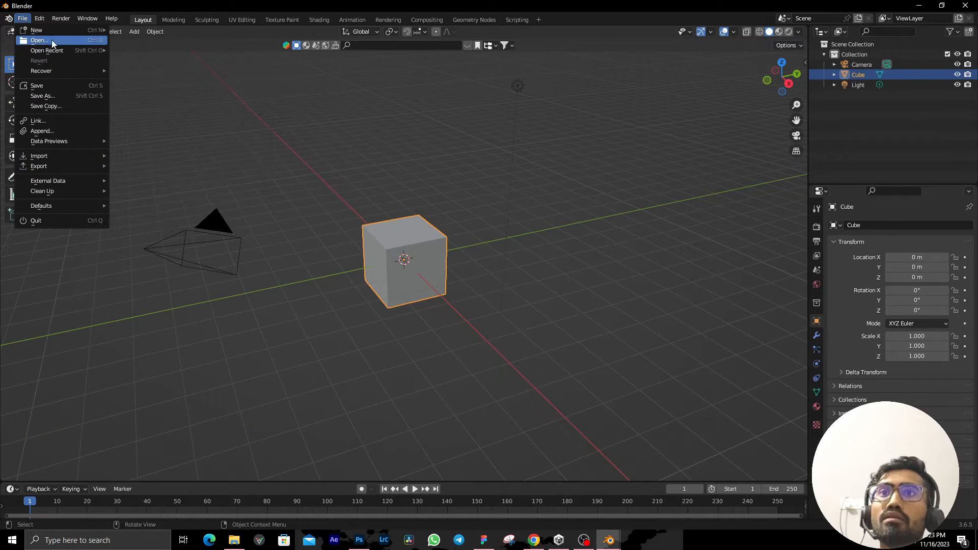
pyautogui.click(53, 37)
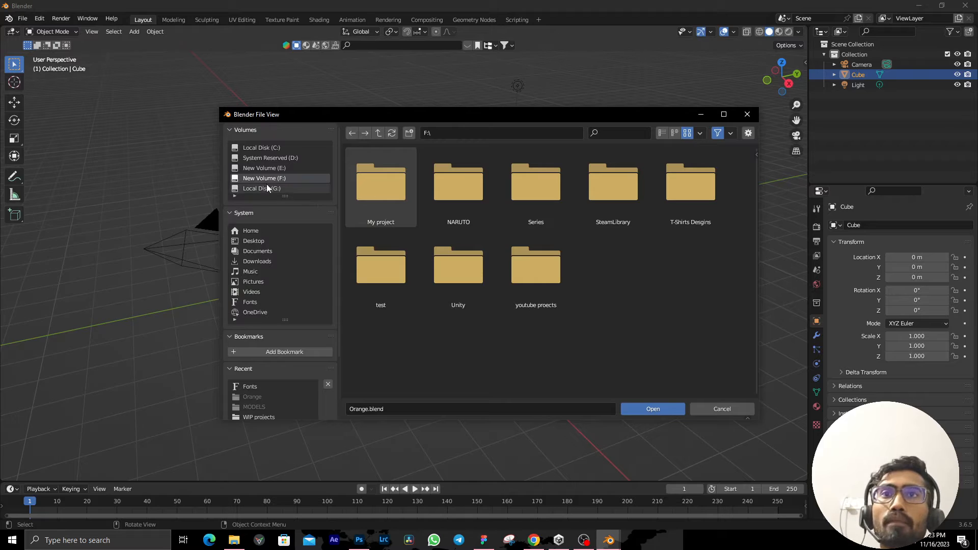
pyautogui.click(281, 169)
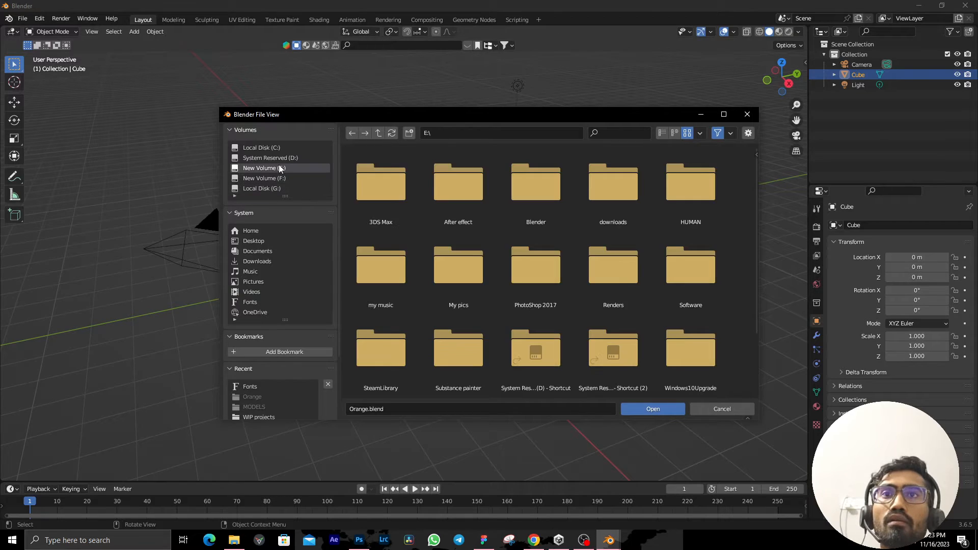
pyautogui.doubleClick(544, 191)
pyautogui.scroll(-3, 579, 348)
pyautogui.scroll(-5, 579, 348)
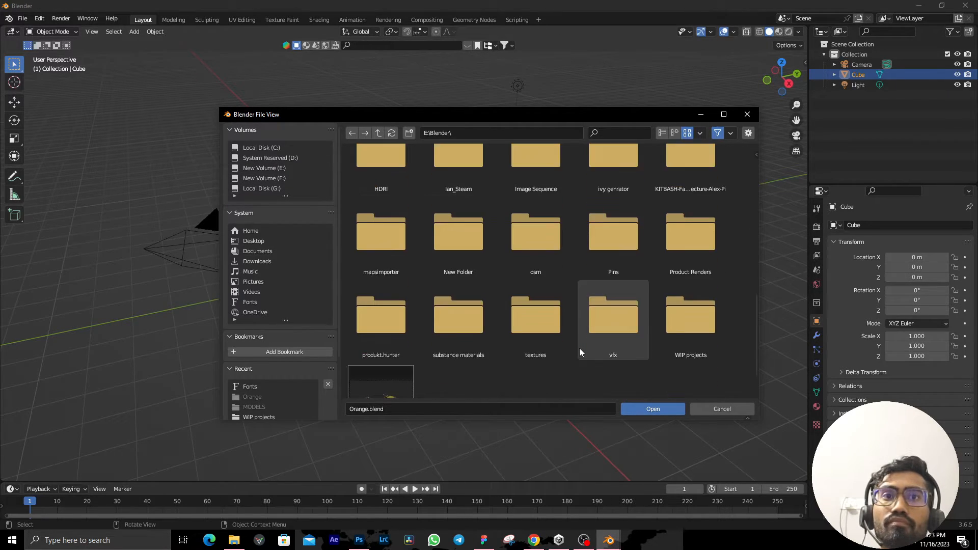
pyautogui.click(695, 294)
pyautogui.click(695, 294)
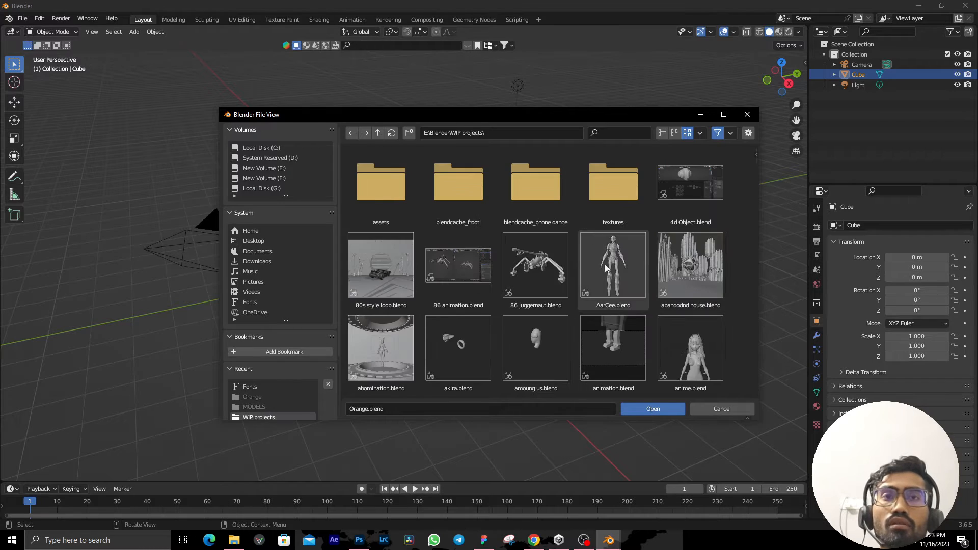
# Filter the WIP projects folder by "per" and open perfume.blend.
pyautogui.click(633, 132)
pyautogui.write('p')
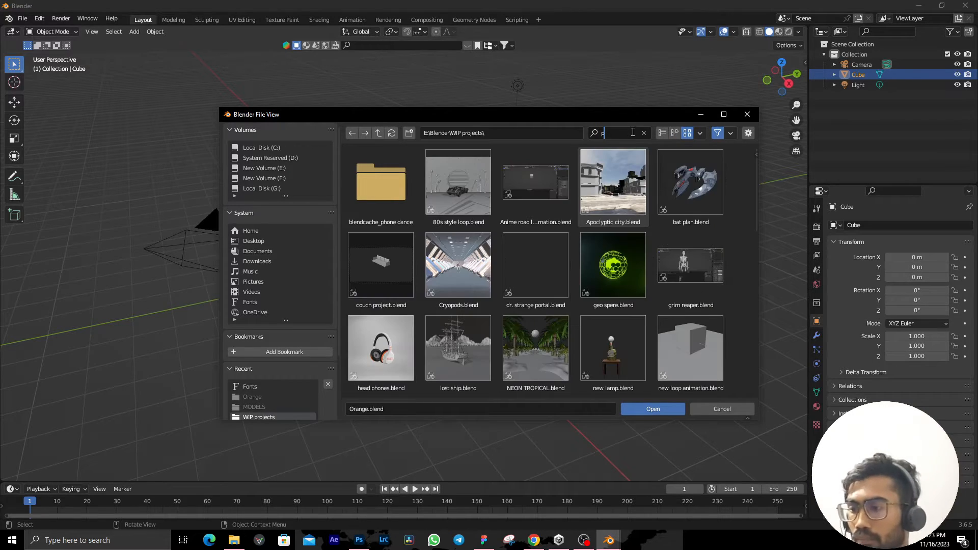
pyautogui.write('rt')
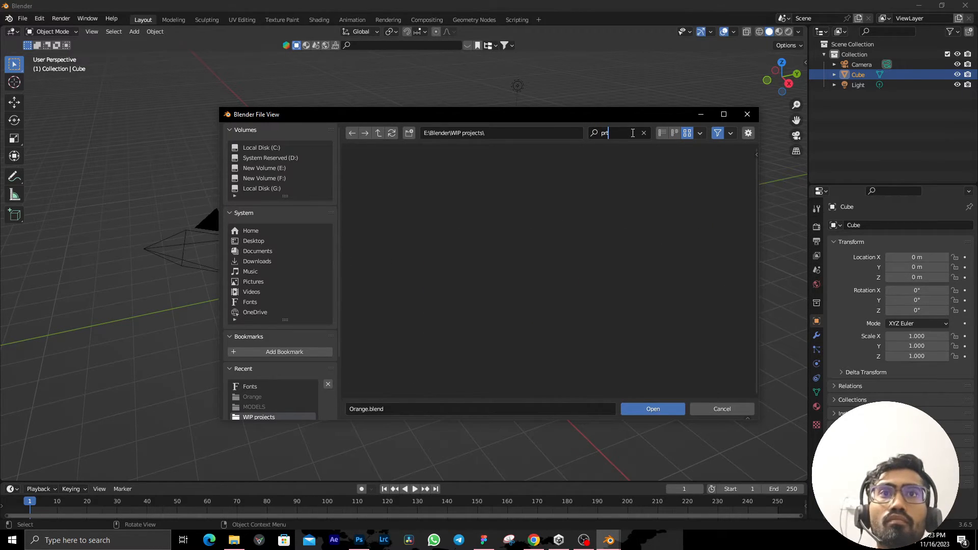
pyautogui.press('BackSpace')
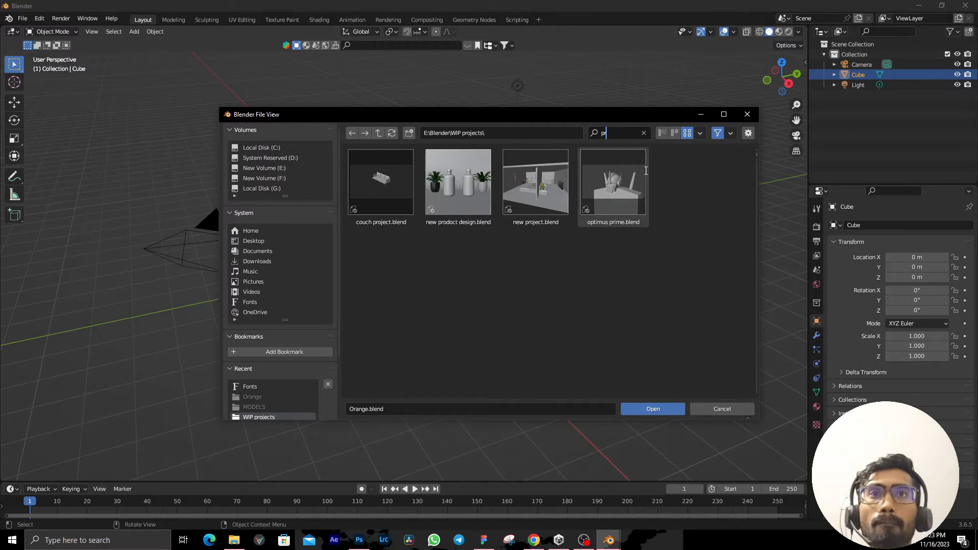
pyautogui.press('BackSpace')
pyautogui.write('er')
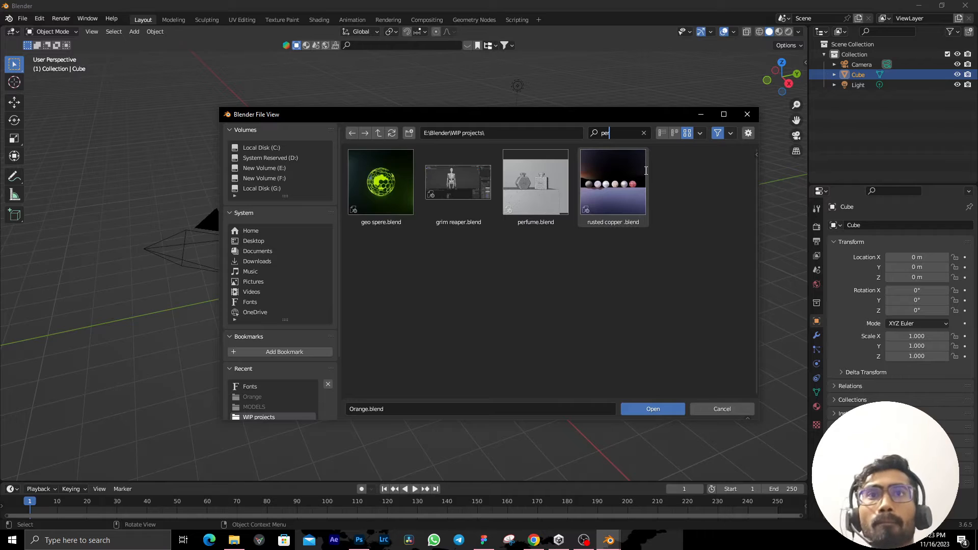
pyautogui.click(535, 183)
pyautogui.click(662, 410)
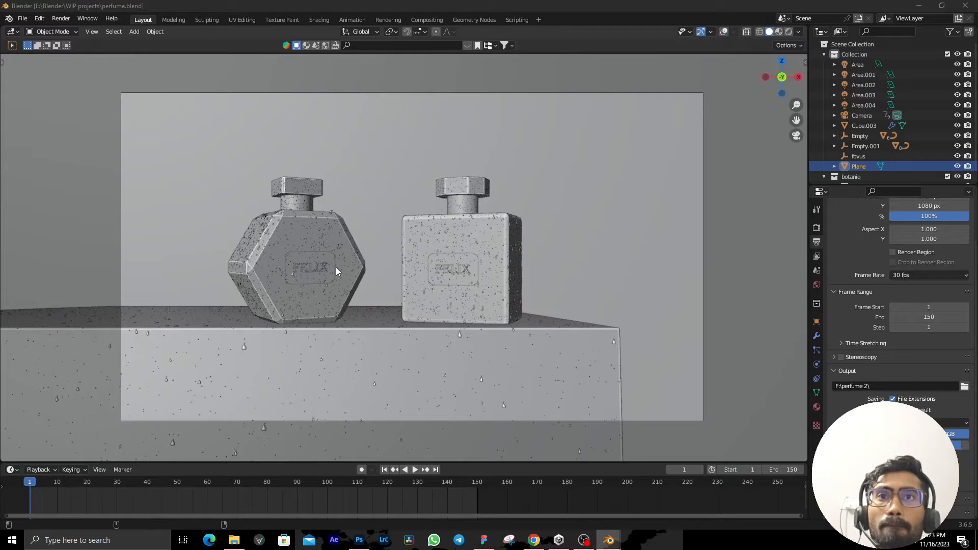
# Show the viewport overlays and examine how the area lights are arranged around the bottles, pedestal and backdrop in perfume.blend.
pyautogui.scroll(-3, 621, 287)
pyautogui.moveTo(622, 287); pyautogui.dragTo(558, 320, button='middle')
pyautogui.scroll(-5, 574, 305)
pyautogui.scroll(-2, 574, 305)
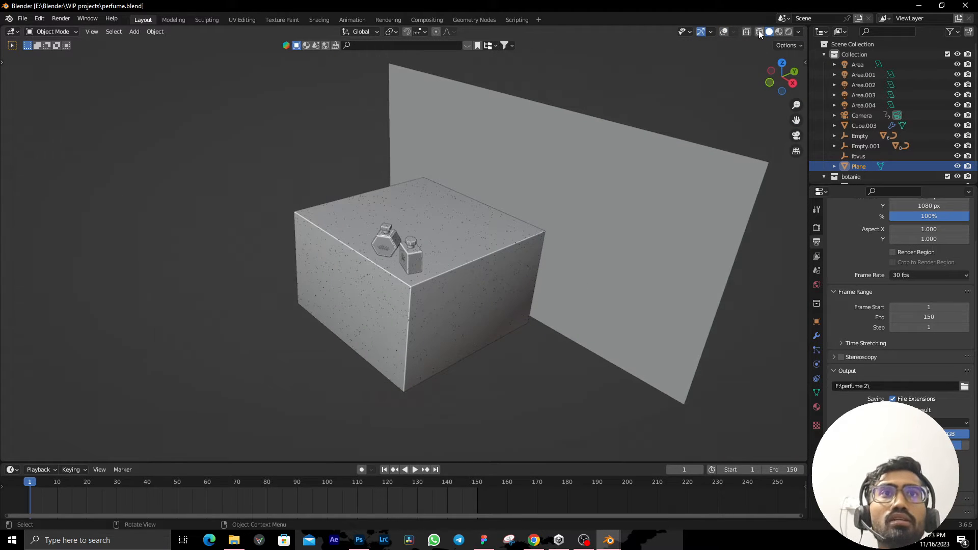
pyautogui.click(722, 33)
pyautogui.scroll(-2, 619, 166)
pyautogui.moveTo(533, 229); pyautogui.dragTo(588, 204, button='middle')
pyautogui.click(570, 324)
pyautogui.moveTo(455, 249); pyautogui.dragTo(432, 176, button='middle')
pyautogui.scroll(3, 418, 174)
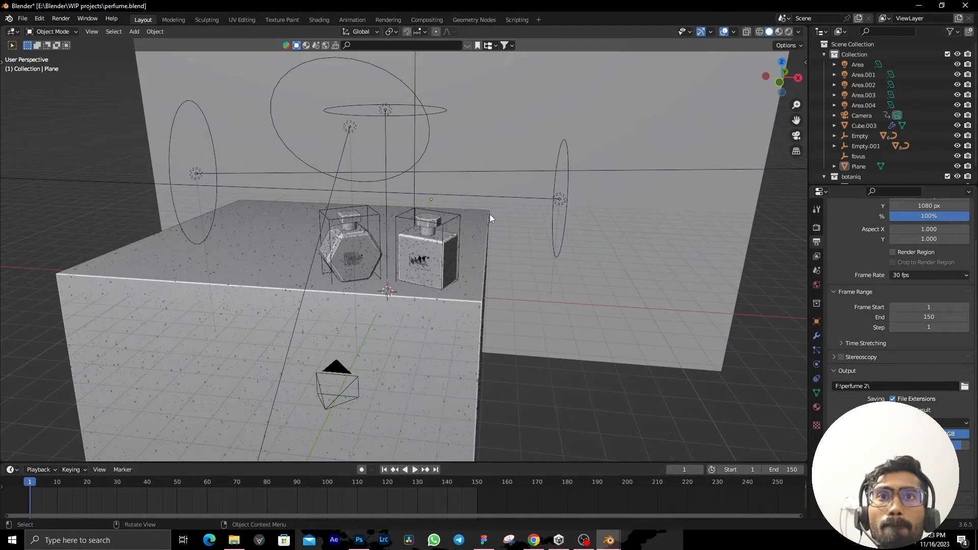
# Start a render of perfume.blend, close its render window, and switch back to the Blender window with the working scene.
pyautogui.press('F12')
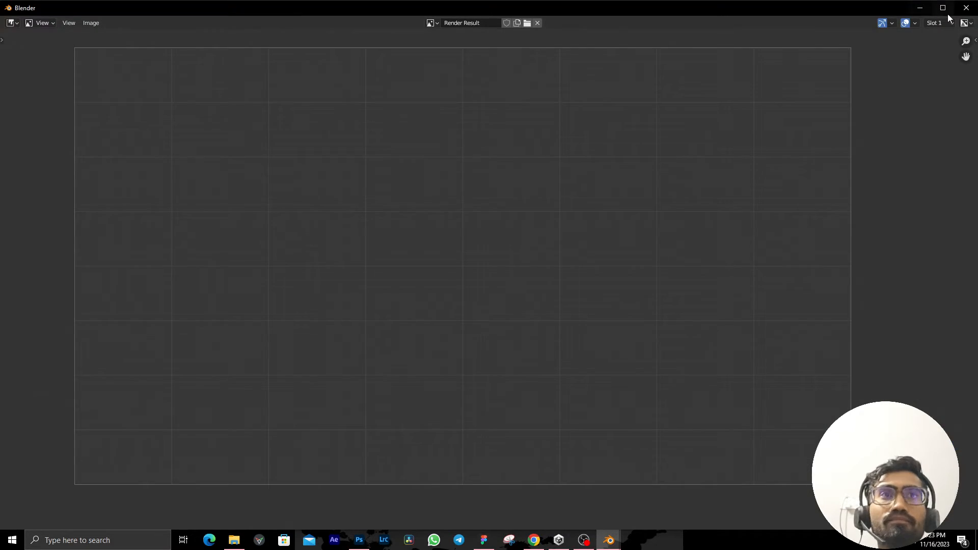
pyautogui.click(967, 7)
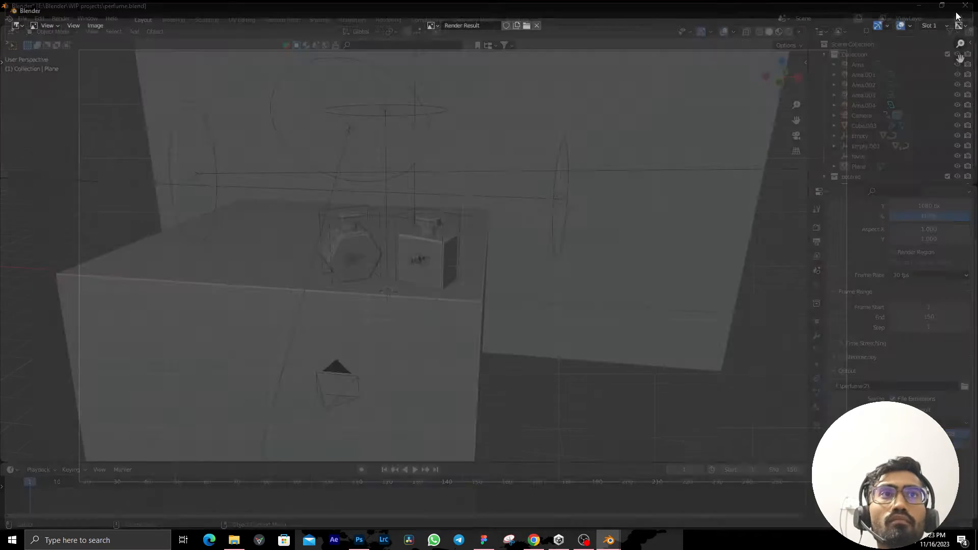
pyautogui.hotkey('alt', 'Tab')
pyautogui.hotkey('alt', 'Tab')
pyautogui.hotkey('alt', 'Tab')
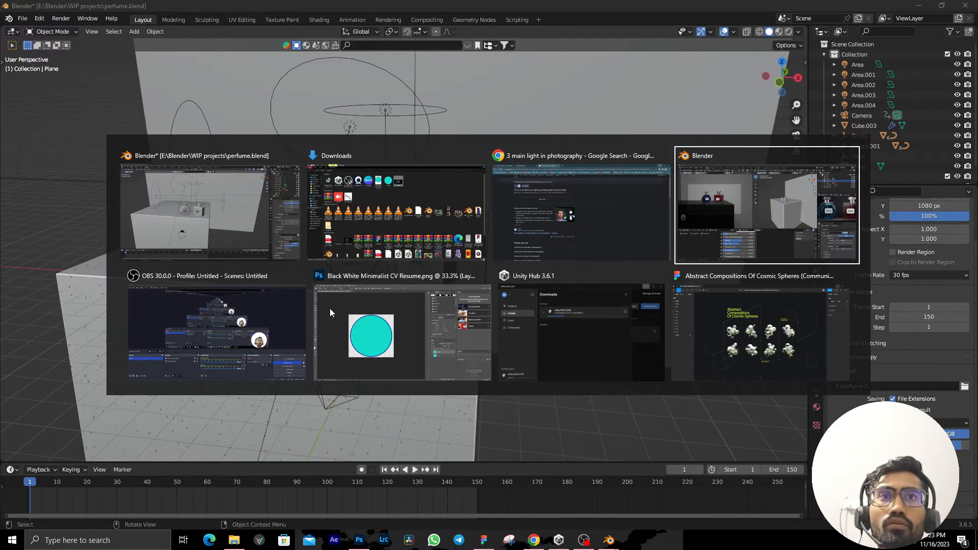
# Link the pedestal cube's Black.001 material to the backdrop plane and check the bottles through the camera.
pyautogui.moveTo(300, 259); pyautogui.dragTo(338, 249, button='middle')
pyautogui.scroll(-4, 547, 210)
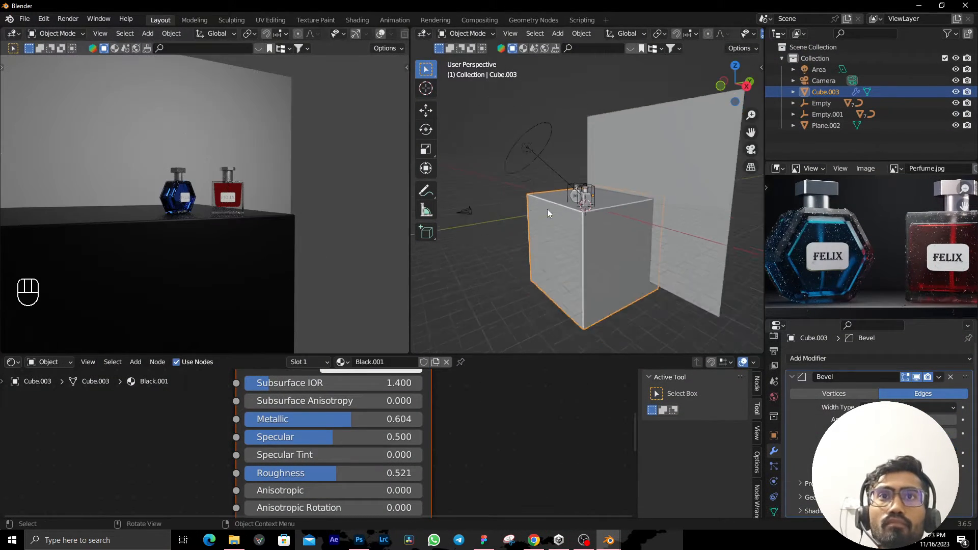
pyautogui.moveTo(548, 211); pyautogui.dragTo(546, 247, button='middle')
pyautogui.scroll(1, 547, 244)
pyautogui.moveTo(551, 205); pyautogui.dragTo(657, 203, button='middle')
pyautogui.scroll(5, 606, 196)
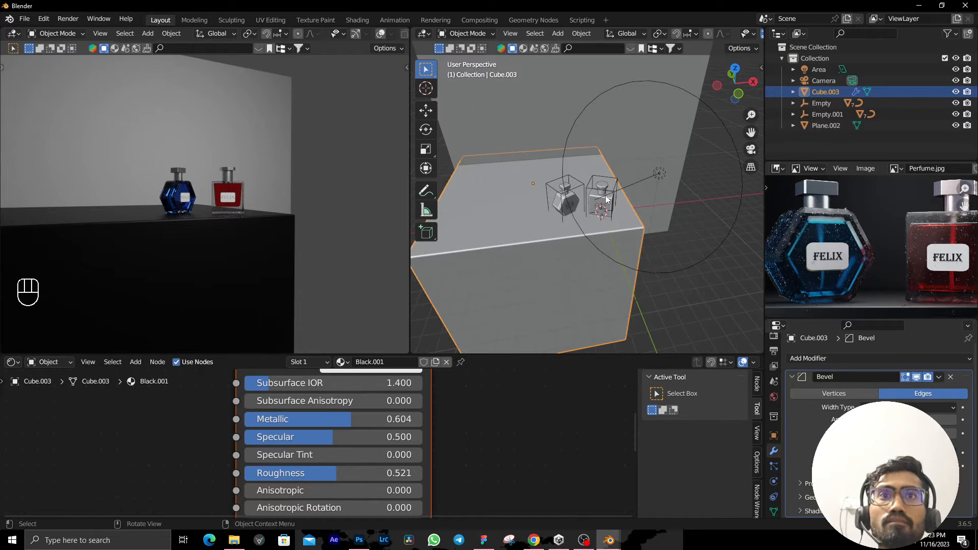
pyautogui.keyDown('shift'); pyautogui.click(517, 151); pyautogui.keyUp('shift')
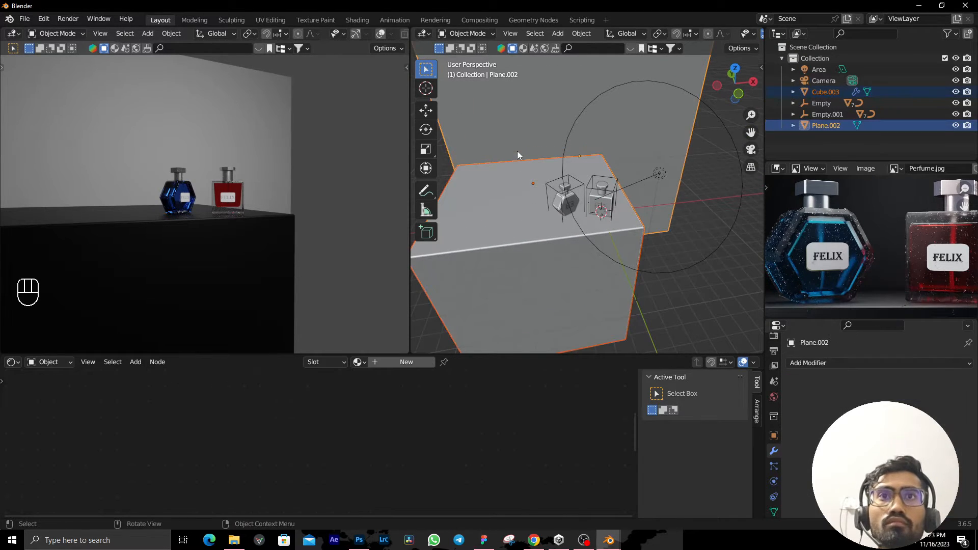
pyautogui.keyDown('shift'); pyautogui.click(490, 222); pyautogui.keyUp('shift')
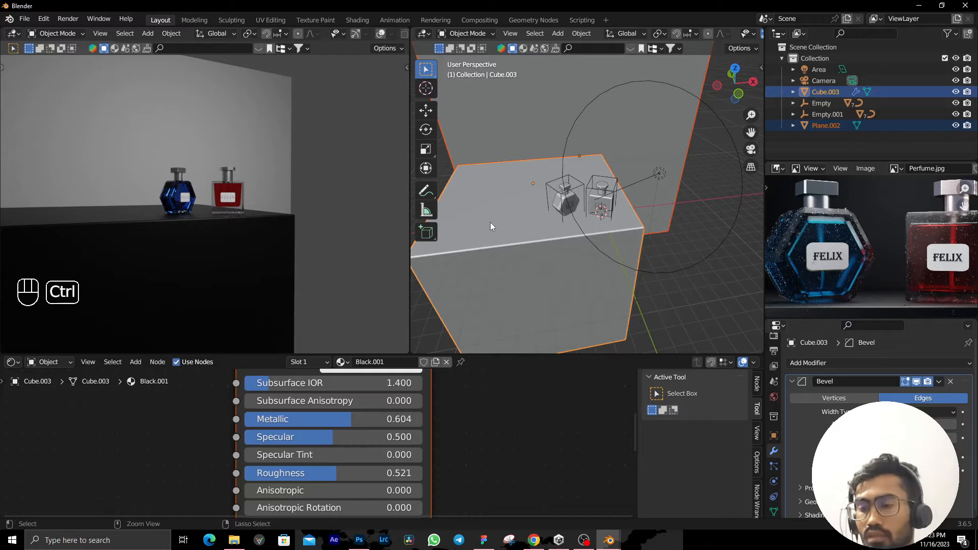
pyautogui.hotkey('ctrl', 'l')
pyautogui.click(490, 222)
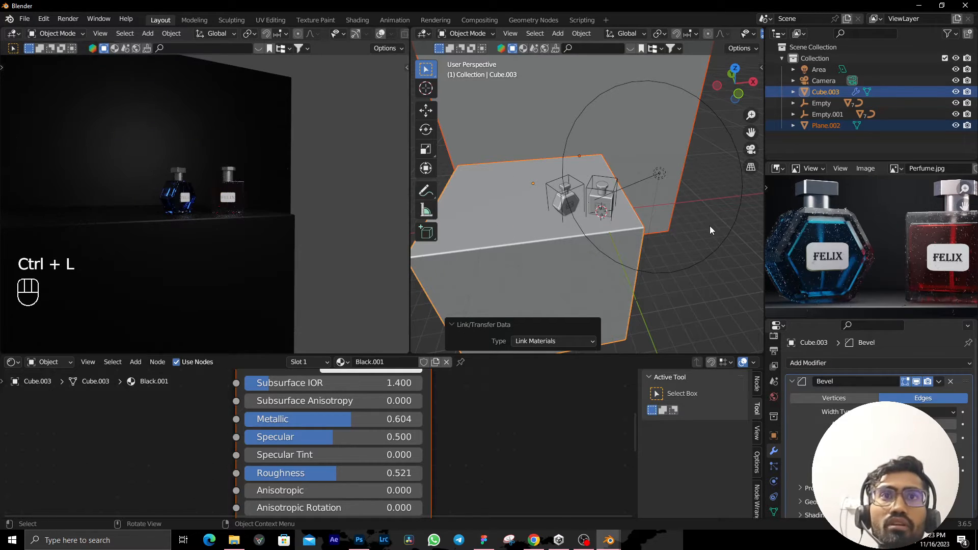
pyautogui.press('KP_0')
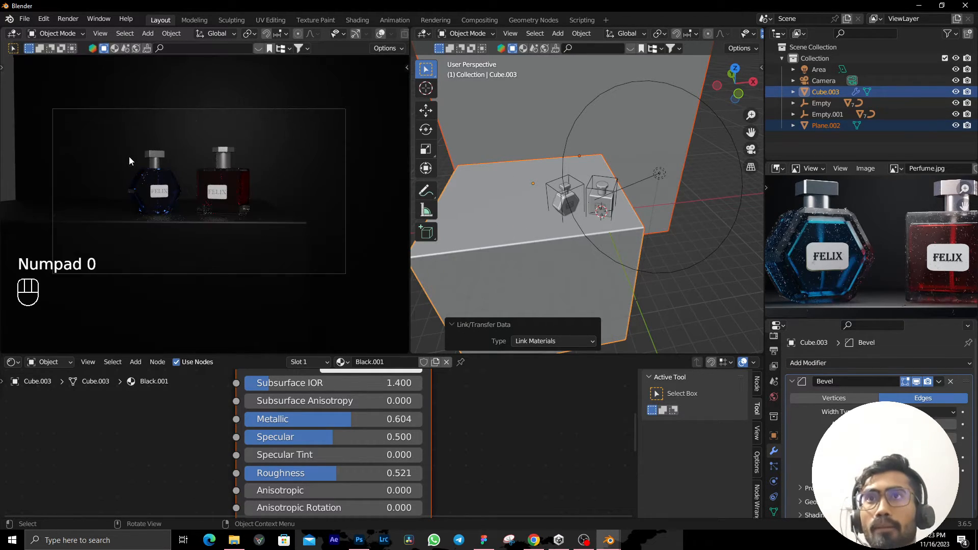
pyautogui.moveTo(683, 252); pyautogui.dragTo(675, 211, button='middle')
pyautogui.scroll(4, 183, 312)
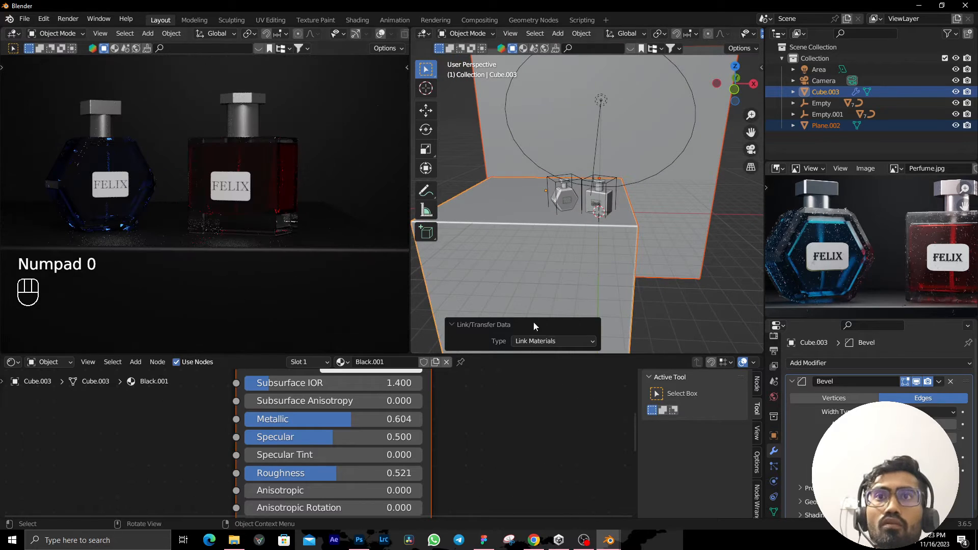
# Duplicate the area light in place, clear the copy's rotation, and return the rendered viewport to the camera view.
pyautogui.click(601, 104)
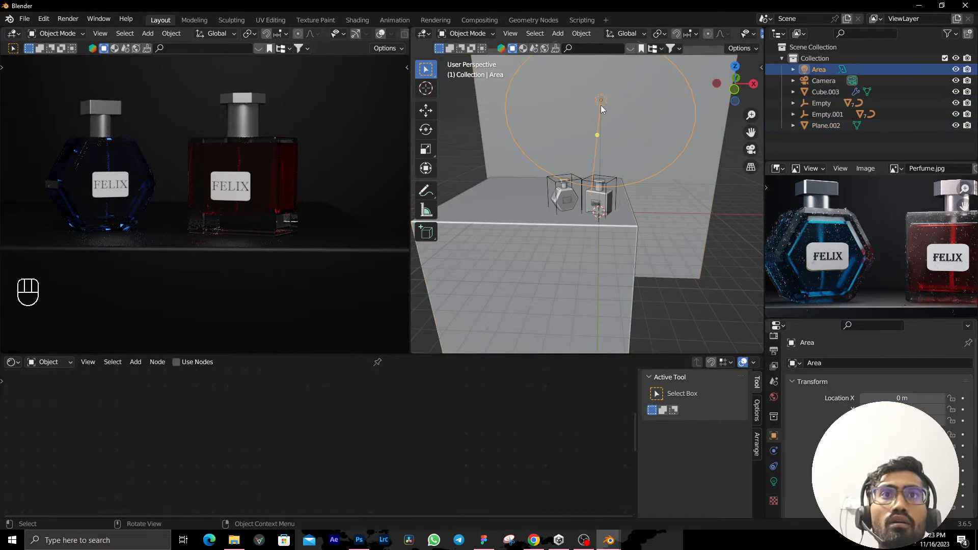
pyautogui.moveTo(692, 264); pyautogui.dragTo(613, 206, button='middle')
pyautogui.hotkey('shift', 's')
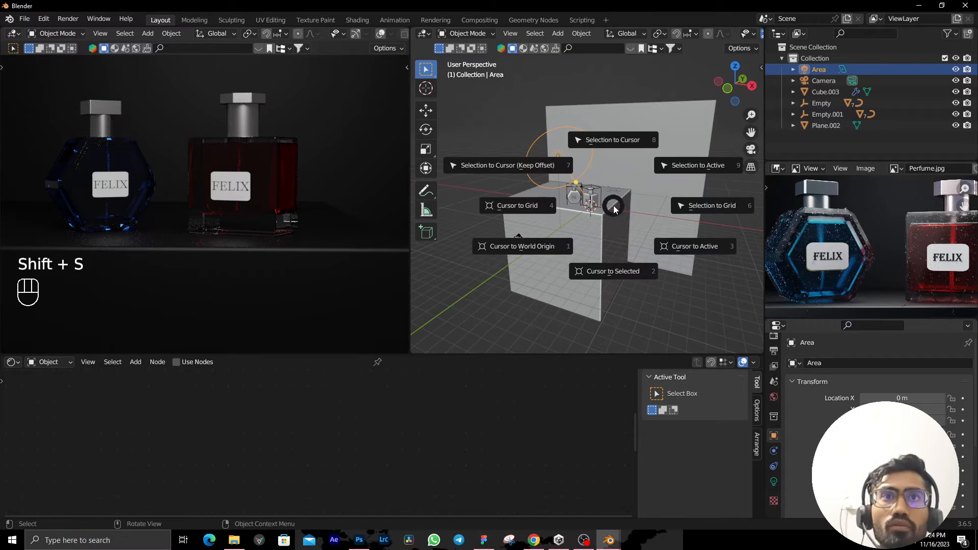
pyautogui.press('Escape')
pyautogui.click(579, 161)
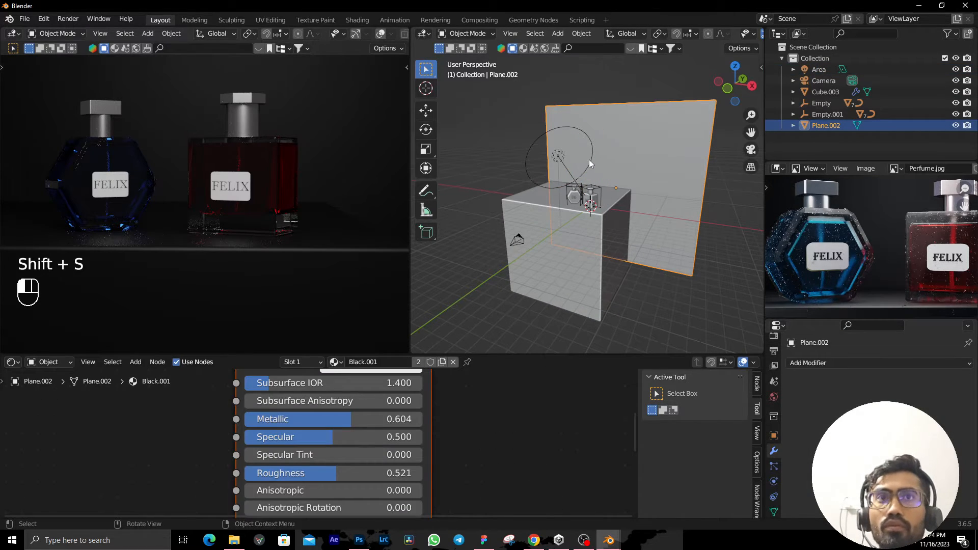
pyautogui.click(589, 160)
pyautogui.hotkey('shift', 'd')
pyautogui.rightClick(466, 113)
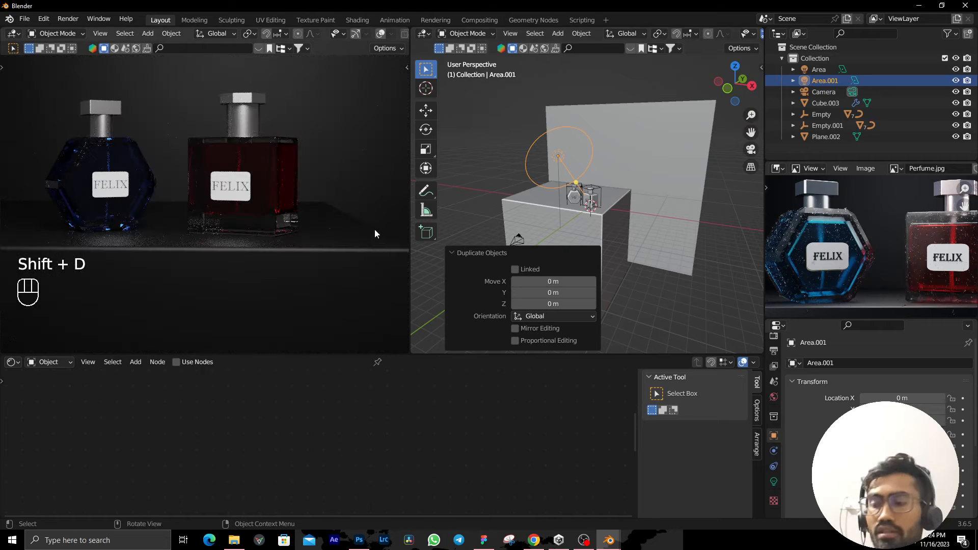
pyautogui.hotkey('alt', 'r')
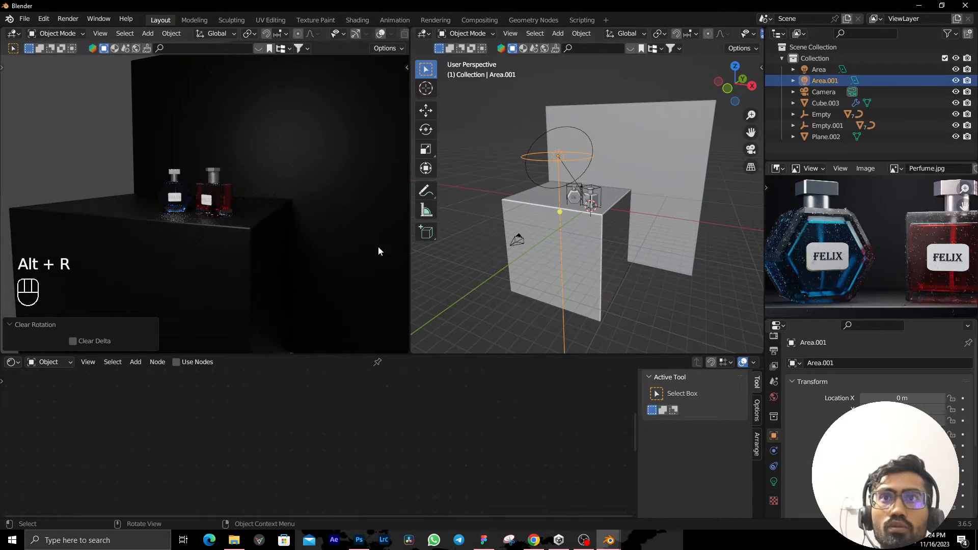
pyautogui.press('KP_0')
# Move the duplicated area light about 17.66 m along the global Y axis, towards the backdrop.
pyautogui.moveTo(650, 141); pyautogui.dragTo(634, 170, button='middle')
pyautogui.press('g')
pyautogui.press('y')
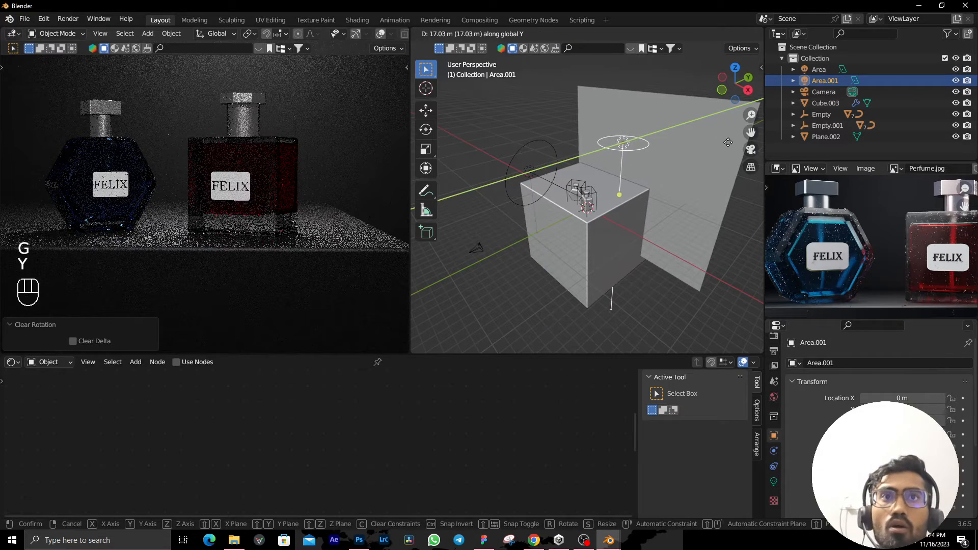
pyautogui.click(731, 141)
pyautogui.scroll(-4, 242, 155)
pyautogui.keyDown('shift'); pyautogui.moveTo(240, 155); pyautogui.dragTo(233, 175, button='middle'); pyautogui.keyUp('shift')
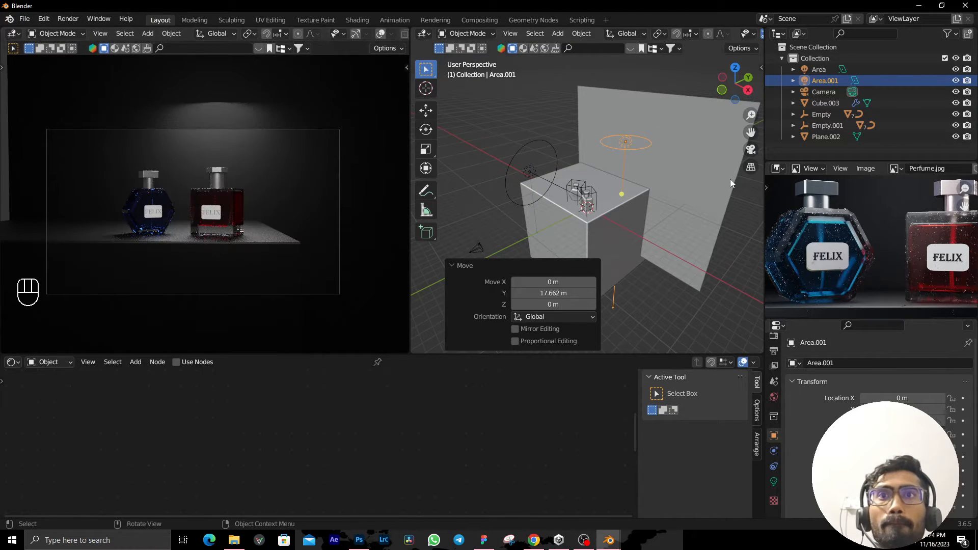
# Raise the duplicated overhead area light about 3.48 m along the global Z axis and scale it by about 1.71.
pyautogui.press('g')
pyautogui.press('z')
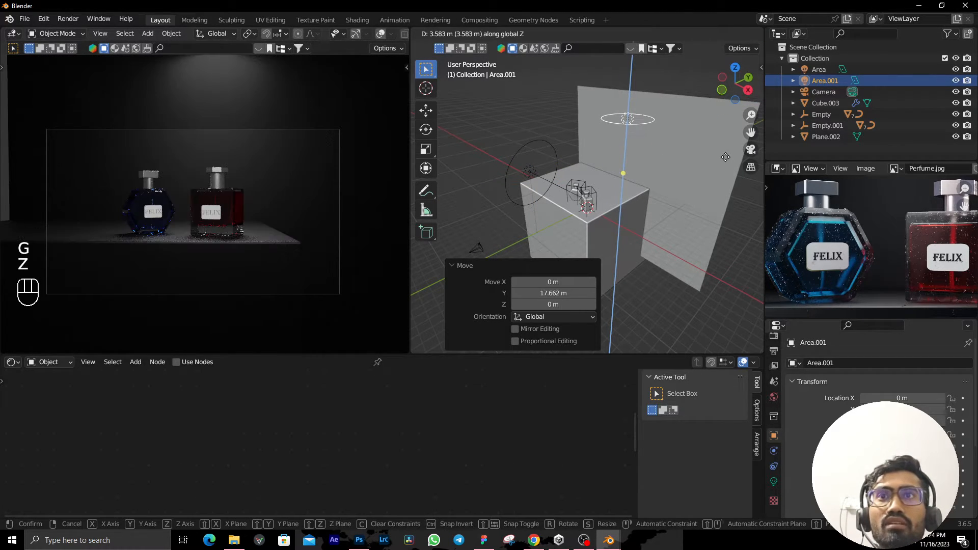
pyautogui.click(719, 158)
pyautogui.press('s')
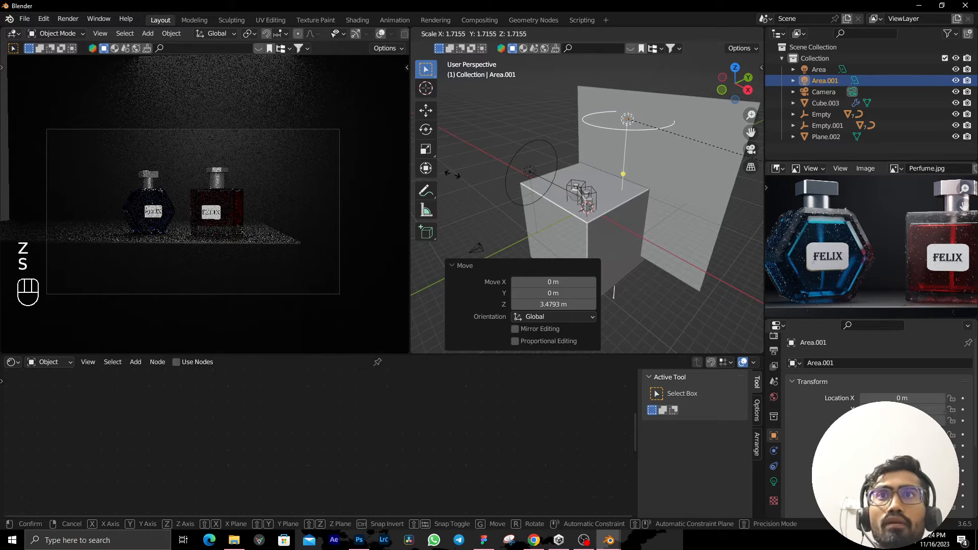
pyautogui.click(453, 177)
pyautogui.click(773, 482)
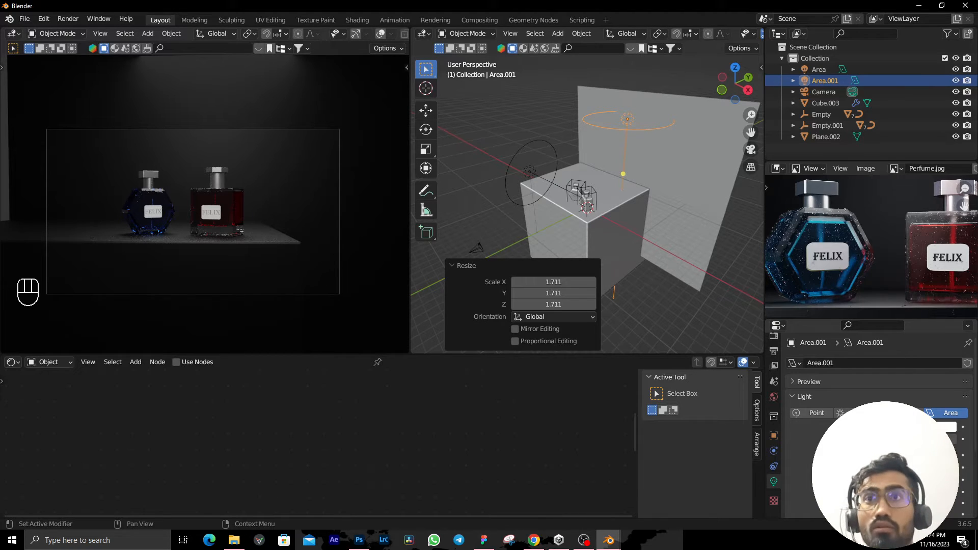
# Examine the bottles through the camera and the area light arrangement in the finished perfume.blend scene.
pyautogui.scroll(3, 264, 216)
pyautogui.keyDown('shift'); pyautogui.moveTo(264, 216); pyautogui.dragTo(286, 194, button='middle'); pyautogui.keyUp('shift')
pyautogui.scroll(1, 295, 159)
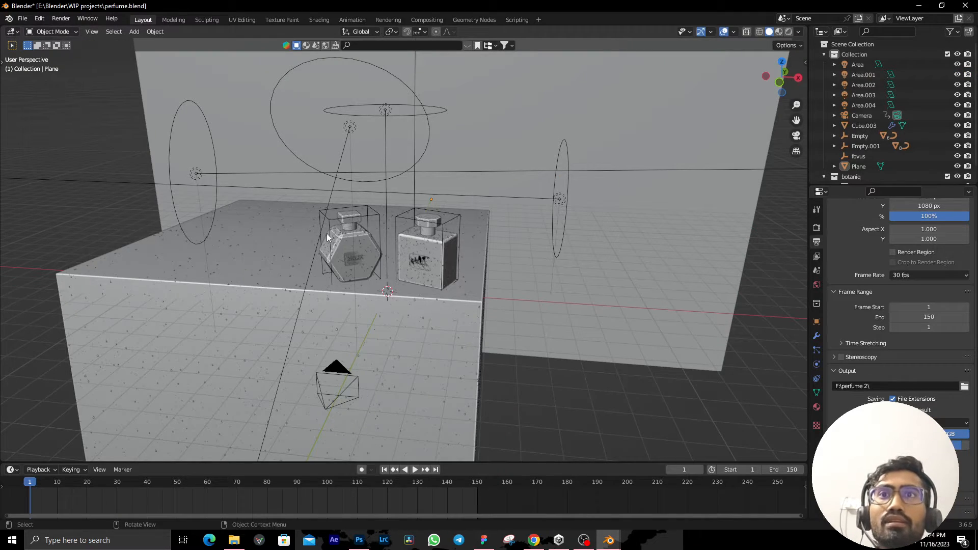
pyautogui.moveTo(360, 217); pyautogui.dragTo(280, 203, button='middle')
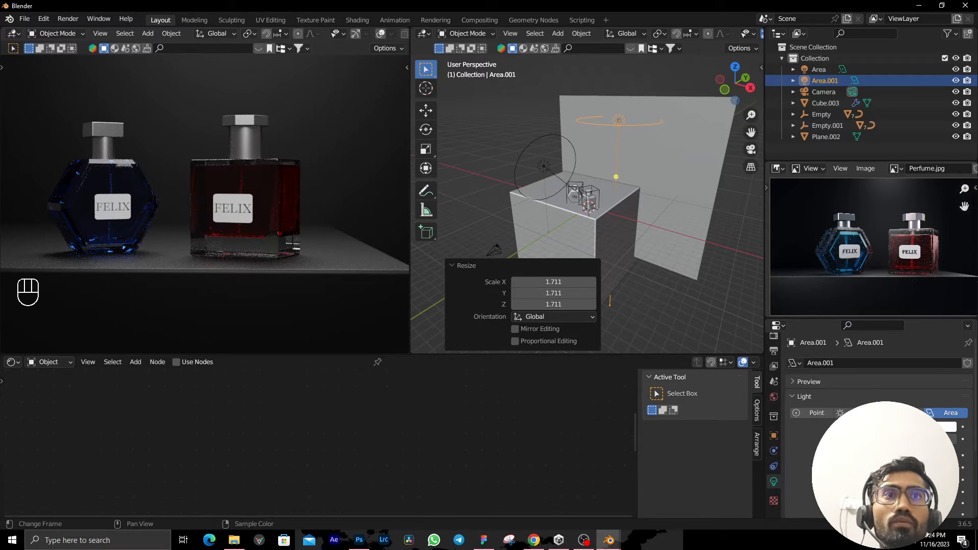
pyautogui.scroll(-4, 601, 232)
pyautogui.moveTo(569, 225); pyautogui.dragTo(589, 225, button='middle')
pyautogui.scroll(7, 589, 226)
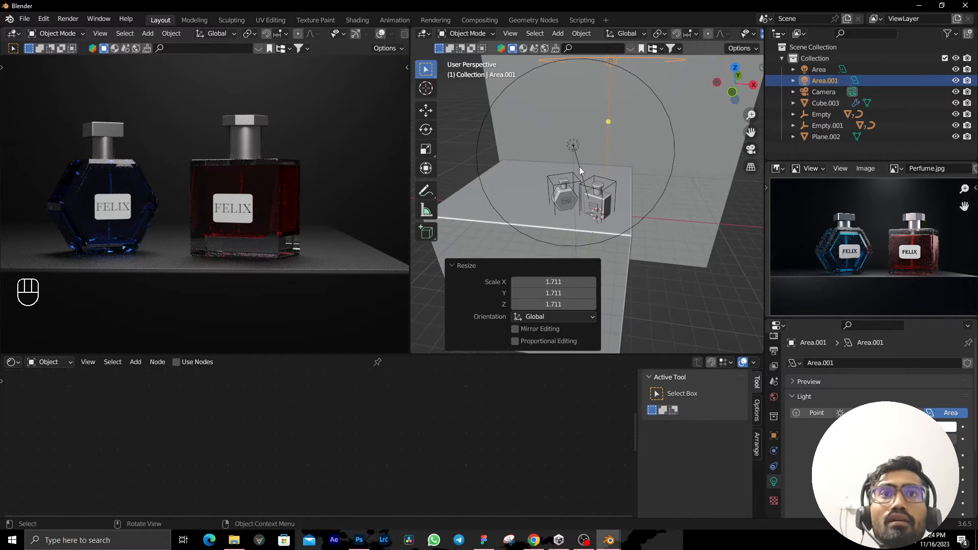
# Duplicate the area light in front of the bottles in place and clear the copy's rotation.
pyautogui.click(575, 154)
pyautogui.scroll(-2, 586, 160)
pyautogui.hotkey('shift', 'd')
pyautogui.press('x')
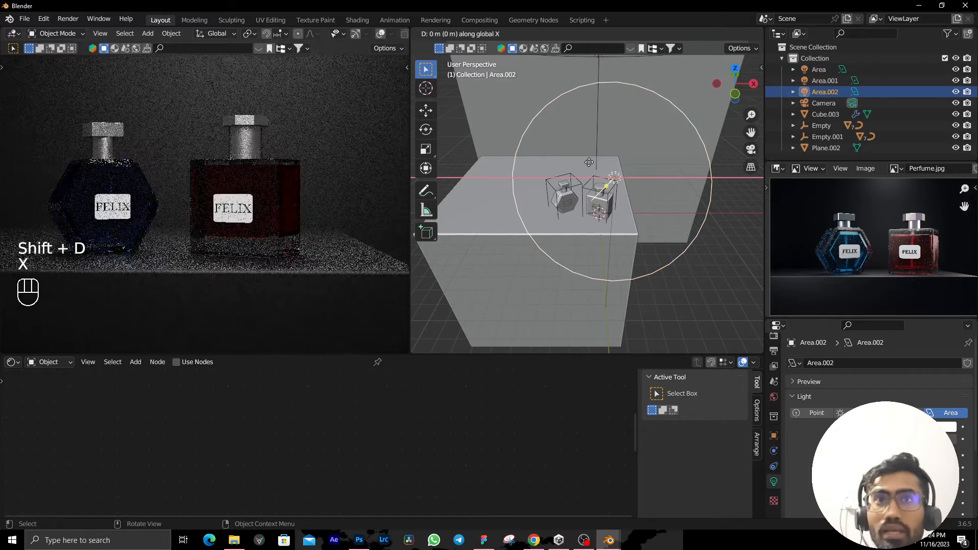
pyautogui.rightClick(709, 149)
pyautogui.scroll(-6, 677, 182)
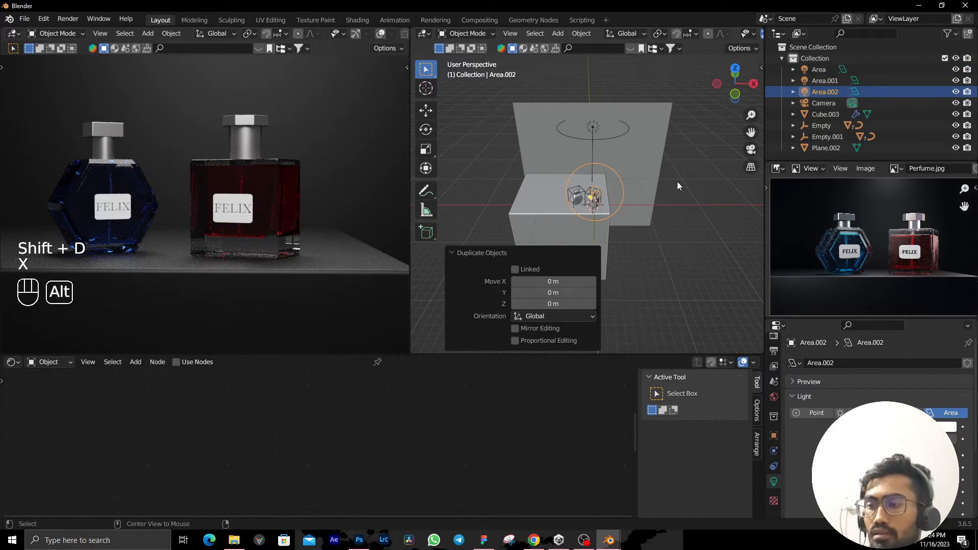
pyautogui.hotkey('alt', 'r')
# Move the unrotated area light copy about 6.11 m along the global X axis.
pyautogui.moveTo(677, 182); pyautogui.dragTo(623, 185, button='middle')
pyautogui.scroll(8, 624, 185)
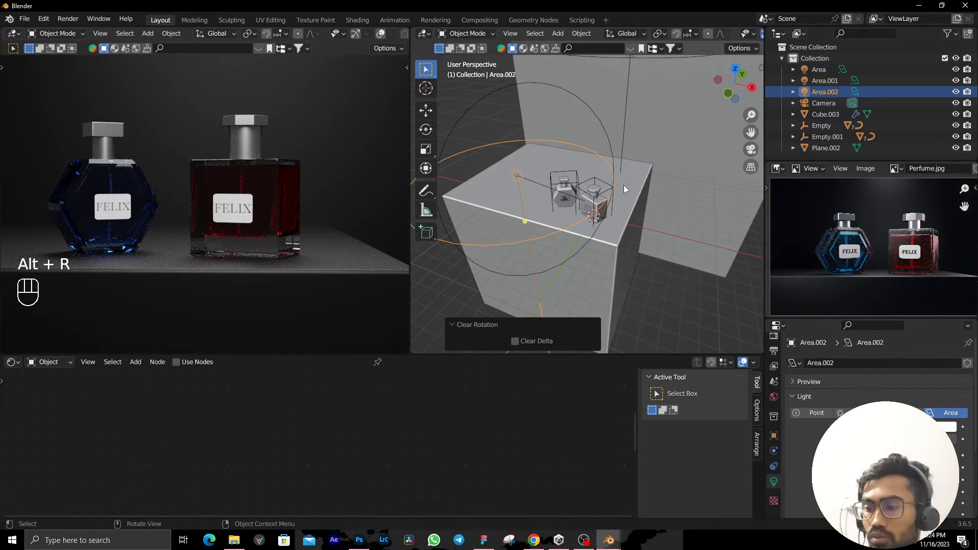
pyautogui.press('g')
pyautogui.press('x')
pyautogui.click(618, 221)
pyautogui.scroll(-4, 618, 220)
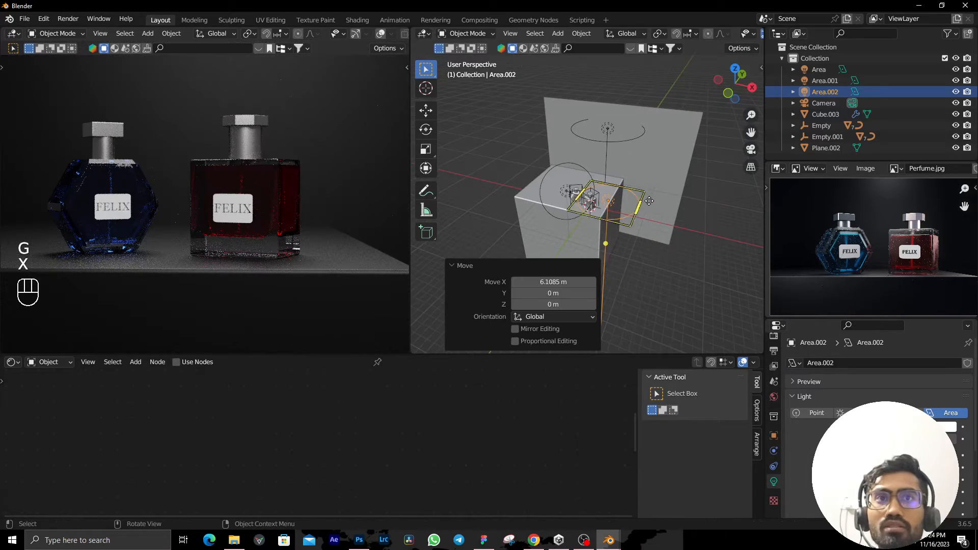
# Snap the new area light to the 3D cursor and move it about 12.96 m along the global X axis.
pyautogui.hotkey('shift', 's')
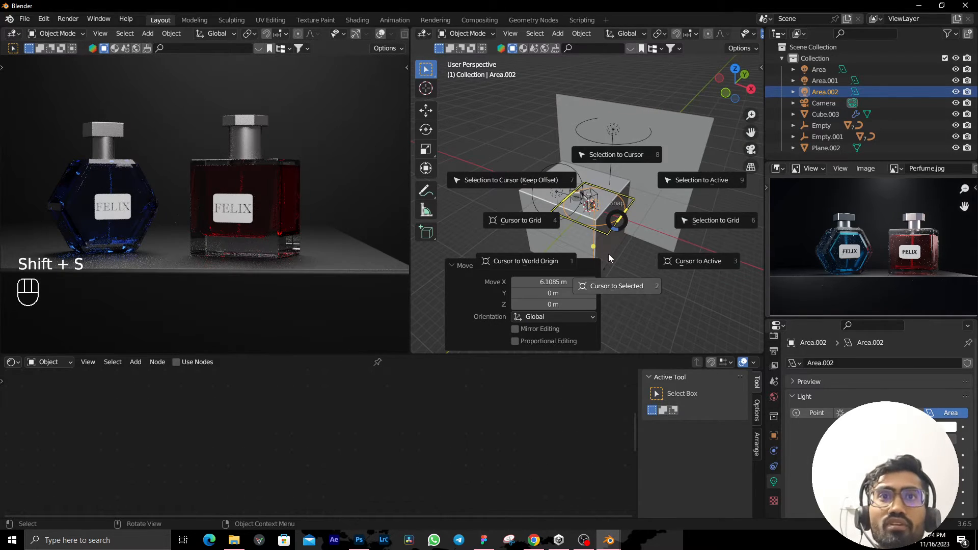
pyautogui.click(616, 199)
pyautogui.press('g')
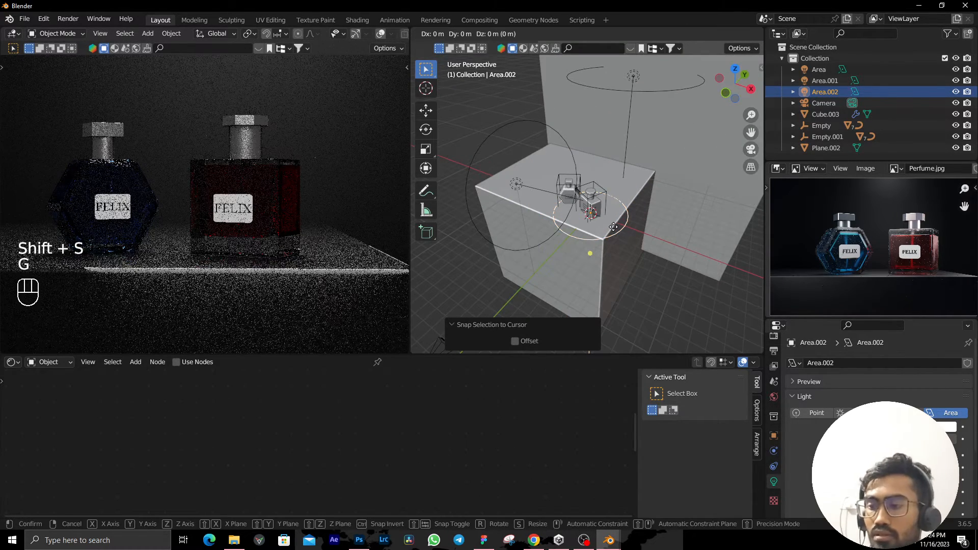
pyautogui.press('x')
pyautogui.click(706, 235)
pyautogui.scroll(-3, 657, 236)
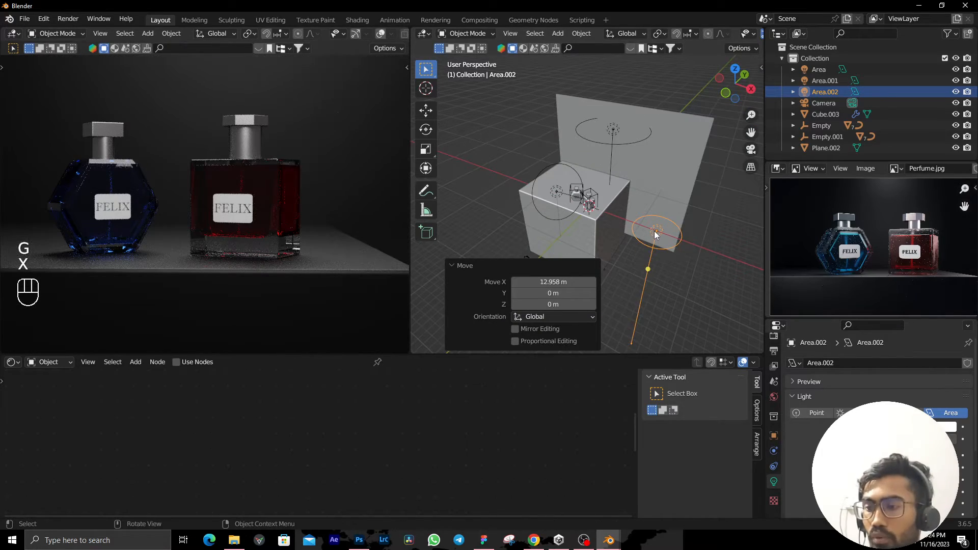
# Rotate the new side area light 90° about the global Y axis so it faces the bottles.
pyautogui.press('r')
pyautogui.press('y')
pyautogui.press('KP_9')
pyautogui.press('KP_0')
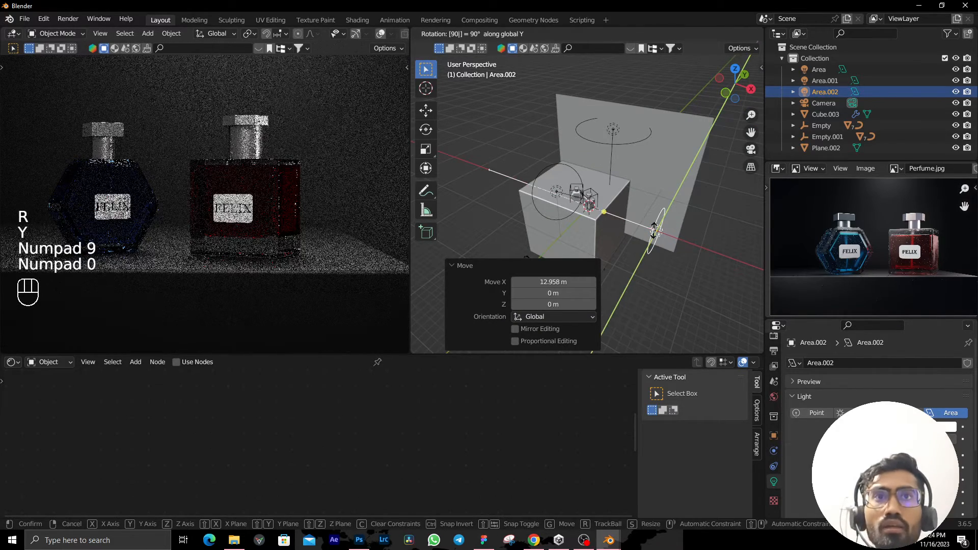
pyautogui.press('KP_Enter')
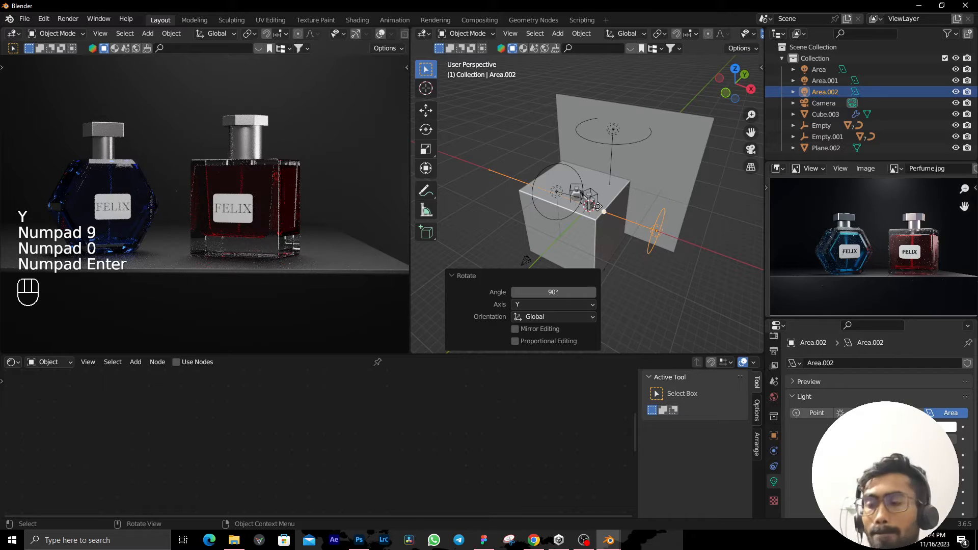
# Raise the side area light about 4.39 m along global Z and rotate it about 17.4° around the Z axis.
pyautogui.press('g')
pyautogui.press('z')
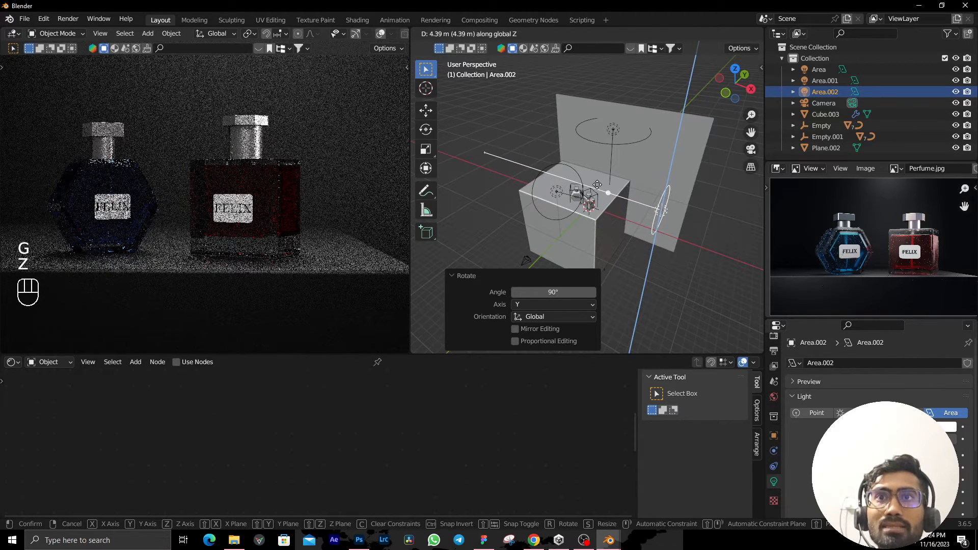
pyautogui.click(597, 184)
pyautogui.press('r')
pyautogui.press('z')
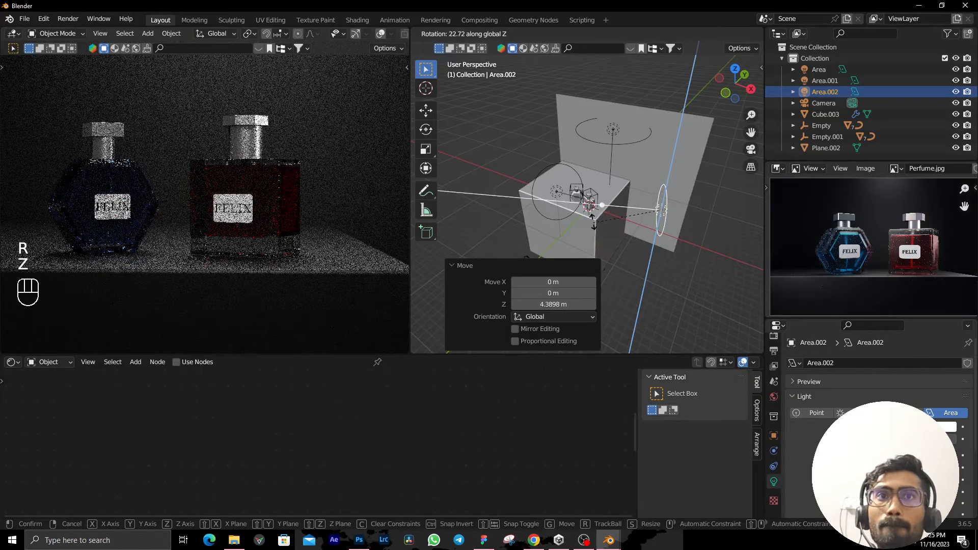
pyautogui.click(593, 208)
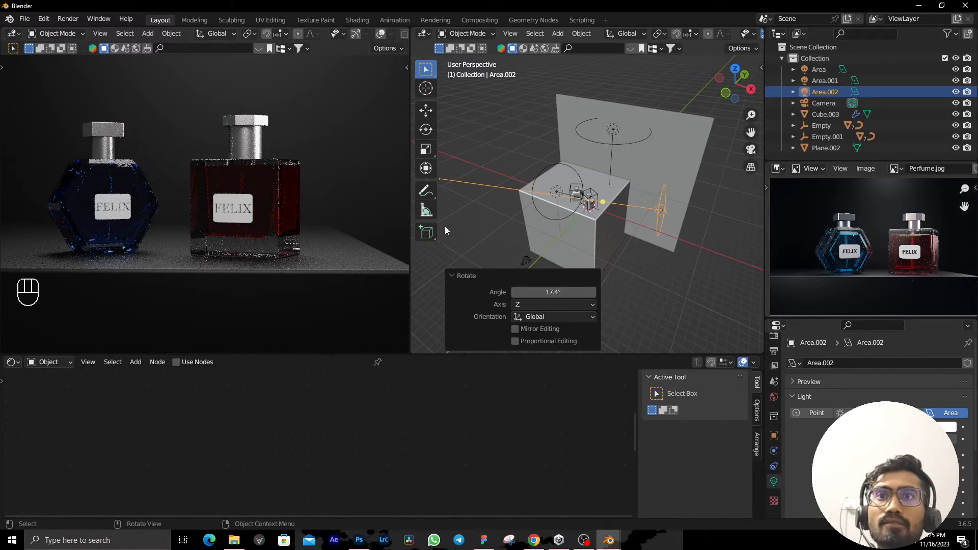
# Compare the red bottle with the reference image and set its Glass material's Transmission Roughness to 0.306.
pyautogui.scroll(3, 238, 216)
pyautogui.keyDown('shift'); pyautogui.moveTo(334, 205); pyautogui.dragTo(254, 234, button='middle'); pyautogui.keyUp('shift')
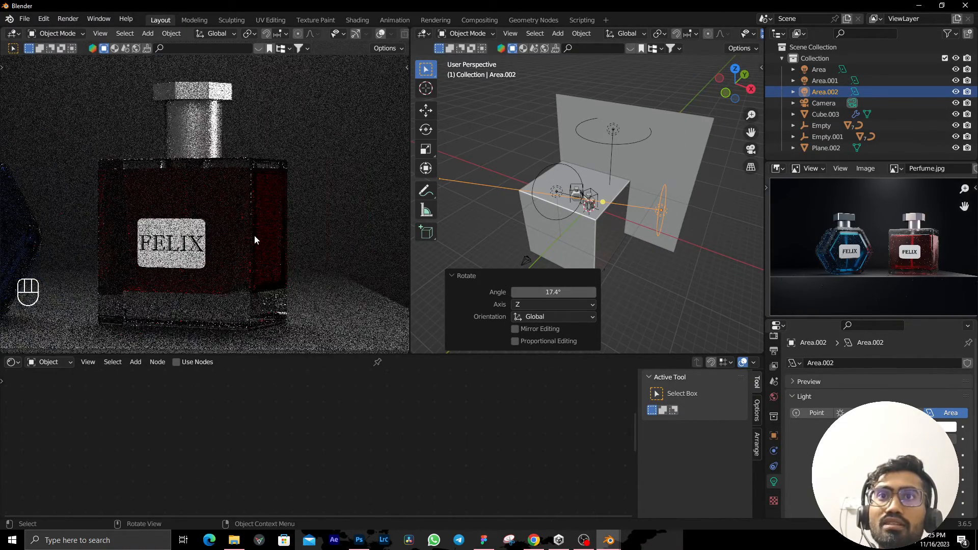
pyautogui.scroll(1, 255, 235)
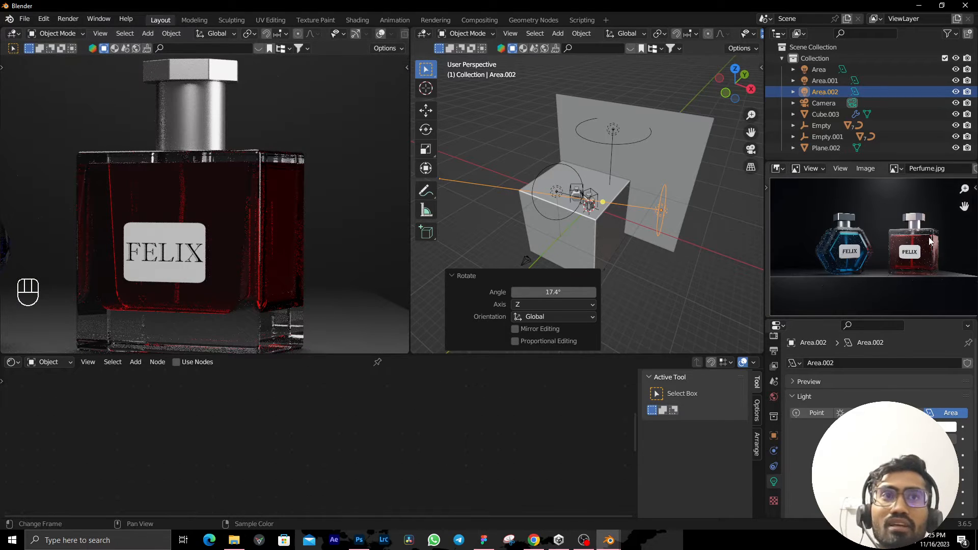
pyautogui.scroll(4, 930, 241)
pyautogui.scroll(2, 605, 267)
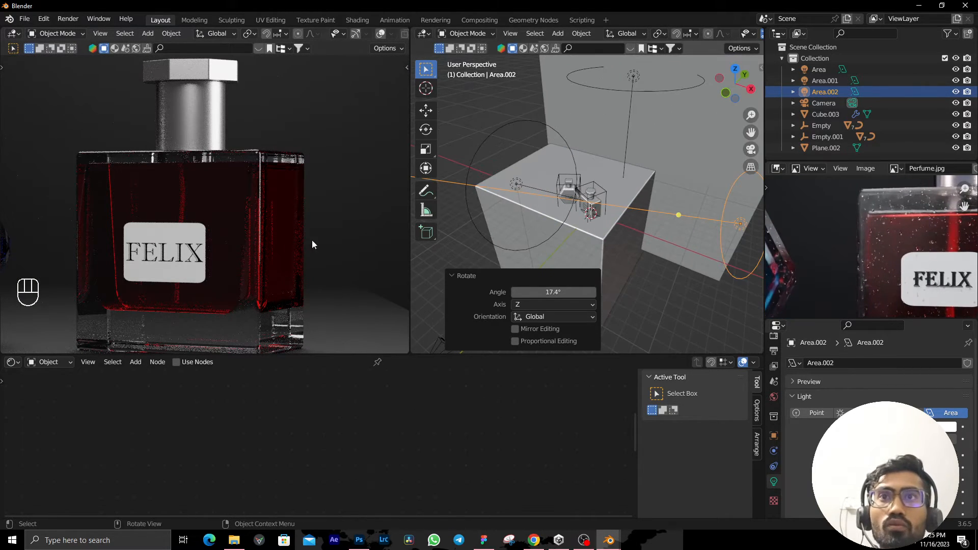
pyautogui.scroll(2, 312, 240)
pyautogui.click(282, 220)
pyautogui.scroll(-2, 419, 442)
pyautogui.moveTo(419, 442); pyautogui.dragTo(425, 358, button='middle')
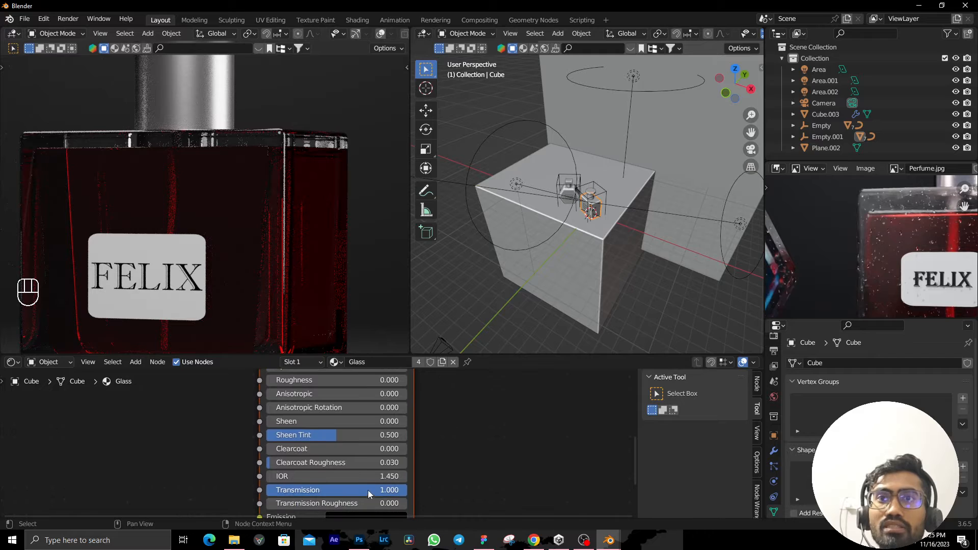
pyautogui.moveTo(368, 490); pyautogui.dragTo(372, 433, button='middle')
pyautogui.scroll(2, 372, 433)
pyautogui.click(326, 460)
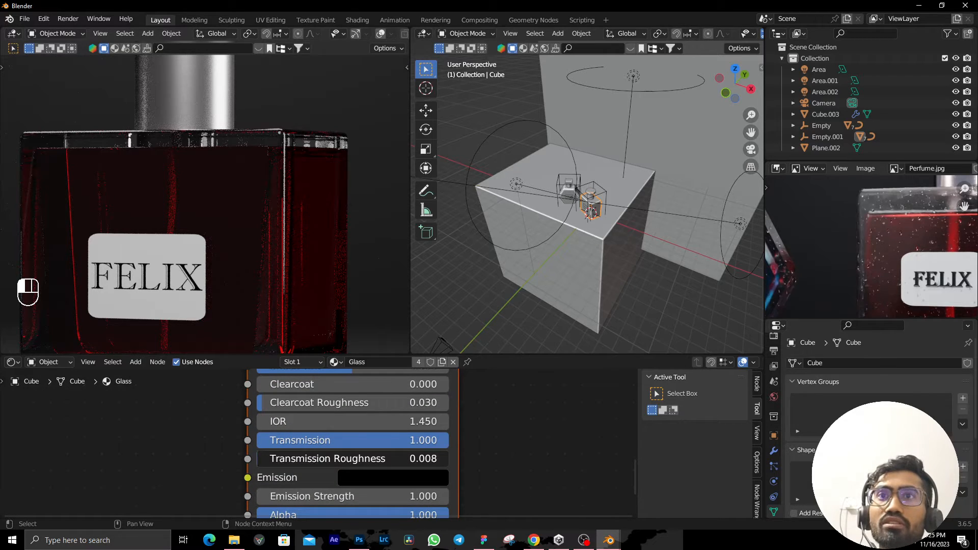
pyautogui.moveTo(327, 460); pyautogui.dragTo(353, 460)
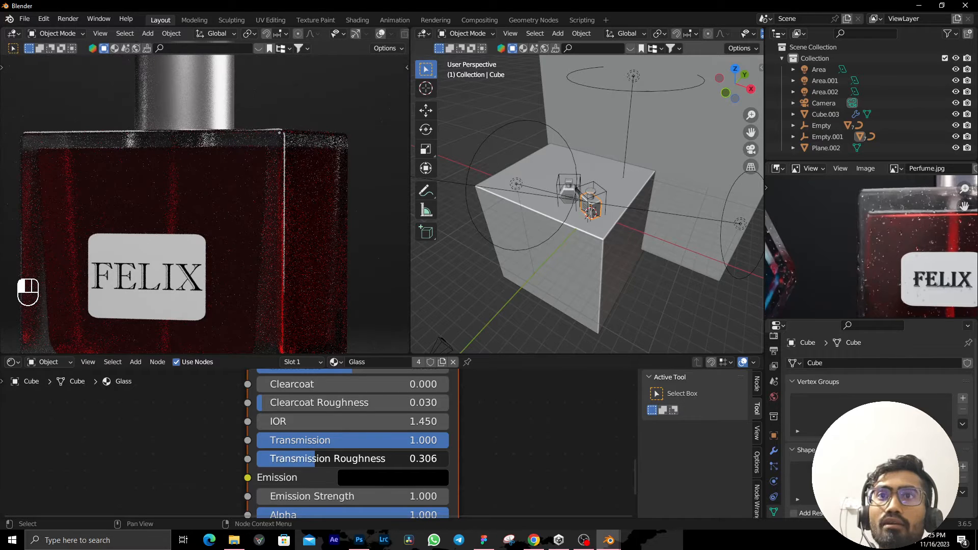
# Select the red liquid inside the square bottle and set its Glass red material's Transmission Roughness to 0.052.
pyautogui.scroll(8, 677, 191)
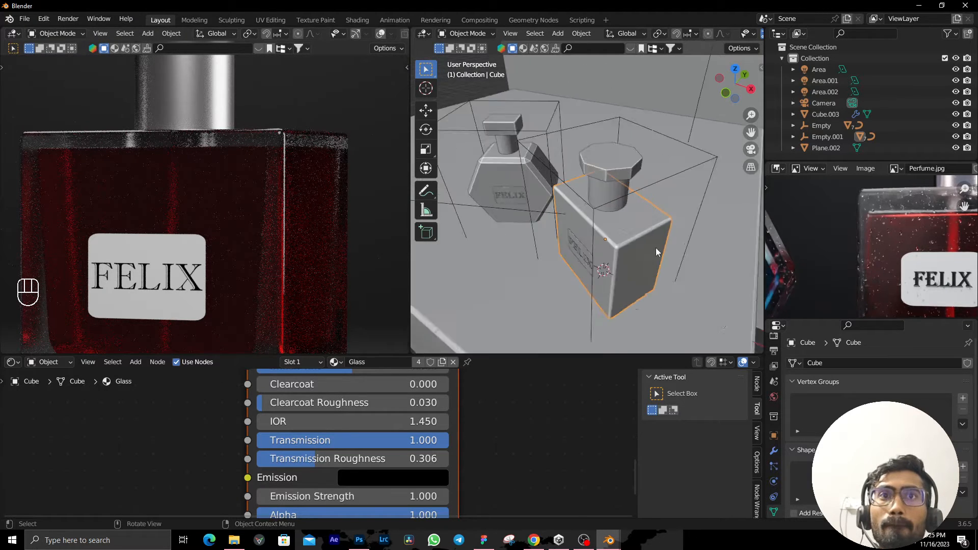
pyautogui.hotkey('shift', 'z')
pyautogui.click(587, 180)
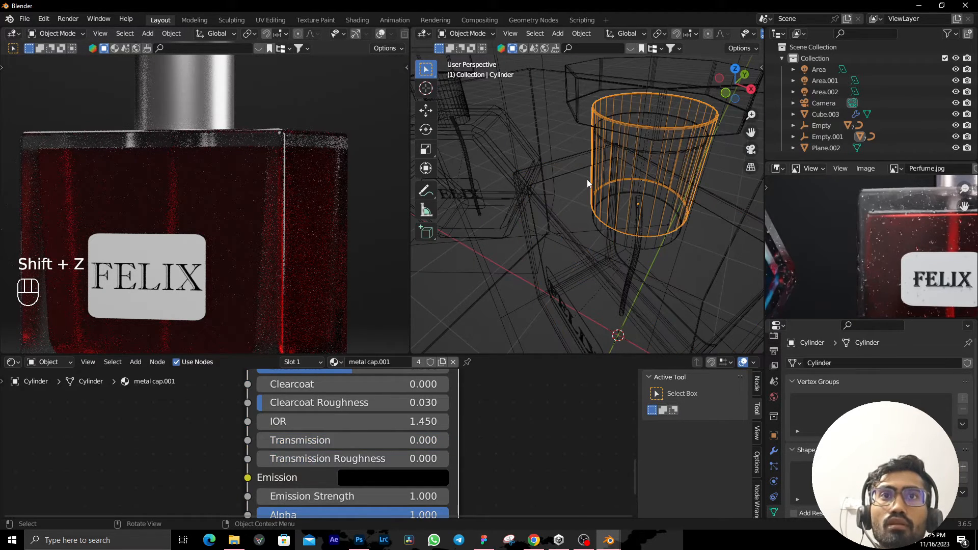
pyautogui.click(583, 175)
pyautogui.hotkey('shift', 'z')
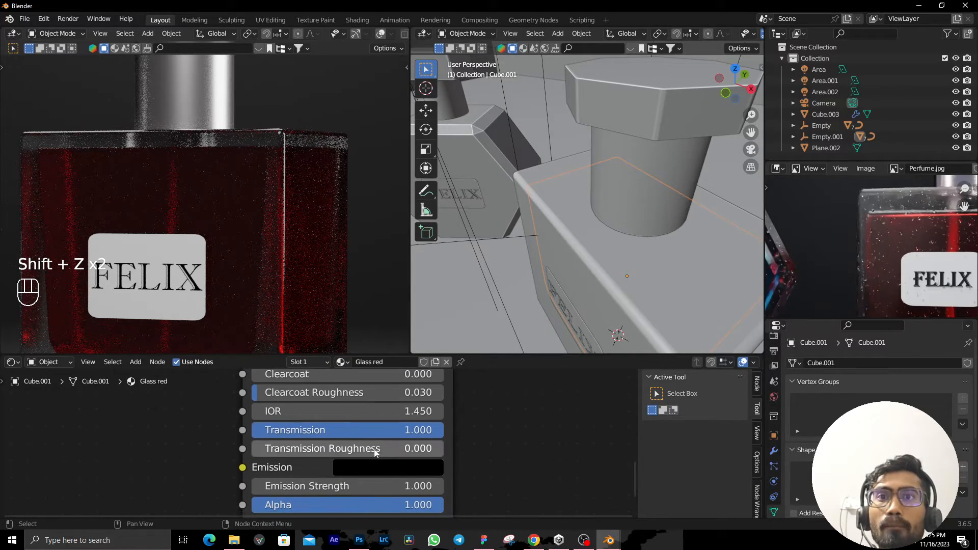
pyautogui.moveTo(371, 451)
pyautogui.mouseDown()
pyautogui.moveTo(405, 450)
pyautogui.moveTo(382, 451)
pyautogui.mouseUp()
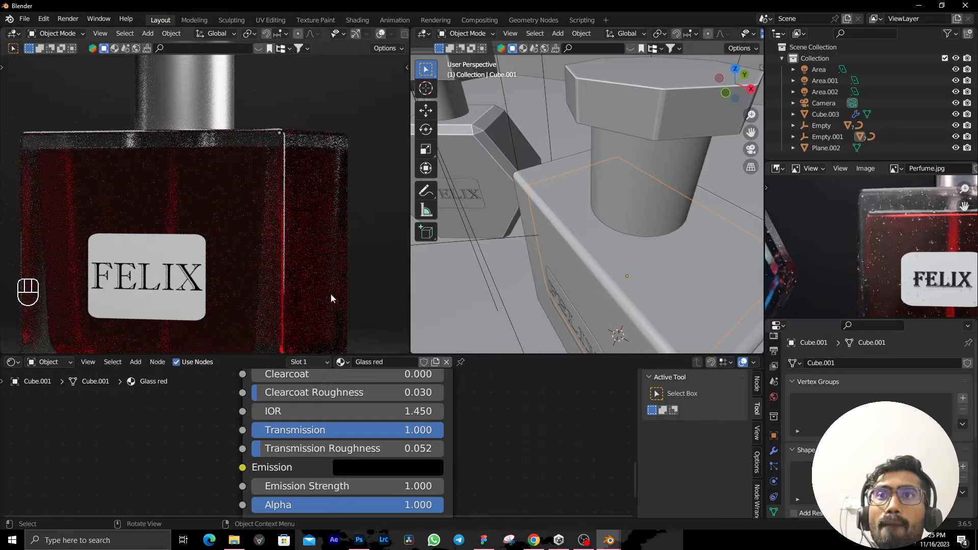
# Compare both rendered bottles with the Perfume.jpg reference and check the light placement around the pedestal.
pyautogui.scroll(-5, 331, 294)
pyautogui.keyDown('shift'); pyautogui.moveTo(299, 274); pyautogui.dragTo(387, 270, button='middle'); pyautogui.keyUp('shift')
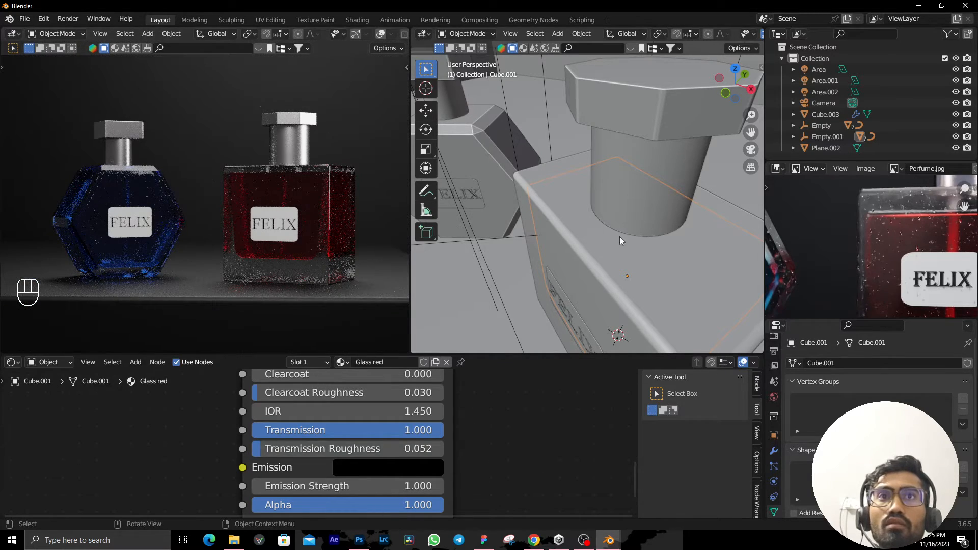
pyautogui.scroll(-5, 620, 236)
pyautogui.keyDown('shift'); pyautogui.moveTo(640, 209); pyautogui.dragTo(706, 225, button='middle'); pyautogui.keyUp('shift')
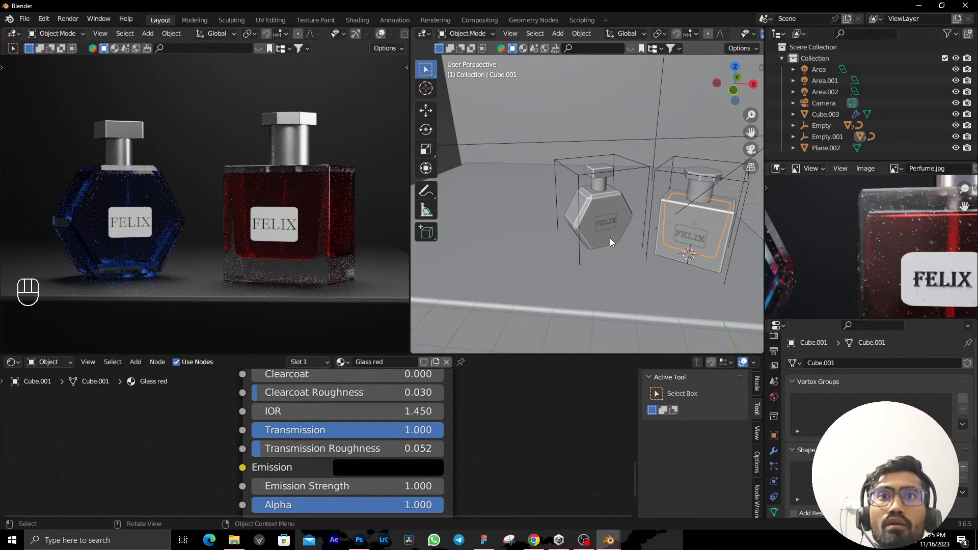
pyautogui.scroll(-6, 610, 238)
pyautogui.moveTo(706, 278); pyautogui.dragTo(681, 294, button='middle')
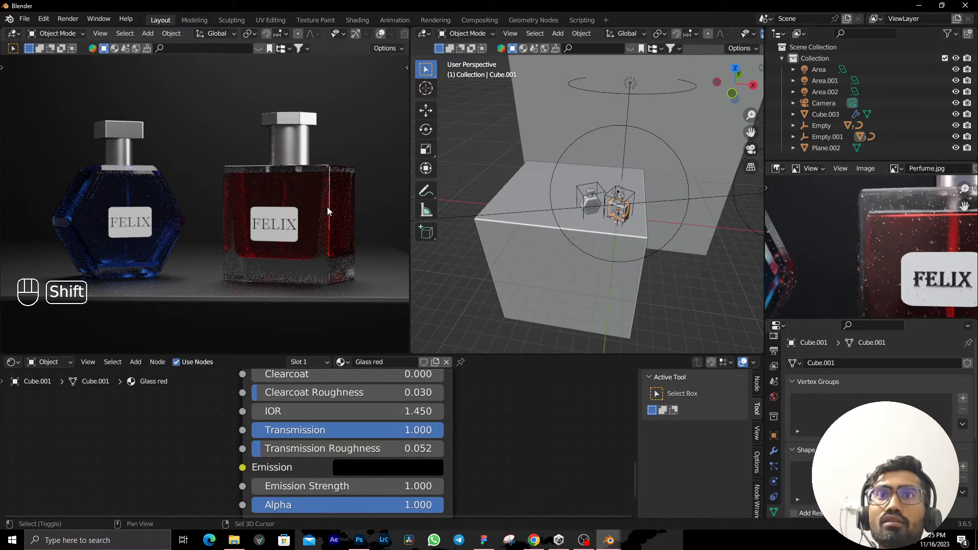
pyautogui.keyDown('shift'); pyautogui.moveTo(327, 207); pyautogui.dragTo(298, 213, button='middle'); pyautogui.keyUp('shift')
pyautogui.scroll(-3, 777, 214)
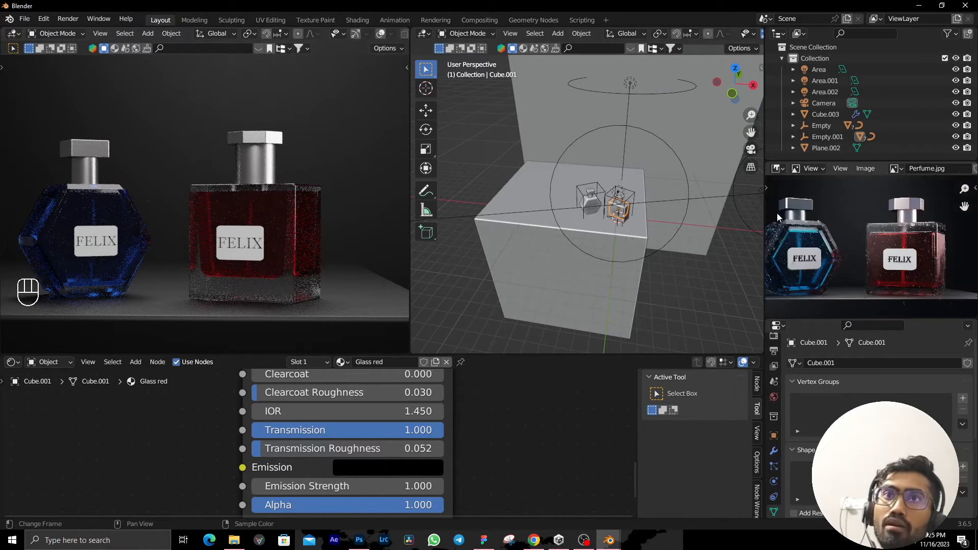
pyautogui.scroll(-2, 656, 220)
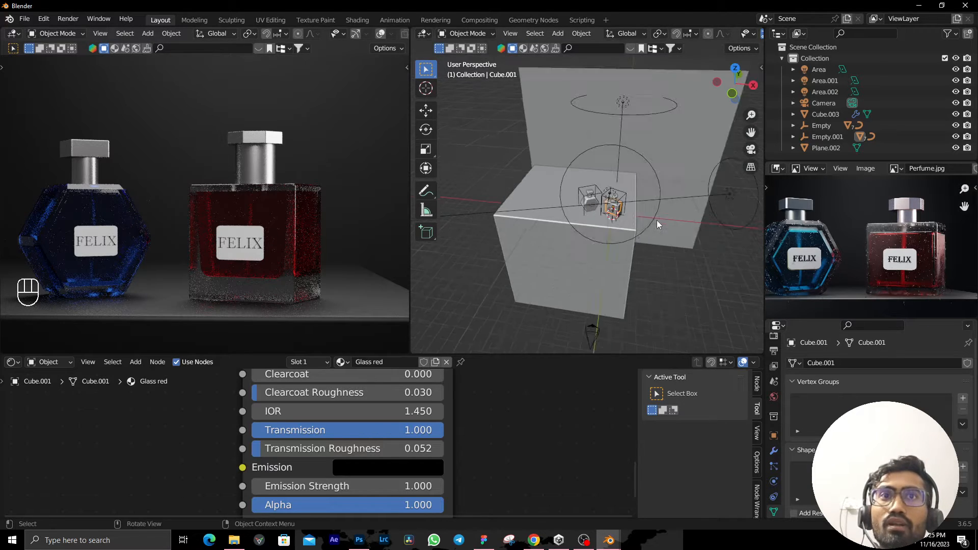
# Duplicate the side area light beside the pedestal in place.
pyautogui.moveTo(656, 220); pyautogui.dragTo(686, 209, button='middle')
pyautogui.click(675, 198)
pyautogui.hotkey('shift', 'd')
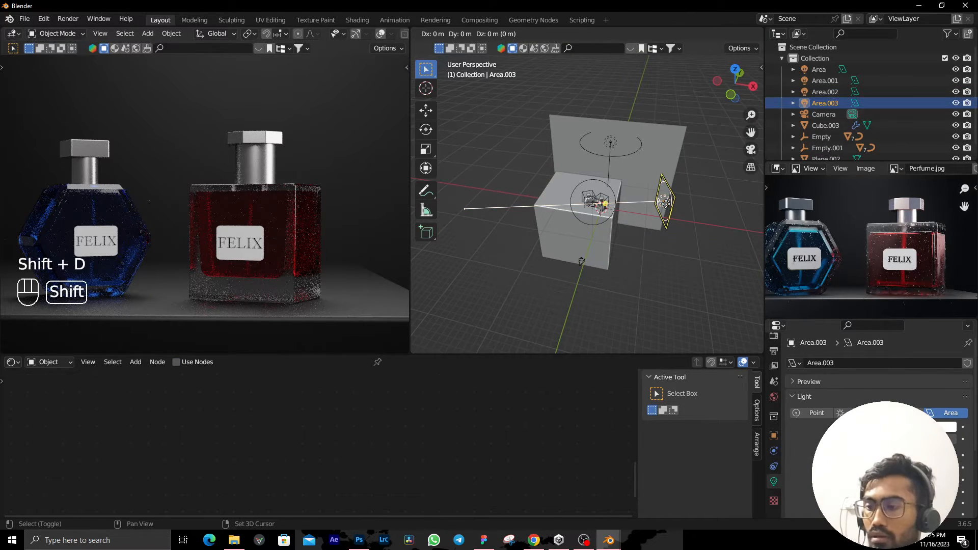
pyautogui.press('t')
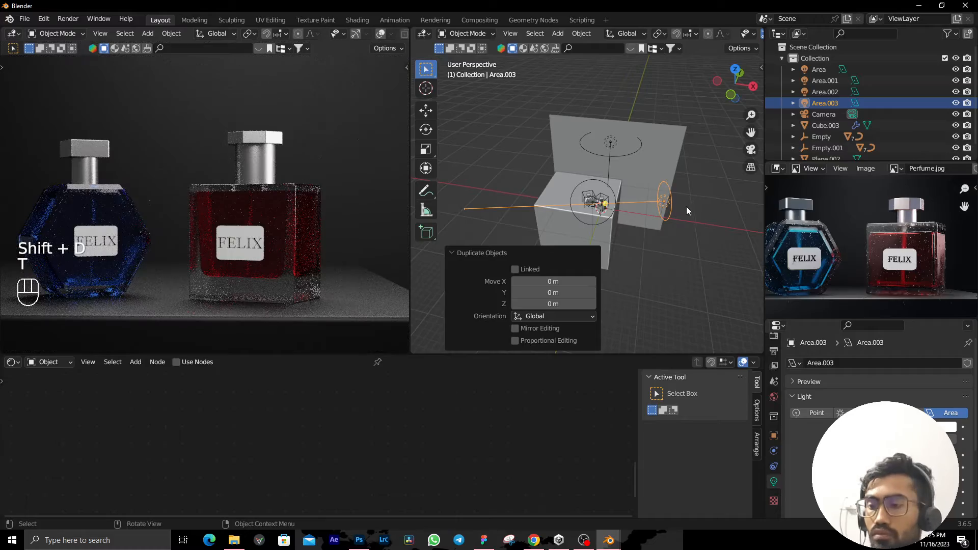
# Rotate the duplicated area light 180° about Z and move it about -27.9 m along X to the pedestal's opposite side.
pyautogui.press('r')
pyautogui.press('z')
pyautogui.press('KP_1')
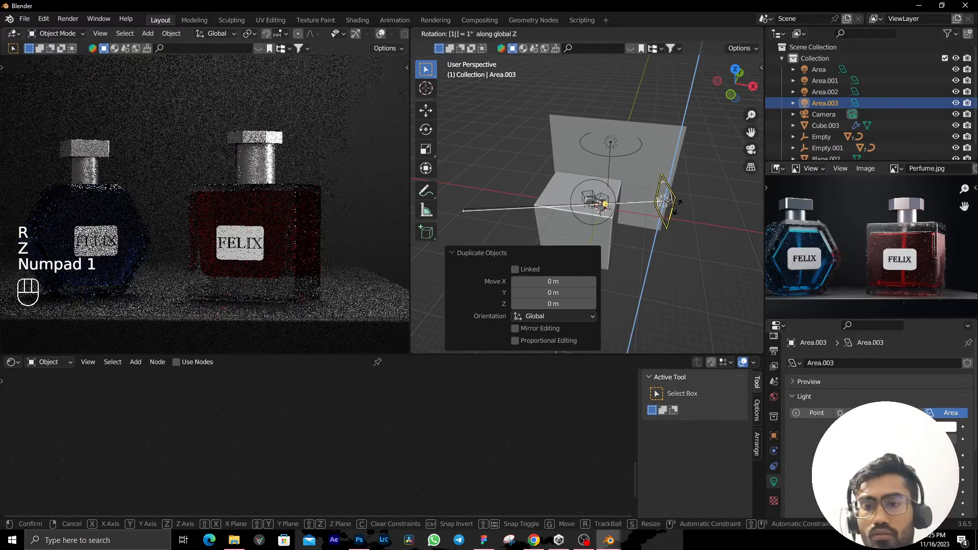
pyautogui.press('KP_8')
pyautogui.press('KP_0')
pyautogui.press('KP_Enter')
pyautogui.press('g')
pyautogui.press('x')
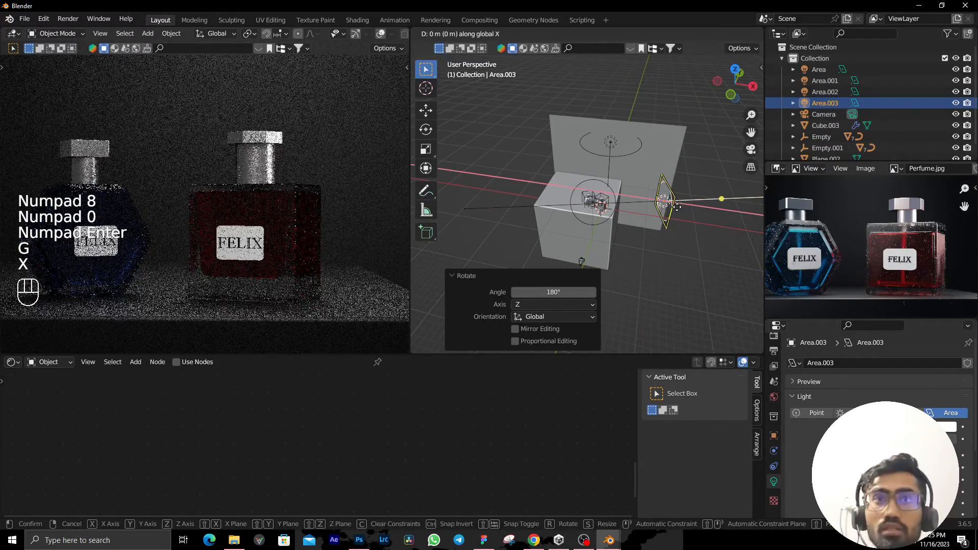
pyautogui.click(549, 200)
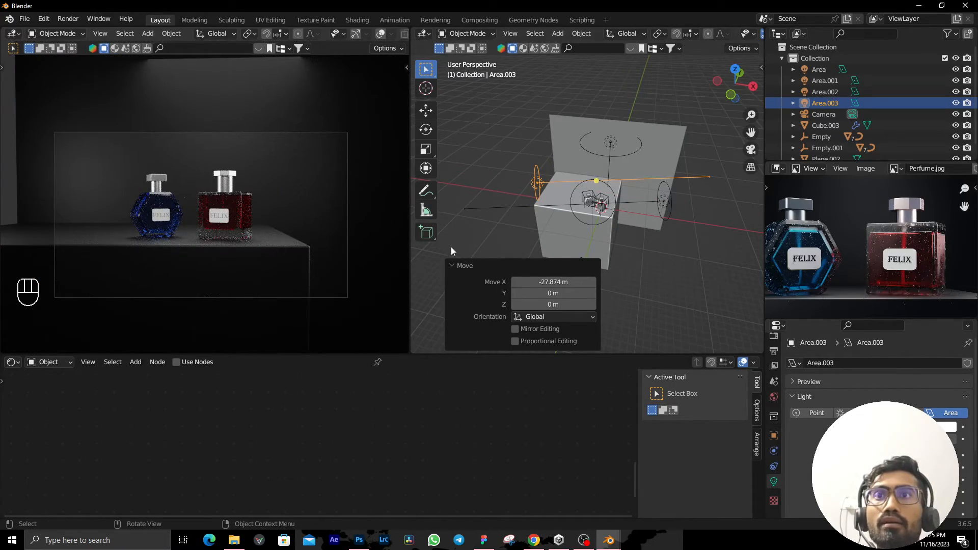
# Move the opposite-side area light about -9 m along Y and rotate it about 4.55° around Z toward the bottles.
pyautogui.moveTo(596, 234); pyautogui.dragTo(587, 215, button='middle')
pyautogui.press('g')
pyautogui.press('y')
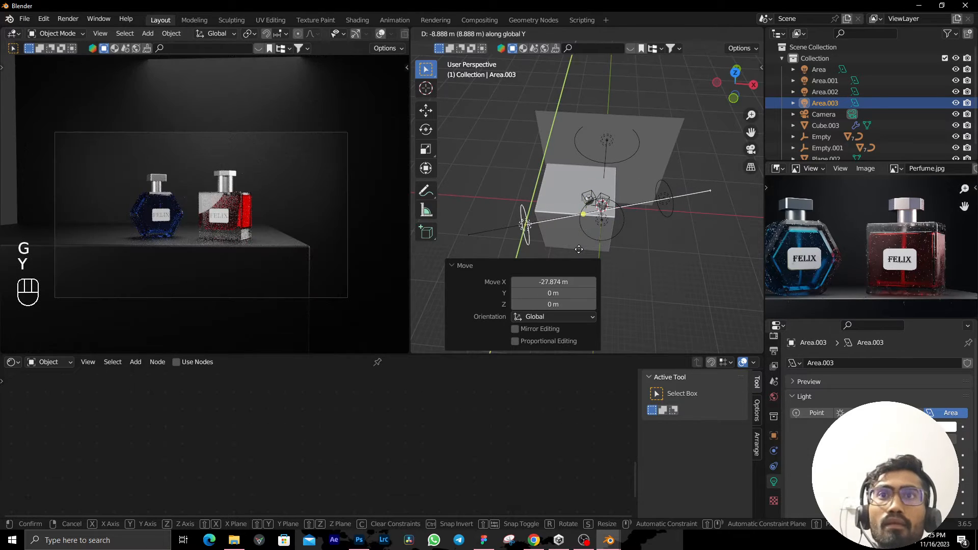
pyautogui.click(607, 236)
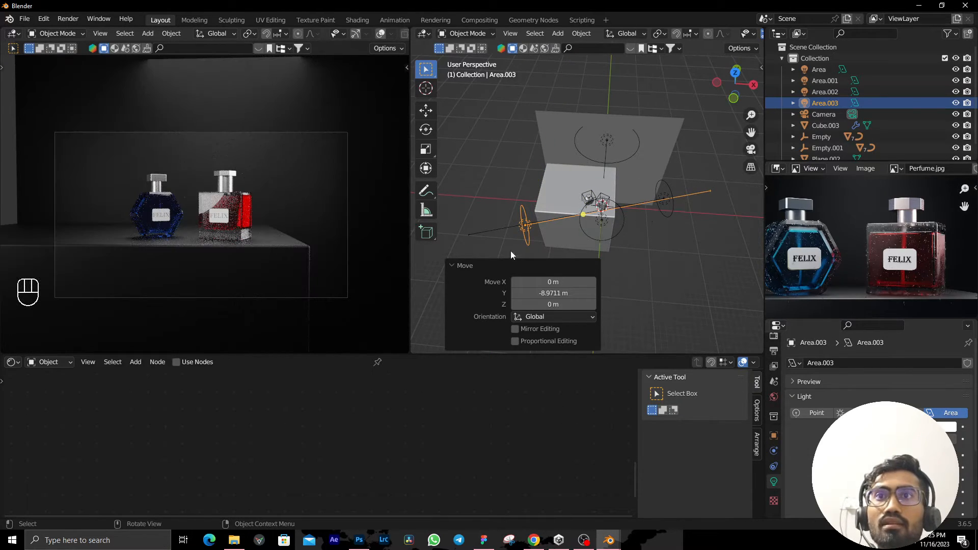
pyautogui.press('r')
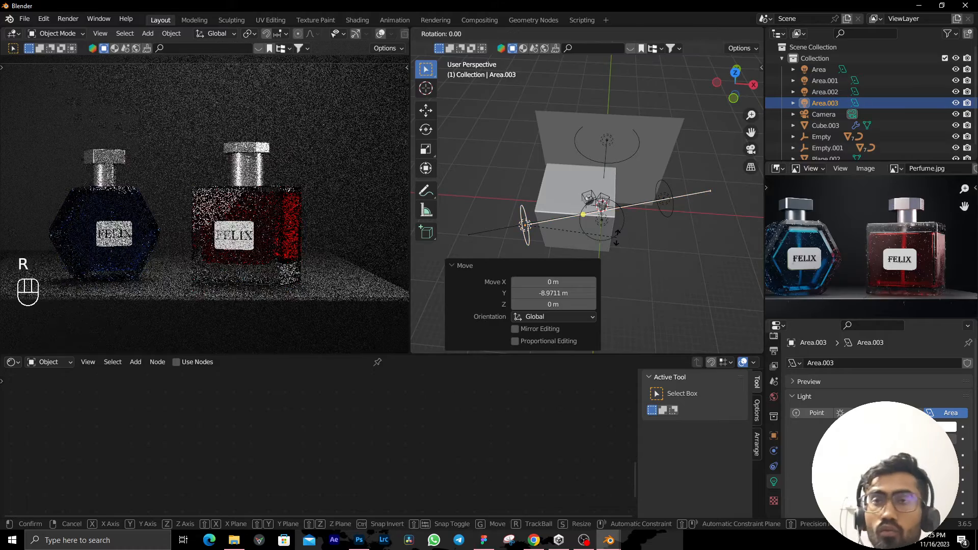
pyautogui.press('z')
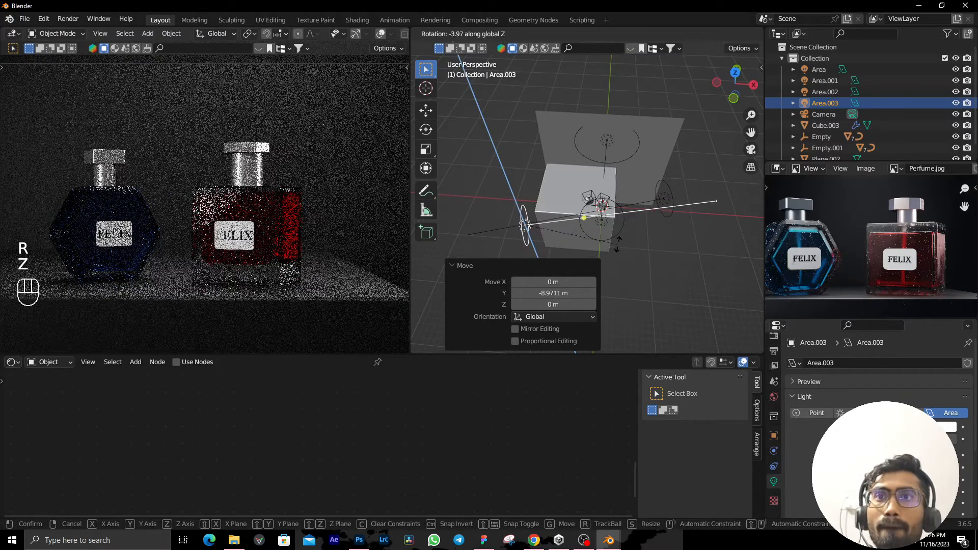
pyautogui.click(525, 224)
# Pull the opposite-side area light back about 11.4 m along its local Z axis, away from the bottles.
pyautogui.press('g')
pyautogui.press('z')
pyautogui.press('z')
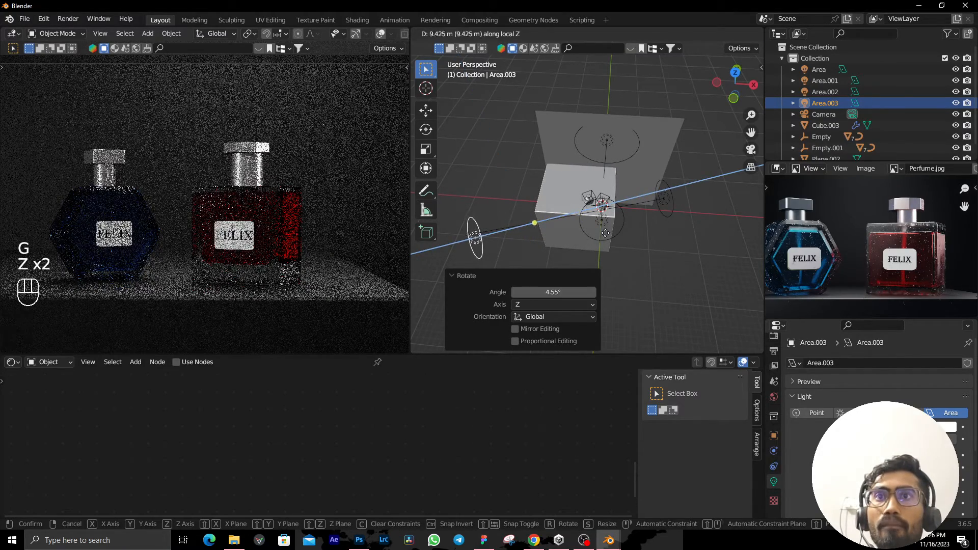
pyautogui.click(601, 234)
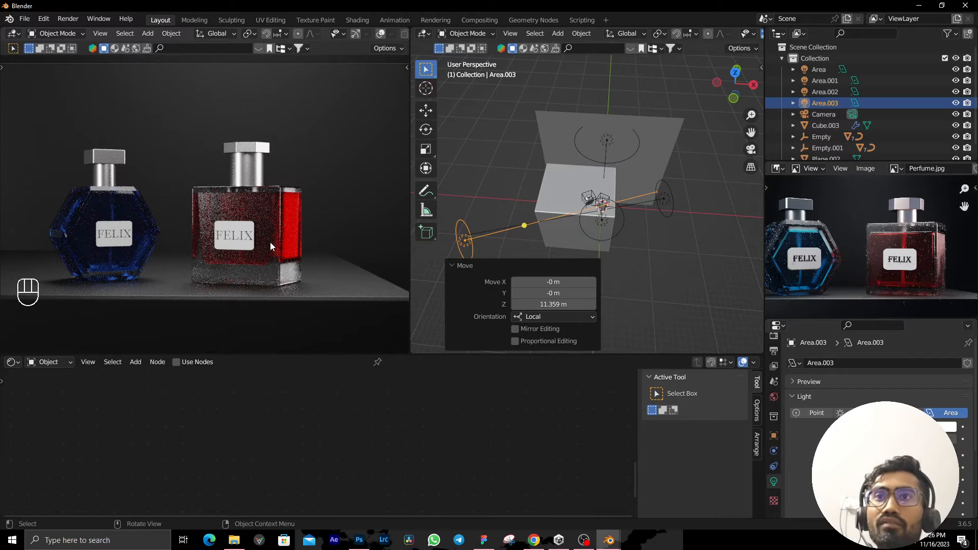
pyautogui.scroll(-2, 256, 252)
pyautogui.keyDown('shift'); pyautogui.moveTo(262, 249); pyautogui.dragTo(310, 250, button='middle'); pyautogui.keyUp('shift')
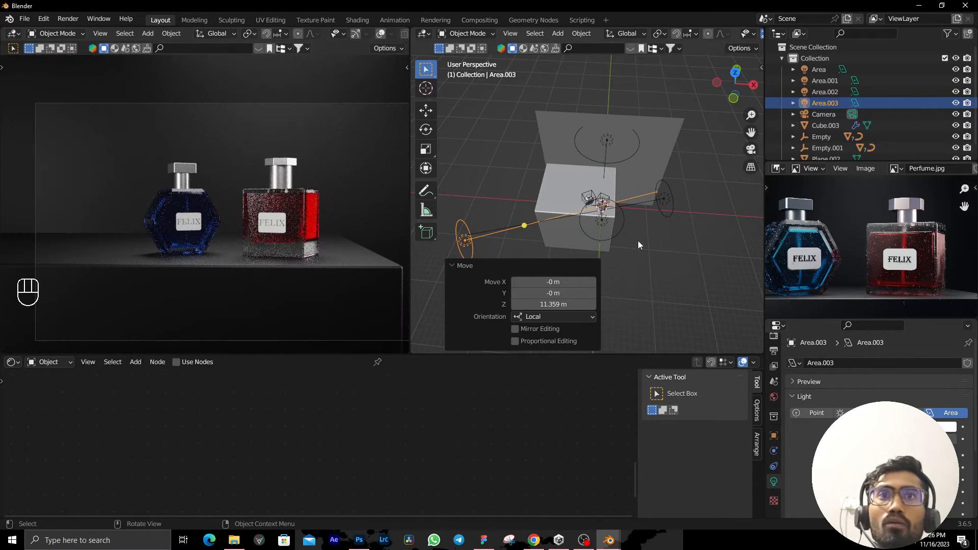
# Duplicate the Area.002 light beside the pedestal and place the copy about -9.3 m along Y.
pyautogui.scroll(6, 638, 240)
pyautogui.keyDown('shift'); pyautogui.moveTo(613, 237); pyautogui.dragTo(491, 229, button='middle'); pyautogui.keyUp('shift')
pyautogui.scroll(-3, 592, 216)
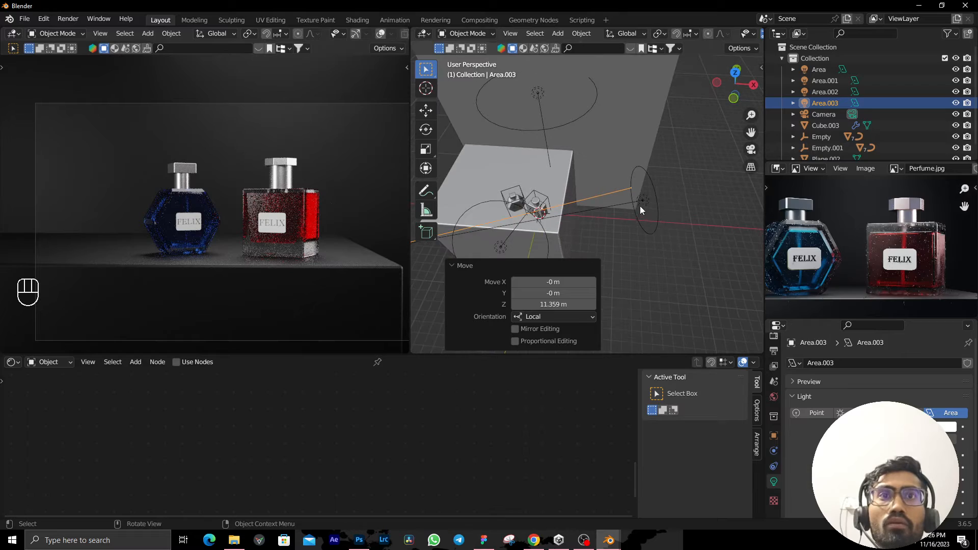
pyautogui.click(642, 205)
pyautogui.scroll(2, 646, 205)
pyautogui.moveTo(646, 205); pyautogui.dragTo(692, 160, button='middle')
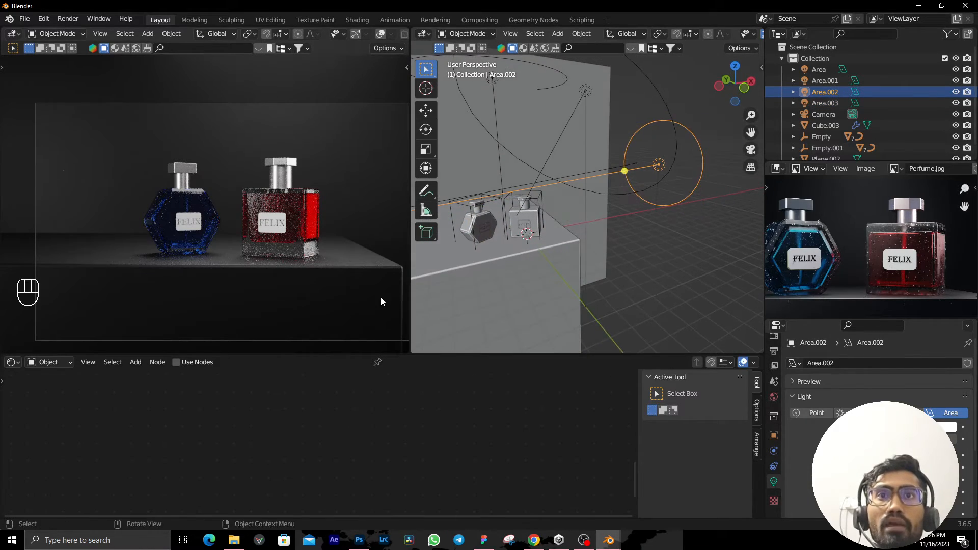
pyautogui.scroll(3, 380, 297)
pyautogui.moveTo(583, 229); pyautogui.dragTo(628, 274, button='middle')
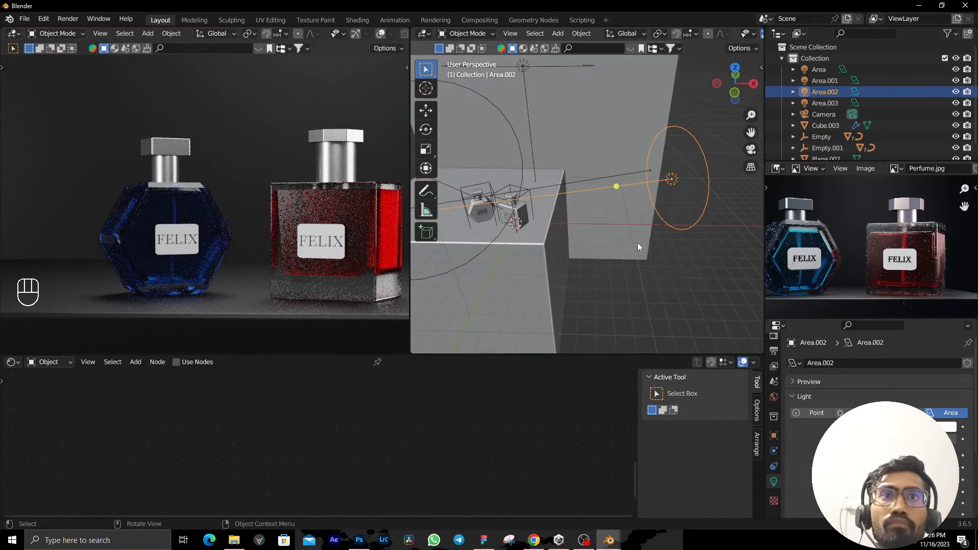
pyautogui.hotkey('shift', 'd')
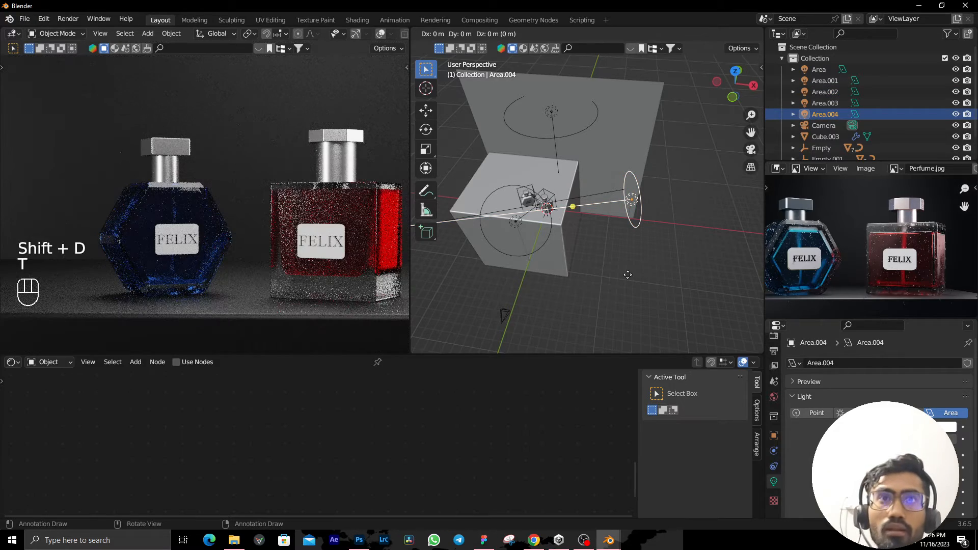
pyautogui.press('y')
pyautogui.click(630, 326)
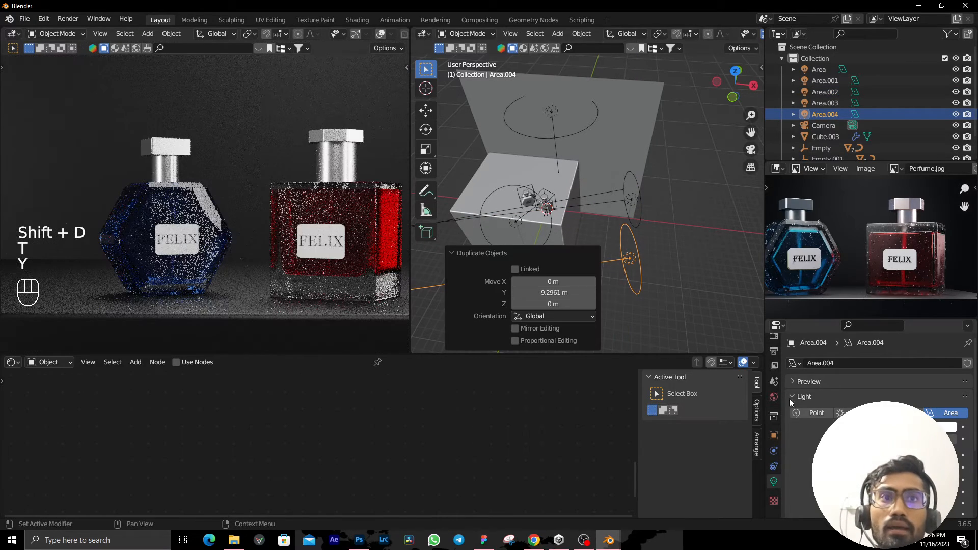
# Add a Track To constraint to the new area light and target the blue bottle's FELIX label, Plane.001.
pyautogui.click(773, 468)
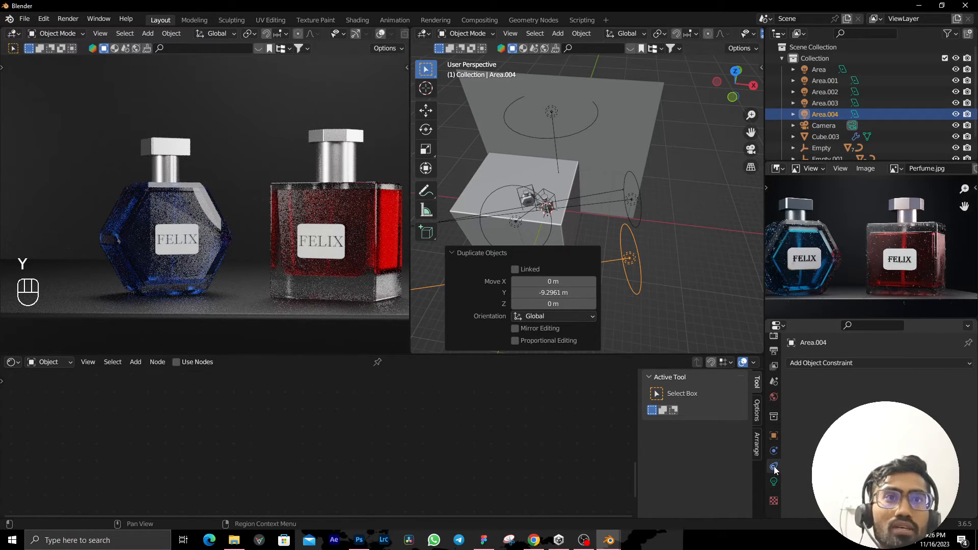
pyautogui.click(876, 363)
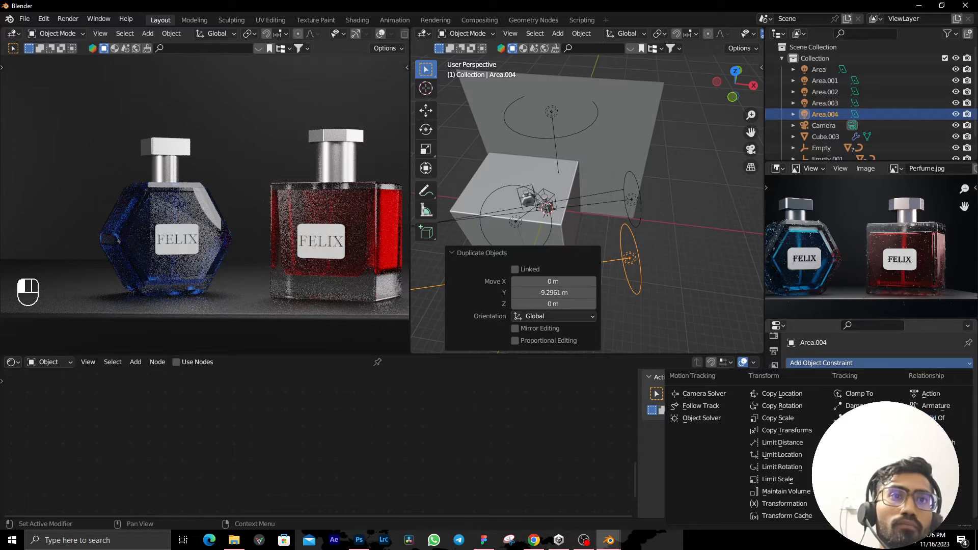
pyautogui.click(861, 442)
pyautogui.moveTo(497, 279); pyautogui.dragTo(596, 240, button='middle')
pyautogui.scroll(3, 596, 237)
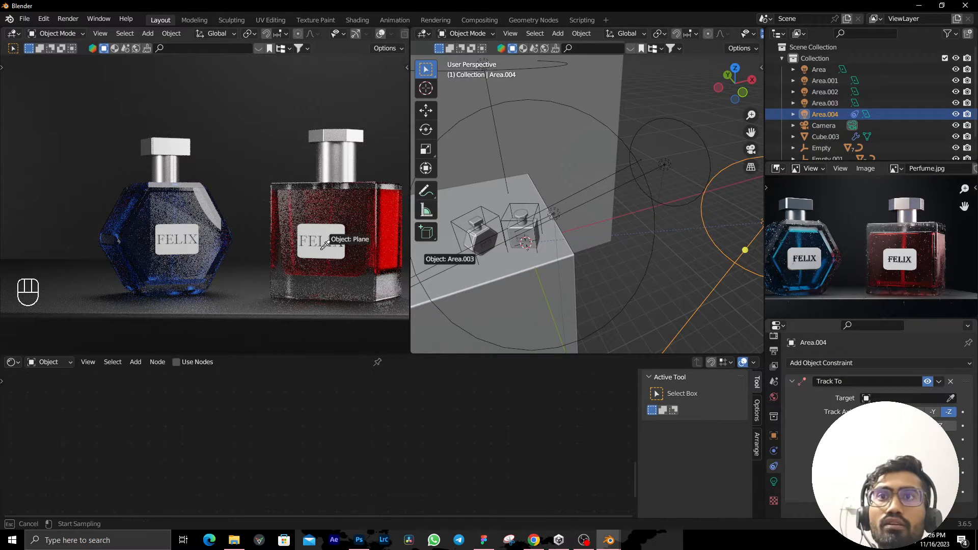
pyautogui.click(189, 226)
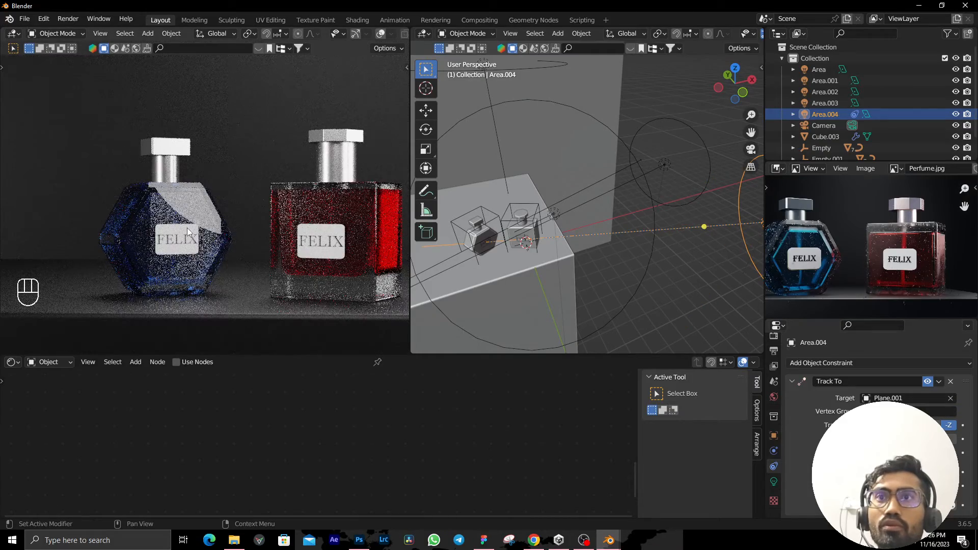
# Move the tracked area light about 3.4 m along its local Z axis, away from the bottles.
pyautogui.scroll(-3, 717, 297)
pyautogui.moveTo(716, 298); pyautogui.dragTo(595, 279, button='middle')
pyautogui.scroll(-4, 614, 286)
pyautogui.scroll(2, 595, 279)
pyautogui.press('g')
pyautogui.press('z')
pyautogui.press('z')
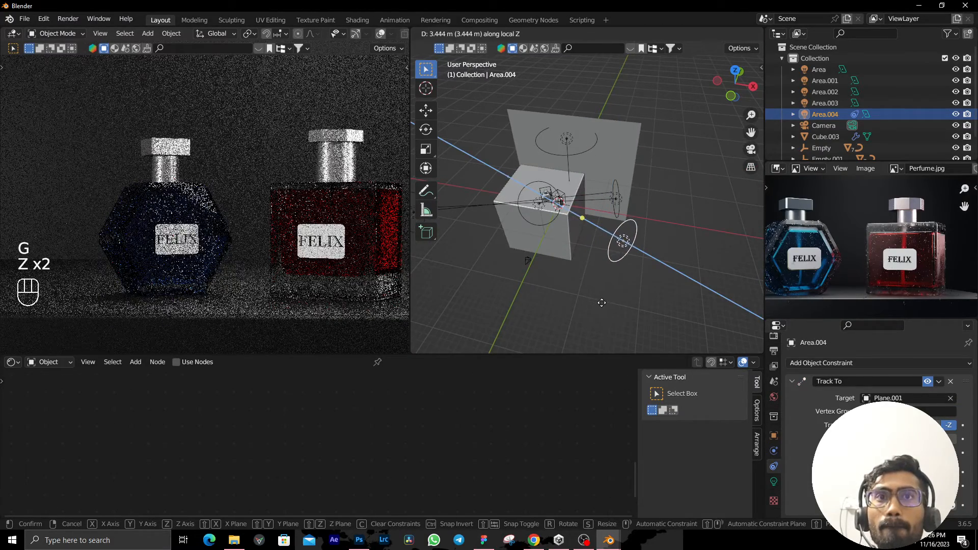
pyautogui.click(606, 281)
# Shift the tracked area light about -3.2 m along Y.
pyautogui.press('r')
pyautogui.press('z')
pyautogui.press('g')
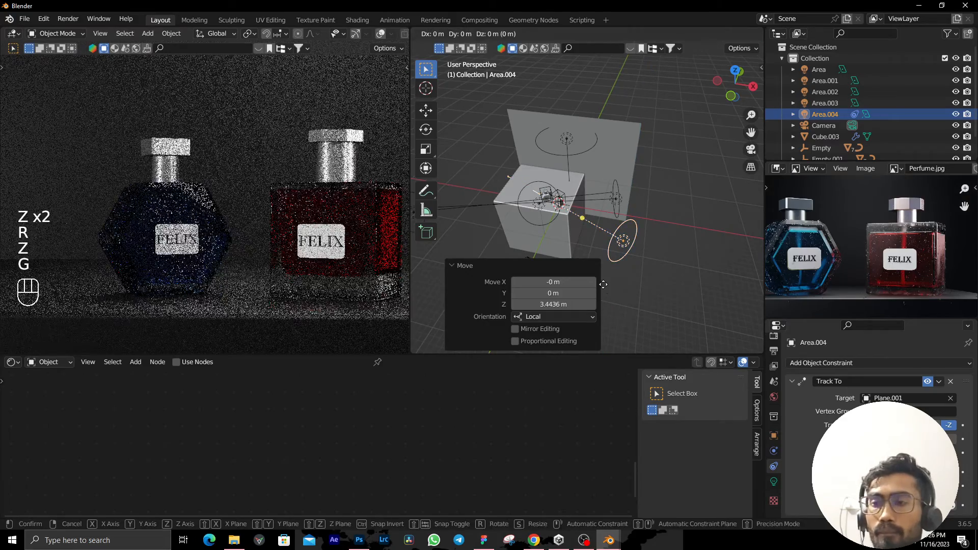
pyautogui.press('y')
pyautogui.click(592, 295)
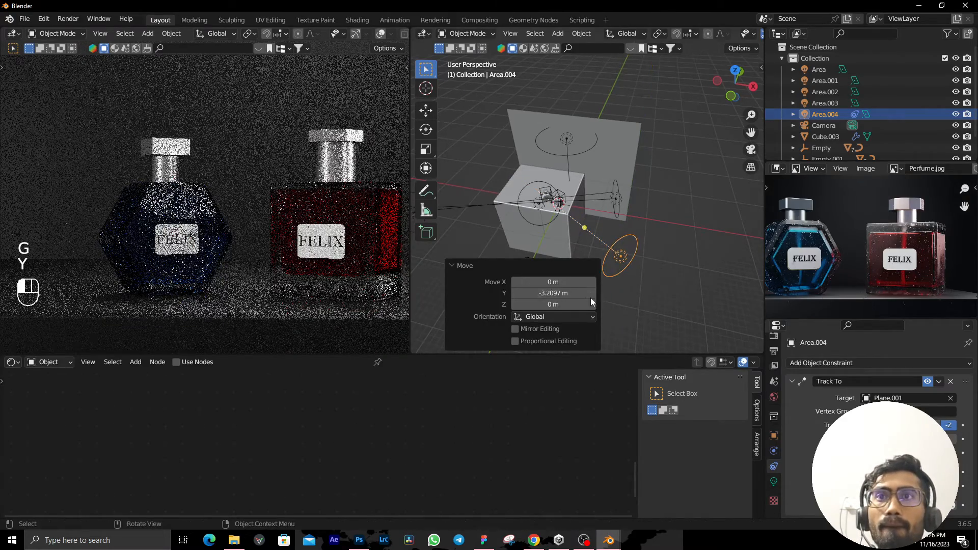
# Move the tracked area light freely by about -1 m in X, 7.2 m in Y and 7.8 m in Z.
pyautogui.press('g')
pyautogui.press('z')
pyautogui.press('z')
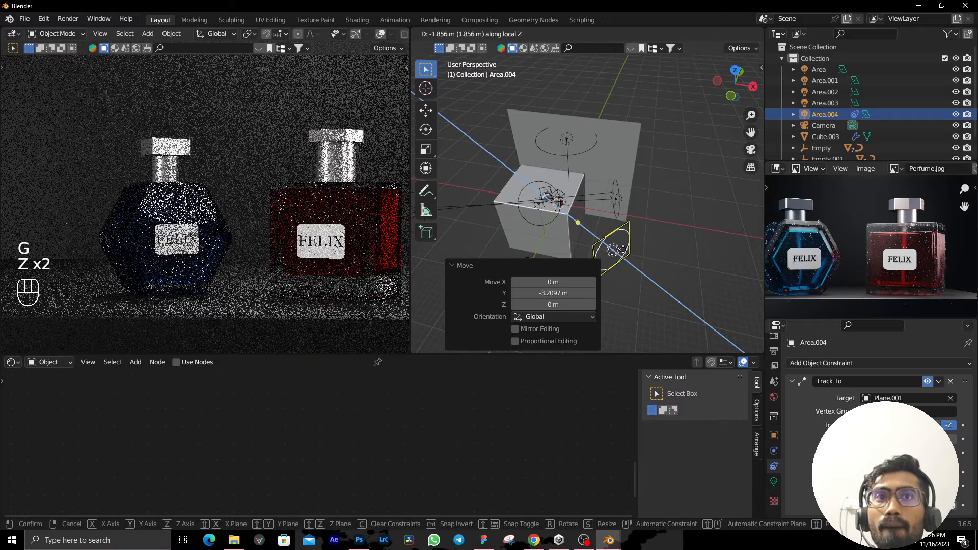
pyautogui.press('z')
pyautogui.click(623, 208)
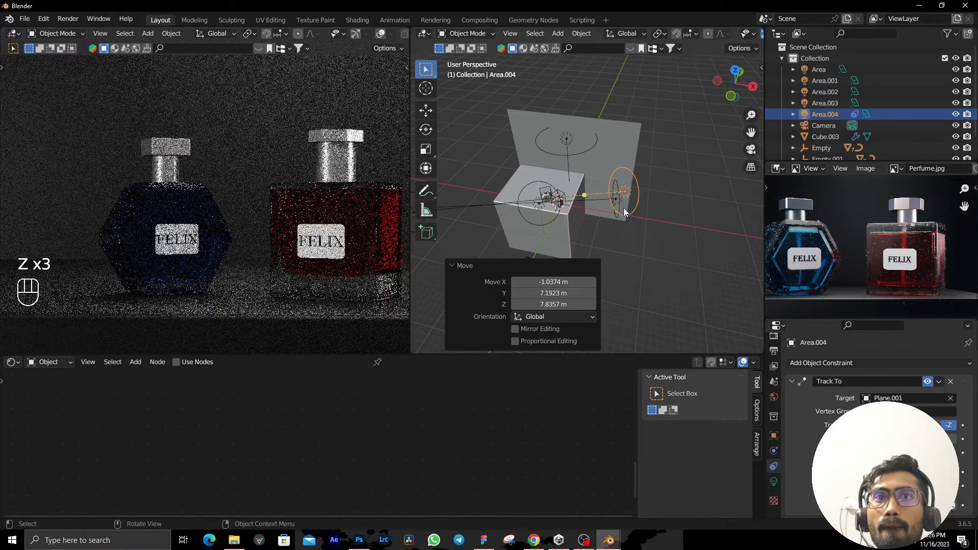
pyautogui.moveTo(623, 215); pyautogui.dragTo(564, 223, button='middle')
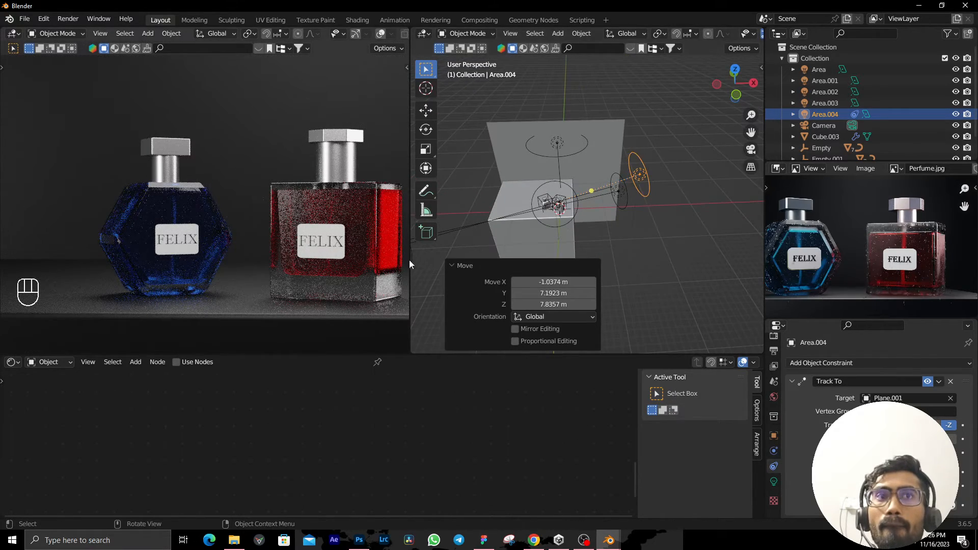
pyautogui.press('g')
pyautogui.press('z')
pyautogui.press('z')
pyautogui.press('z')
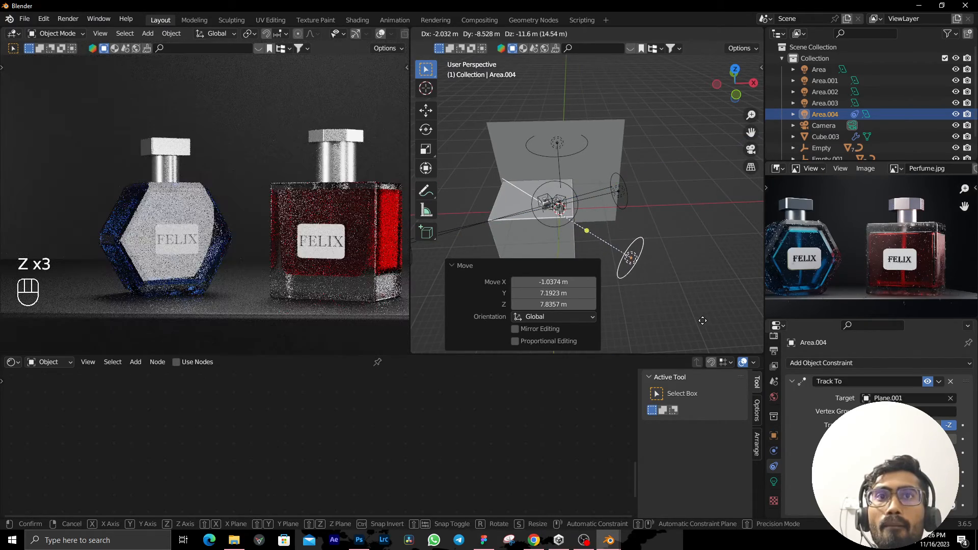
pyautogui.rightClick(691, 307)
# Compare the blue and red bottles' glass highlights in the camera render with close-ups of the Perfume.jpg reference.
pyautogui.moveTo(691, 307); pyautogui.dragTo(637, 245, button='middle')
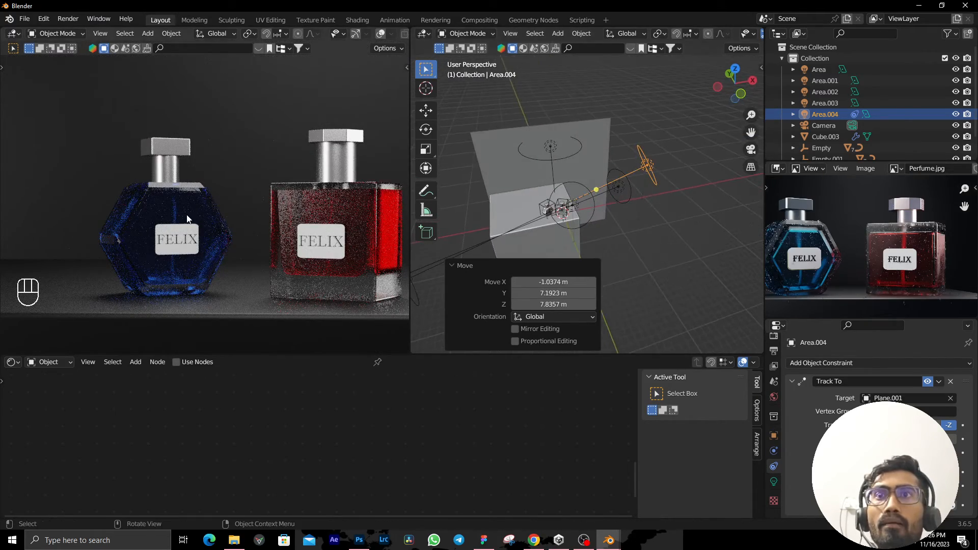
pyautogui.scroll(3, 185, 201)
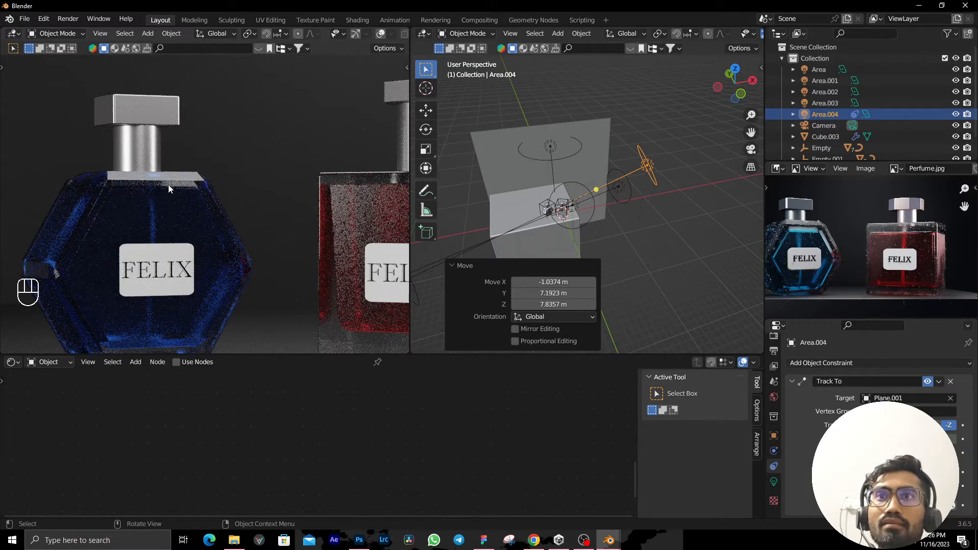
pyautogui.scroll(2, 139, 187)
pyautogui.scroll(-5, 165, 171)
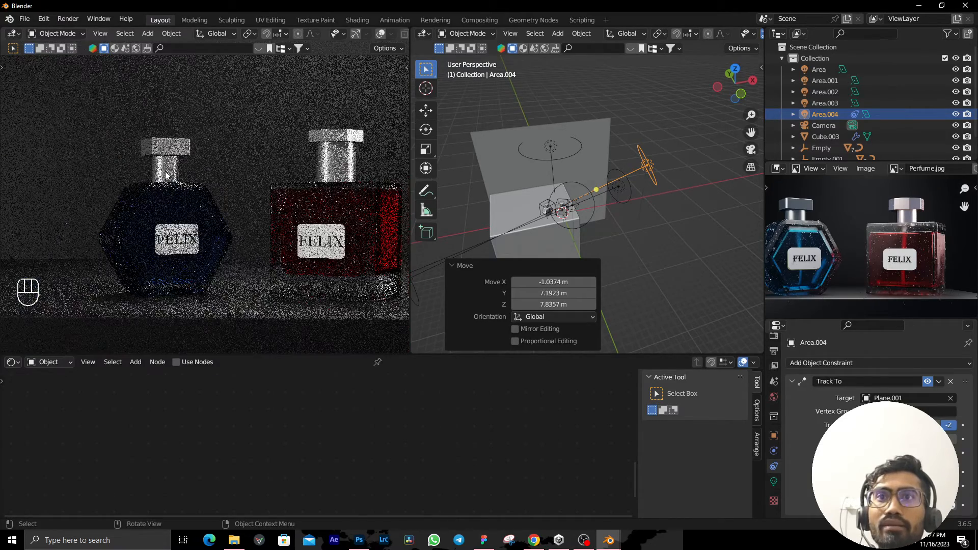
pyautogui.scroll(-2, 165, 171)
pyautogui.scroll(4, 855, 253)
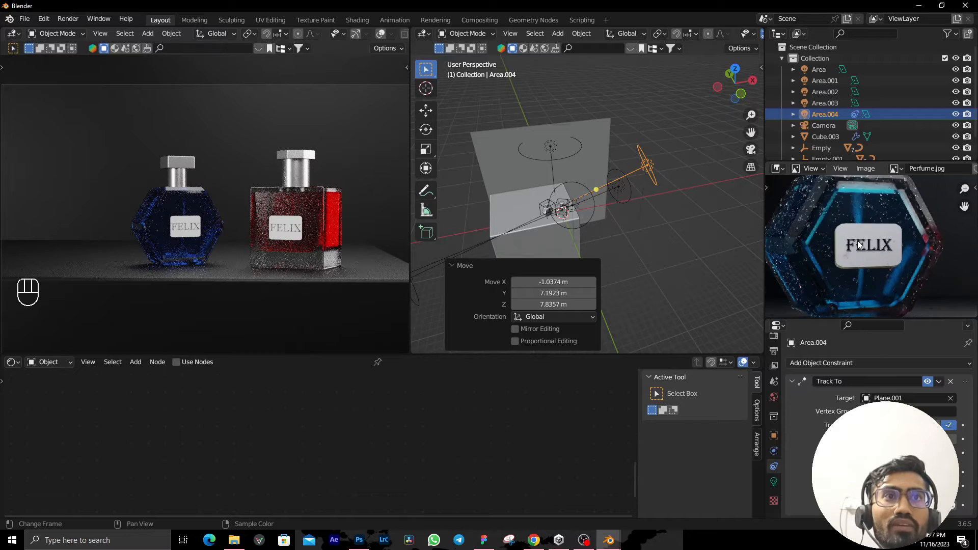
pyautogui.scroll(-3, 285, 243)
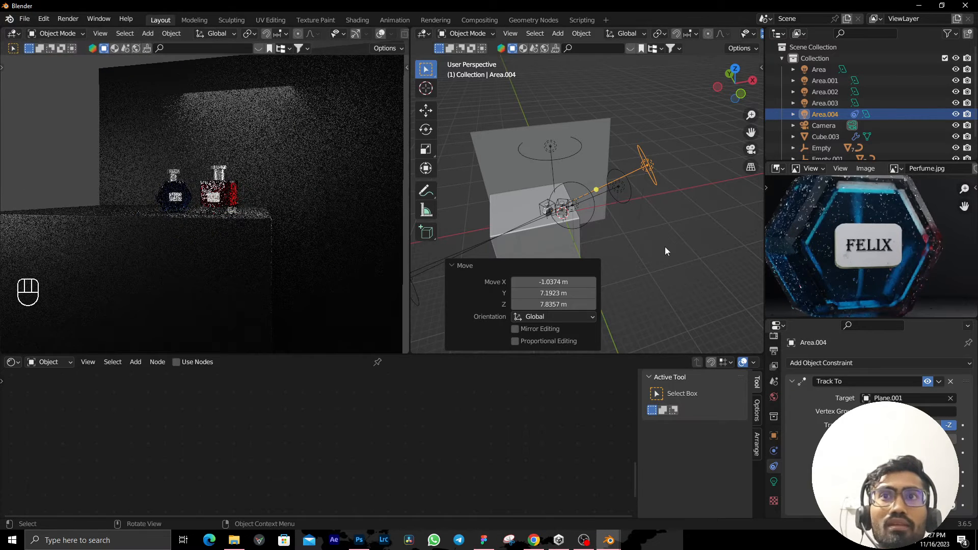
pyautogui.scroll(3, 665, 246)
pyautogui.moveTo(905, 246); pyautogui.dragTo(756, 267, button='middle')
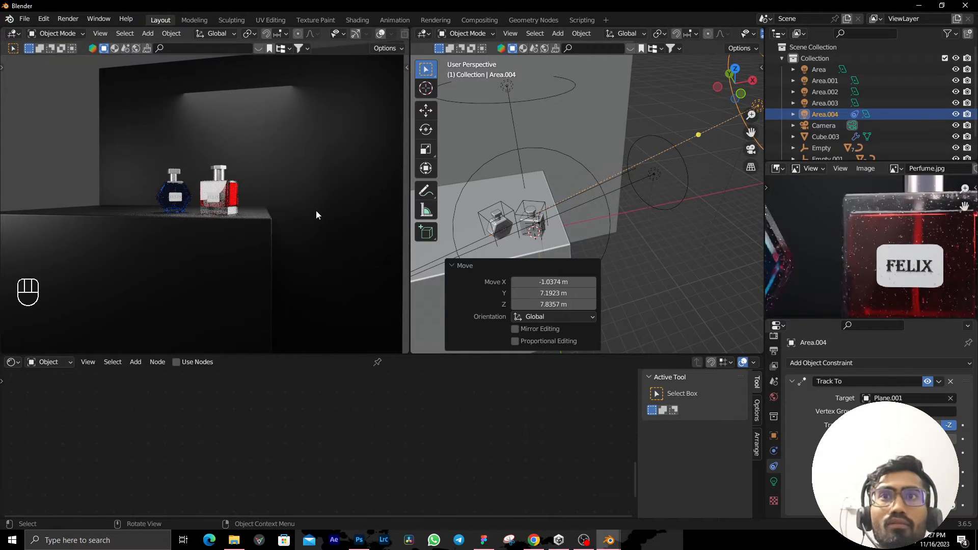
pyautogui.press('KP_0')
pyautogui.scroll(3, 169, 202)
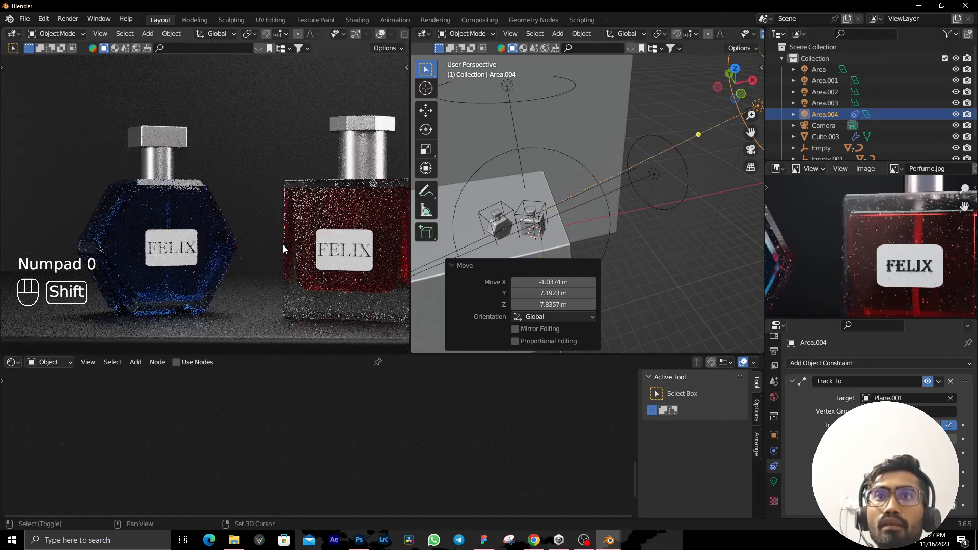
pyautogui.keyDown('shift'); pyautogui.moveTo(283, 244); pyautogui.dragTo(182, 235, button='middle'); pyautogui.keyUp('shift')
pyautogui.scroll(6, 181, 235)
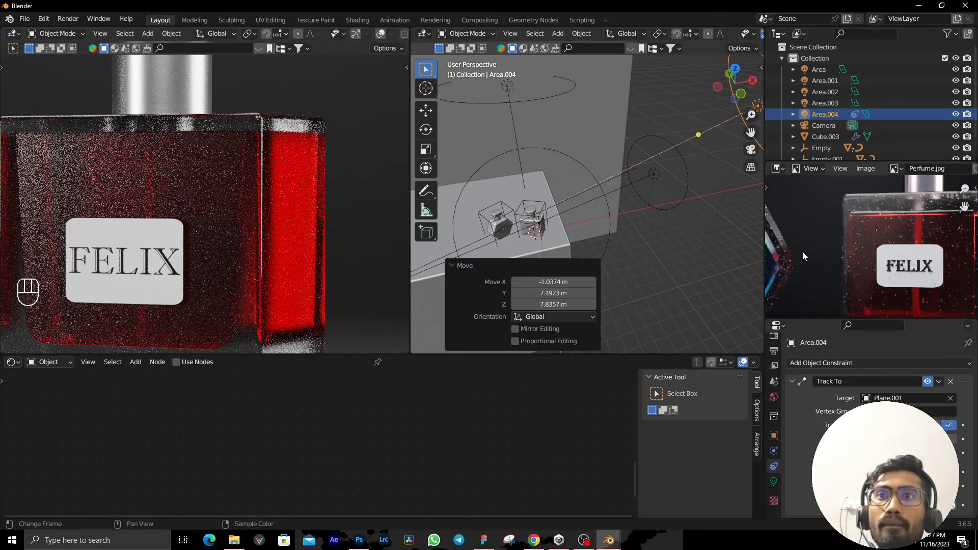
pyautogui.scroll(-5, 803, 252)
pyautogui.scroll(-3, 584, 230)
# Duplicate the area light Area.003 and shift the copy along Y toward the back of the table.
pyautogui.moveTo(584, 230); pyautogui.dragTo(677, 162, button='middle')
pyautogui.scroll(-4, 655, 235)
pyautogui.scroll(3, 653, 258)
pyautogui.click(451, 265)
pyautogui.click(654, 273)
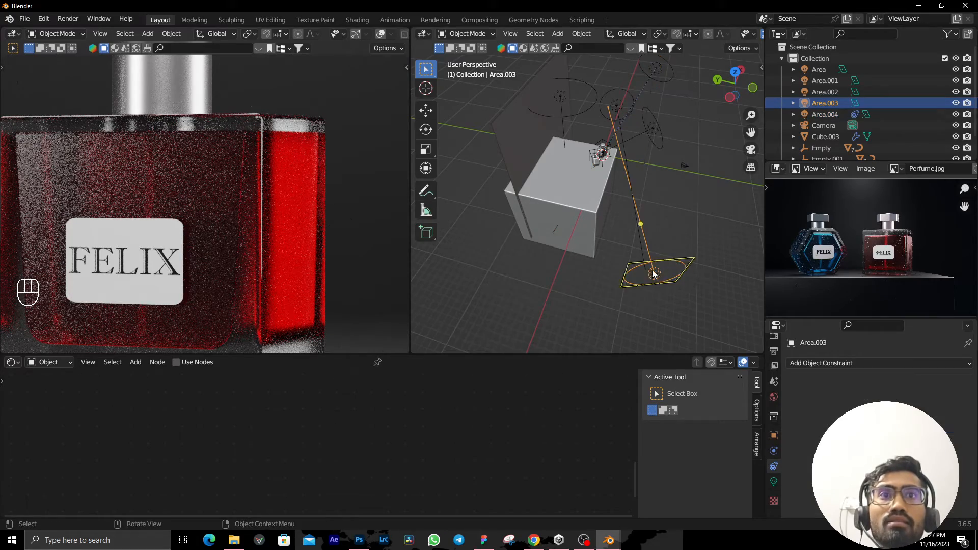
pyautogui.hotkey('shift', 'd')
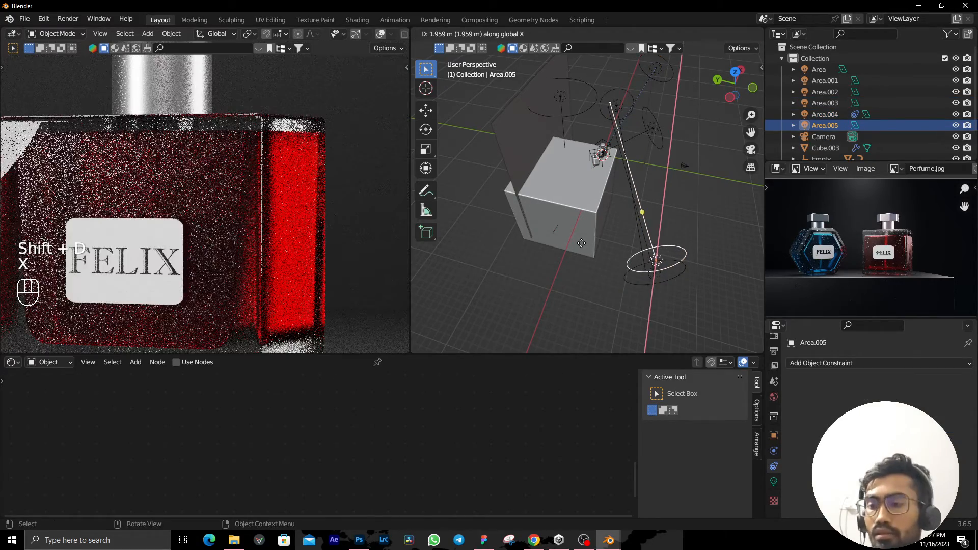
pyautogui.press('t')
pyautogui.press('y')
pyautogui.click(562, 200)
# Rotate the duplicated area light about the global Z axis so it aims at the bottles.
pyautogui.moveTo(561, 198); pyautogui.dragTo(606, 204, button='middle')
pyautogui.press('e')
pyautogui.press('z')
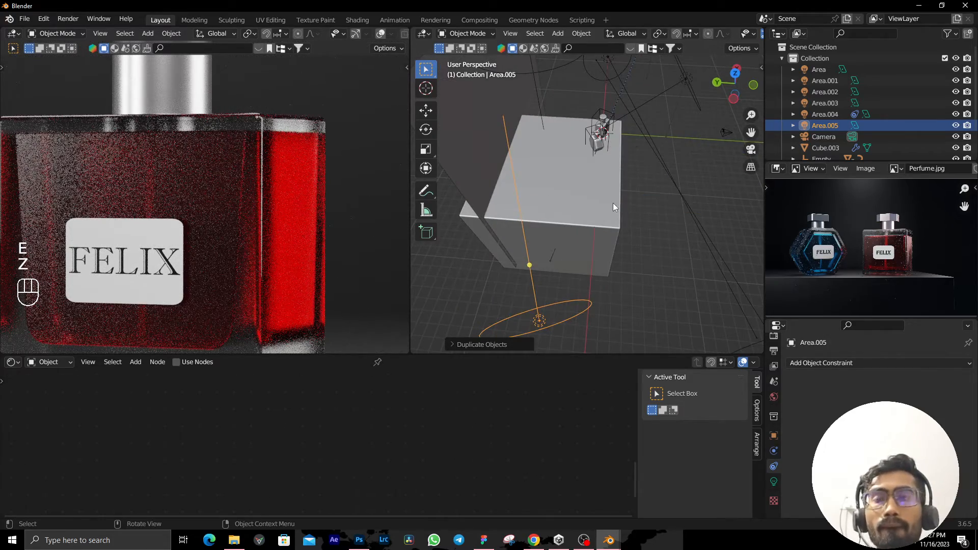
pyautogui.press('r')
pyautogui.press('z')
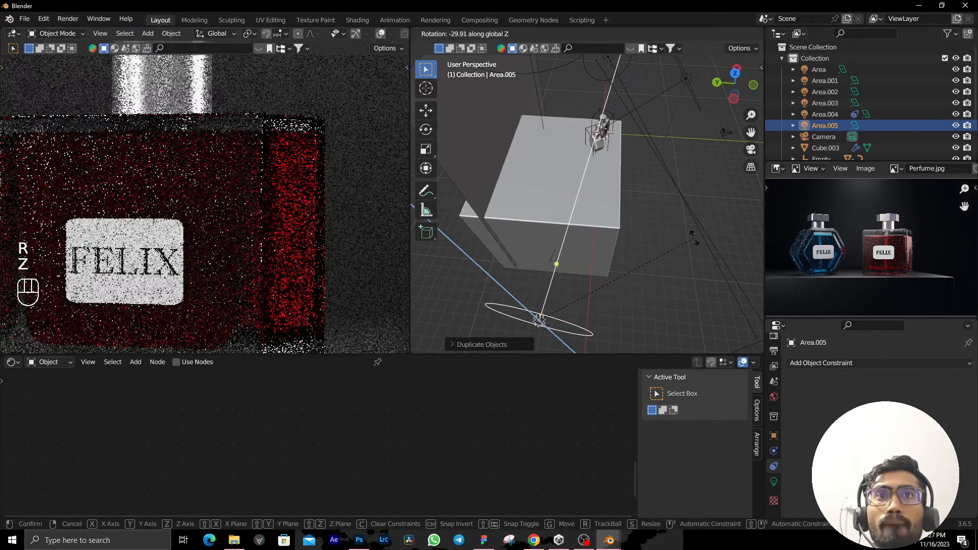
pyautogui.click(662, 249)
# Move the duplicated light freely upward beside the table and rotate it about Z toward the bottles.
pyautogui.moveTo(662, 249)
pyautogui.mouseDown(button='middle')
pyautogui.moveTo(594, 198)
pyautogui.moveTo(706, 240)
pyautogui.moveTo(671, 247)
pyautogui.mouseUp(button='middle')
pyautogui.press('g')
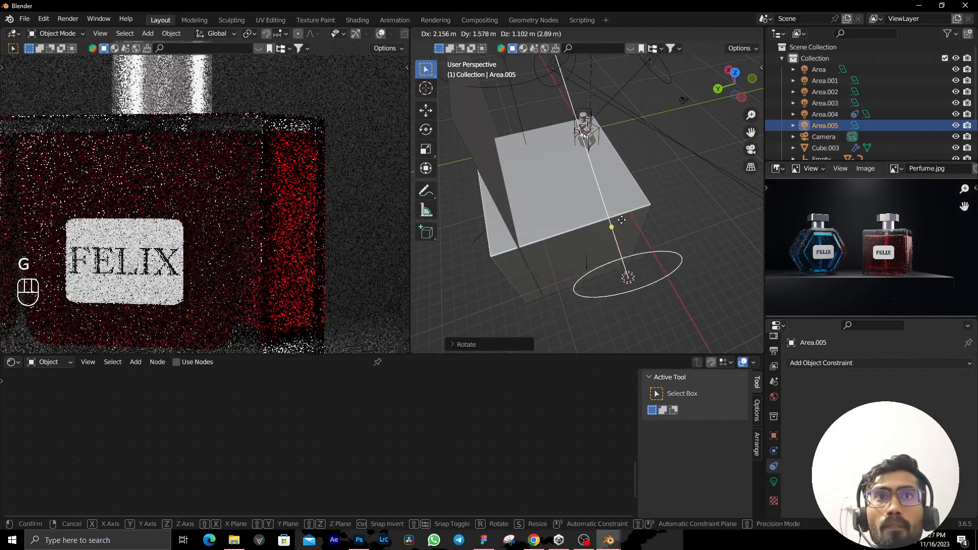
pyautogui.press('e')
pyautogui.click(612, 168)
pyautogui.press('z')
pyautogui.click(618, 169)
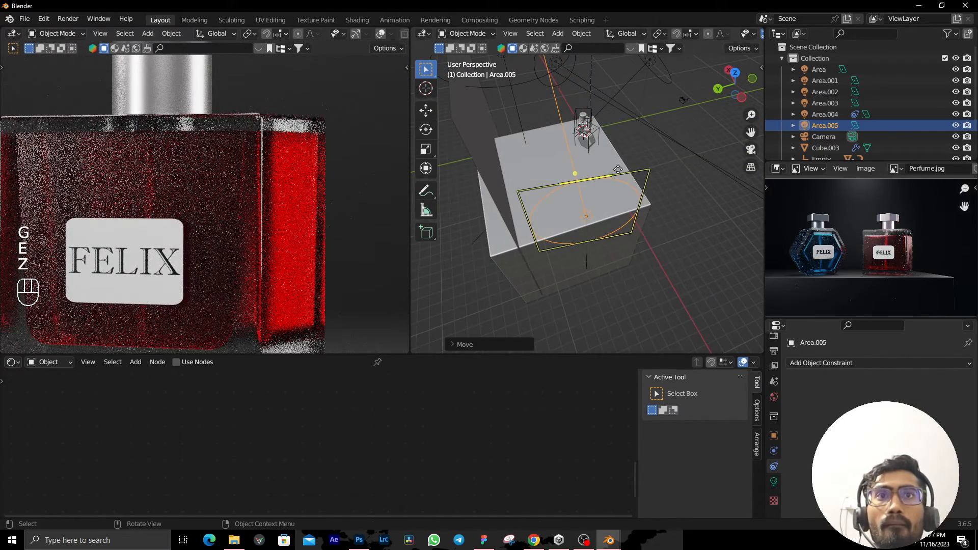
pyautogui.press('r')
pyautogui.press('z')
pyautogui.click(610, 189)
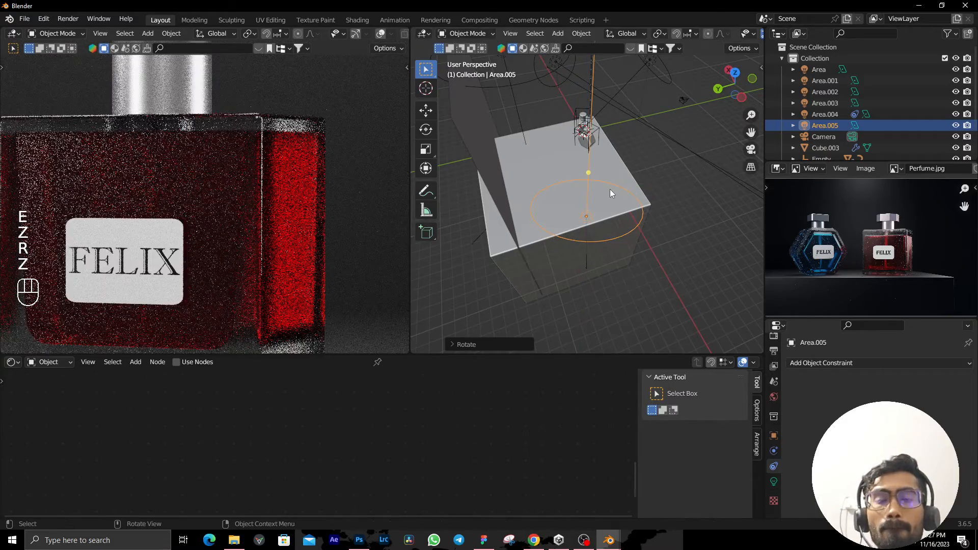
# Adjust the duplicated light's height along Z in the front view, to roughly the level of the bottle caps.
pyautogui.press('KP_1')
pyautogui.keyDown('shift'); pyautogui.moveTo(591, 152); pyautogui.dragTo(585, 223, button='middle'); pyautogui.keyUp('shift')
pyautogui.press('g')
pyautogui.press('z')
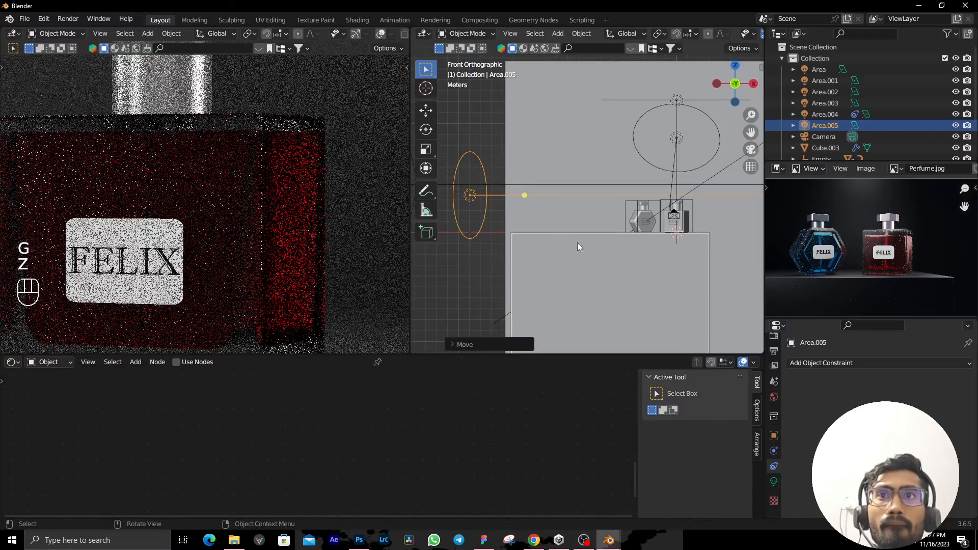
pyautogui.click(582, 248)
# Move the duplicated light inward over the table's side edge in plan view and rotate it about Z toward the bottles.
pyautogui.scroll(-2, 260, 211)
pyautogui.keyDown('shift'); pyautogui.moveTo(267, 217); pyautogui.dragTo(400, 214, button='middle'); pyautogui.keyUp('shift')
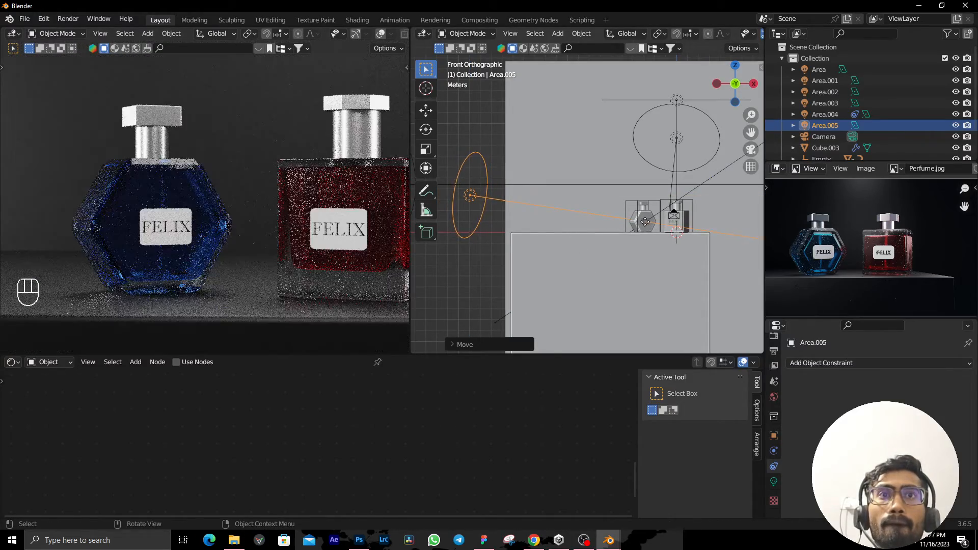
pyautogui.click(646, 224)
pyautogui.press('KP_7')
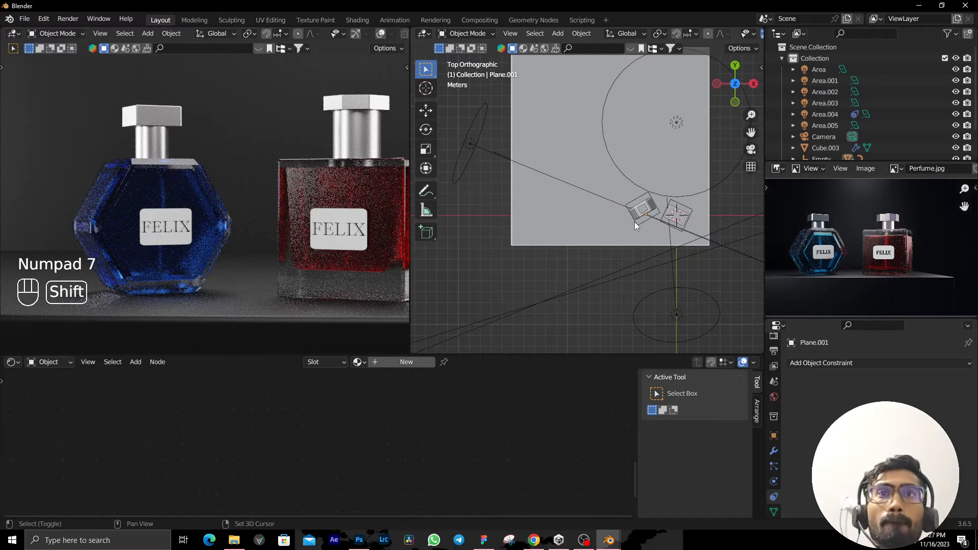
pyautogui.keyDown('shift'); pyautogui.moveTo(635, 221); pyautogui.dragTo(669, 243, button='middle'); pyautogui.keyUp('shift')
pyautogui.click(525, 183)
pyautogui.press('g')
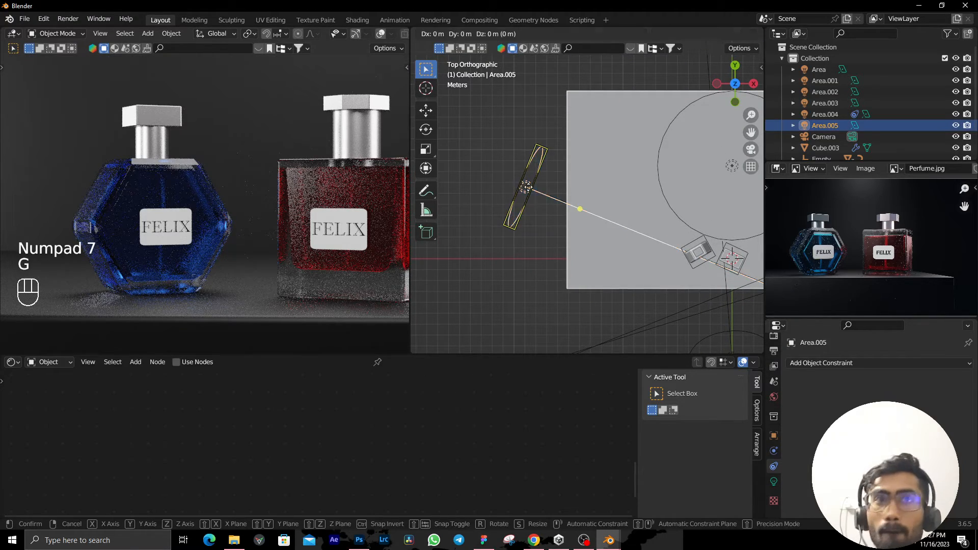
pyautogui.click(580, 171)
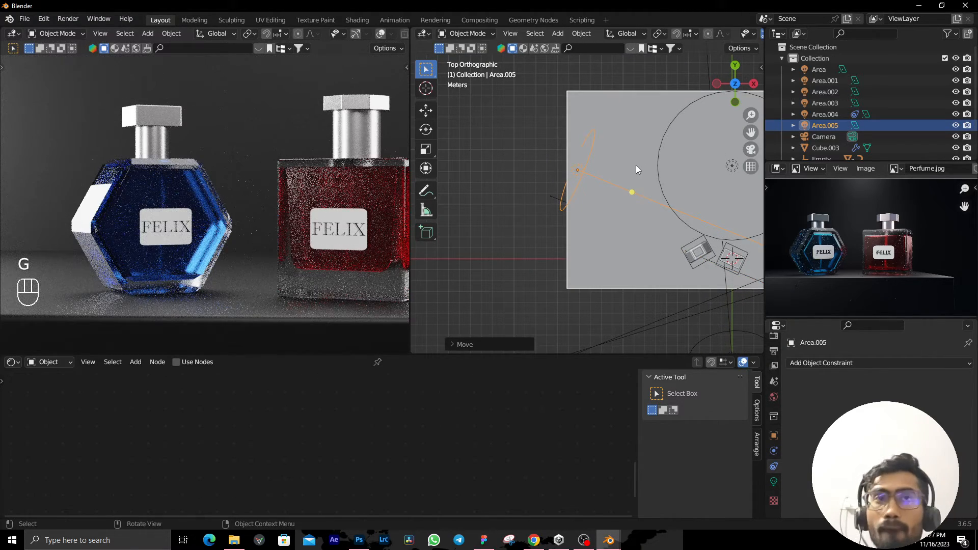
pyautogui.press('r')
pyautogui.press('z')
pyautogui.click(633, 178)
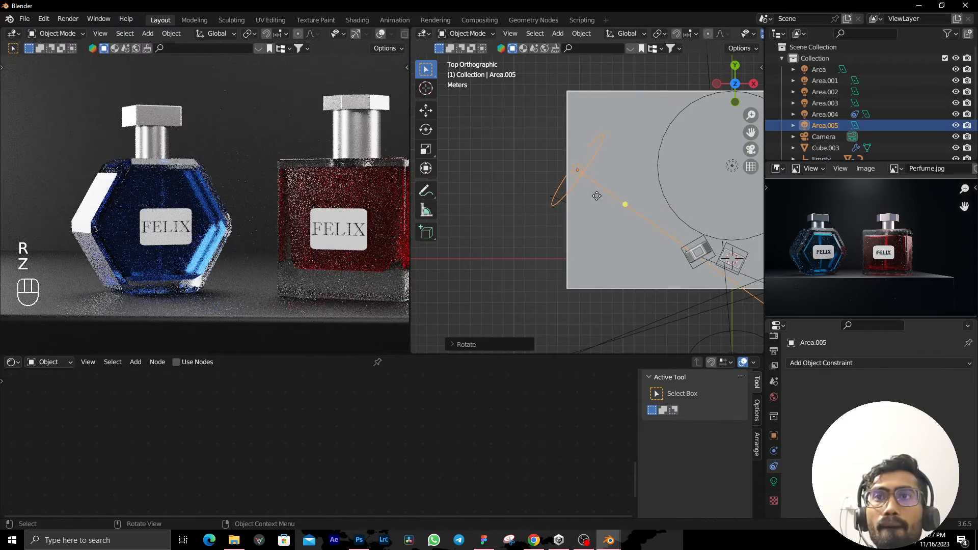
# Move the duplicated light slightly farther inward and back, and turn it further about Z.
pyautogui.press('g')
pyautogui.click(615, 186)
pyautogui.press('r')
pyautogui.press('z')
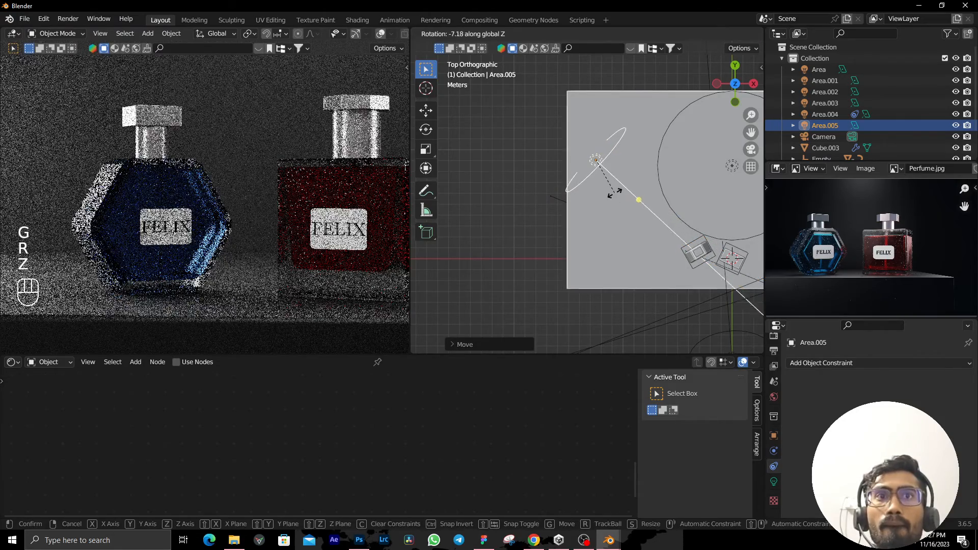
pyautogui.click(607, 204)
# Shift the duplicated light about 2.9 m in X and 2.2 m in Y, and pull it back about 3.4 m along local Z.
pyautogui.press('g')
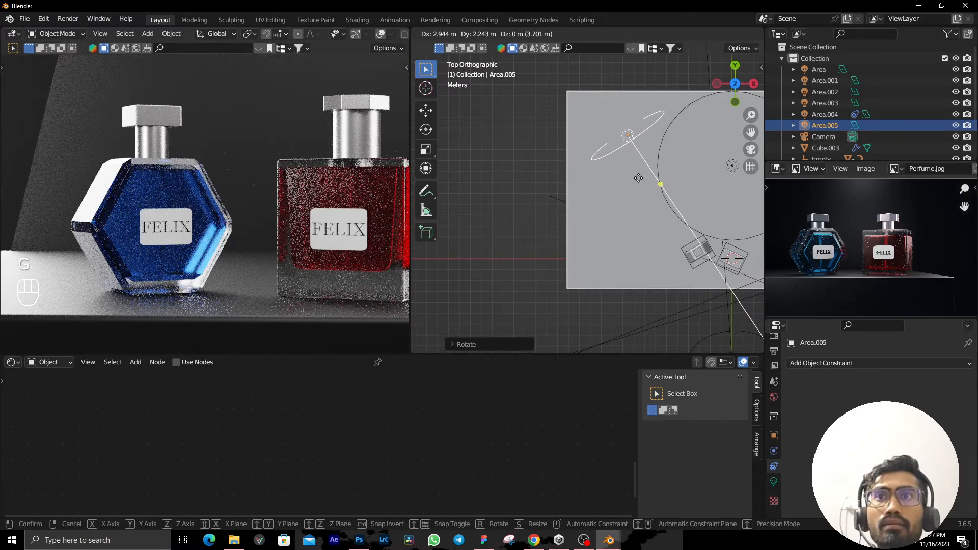
pyautogui.click(638, 177)
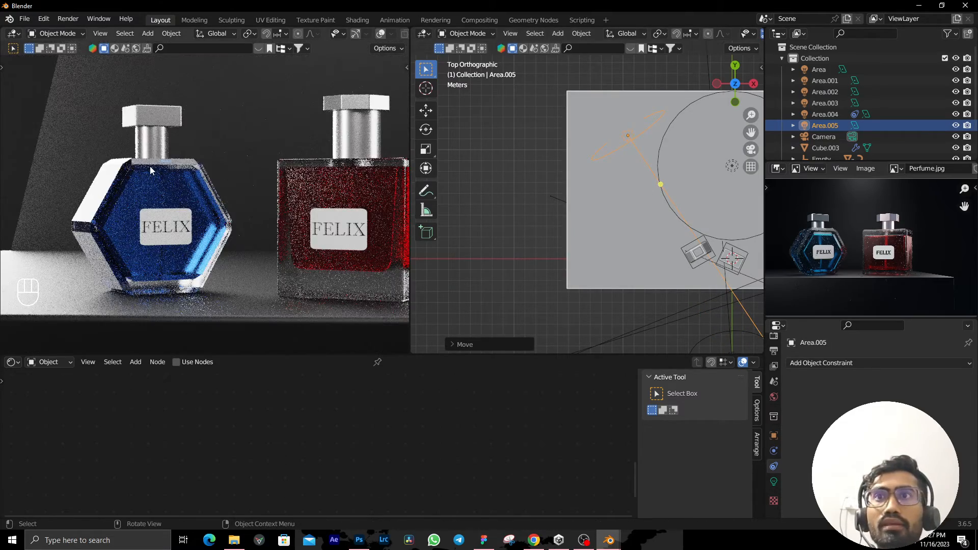
pyautogui.scroll(-2, 653, 194)
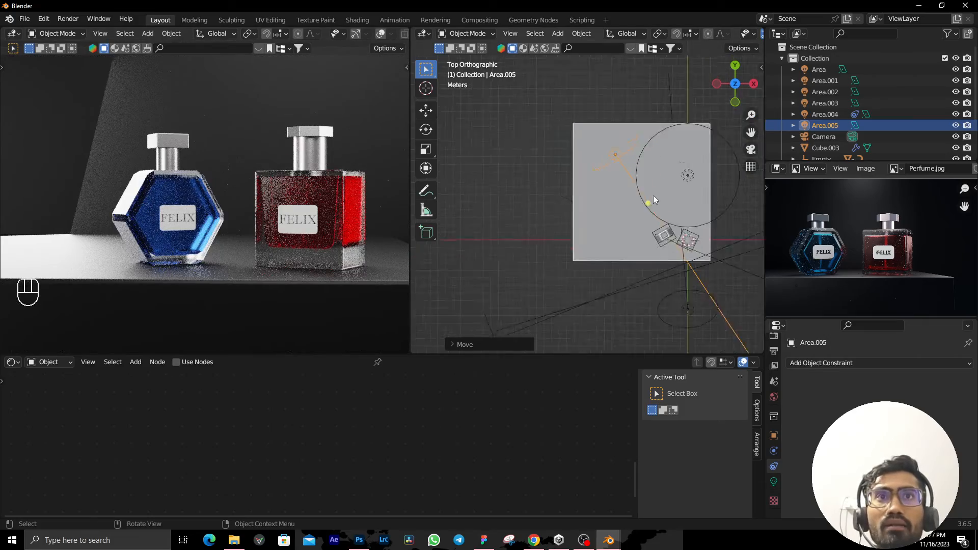
pyautogui.press('g')
pyautogui.press('z')
pyautogui.press('z')
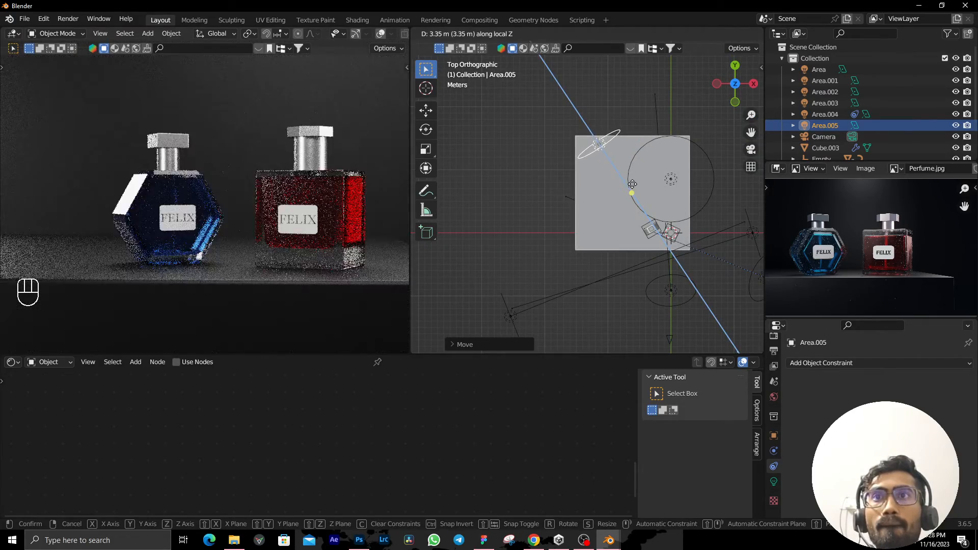
pyautogui.click(632, 184)
# Move the backdrop plane about 9 m along Y, away from the bottles.
pyautogui.click(651, 136)
pyautogui.moveTo(650, 136); pyautogui.dragTo(634, 118, button='middle')
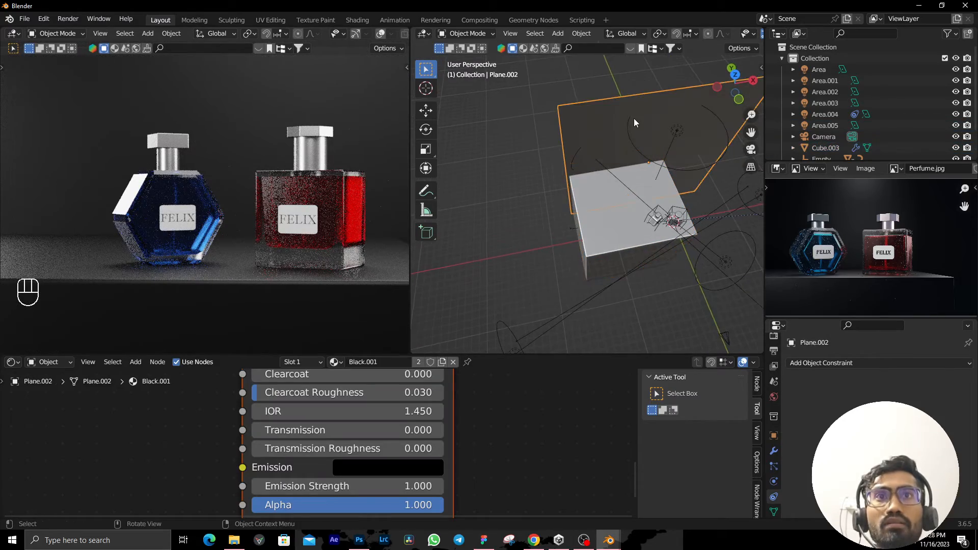
pyautogui.press('g')
pyautogui.press('y')
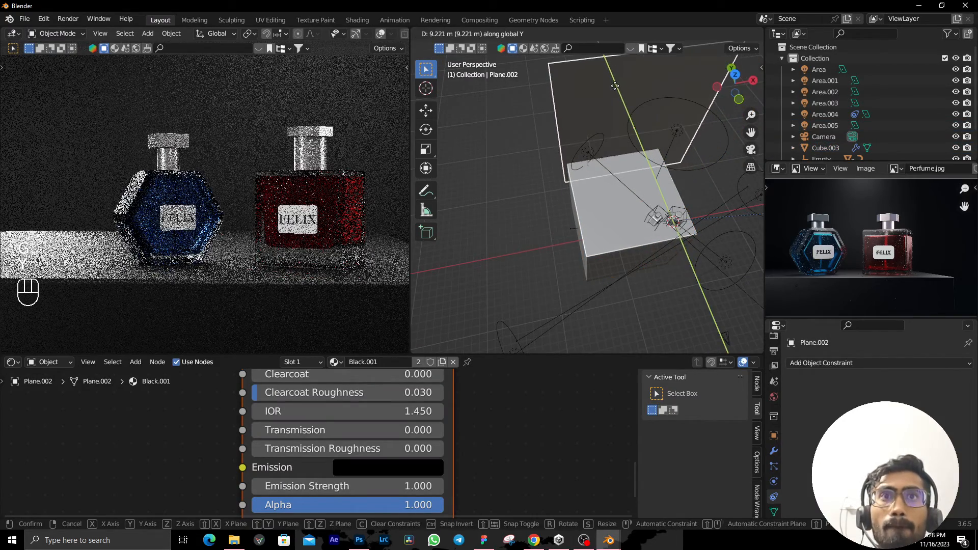
pyautogui.click(618, 93)
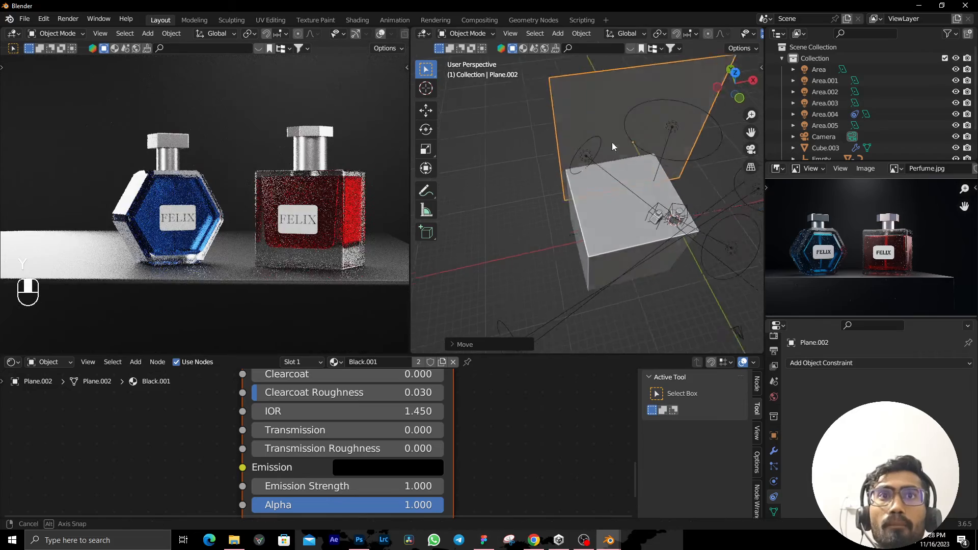
# Raise the duplicated light about 0.36 m along Z and rotate it about -37° around global Z.
pyautogui.moveTo(618, 93); pyautogui.dragTo(585, 160, button='middle')
pyautogui.click(582, 165)
pyautogui.press('g')
pyautogui.press('z')
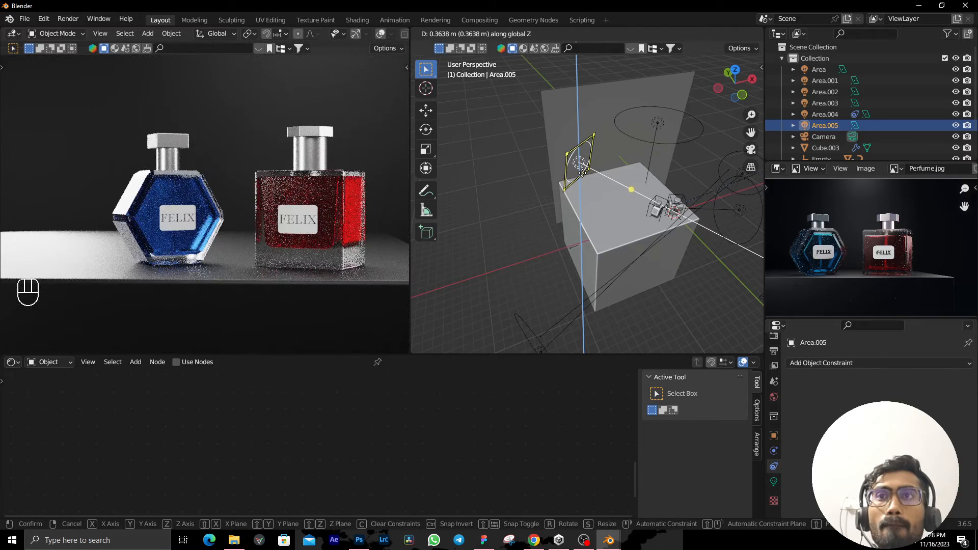
pyautogui.press('Return')
pyautogui.press('z')
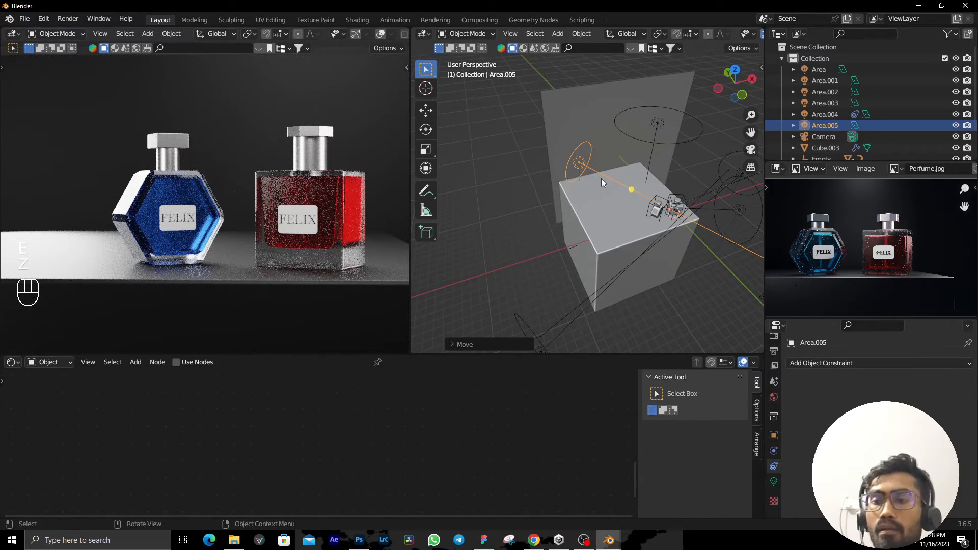
pyautogui.press('r')
pyautogui.press('z')
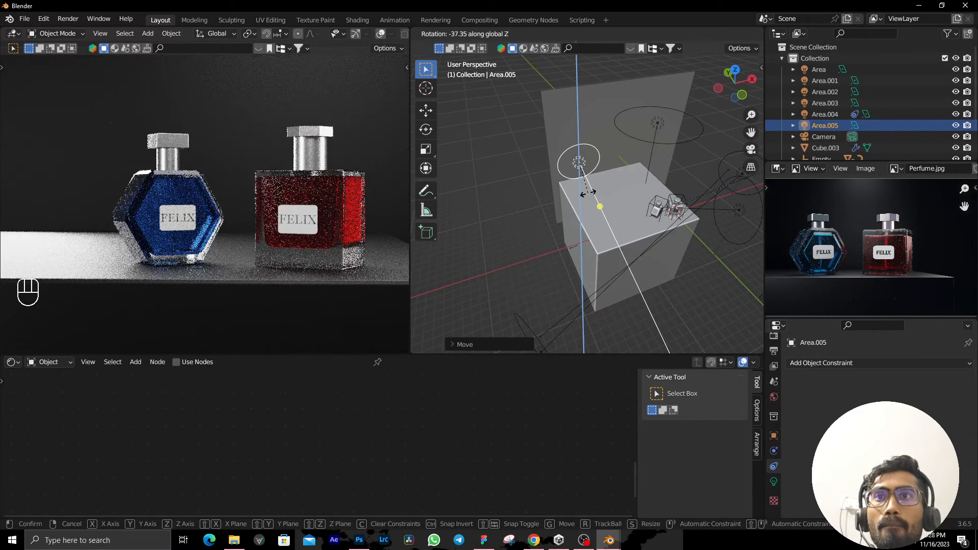
pyautogui.click(588, 193)
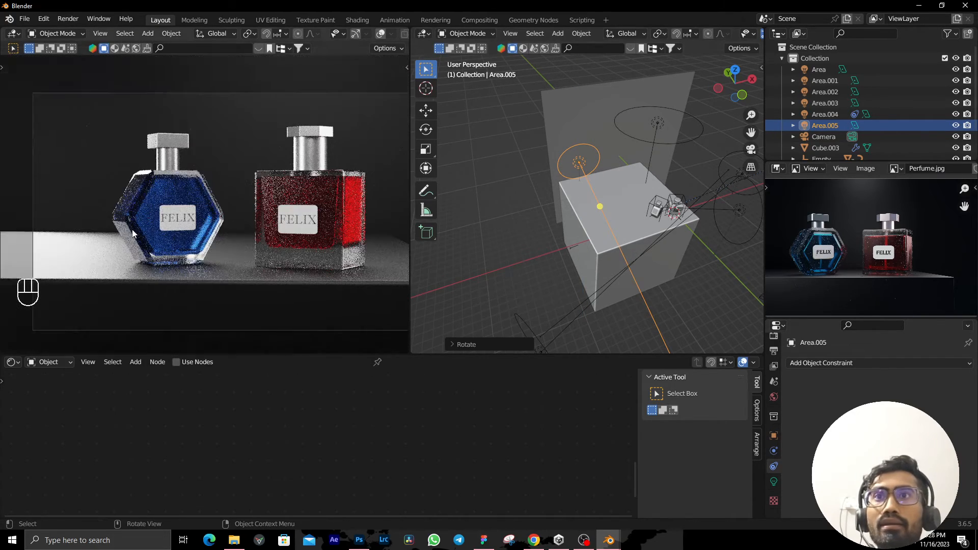
# Compare the bottle highlights with the Perfume.jpg reference and examine the area light layout in the perfume.blend scene.
pyautogui.scroll(-2, 159, 224)
pyautogui.scroll(-3, 304, 222)
pyautogui.moveTo(698, 239); pyautogui.dragTo(535, 226, button='middle')
pyautogui.scroll(6, 172, 240)
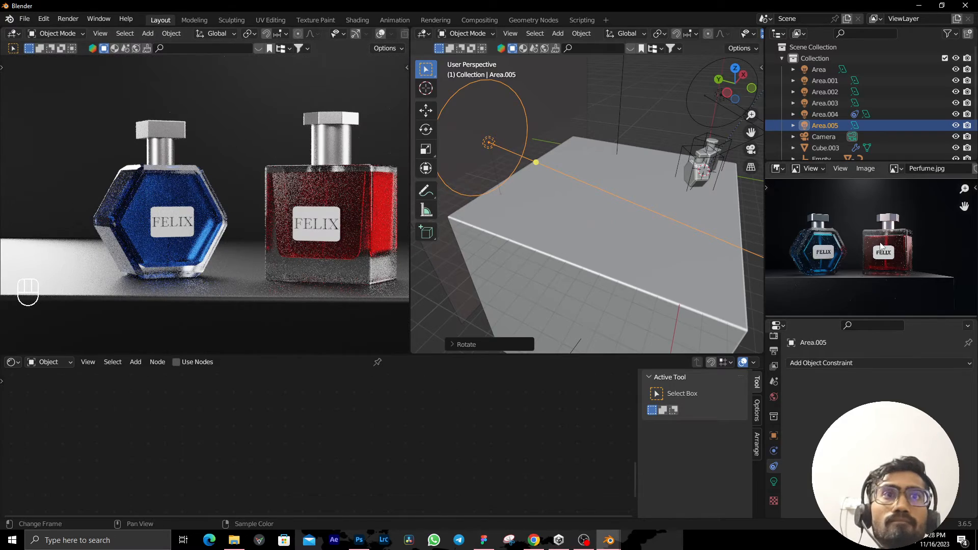
pyautogui.scroll(3, 904, 257)
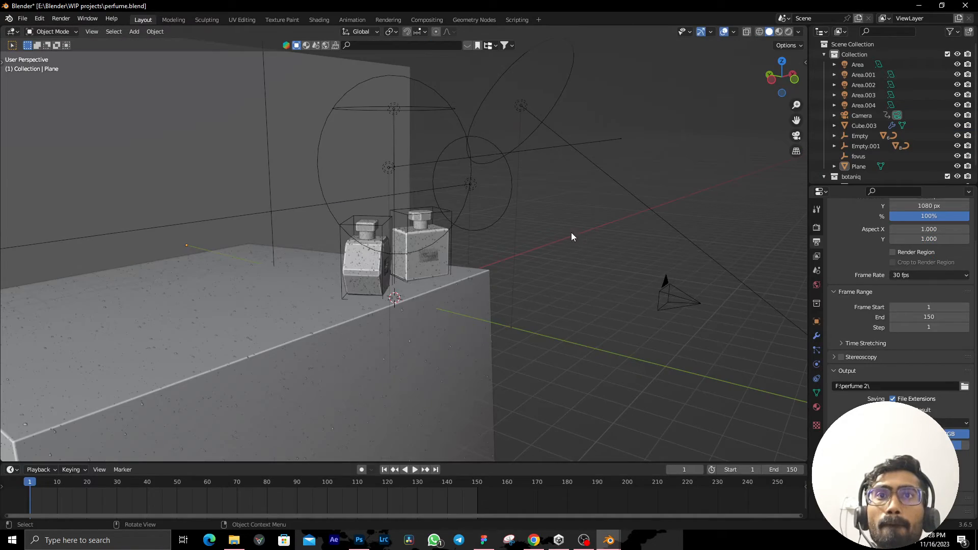
pyautogui.scroll(-4, 571, 232)
pyautogui.moveTo(571, 232); pyautogui.dragTo(506, 255, button='middle')
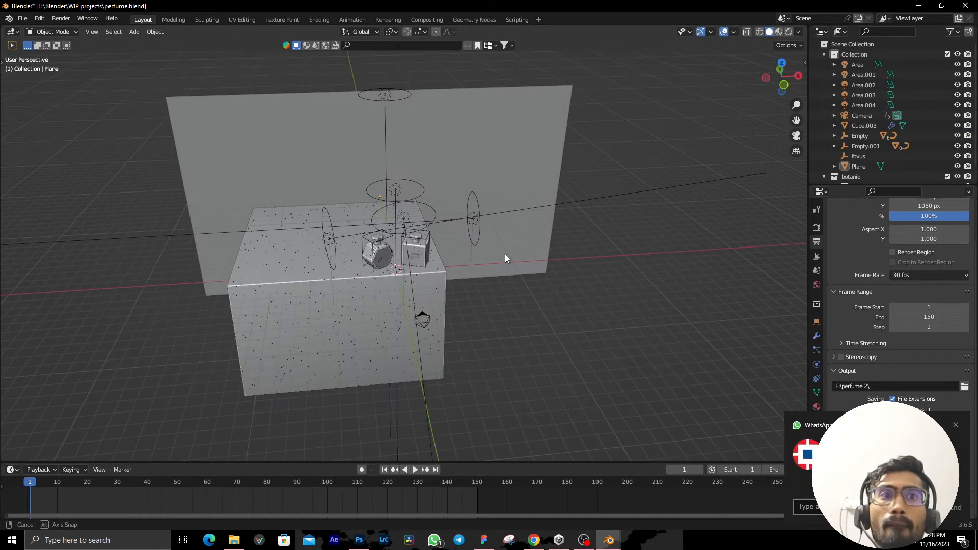
pyautogui.click(955, 425)
pyautogui.scroll(5, 604, 328)
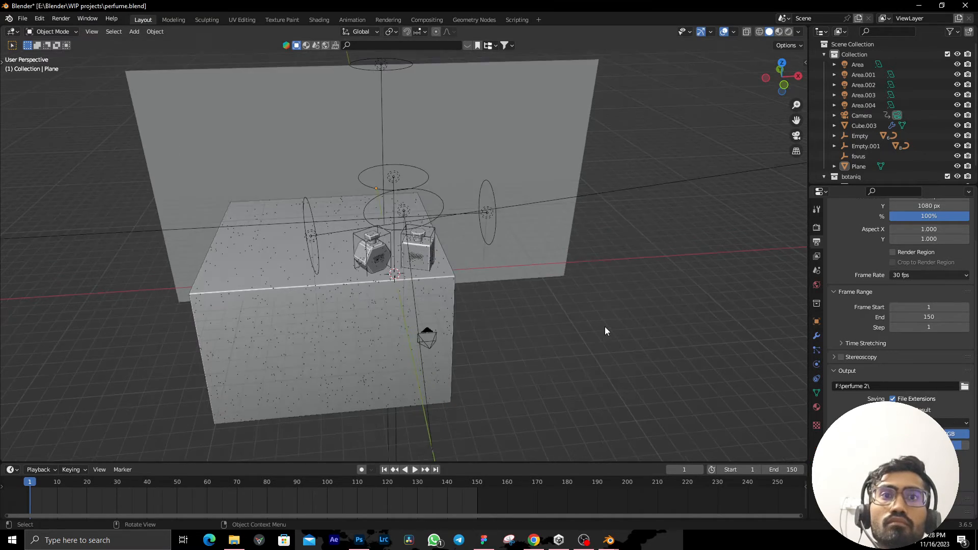
pyautogui.moveTo(605, 327); pyautogui.dragTo(621, 305, button='middle')
pyautogui.scroll(3, 618, 295)
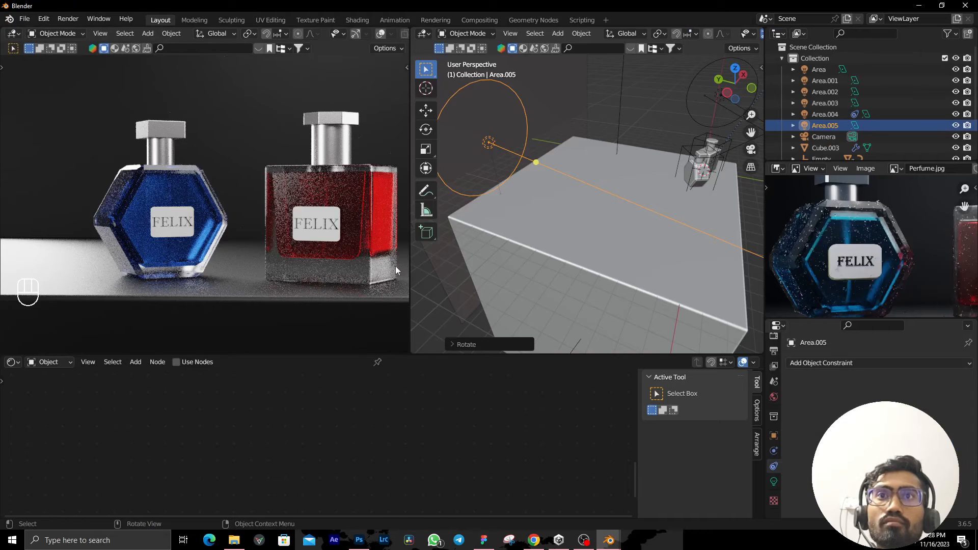
# Delete the duplicated area light Area.005 behind the blue bottle.
pyautogui.scroll(-4, 545, 249)
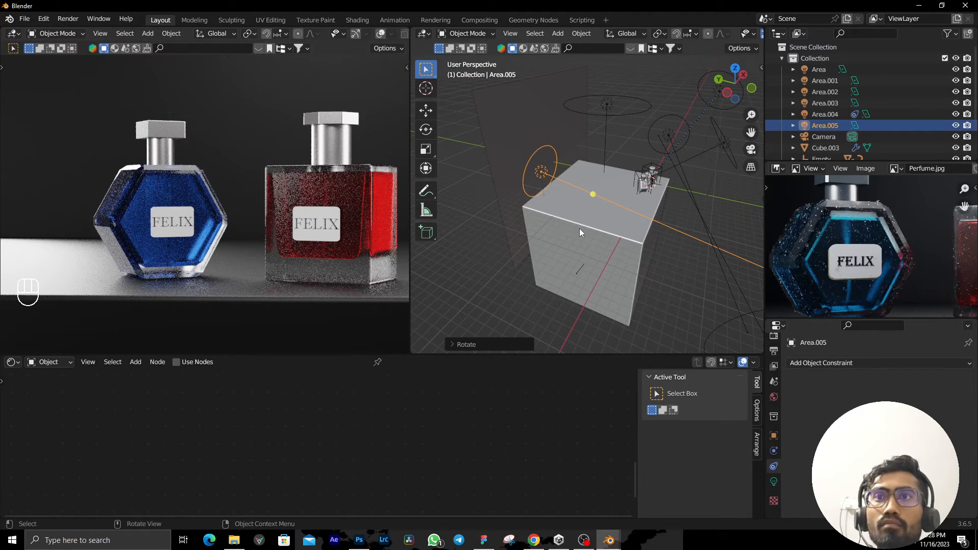
pyautogui.press('x')
pyautogui.click(577, 228)
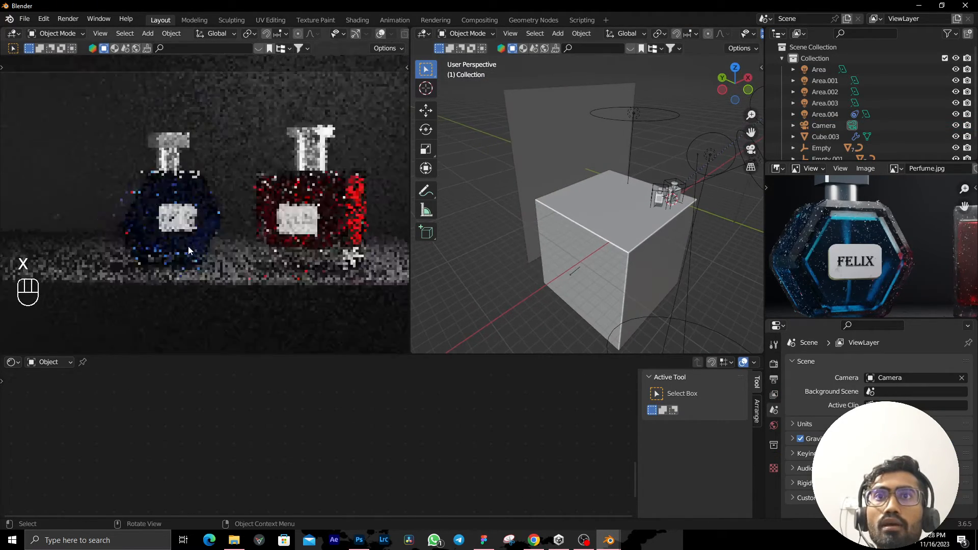
# Scale up the backdrop plane uniformly so it extends well beyond the table.
pyautogui.click(544, 148)
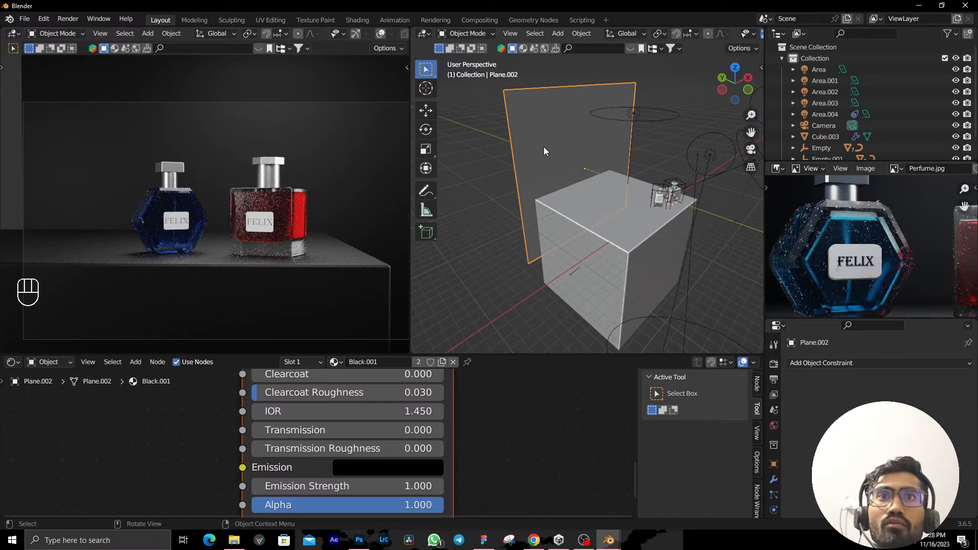
pyautogui.press('d')
pyautogui.press('s')
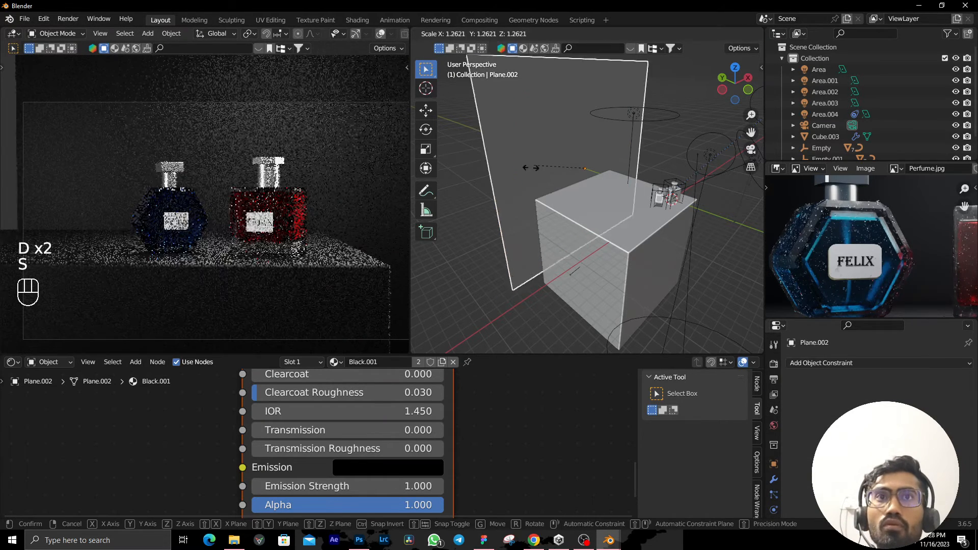
pyautogui.click(190, 237)
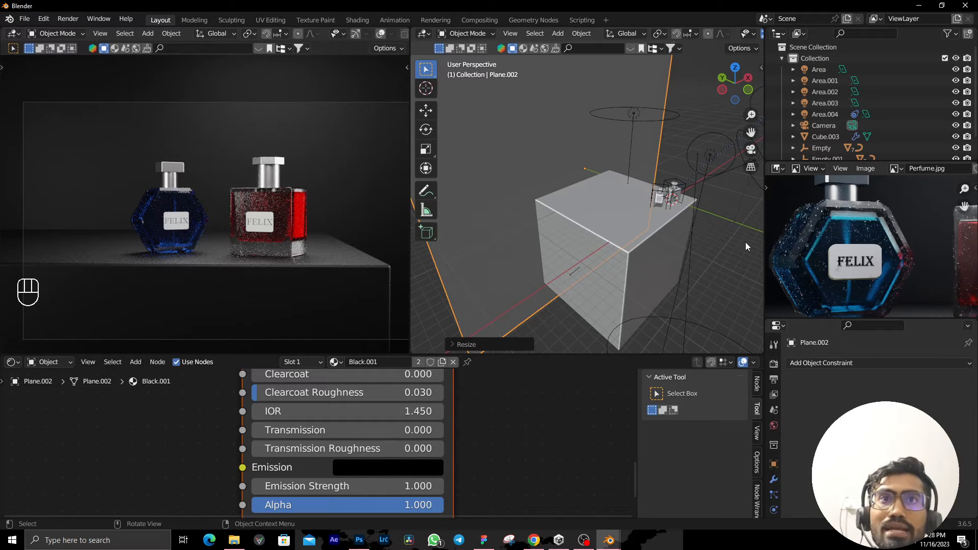
# Try an Environment Texture as the World background color and remove it.
pyautogui.moveTo(746, 247); pyautogui.dragTo(642, 275, button='middle')
pyautogui.click(774, 426)
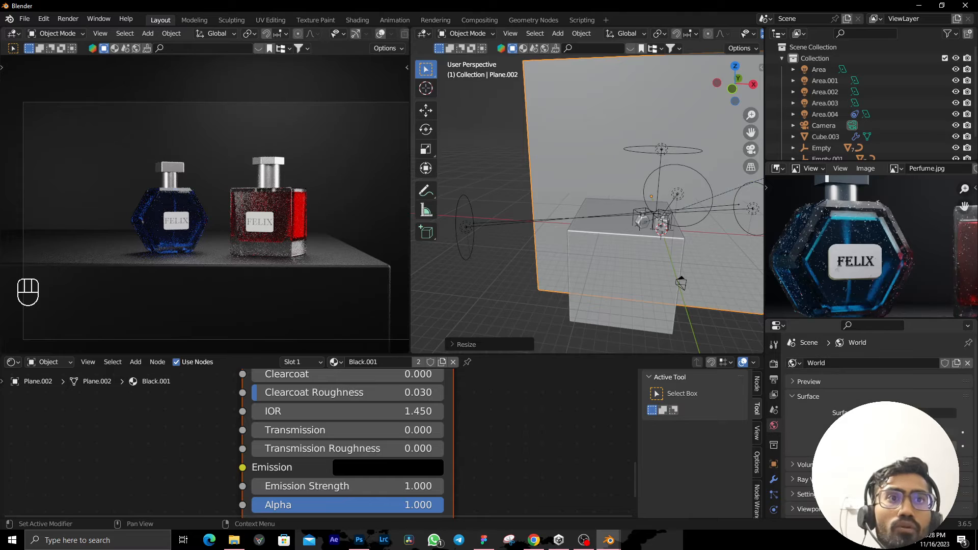
pyautogui.click(866, 432)
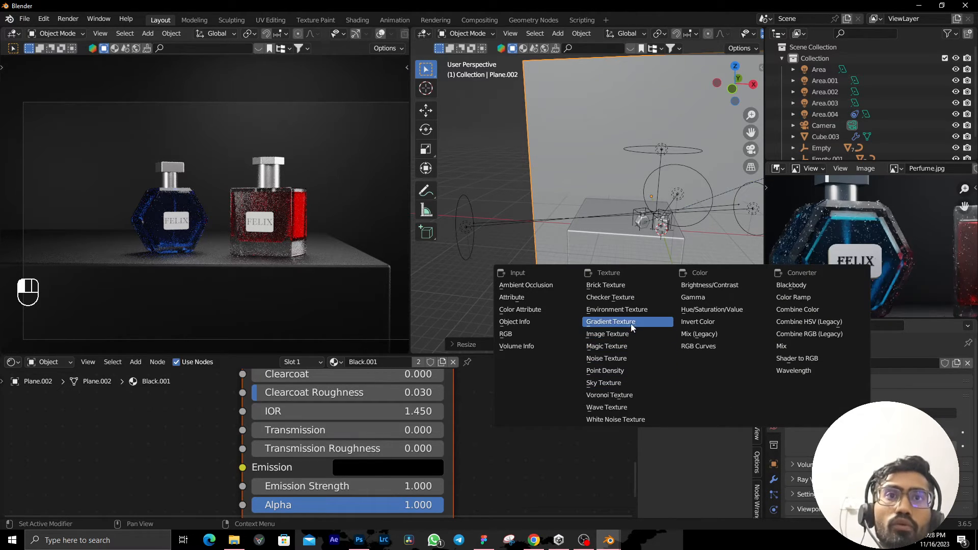
pyautogui.click(637, 309)
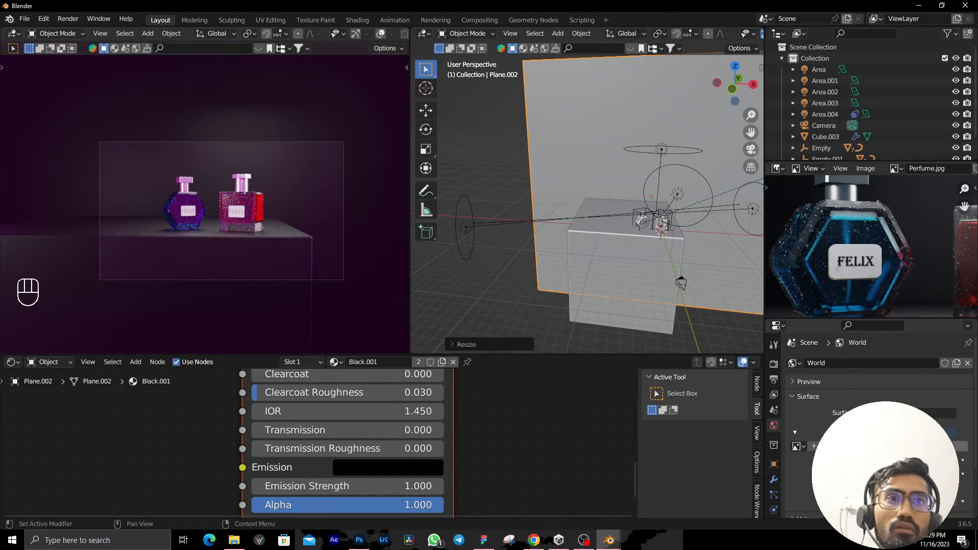
pyautogui.click(907, 432)
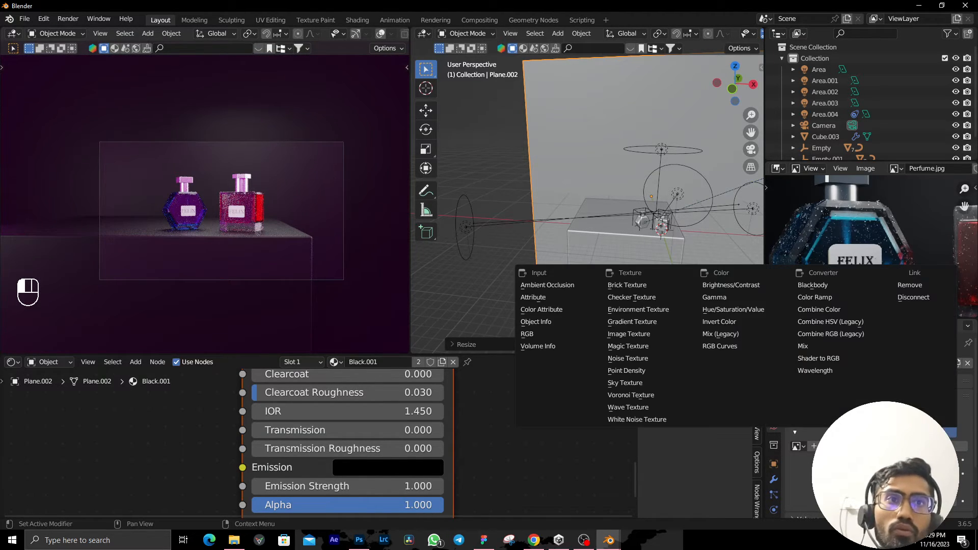
pyautogui.click(909, 285)
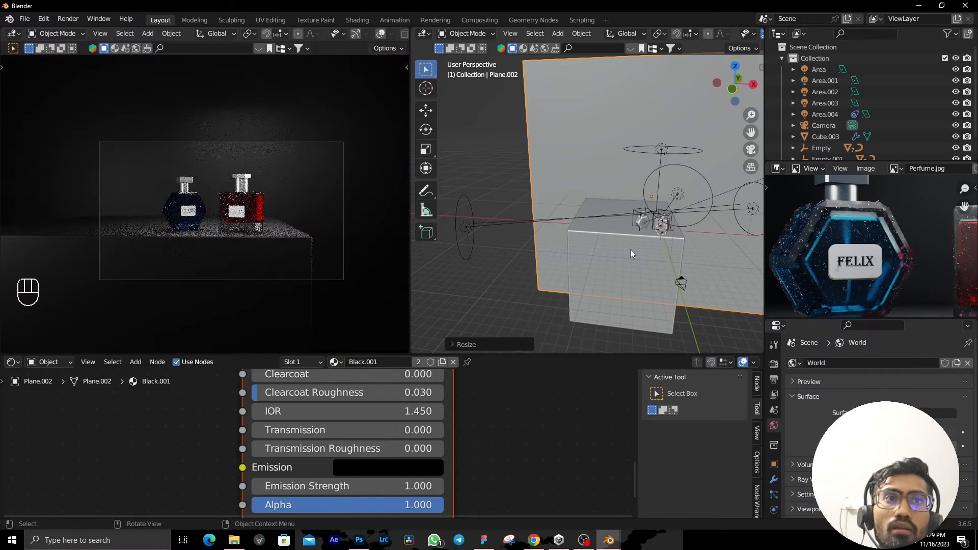
# Browse the BlenderKit HDRs and apply the Crops farmland HDR as the World background.
pyautogui.press('n')
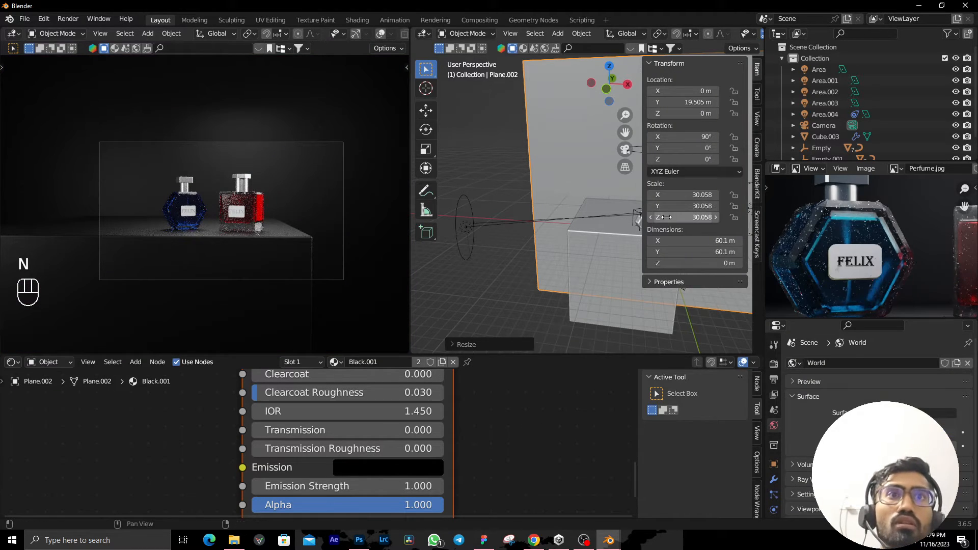
pyautogui.click(757, 189)
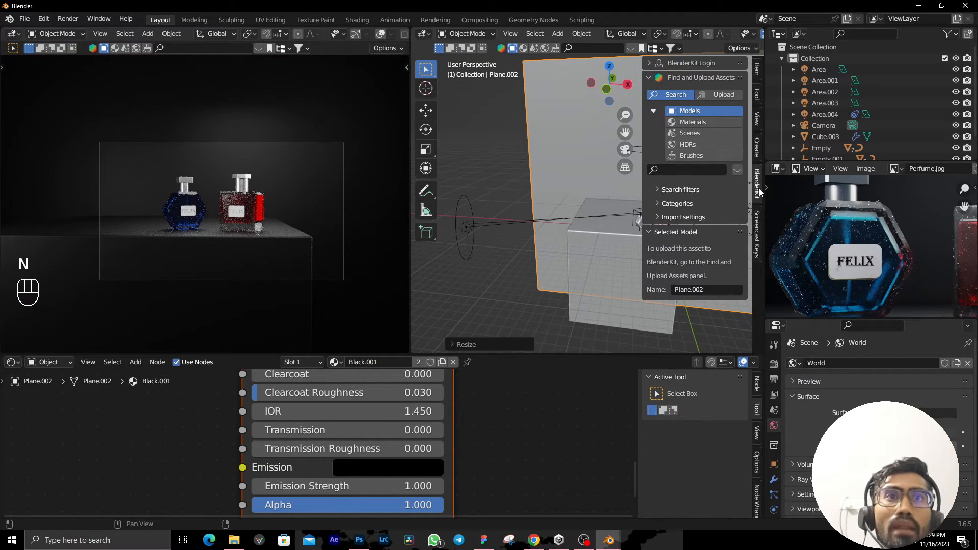
pyautogui.click(691, 145)
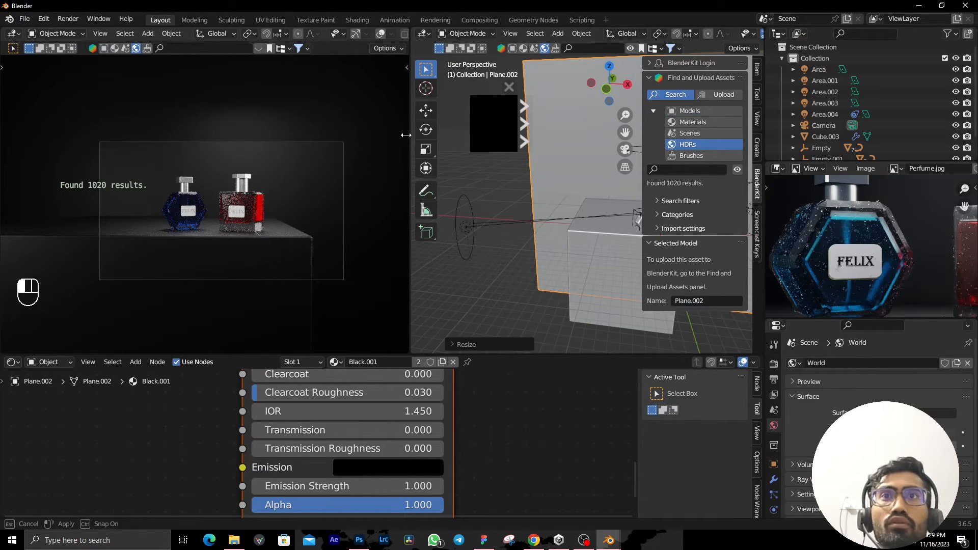
pyautogui.moveTo(411, 134); pyautogui.dragTo(335, 135)
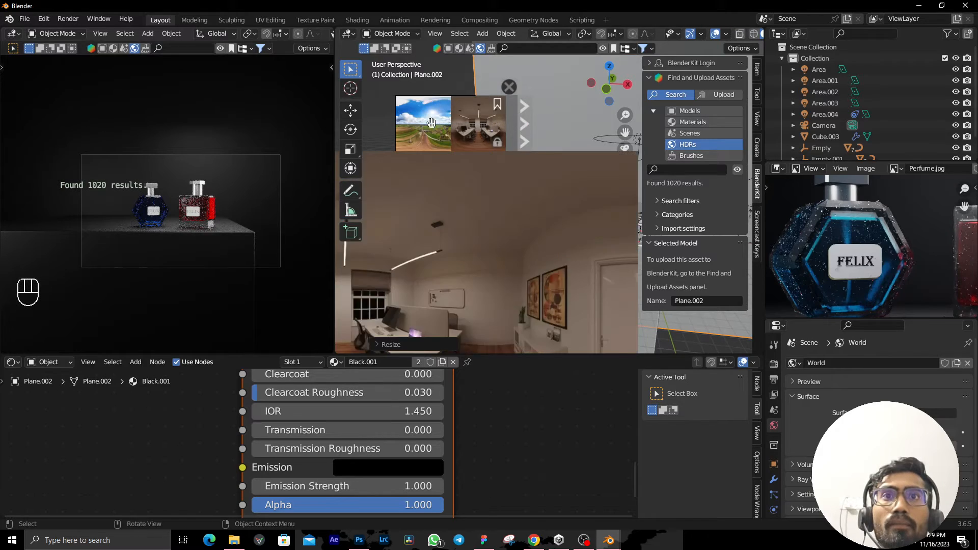
pyautogui.click(422, 124)
pyautogui.click(426, 157)
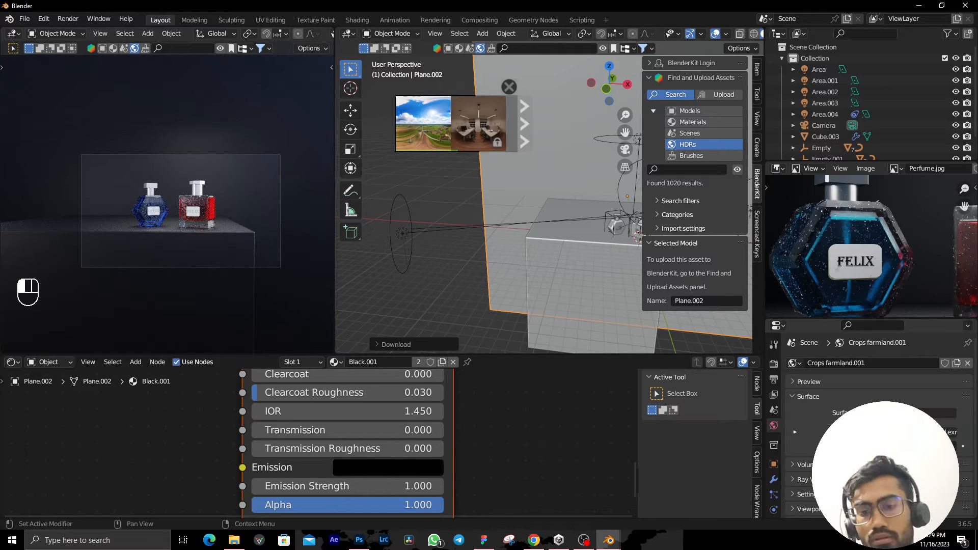
# Enlarge the camera render and compare the bottles' glass and highlights with the Perfume.jpg reference.
pyautogui.scroll(1, 460, 379)
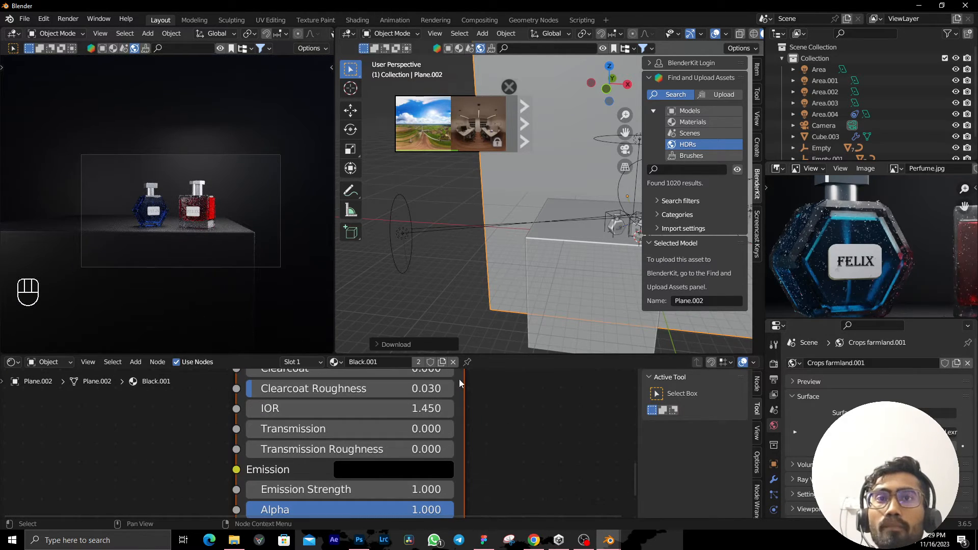
pyautogui.scroll(3, 199, 252)
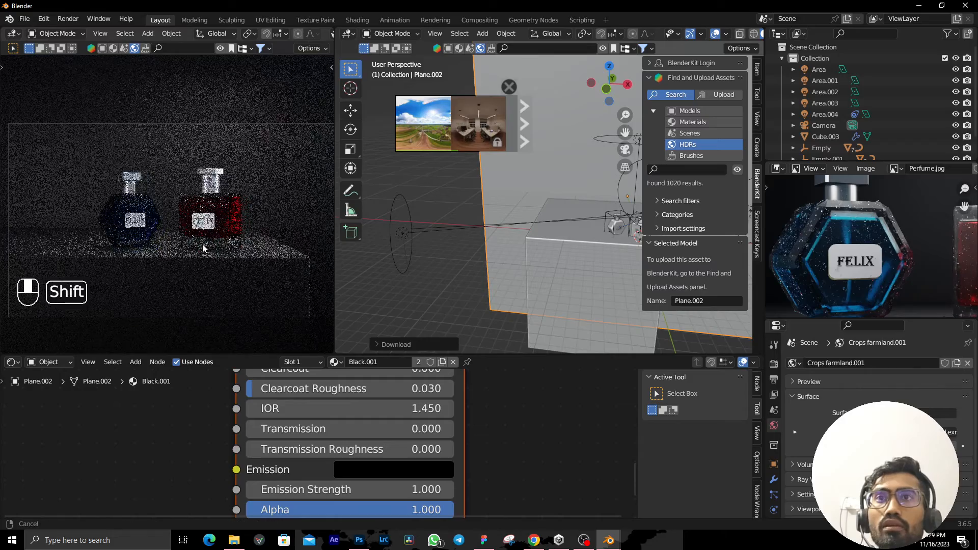
pyautogui.moveTo(333, 282); pyautogui.dragTo(539, 286)
pyautogui.scroll(3, 307, 263)
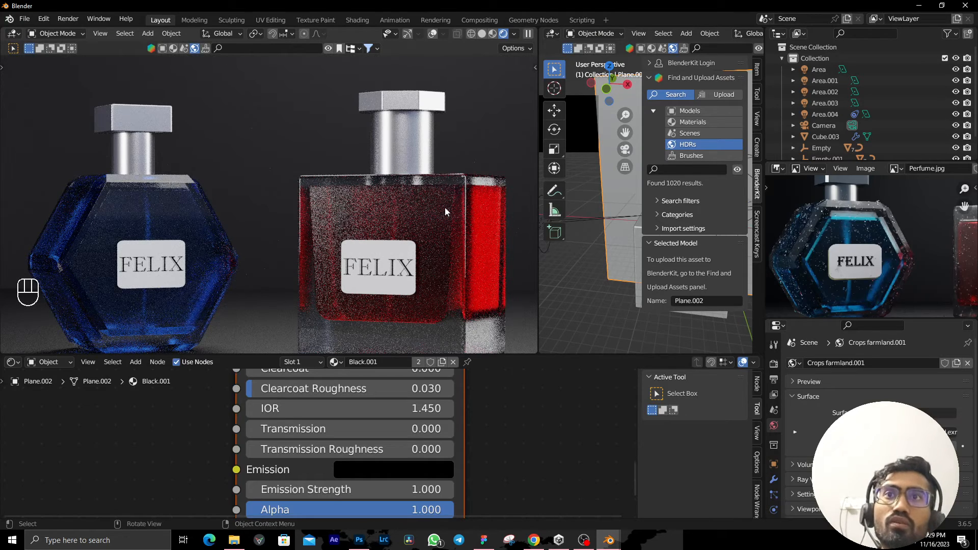
pyautogui.scroll(3, 862, 267)
pyautogui.moveTo(821, 257); pyautogui.dragTo(919, 268, button='middle')
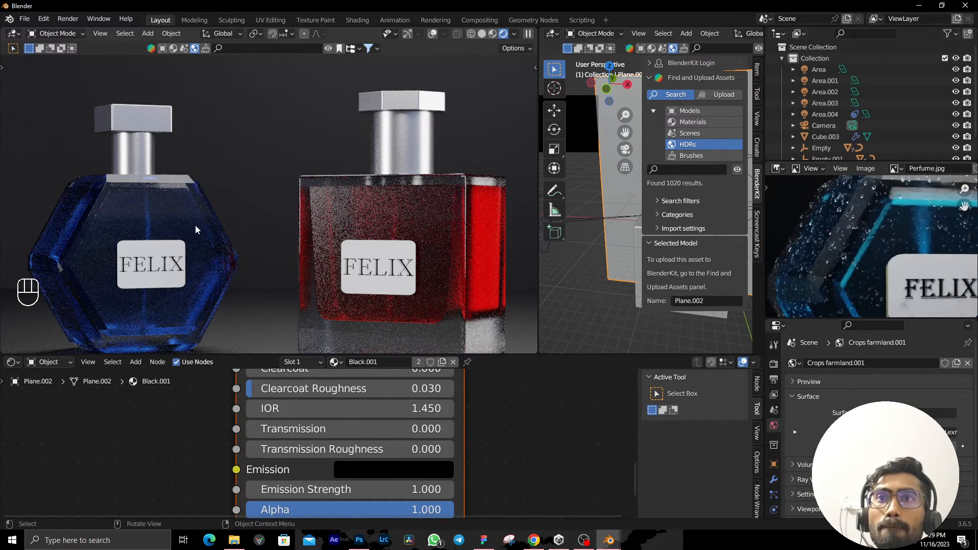
pyautogui.scroll(-4, 866, 245)
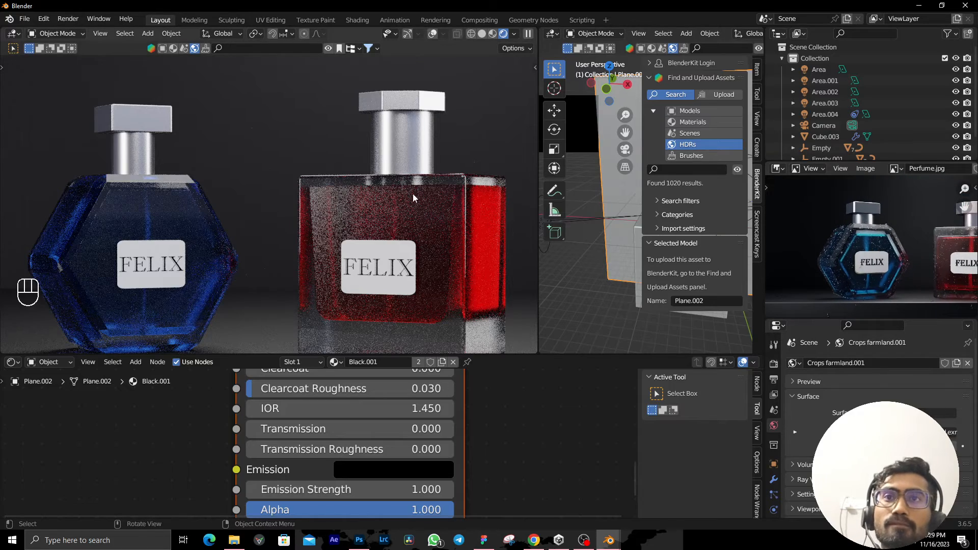
# Switch to the perfume.blend scene and examine its background and lighting in the rendered camera view.
pyautogui.hotkey('alt', 'Tab')
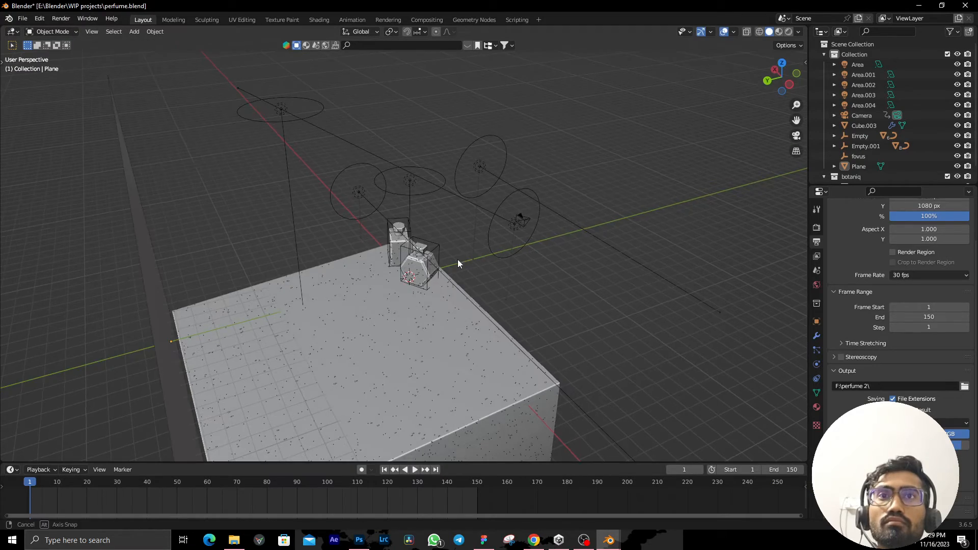
pyautogui.moveTo(457, 259); pyautogui.dragTo(438, 230, button='middle')
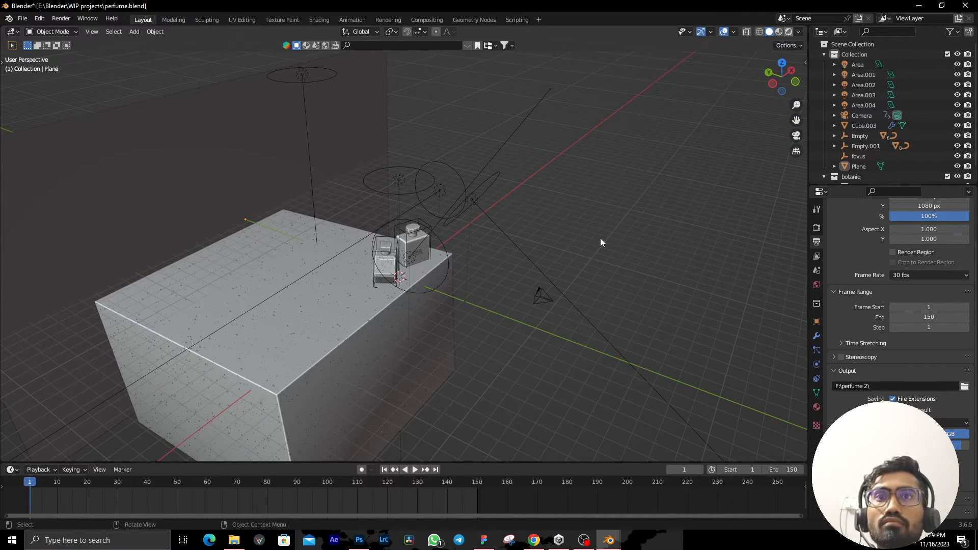
pyautogui.hotkey('shift', 'z')
pyautogui.moveTo(600, 240); pyautogui.dragTo(564, 220, button='middle')
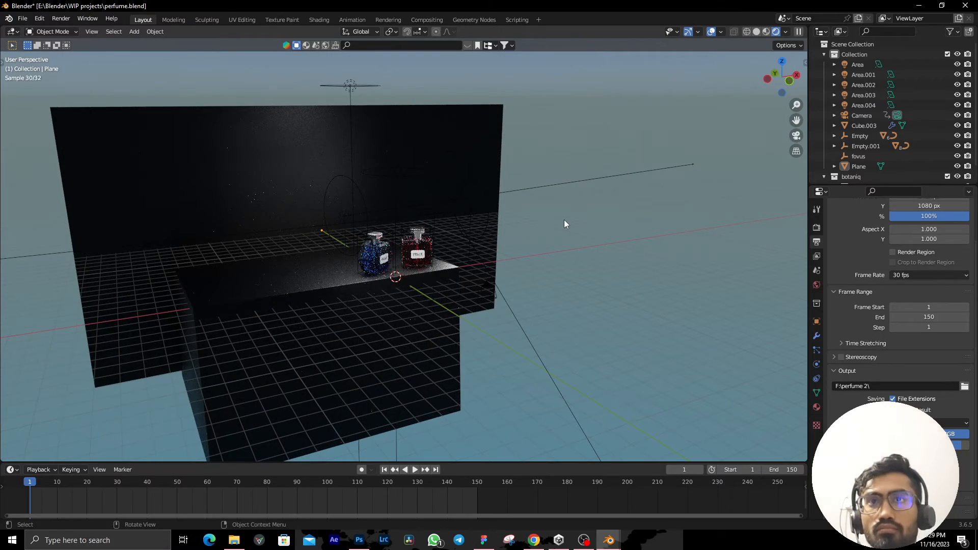
pyautogui.press('KP_0')
pyautogui.scroll(3, 510, 234)
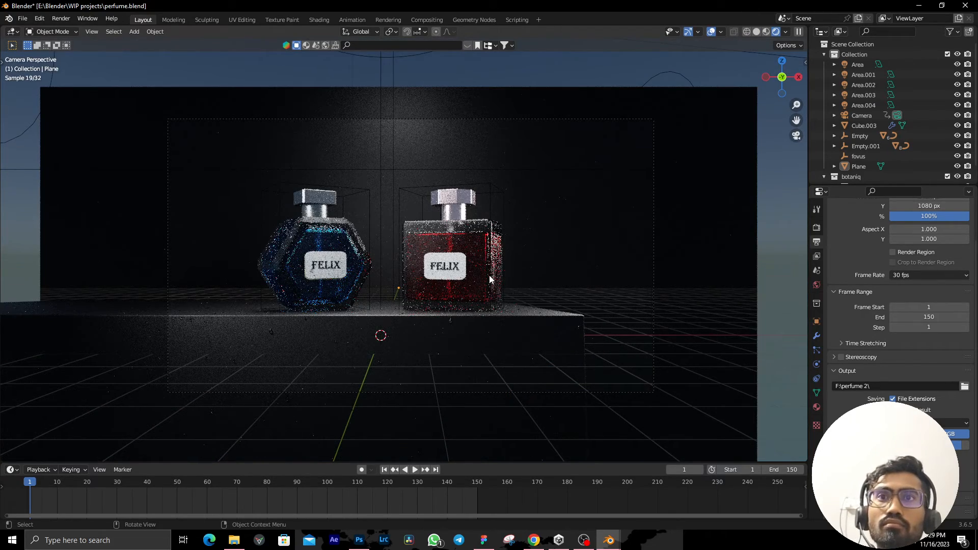
pyautogui.hotkey('alt', 'Tab')
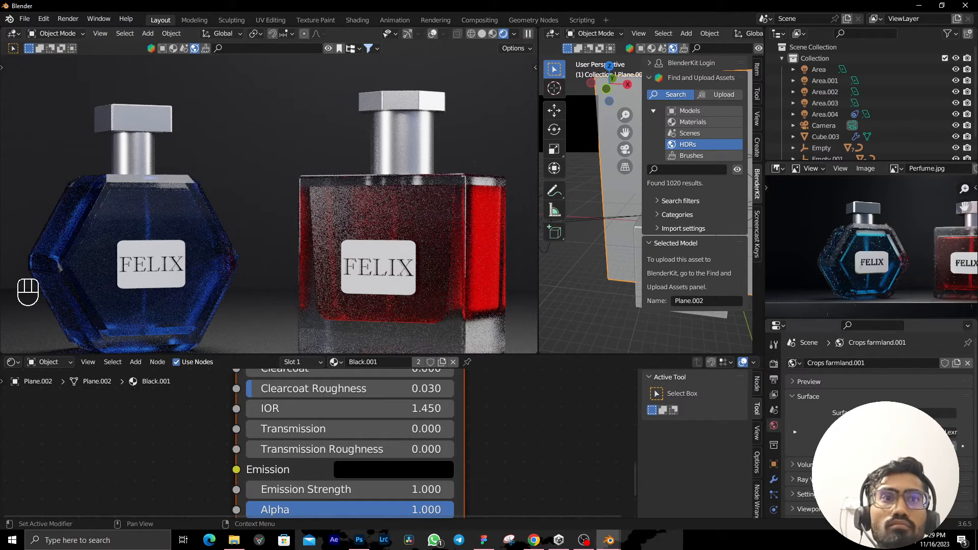
# Replace the HDR texture in the Crops farmland World background color with a Sky Texture.
pyautogui.click(917, 433)
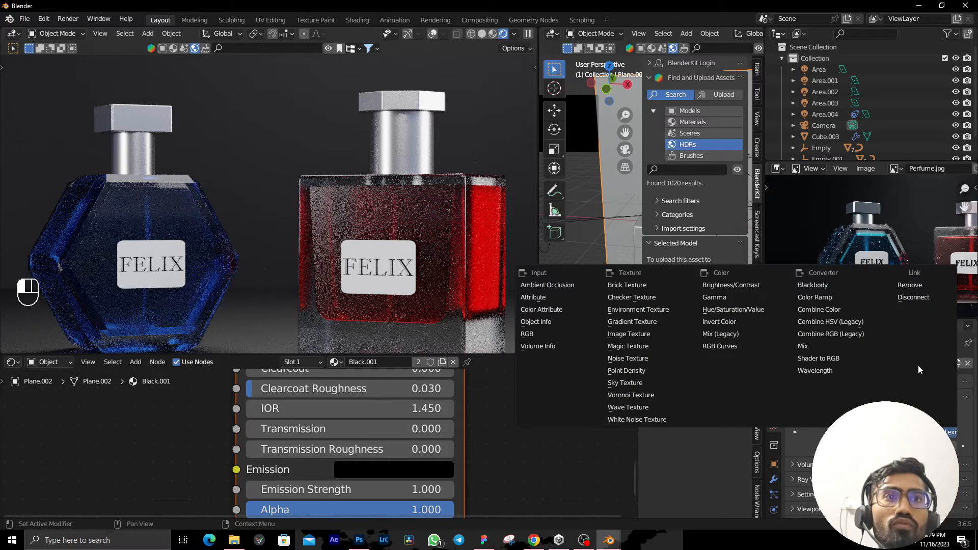
pyautogui.click(919, 288)
pyautogui.click(865, 432)
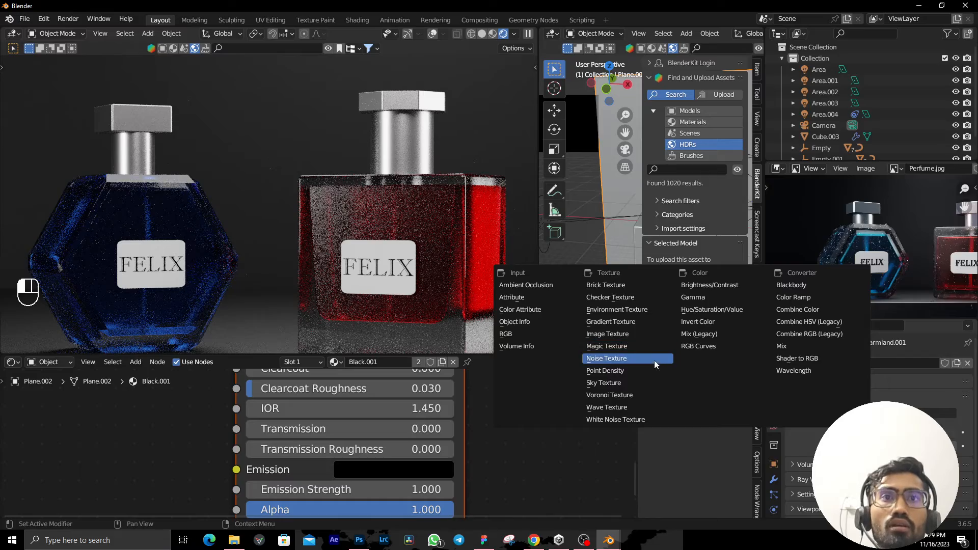
pyautogui.click(648, 380)
pyautogui.scroll(-4, 268, 228)
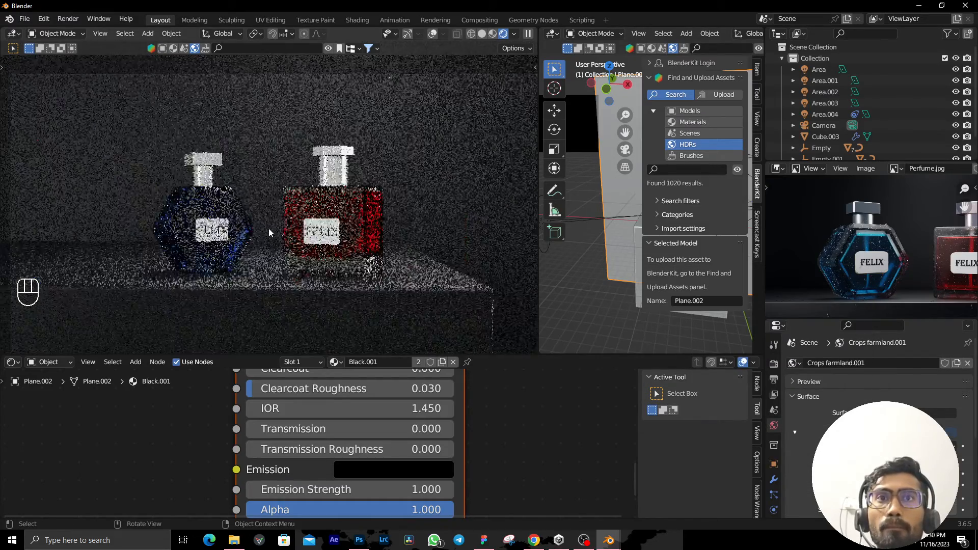
# Set the World's Sky Texture type to Hosek / Wilkie.
pyautogui.scroll(-6, 303, 174)
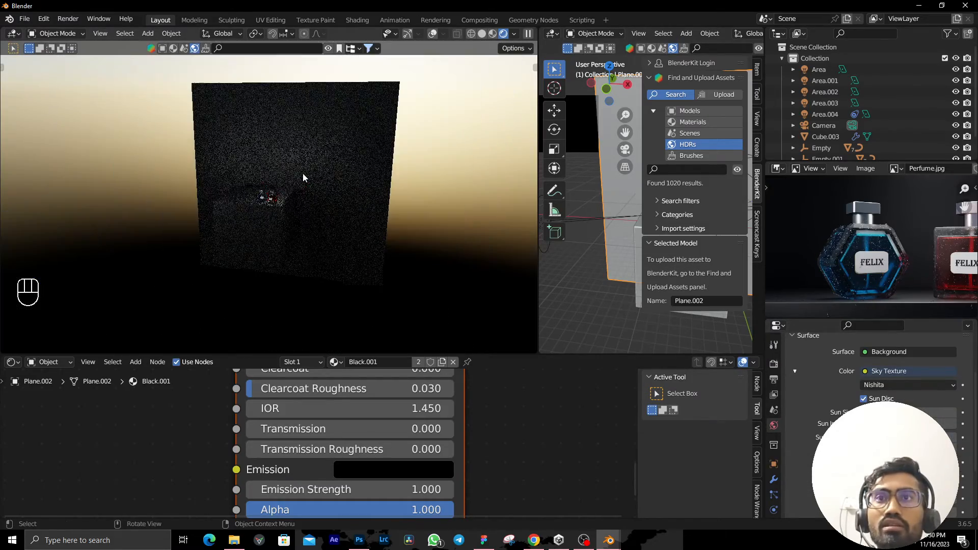
pyautogui.moveTo(303, 173); pyautogui.dragTo(261, 181, button='middle')
pyautogui.scroll(2, 260, 182)
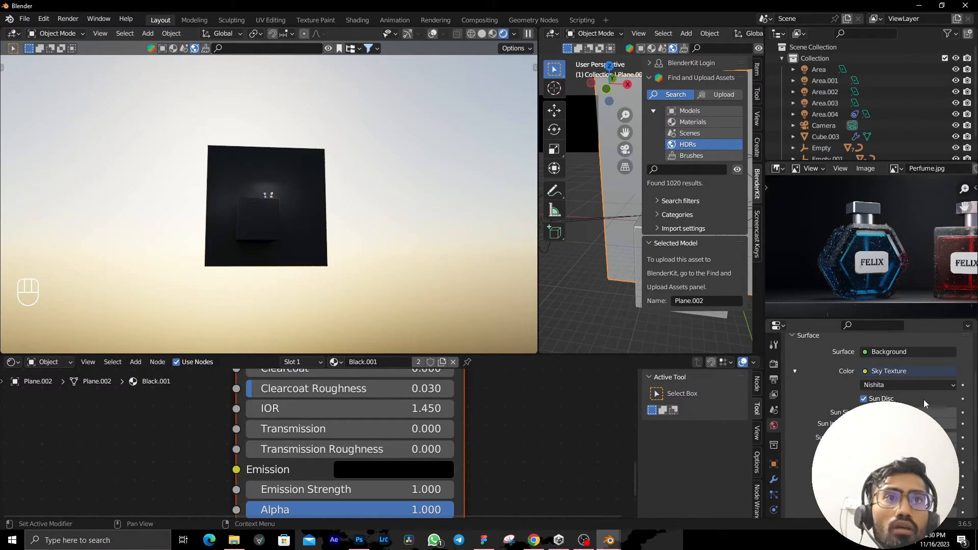
pyautogui.click(903, 385)
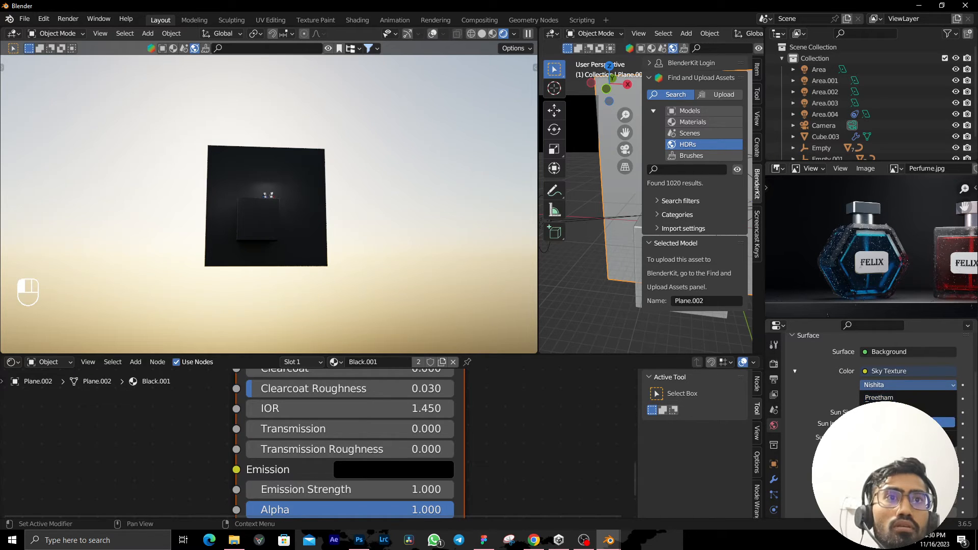
pyautogui.click(887, 410)
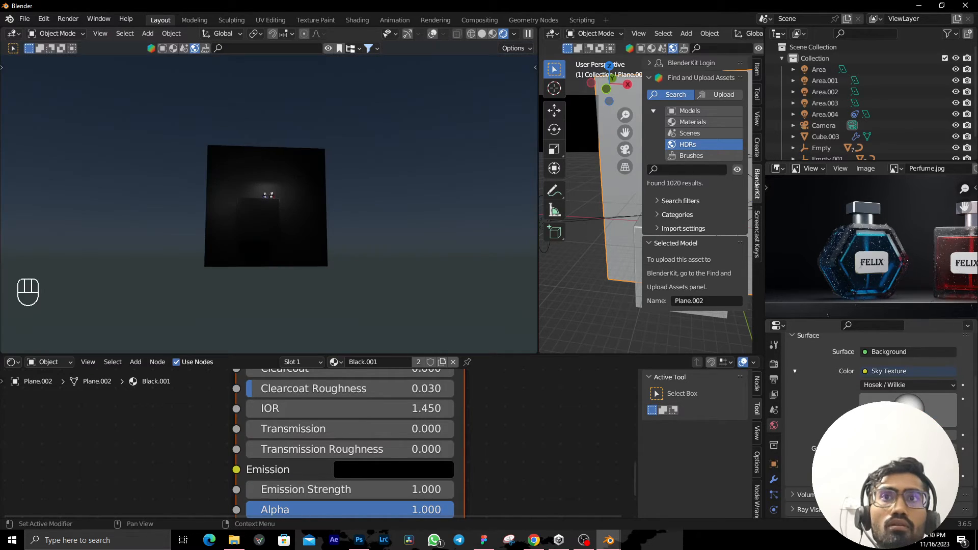
# Adjust the World background strength while judging the camera render, keeping the scene dark, and save the file.
pyautogui.press('KP_0')
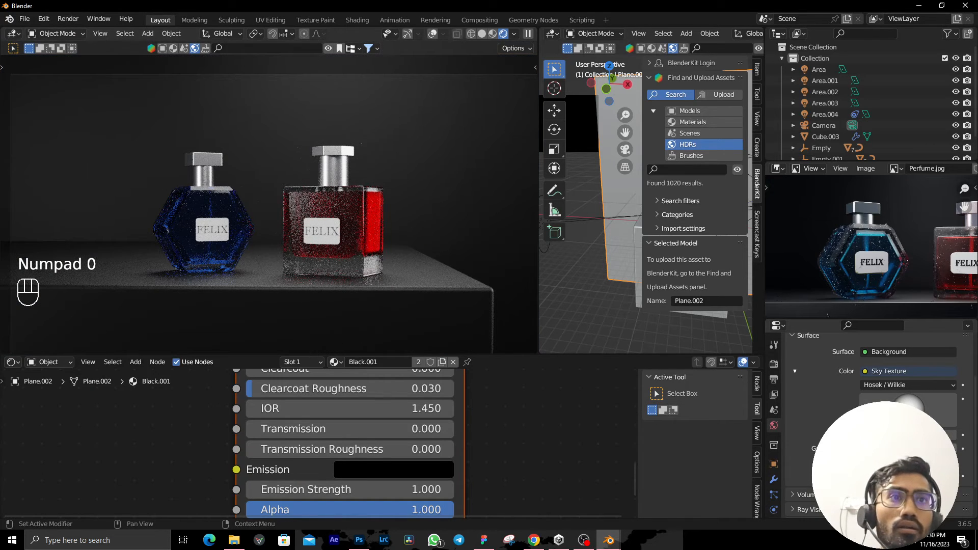
pyautogui.scroll(-2, 964, 437)
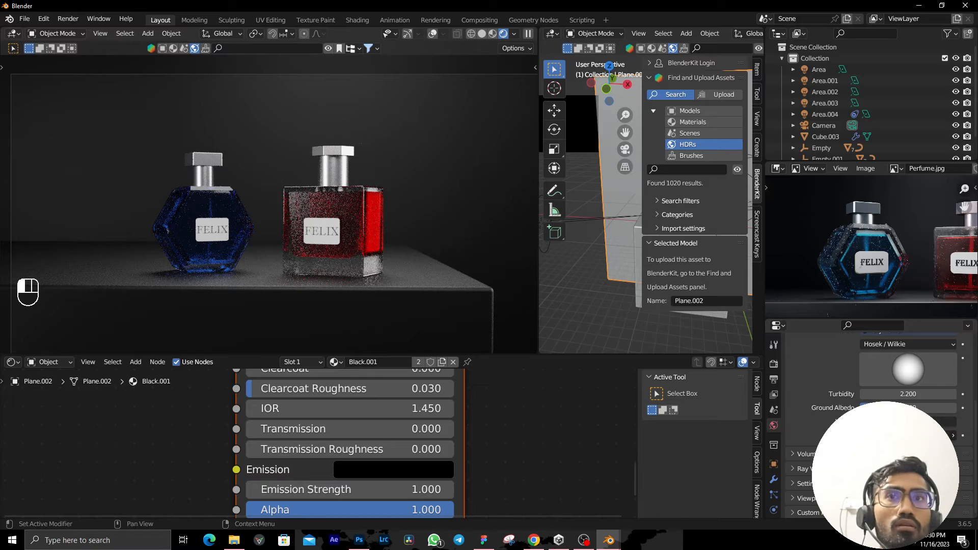
pyautogui.click(953, 436)
pyautogui.click(953, 436)
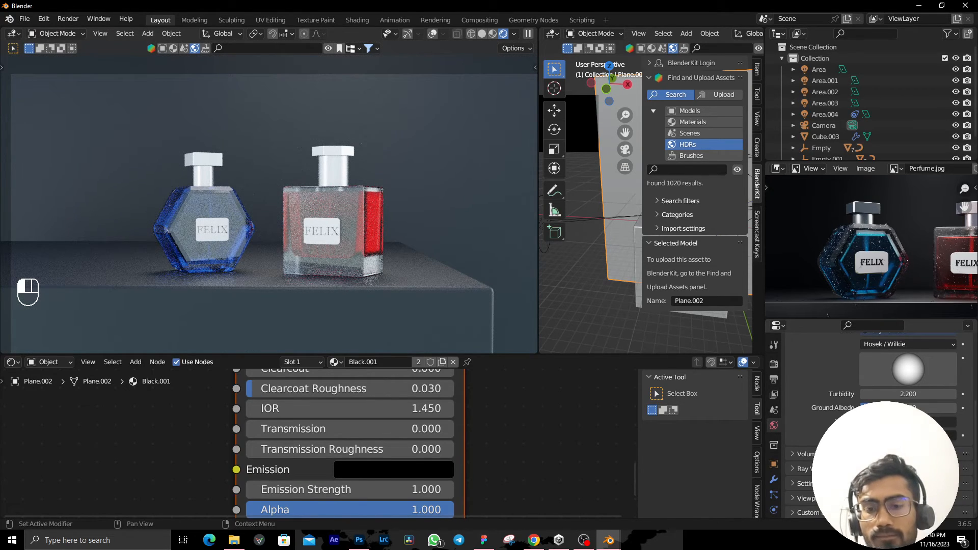
pyautogui.click(864, 436)
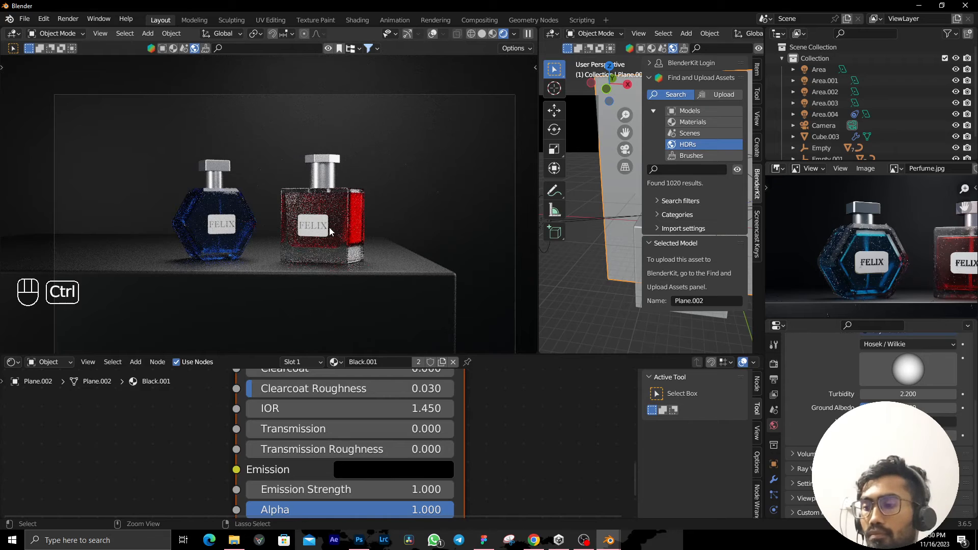
pyautogui.hotkey('ctrl', 's')
pyautogui.click(784, 99)
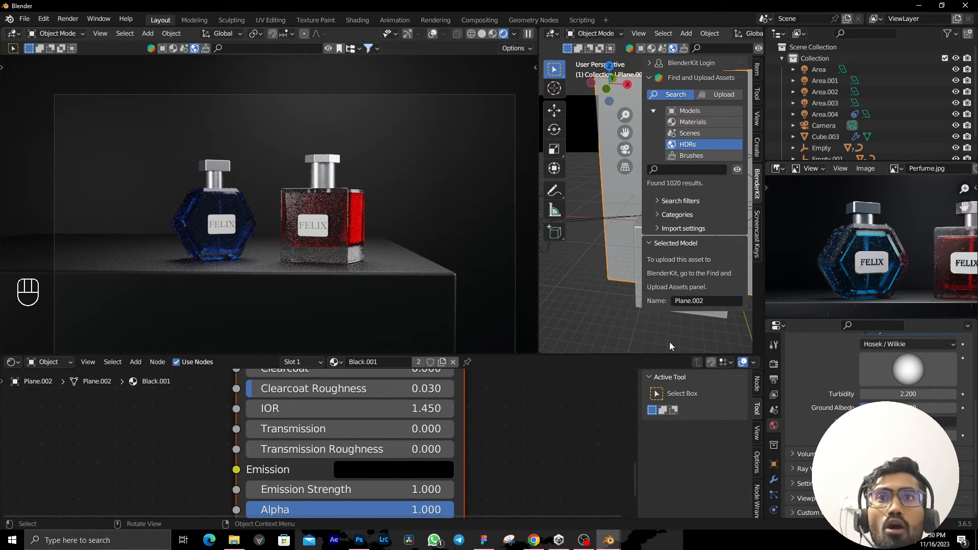
# Enable denoising for the viewport sampling in the Cycles render settings.
pyautogui.scroll(2, 210, 230)
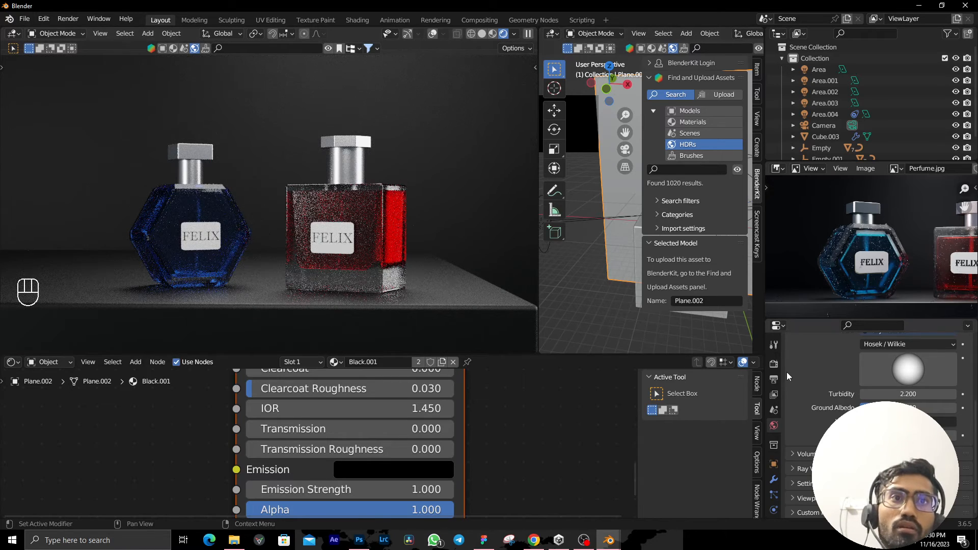
pyautogui.click(774, 363)
pyautogui.scroll(5, 866, 387)
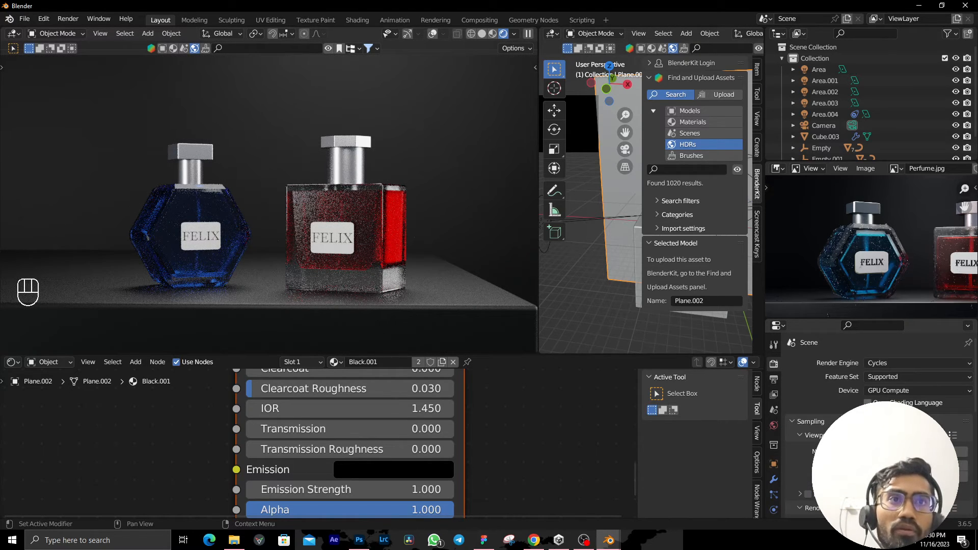
pyautogui.scroll(-2, 866, 397)
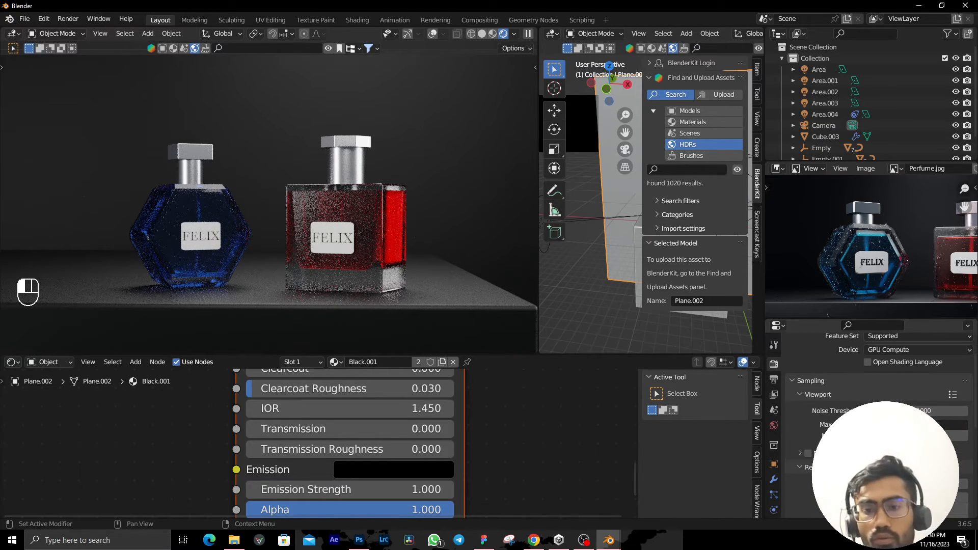
pyautogui.scroll(-2, 866, 397)
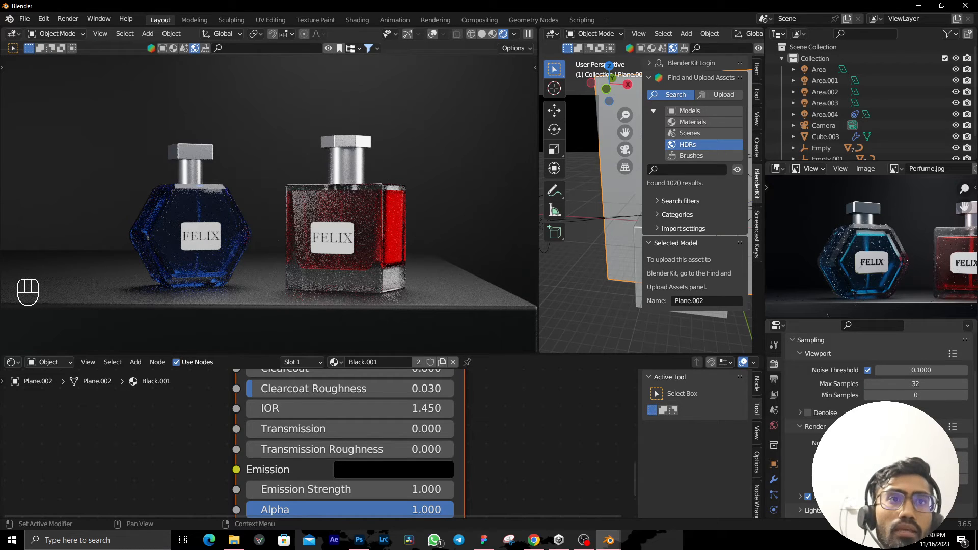
pyautogui.click(808, 413)
pyautogui.click(821, 413)
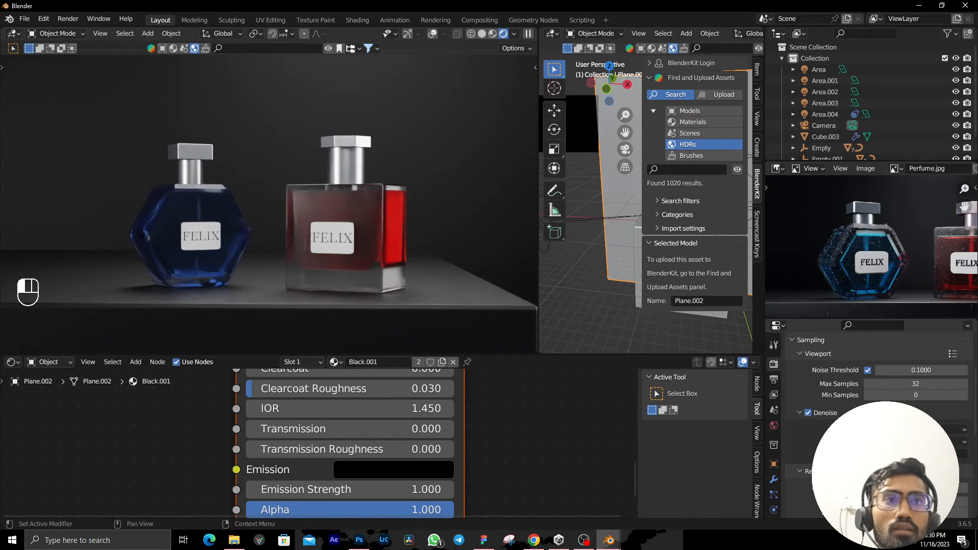
pyautogui.scroll(-2, 867, 397)
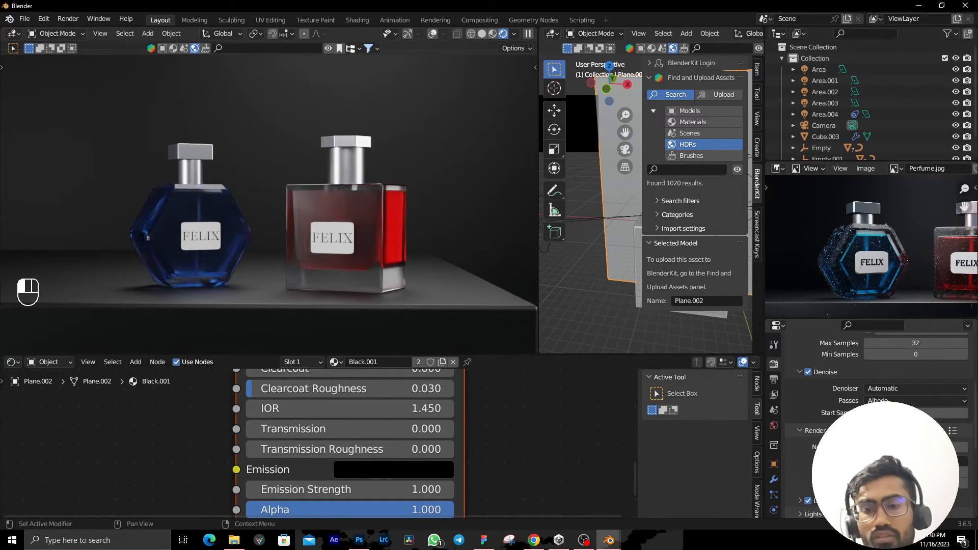
# Set the output resolution to 3080 px in X and 2160 px in Y.
pyautogui.click(774, 381)
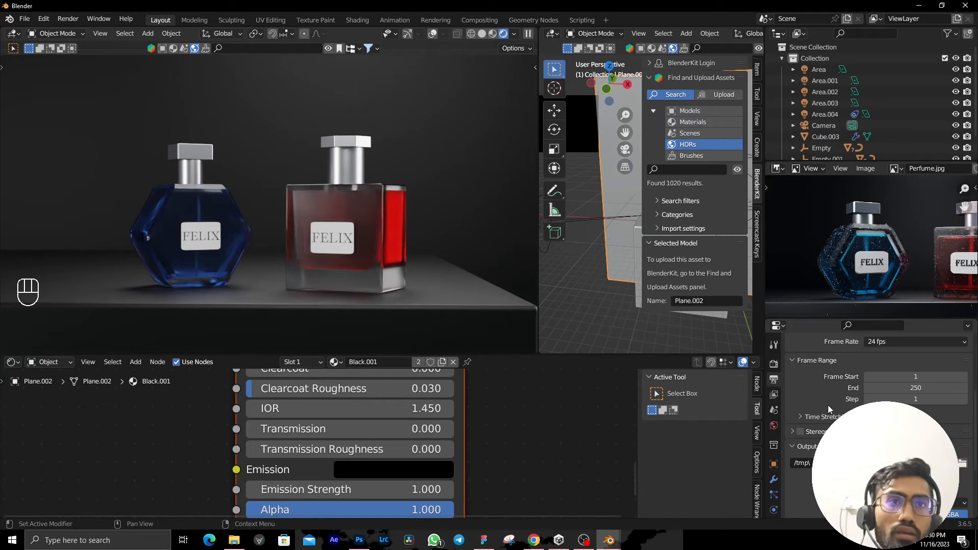
pyautogui.scroll(3, 830, 408)
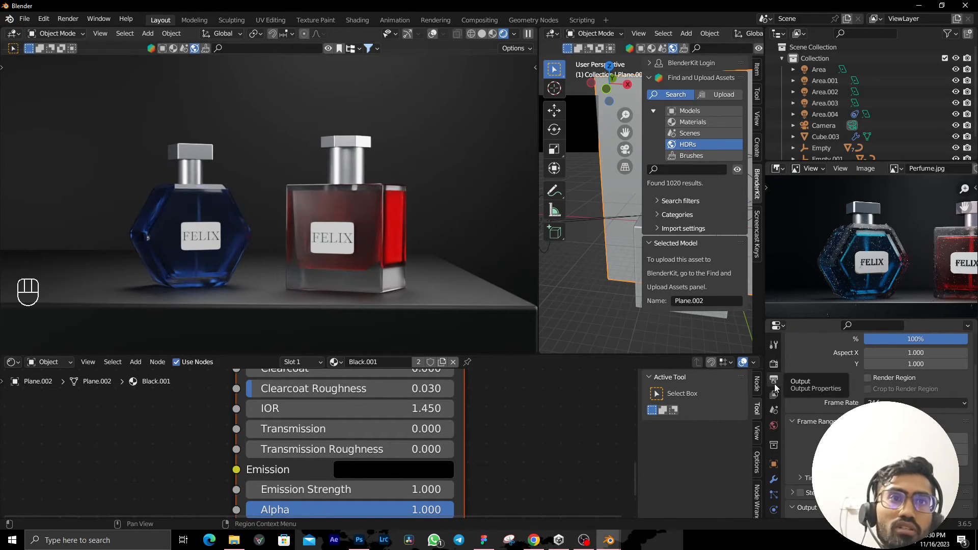
pyautogui.scroll(3, 918, 407)
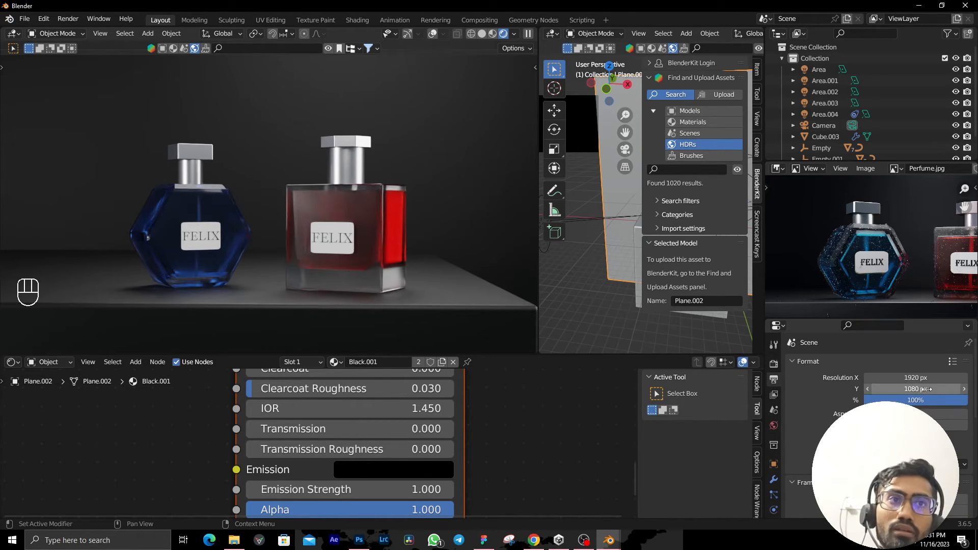
pyautogui.moveTo(926, 377); pyautogui.dragTo(927, 389)
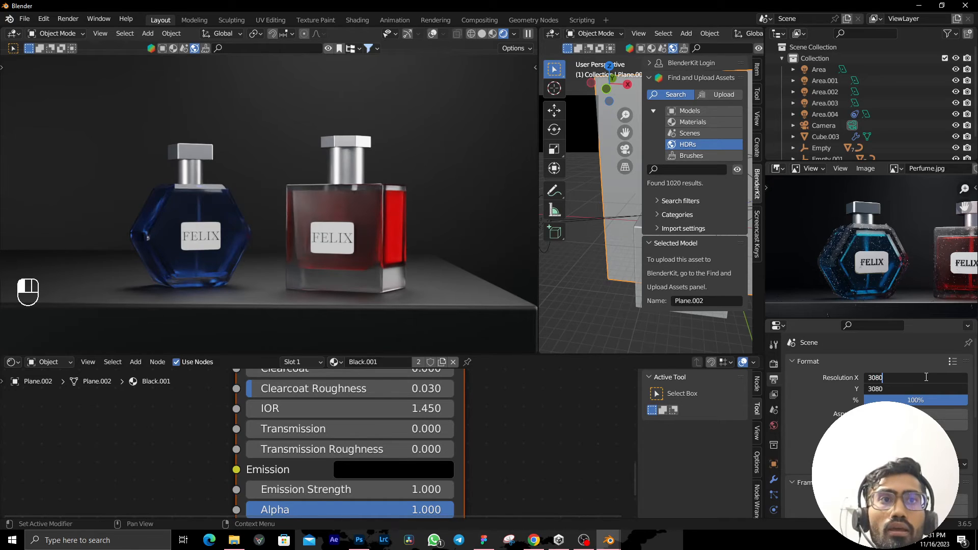
pyautogui.press('Return')
pyautogui.click(918, 388)
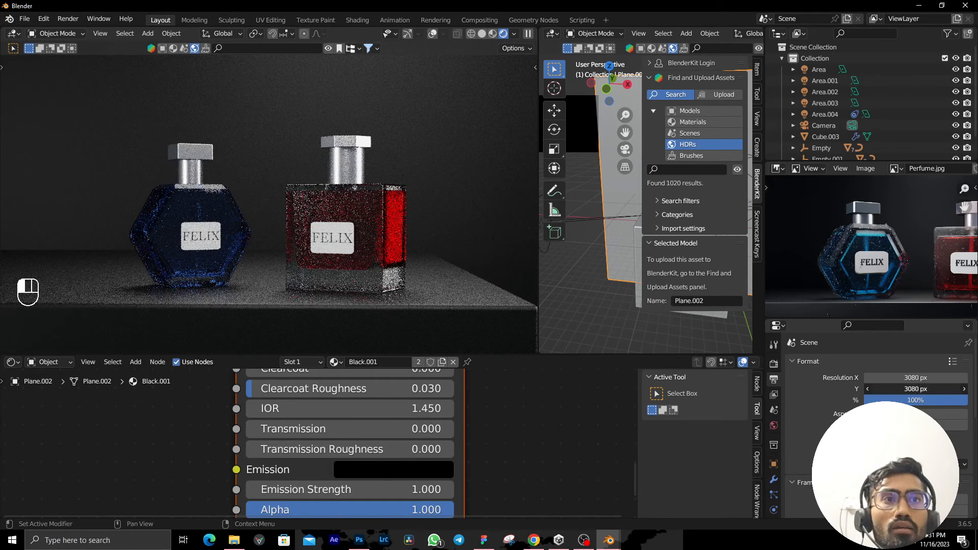
pyautogui.write('2160')
pyautogui.press('Return')
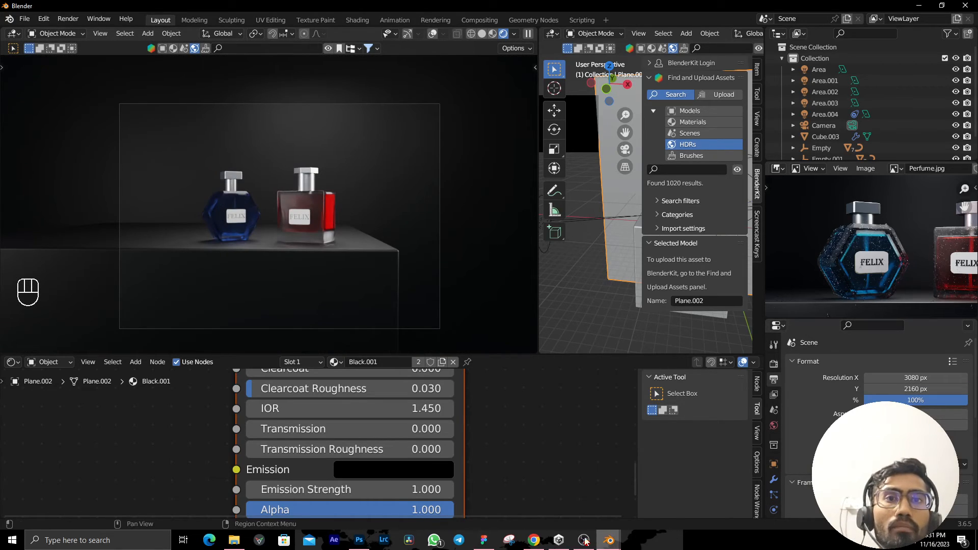
# Switch to Chrome and search Google in a new tab for "resolution size for 4k".
pyautogui.click(542, 505)
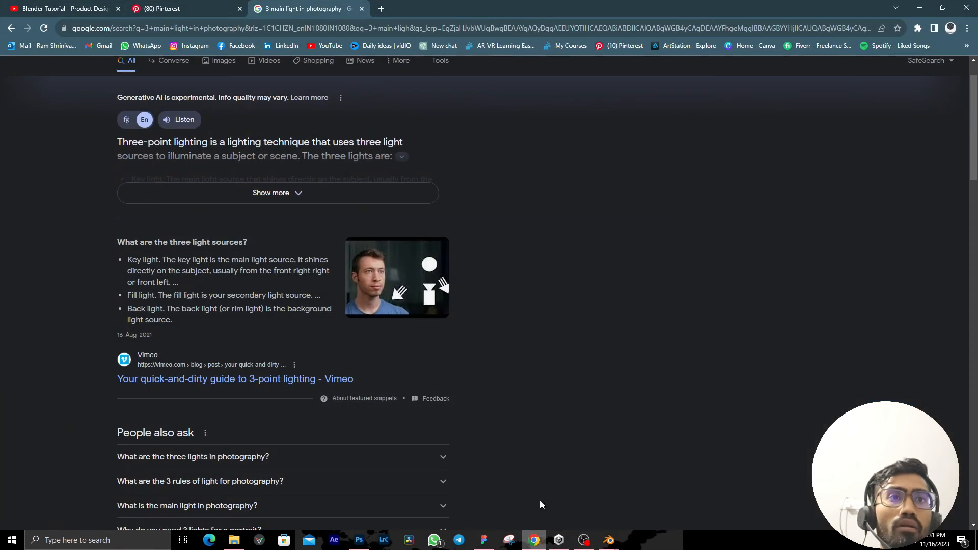
pyautogui.click(382, 8)
pyautogui.write('re')
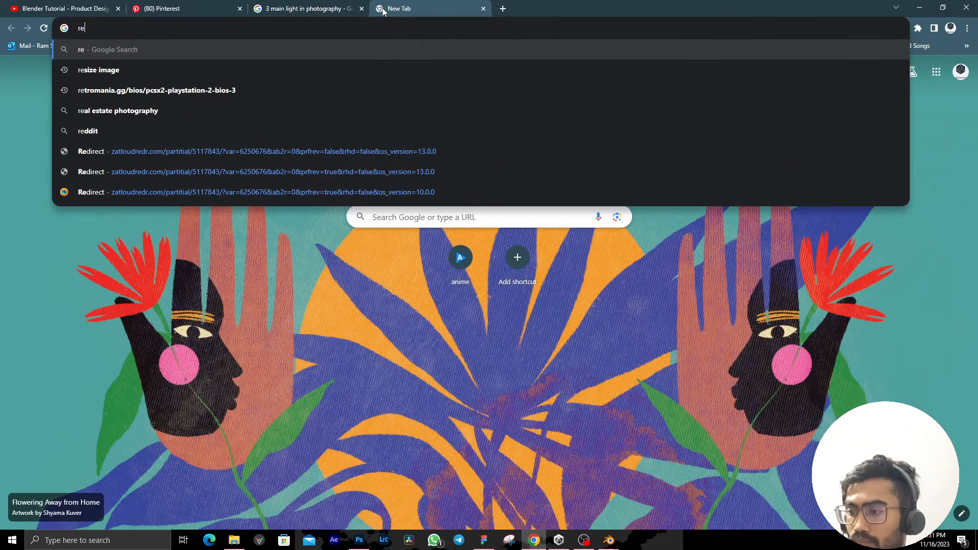
pyautogui.write('s')
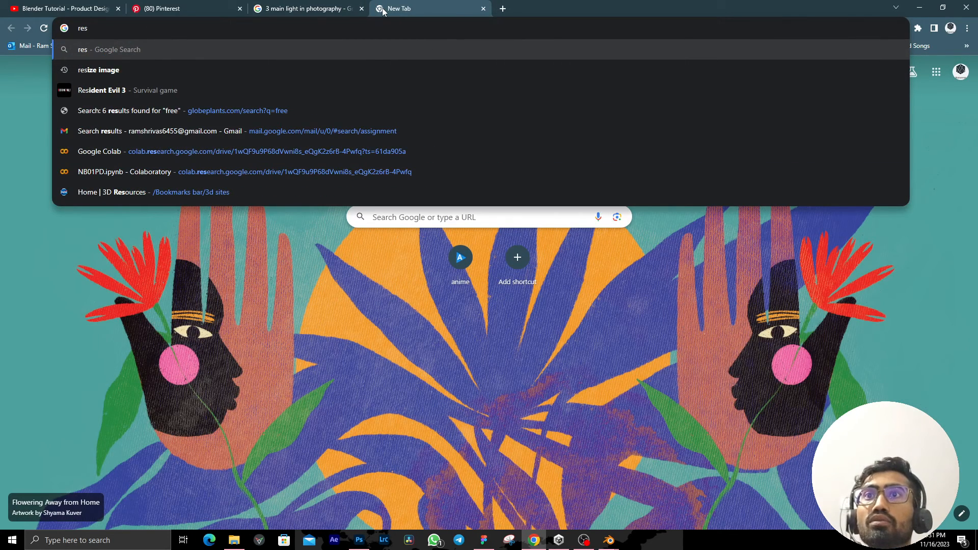
pyautogui.write('ol')
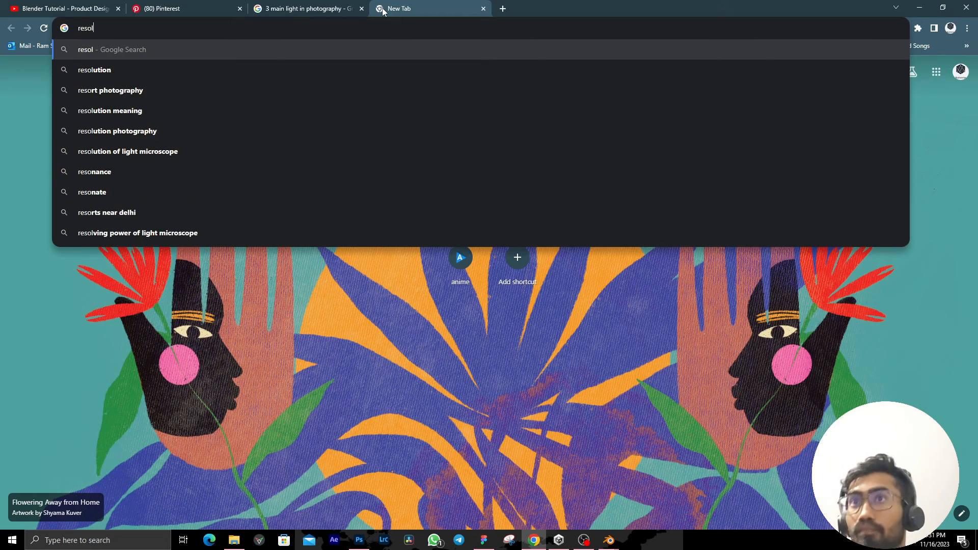
pyautogui.press('Down')
pyautogui.write('s')
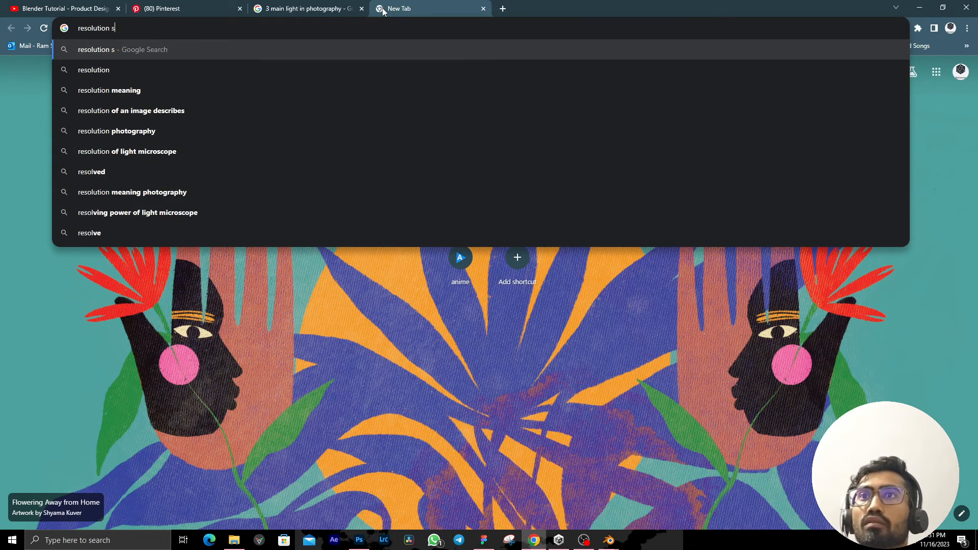
pyautogui.write('iz')
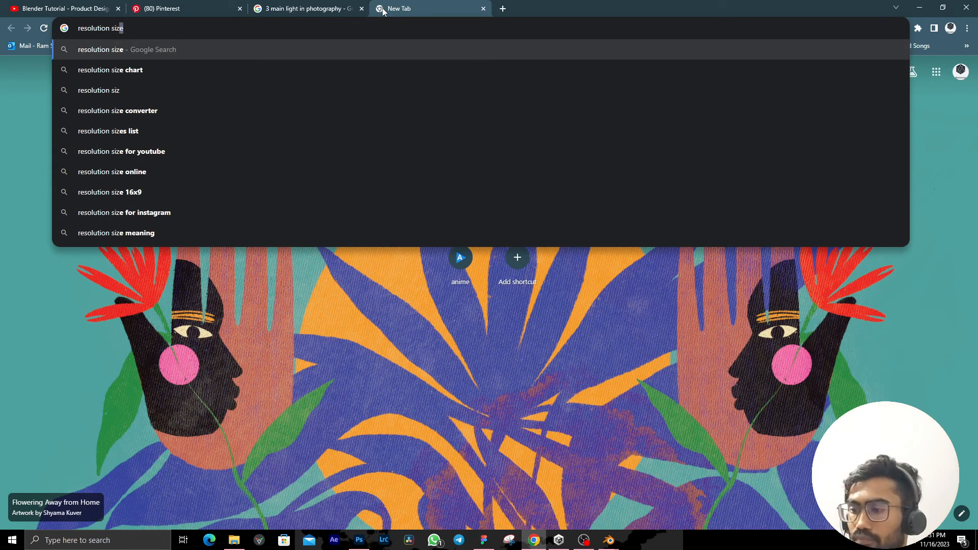
pyautogui.write('e for 4')
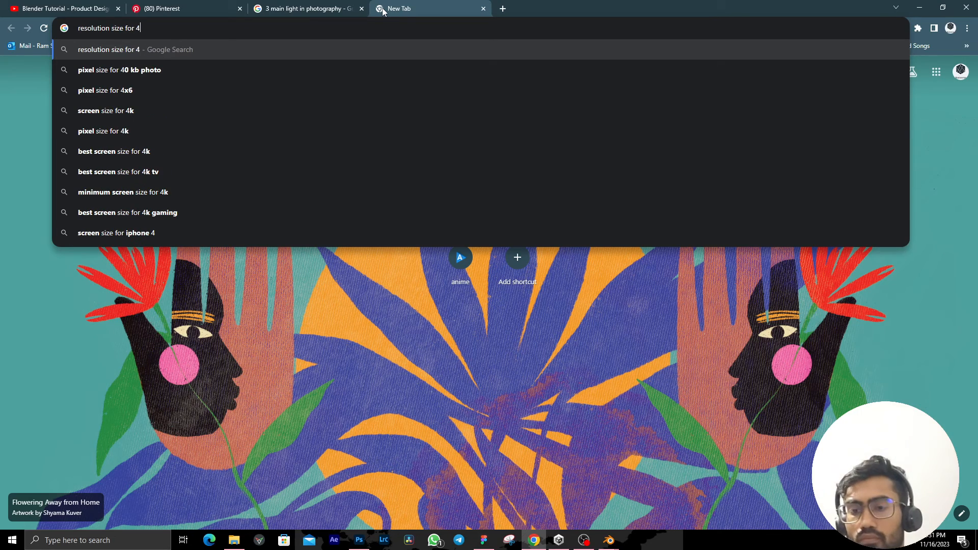
pyautogui.write('k')
pyautogui.press('Return')
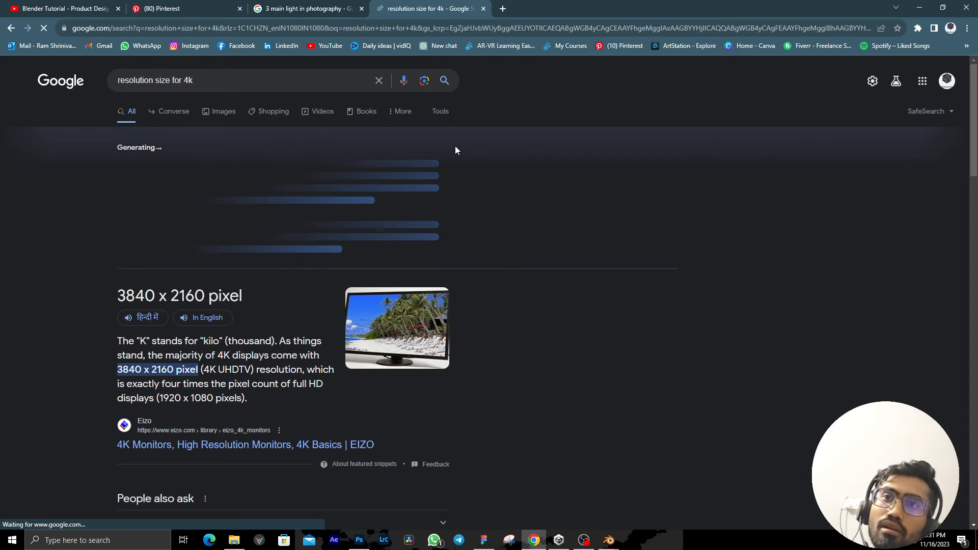
# Switch back to Blender and set the output's X resolution to 3840 px.
pyautogui.hotkey('alt', 'Tab')
pyautogui.click(901, 378)
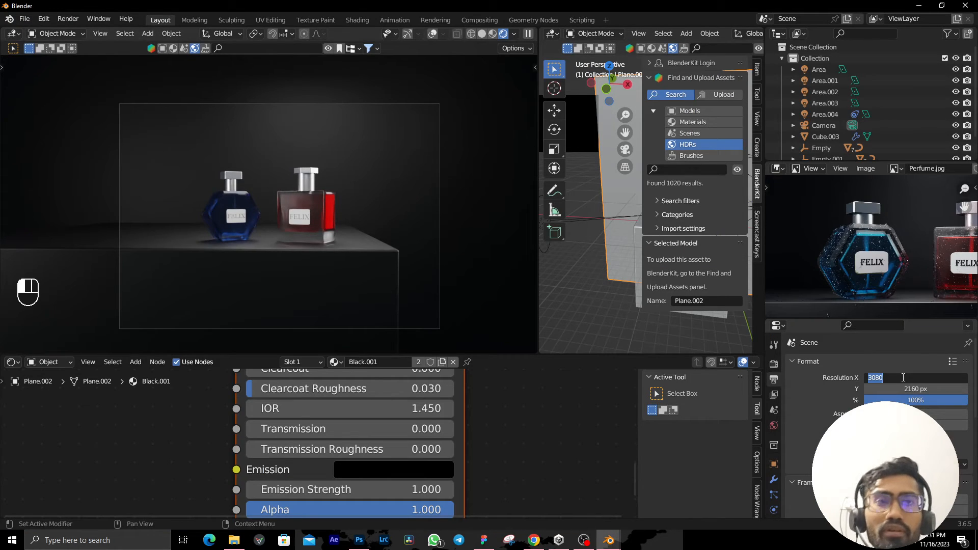
pyautogui.write('3840')
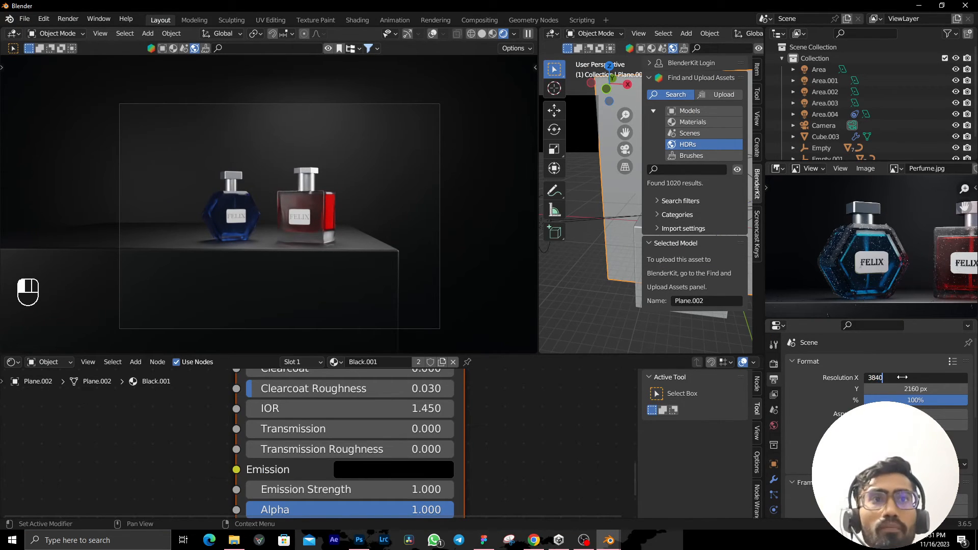
pyautogui.press('Return')
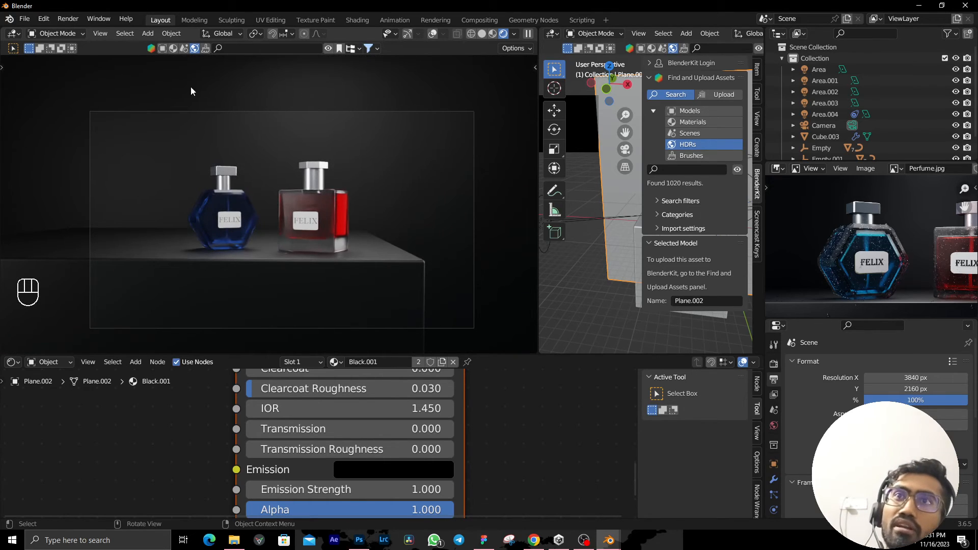
# Render the camera image of both perfume bottles and inspect the finished result up close.
pyautogui.click(102, 35)
pyautogui.click(102, 36)
pyautogui.click(102, 36)
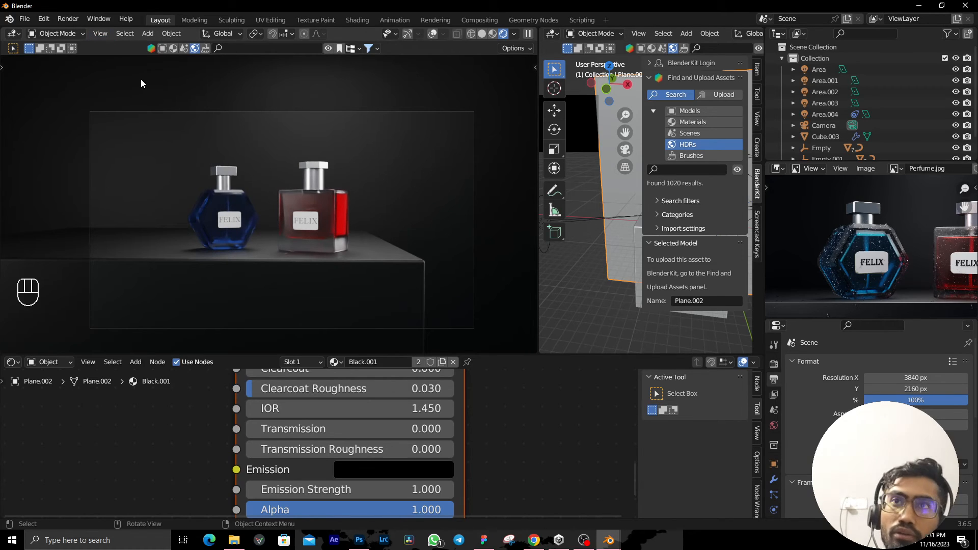
pyautogui.press('F12')
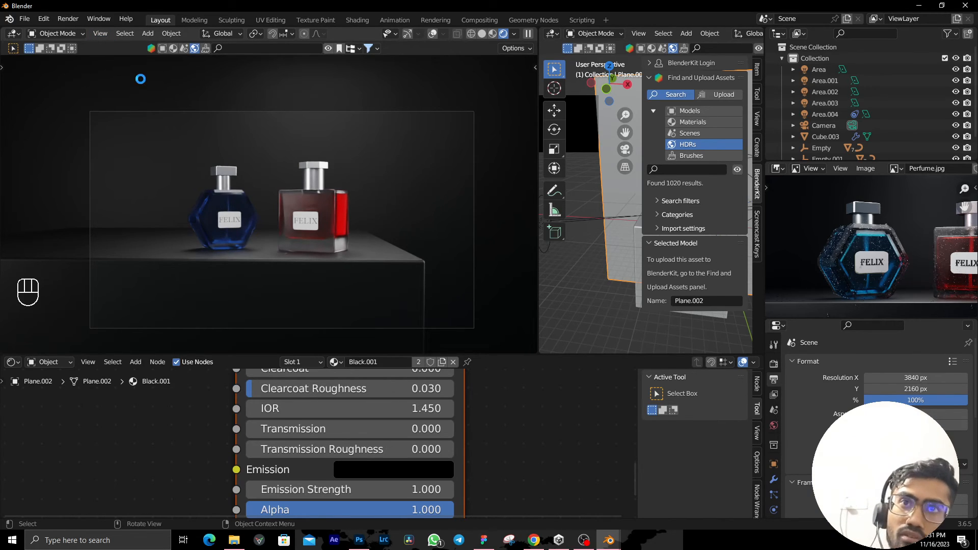
pyautogui.scroll(-2, 564, 308)
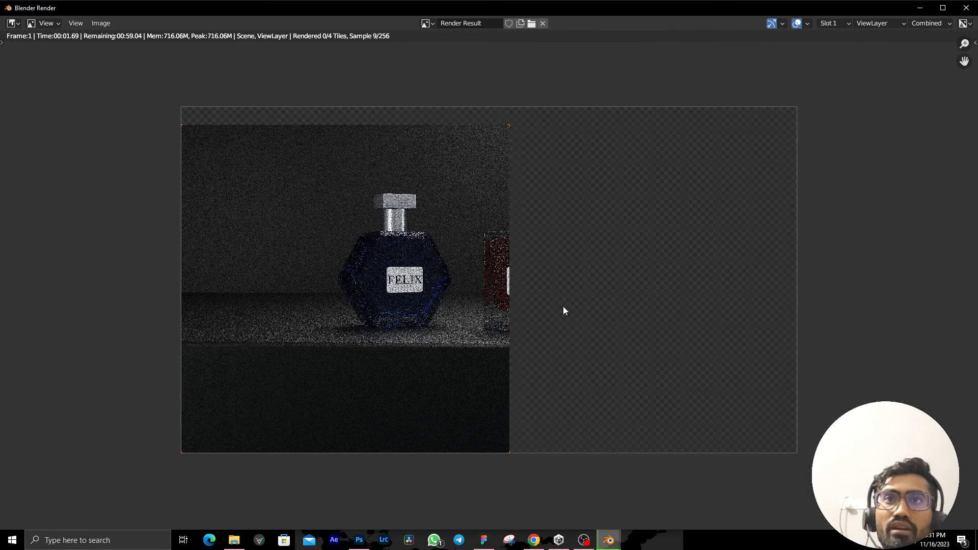
pyautogui.moveTo(564, 303); pyautogui.dragTo(556, 307, button='middle')
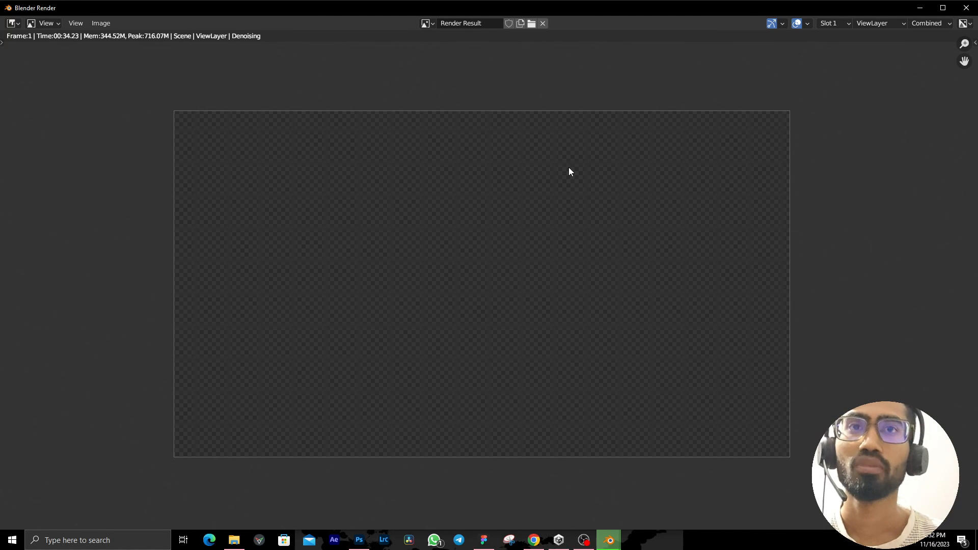
pyautogui.scroll(1, 569, 171)
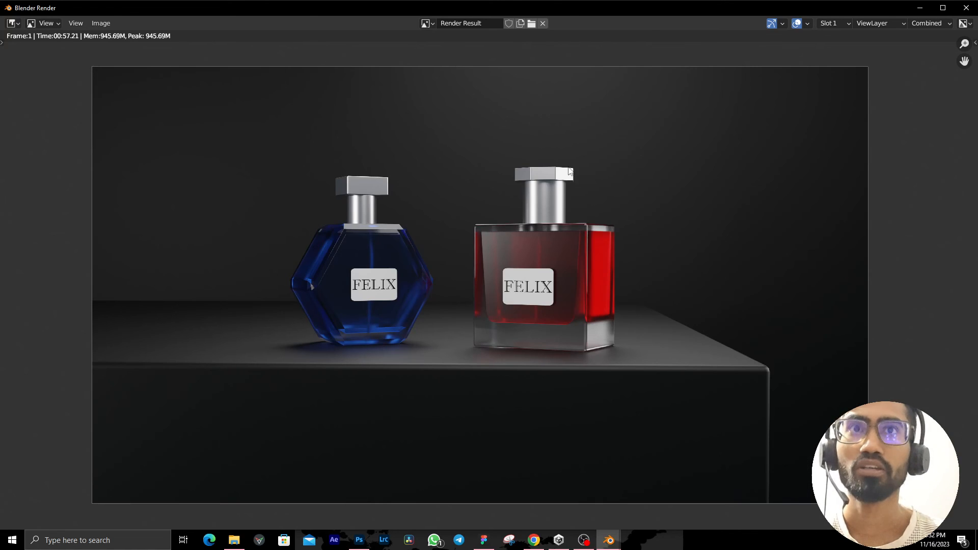
pyautogui.scroll(4, 568, 229)
pyautogui.scroll(-4, 568, 229)
# Return to the main scene window and enable nodes in the Compositing workspace.
pyautogui.hotkey('alt', 'Tab')
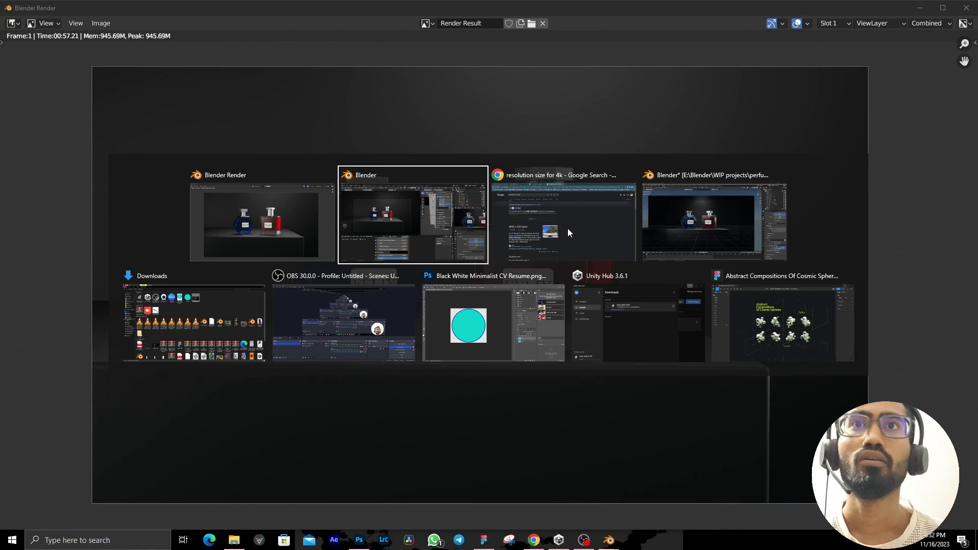
pyautogui.click(479, 20)
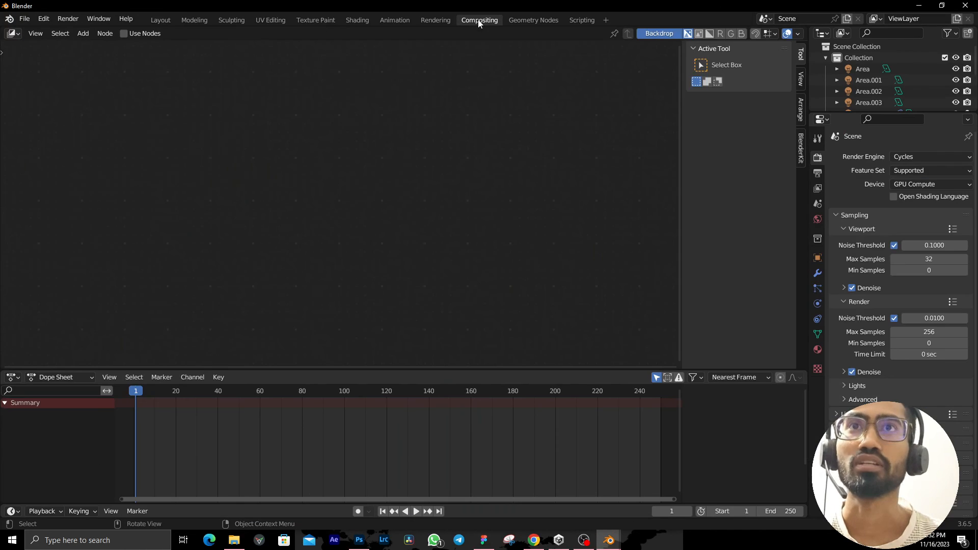
pyautogui.click(124, 34)
pyautogui.moveTo(341, 133)
pyautogui.mouseDown()
pyautogui.moveTo(258, 139)
pyautogui.moveTo(337, 139)
pyautogui.mouseUp()
pyautogui.click(337, 140)
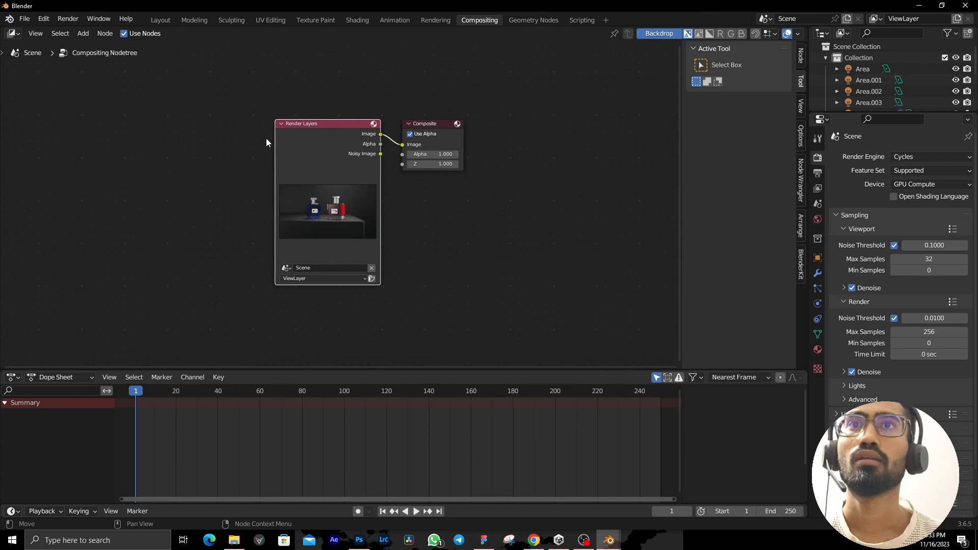
# Return to the Layout workspace, then switch to the perfume.blend scene and examine its bottles in the rendered camera view.
pyautogui.click(161, 20)
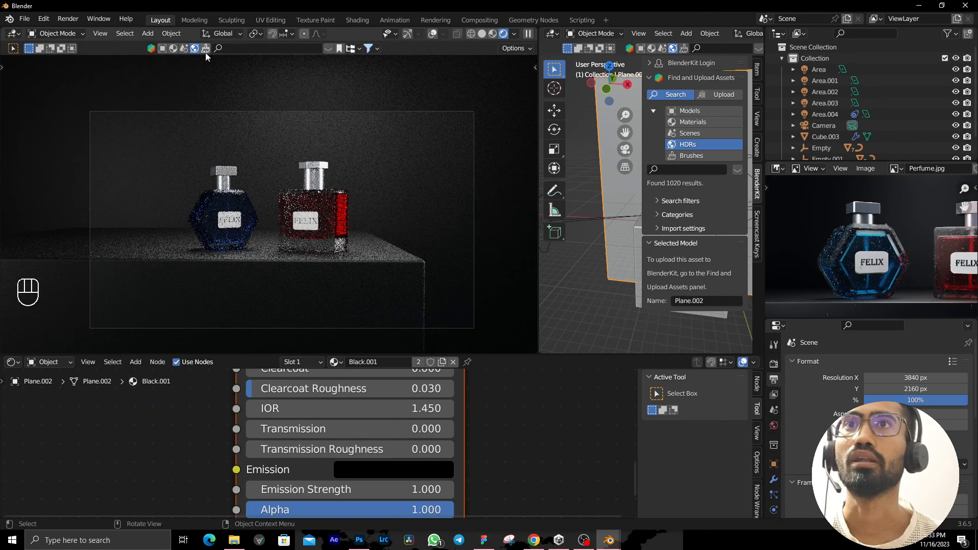
pyautogui.click(46, 21)
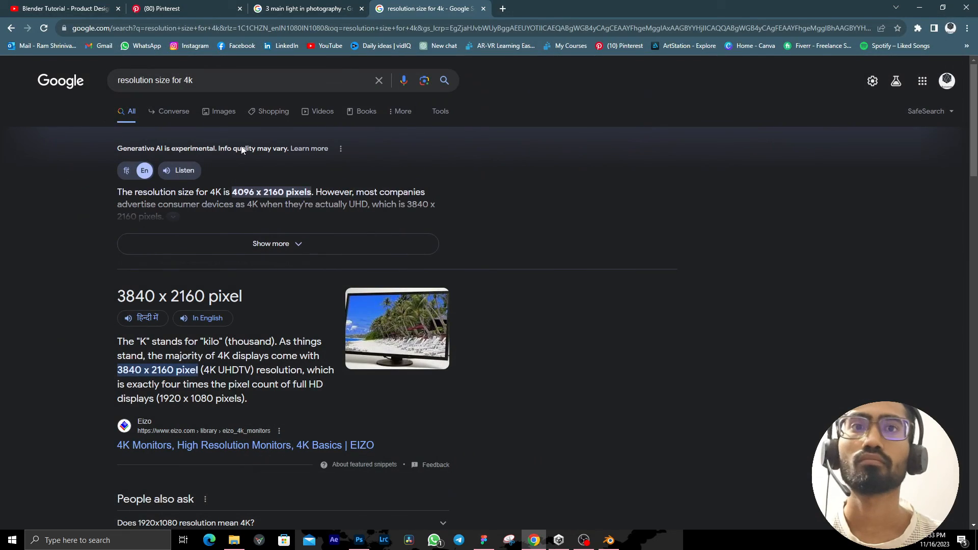
pyautogui.hotkey('alt', 'Tab')
pyautogui.hotkey('alt', 'Tab')
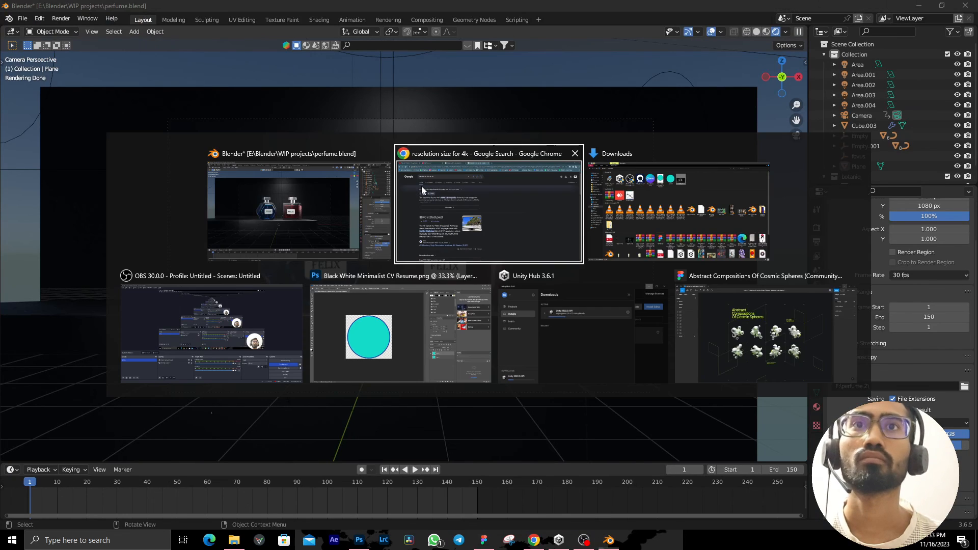
pyautogui.hotkey('alt', 'Tab')
pyautogui.hotkey('alt', 'Tab')
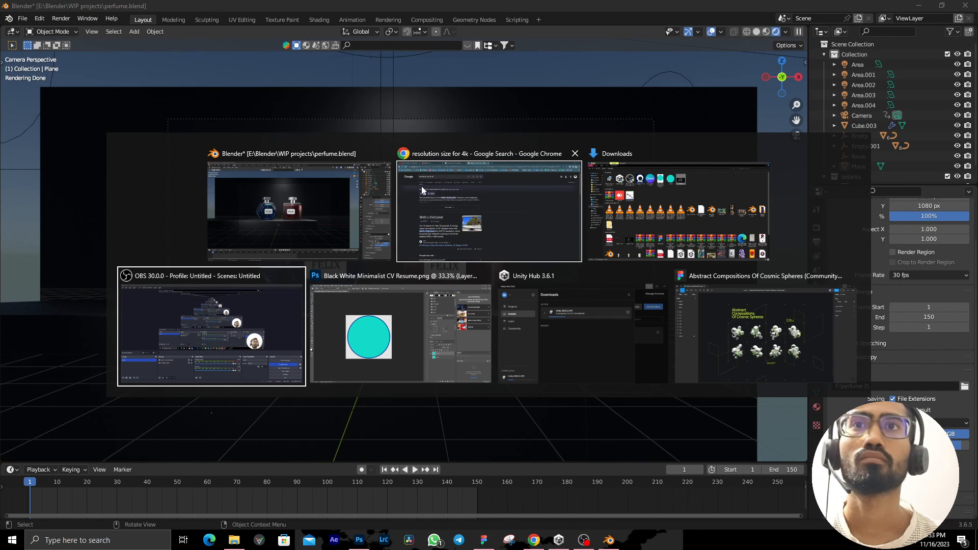
pyautogui.hotkey('alt', 'Tab')
pyautogui.hotkey('alt', 'Tab')
pyautogui.hotkey('alt', 'Tab')
pyautogui.hotkey('alt', 'Tab')
pyautogui.hotkey('alt', 'Tab')
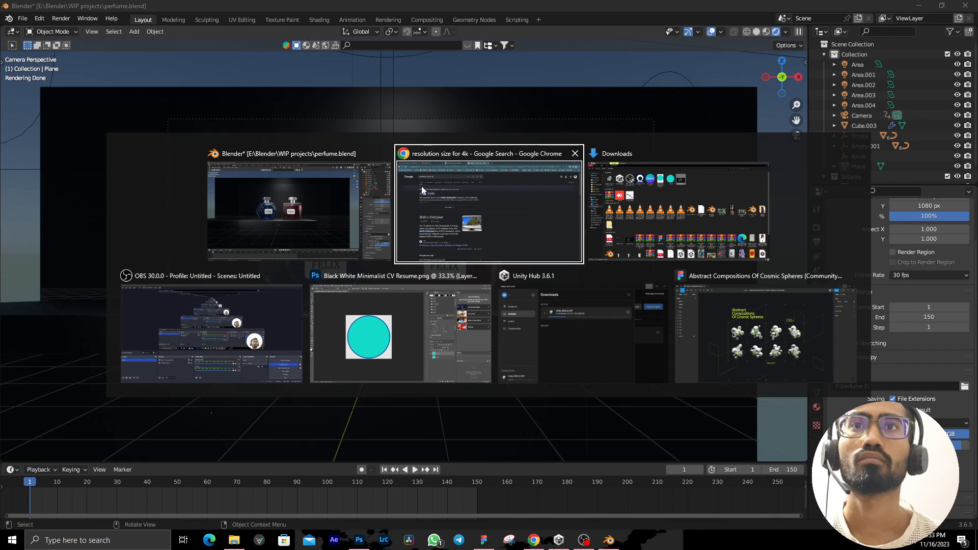
pyautogui.hotkey('alt', 'Tab')
pyautogui.hotkey('alt', 'Tab')
pyautogui.hotkey('alt', 'Tab')
pyautogui.hotkey('alt', 'Tab')
pyautogui.hotkey('alt', 'Tab')
pyautogui.hotkey('alt', 'Tab')
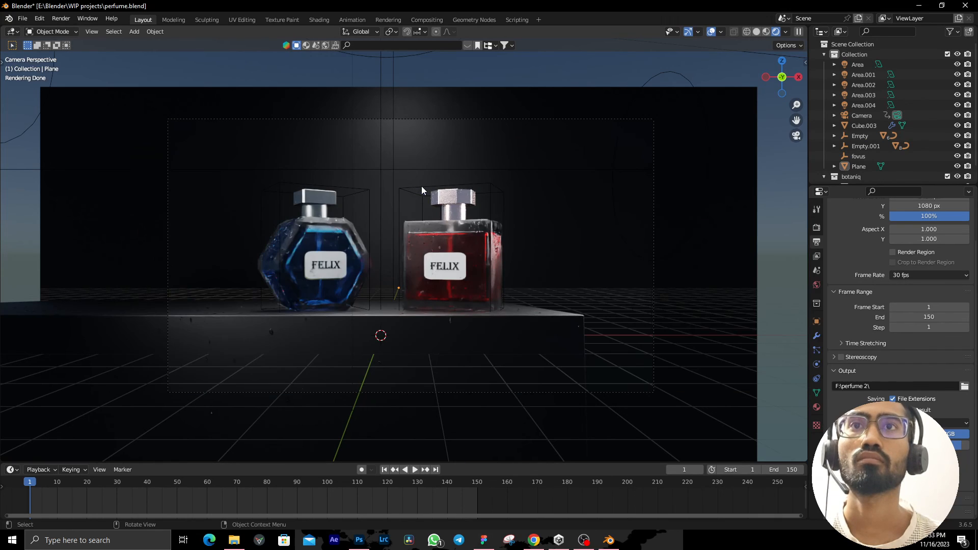
pyautogui.scroll(2, 479, 247)
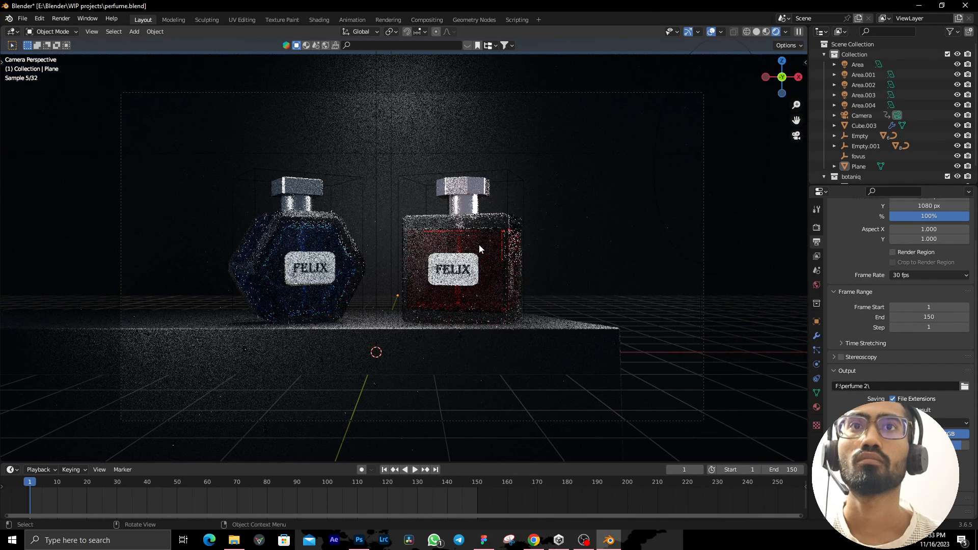
pyautogui.click(589, 541)
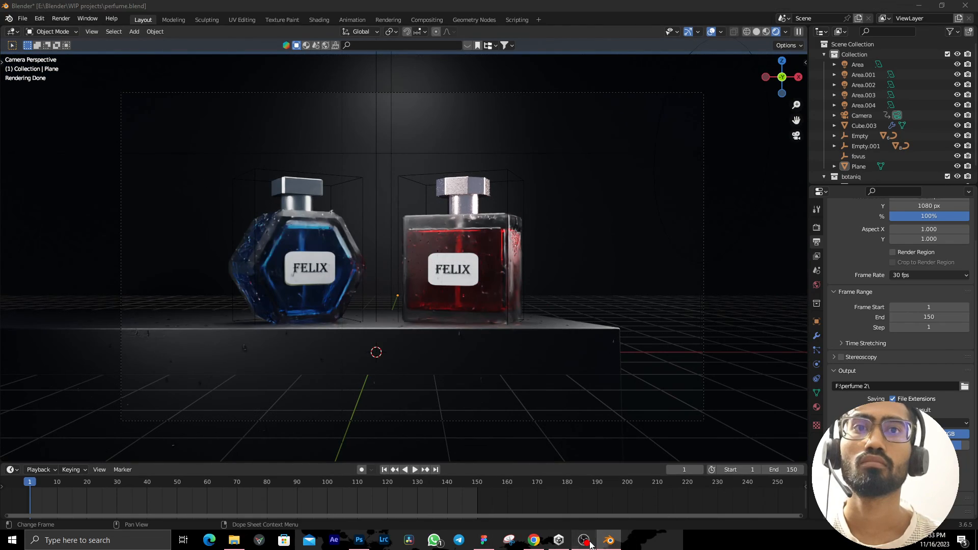